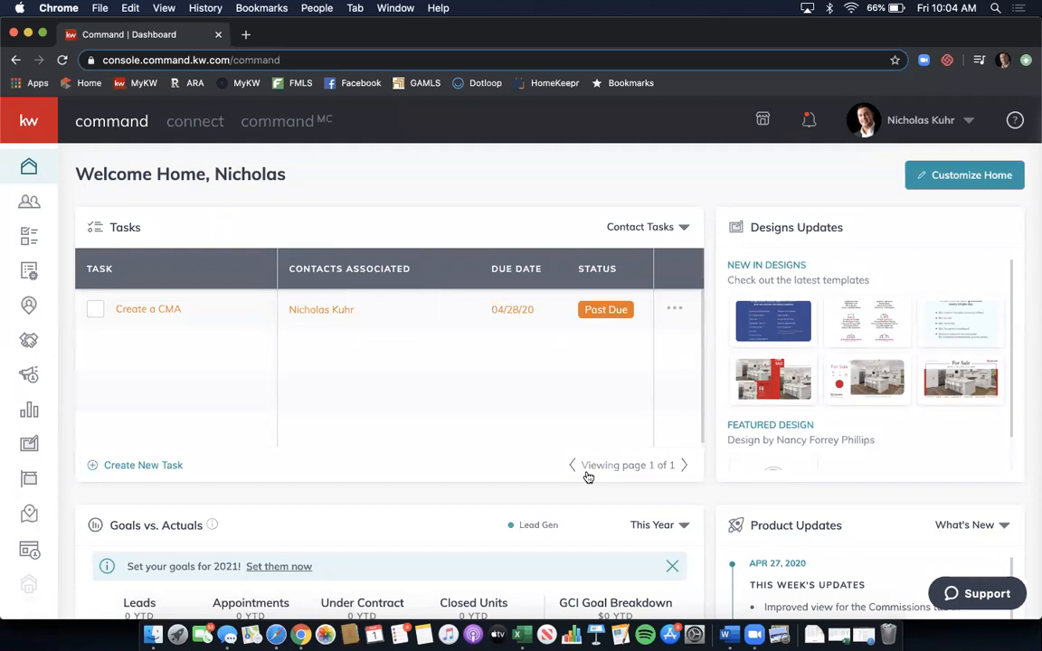
- Open the 1234 Main St buyer opportunity from the All Opportunities list in KW Command
{"action": "left_click", "coordinate": [40, 131]}
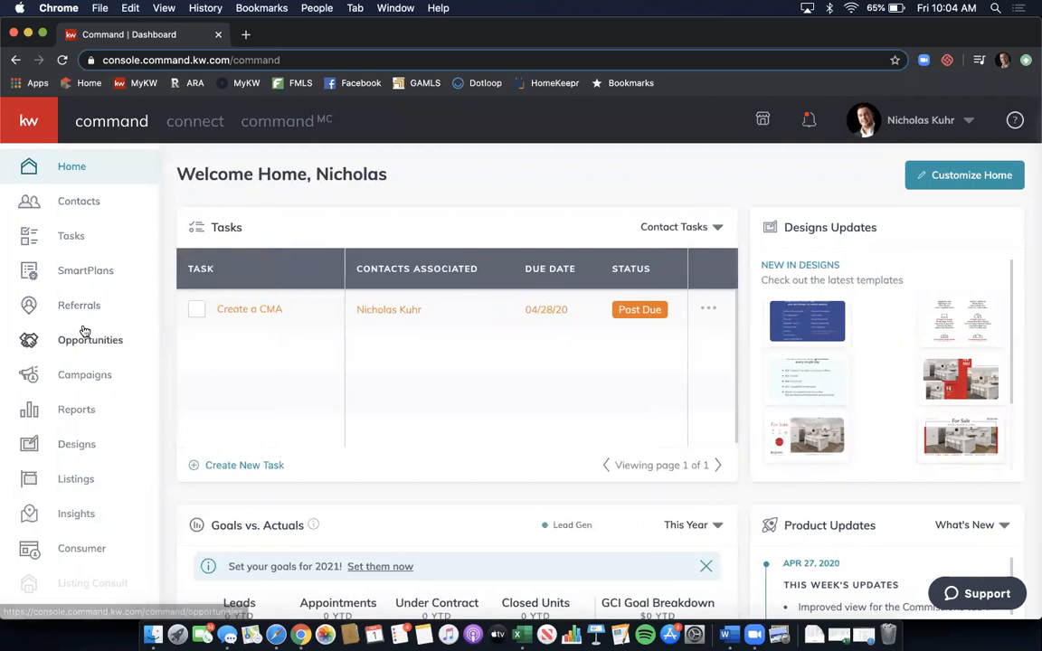
{"action": "left_click", "coordinate": [85, 341]}
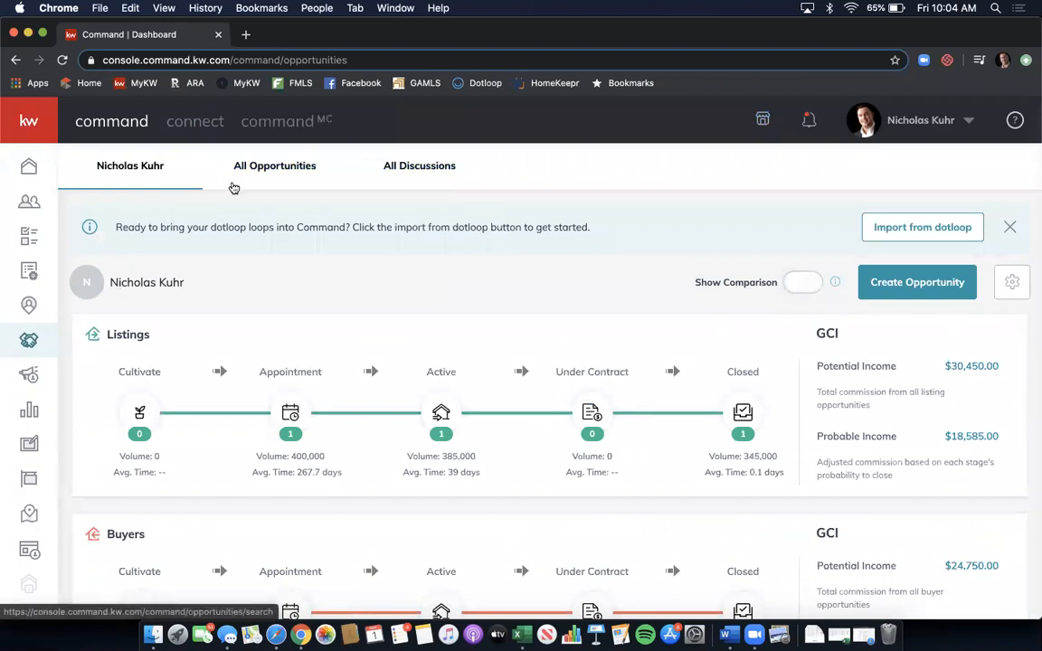
{"action": "left_click", "coordinate": [279, 172]}
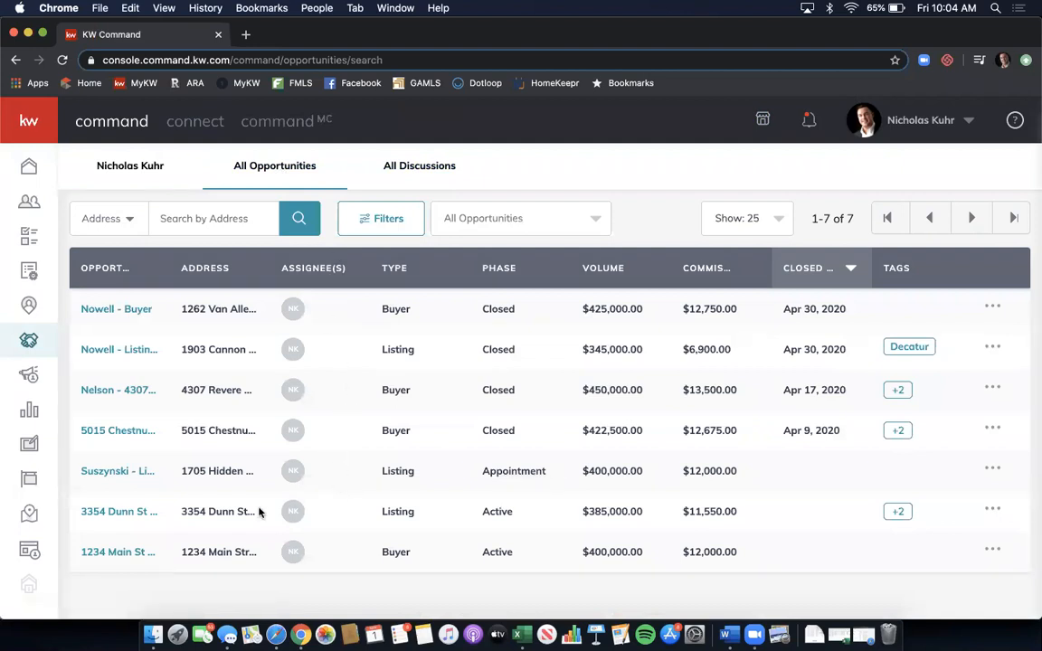
{"action": "left_click", "coordinate": [125, 558]}
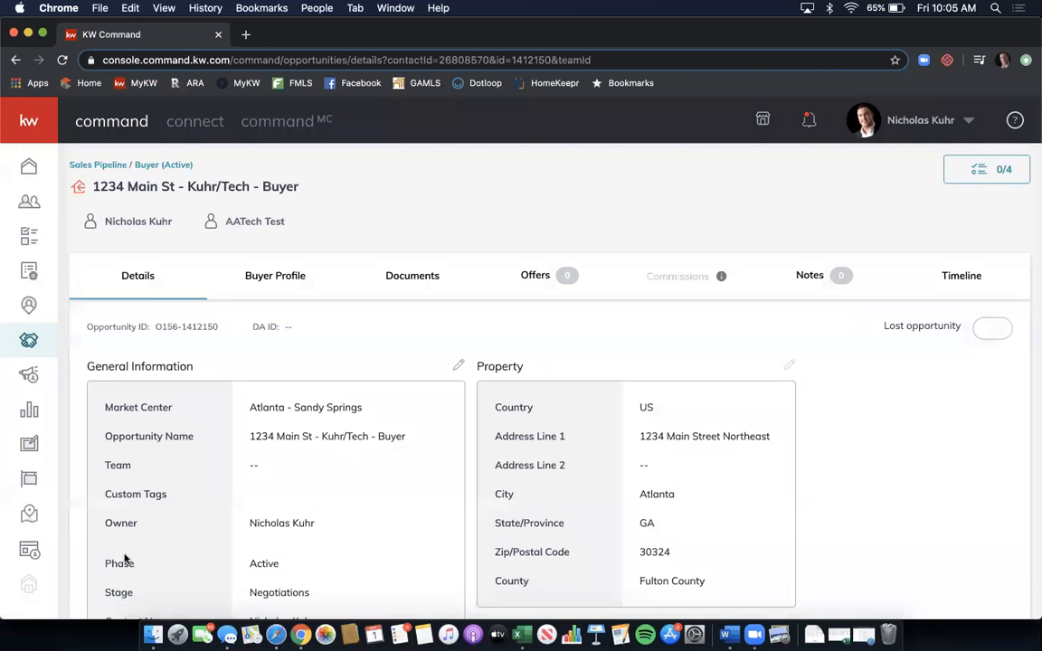
{"action": "scroll", "coordinate": [367, 413], "scroll_direction": "down", "scroll_amount": 2}
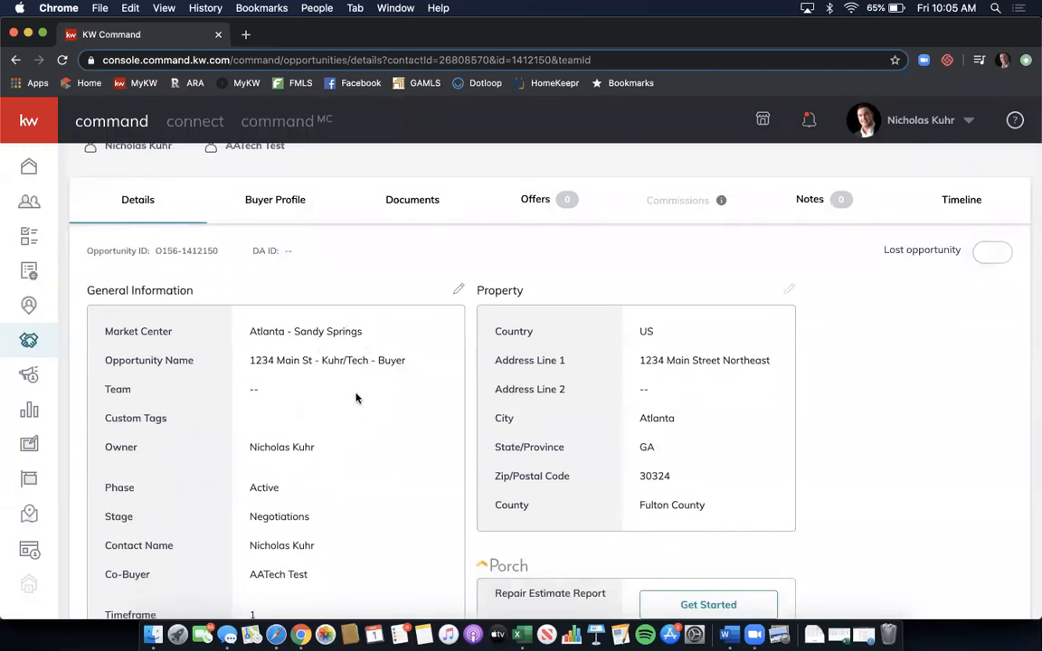
{"action": "scroll", "coordinate": [355, 398], "scroll_direction": "down", "scroll_amount": 5}
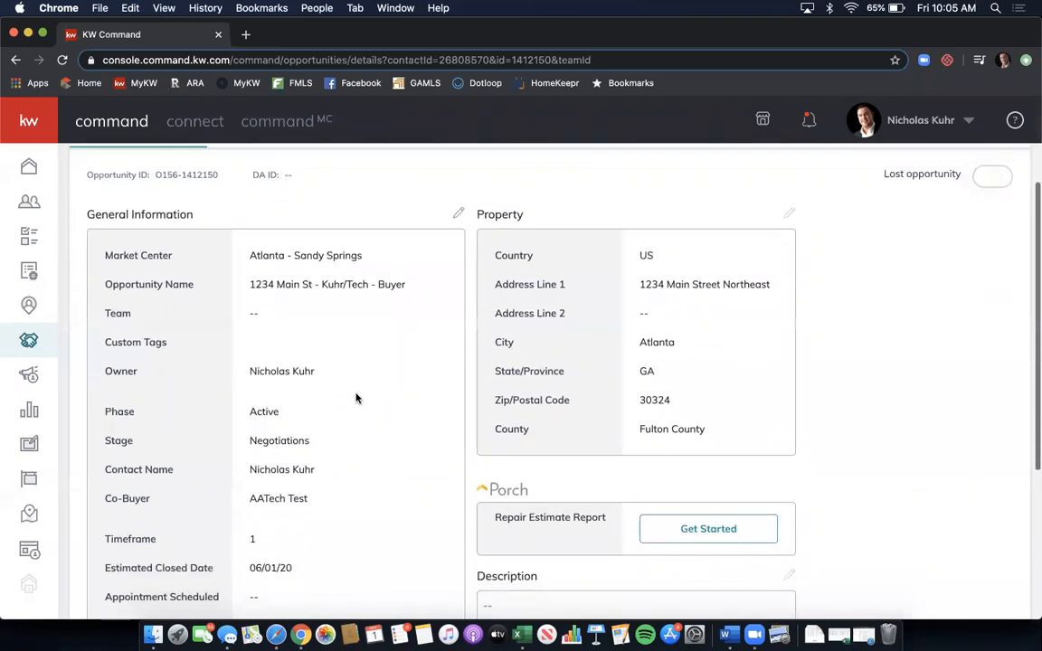
{"action": "scroll", "coordinate": [356, 398], "scroll_direction": "up", "scroll_amount": 6}
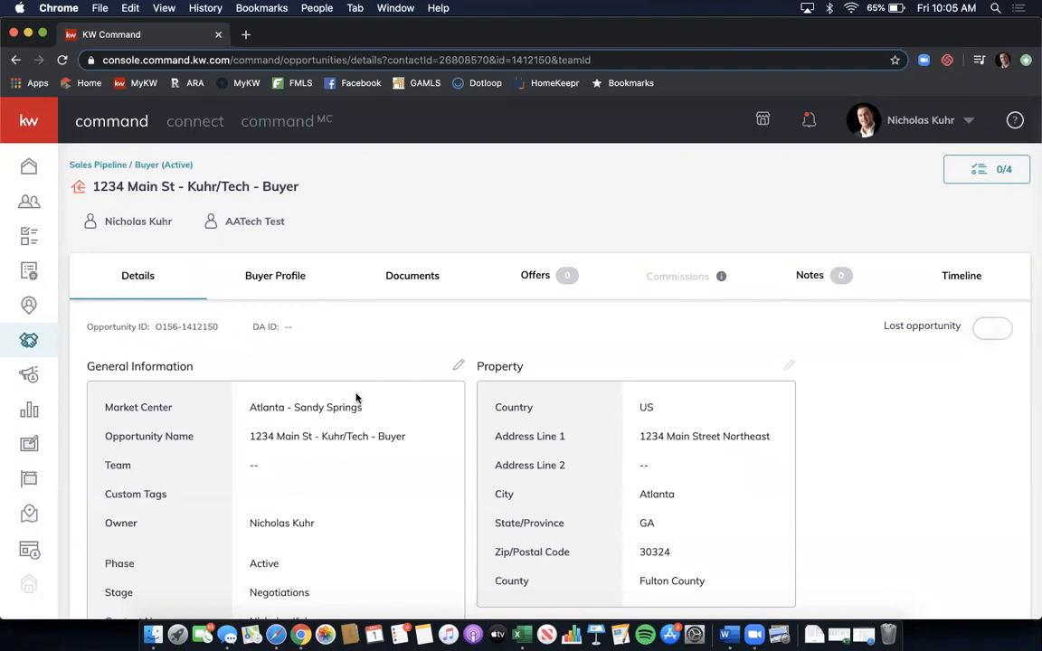
- Show the opportunity's Documents checklist and start a transaction from it
{"action": "left_click", "coordinate": [411, 277]}
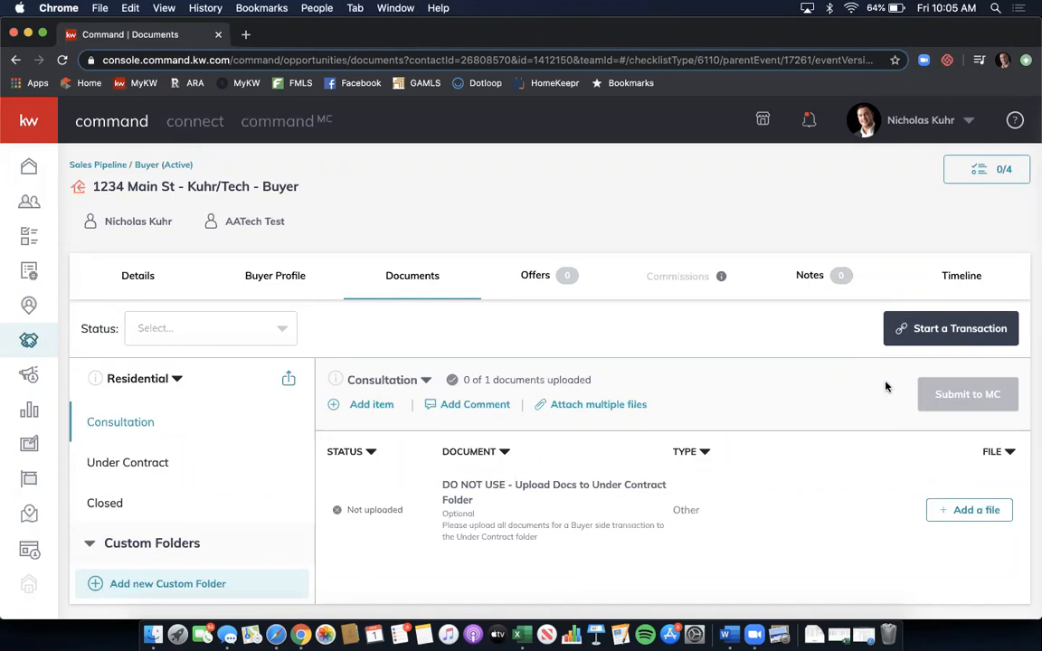
{"action": "left_click", "coordinate": [948, 331]}
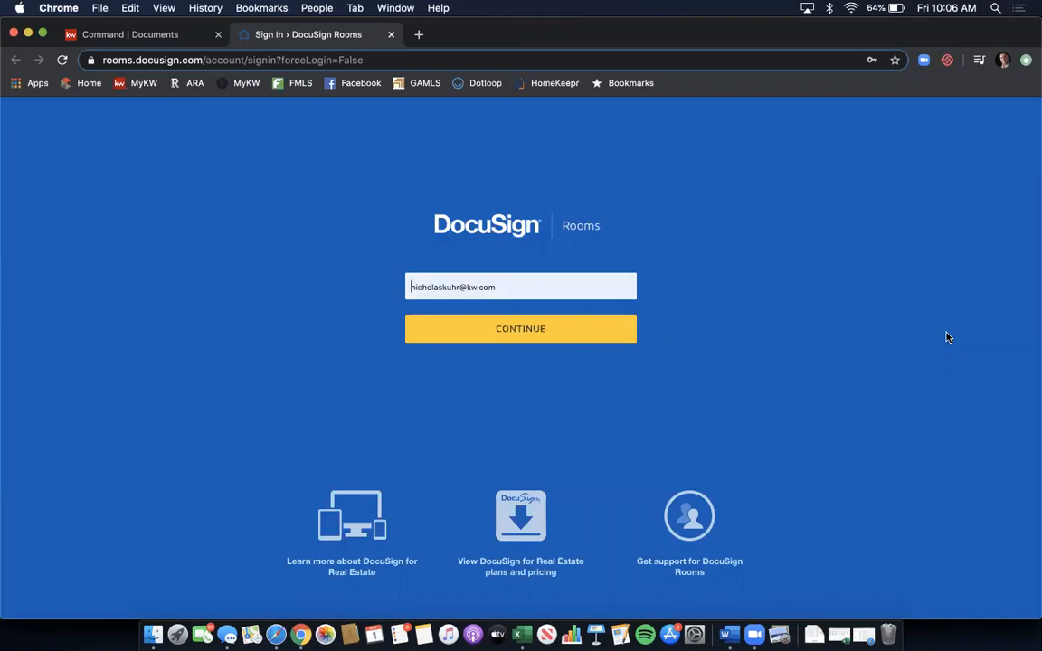
- Sign in to DocuSign Rooms with the saved e-mail and password to reach the 1234 Main St room
{"action": "left_click", "coordinate": [561, 320]}
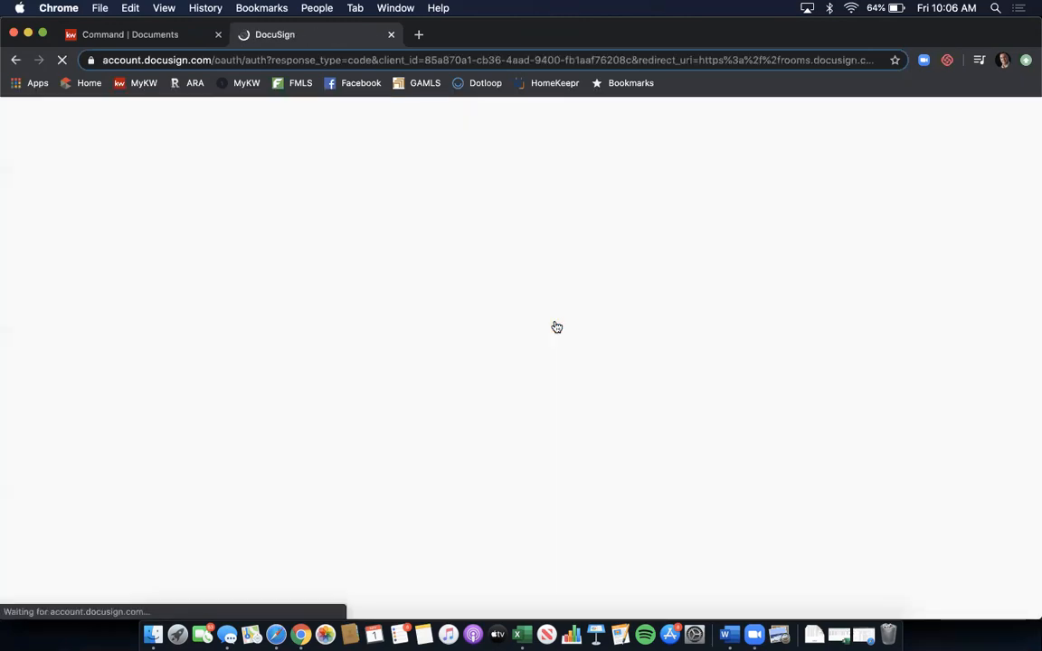
{"action": "left_click", "coordinate": [533, 384]}
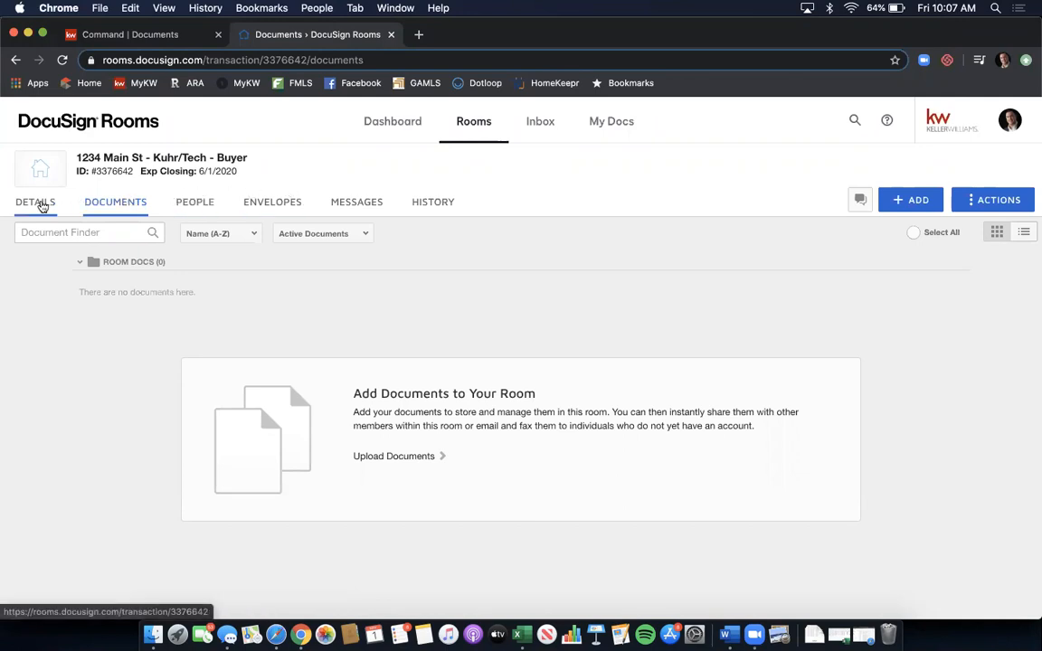
- Open the 1234 Main St - Kuhr/Tech - Buyer room's Details and switch them to edit mode
{"action": "left_click", "coordinate": [42, 206]}
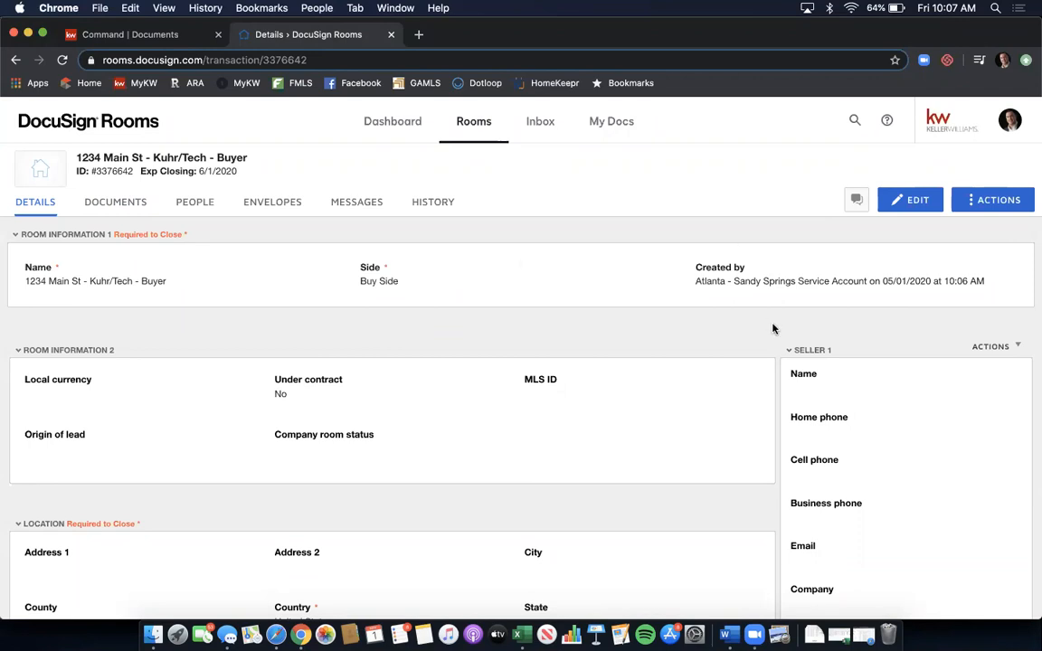
{"action": "left_click", "coordinate": [900, 201]}
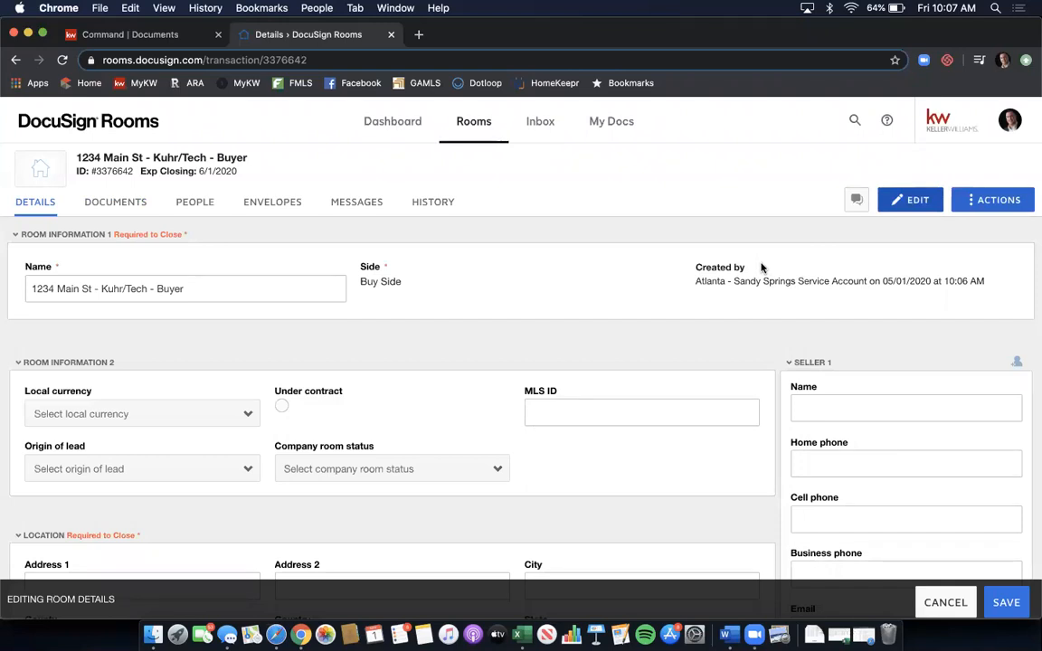
- Enter street address 1234 Main St, city Atlanta and county Fulton
{"action": "scroll", "coordinate": [761, 268], "scroll_direction": "down", "scroll_amount": 3}
{"action": "scroll", "coordinate": [762, 268], "scroll_direction": "down", "scroll_amount": 4}
{"action": "left_click", "coordinate": [224, 277]}
{"action": "type", "text": "1234"}
{"action": "key", "text": "BackSpace"}
{"action": "key", "text": "BackSpace"}
{"action": "type", "text": "34 "}
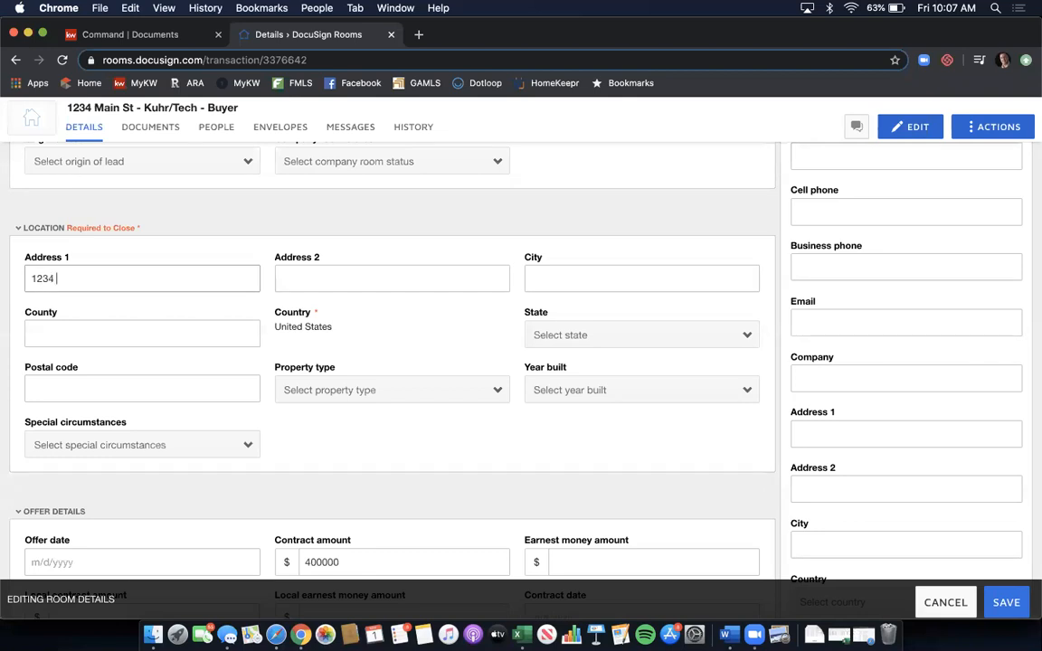
{"action": "type", "text": "Main St"}
{"action": "key", "text": "Tab"}
{"action": "key", "text": "Tab"}
{"action": "type", "text": "Atlanta"}
{"action": "key", "text": "Tab"}
{"action": "type", "text": "Fulton"}
{"action": "key", "text": "Tab"}
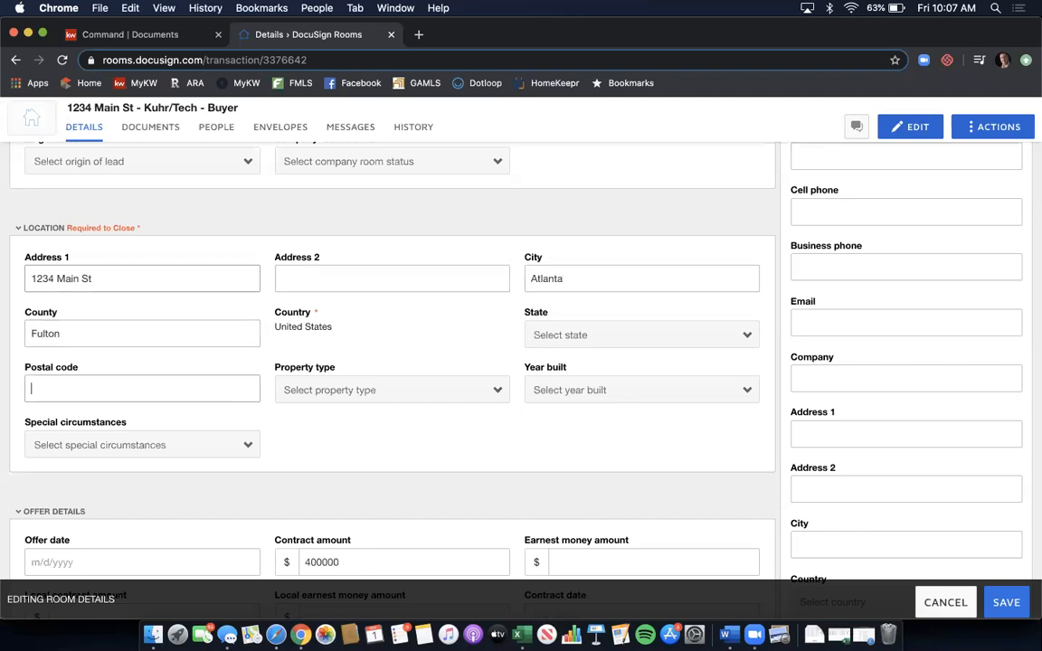
- Set the state to Georgia and the postal code to 30342
{"action": "left_click", "coordinate": [599, 346]}
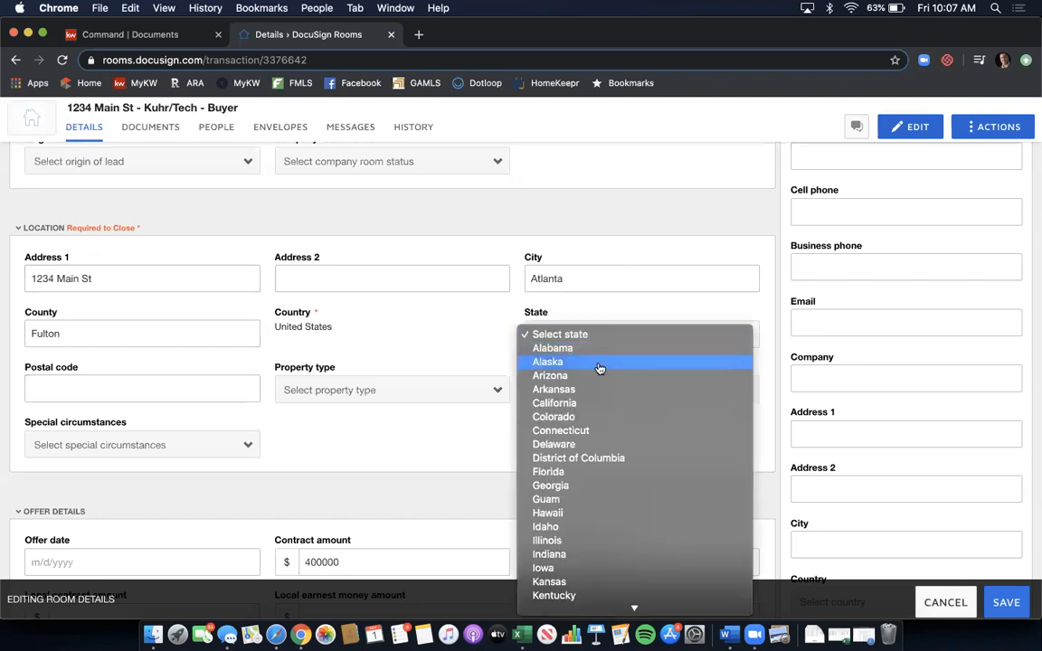
{"action": "left_click", "coordinate": [577, 486]}
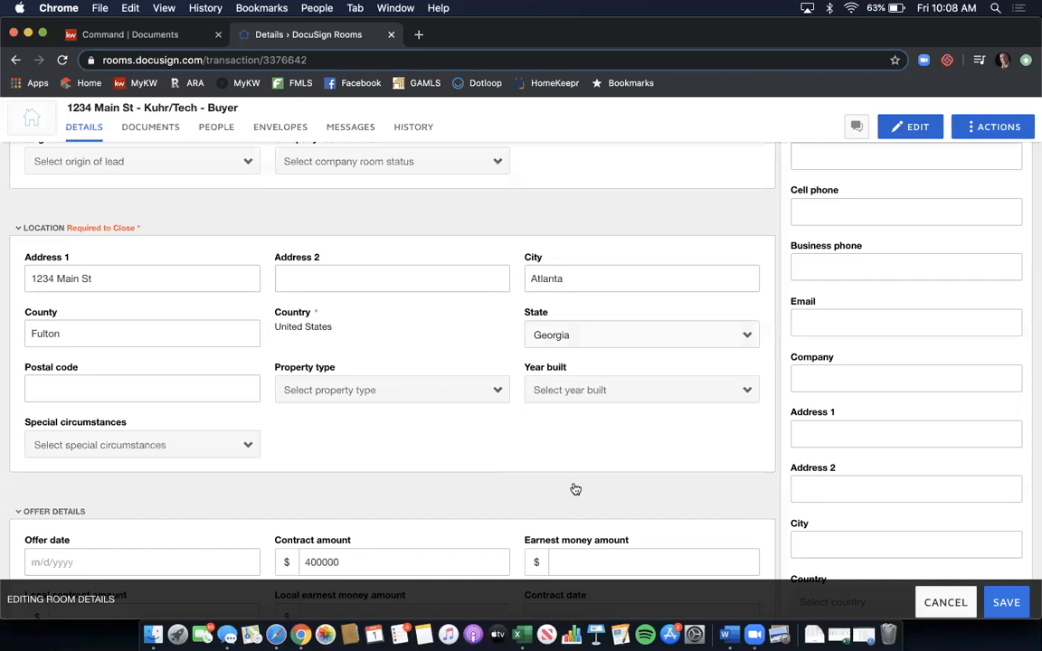
{"action": "left_click", "coordinate": [203, 383]}
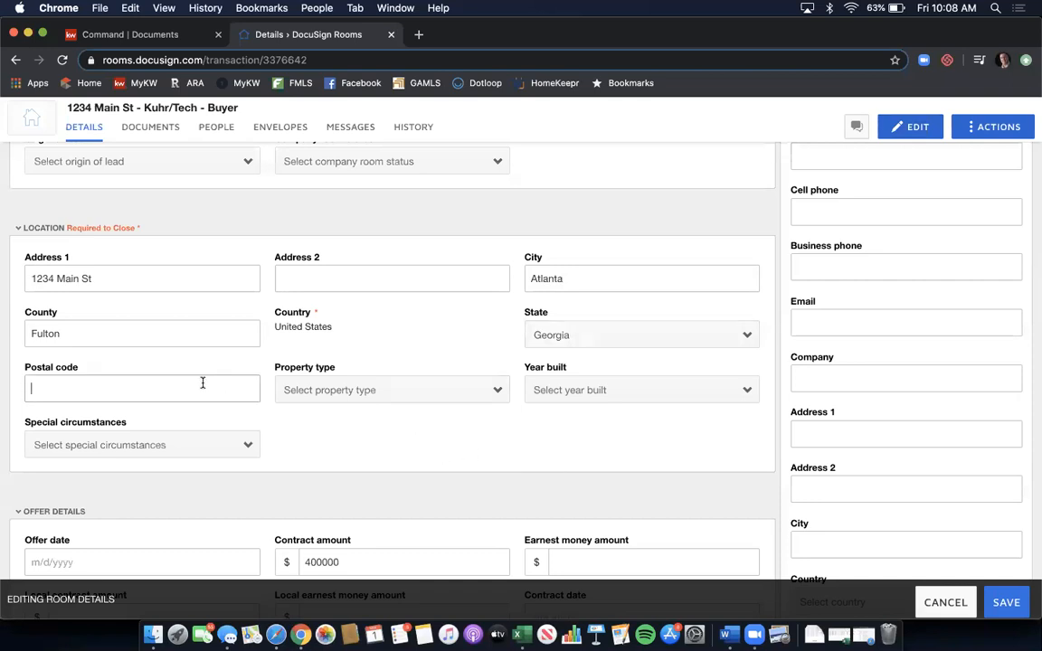
{"action": "type", "text": "30342"}
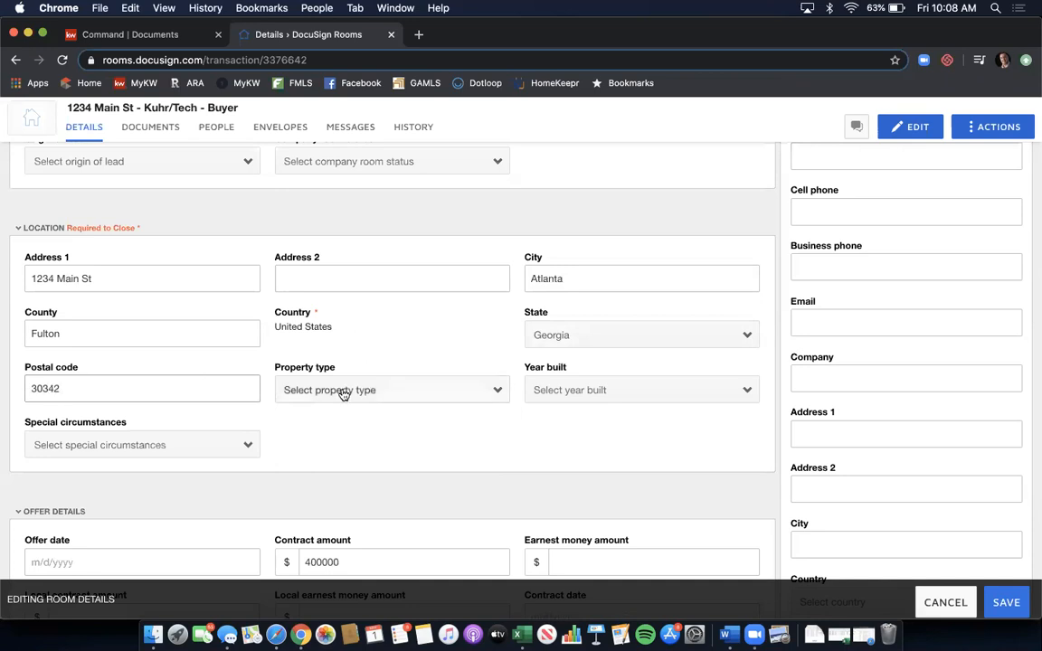
- Set property type Residential Detached and year built 2000, leaving special circumstances empty
{"action": "left_click", "coordinate": [344, 391]}
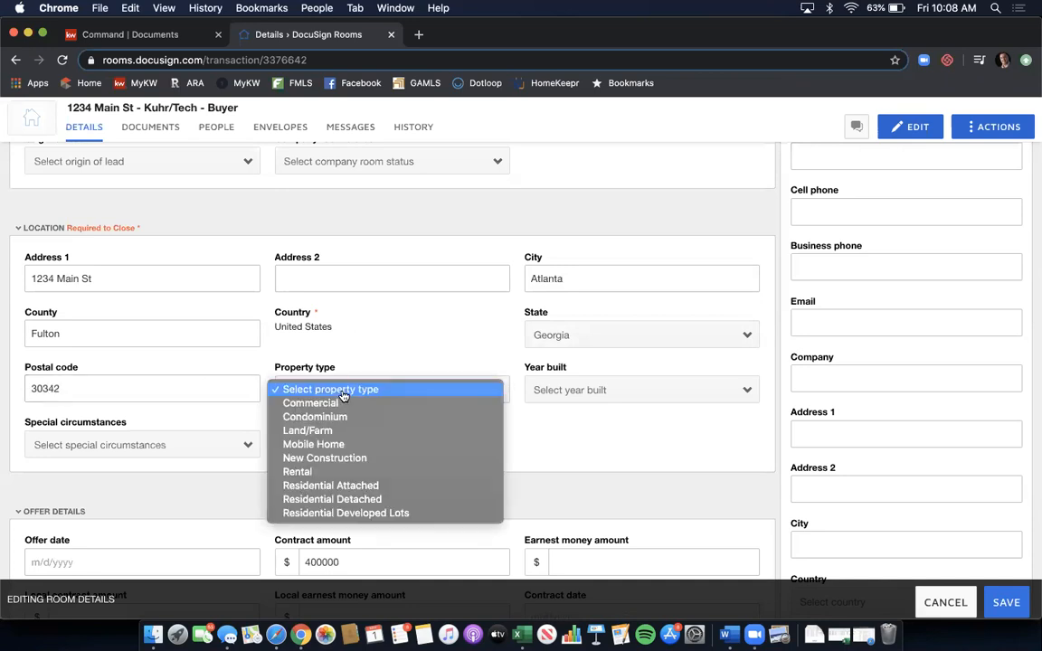
{"action": "left_click", "coordinate": [346, 499]}
{"action": "left_click", "coordinate": [602, 398]}
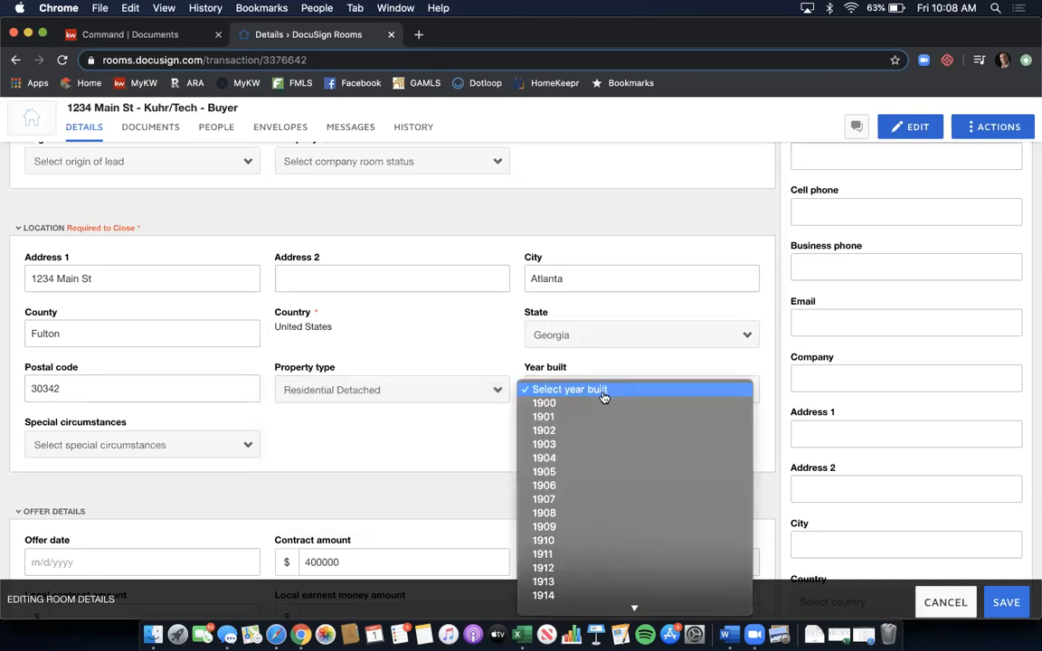
{"action": "scroll", "coordinate": [614, 451], "scroll_direction": "down", "scroll_amount": 2}
{"action": "scroll", "coordinate": [613, 450], "scroll_direction": "down", "scroll_amount": 10}
{"action": "scroll", "coordinate": [611, 439], "scroll_direction": "up", "scroll_amount": 5}
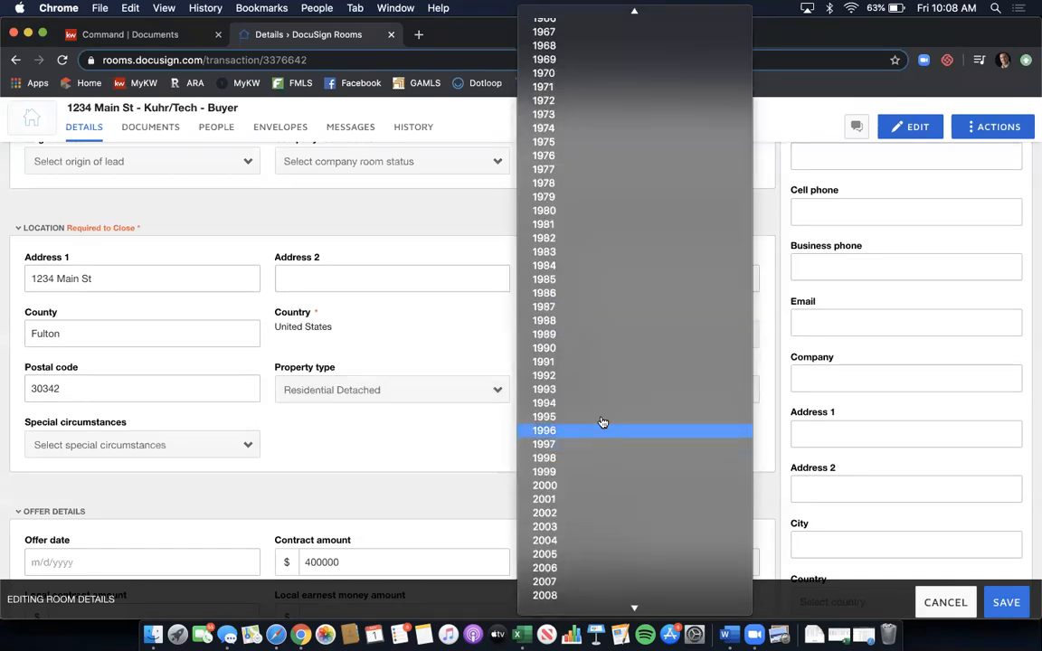
{"action": "left_click", "coordinate": [595, 485]}
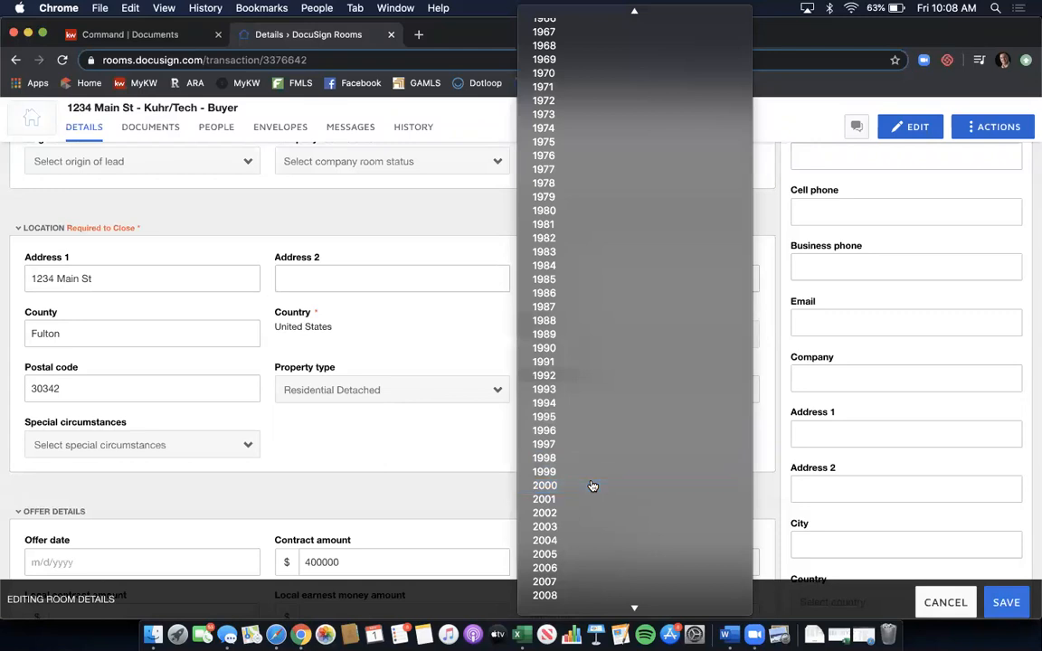
{"action": "scroll", "coordinate": [344, 398], "scroll_direction": "down", "scroll_amount": 1}
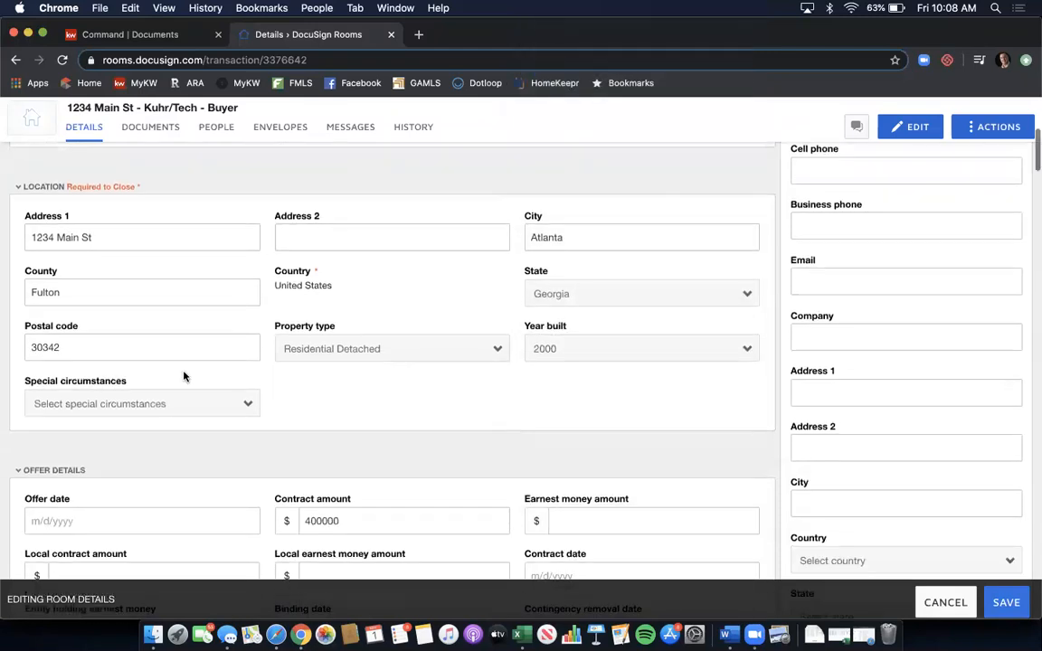
{"action": "left_click", "coordinate": [77, 403]}
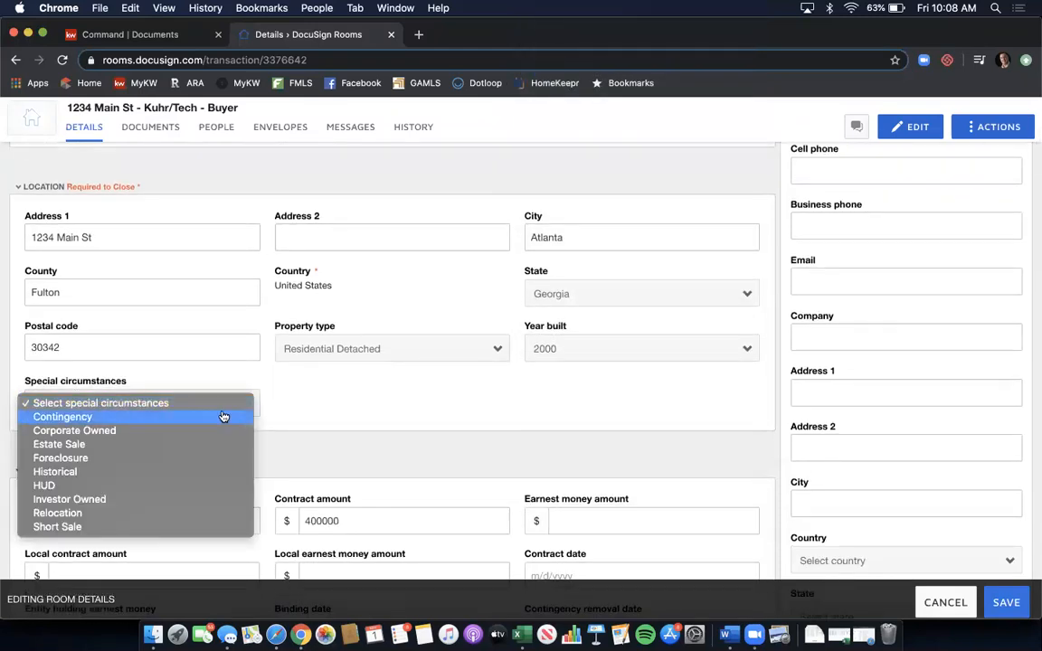
{"action": "left_click", "coordinate": [320, 399]}
{"action": "scroll", "coordinate": [473, 409], "scroll_direction": "down", "scroll_amount": 3}
{"action": "scroll", "coordinate": [462, 335], "scroll_direction": "down", "scroll_amount": 2}
- Set the offer date to 5/1/2020, confirm the 400000 price and enter 3500 earnest money
{"action": "left_click", "coordinate": [133, 341]}
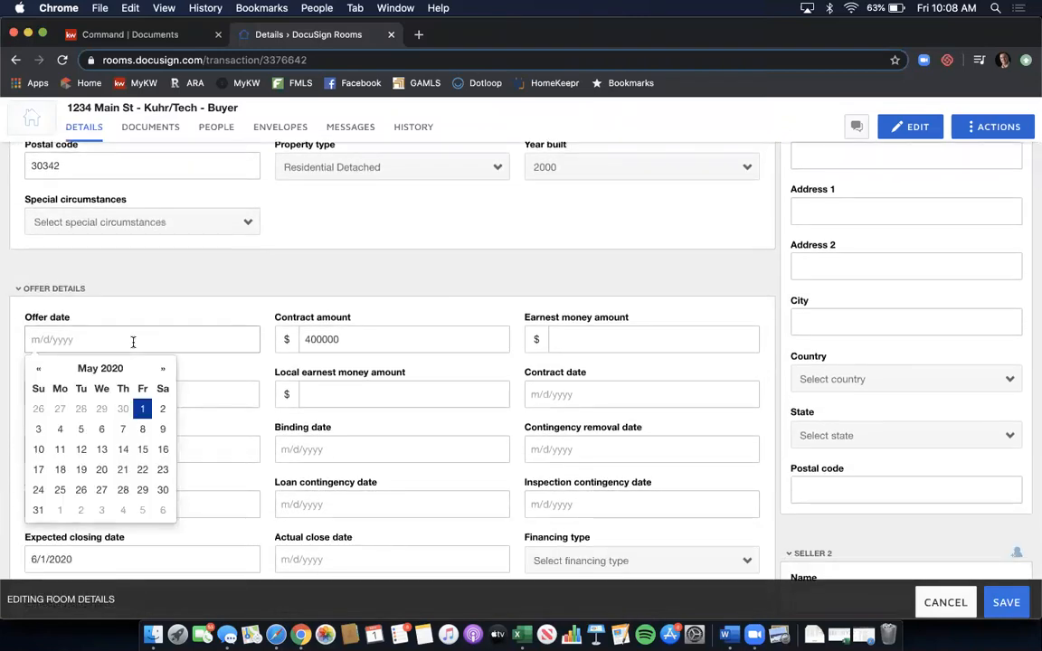
{"action": "left_click", "coordinate": [142, 408]}
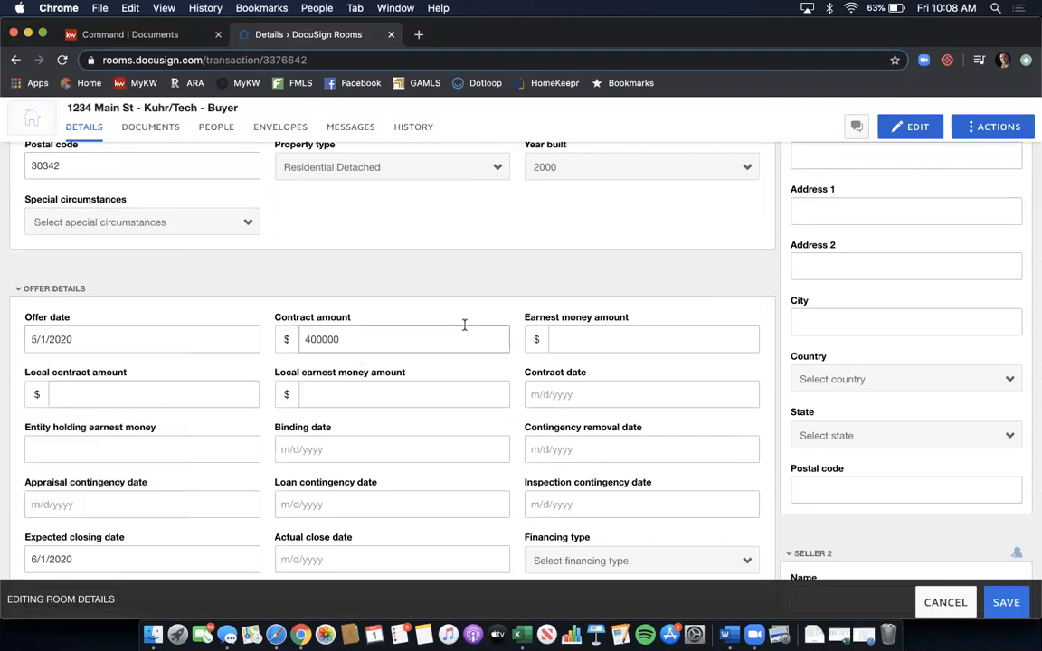
{"action": "left_click", "coordinate": [339, 339]}
{"action": "left_click", "coordinate": [571, 344]}
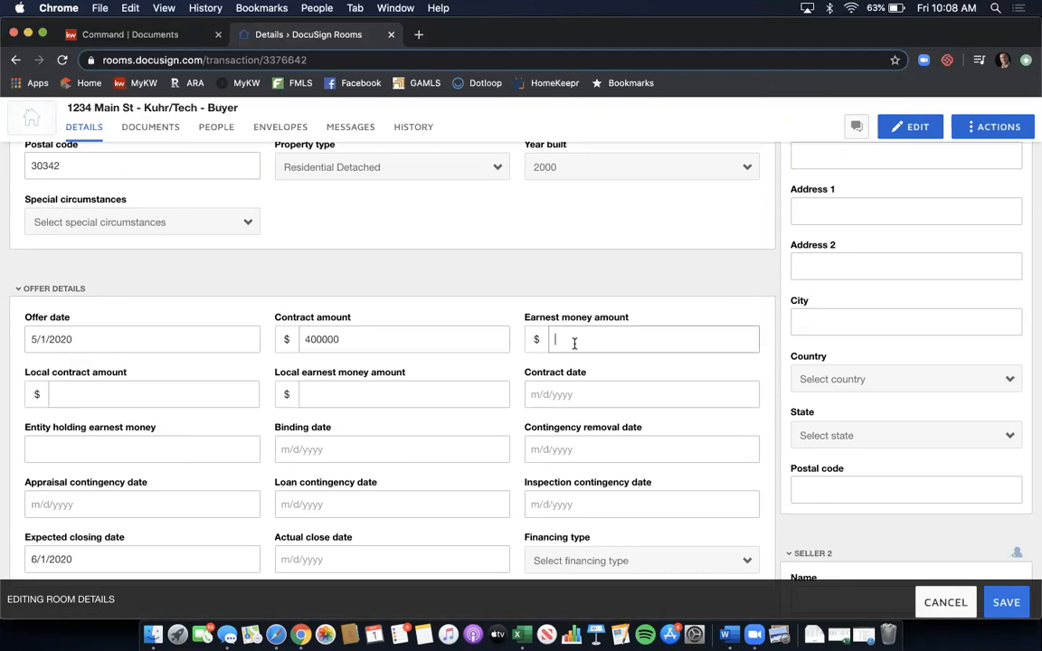
{"action": "type", "text": "3500"}
{"action": "scroll", "coordinate": [429, 328], "scroll_direction": "down", "scroll_amount": 3}
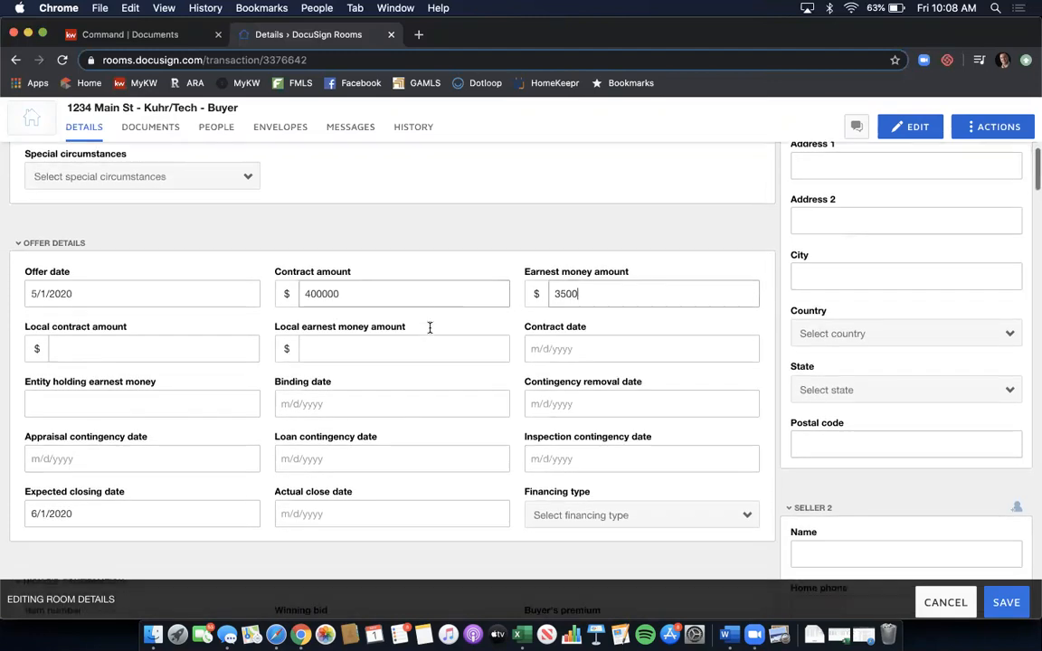
- Set contract and binding dates to 5/1/2020 and contingency removal to 5/10/2020
{"action": "left_click", "coordinate": [561, 323]}
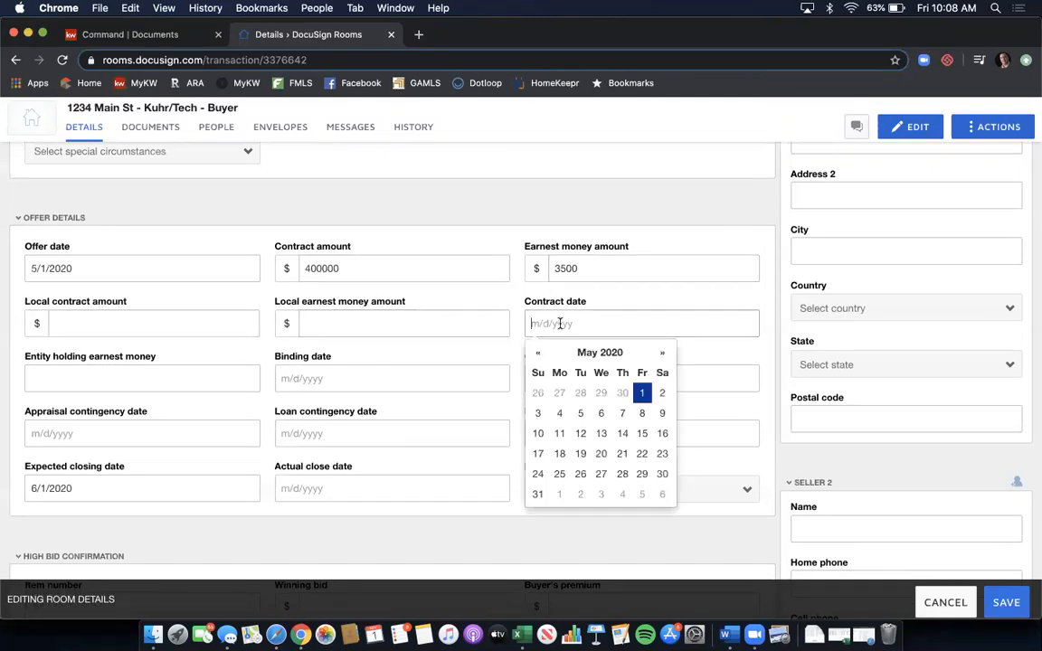
{"action": "left_click", "coordinate": [640, 391]}
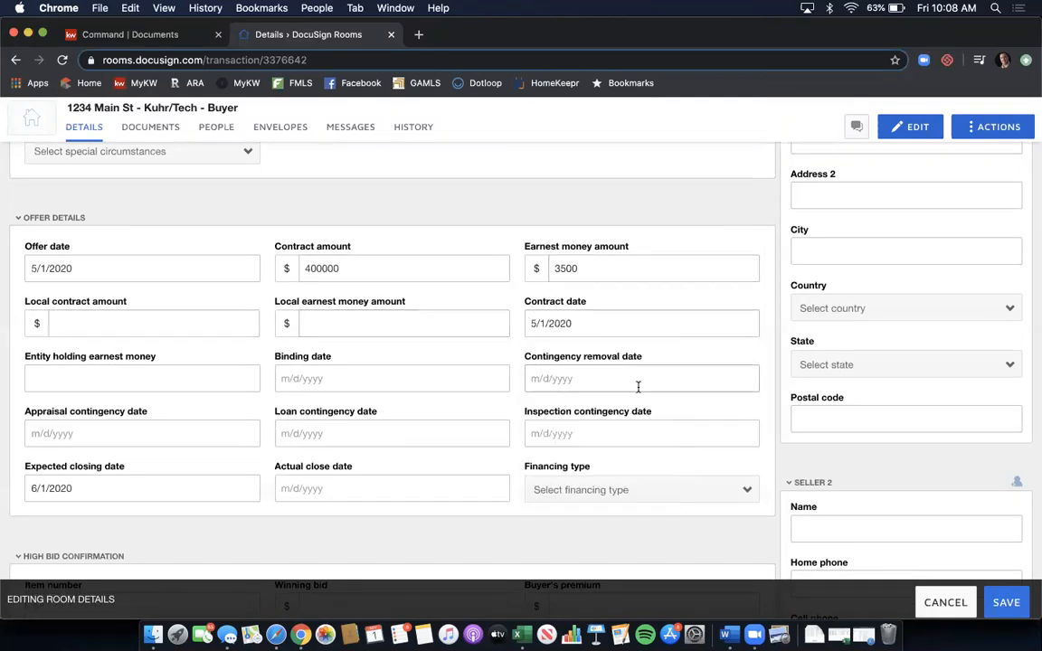
{"action": "scroll", "coordinate": [452, 322], "scroll_direction": "down", "scroll_amount": 1}
{"action": "left_click", "coordinate": [422, 340]}
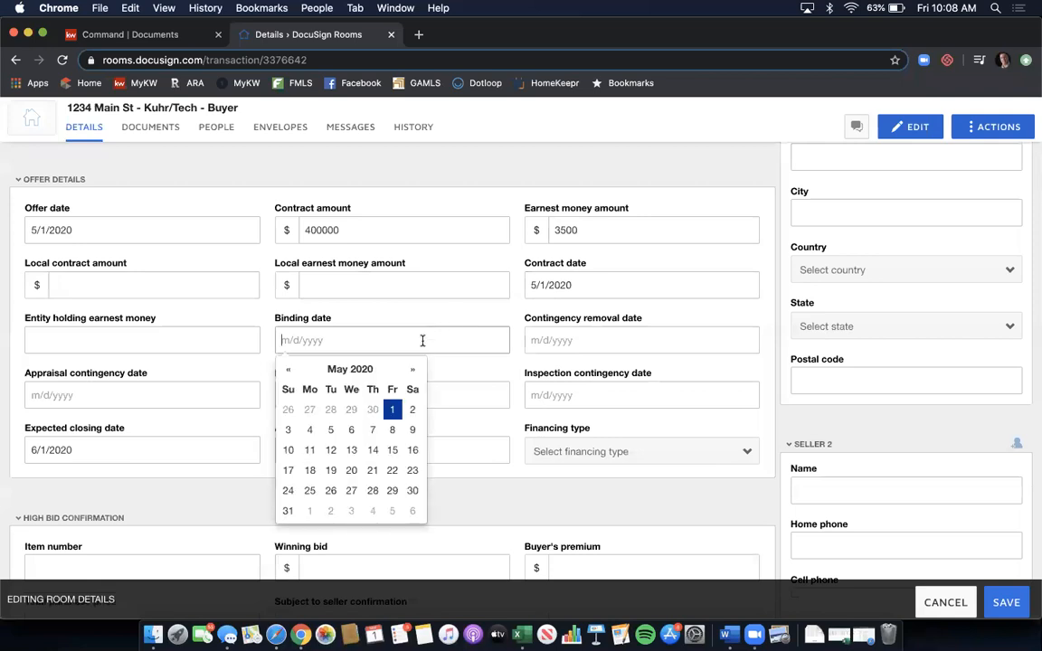
{"action": "left_click", "coordinate": [393, 410]}
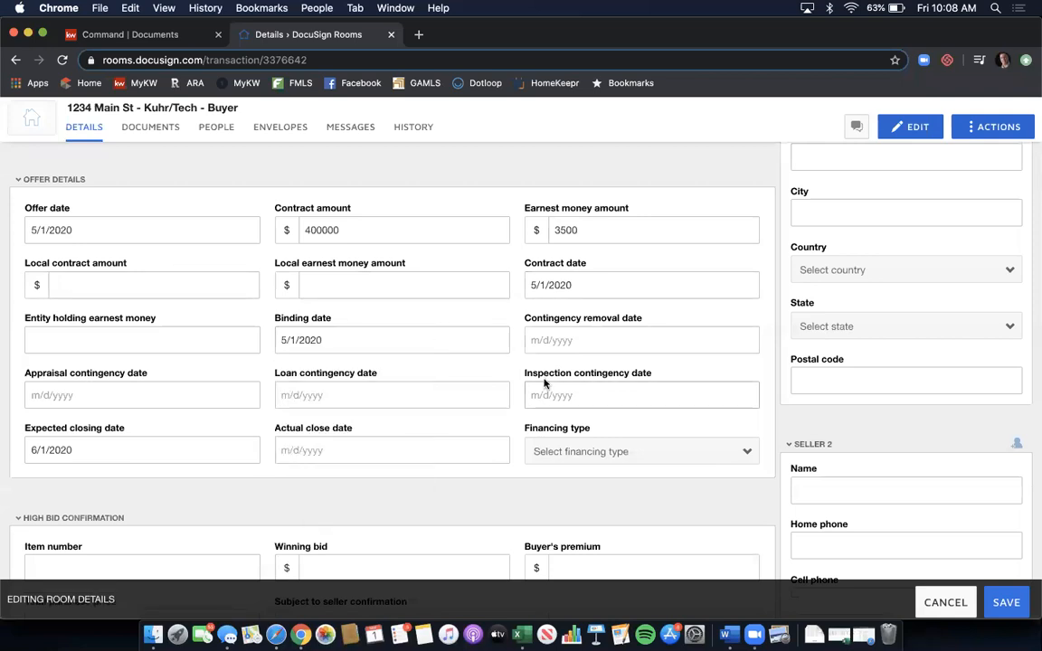
{"action": "left_click", "coordinate": [577, 342]}
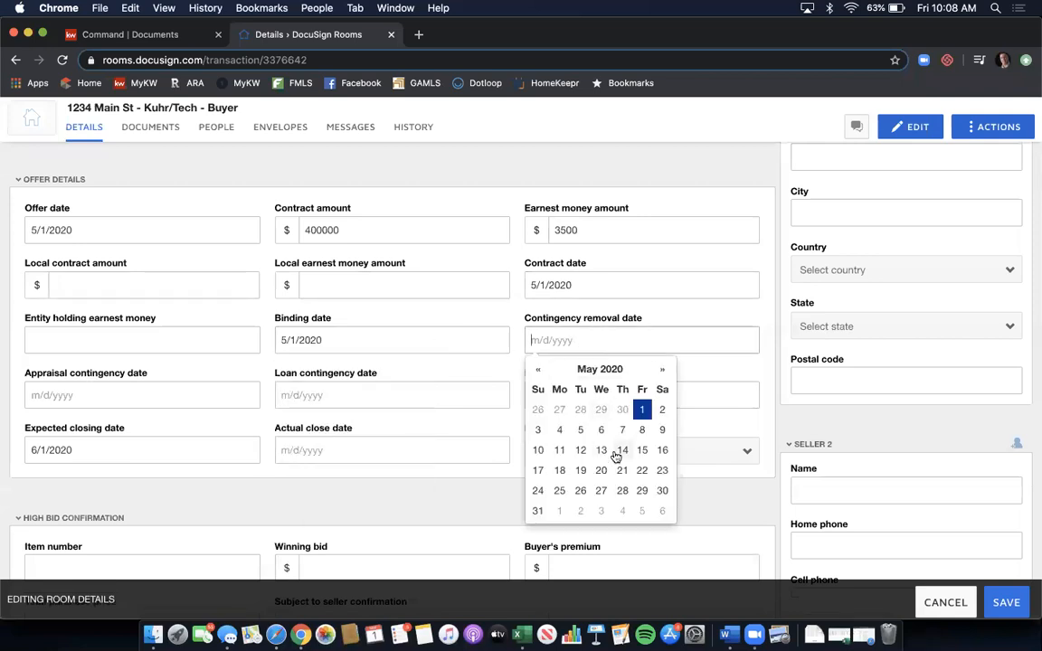
{"action": "left_click", "coordinate": [541, 450]}
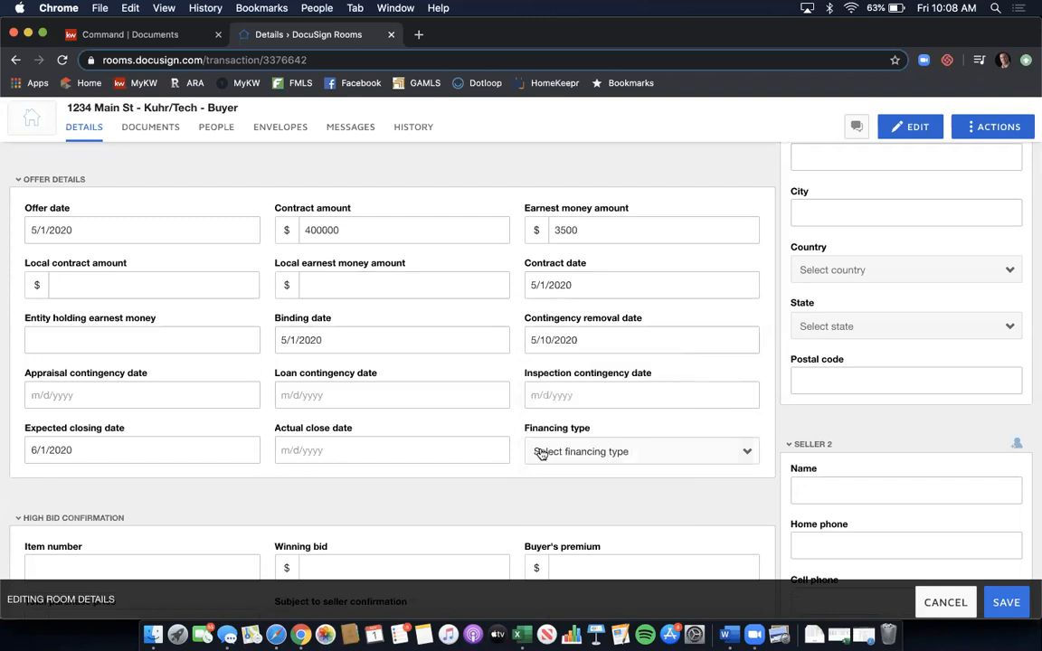
- Set appraisal and loan contingency to 5/25/2020 and inspection contingency to 5/10/2020
{"action": "left_click", "coordinate": [155, 397]}
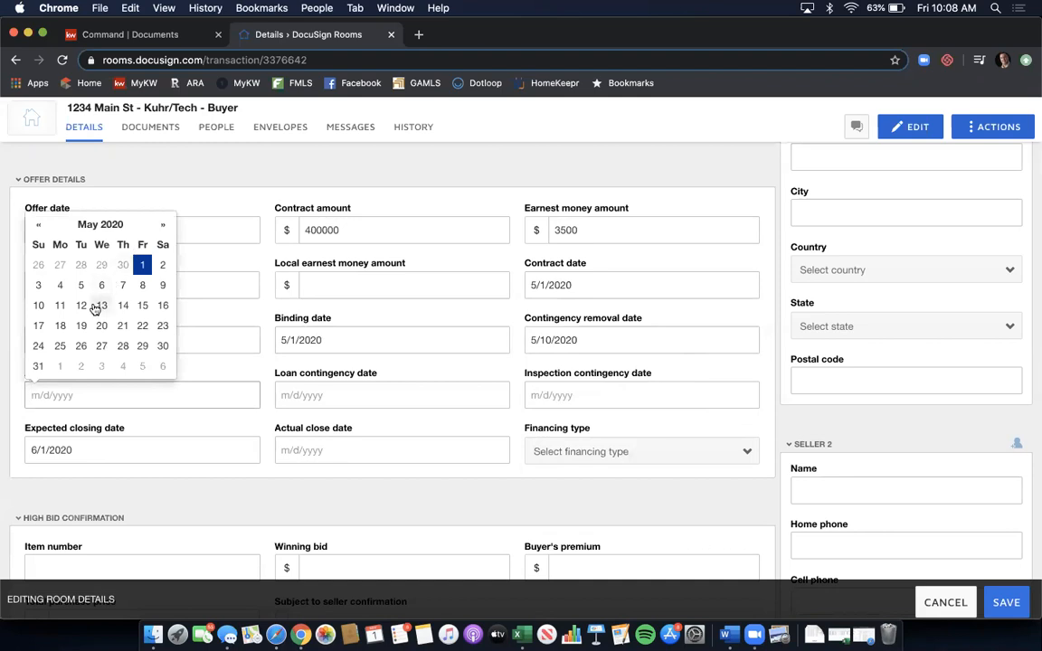
{"action": "left_click", "coordinate": [59, 345]}
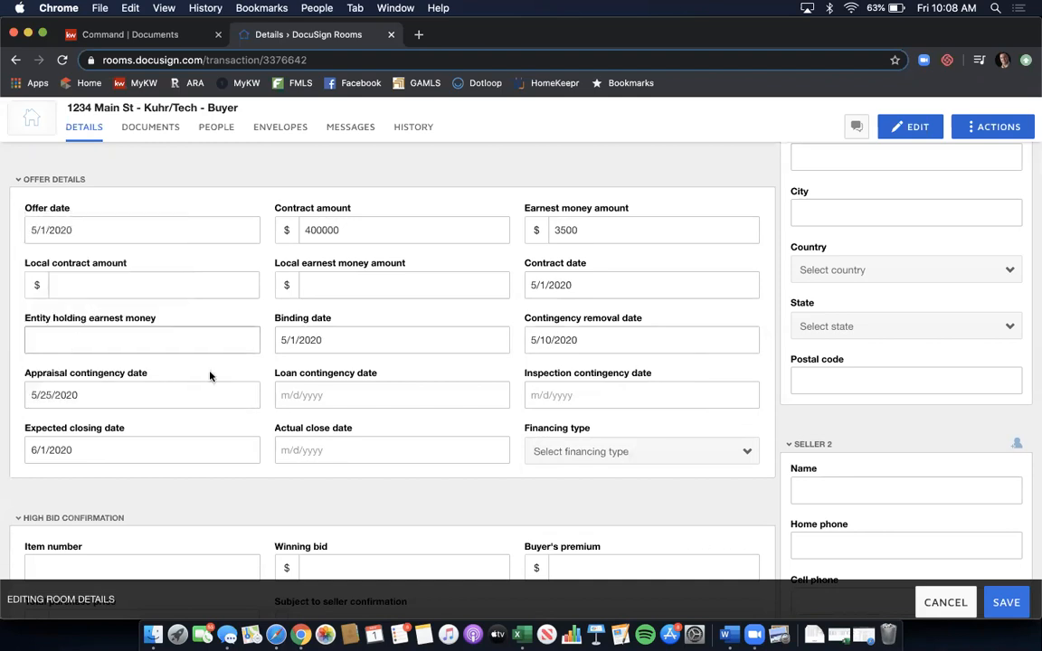
{"action": "left_click", "coordinate": [305, 395]}
{"action": "left_click", "coordinate": [306, 353]}
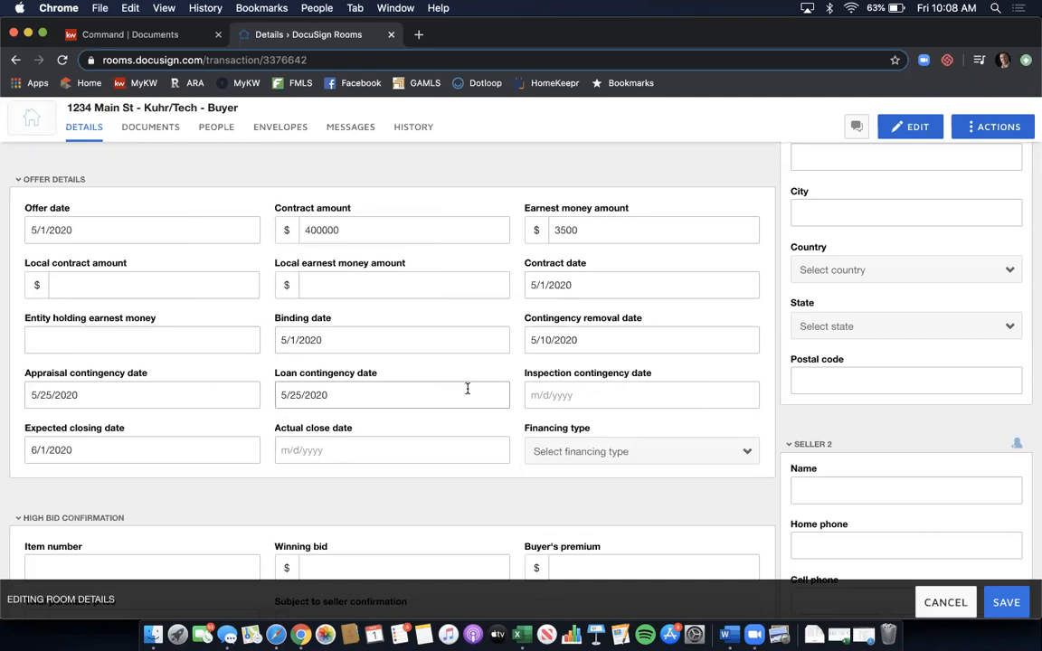
{"action": "left_click", "coordinate": [616, 399]}
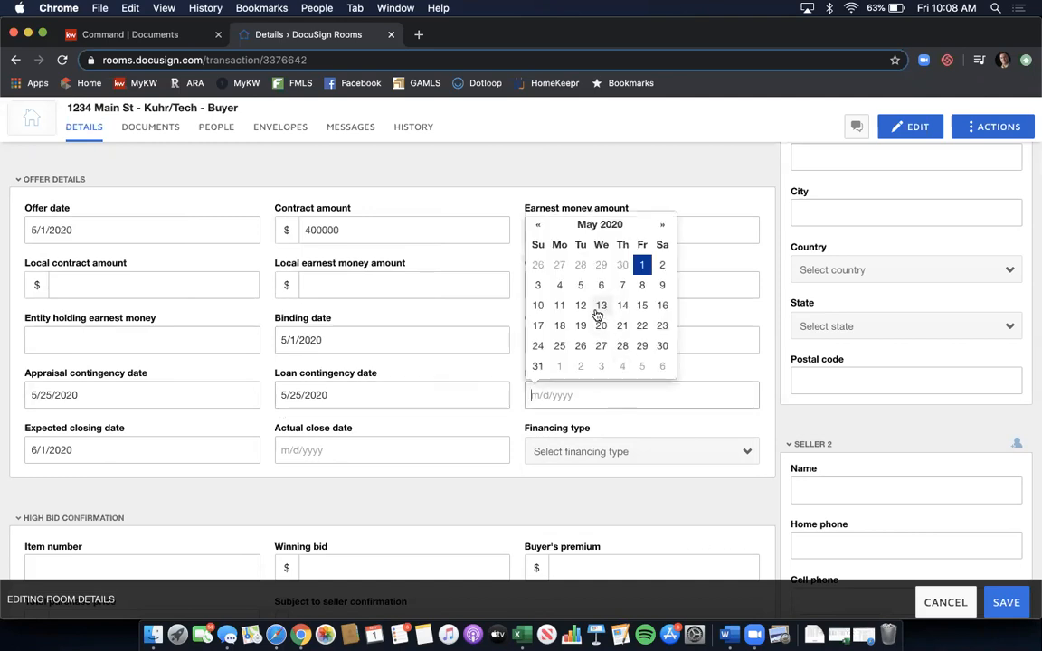
{"action": "left_click", "coordinate": [539, 305]}
- Choose Conventional as the financing type
{"action": "scroll", "coordinate": [415, 334], "scroll_direction": "down", "scroll_amount": 1}
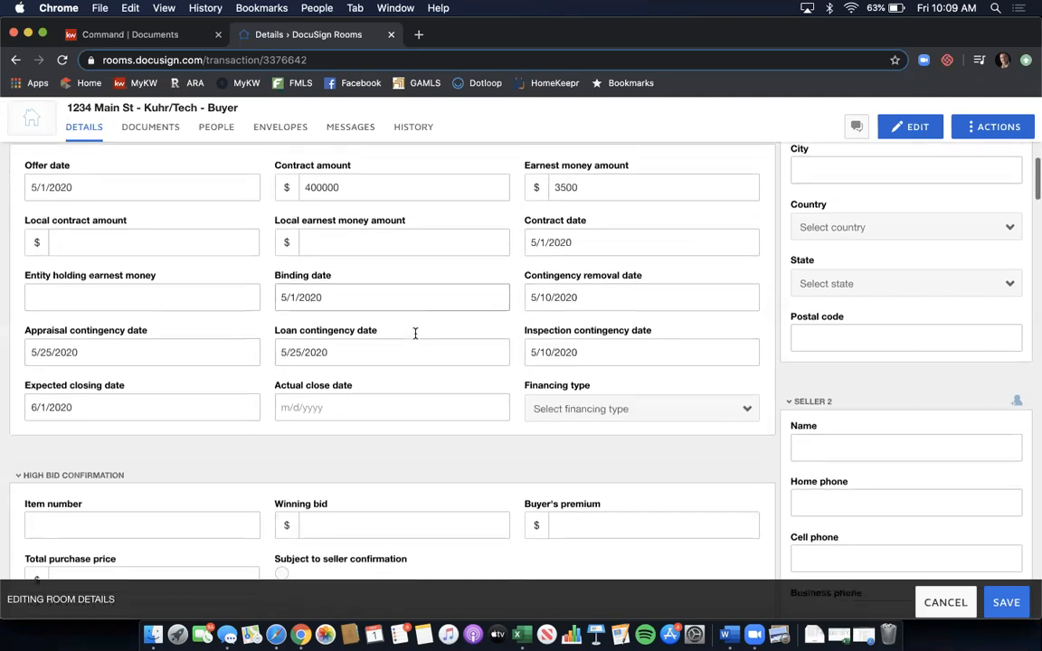
{"action": "scroll", "coordinate": [415, 334], "scroll_direction": "down", "scroll_amount": 1}
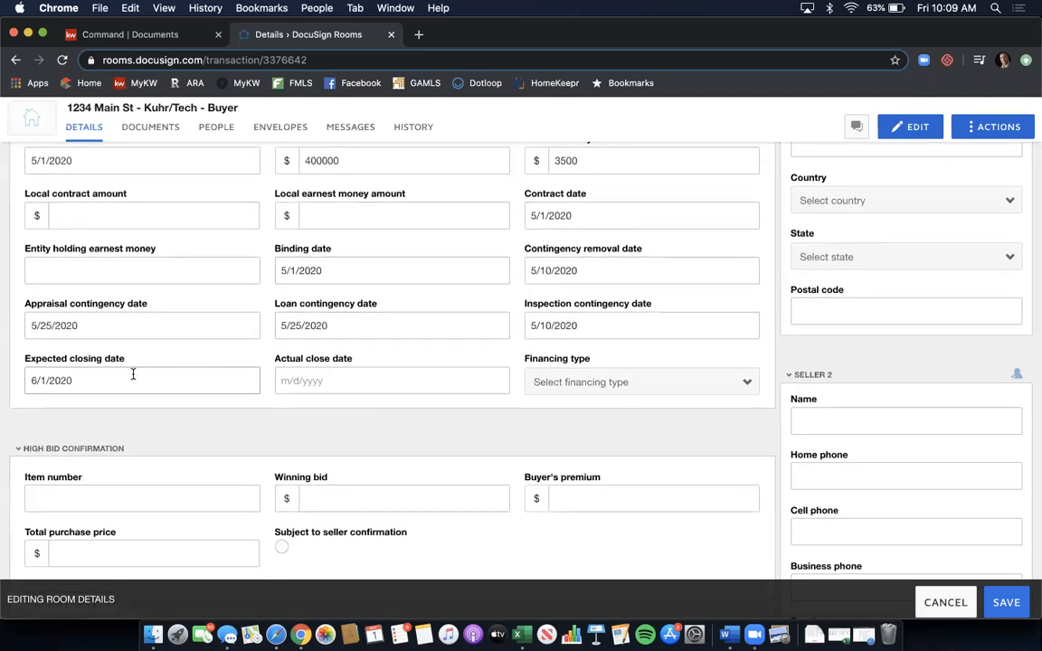
{"action": "left_click", "coordinate": [562, 382]}
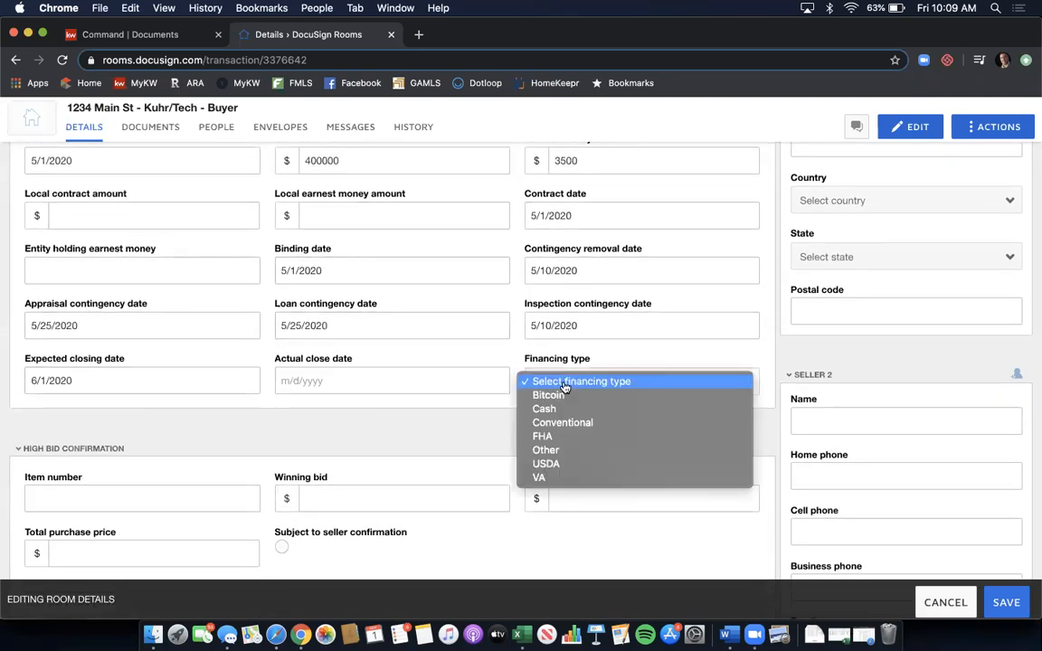
{"action": "left_click", "coordinate": [562, 423]}
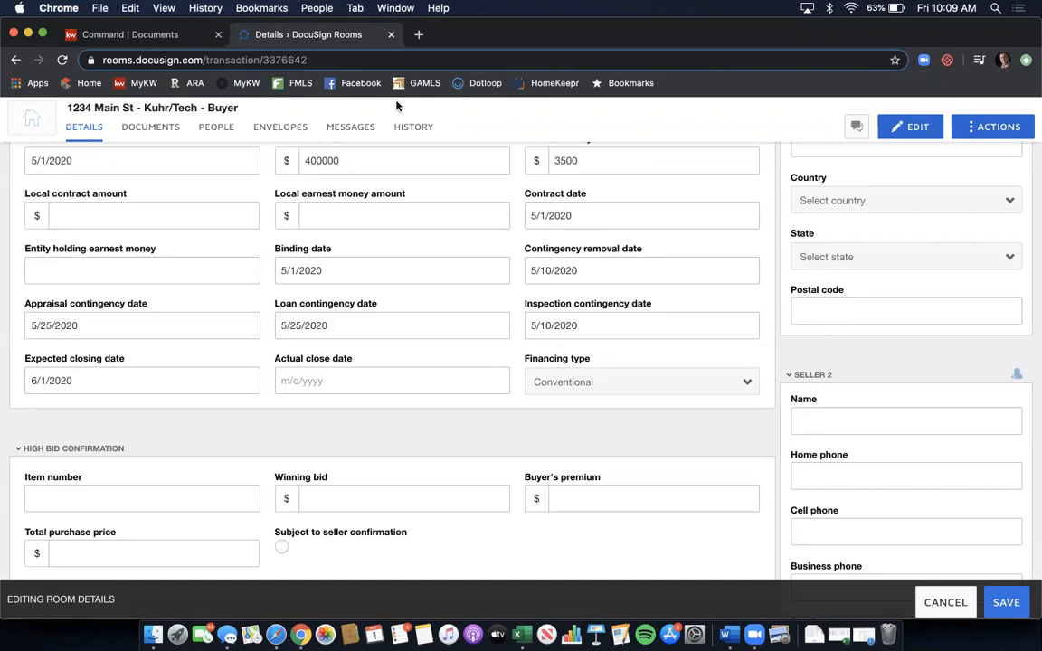
{"action": "scroll", "coordinate": [708, 251], "scroll_direction": "down", "scroll_amount": 5}
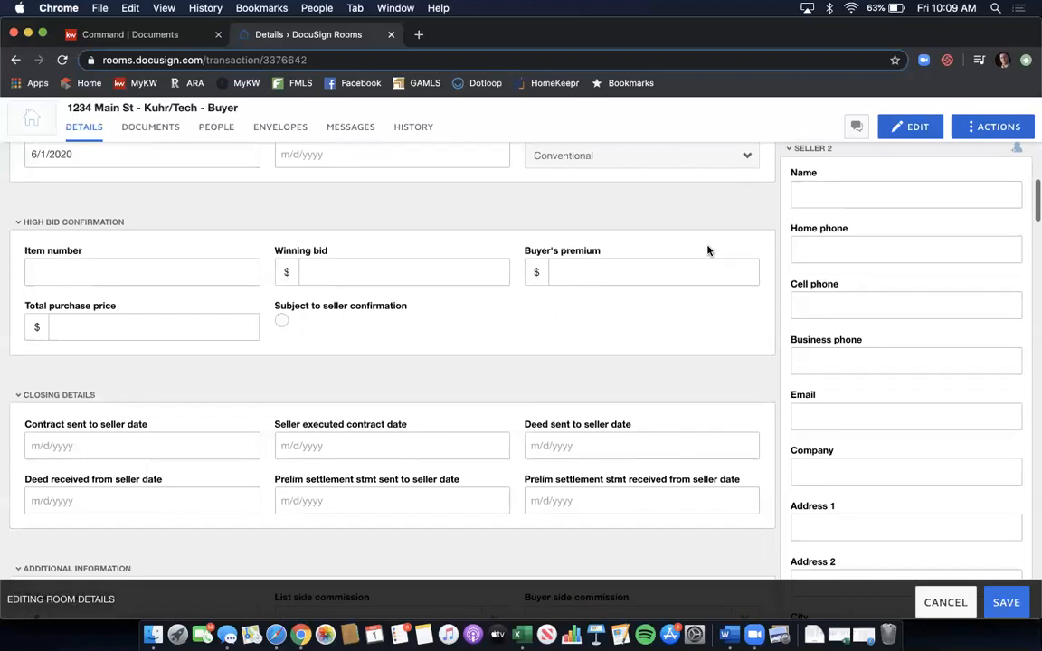
{"action": "scroll", "coordinate": [585, 270], "scroll_direction": "down", "scroll_amount": 3}
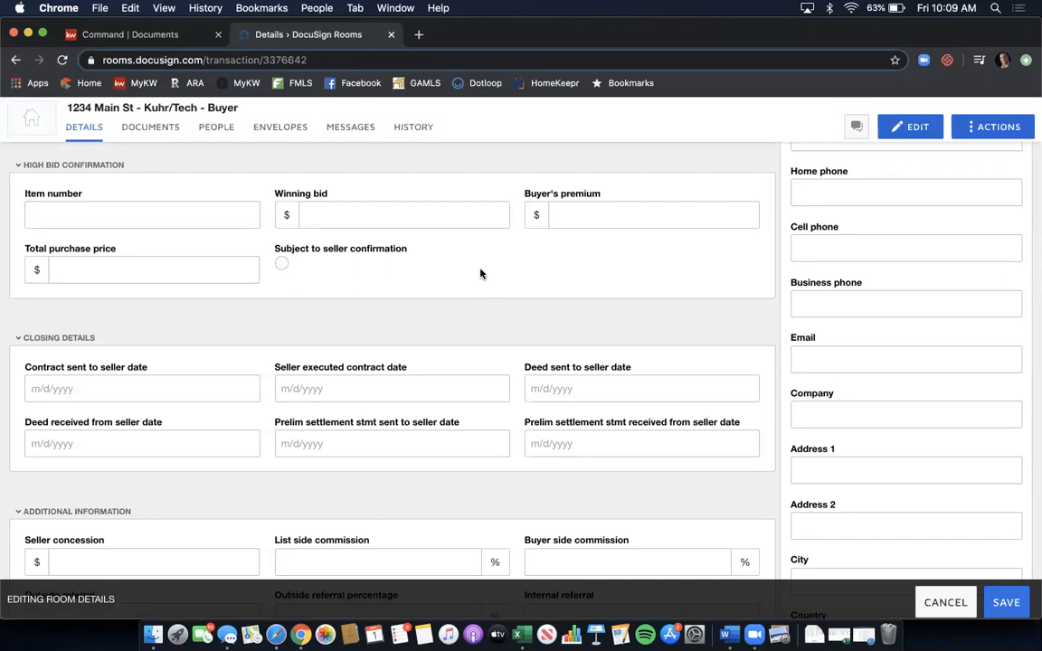
{"action": "scroll", "coordinate": [481, 274], "scroll_direction": "down", "scroll_amount": 2}
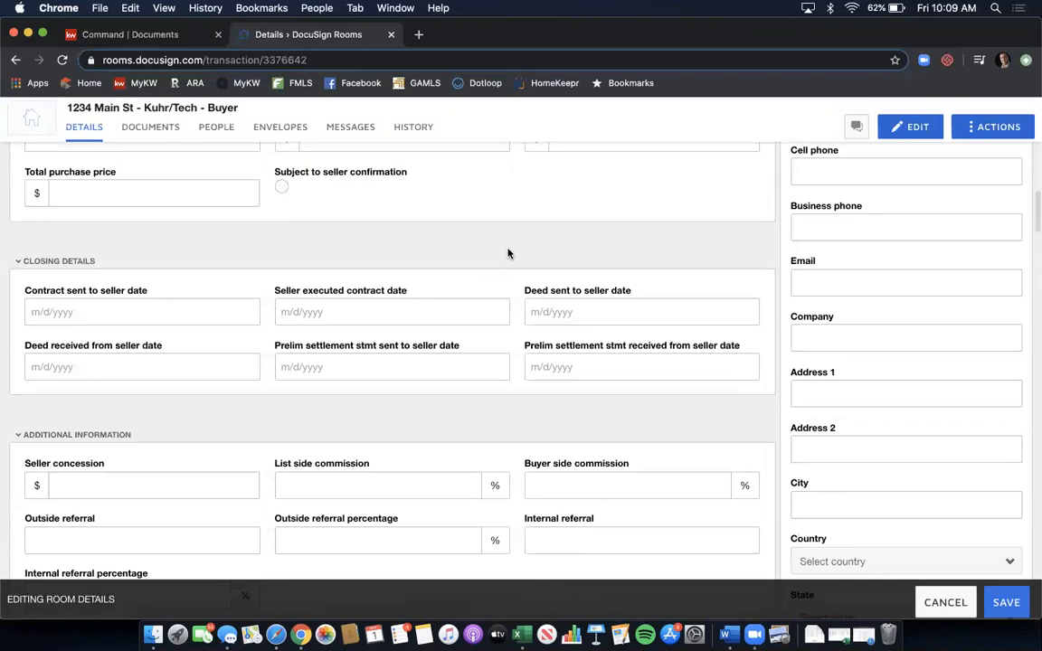
{"action": "scroll", "coordinate": [507, 253], "scroll_direction": "down", "scroll_amount": 1}
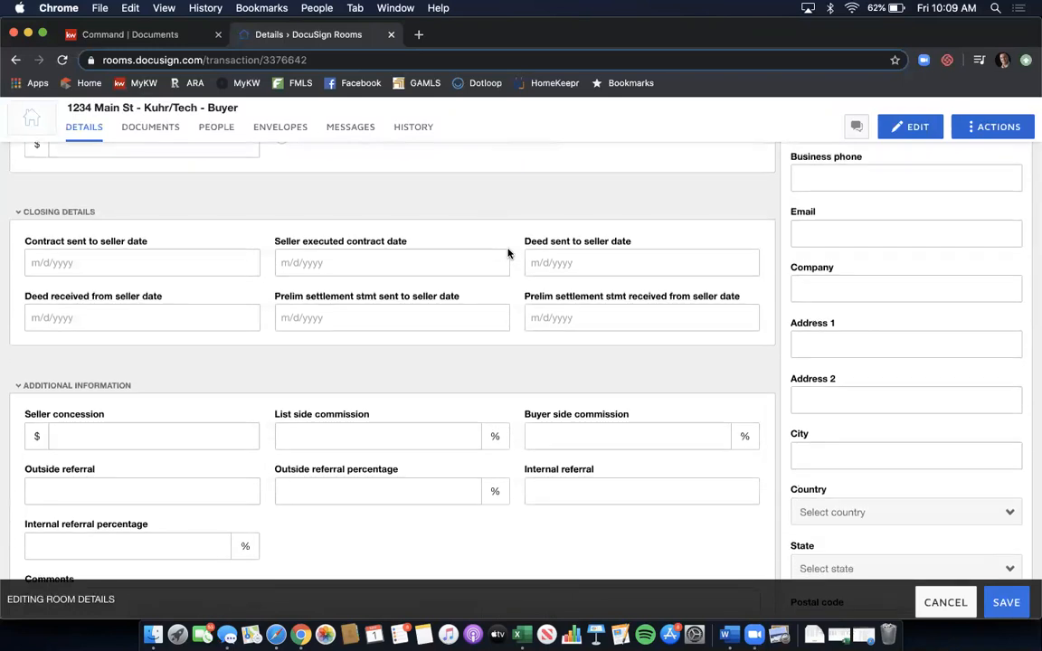
{"action": "scroll", "coordinate": [507, 254], "scroll_direction": "down", "scroll_amount": 1}
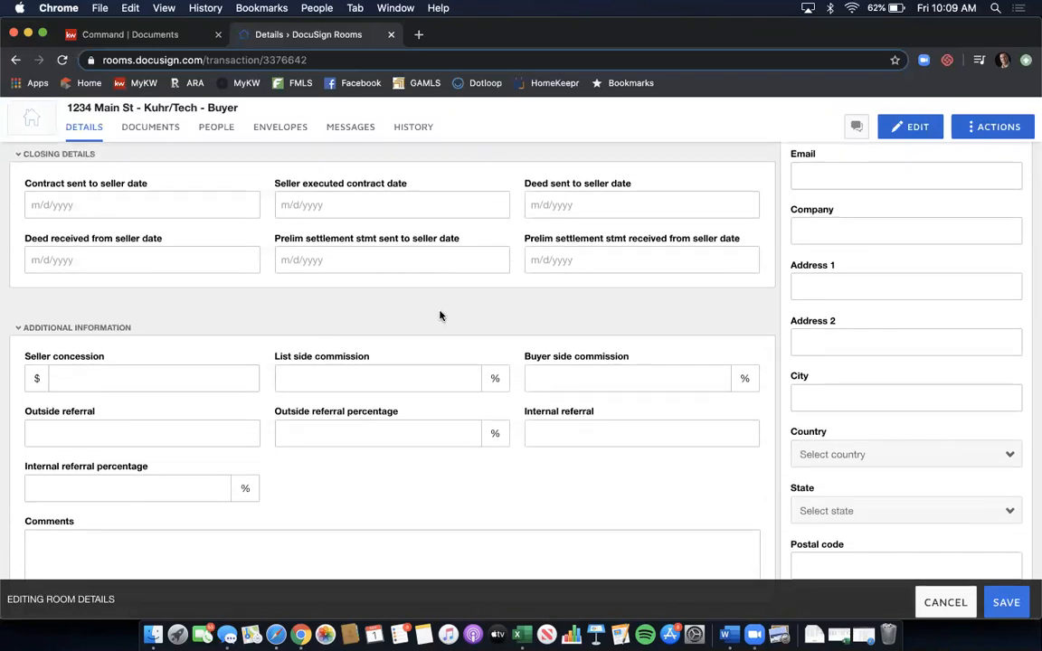
{"action": "scroll", "coordinate": [440, 315], "scroll_direction": "down", "scroll_amount": 1}
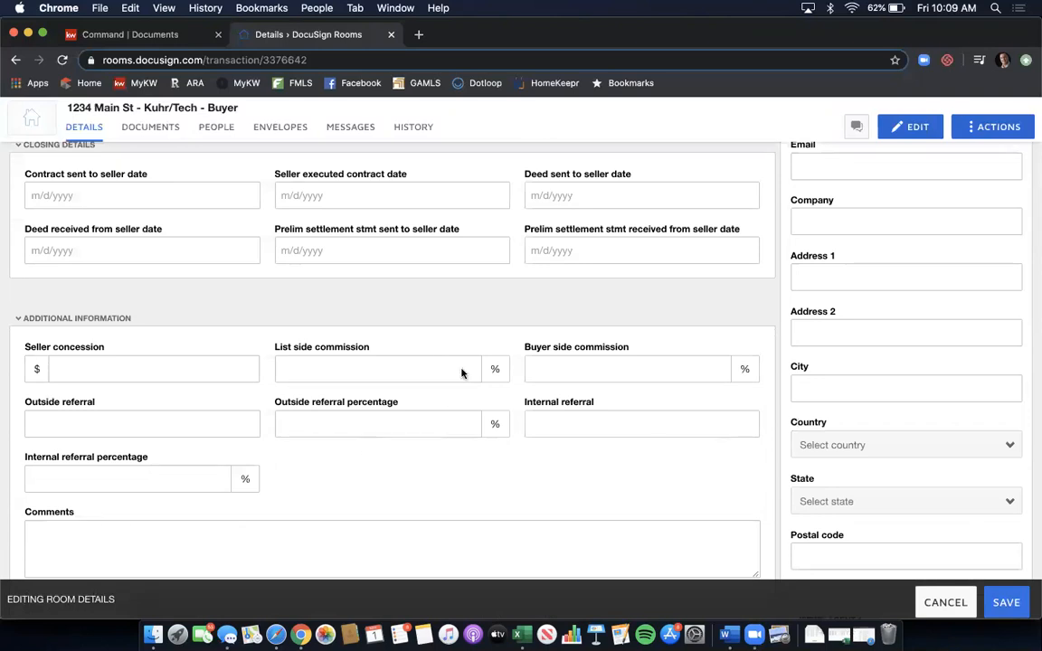
{"action": "scroll", "coordinate": [462, 373], "scroll_direction": "up", "scroll_amount": 10}
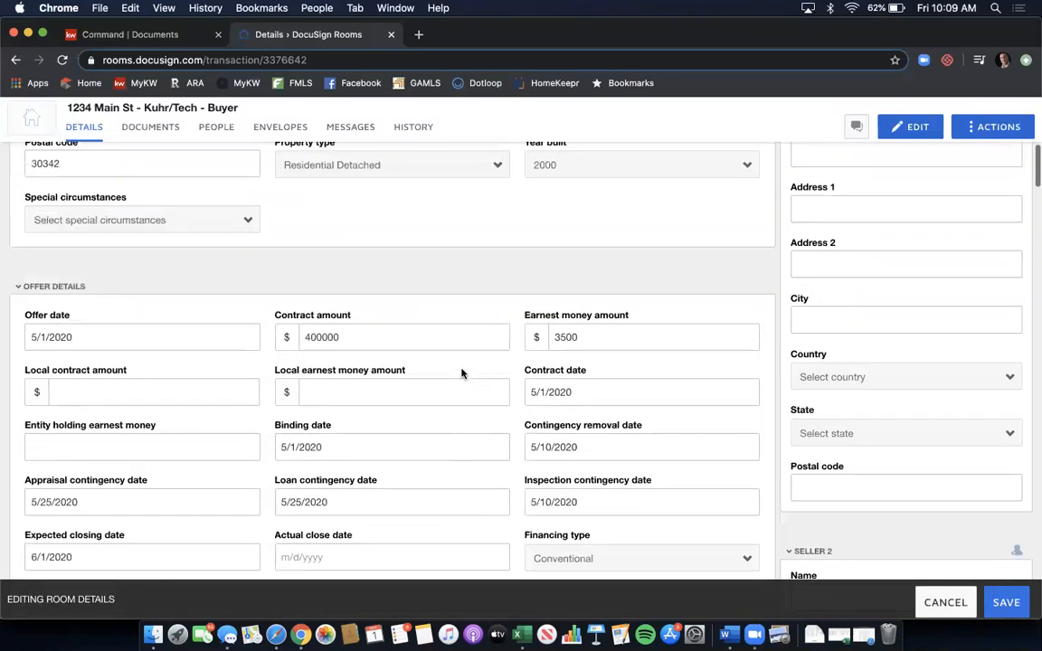
{"action": "scroll", "coordinate": [461, 373], "scroll_direction": "up", "scroll_amount": 5}
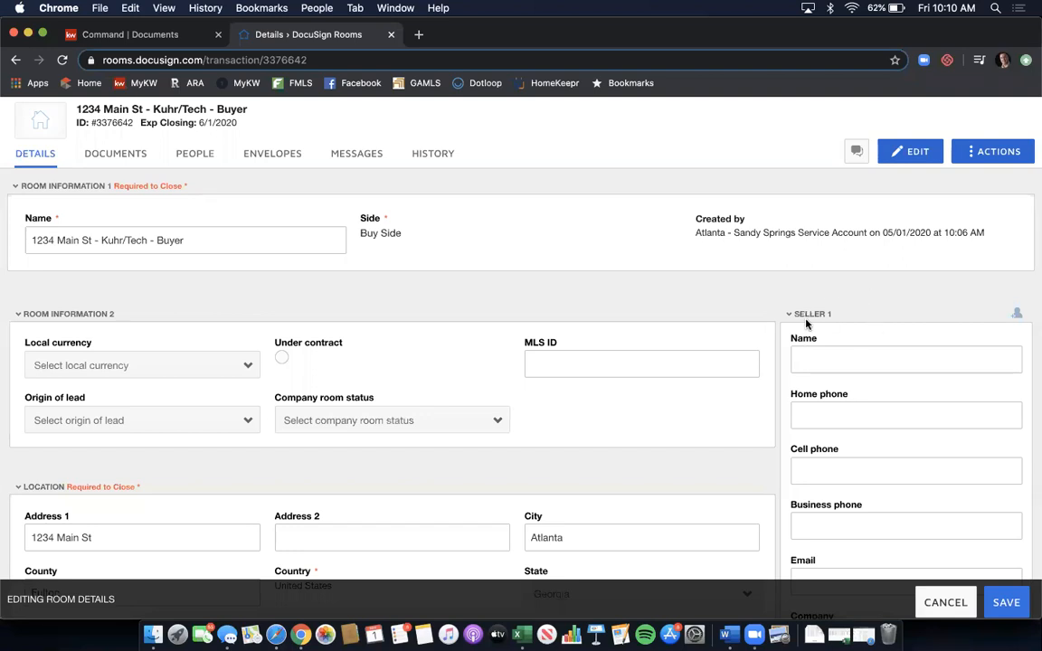
- Scroll down through the Buyer 2 and Buyer Agent 1 contact fields to the agent's office address
{"action": "scroll", "coordinate": [899, 315], "scroll_direction": "down", "scroll_amount": 3}
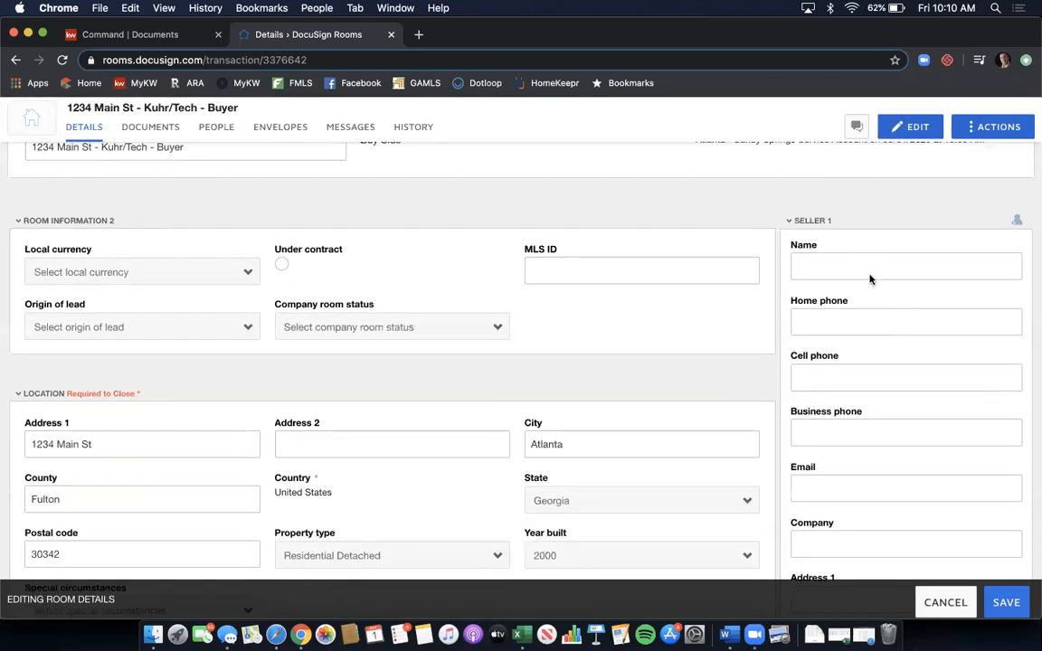
{"action": "scroll", "coordinate": [876, 333], "scroll_direction": "down", "scroll_amount": 1}
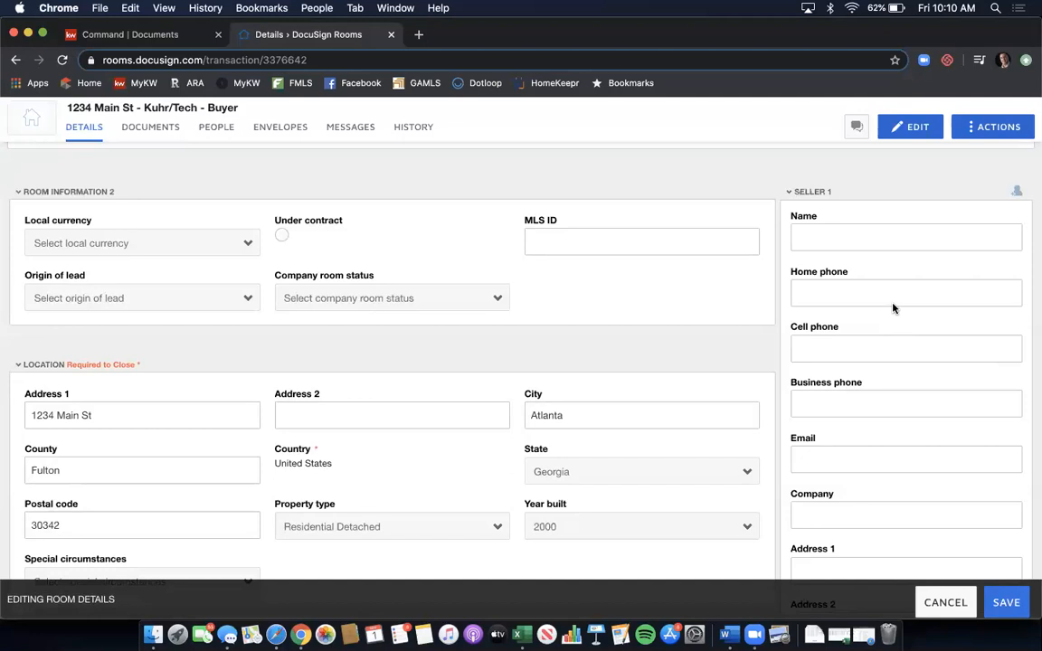
{"action": "scroll", "coordinate": [893, 309], "scroll_direction": "down", "scroll_amount": 10}
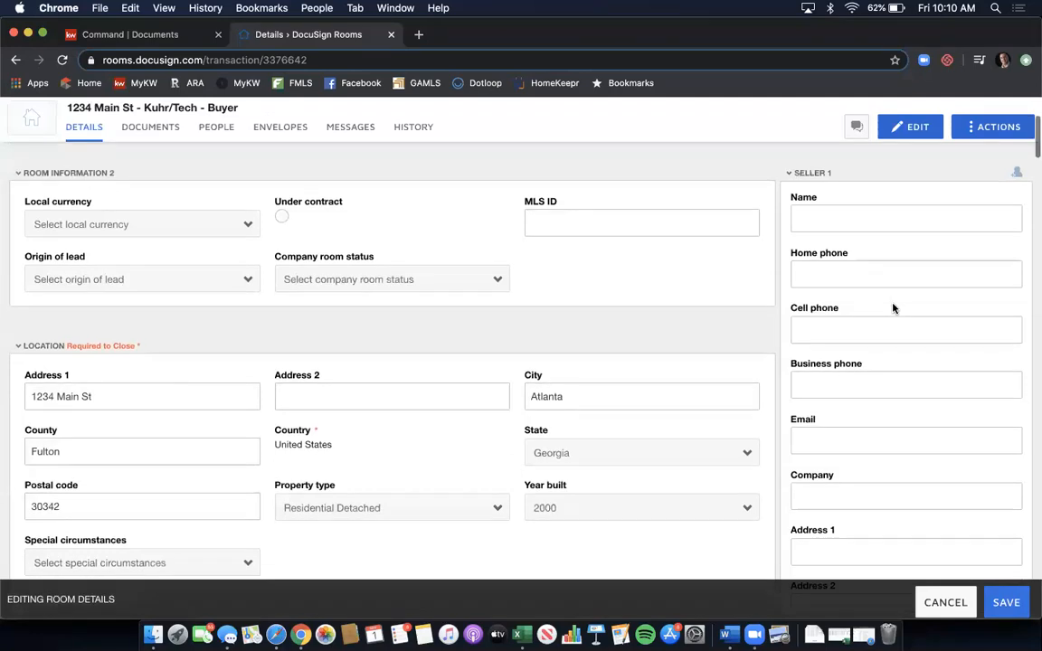
{"action": "scroll", "coordinate": [893, 306], "scroll_direction": "down", "scroll_amount": 10}
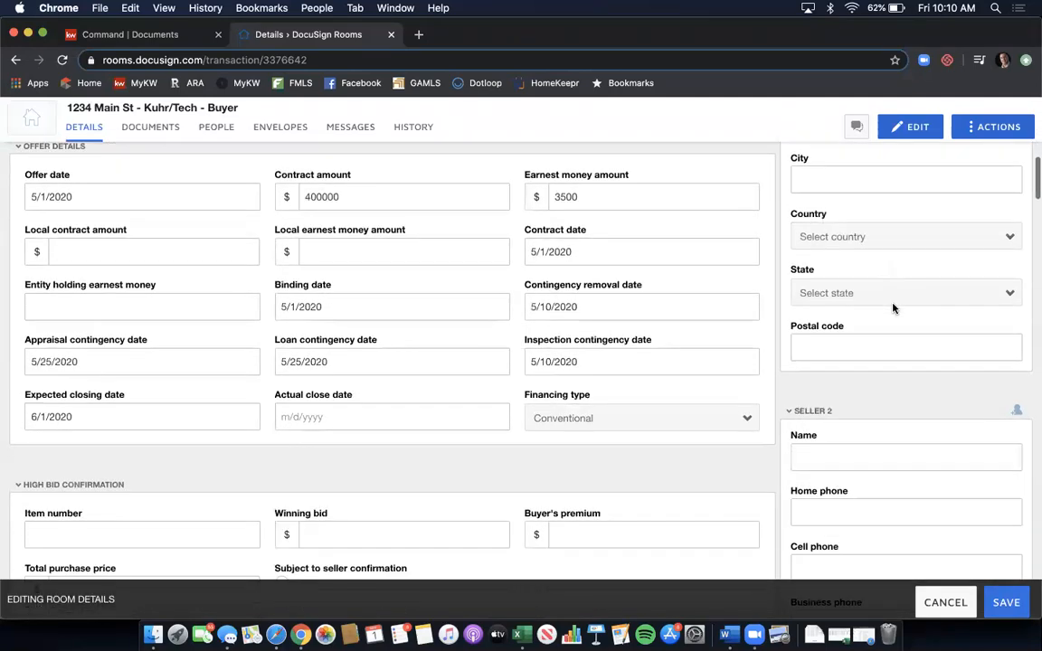
{"action": "scroll", "coordinate": [864, 299], "scroll_direction": "down", "scroll_amount": 10}
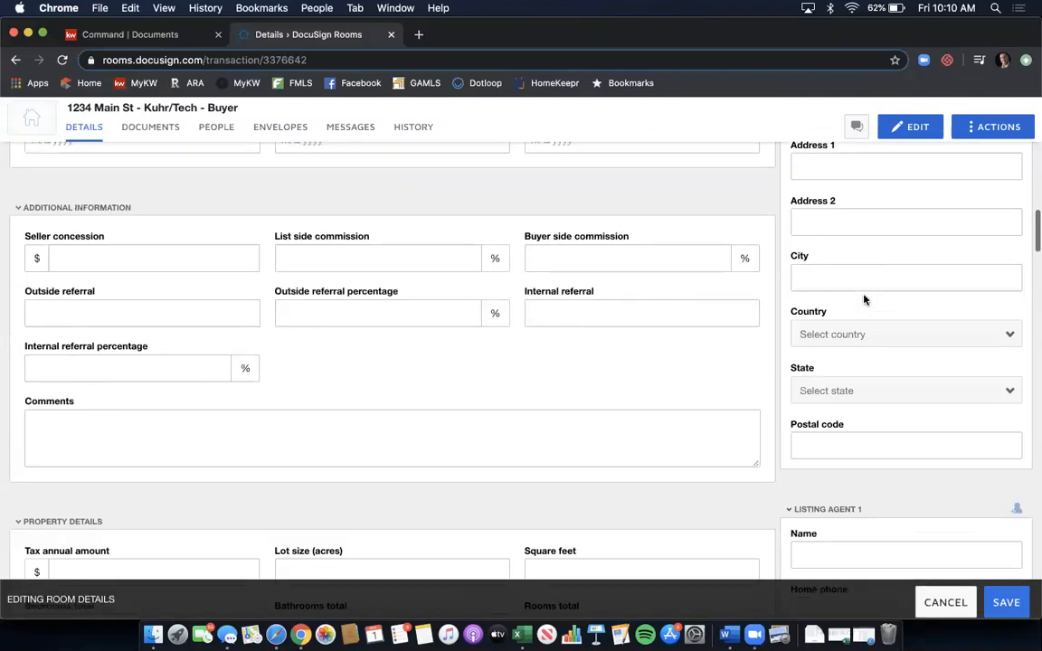
{"action": "scroll", "coordinate": [864, 300], "scroll_direction": "down", "scroll_amount": 10}
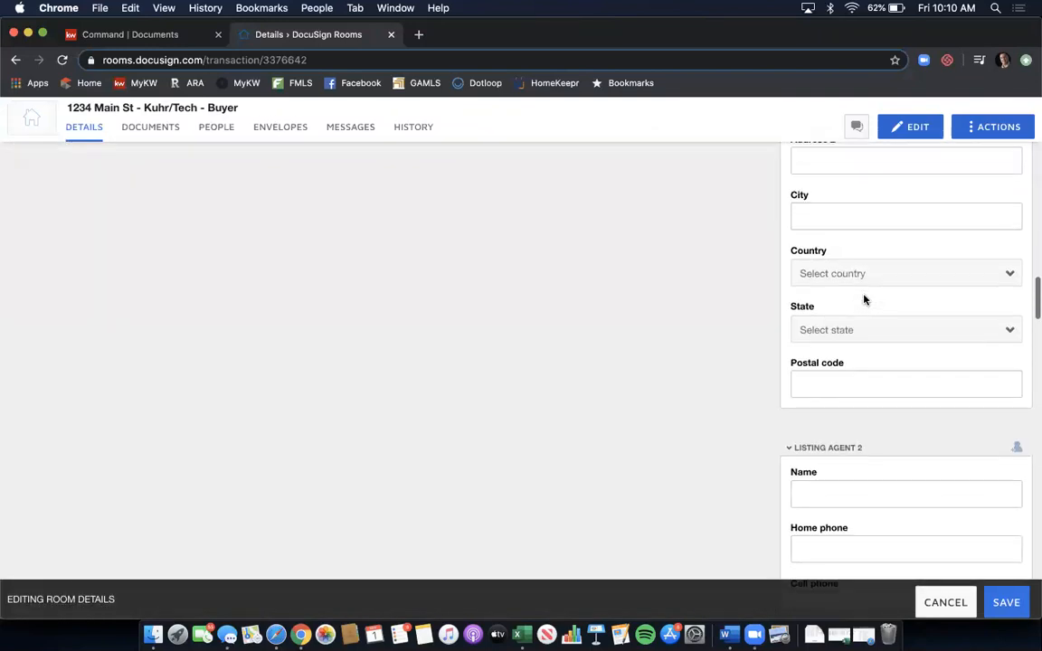
{"action": "scroll", "coordinate": [864, 299], "scroll_direction": "down", "scroll_amount": 10}
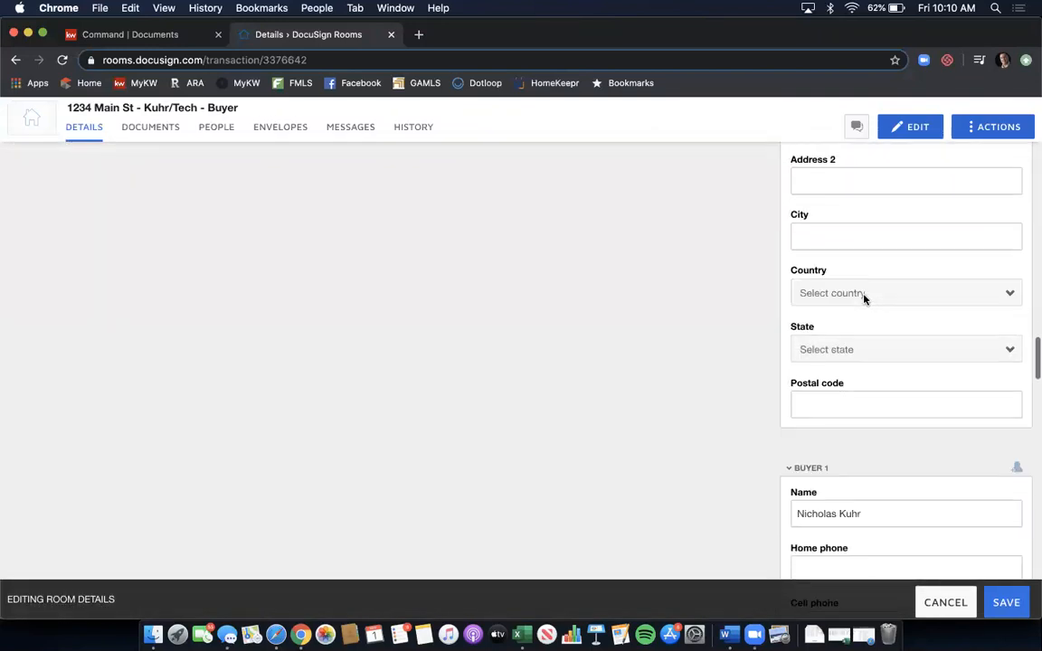
{"action": "scroll", "coordinate": [712, 258], "scroll_direction": "down", "scroll_amount": 3}
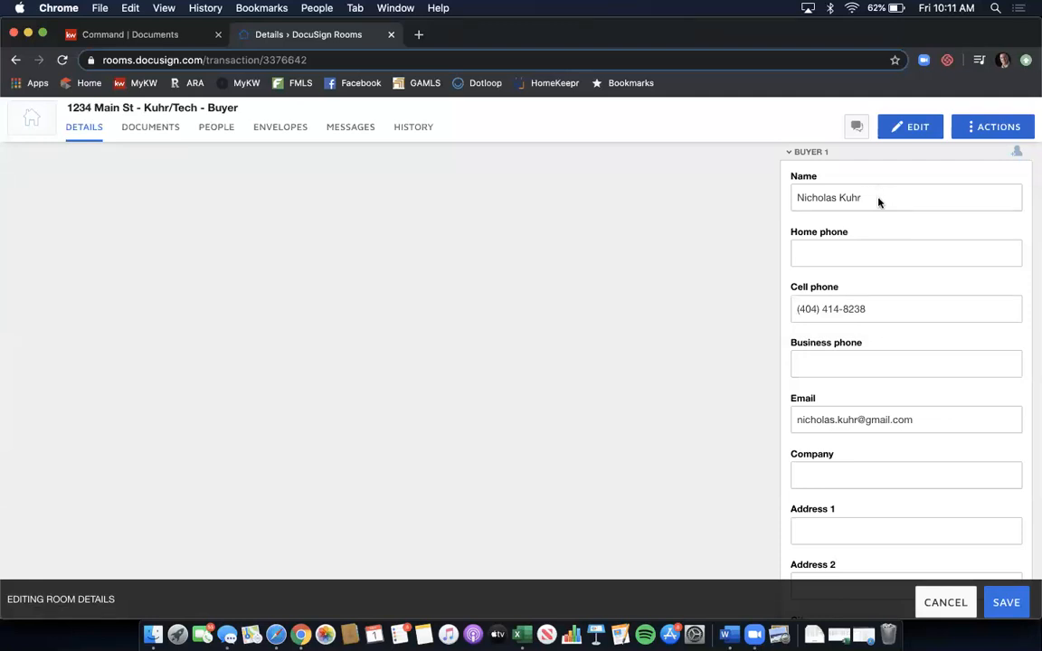
{"action": "scroll", "coordinate": [879, 202], "scroll_direction": "down", "scroll_amount": 3}
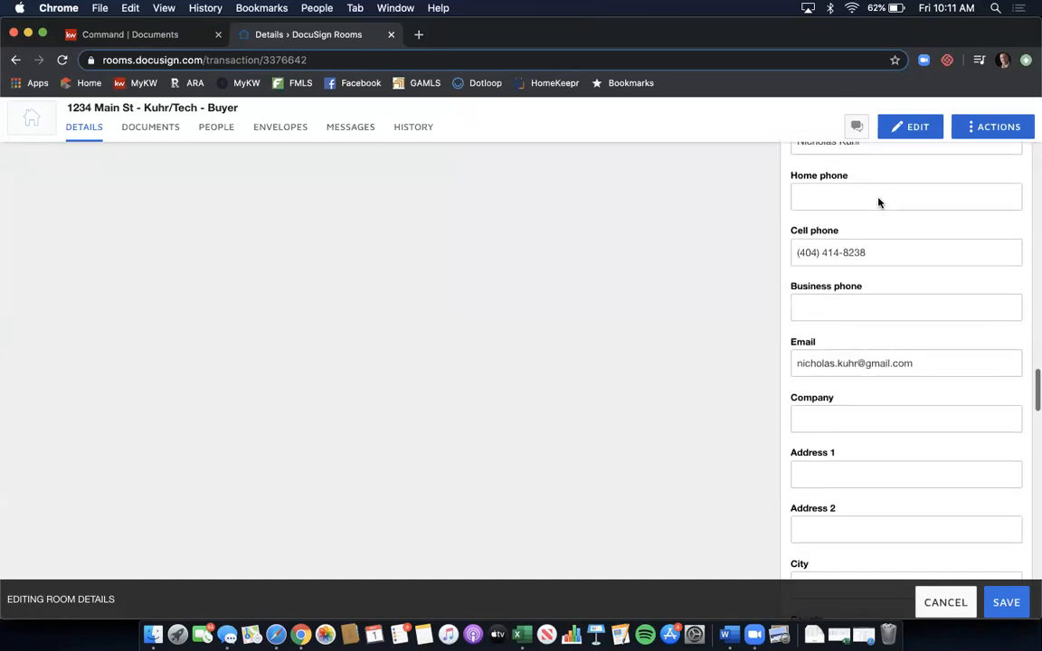
{"action": "scroll", "coordinate": [878, 240], "scroll_direction": "down", "scroll_amount": 3}
{"action": "scroll", "coordinate": [884, 278], "scroll_direction": "down", "scroll_amount": 3}
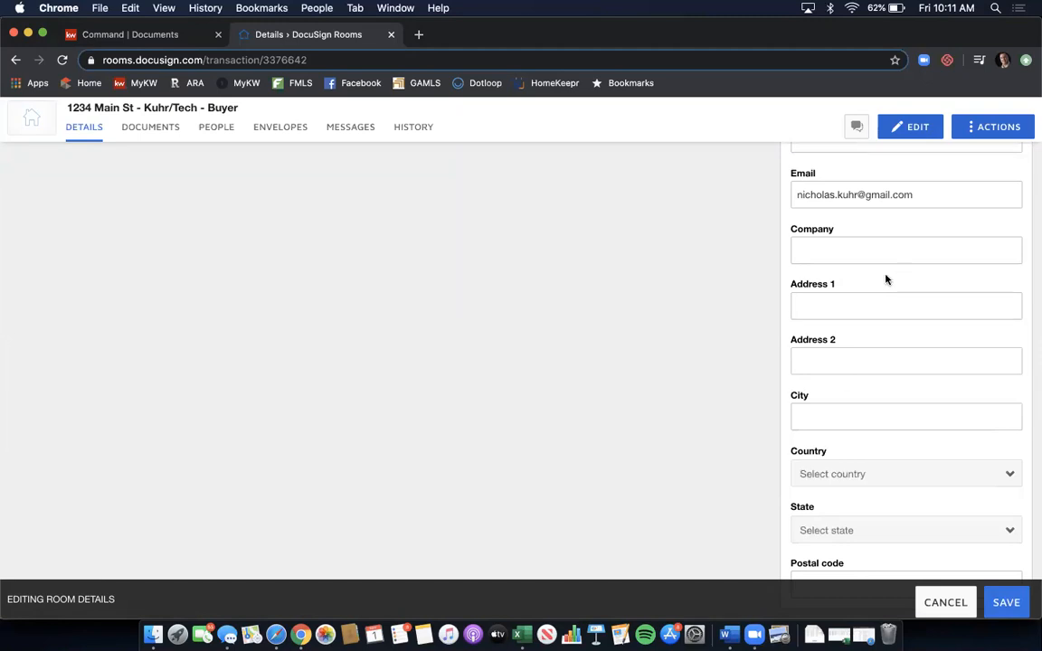
{"action": "scroll", "coordinate": [886, 280], "scroll_direction": "down", "scroll_amount": 10}
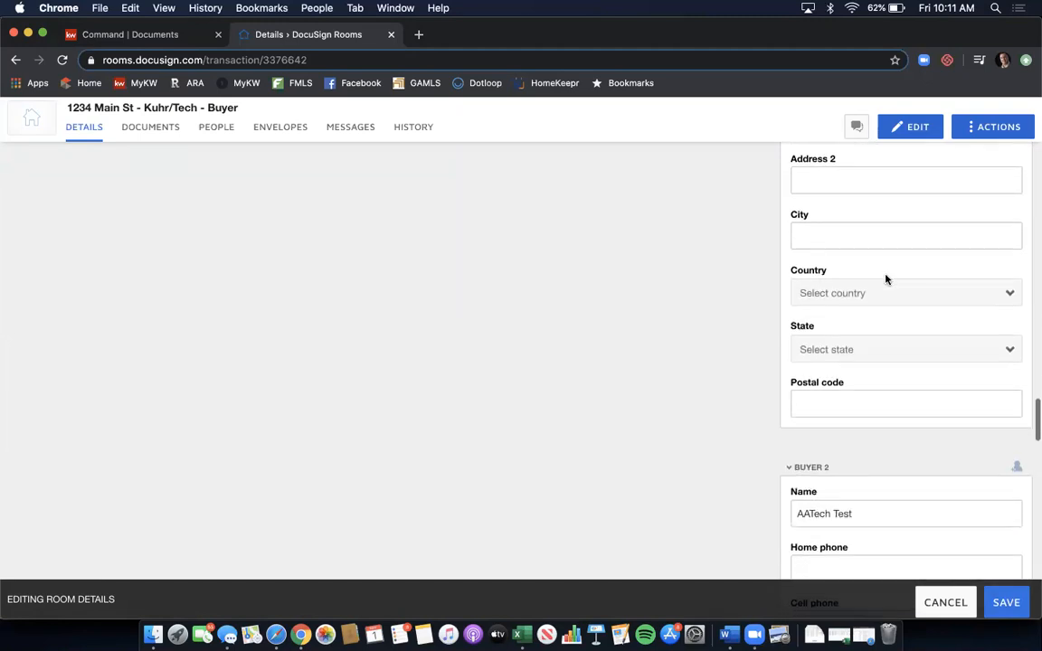
{"action": "scroll", "coordinate": [886, 280], "scroll_direction": "down", "scroll_amount": 2}
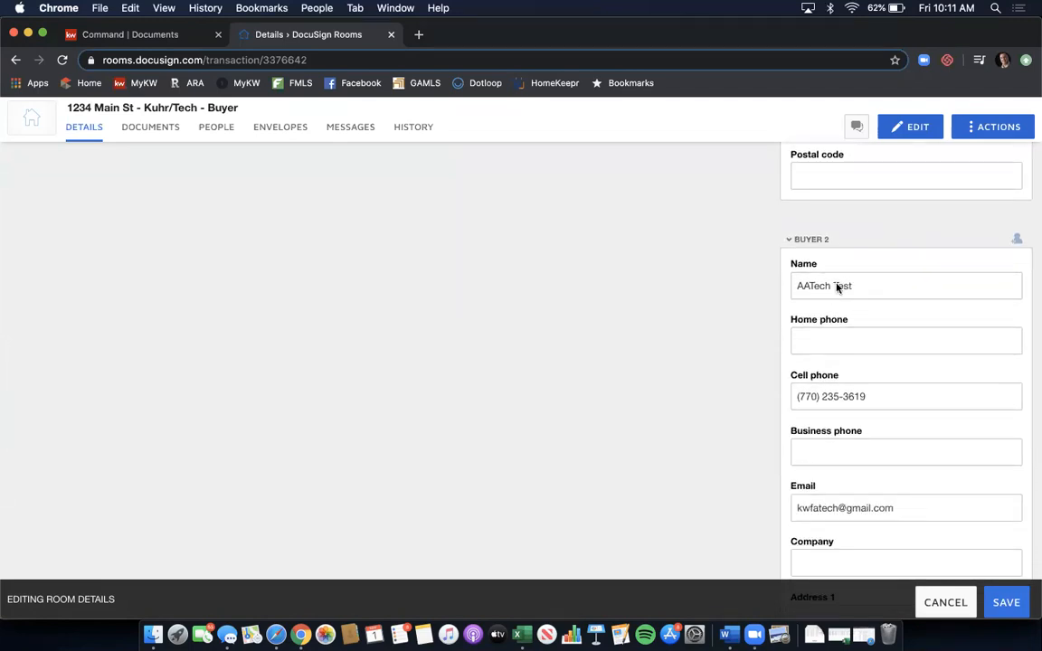
{"action": "scroll", "coordinate": [887, 290], "scroll_direction": "down", "scroll_amount": 2}
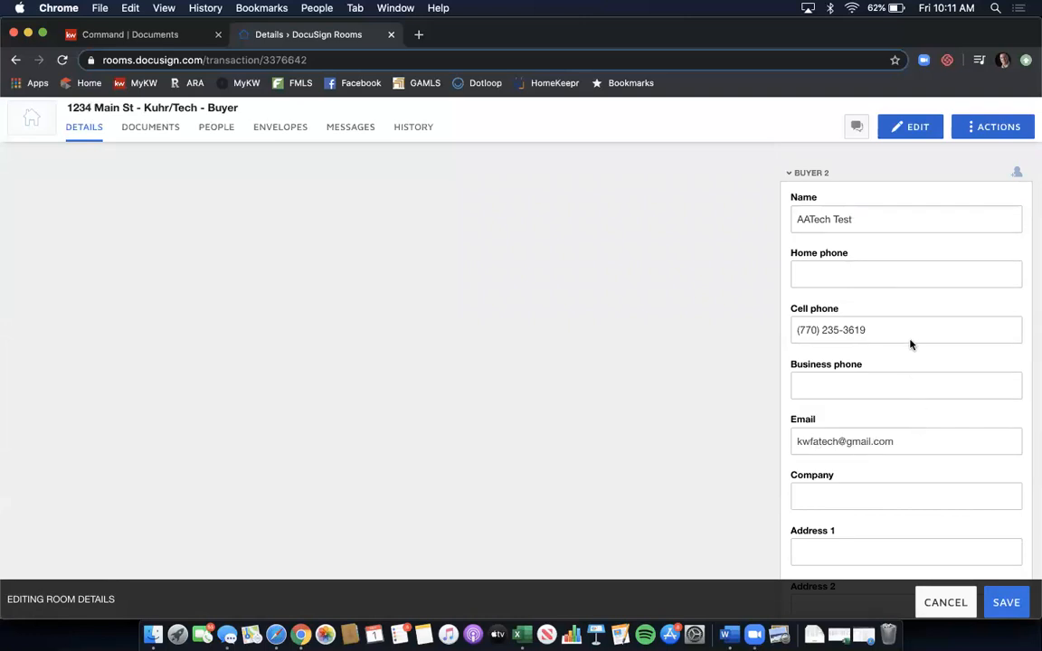
{"action": "scroll", "coordinate": [910, 341], "scroll_direction": "down", "scroll_amount": 3}
{"action": "scroll", "coordinate": [911, 340], "scroll_direction": "down", "scroll_amount": 12}
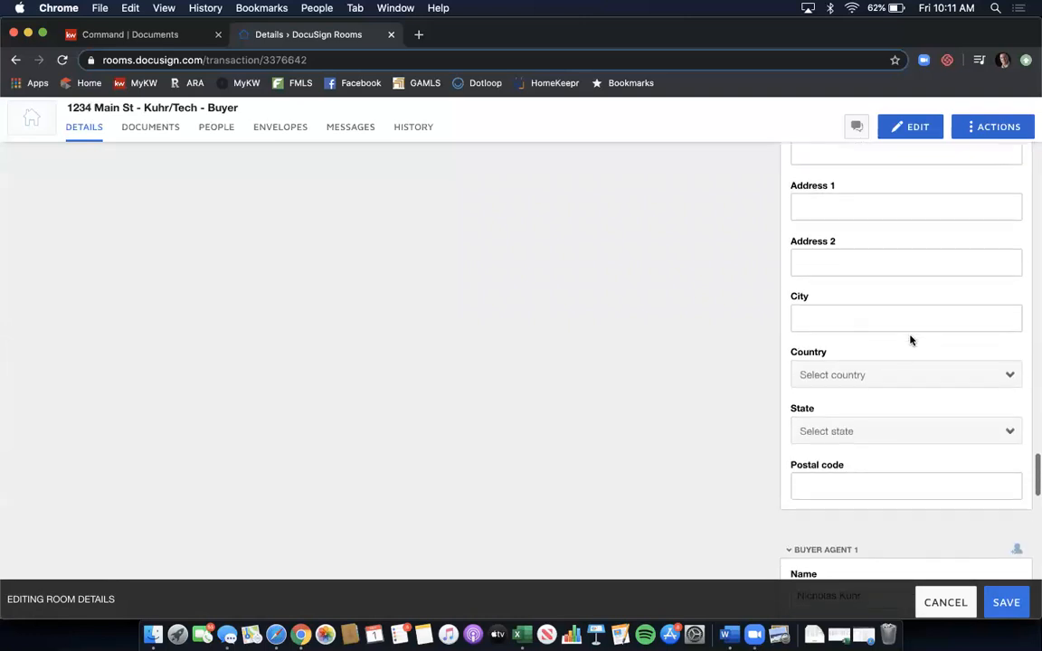
{"action": "scroll", "coordinate": [911, 340], "scroll_direction": "down", "scroll_amount": 4}
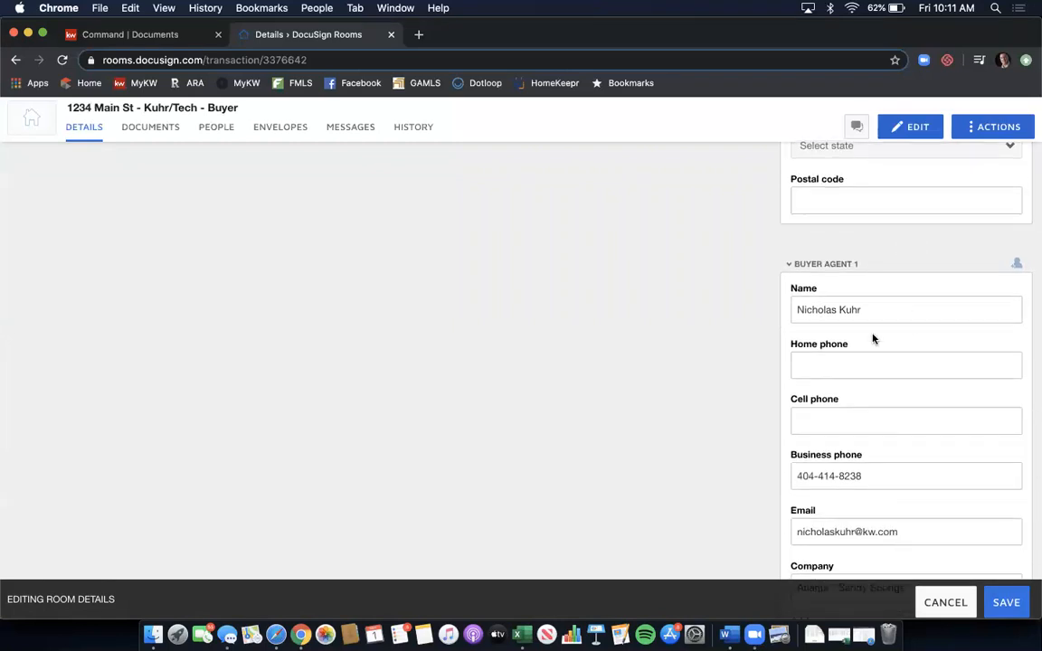
{"action": "scroll", "coordinate": [873, 338], "scroll_direction": "down", "scroll_amount": 4}
{"action": "scroll", "coordinate": [873, 338], "scroll_direction": "down", "scroll_amount": 3}
{"action": "scroll", "coordinate": [873, 338], "scroll_direction": "down", "scroll_amount": 6}
- Give Buyer Agent 1's address city Atlanta, country United States, state Georgia and postal code 30342
{"action": "left_click", "coordinate": [858, 358]}
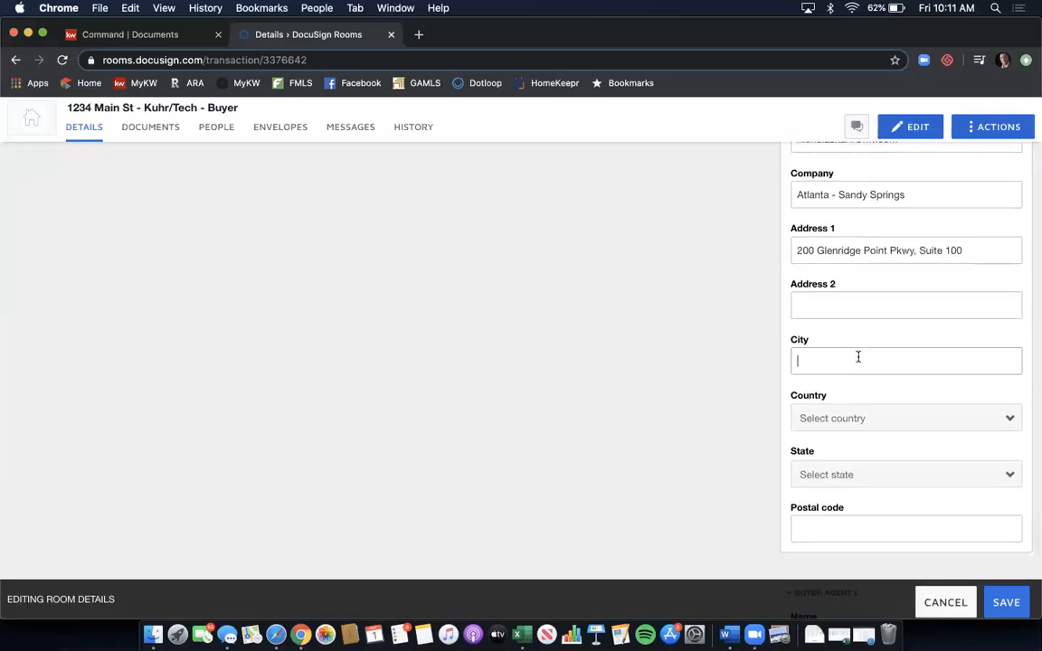
{"action": "type", "text": "Atlanta"}
{"action": "left_click", "coordinate": [923, 423]}
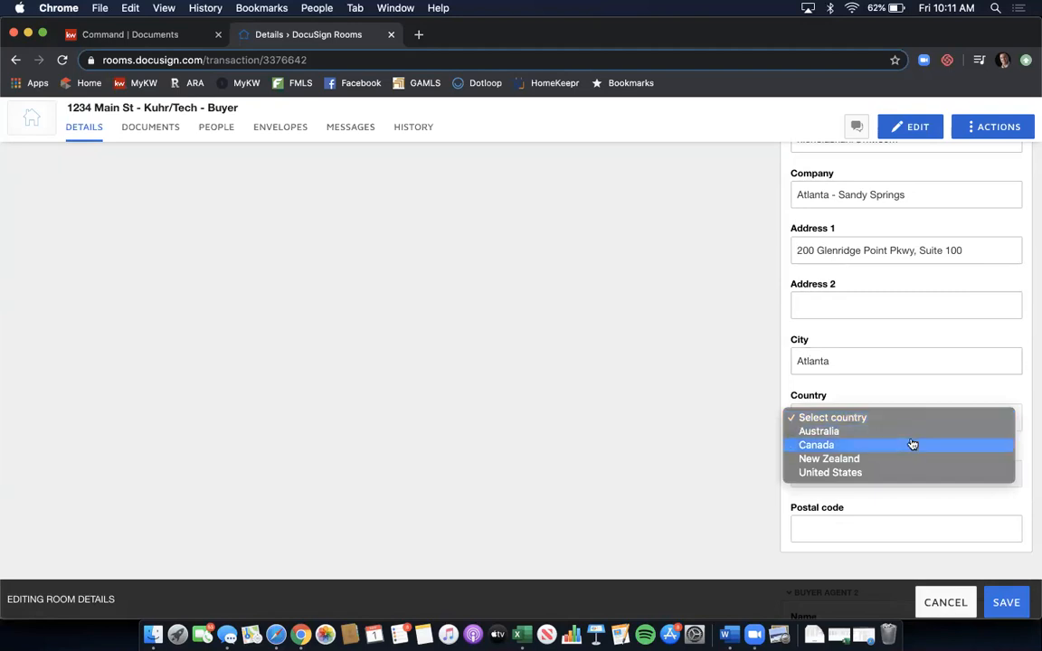
{"action": "left_click", "coordinate": [907, 472]}
{"action": "left_click", "coordinate": [894, 473]}
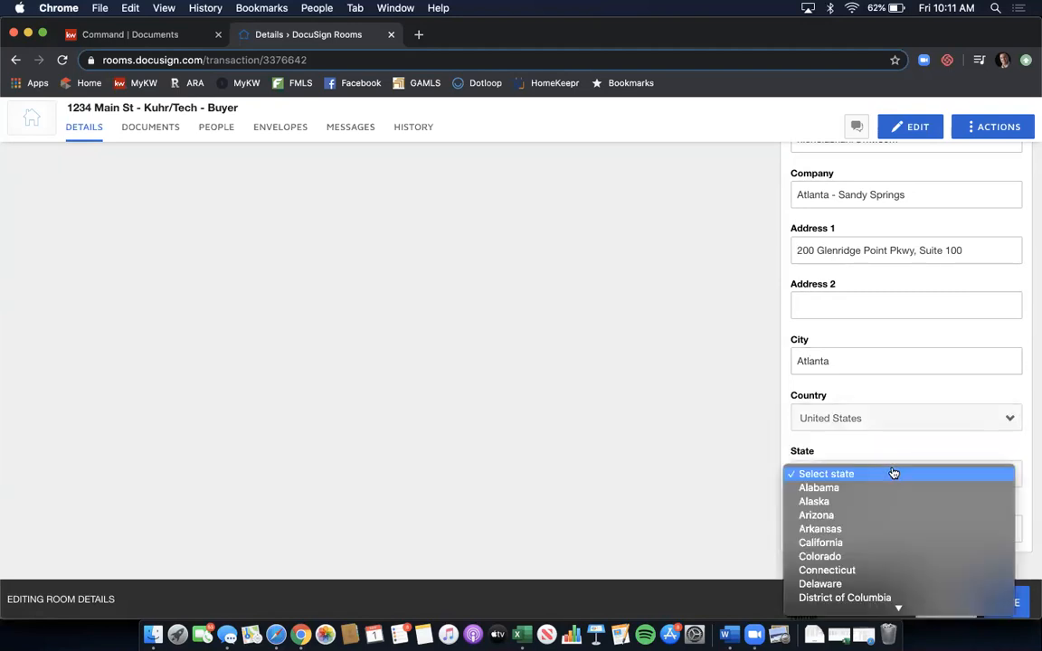
{"action": "scroll", "coordinate": [884, 500], "scroll_direction": "down", "scroll_amount": 5}
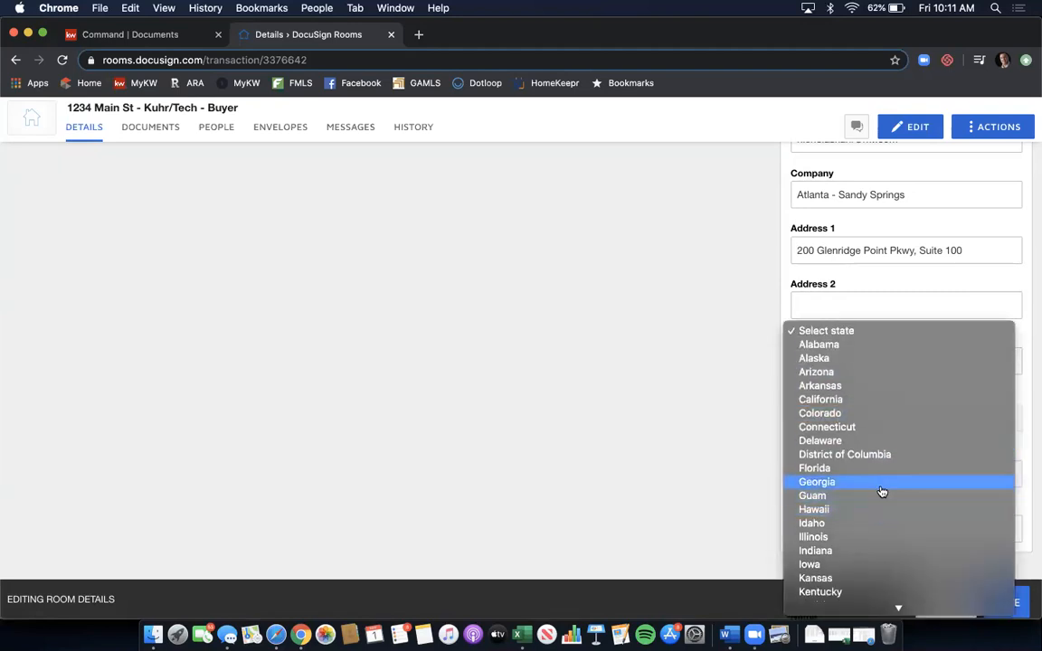
{"action": "left_click", "coordinate": [882, 489]}
{"action": "left_click", "coordinate": [858, 516]}
{"action": "type", "text": "303"}
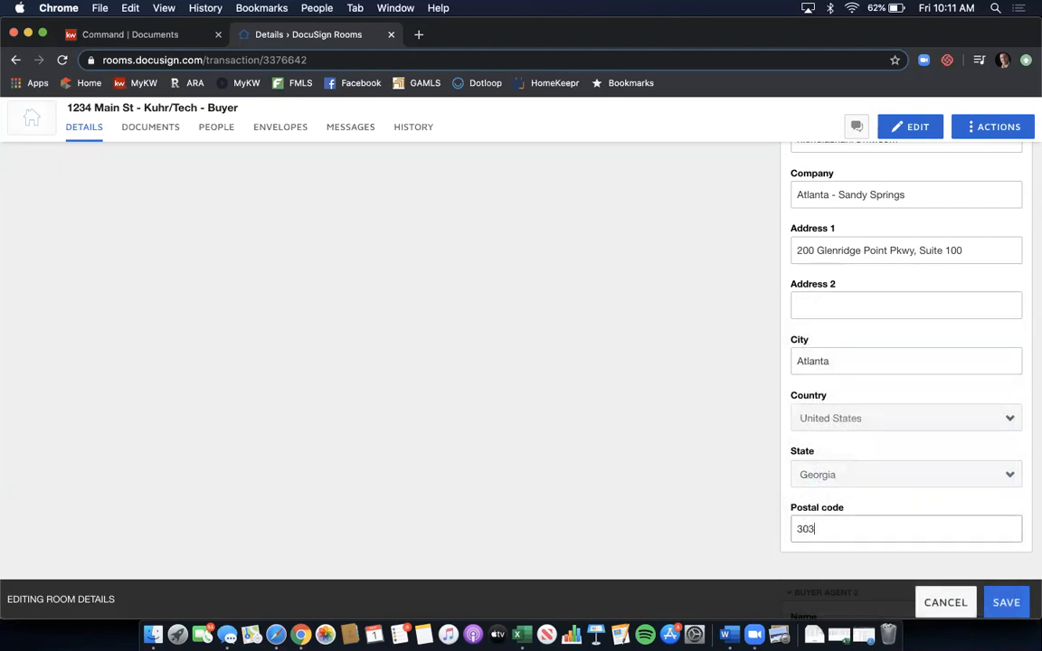
{"action": "type", "text": "42"}
{"action": "scroll", "coordinate": [738, 352], "scroll_direction": "down", "scroll_amount": 3}
{"action": "scroll", "coordinate": [737, 352], "scroll_direction": "down", "scroll_amount": 2}
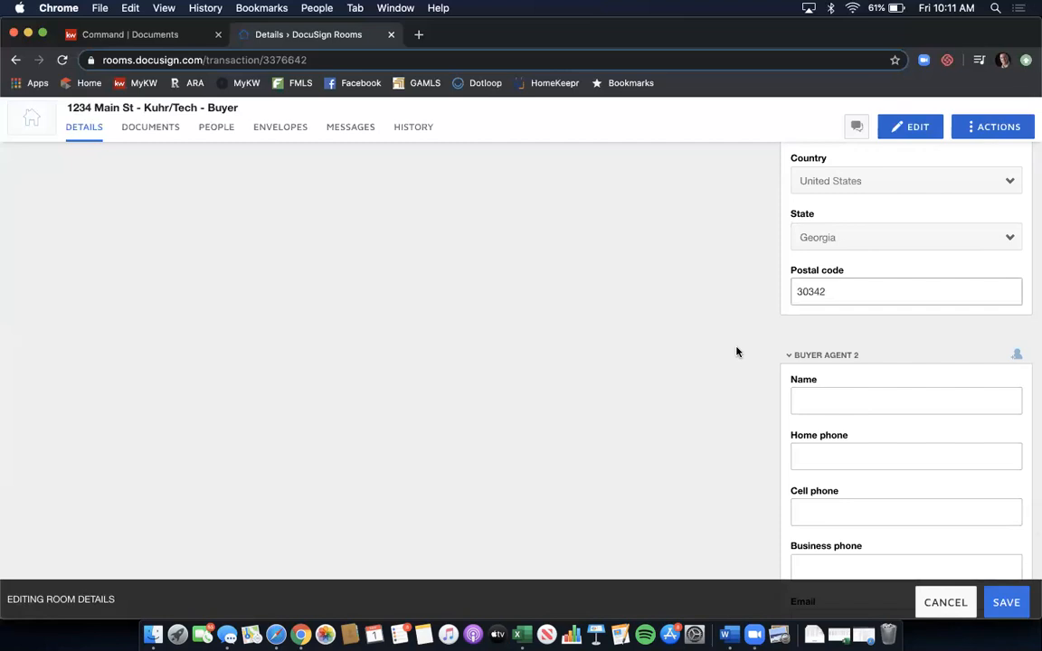
{"action": "scroll", "coordinate": [767, 321], "scroll_direction": "down", "scroll_amount": 2}
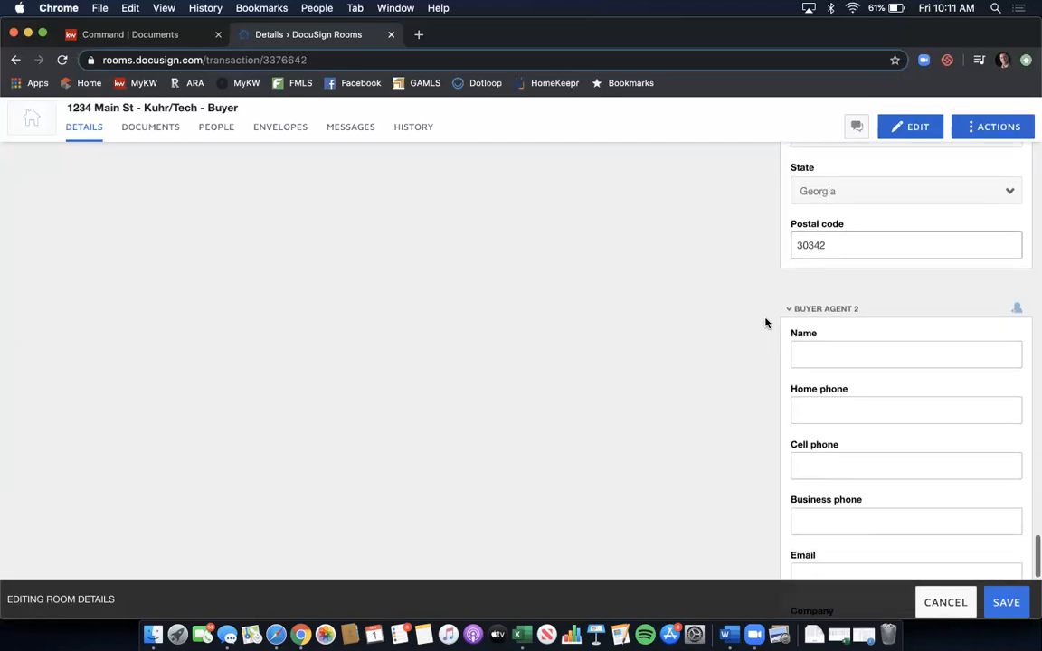
{"action": "scroll", "coordinate": [772, 265], "scroll_direction": "down", "scroll_amount": 9}
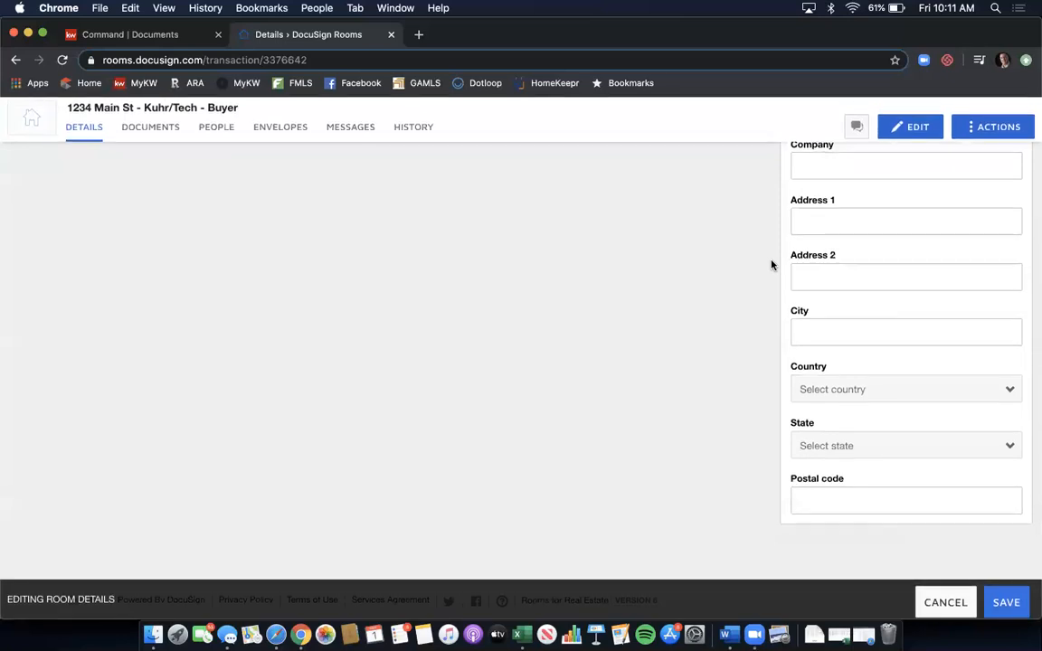
{"action": "scroll", "coordinate": [771, 264], "scroll_direction": "up", "scroll_amount": 20}
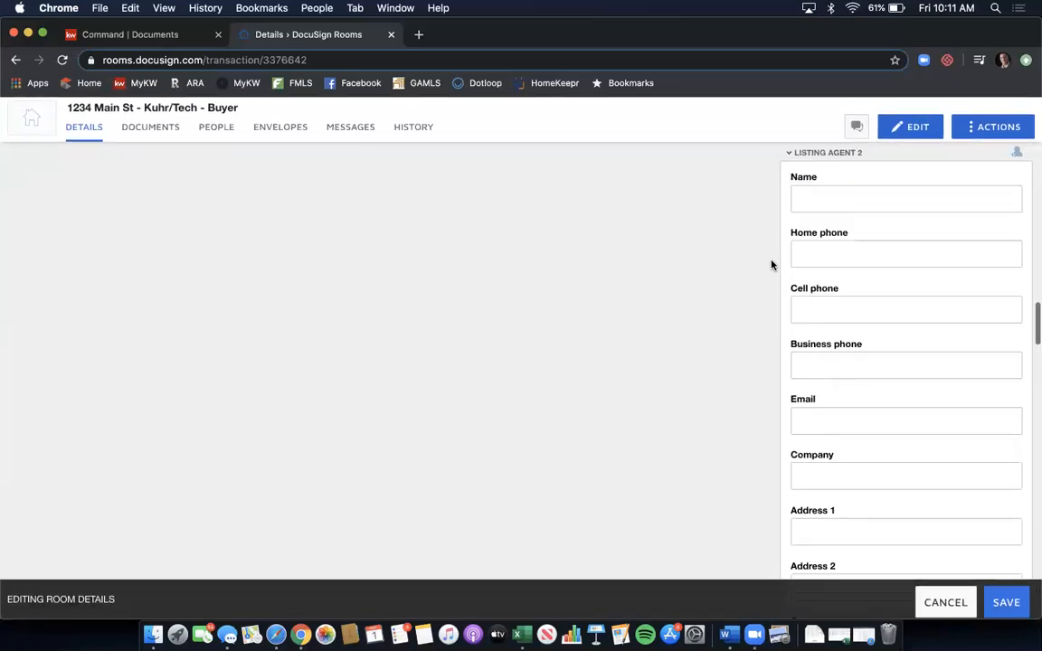
{"action": "scroll", "coordinate": [771, 265], "scroll_direction": "up", "scroll_amount": 12}
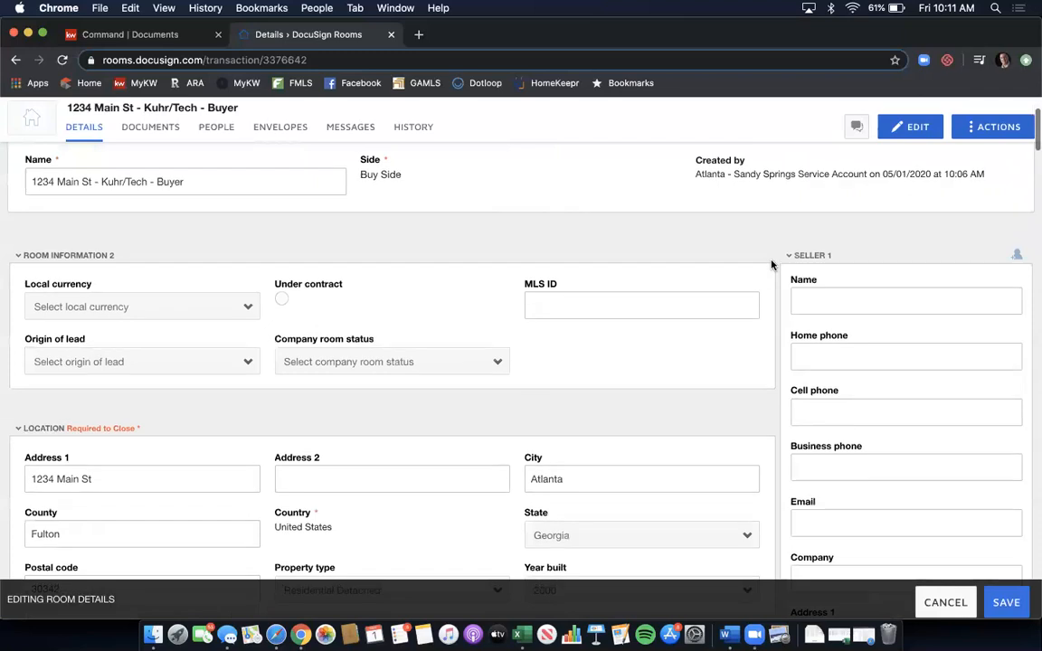
{"action": "scroll", "coordinate": [772, 264], "scroll_direction": "up", "scroll_amount": 3}
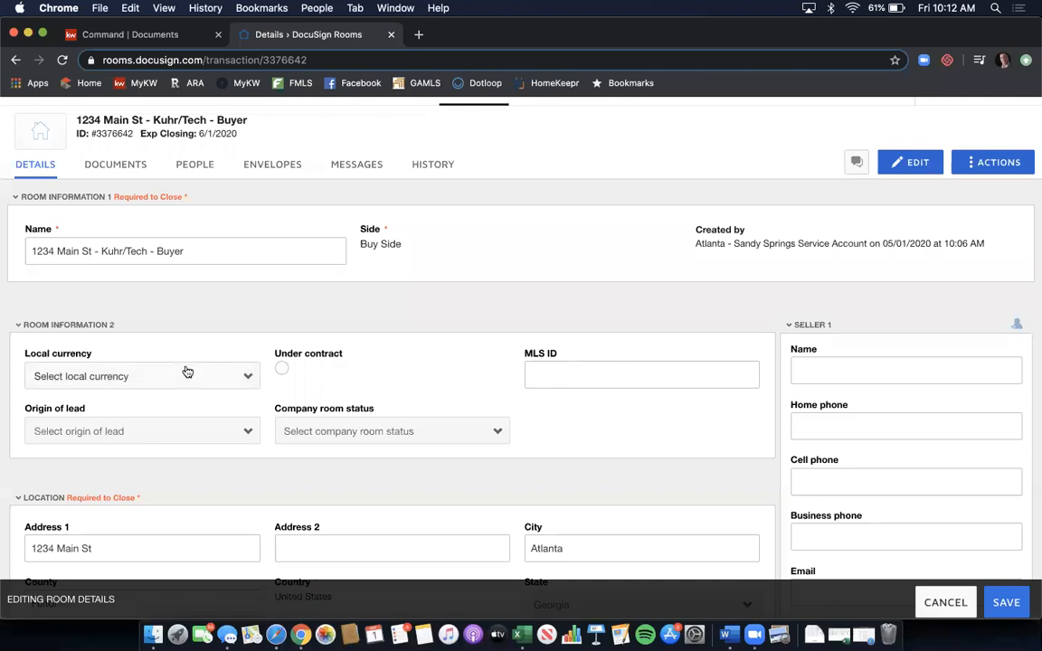
- Set local currency to USD, tick Under contract and enter MLS ID 12345678
{"action": "left_click", "coordinate": [212, 373]}
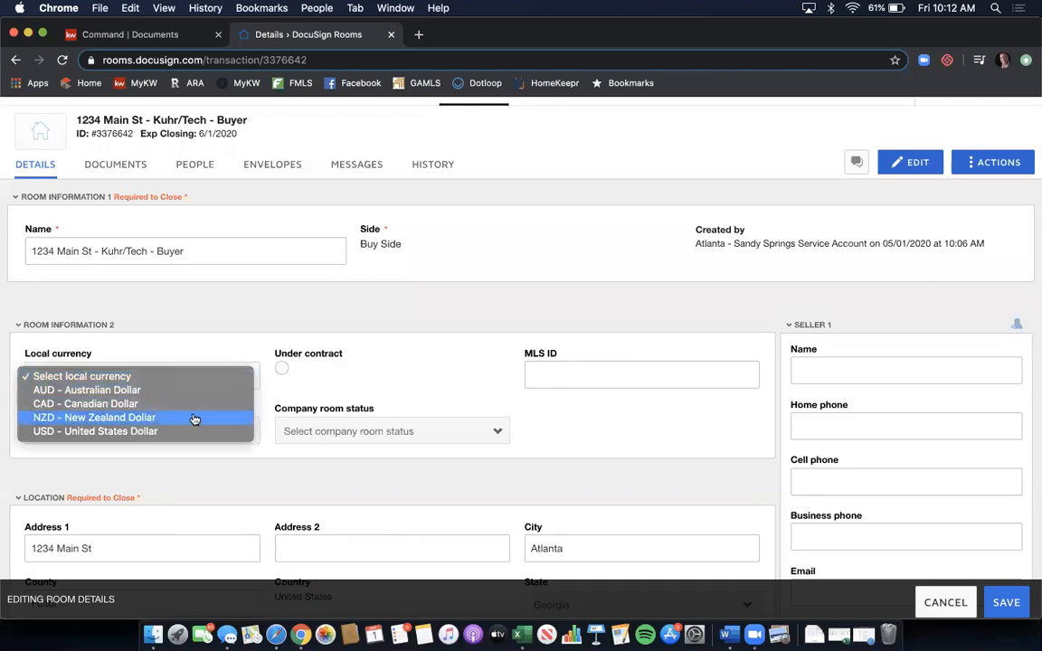
{"action": "left_click", "coordinate": [192, 432]}
{"action": "left_click", "coordinate": [281, 368]}
{"action": "left_click", "coordinate": [550, 376]}
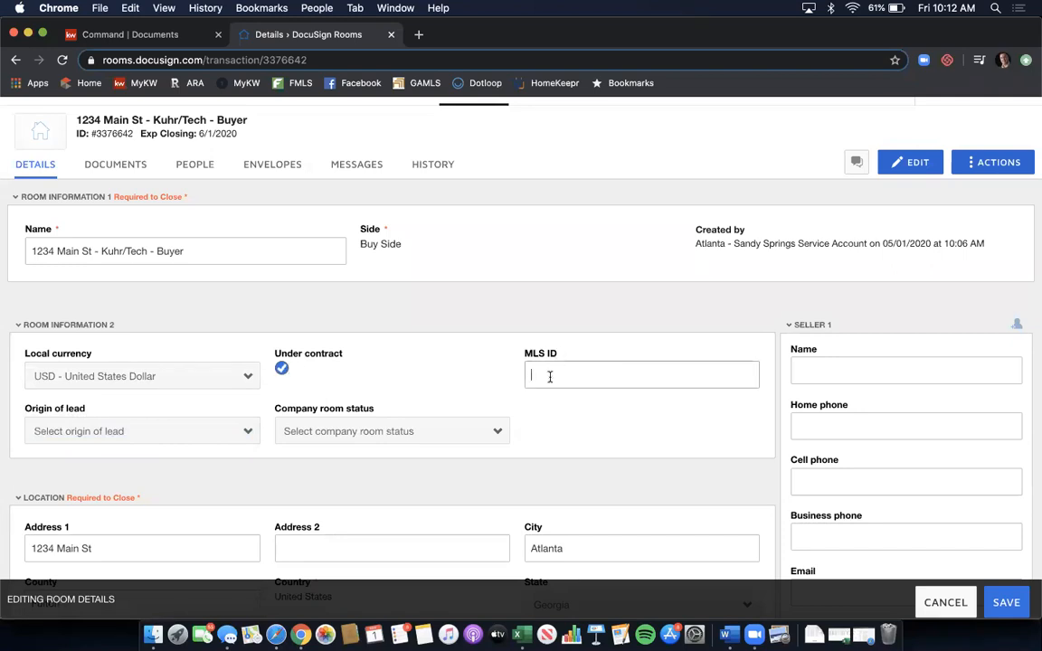
{"action": "type", "text": "12345678"}
- Leave Company room status blank and save the room details
{"action": "left_click", "coordinate": [385, 432]}
{"action": "left_click", "coordinate": [425, 383]}
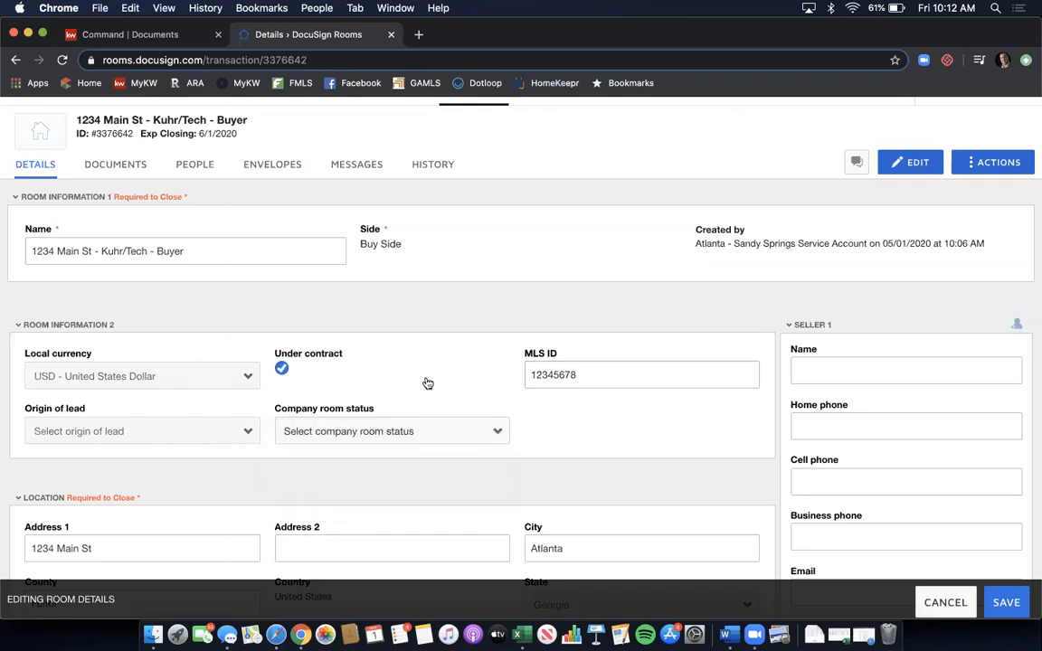
{"action": "left_click", "coordinate": [298, 431]}
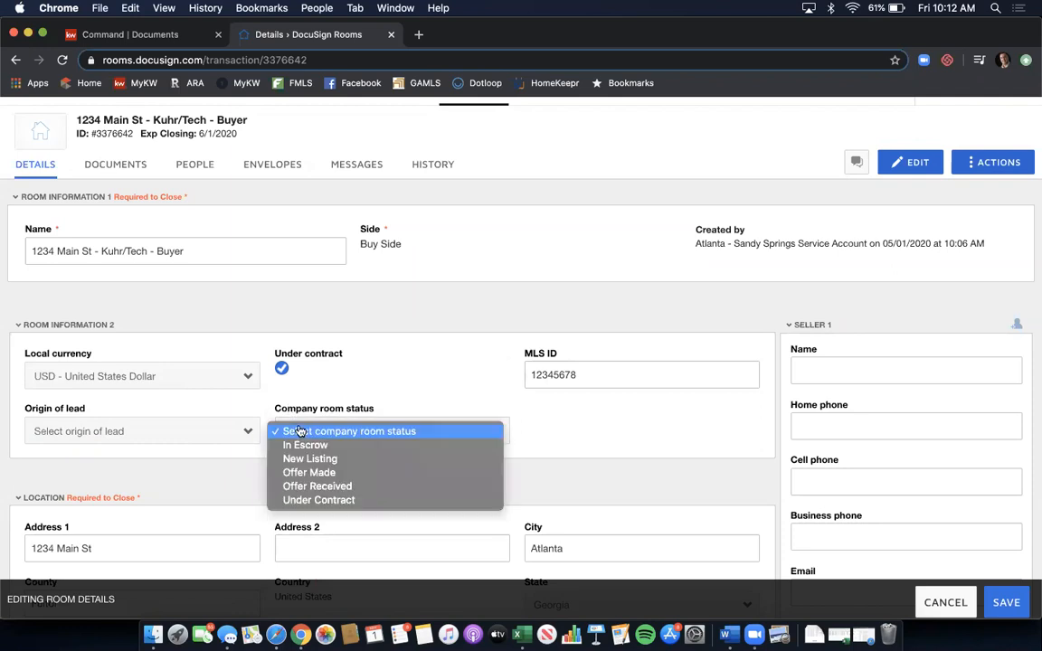
{"action": "left_click", "coordinate": [378, 402]}
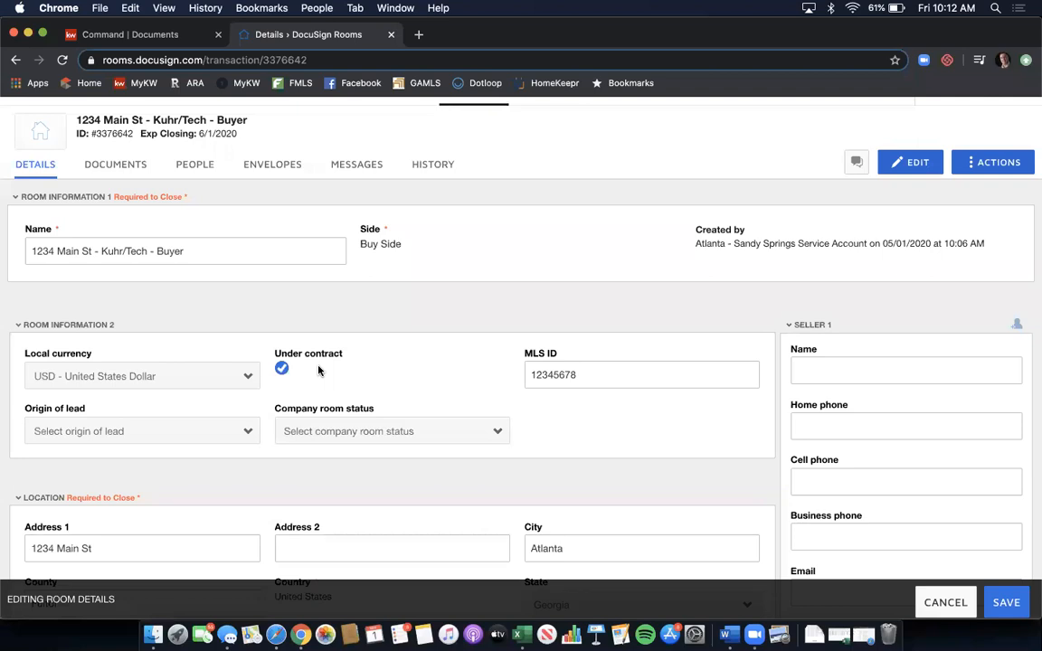
{"action": "left_click", "coordinate": [1004, 603]}
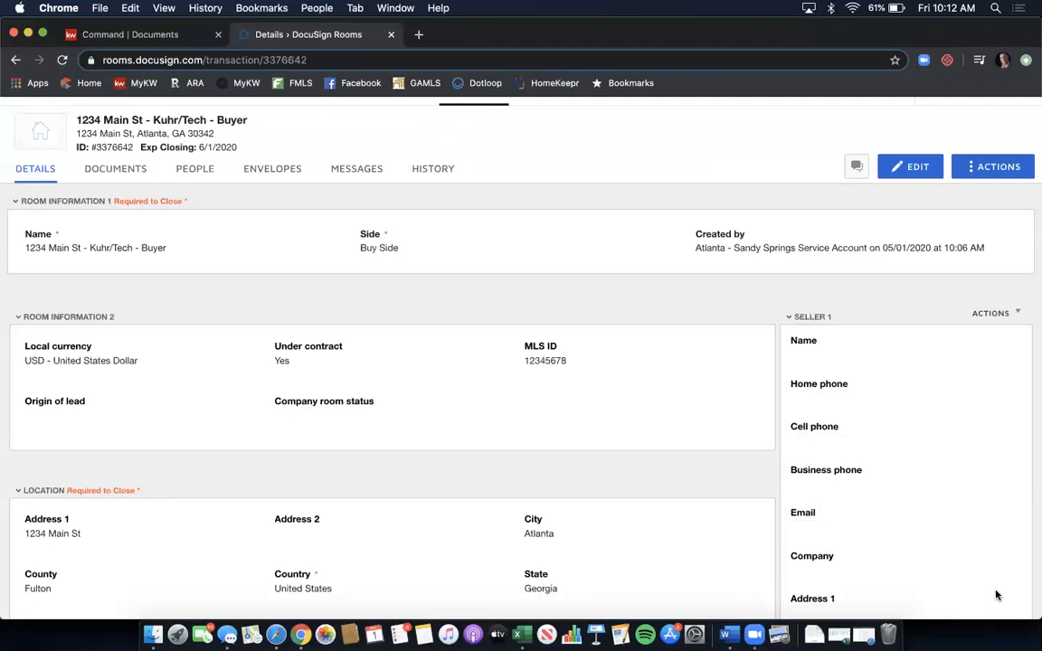
- Switch to the room's DOCUMENTS page, where Room Docs is still empty
{"action": "left_click", "coordinate": [121, 170]}
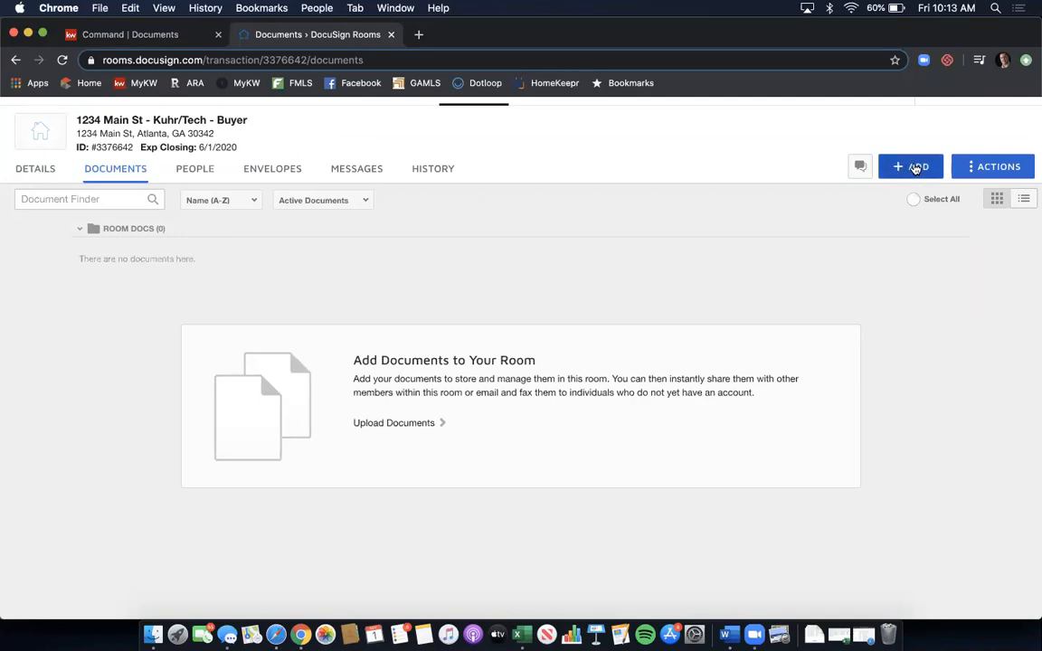
- Create a new folder named 'Buyer Brokerage Agreement' beside Room Docs from the room's Actions menu
{"action": "left_click", "coordinate": [915, 169]}
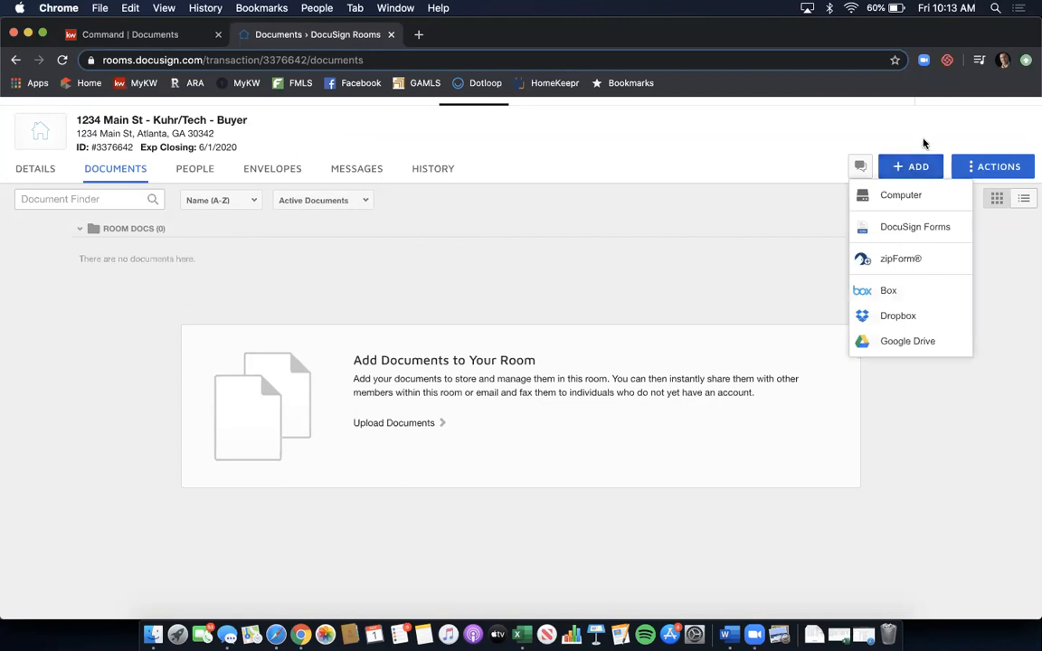
{"action": "left_click", "coordinate": [924, 142]}
{"action": "left_click", "coordinate": [999, 168]}
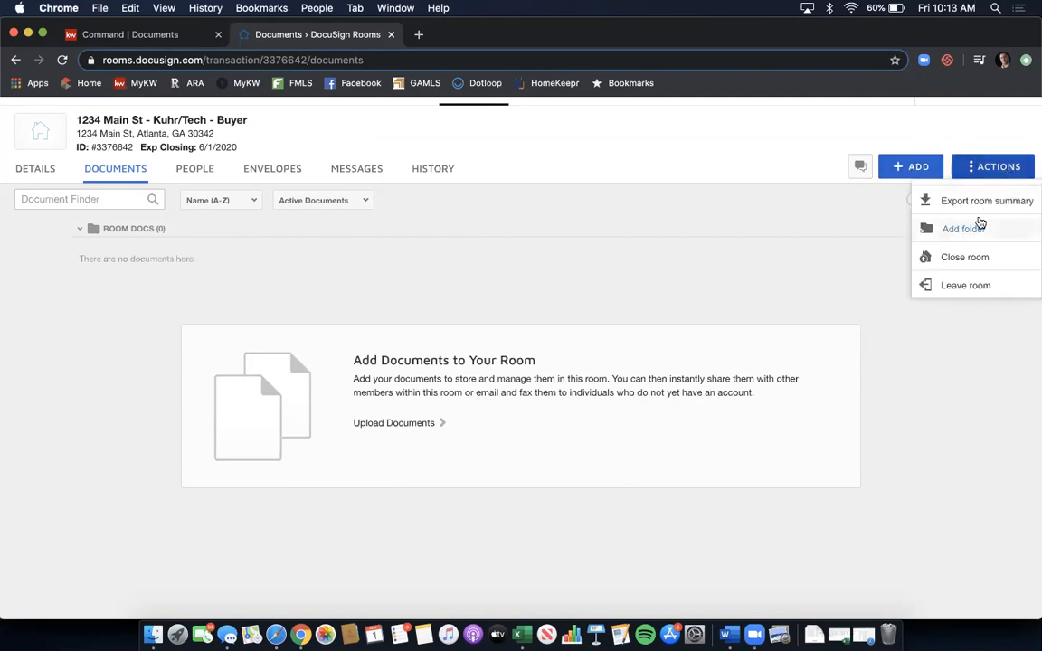
{"action": "left_click", "coordinate": [978, 222]}
{"action": "type", "text": "Buyer Brokerage Agreement"}
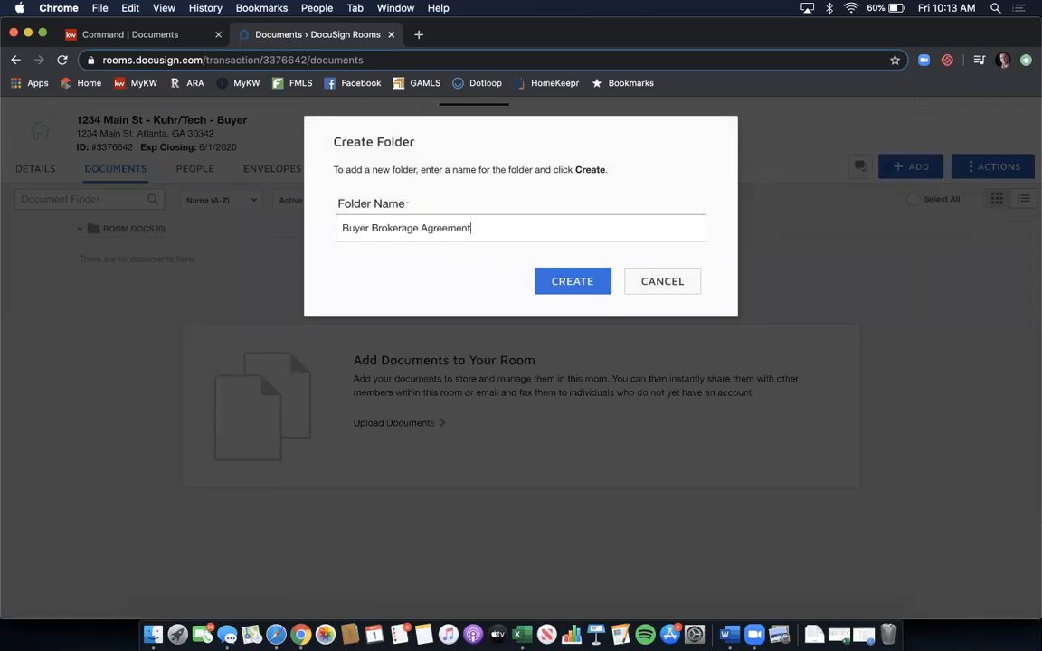
{"action": "left_click", "coordinate": [588, 291]}
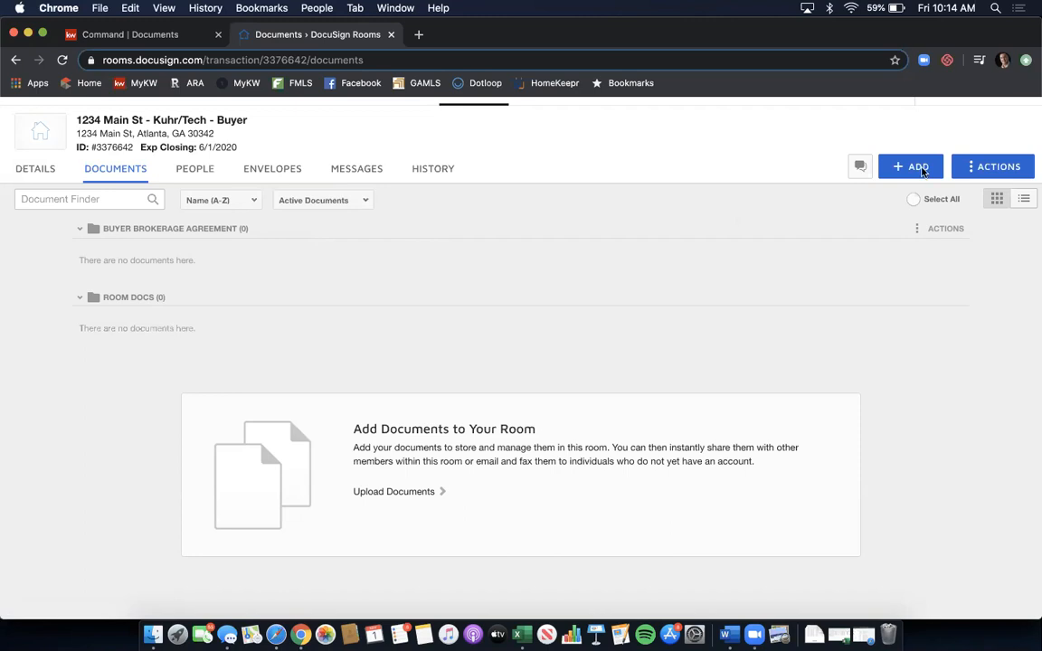
- Open Add DocuSign Forms, keep DocuSign Forms Library, and select the GAR - Georgia Association of Realtors library
{"action": "left_click", "coordinate": [918, 167]}
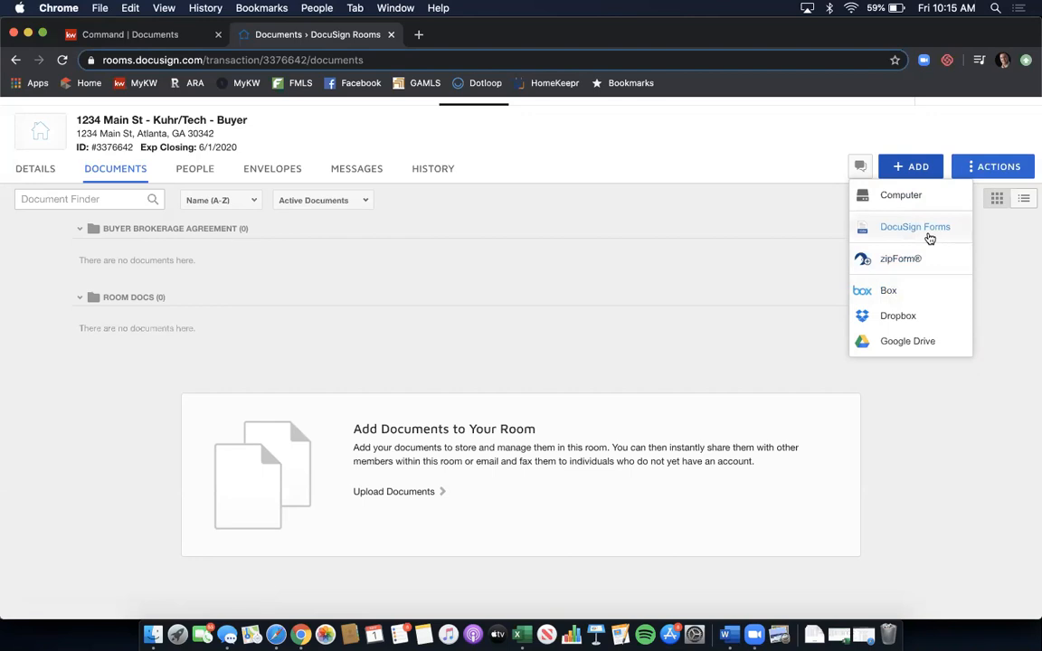
{"action": "left_click", "coordinate": [928, 236]}
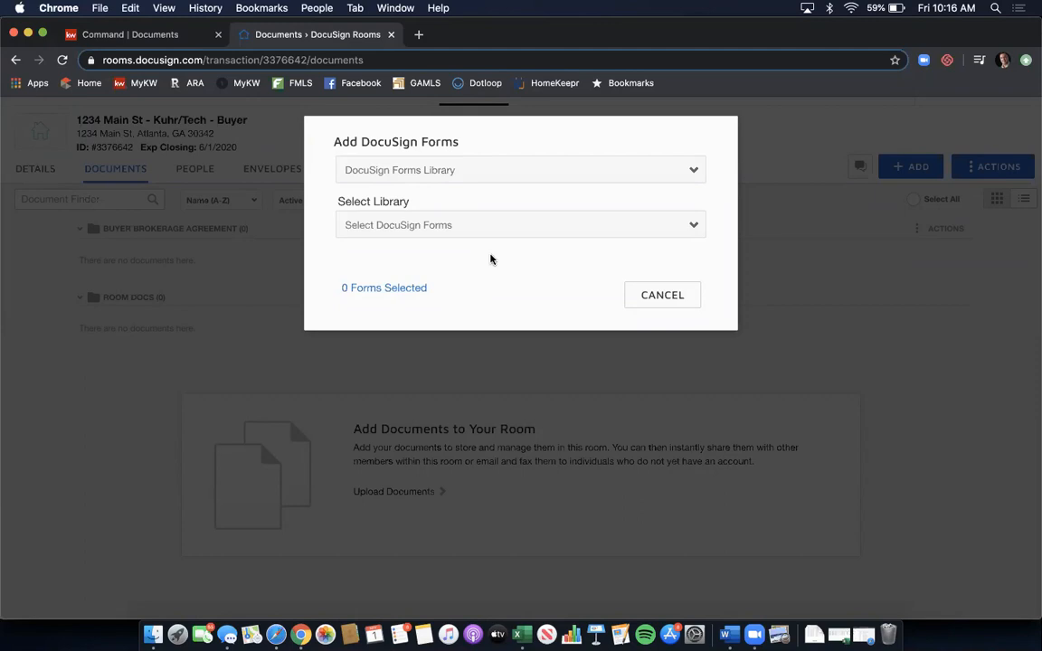
{"action": "left_click", "coordinate": [528, 172]}
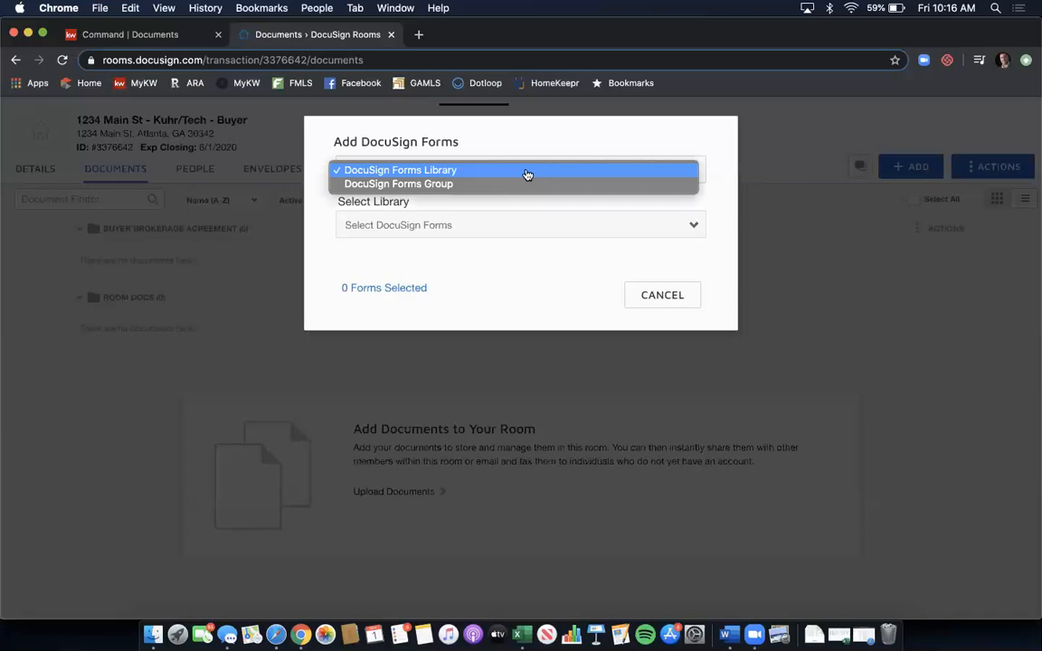
{"action": "left_click", "coordinate": [527, 171]}
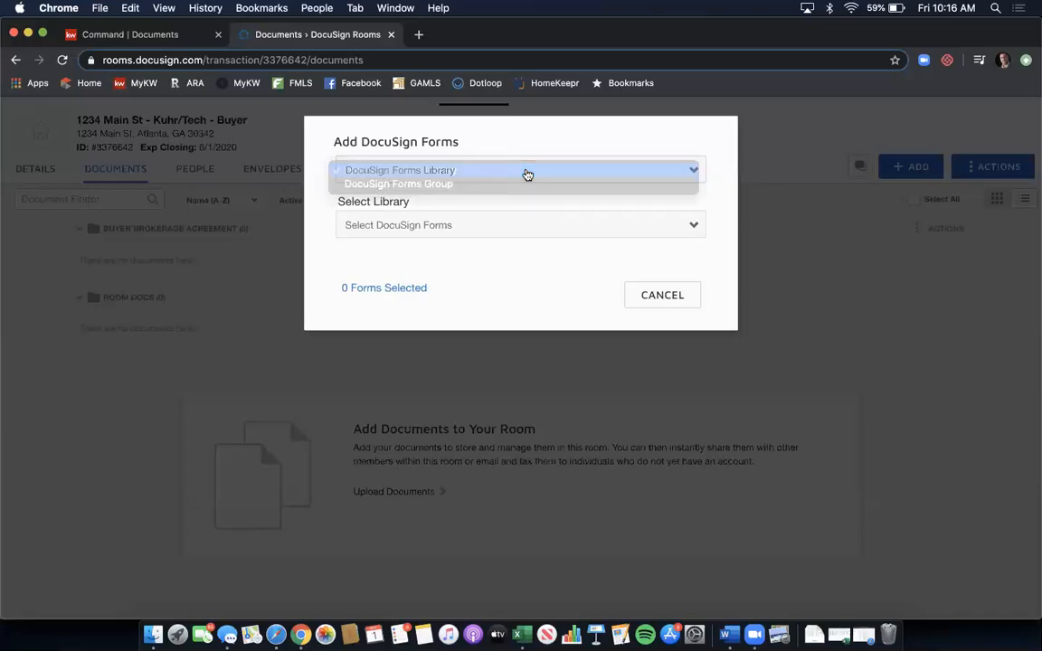
{"action": "left_click", "coordinate": [499, 232]}
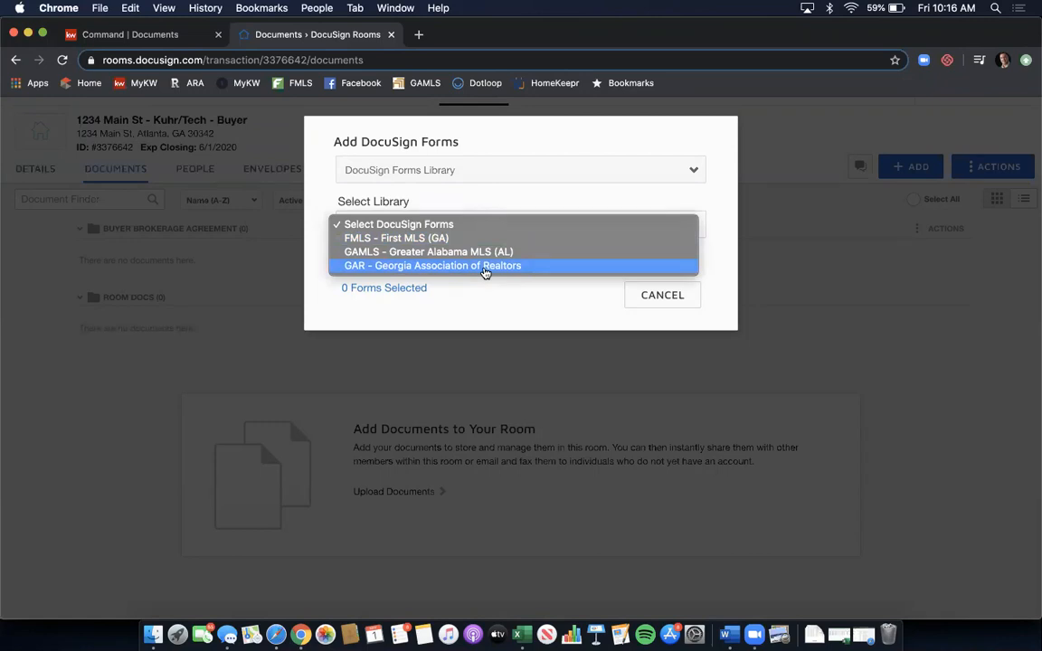
{"action": "left_click", "coordinate": [485, 266]}
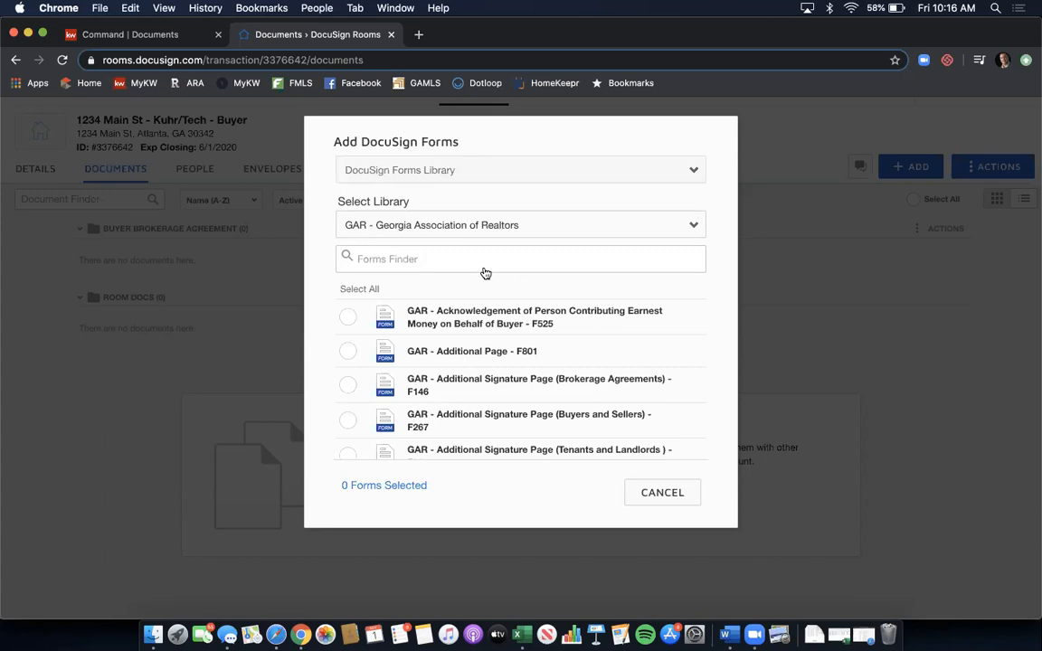
- Search for and tick GAR forms F110, F201 and F404, then add them to the room
{"action": "left_click", "coordinate": [471, 258]}
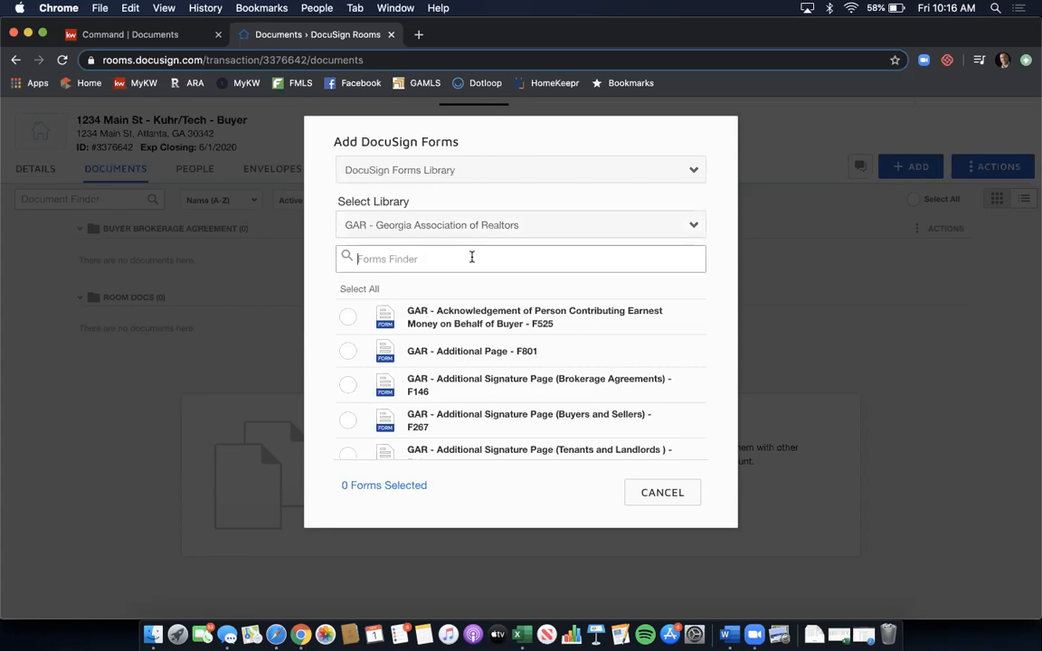
{"action": "type", "text": "bu"}
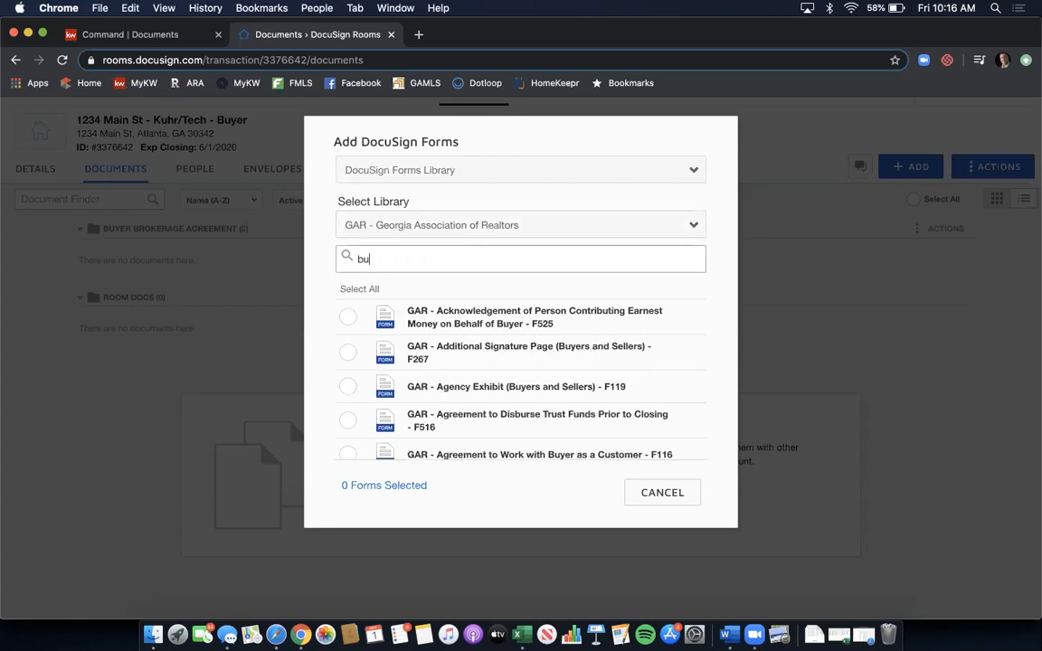
{"action": "type", "text": "yer broker"}
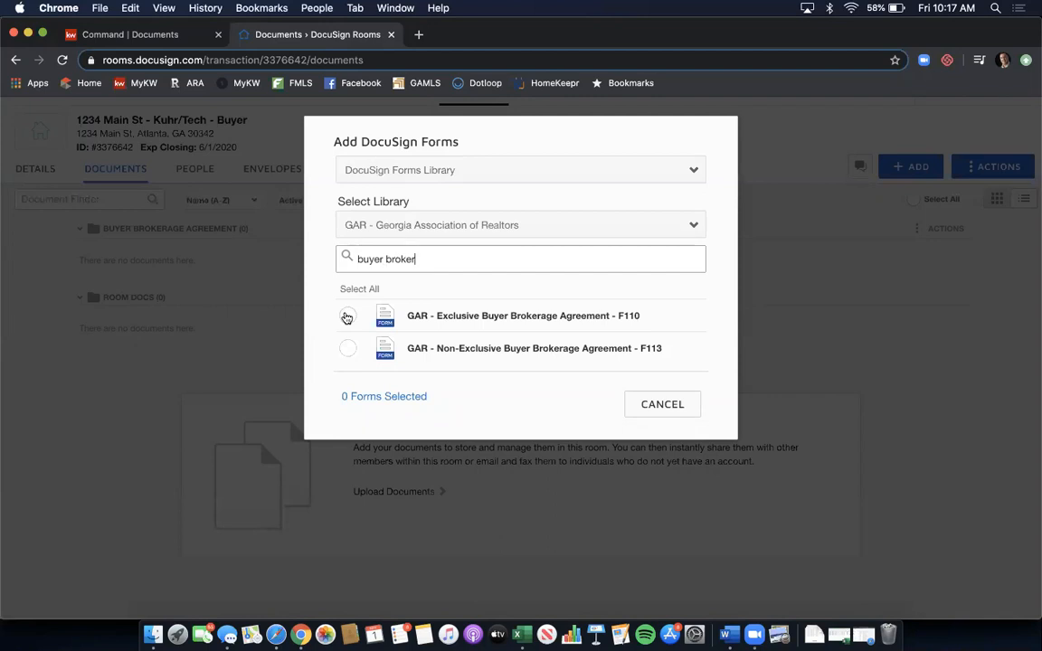
{"action": "left_click", "coordinate": [347, 316]}
{"action": "double_click", "coordinate": [445, 263]}
{"action": "triple_click", "coordinate": [445, 264]}
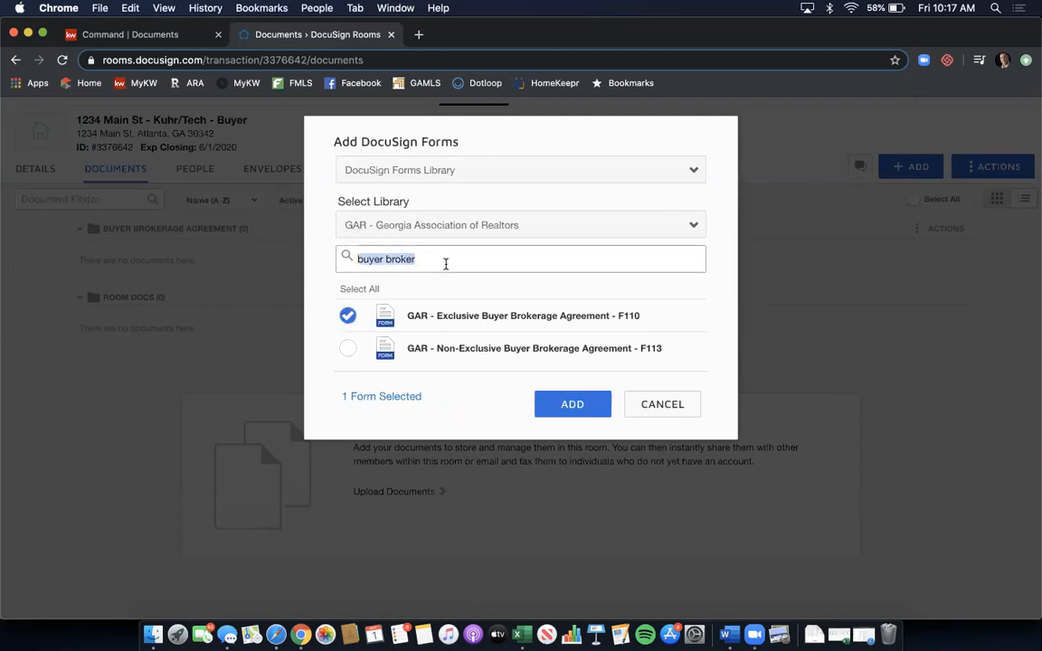
{"action": "type", "text": "f201"}
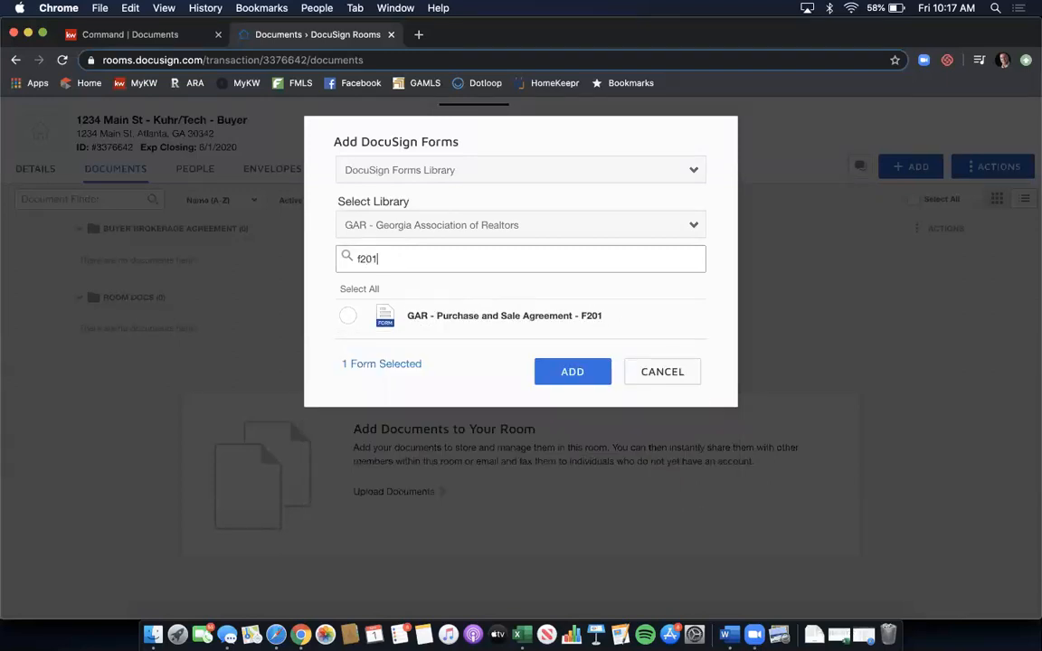
{"action": "left_click", "coordinate": [347, 315]}
{"action": "triple_click", "coordinate": [411, 259]}
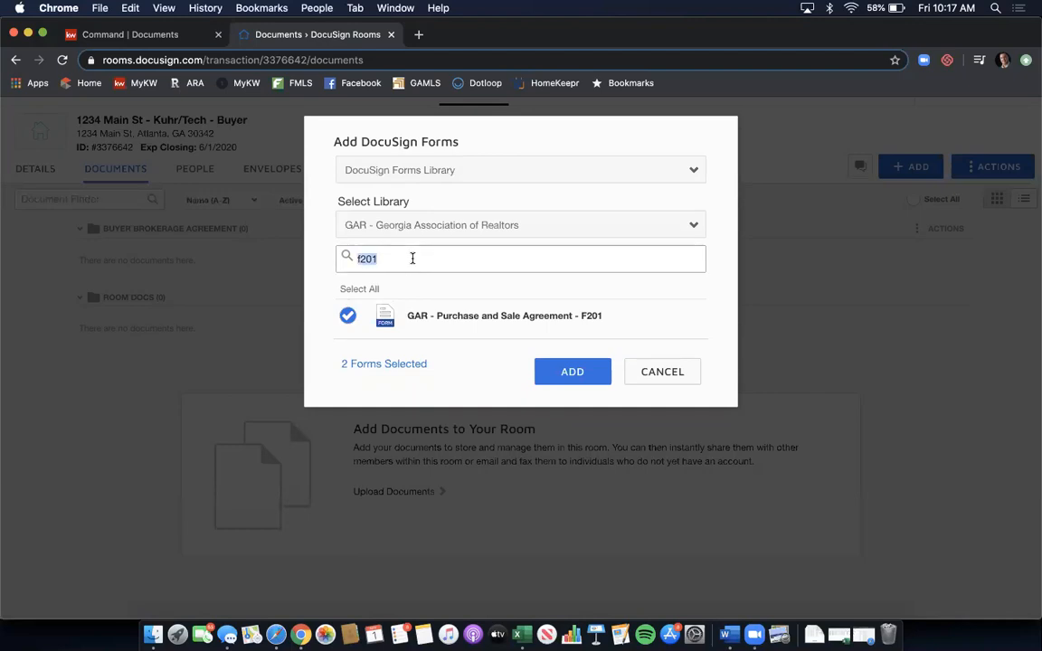
{"action": "type", "text": "conve"}
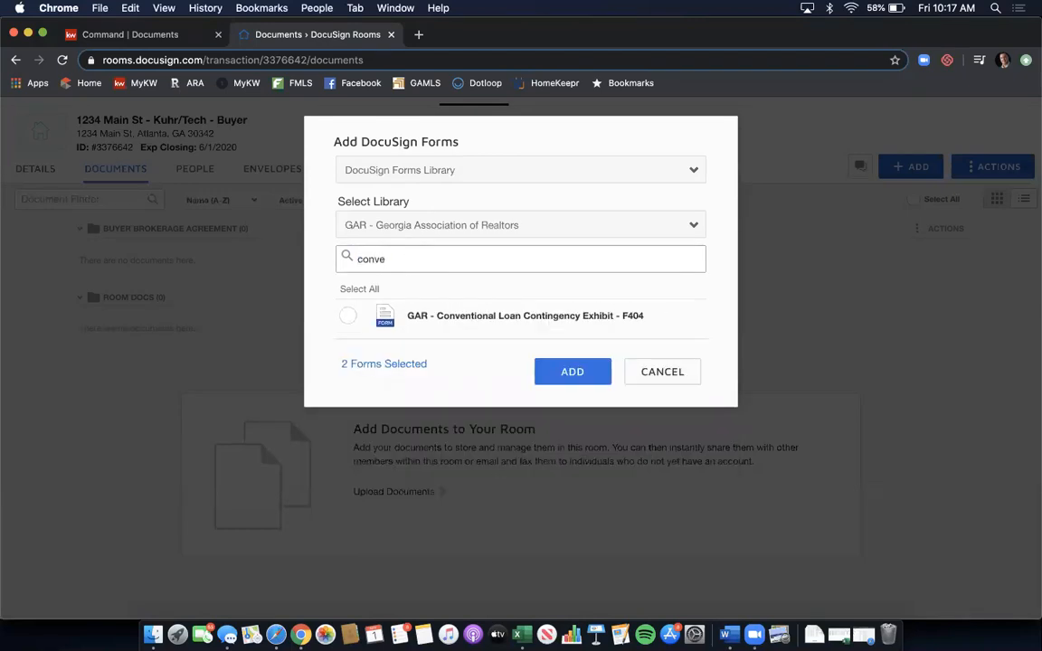
{"action": "left_click", "coordinate": [349, 313]}
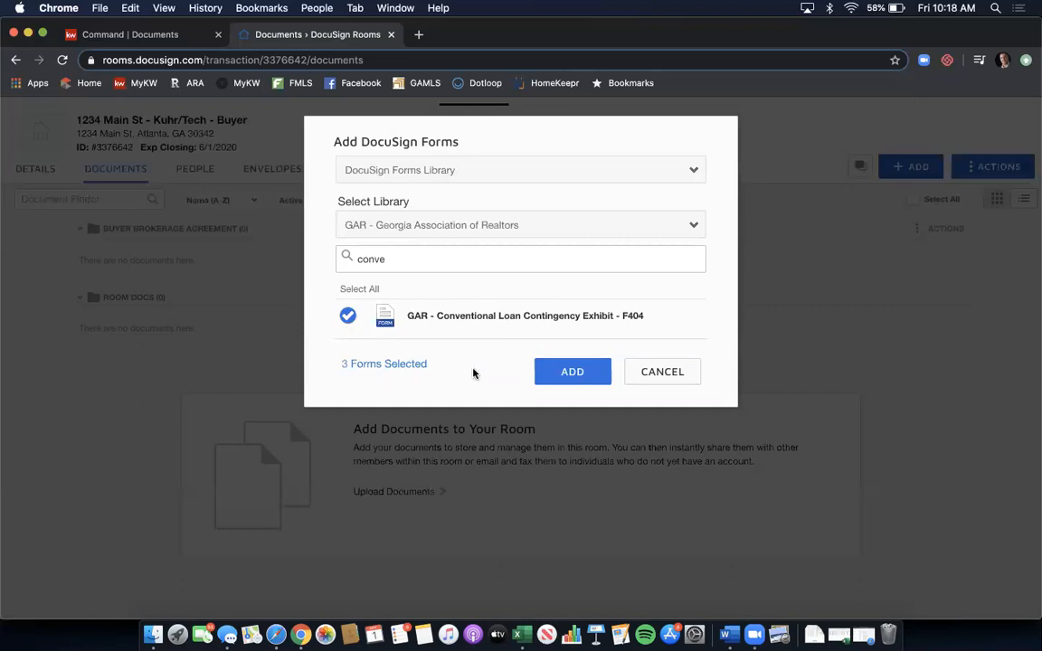
{"action": "left_click", "coordinate": [543, 373]}
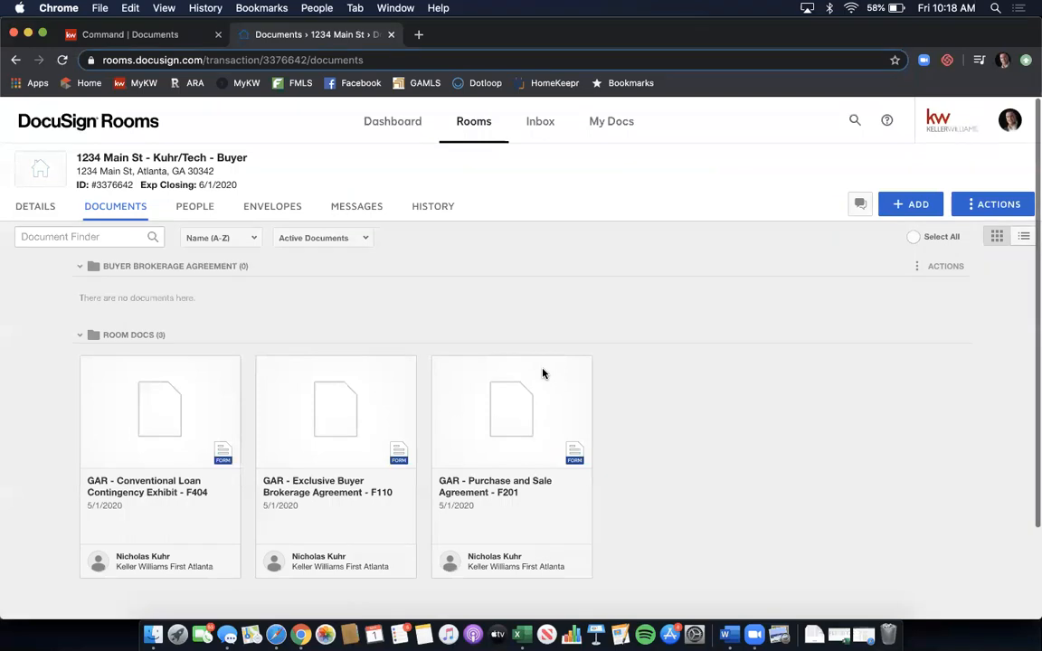
- Scroll down to see the three GAR forms loaded in Room Docs
{"action": "scroll", "coordinate": [658, 335], "scroll_direction": "down", "scroll_amount": 1}
{"action": "scroll", "coordinate": [659, 335], "scroll_direction": "down", "scroll_amount": 1}
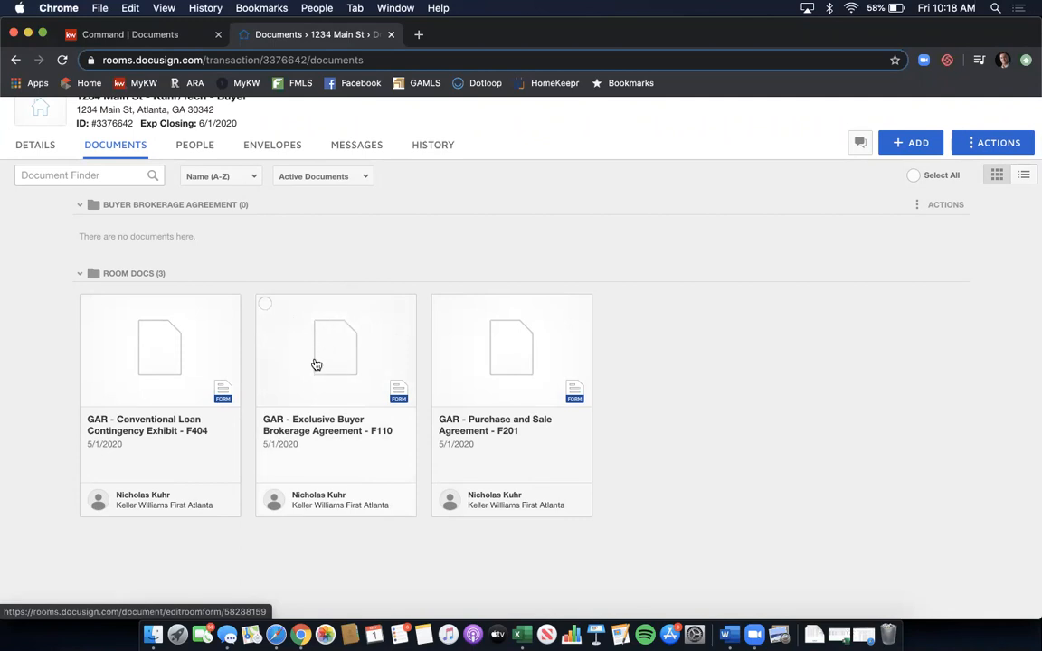
- Move the Exclusive Buyer Brokerage Agreement F110 card into the Buyer Brokerage Agreement folder
{"action": "left_click", "coordinate": [265, 304]}
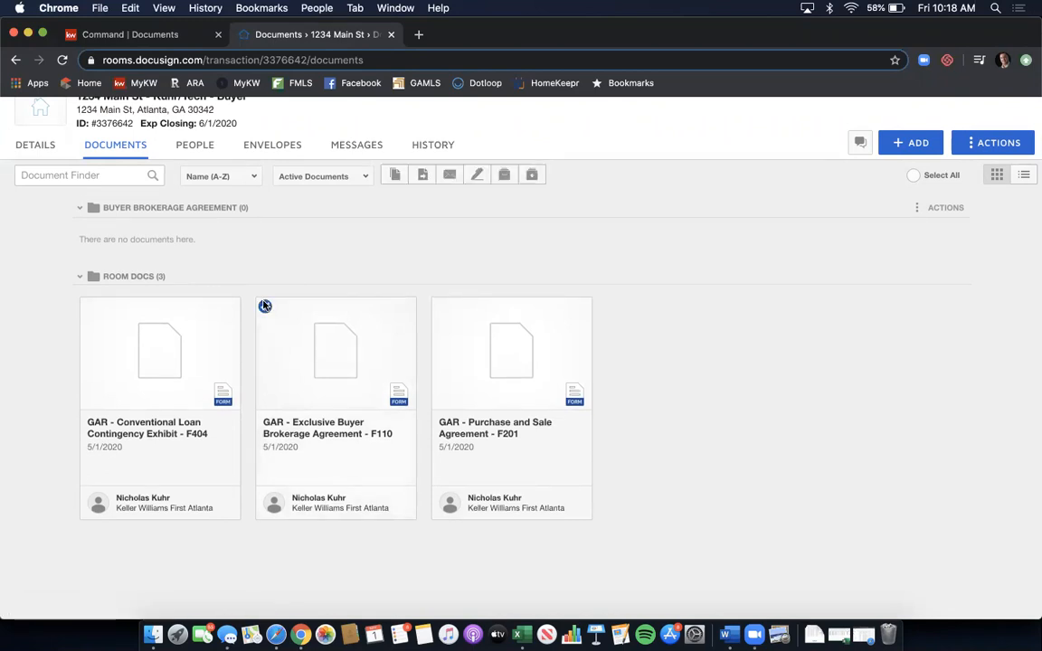
{"action": "left_click", "coordinate": [423, 175]}
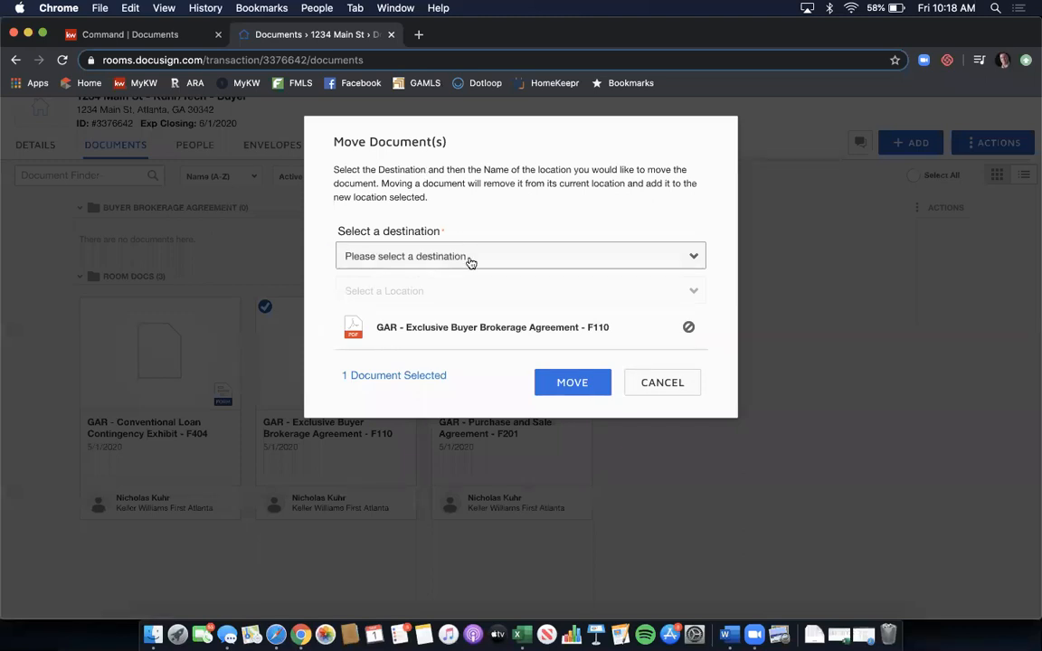
{"action": "left_click", "coordinate": [471, 260]}
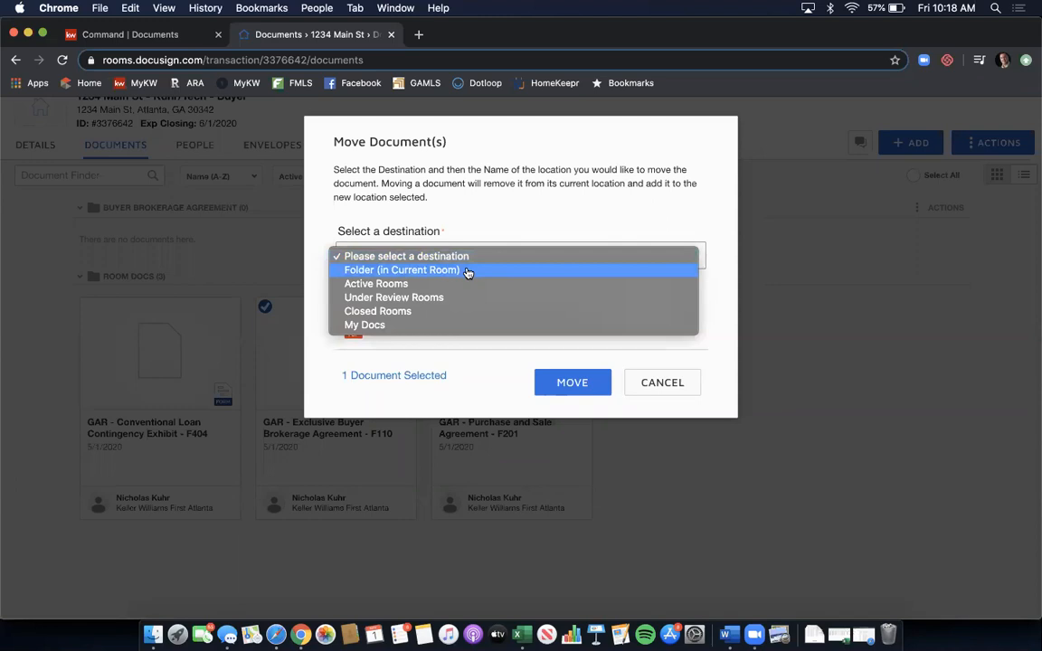
{"action": "left_click", "coordinate": [468, 272]}
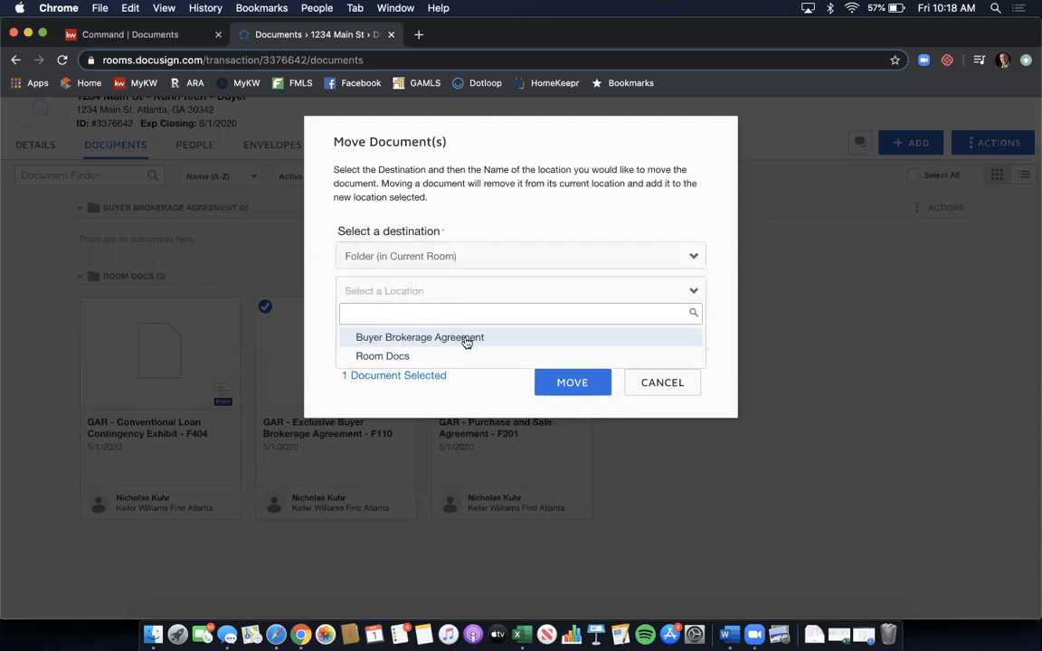
{"action": "left_click", "coordinate": [465, 340]}
{"action": "left_click", "coordinate": [569, 381]}
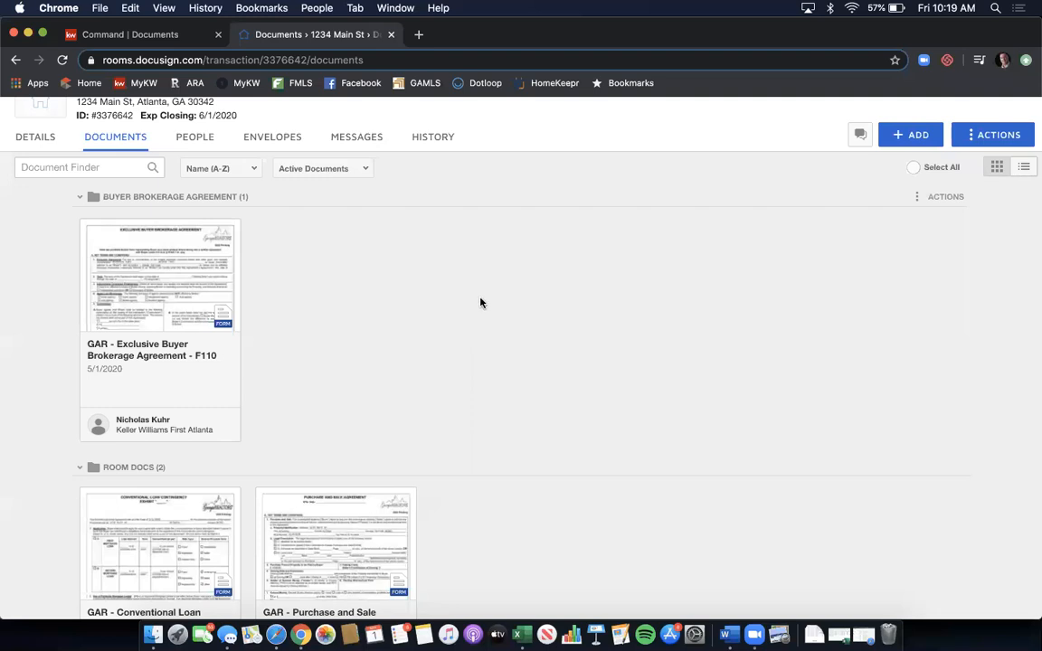
{"action": "scroll", "coordinate": [480, 302], "scroll_direction": "down", "scroll_amount": 2}
{"action": "scroll", "coordinate": [480, 302], "scroll_direction": "up", "scroll_amount": 2}
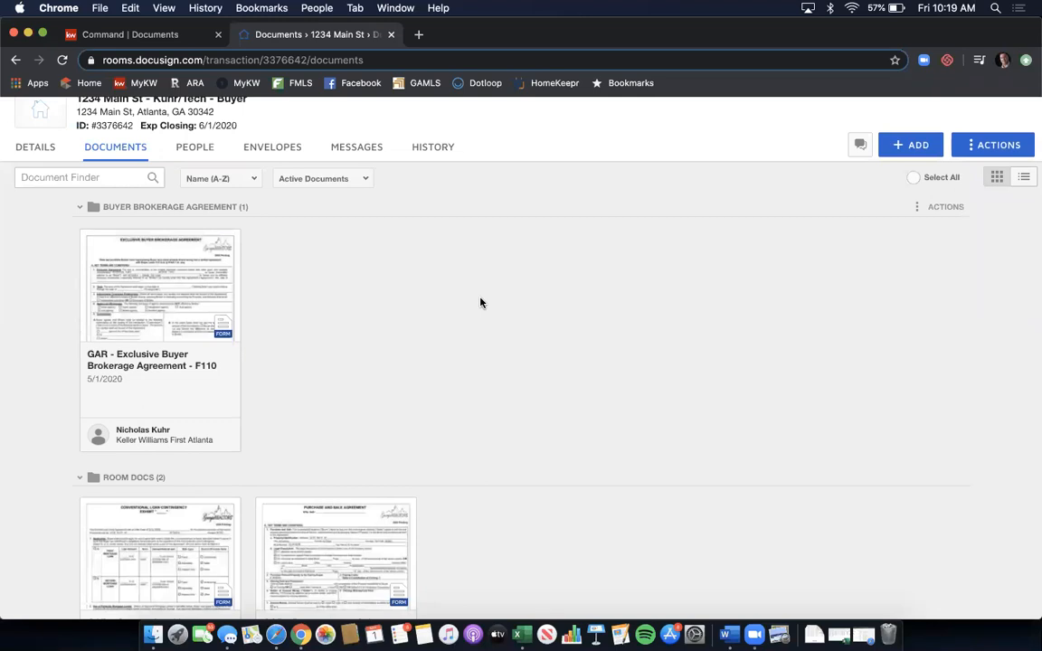
- Open the F110 form and replace the broker company with Keller Williams First Atlanta
{"action": "left_click", "coordinate": [187, 272]}
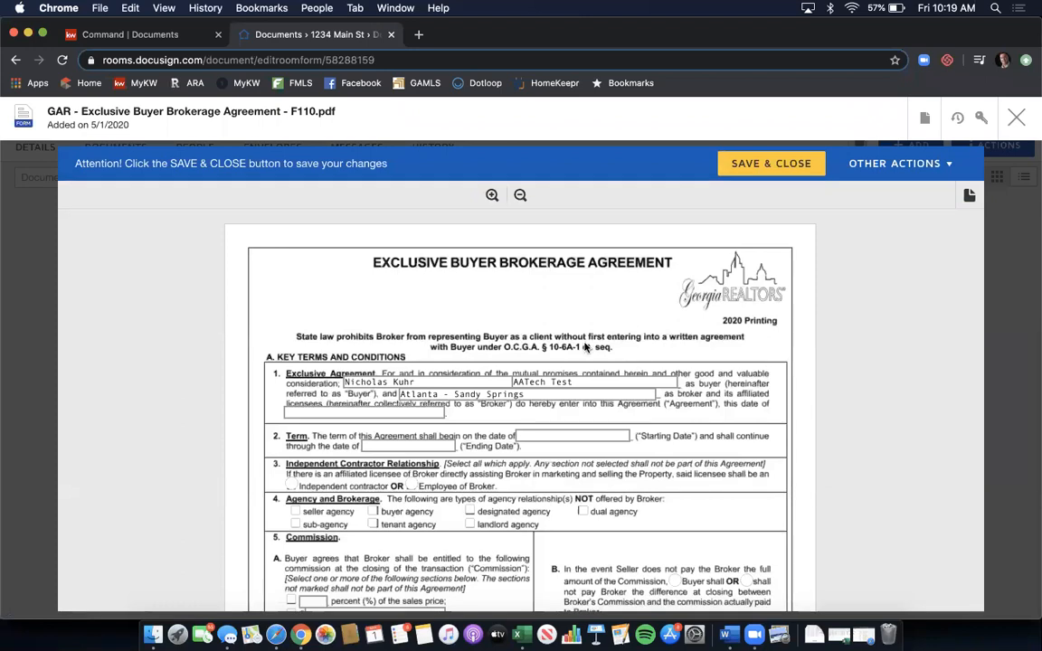
{"action": "scroll", "coordinate": [606, 351], "scroll_direction": "down", "scroll_amount": 1}
{"action": "scroll", "coordinate": [606, 351], "scroll_direction": "down", "scroll_amount": 1}
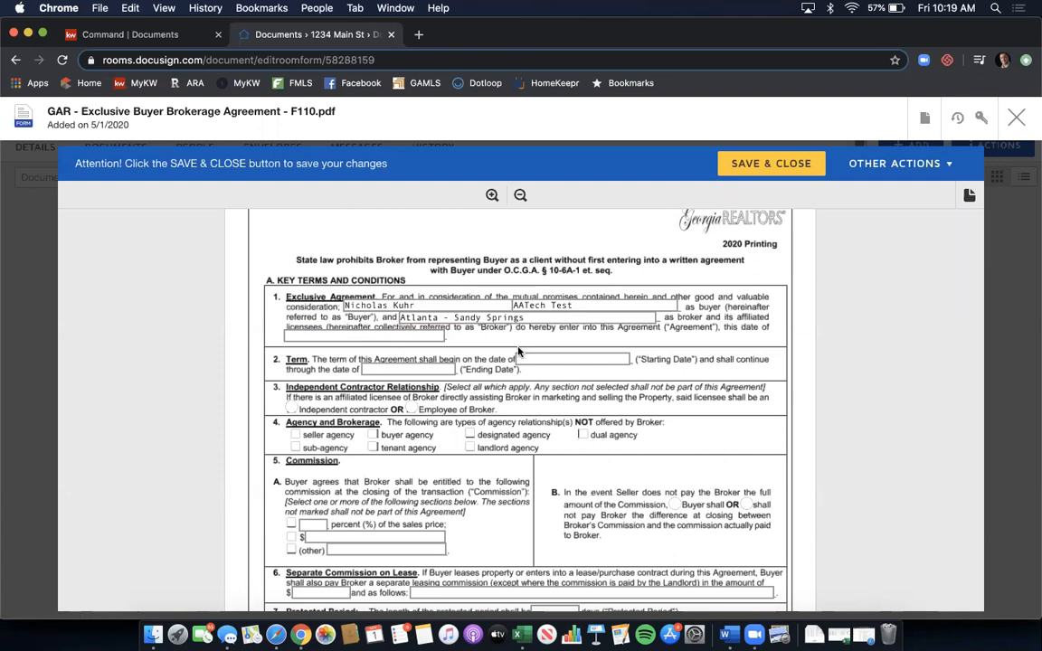
{"action": "triple_click", "coordinate": [537, 317]}
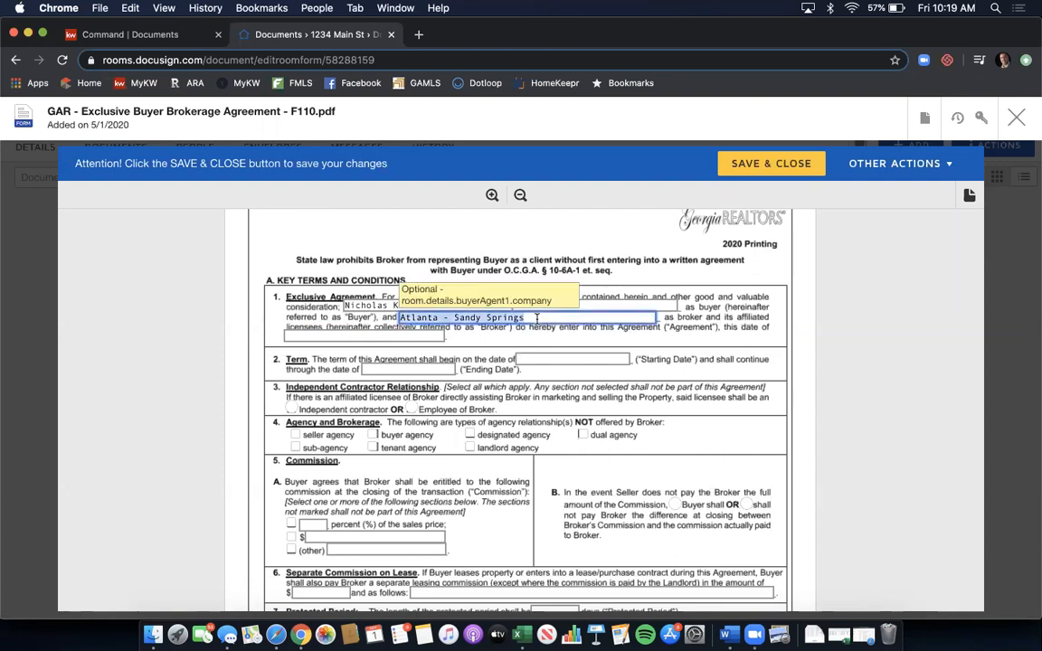
{"action": "type", "text": "Keller Williams First Atlant"}
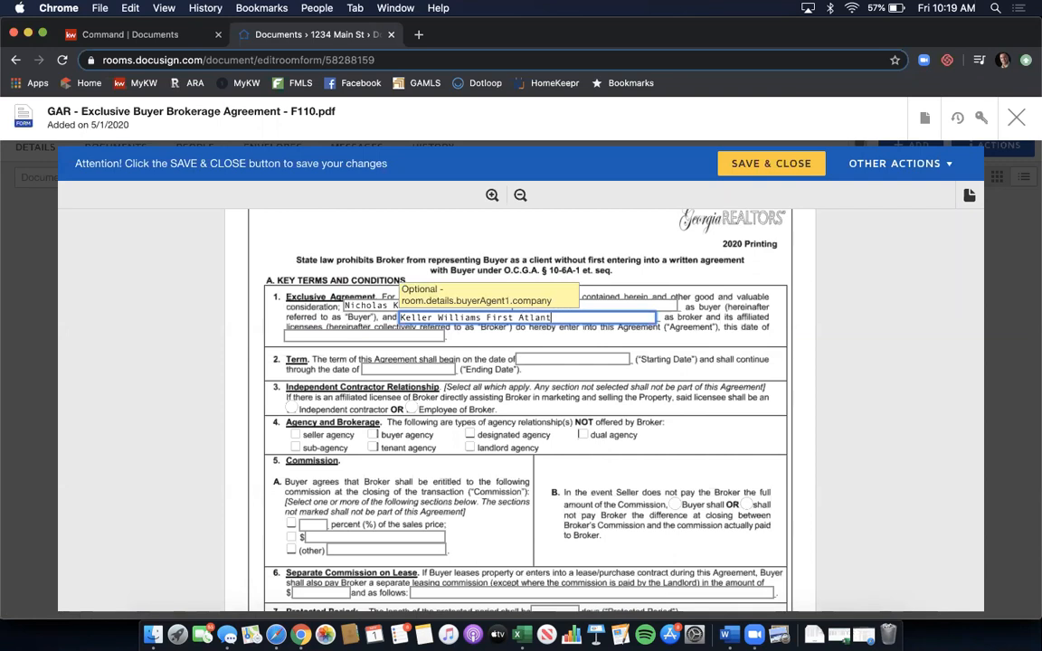
{"action": "type", "text": "a"}
- Enter agreement and starting dates 5/1/2020, ending date 11/1/2020, and mark Independent contractor
{"action": "left_click", "coordinate": [417, 335]}
{"action": "type", "text": "5/1/2020"}
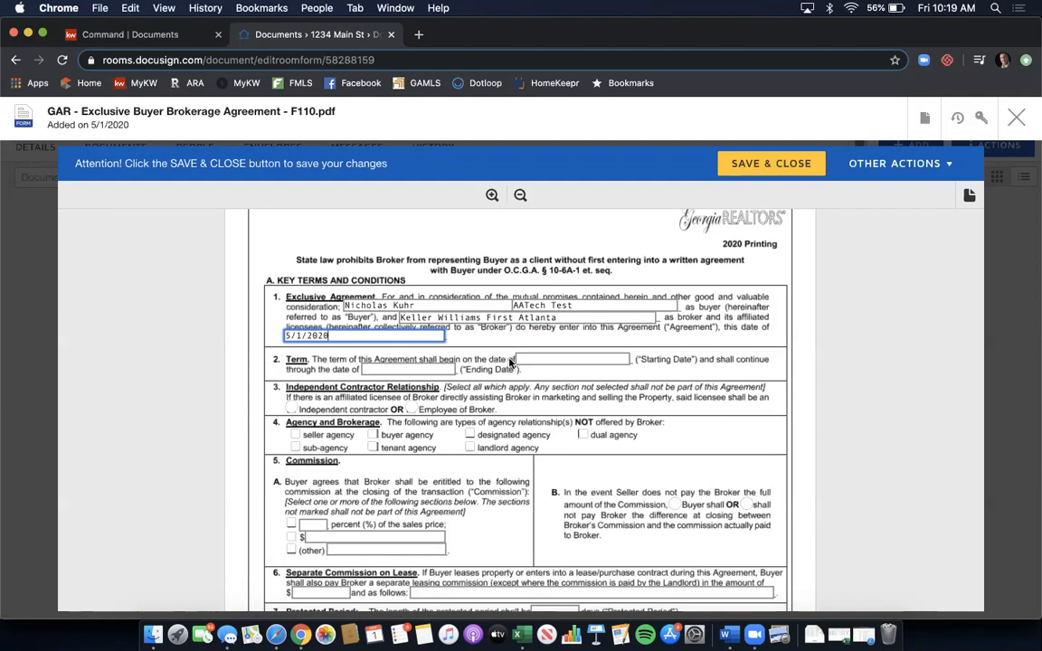
{"action": "left_click", "coordinate": [540, 360]}
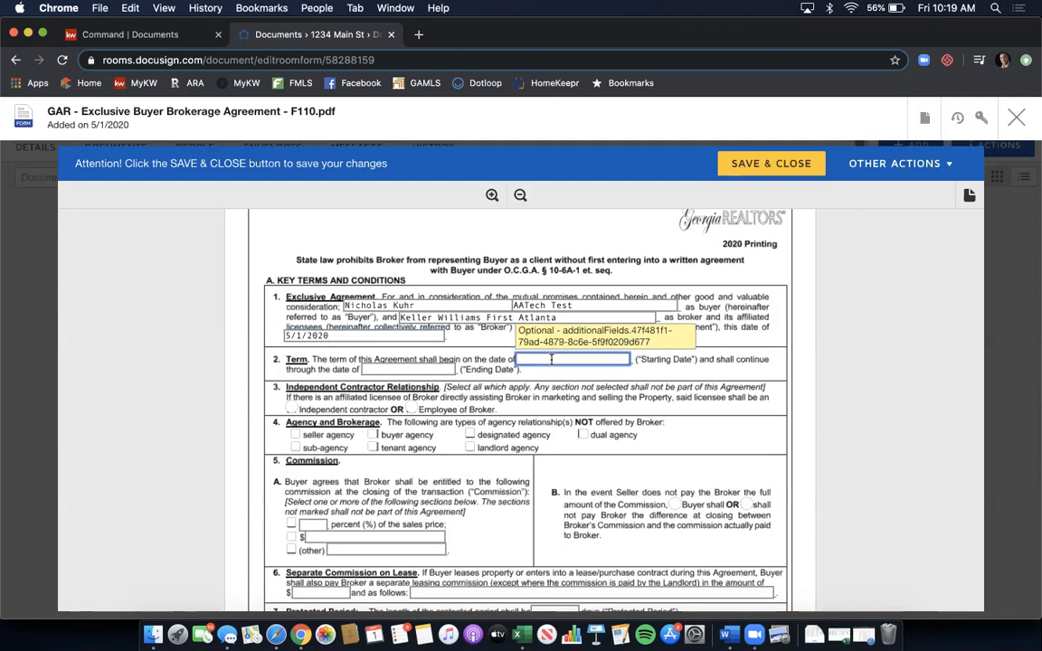
{"action": "type", "text": "5/1"}
{"action": "key", "text": "BackSpace"}
{"action": "key", "text": "BackSpace"}
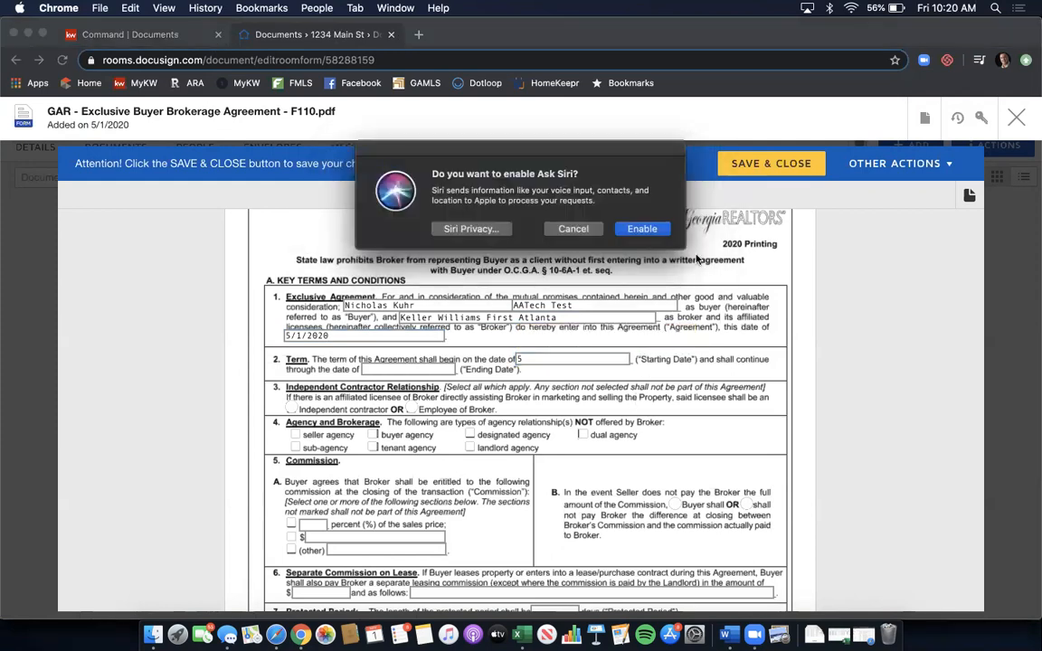
{"action": "left_click", "coordinate": [558, 234]}
{"action": "type", "text": "/1/2020"}
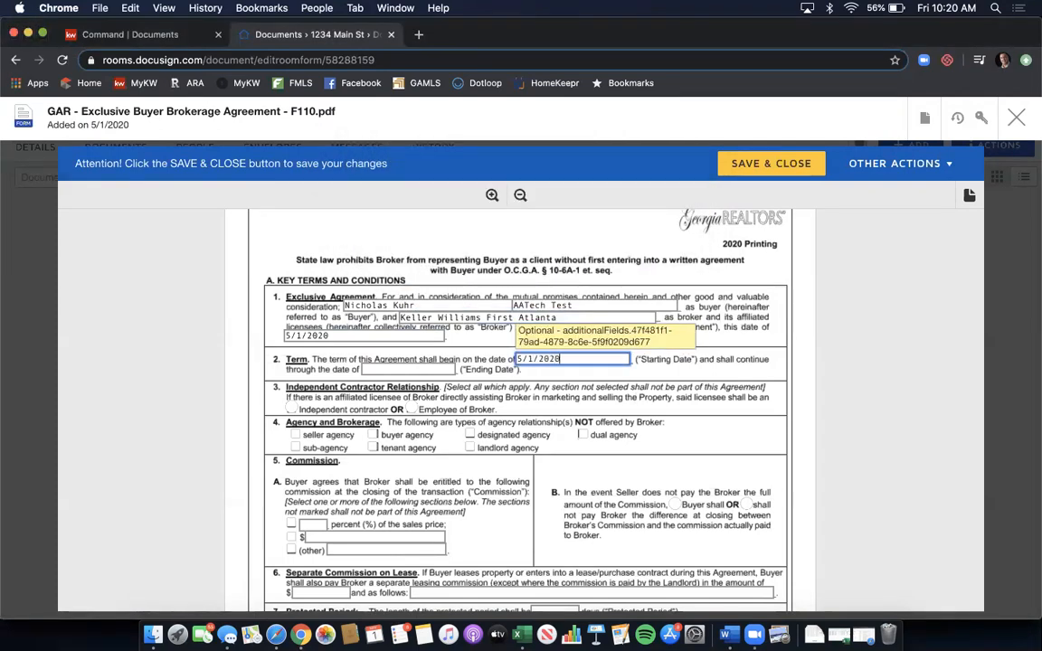
{"action": "left_click", "coordinate": [429, 371]}
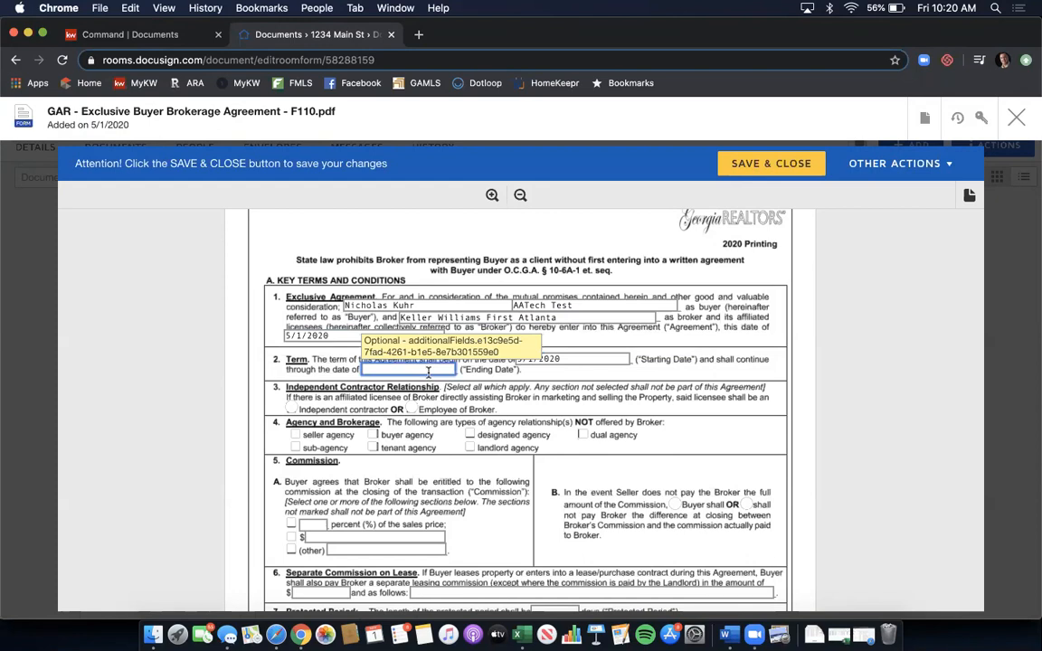
{"action": "type", "text": "11/1/2020"}
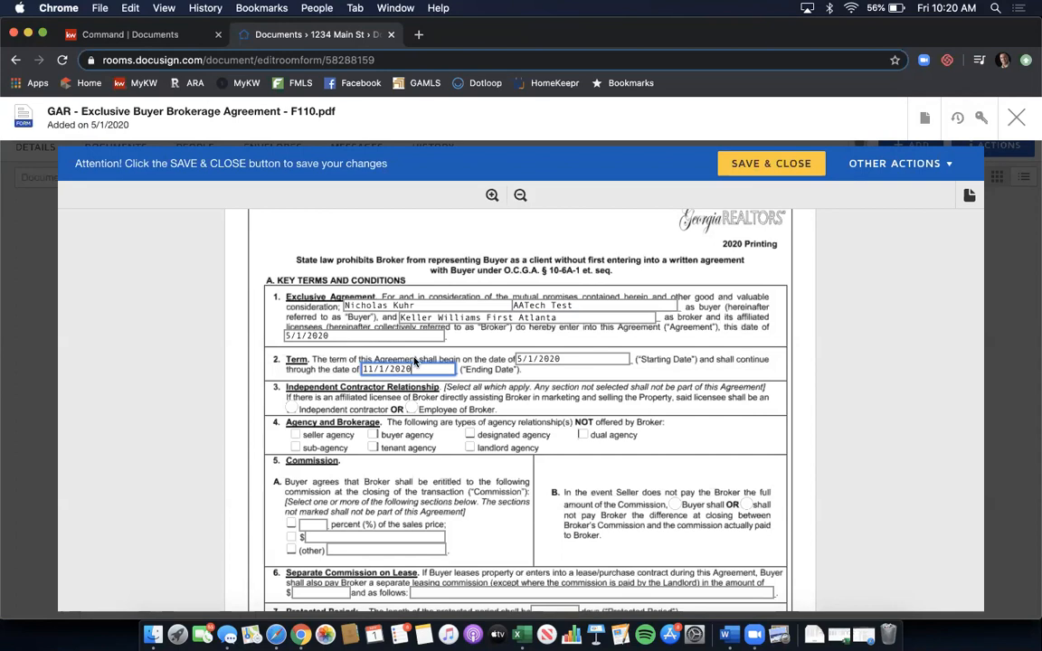
{"action": "left_click", "coordinate": [293, 410]}
- Exclude dual agency and sub-agency, set commission to 3 percent, and have Buyer pay any shortfall
{"action": "scroll", "coordinate": [378, 395], "scroll_direction": "down", "scroll_amount": 2}
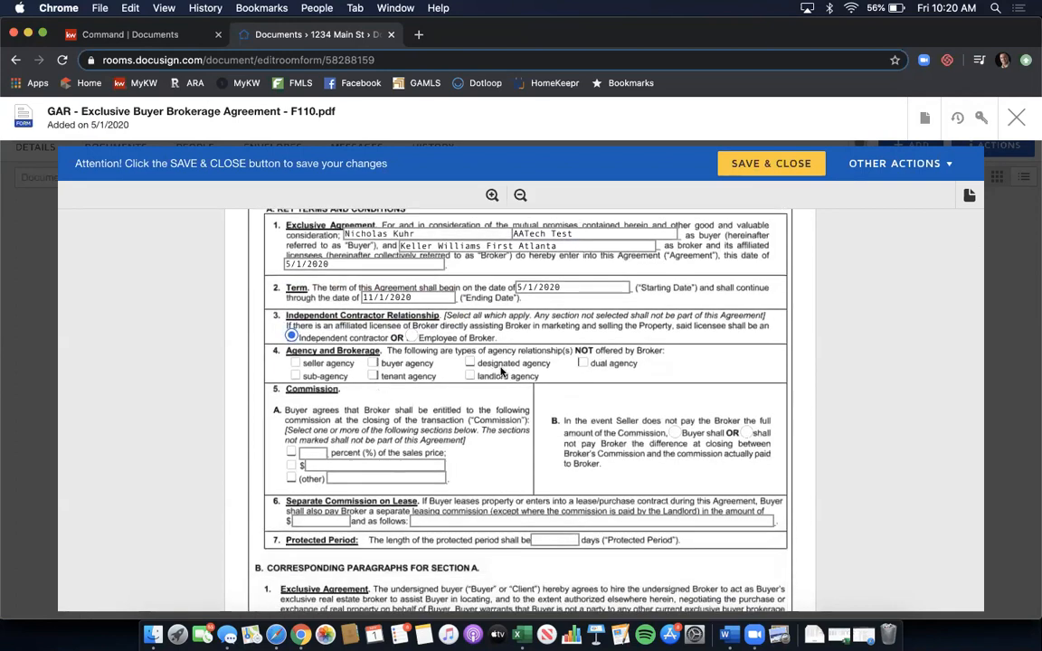
{"action": "left_click", "coordinate": [583, 363]}
{"action": "left_click", "coordinate": [295, 374]}
{"action": "scroll", "coordinate": [488, 328], "scroll_direction": "down", "scroll_amount": 2}
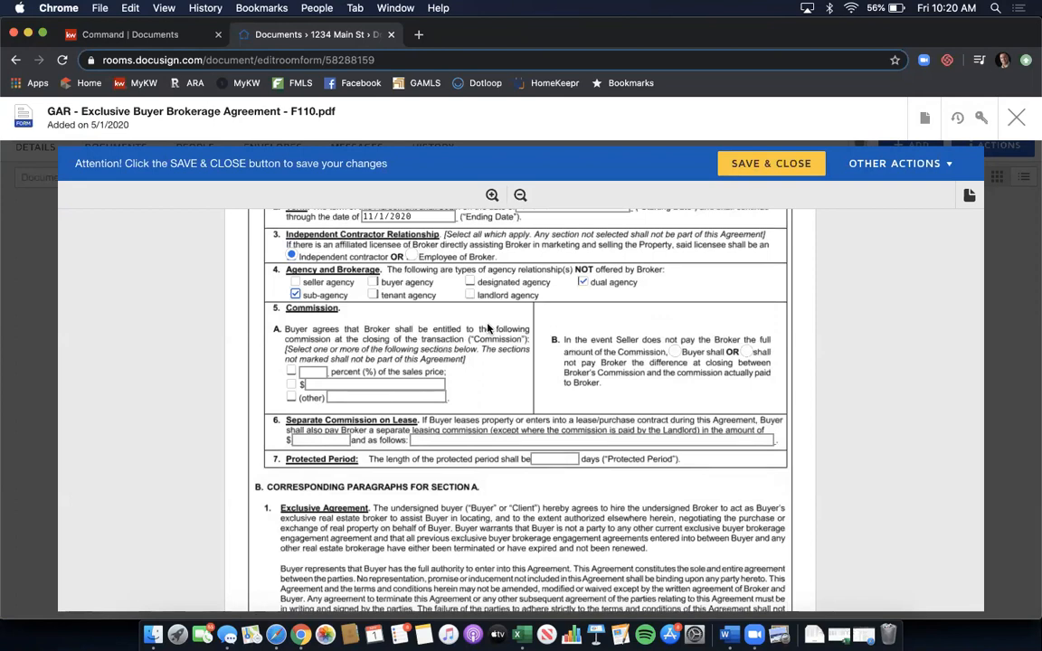
{"action": "left_click", "coordinate": [291, 370]}
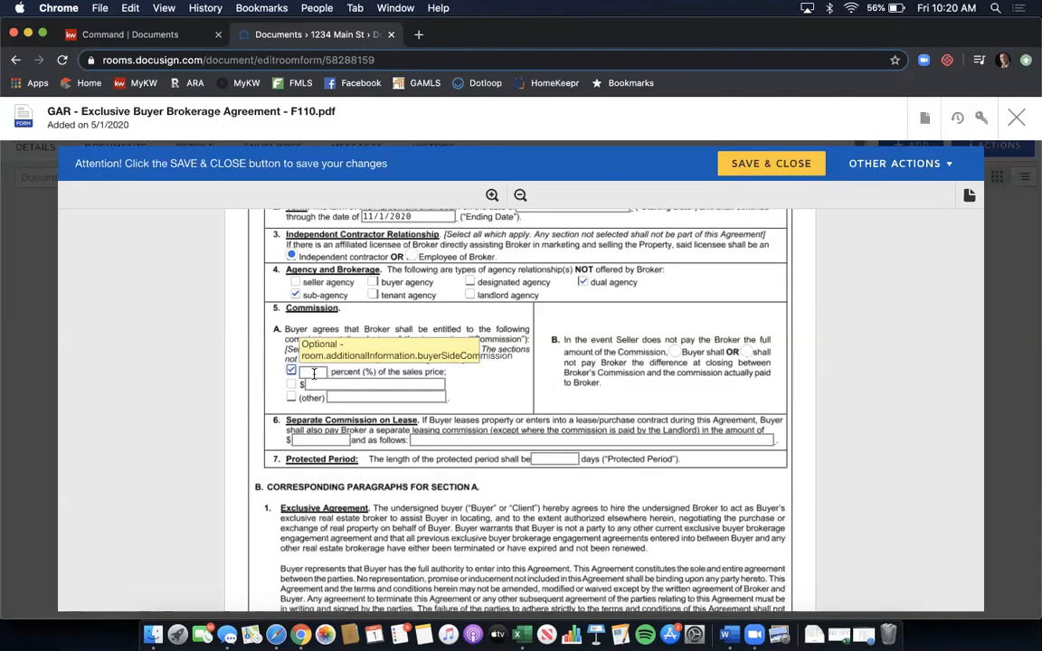
{"action": "left_click", "coordinate": [314, 374]}
{"action": "type", "text": "3"}
{"action": "left_click", "coordinate": [675, 352]}
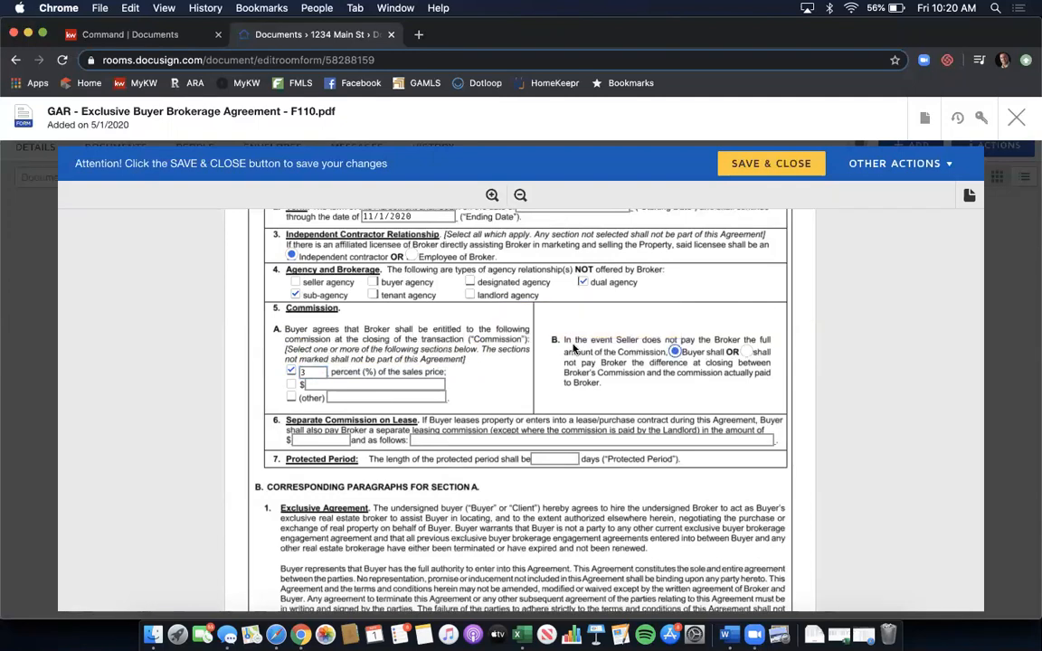
- Set lease commission to $0 with N/A terms and a 90-day protected period
{"action": "scroll", "coordinate": [627, 332], "scroll_direction": "down", "scroll_amount": 2}
{"action": "left_click", "coordinate": [321, 386]}
{"action": "type", "text": "0"}
{"action": "left_click", "coordinate": [411, 388]}
{"action": "type", "text": "N/A"}
{"action": "left_click", "coordinate": [571, 406]}
{"action": "type", "text": "90"}
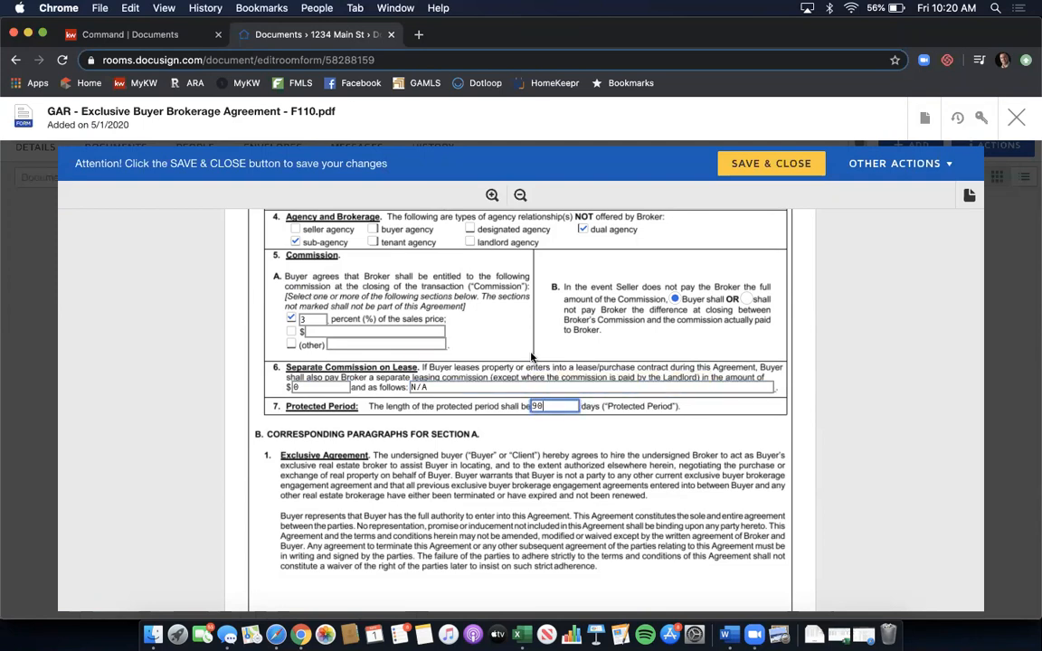
{"action": "scroll", "coordinate": [543, 331], "scroll_direction": "down", "scroll_amount": 3}
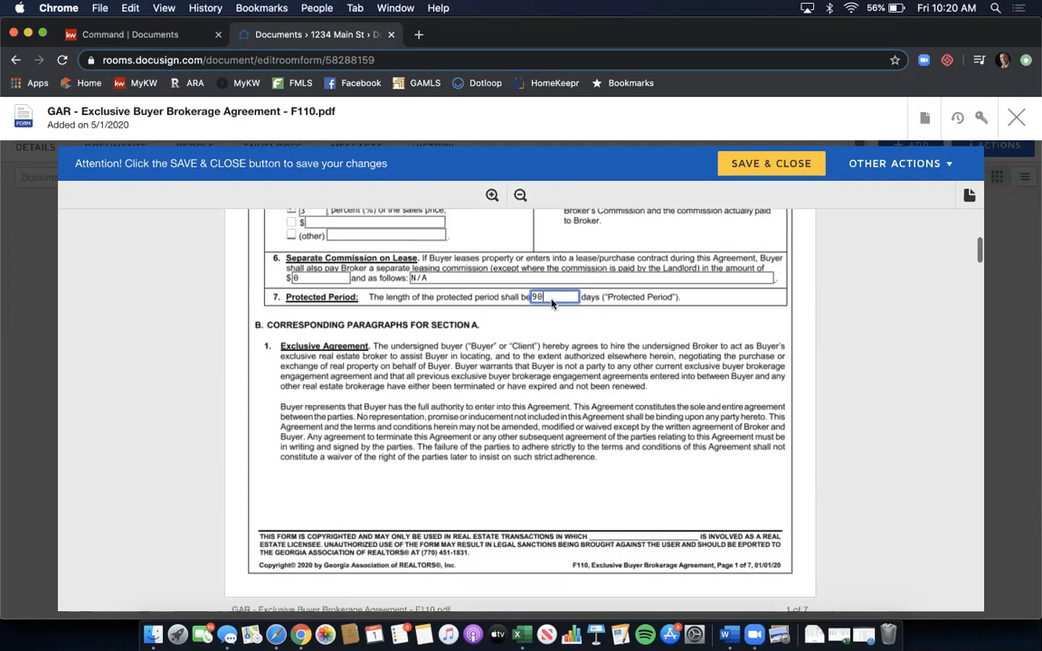
{"action": "scroll", "coordinate": [552, 304], "scroll_direction": "down", "scroll_amount": 4}
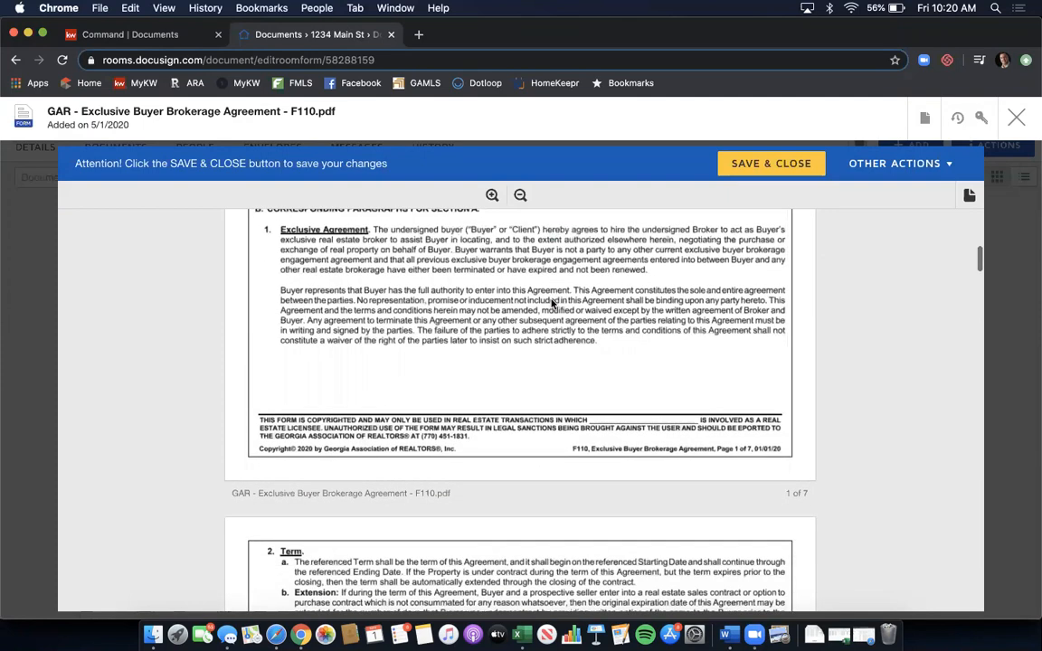
- Scroll down the F110 pages to section 19 Brochures and the Special Stipulations box
{"action": "scroll", "coordinate": [552, 304], "scroll_direction": "down", "scroll_amount": 1}
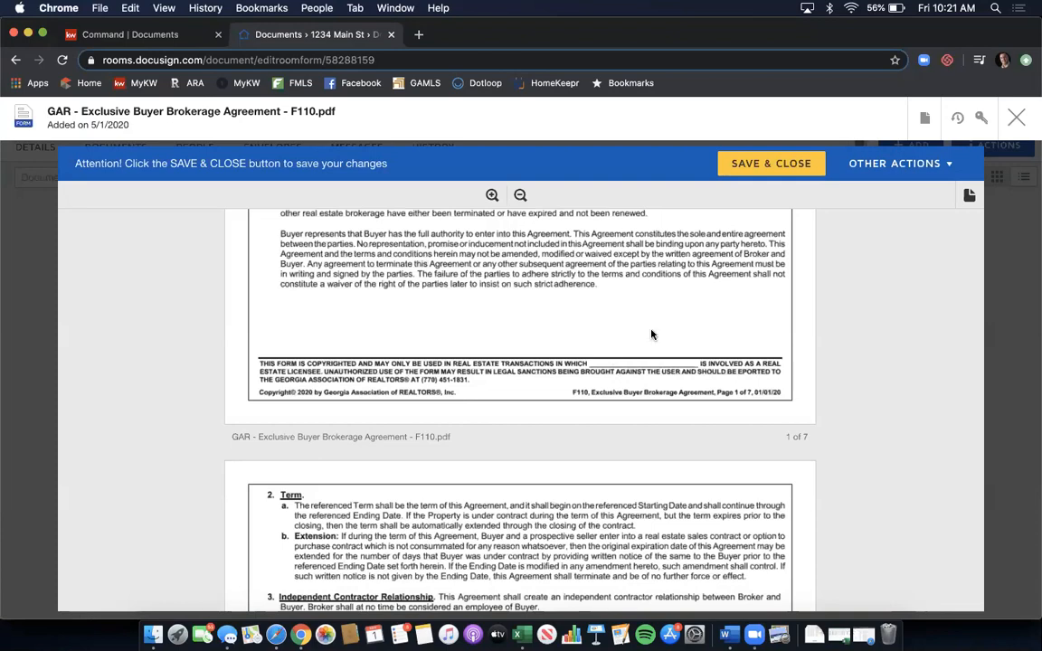
{"action": "scroll", "coordinate": [652, 335], "scroll_direction": "down", "scroll_amount": 8}
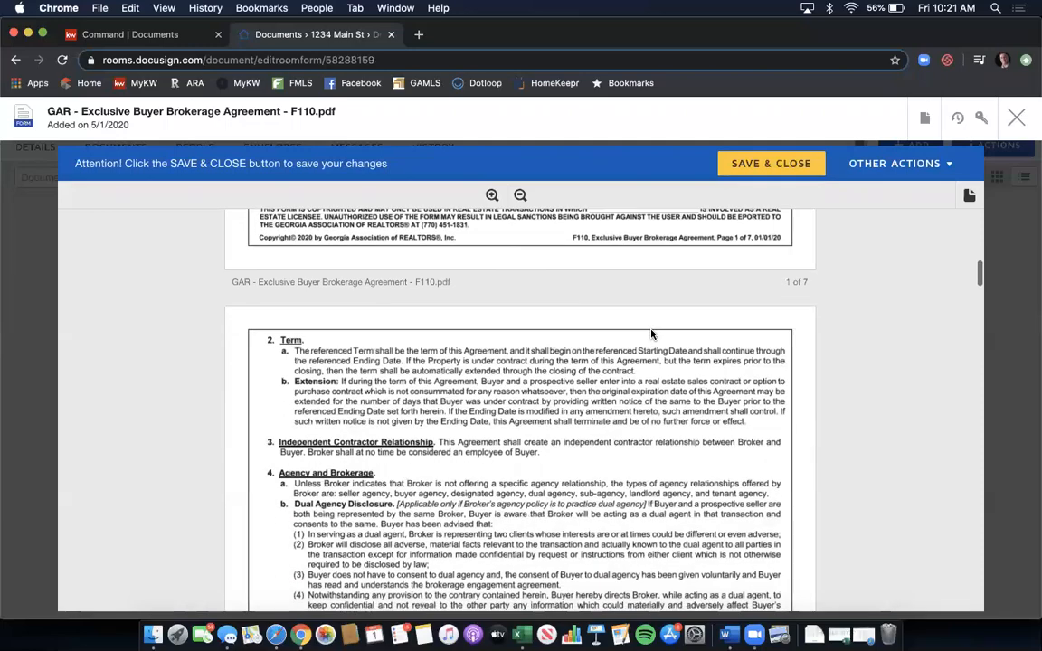
{"action": "scroll", "coordinate": [652, 335], "scroll_direction": "down", "scroll_amount": 9}
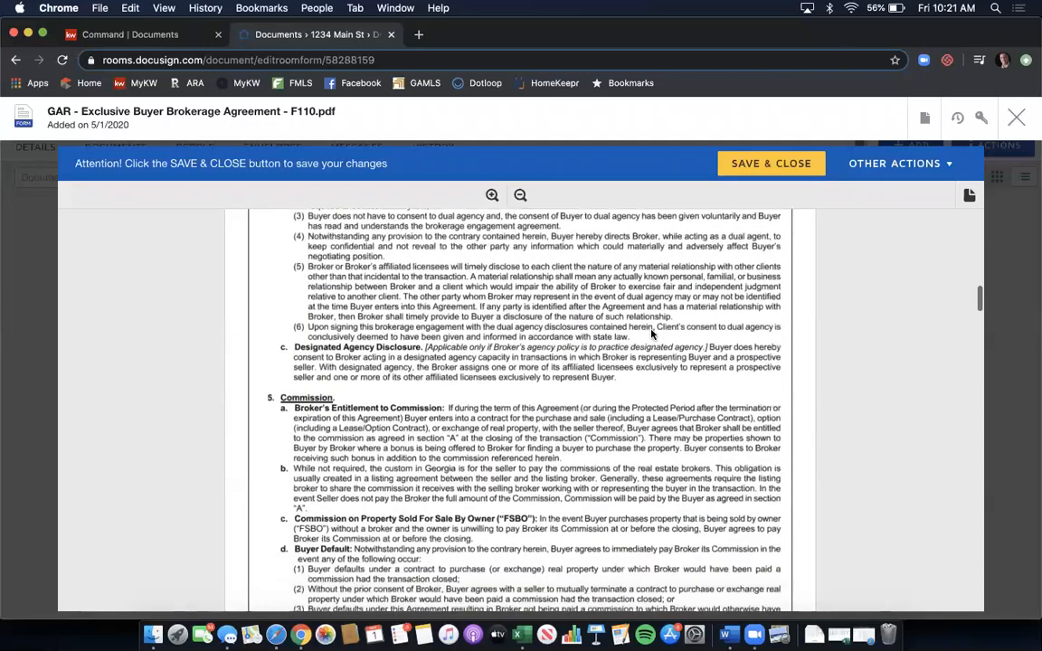
{"action": "scroll", "coordinate": [651, 334], "scroll_direction": "down", "scroll_amount": 9}
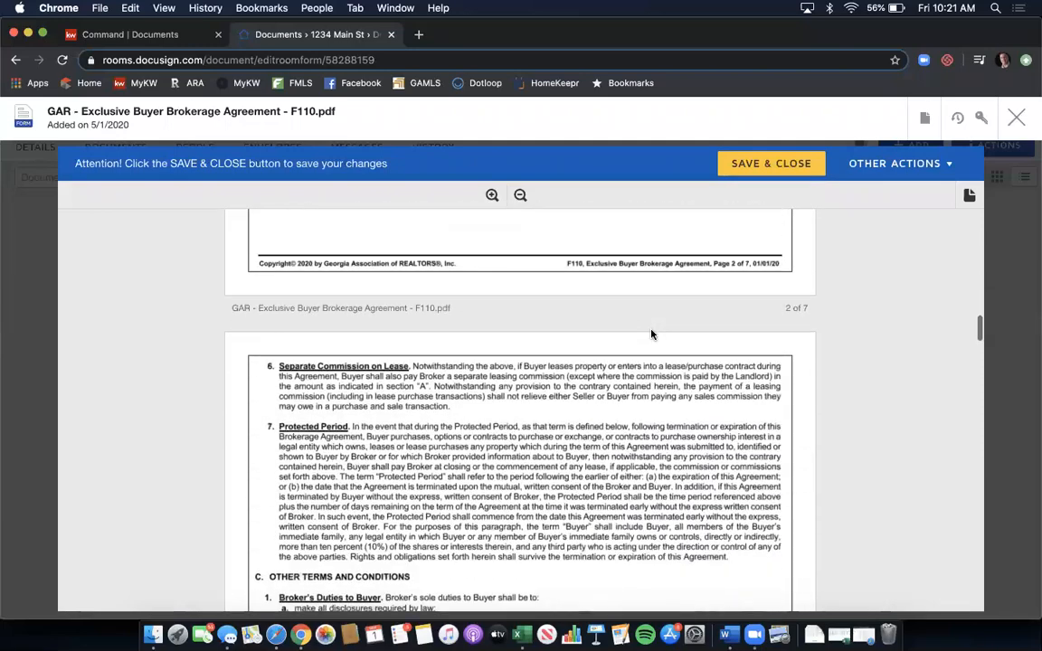
{"action": "scroll", "coordinate": [651, 335], "scroll_direction": "down", "scroll_amount": 9}
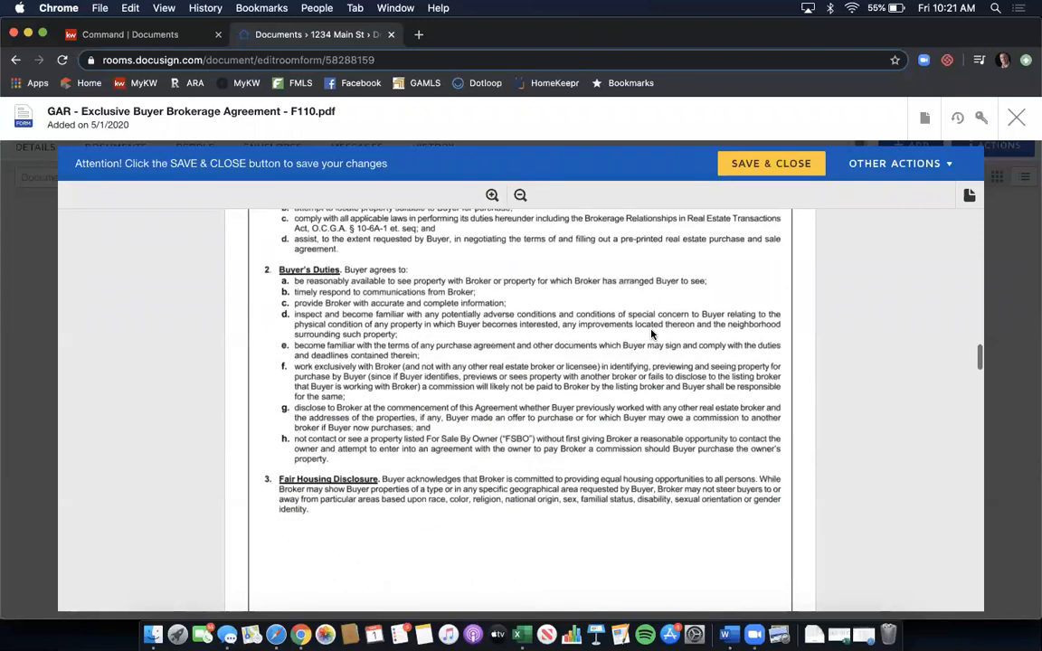
{"action": "scroll", "coordinate": [651, 334], "scroll_direction": "down", "scroll_amount": 9}
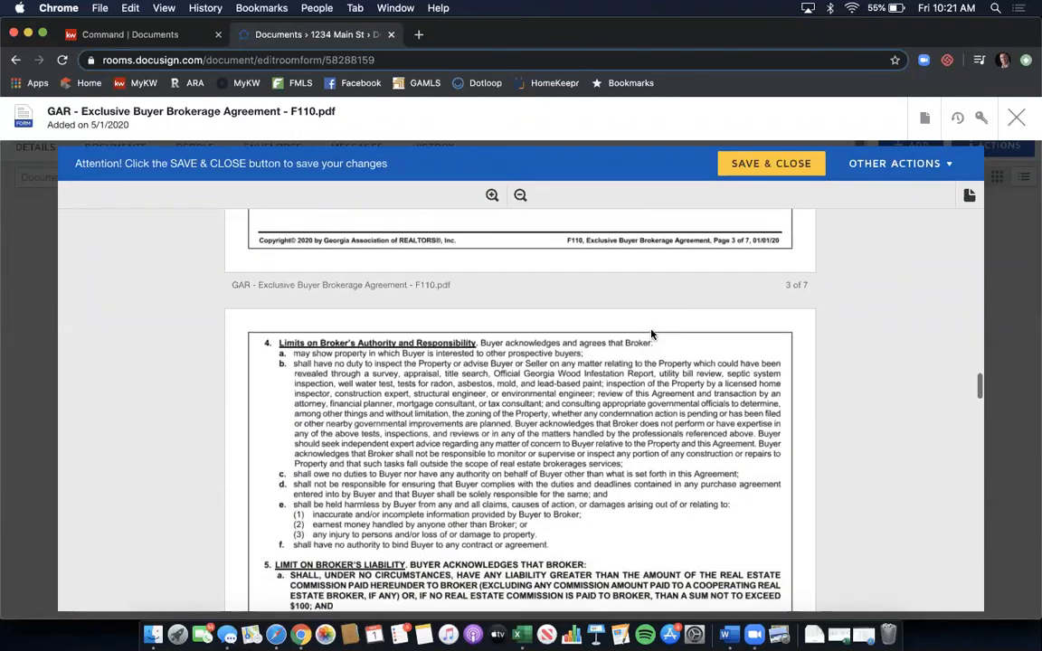
{"action": "scroll", "coordinate": [652, 335], "scroll_direction": "down", "scroll_amount": 9}
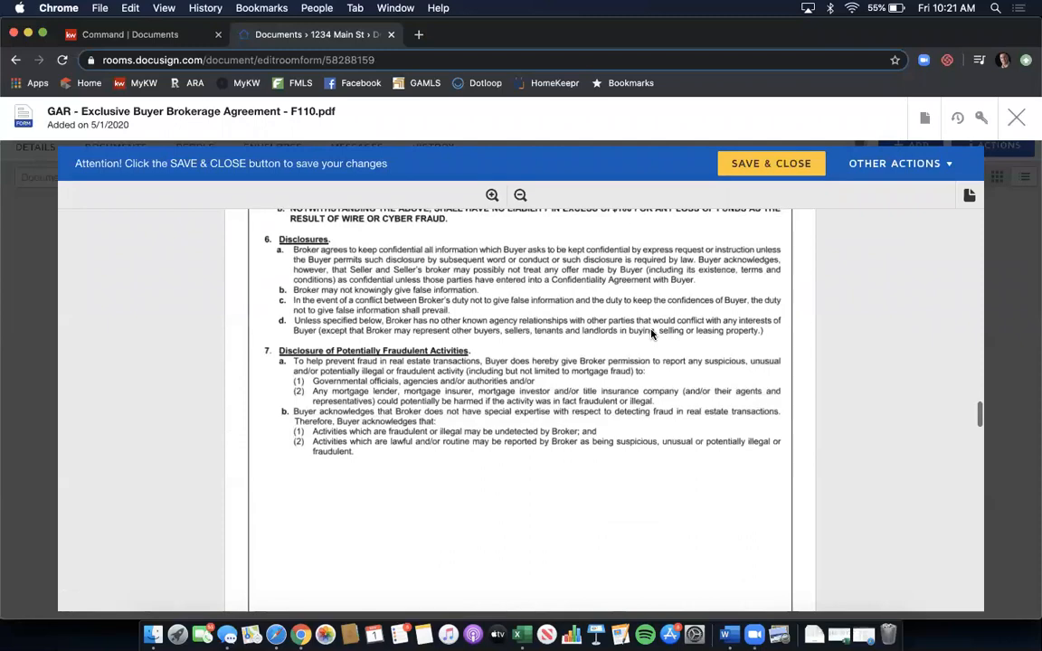
{"action": "scroll", "coordinate": [651, 334], "scroll_direction": "down", "scroll_amount": 9}
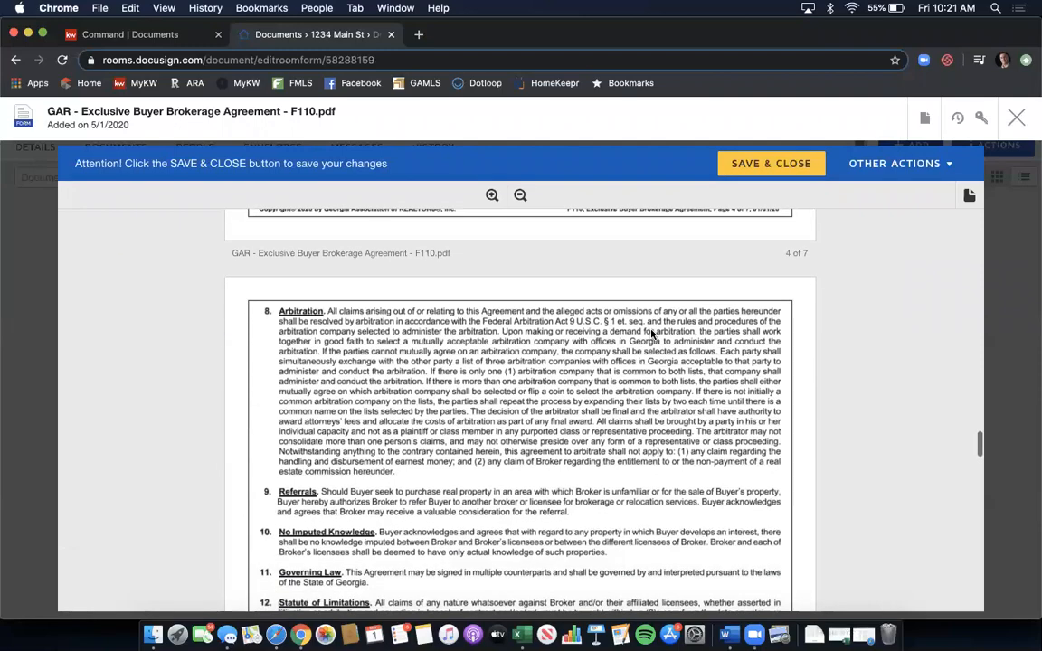
{"action": "scroll", "coordinate": [651, 334], "scroll_direction": "down", "scroll_amount": 10}
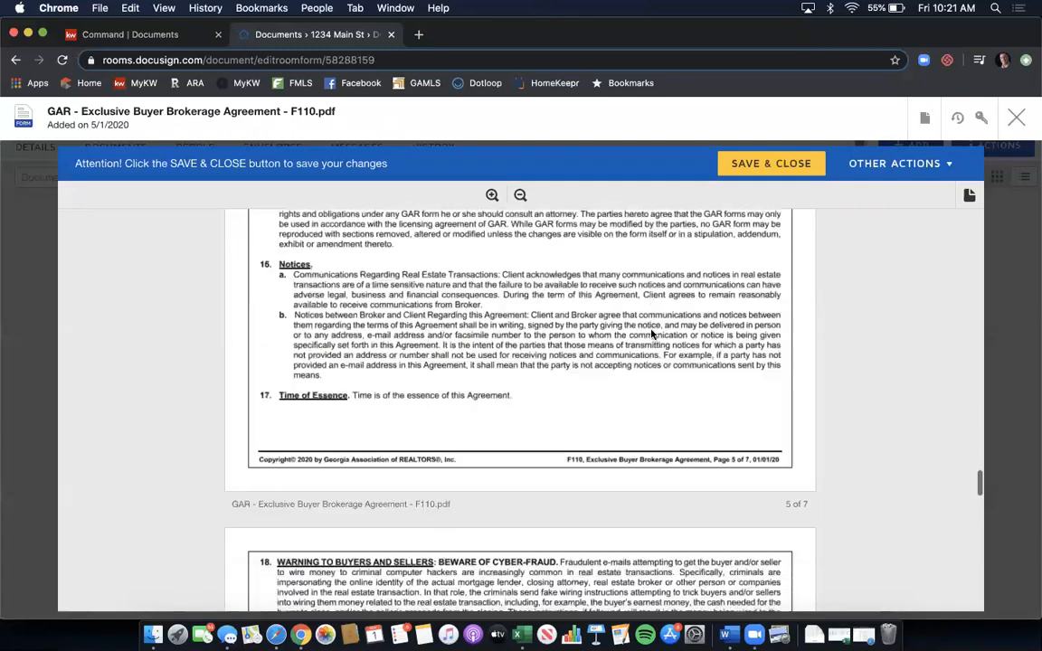
{"action": "scroll", "coordinate": [651, 335], "scroll_direction": "down", "scroll_amount": 4}
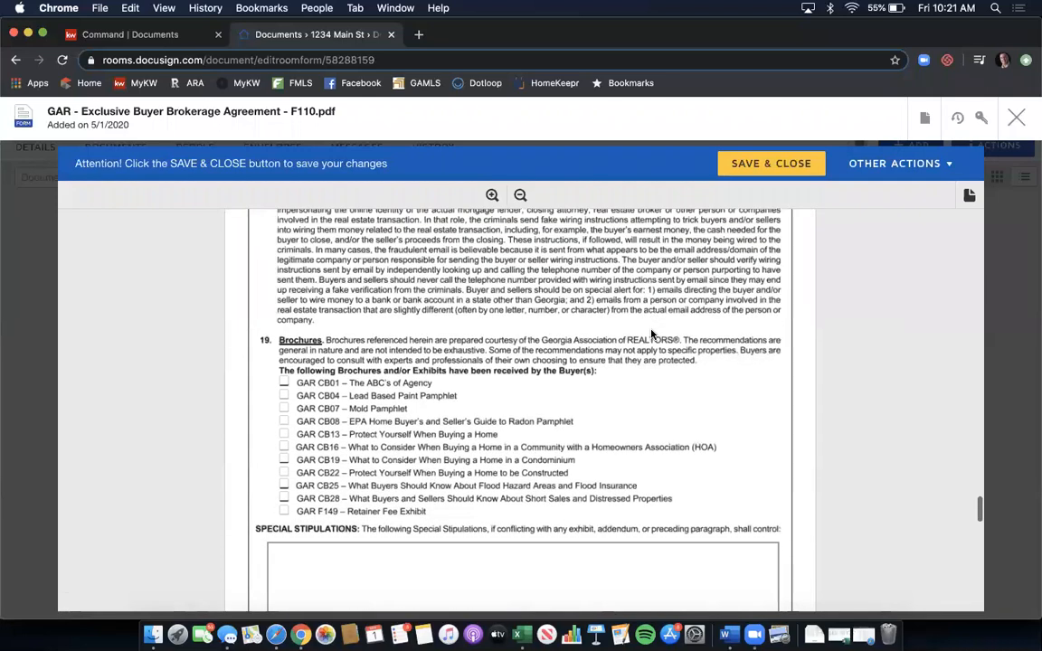
{"action": "scroll", "coordinate": [651, 334], "scroll_direction": "down", "scroll_amount": 2}
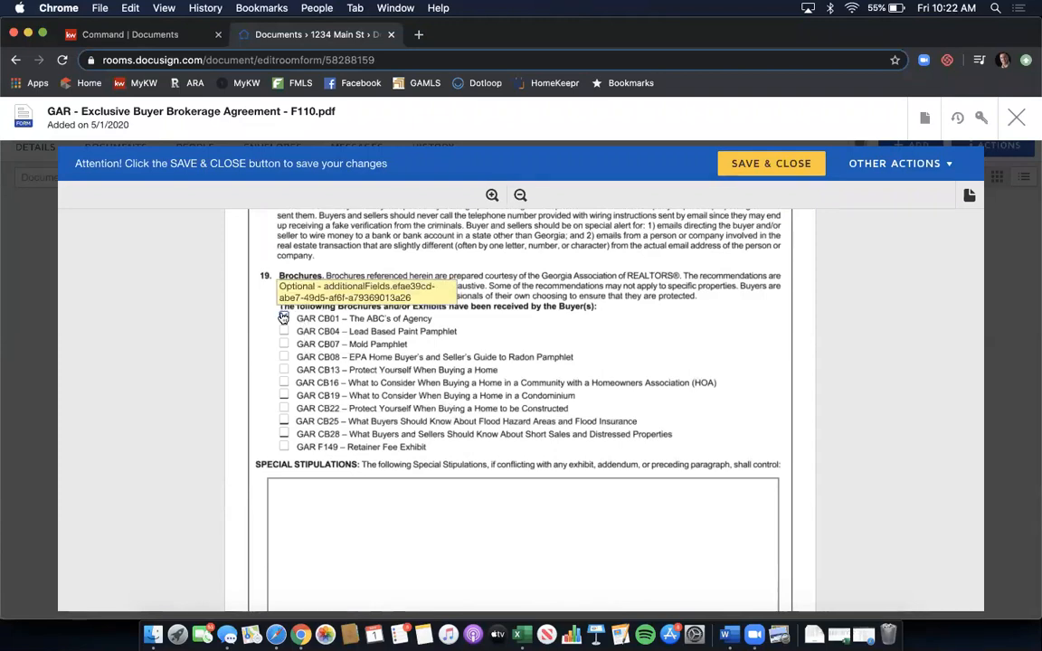
- Tick brochures CB07, CB08, CB13 and CB16 as received by the buyer in section 19
{"action": "left_click", "coordinate": [284, 347]}
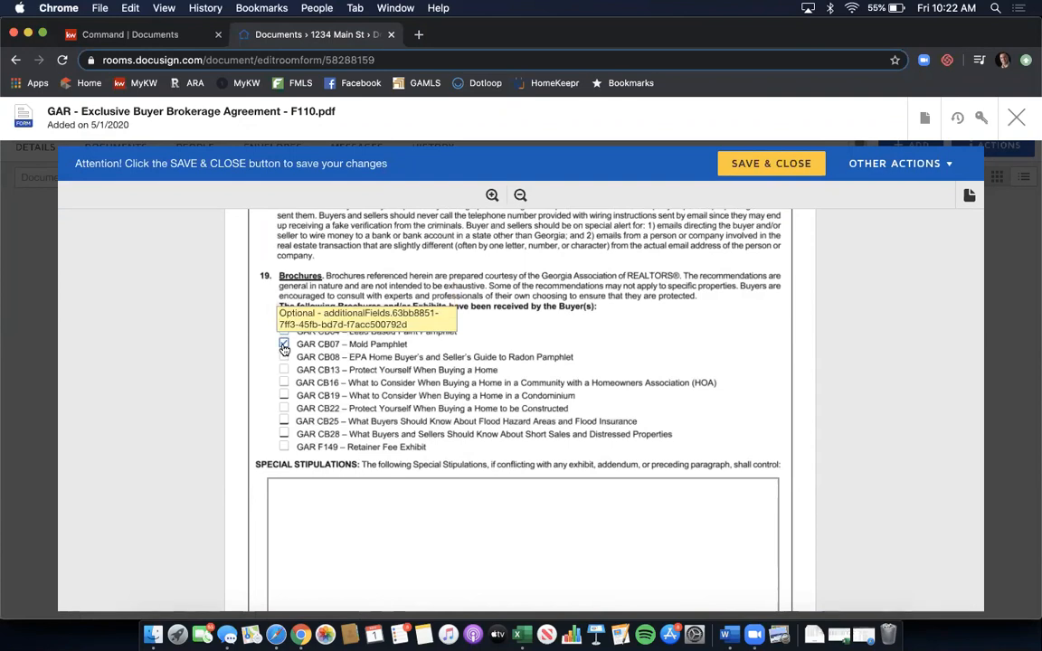
{"action": "left_click", "coordinate": [284, 358]}
{"action": "left_click", "coordinate": [284, 370]}
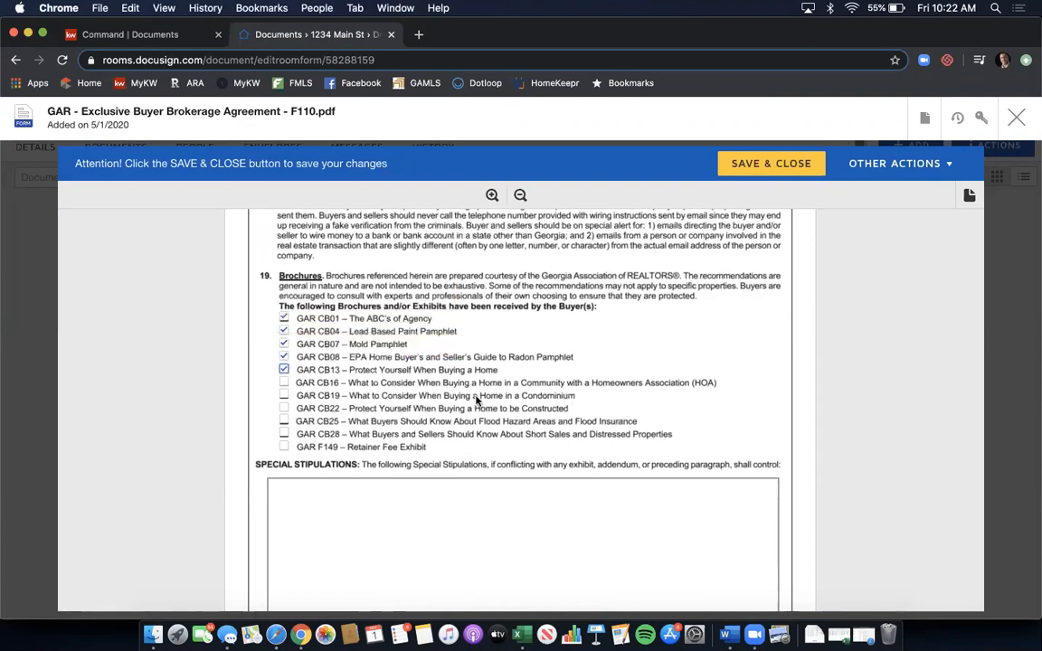
{"action": "left_click", "coordinate": [284, 382]}
{"action": "scroll", "coordinate": [444, 372], "scroll_direction": "down", "scroll_amount": 2}
{"action": "left_click", "coordinate": [421, 454]}
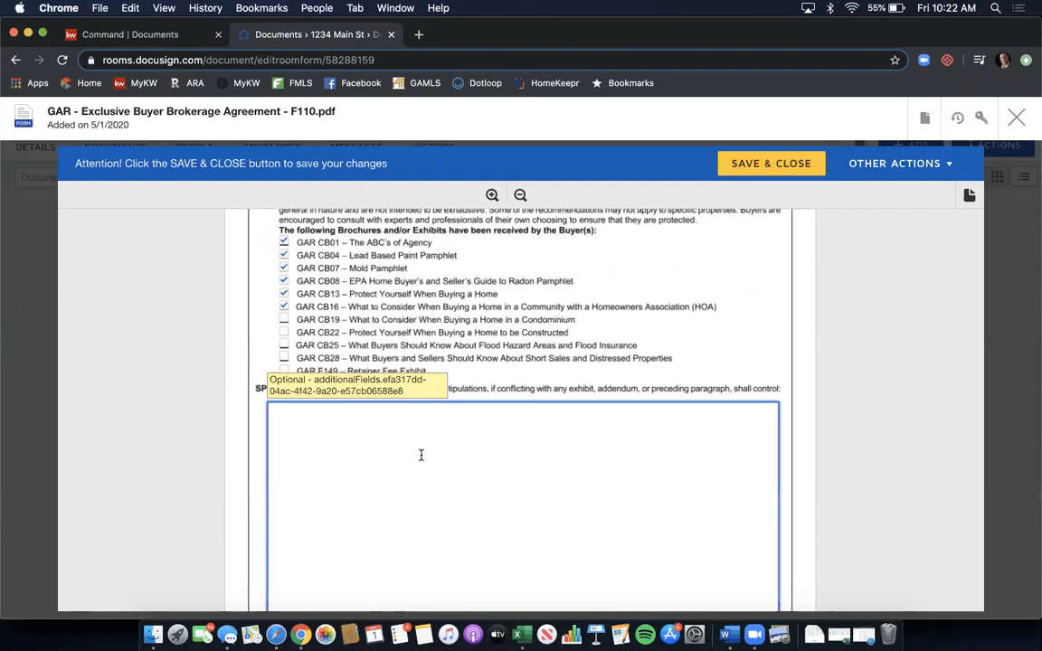
- Enter stipulations 'Brokerage agreement cancelable with 24-hour written notice.' and 'Any additional stips you want to add.'
{"action": "type", "text": "Bro"}
{"action": "type", "text": "kerage agreement ca"}
{"action": "type", "text": "ncel"}
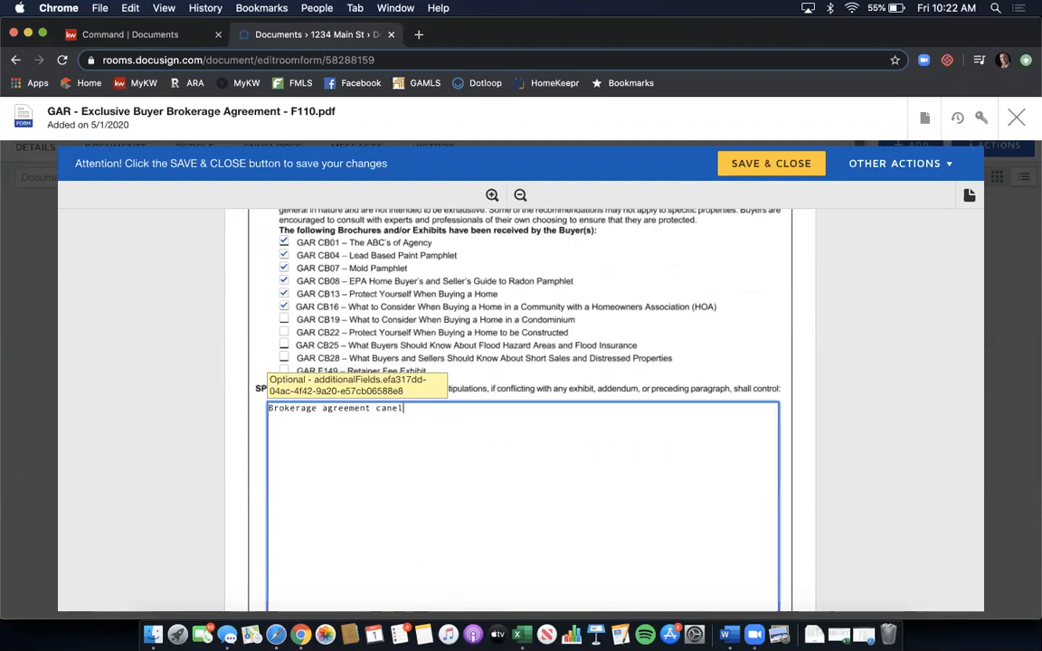
{"action": "key", "text": "BackSpace"}
{"action": "key", "text": "BackSpace"}
{"action": "key", "text": "BackSpace"}
{"action": "type", "text": "celable with 24-hour written notice."}
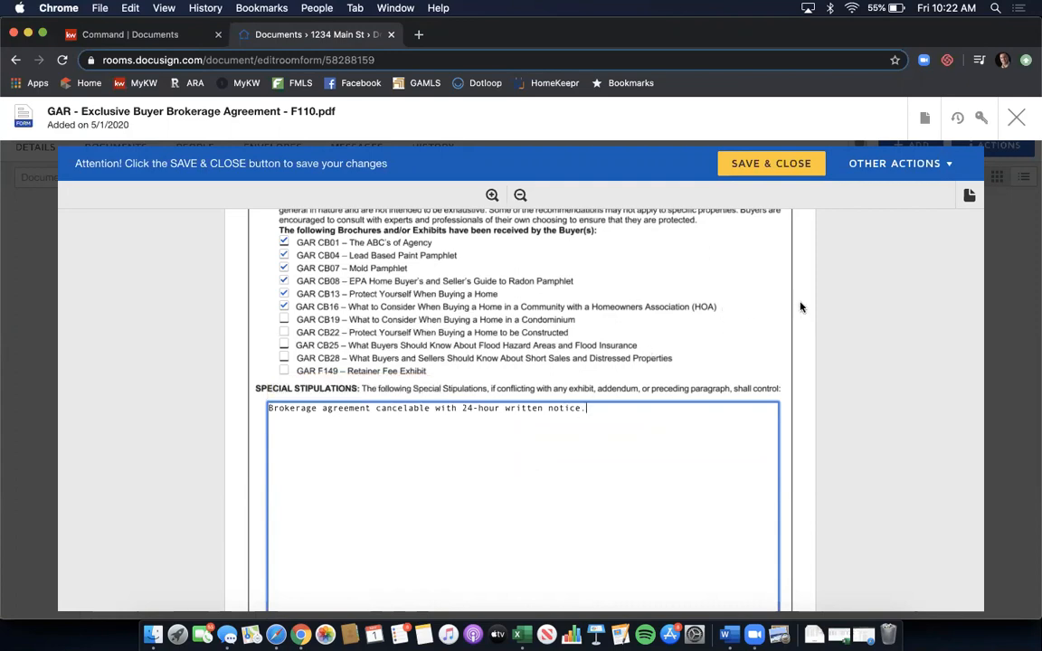
{"action": "key", "text": "Return"}
{"action": "type", "text": "Any additional stips yo"}
{"action": "key", "text": "BackSpace"}
{"action": "type", "text": "ps you wnat to"}
{"action": "key", "text": "BackSpace"}
{"action": "key", "text": "BackSpace"}
{"action": "key", "text": "BackSpace"}
{"action": "key", "text": "BackSpace"}
{"action": "key", "text": "BackSpace"}
{"action": "key", "text": "BackSpace"}
{"action": "key", "text": "BackSpace"}
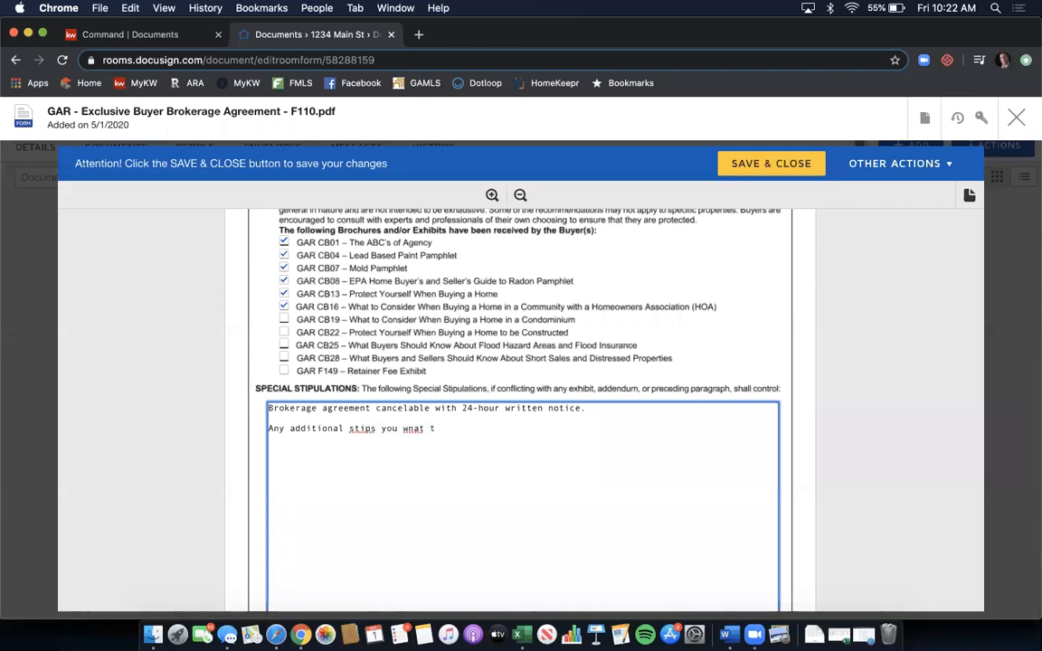
{"action": "type", "text": "ant to add."}
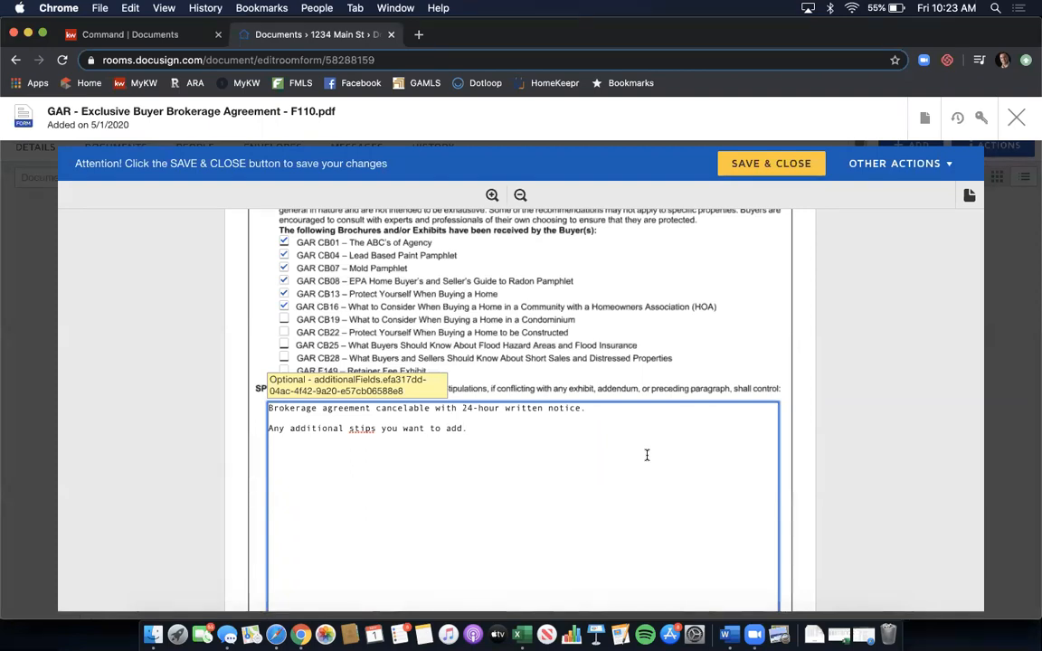
- Scroll past Buyer's Acceptance to the Broker / Broker's Affiliated Licensee Contact Information section
{"action": "scroll", "coordinate": [659, 431], "scroll_direction": "down", "scroll_amount": 5}
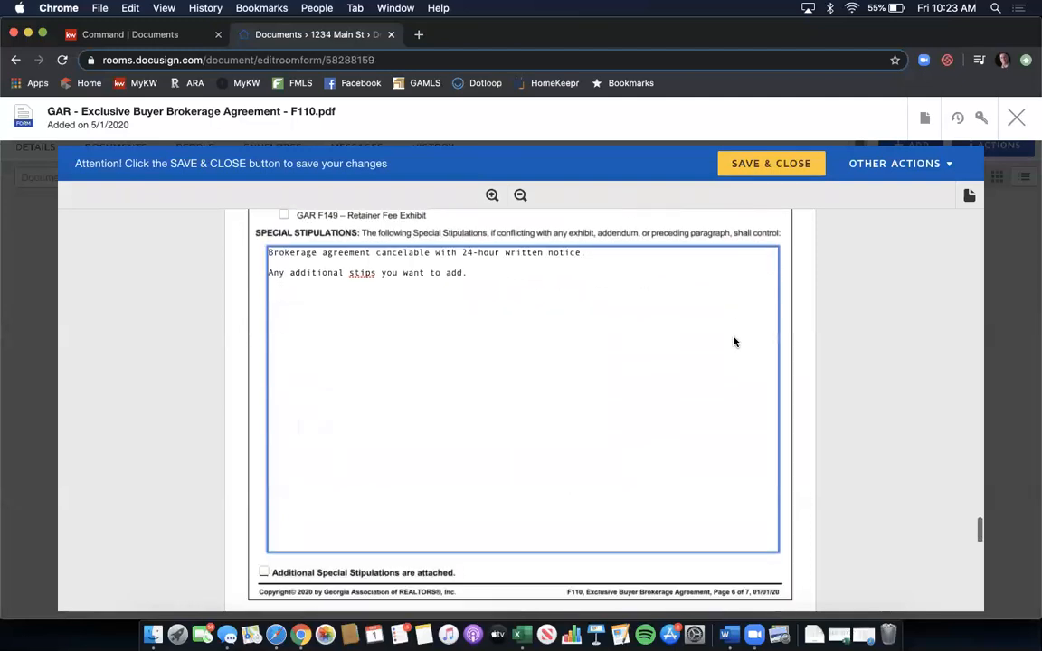
{"action": "scroll", "coordinate": [734, 341], "scroll_direction": "down", "scroll_amount": 8}
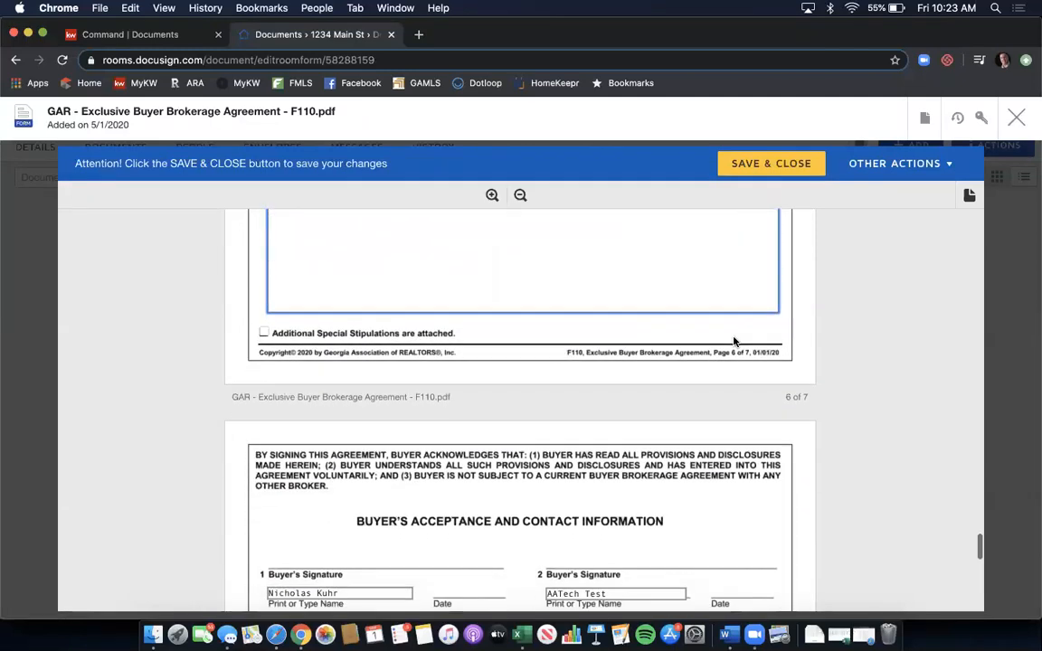
{"action": "scroll", "coordinate": [734, 341], "scroll_direction": "down", "scroll_amount": 4}
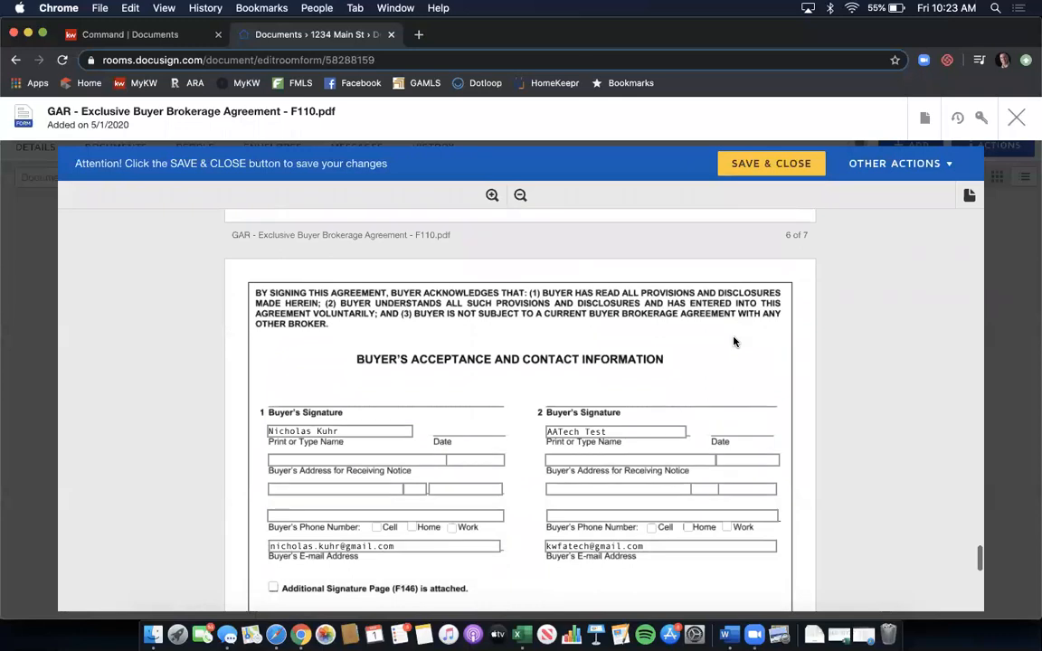
{"action": "scroll", "coordinate": [767, 308], "scroll_direction": "down", "scroll_amount": 4}
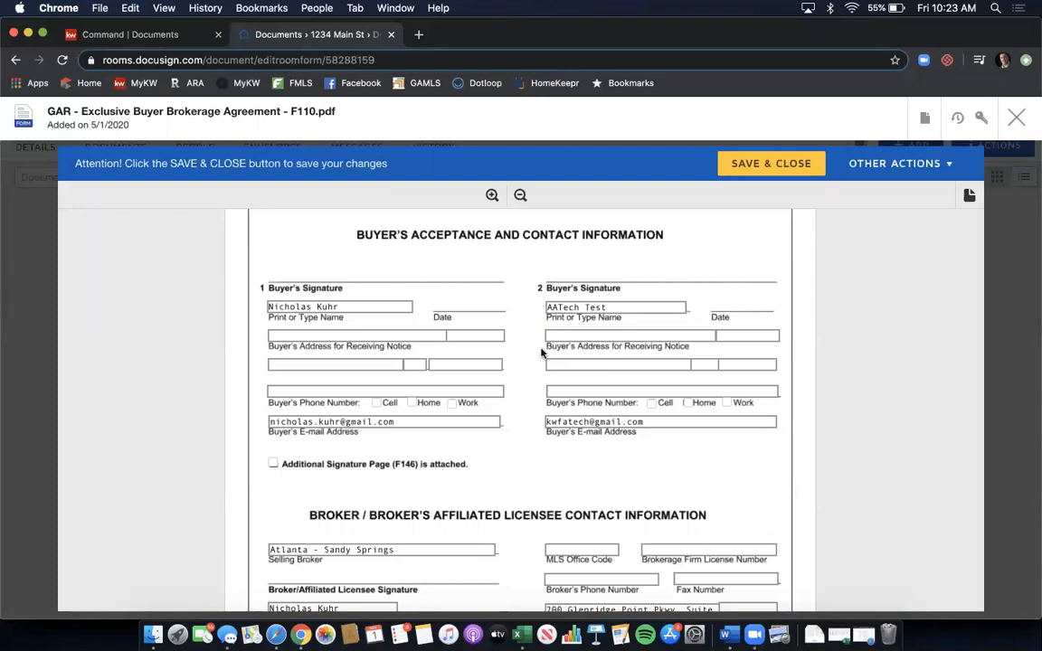
{"action": "scroll", "coordinate": [541, 353], "scroll_direction": "down", "scroll_amount": 5}
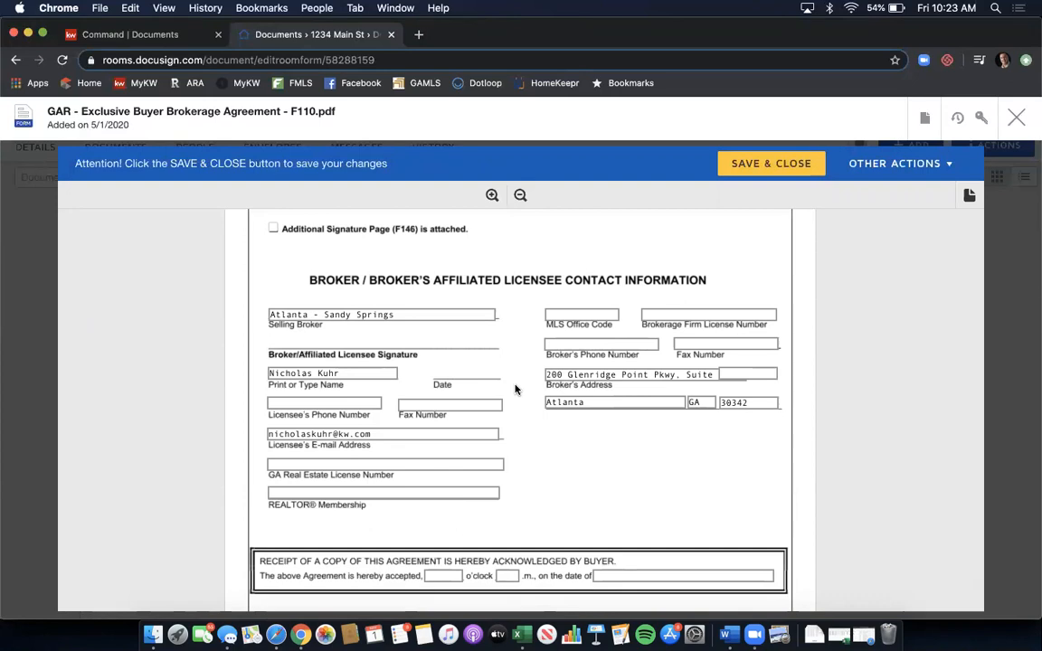
- Fill in the licensee's phone number, GA real estate license number and REALTOR Membership 'Atlanta'
{"action": "left_click", "coordinate": [330, 403]}
{"action": "type", "text": "379833"}
{"action": "key", "text": "Tab"}
{"action": "key", "text": "Tab"}
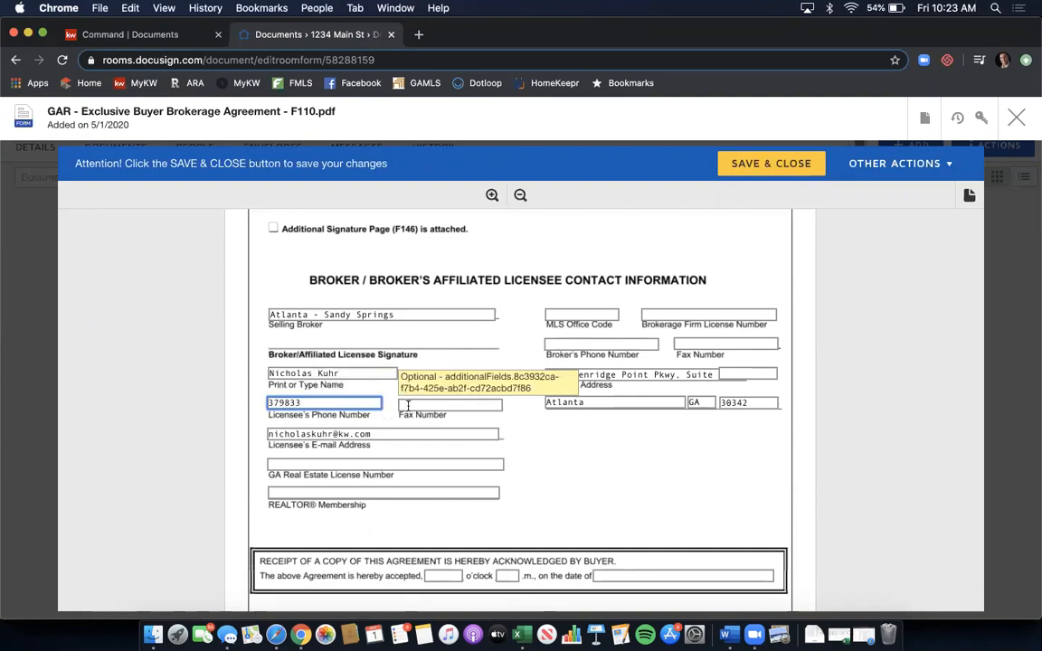
{"action": "double_click", "coordinate": [339, 402]}
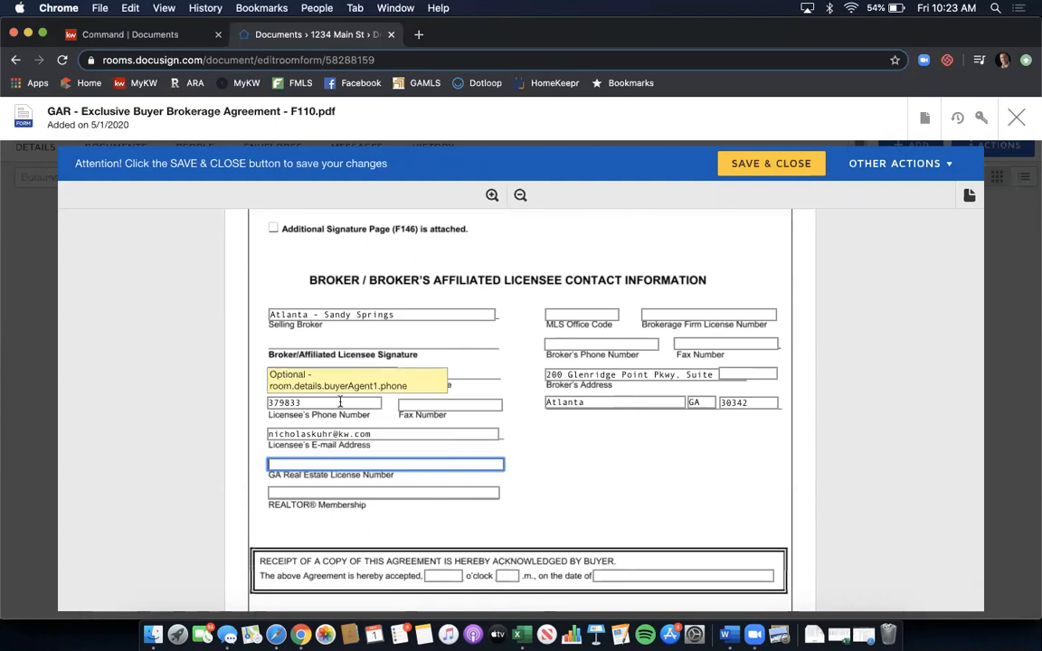
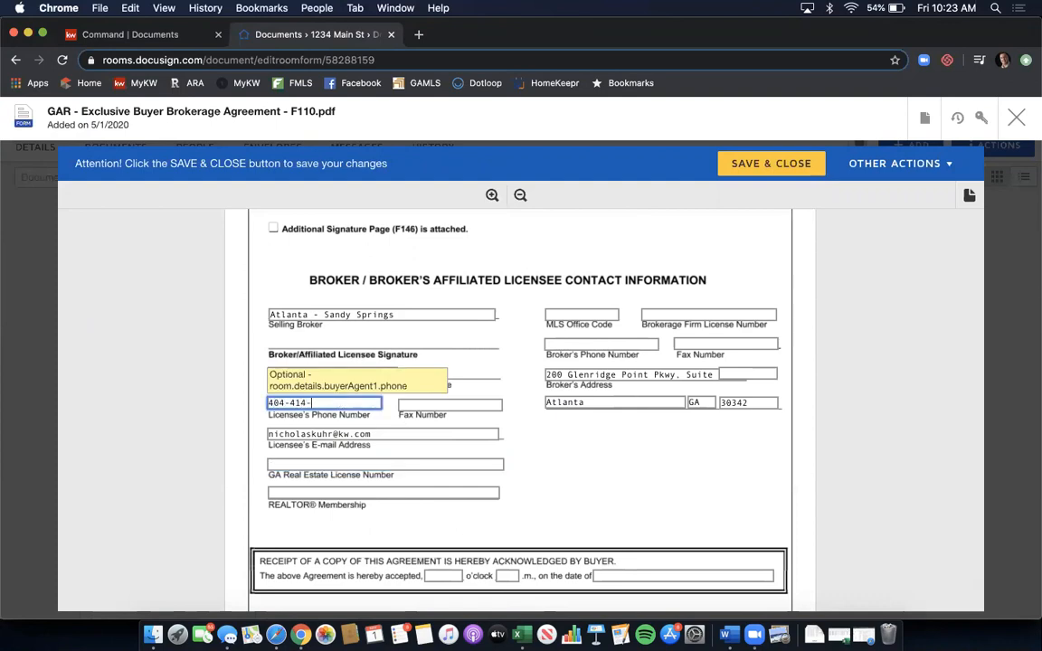
{"action": "key", "text": "Tab"}
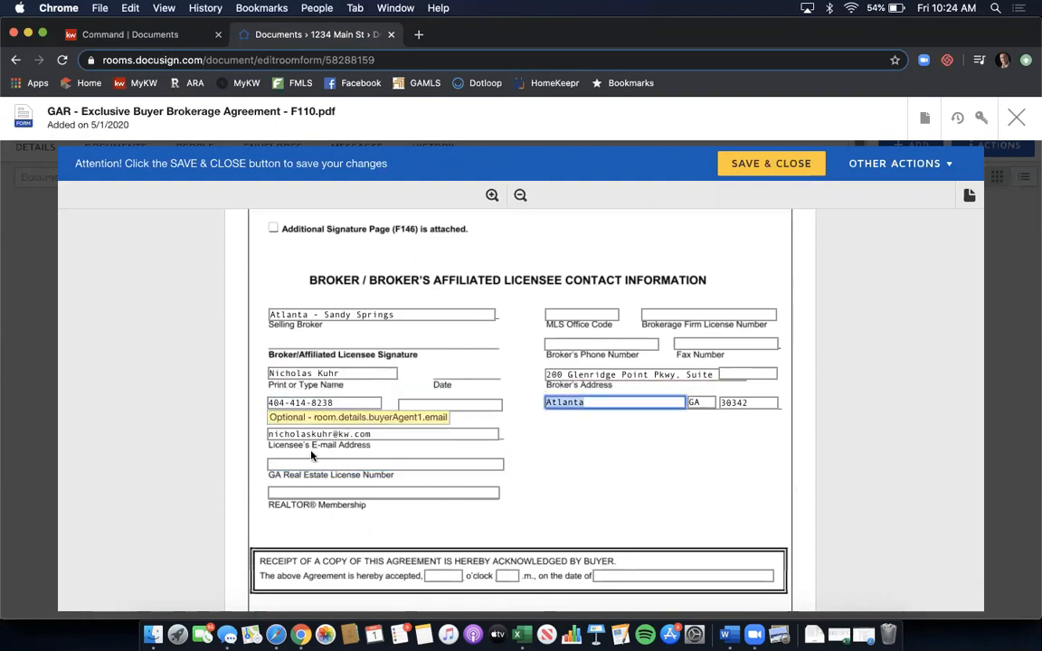
{"action": "left_click", "coordinate": [302, 465]}
{"action": "type", "text": "379844"}
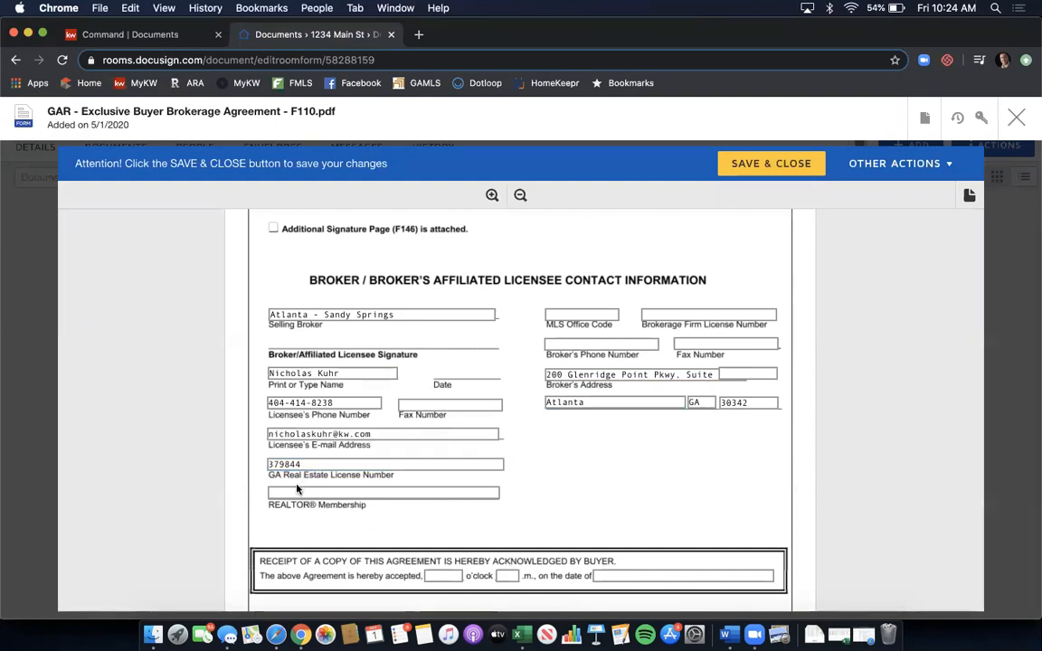
{"action": "left_click", "coordinate": [272, 493]}
{"action": "type", "text": "Atlanta"}
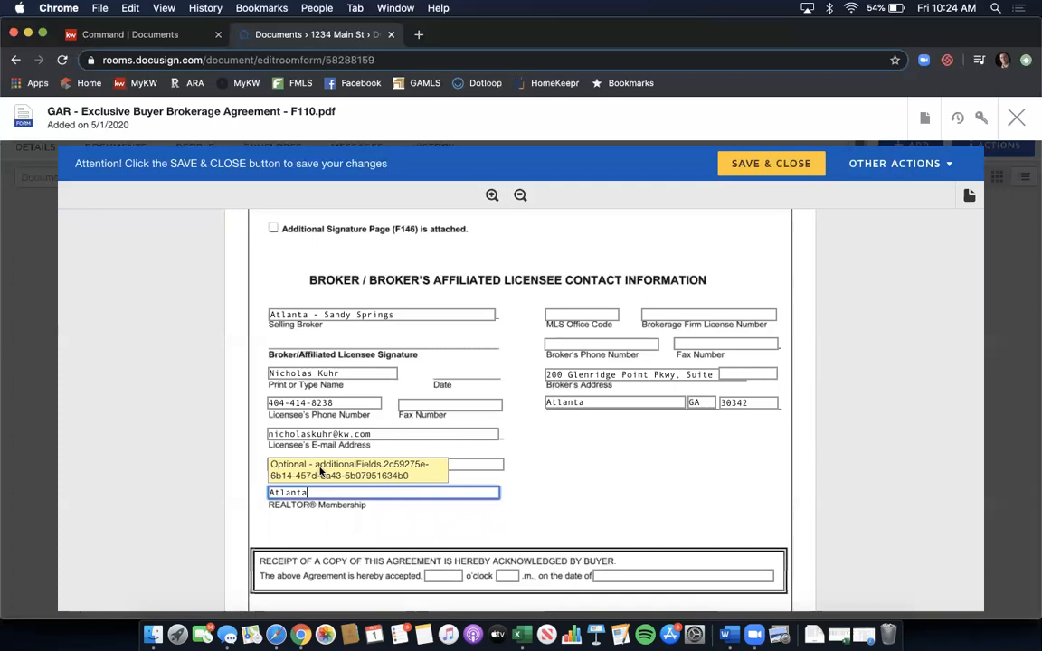
- Enter MLS Office Code KWFA01, firm license H-33313, and the broker's phone and fax numbers
{"action": "left_click", "coordinate": [570, 314]}
{"action": "type", "text": "KWFA01"}
{"action": "key", "text": "Tab"}
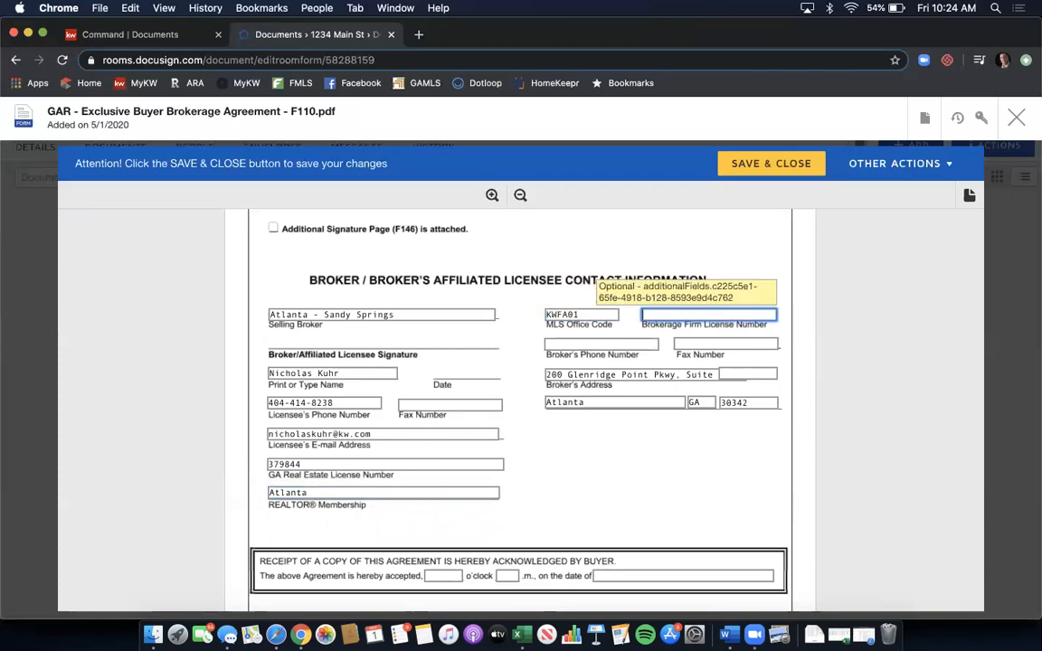
{"action": "type", "text": "H-33313"}
{"action": "left_click", "coordinate": [555, 342]}
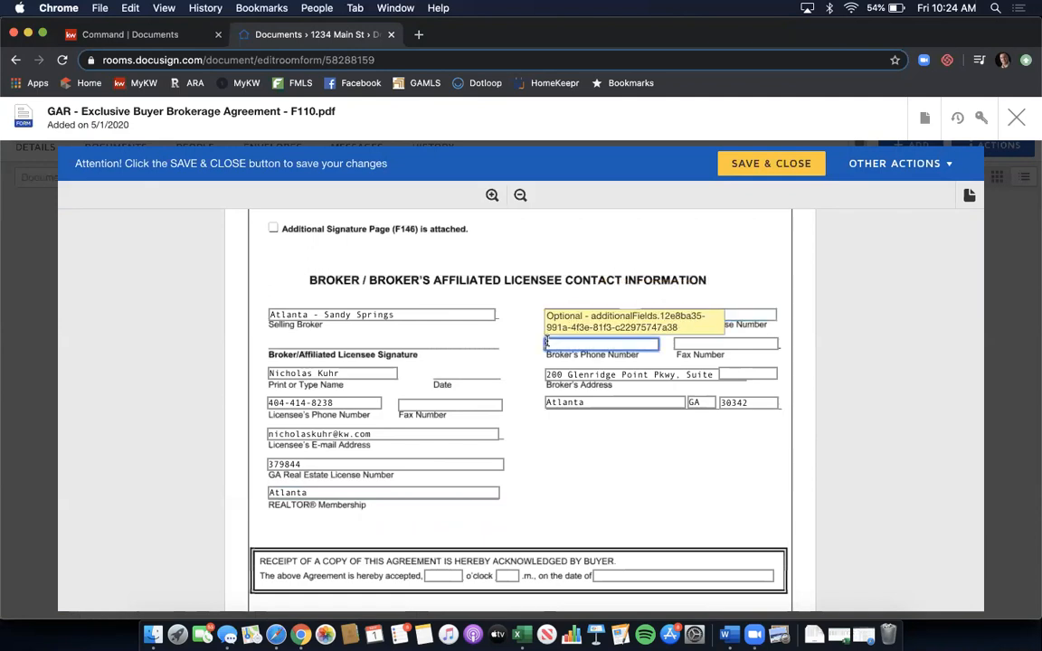
{"action": "key", "text": "Tab"}
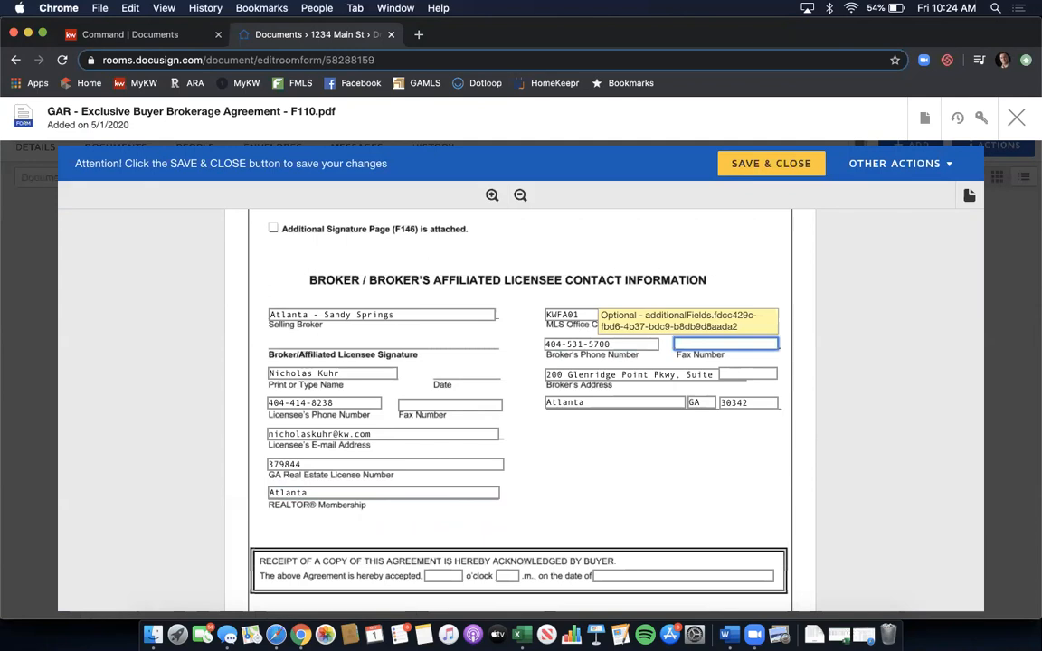
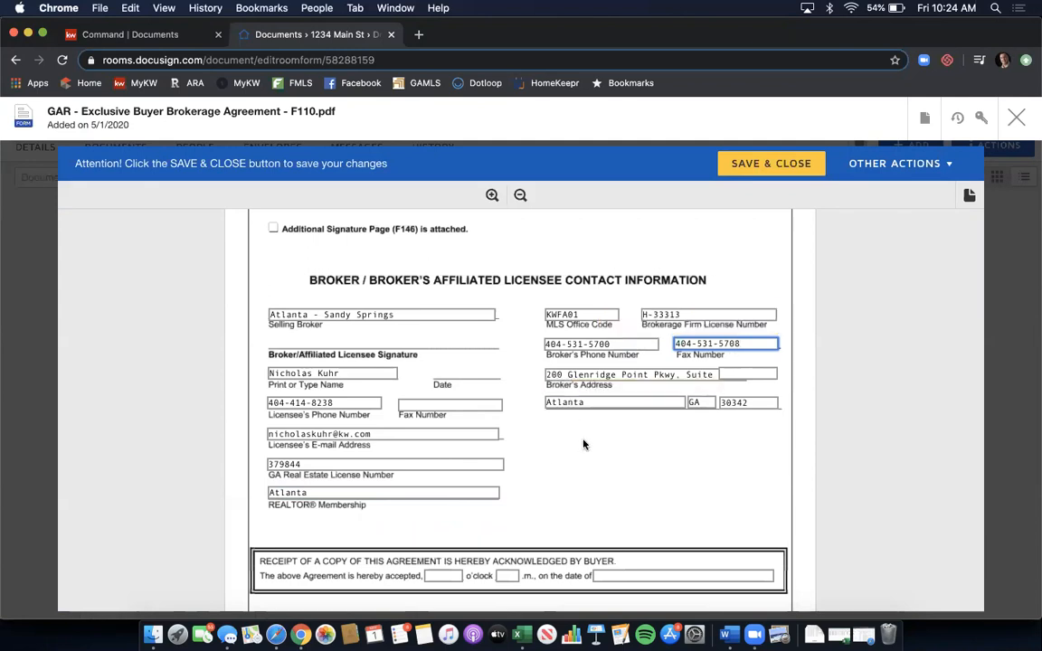
{"action": "scroll", "coordinate": [584, 444], "scroll_direction": "down", "scroll_amount": 1}
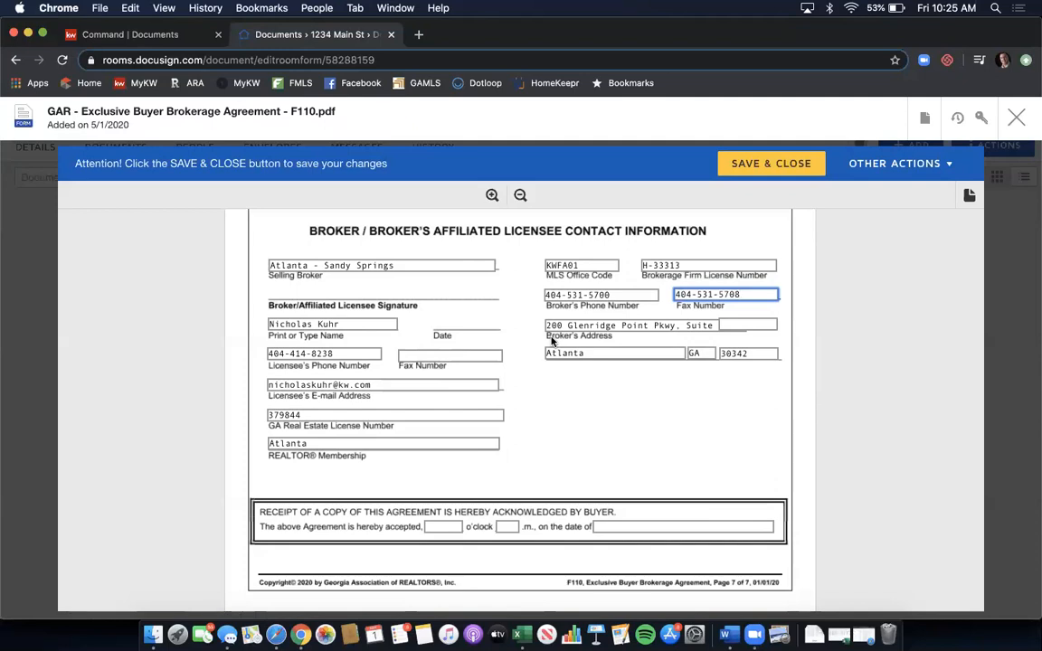
- Save and close the completed F110 Exclusive Buyer Brokerage Agreement
{"action": "left_click", "coordinate": [785, 167]}
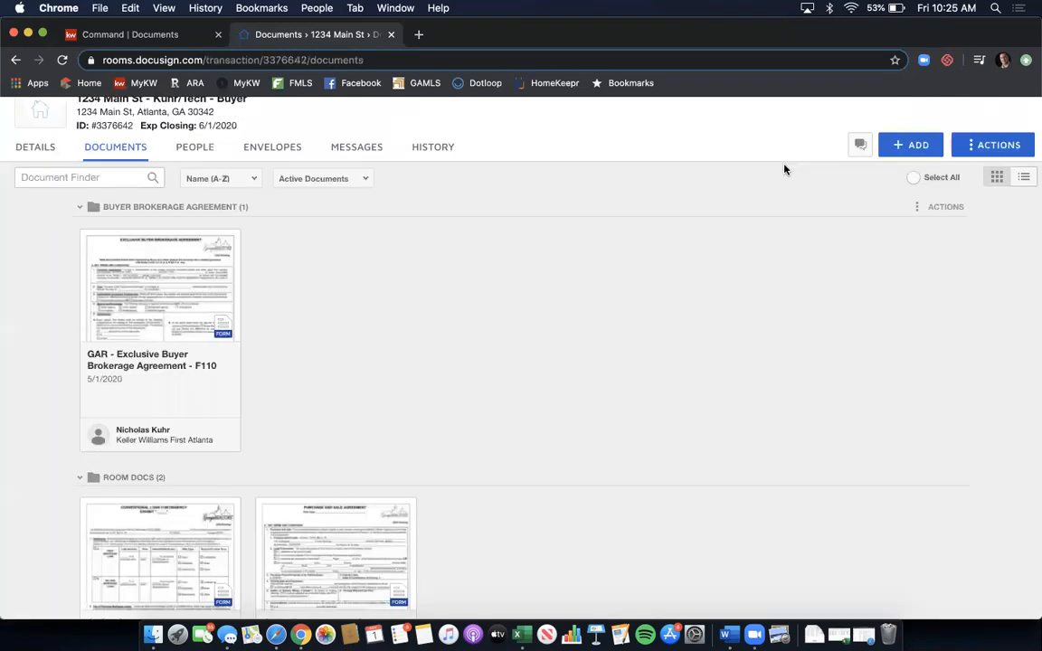
- Open the GAR - Purchase and Sale Agreement - F201 card under Room Docs
{"action": "scroll", "coordinate": [524, 260], "scroll_direction": "down", "scroll_amount": 3}
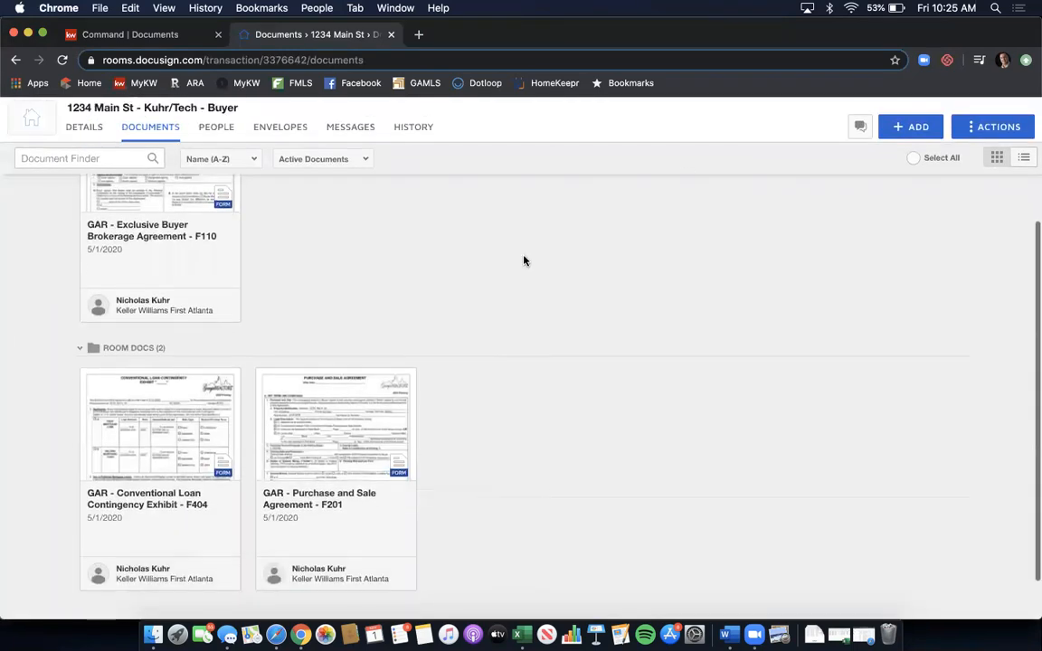
{"action": "left_click", "coordinate": [336, 408]}
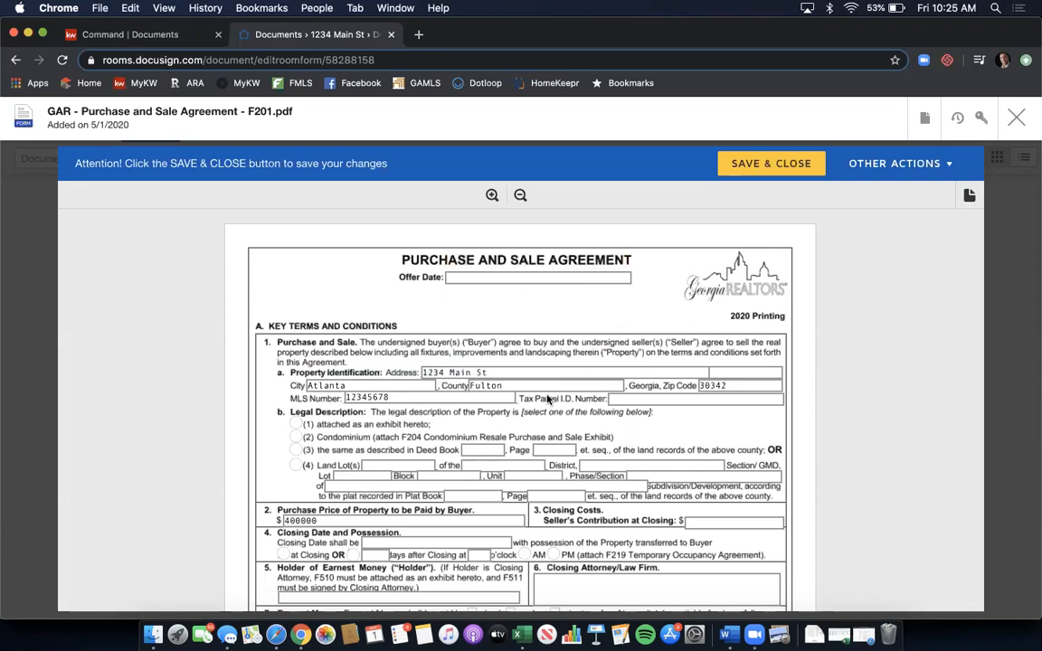
- Append 'SE' to the property address and set the Offer Date to 5/1/2020
{"action": "left_click", "coordinate": [520, 373]}
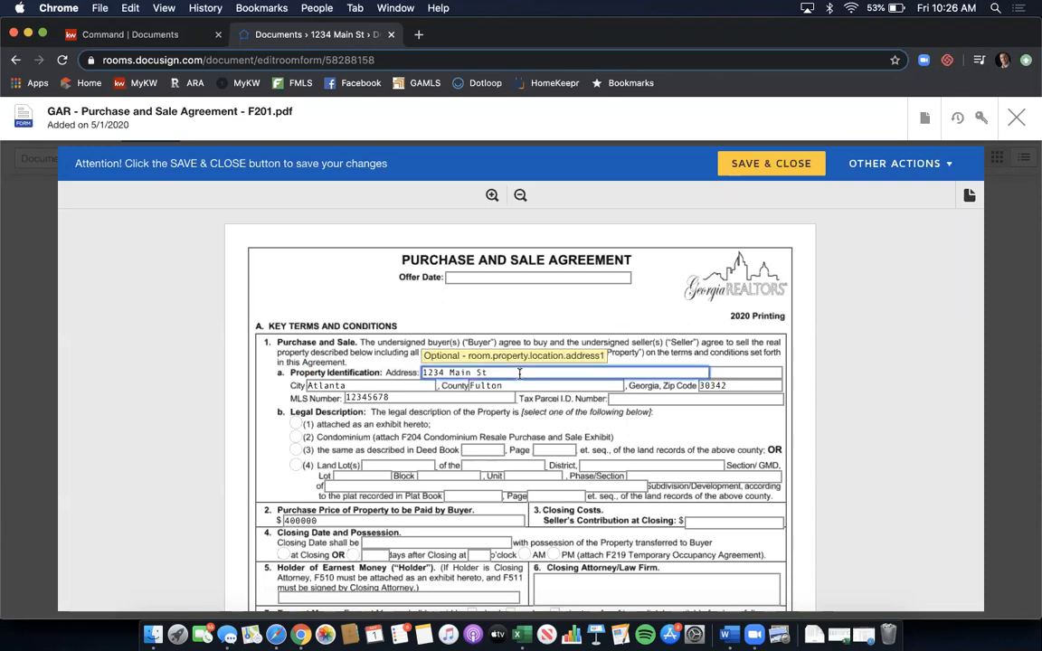
{"action": "type", "text": "SE"}
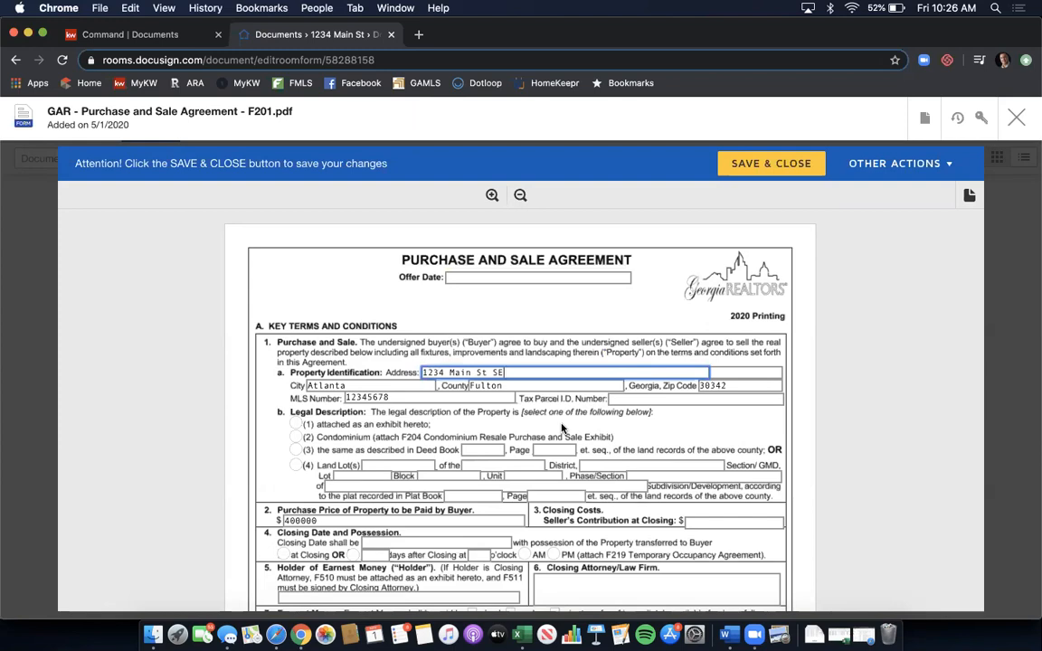
{"action": "left_click", "coordinate": [522, 278]}
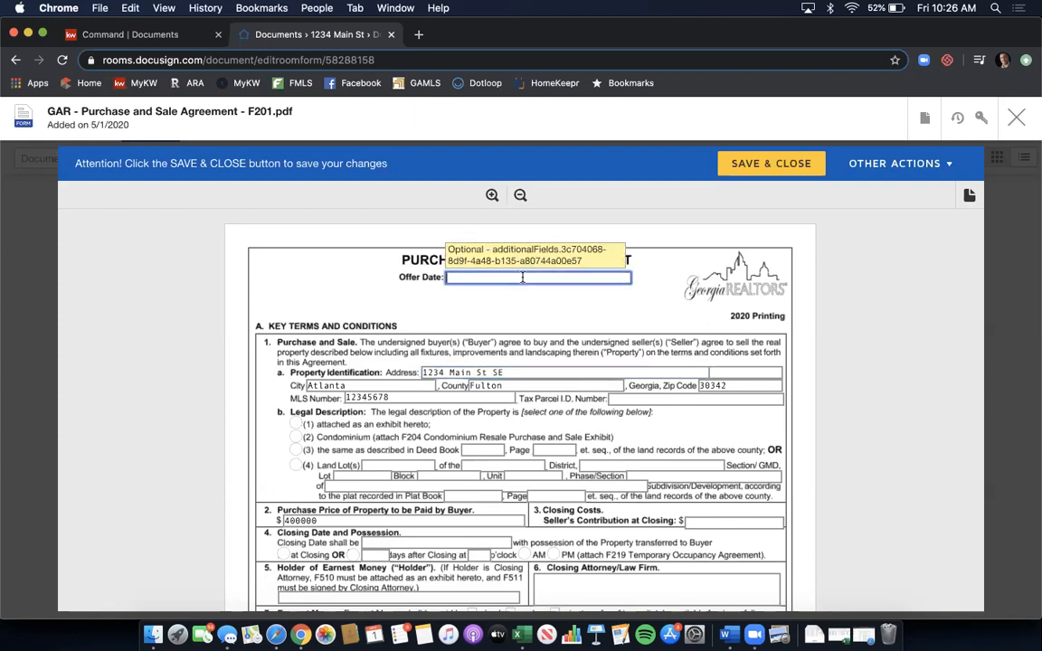
{"action": "type", "text": "5/1/2020"}
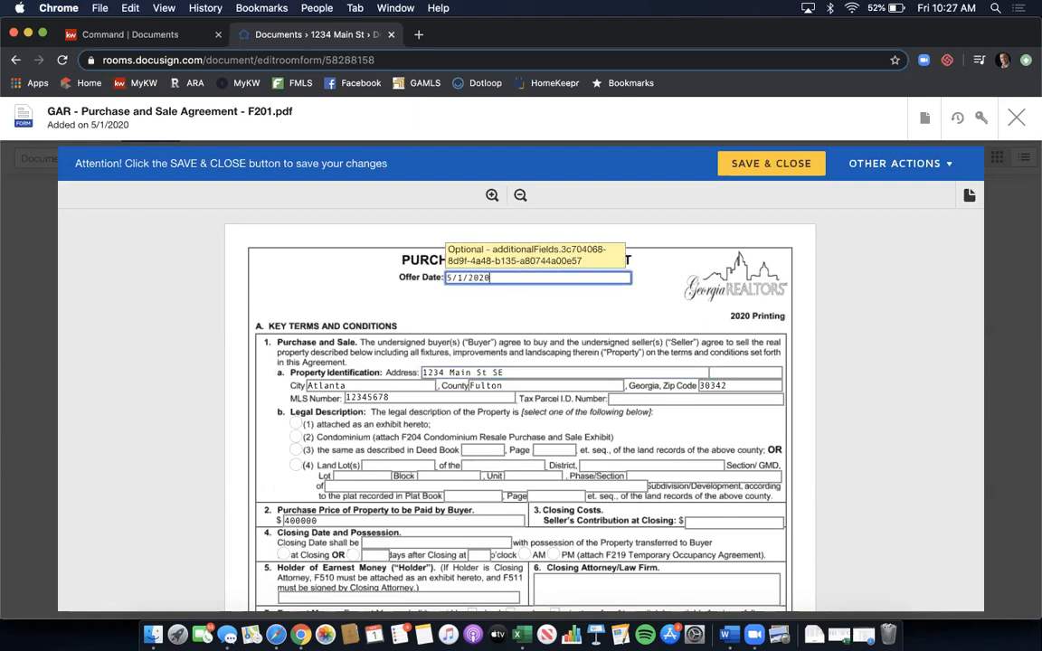
{"action": "left_click", "coordinate": [599, 313]}
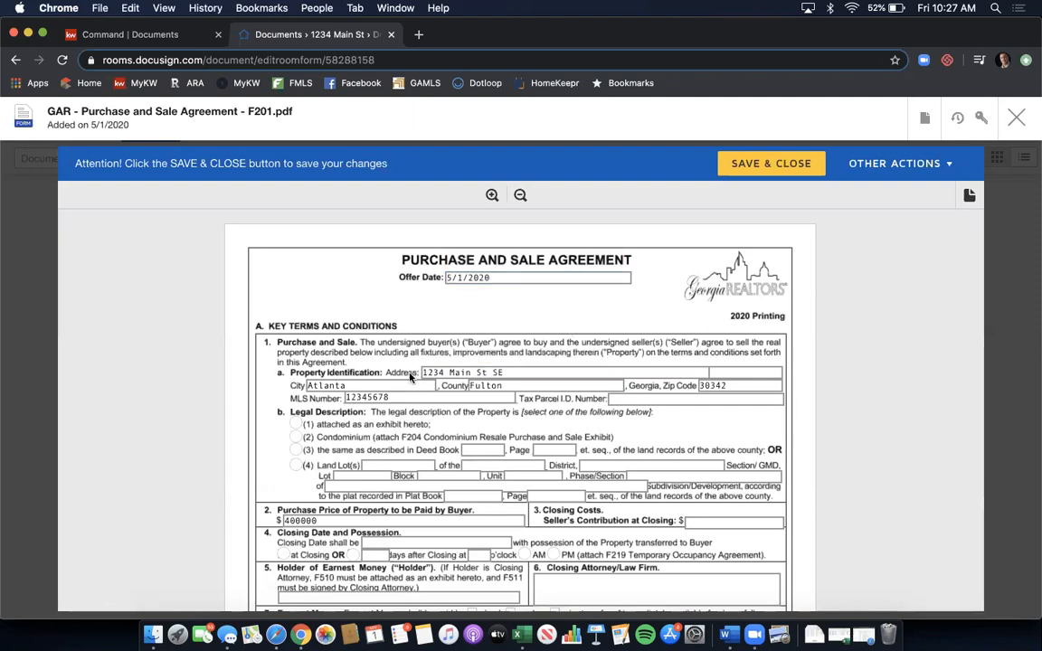
{"action": "scroll", "coordinate": [341, 369], "scroll_direction": "down", "scroll_amount": 1}
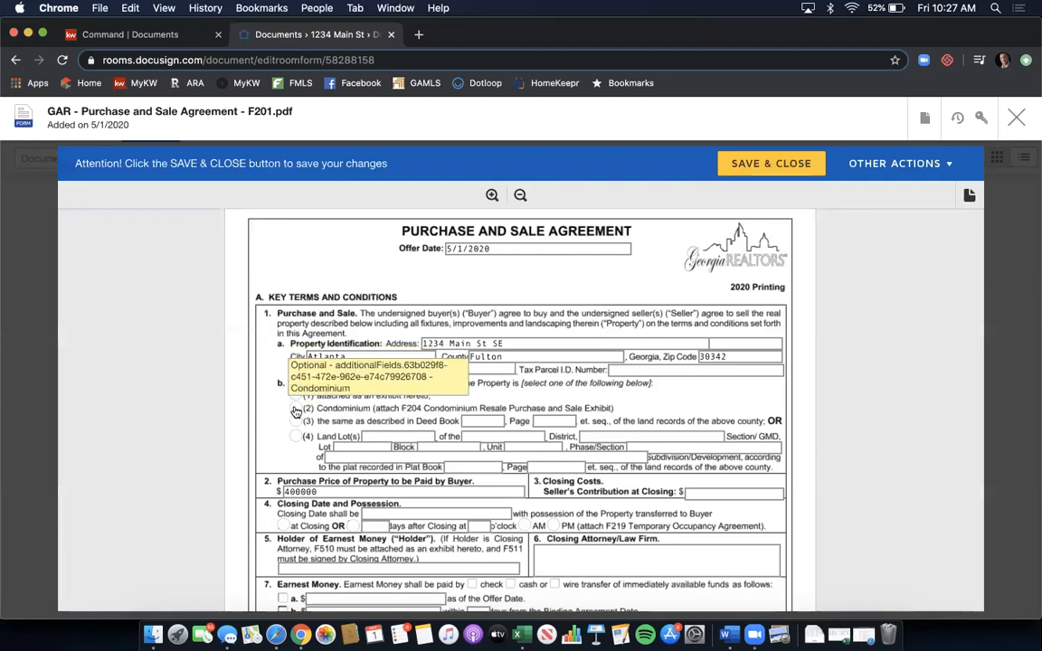
- Choose the deed book legal description option with Deed Book 12345, Page 123
{"action": "left_click", "coordinate": [297, 423]}
{"action": "left_click", "coordinate": [482, 421]}
{"action": "type", "text": "12345678"}
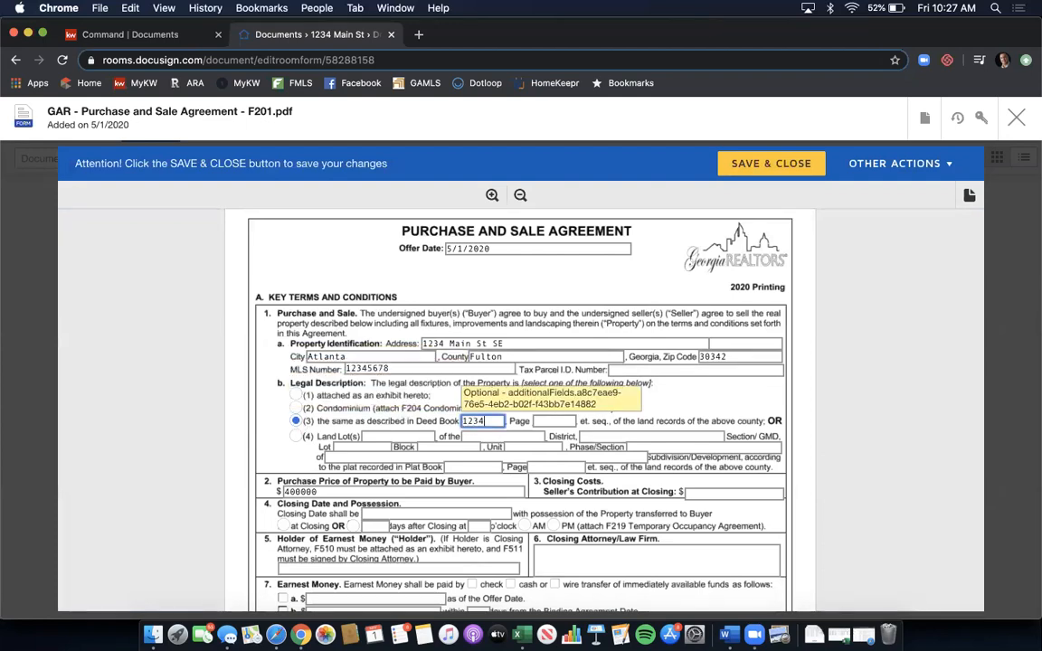
{"action": "key", "text": "Tab"}
{"action": "type", "text": "123"}
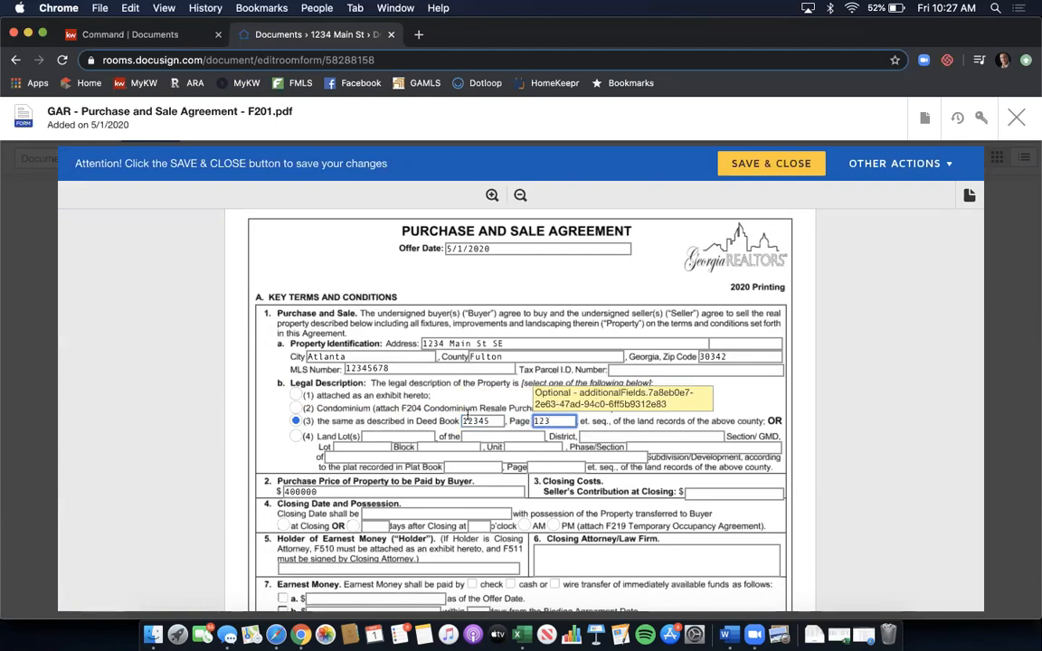
- Enter $5000 seller contribution, possession at closing, closing 6/1/2020, holder KWFA, law firm Campbell & Brannon - Glenridge office
{"action": "scroll", "coordinate": [418, 393], "scroll_direction": "down", "scroll_amount": 2}
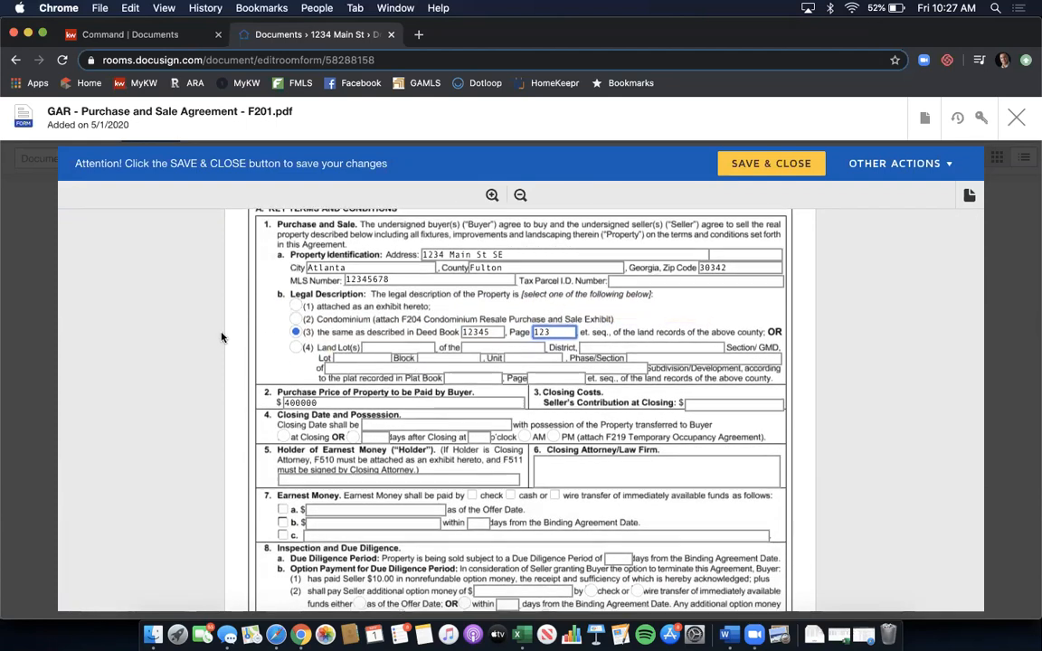
{"action": "scroll", "coordinate": [367, 344], "scroll_direction": "down", "scroll_amount": 1}
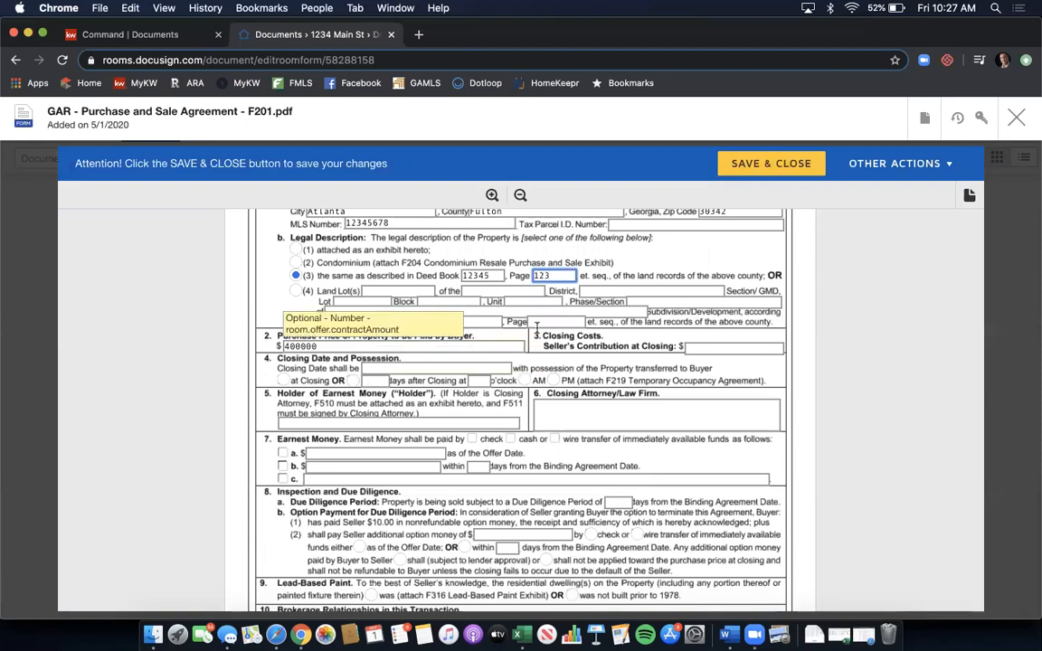
{"action": "left_click", "coordinate": [707, 348]}
{"action": "type", "text": "5000"}
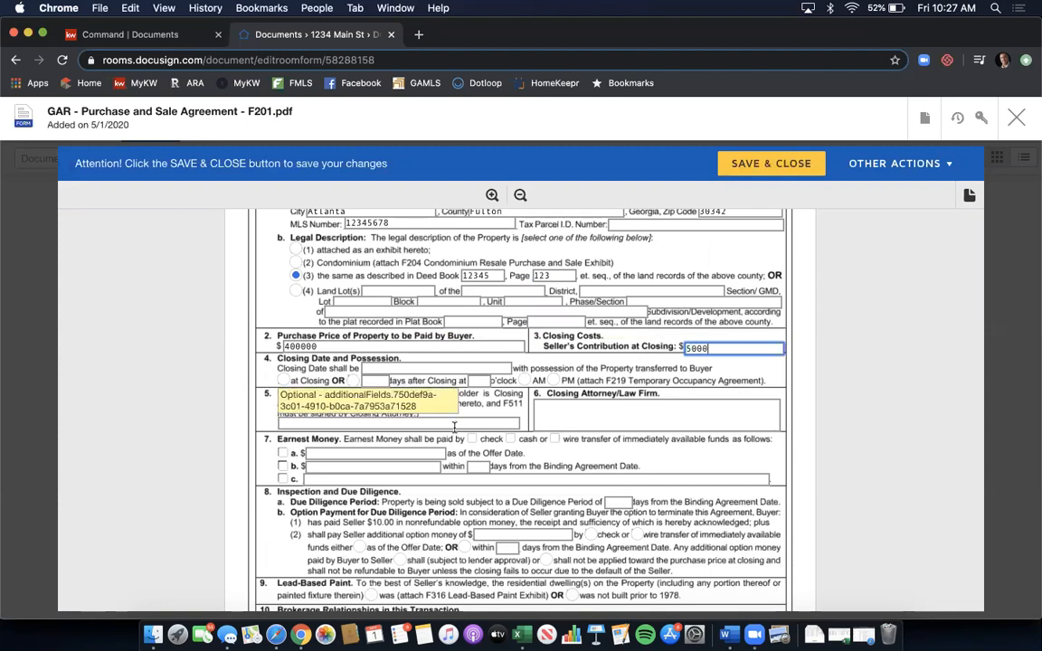
{"action": "left_click", "coordinate": [286, 380]}
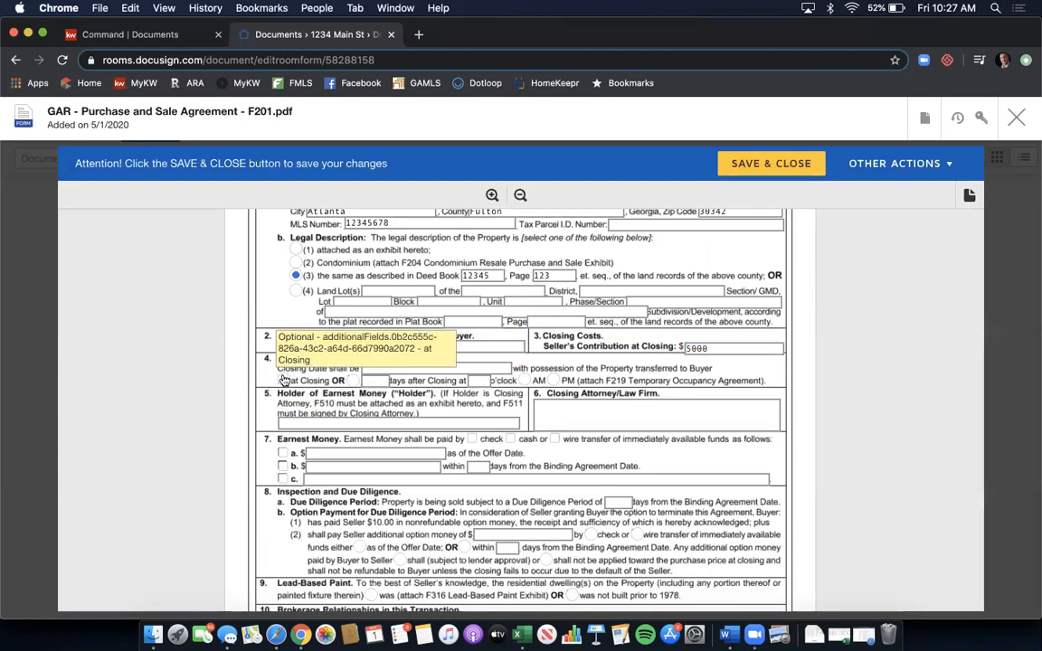
{"action": "left_click", "coordinate": [436, 369]}
{"action": "type", "text": "6/1/2"}
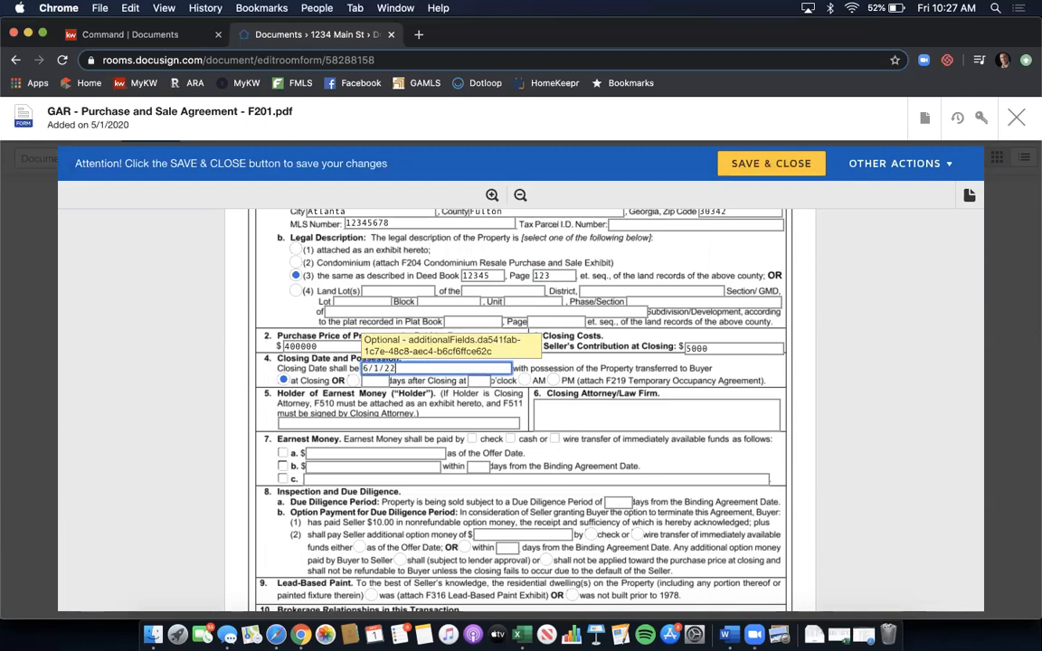
{"action": "type", "text": "020"}
{"action": "left_click", "coordinate": [412, 422]}
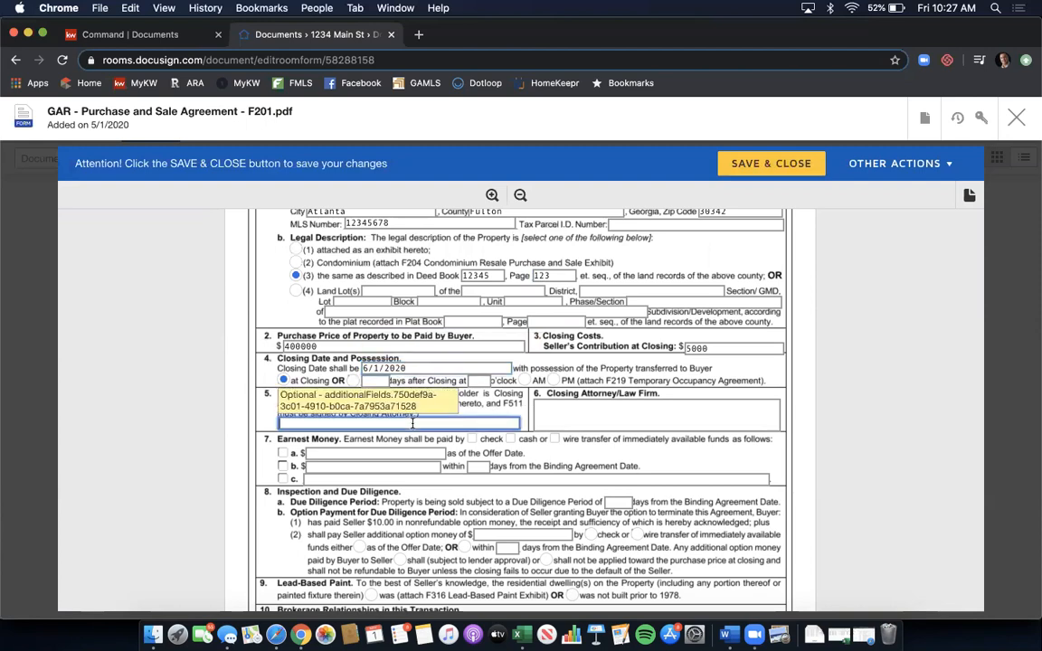
{"action": "type", "text": "KWFA"}
{"action": "left_click", "coordinate": [640, 419]}
{"action": "type", "text": "C"}
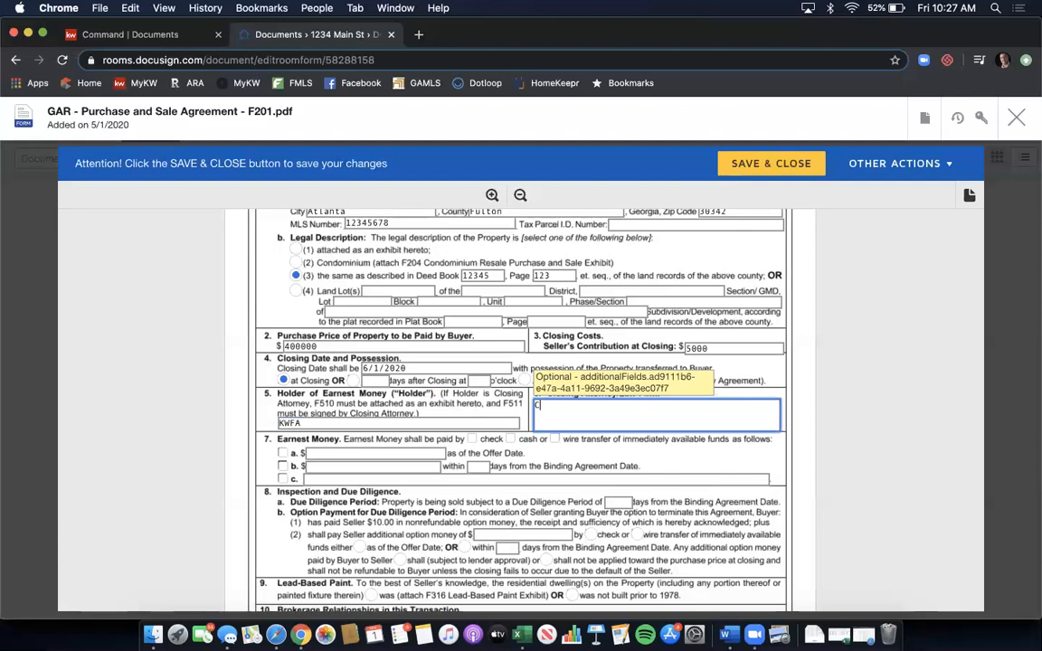
{"action": "type", "text": "ampbell & Brannon - Glenridge office"}
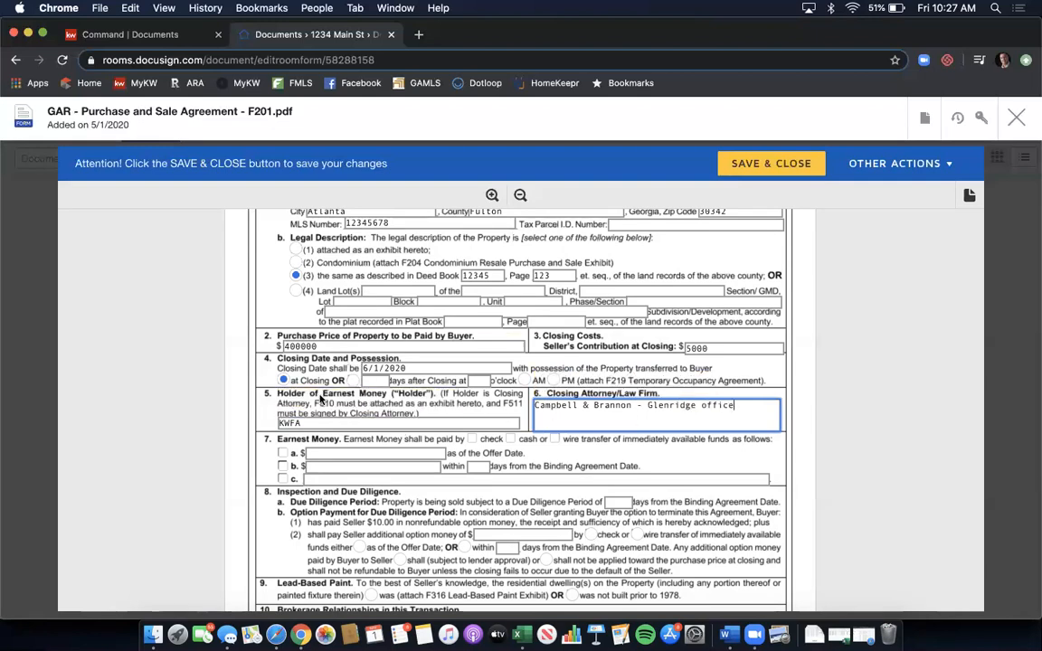
- Select earnest money option b: $3,500 paid within 3 days
{"action": "left_click", "coordinate": [283, 467]}
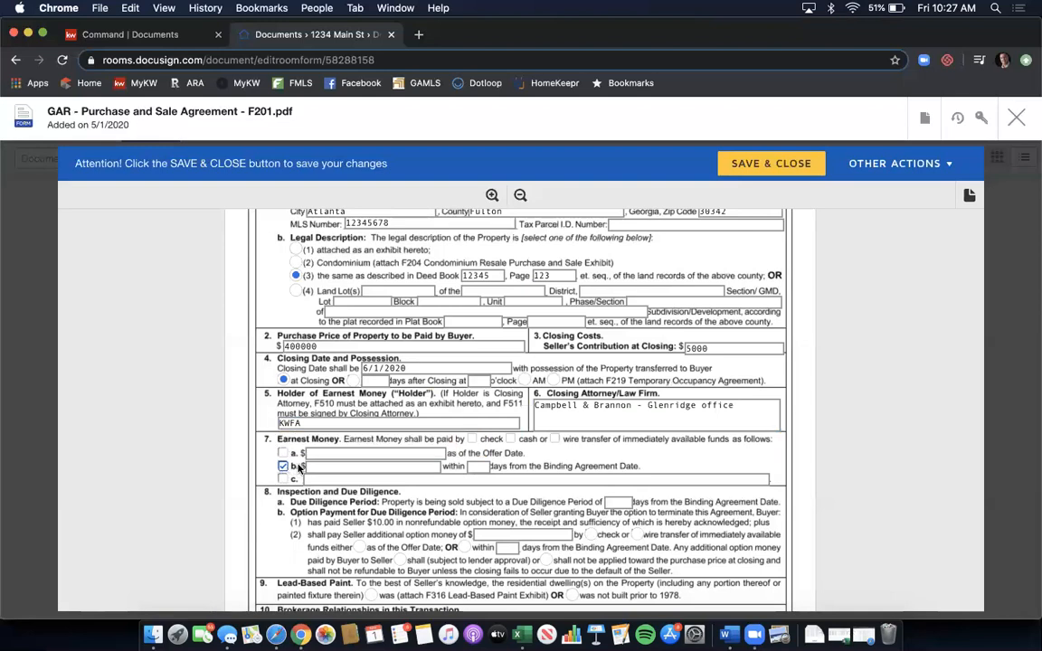
{"action": "left_click", "coordinate": [331, 467]}
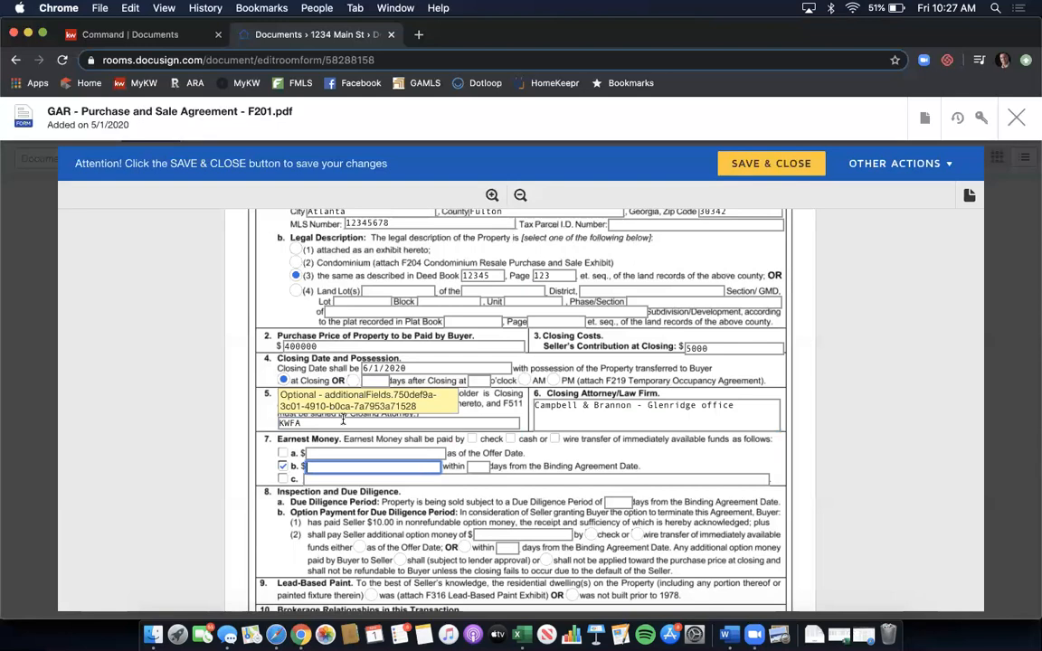
{"action": "type", "text": "3500"}
{"action": "left_click", "coordinate": [475, 465]}
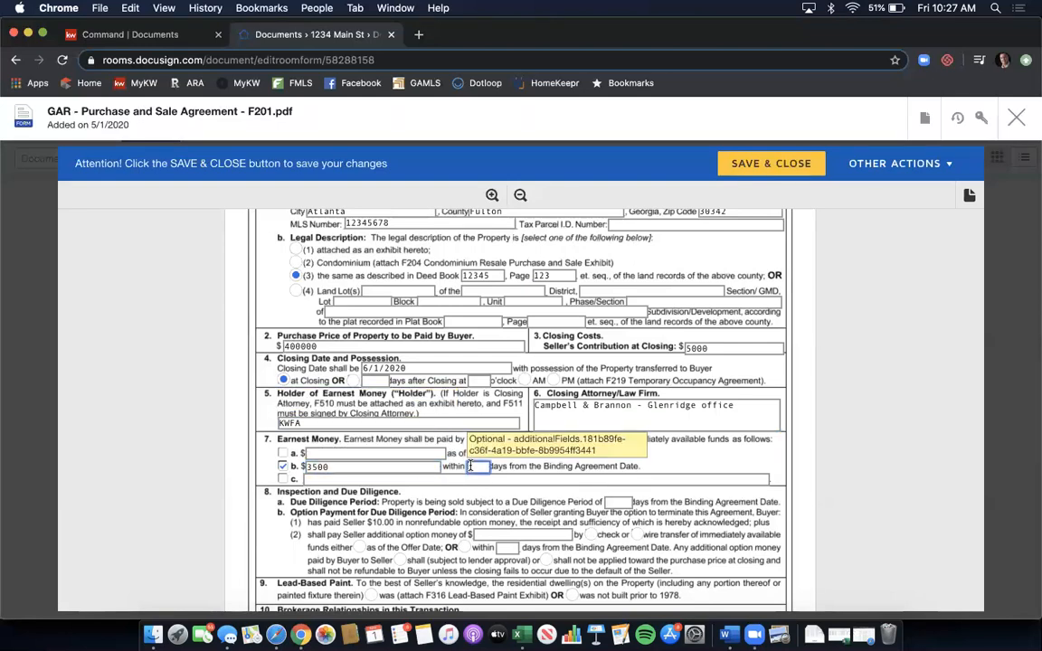
{"action": "type", "text": "3"}
{"action": "left_click", "coordinate": [349, 468]}
{"action": "key", "text": "BackSpace"}
{"action": "key", "text": "BackSpace"}
{"action": "key", "text": "BackSpace"}
{"action": "key", "text": "BackSpace"}
{"action": "type", "text": "3,"}
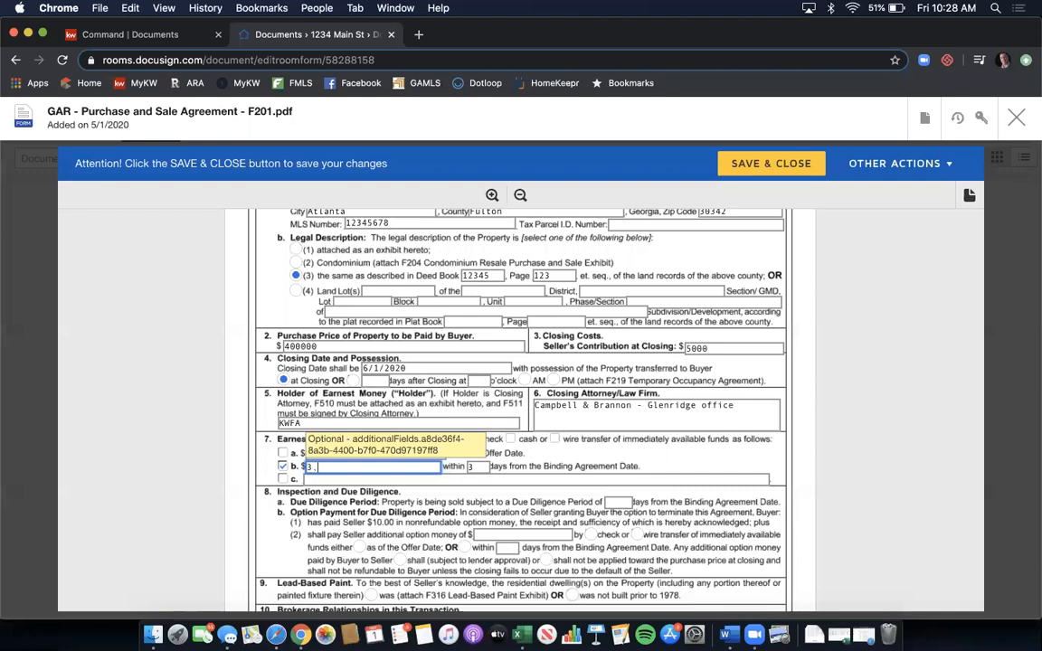
{"action": "type", "text": "500"}
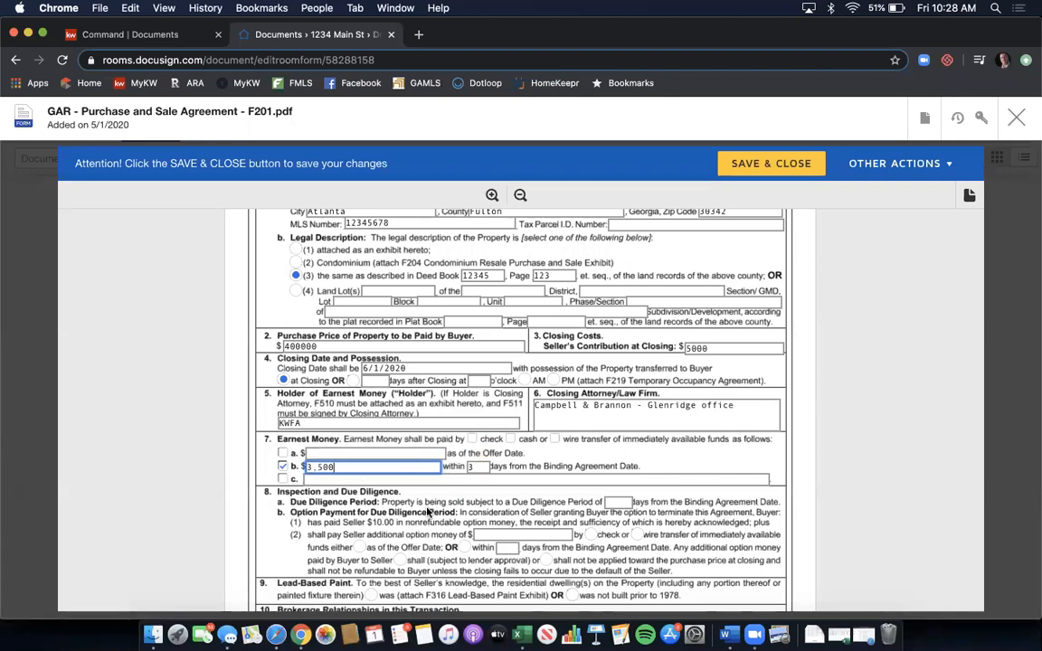
- Reformat the purchase price as 400,000
{"action": "left_click", "coordinate": [312, 347]}
{"action": "key", "text": "BackSpace"}
{"action": "key", "text": "BackSpace"}
{"action": "key", "text": "BackSpace"}
{"action": "type", "text": ",000"}
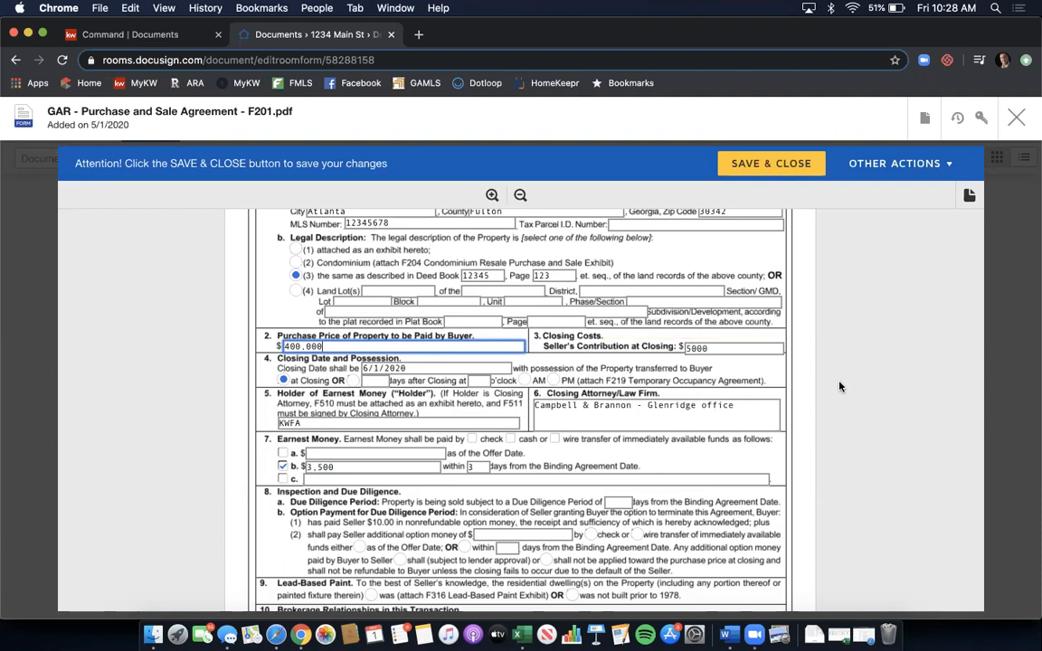
{"action": "scroll", "coordinate": [840, 386], "scroll_direction": "down", "scroll_amount": 5}
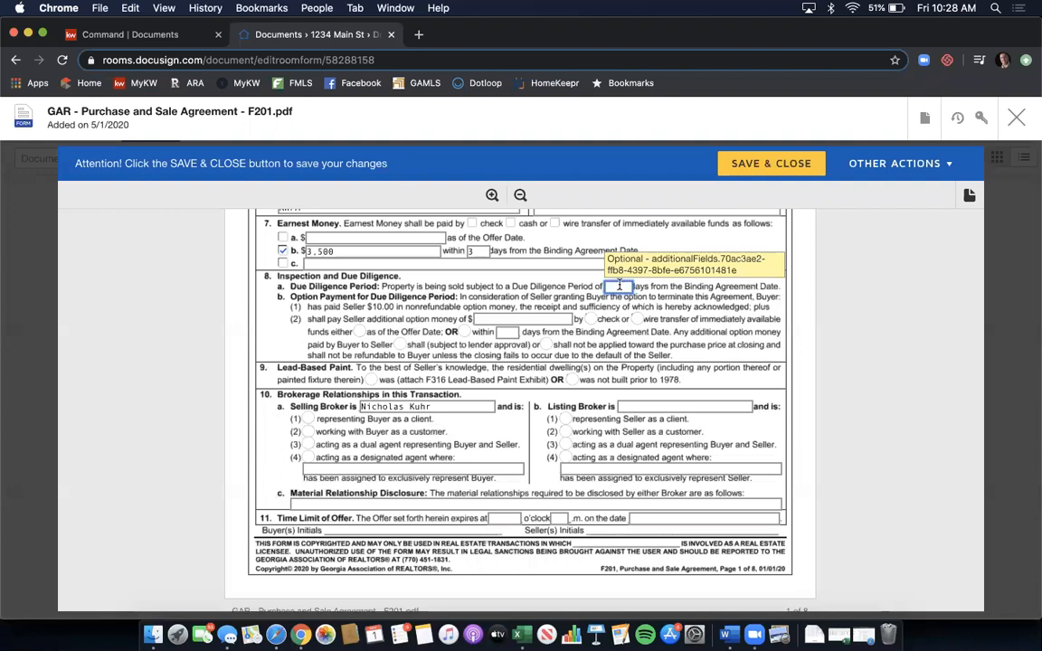
- Enter 10 and mark the Lead-Based Paint Exhibit as attached
{"action": "type", "text": "10"}
{"action": "scroll", "coordinate": [564, 314], "scroll_direction": "down", "scroll_amount": 1}
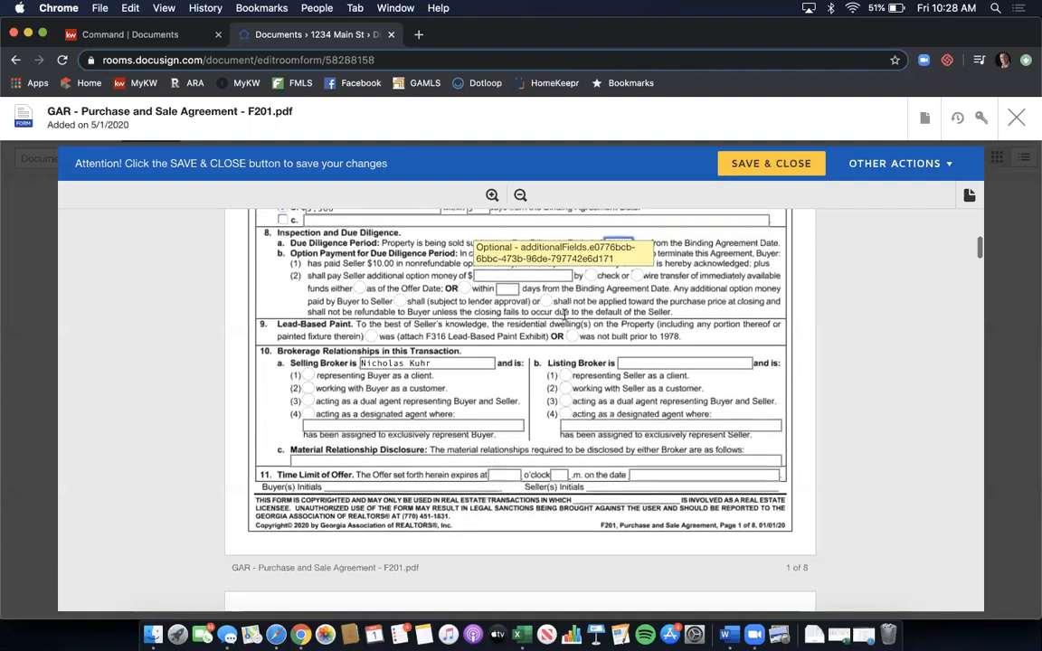
{"action": "left_click", "coordinate": [370, 337]}
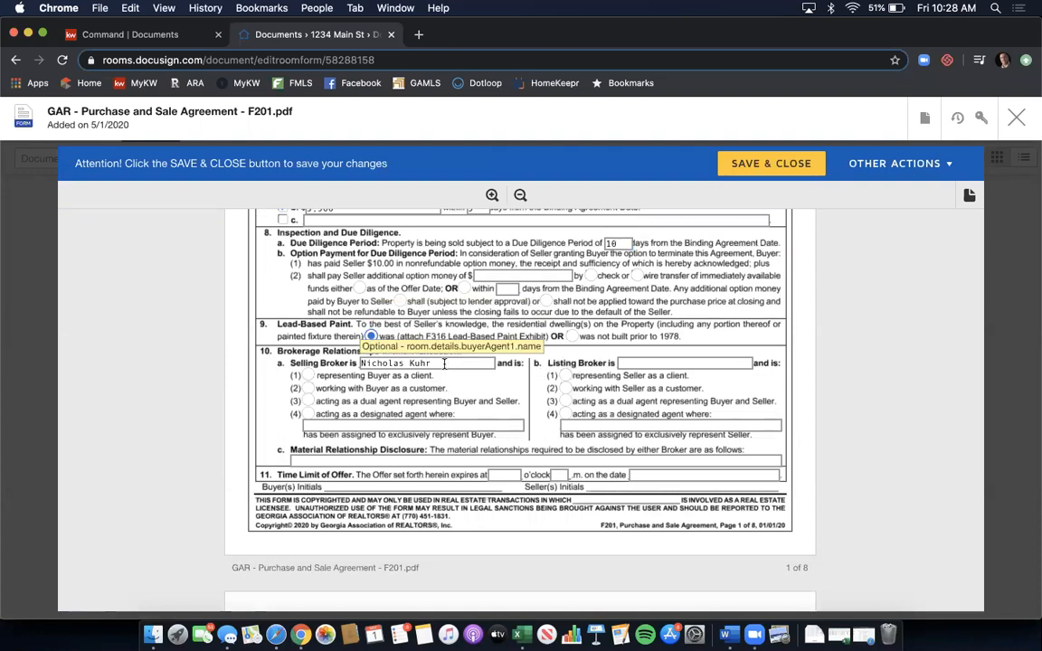
{"action": "scroll", "coordinate": [444, 363], "scroll_direction": "down", "scroll_amount": 1}
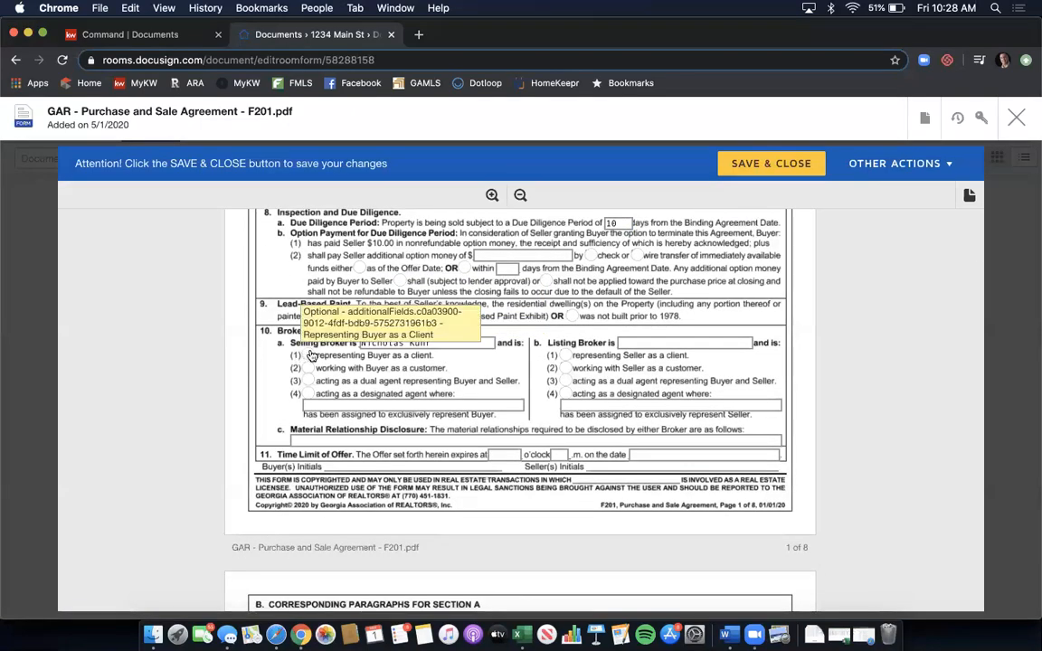
- Set selling broker representing buyer, the named listing broker representing seller, and material relationships N/A
{"action": "left_click", "coordinate": [309, 356]}
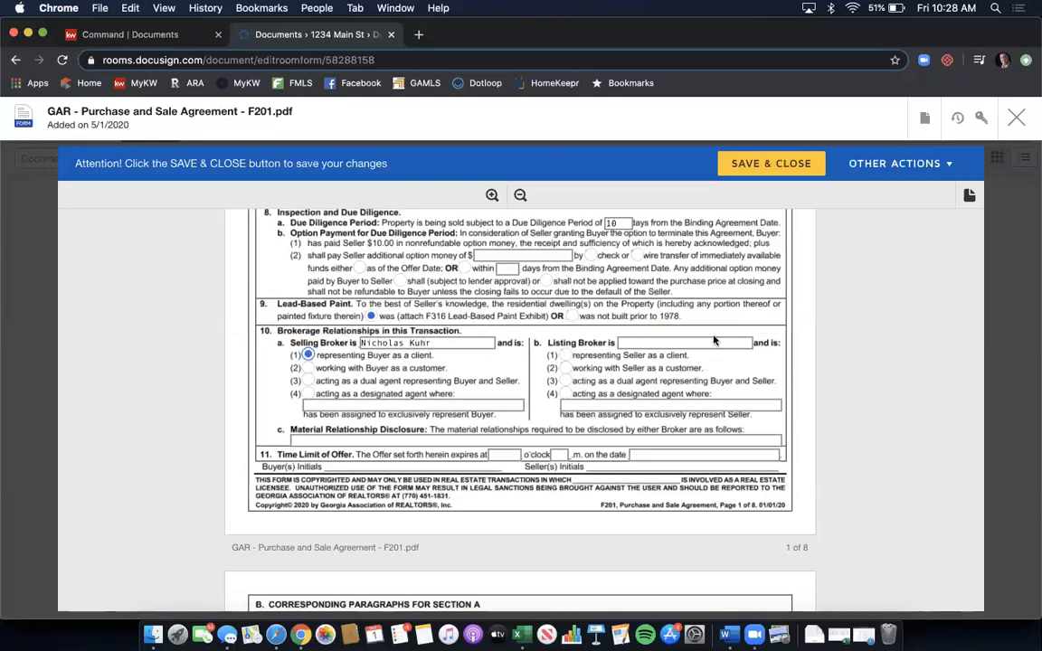
{"action": "left_click", "coordinate": [700, 344]}
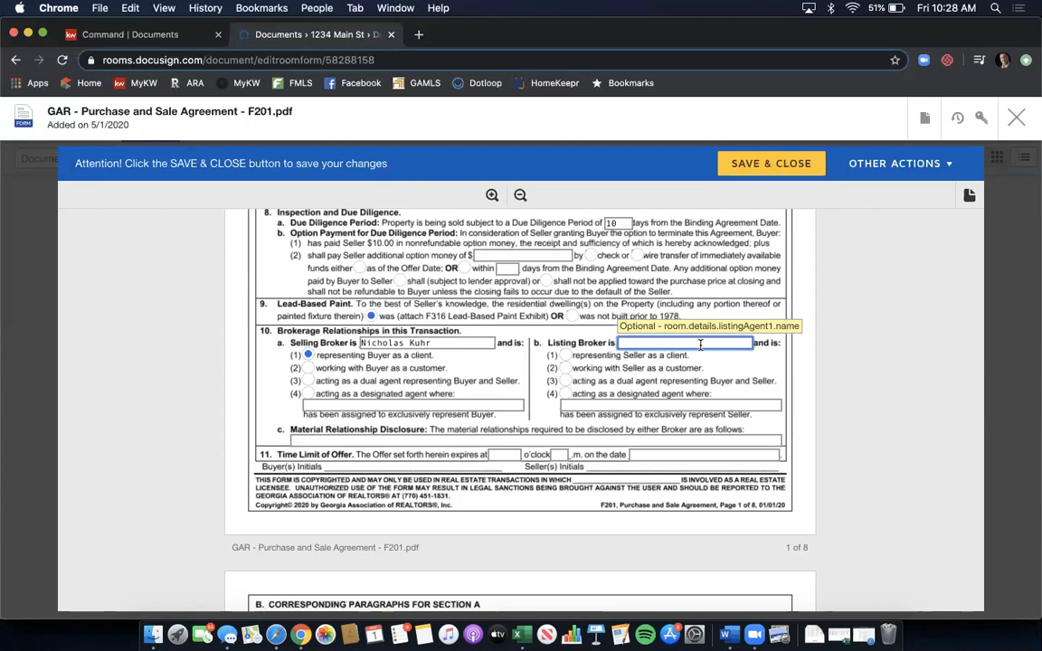
{"action": "type", "text": "Harry Norman"}
{"action": "left_click", "coordinate": [564, 355]}
{"action": "left_click", "coordinate": [294, 441]}
{"action": "type", "text": "N/A"}
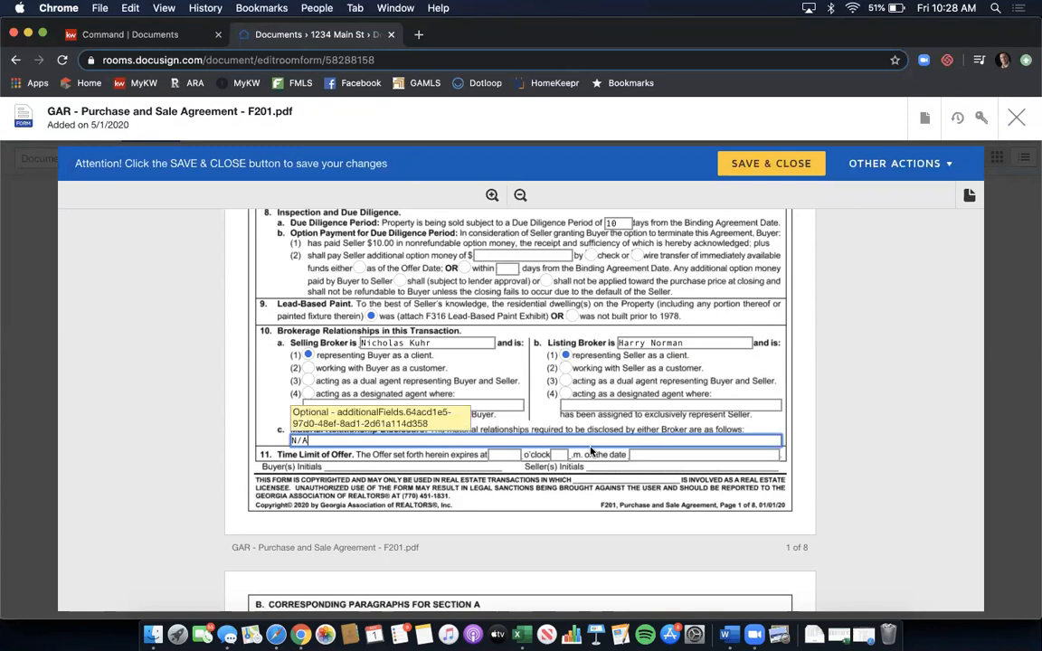
- Make the offer expire at 5 o'clock p.m. on 5/2/2020
{"action": "key", "text": "Tab"}
{"action": "type", "text": "5"}
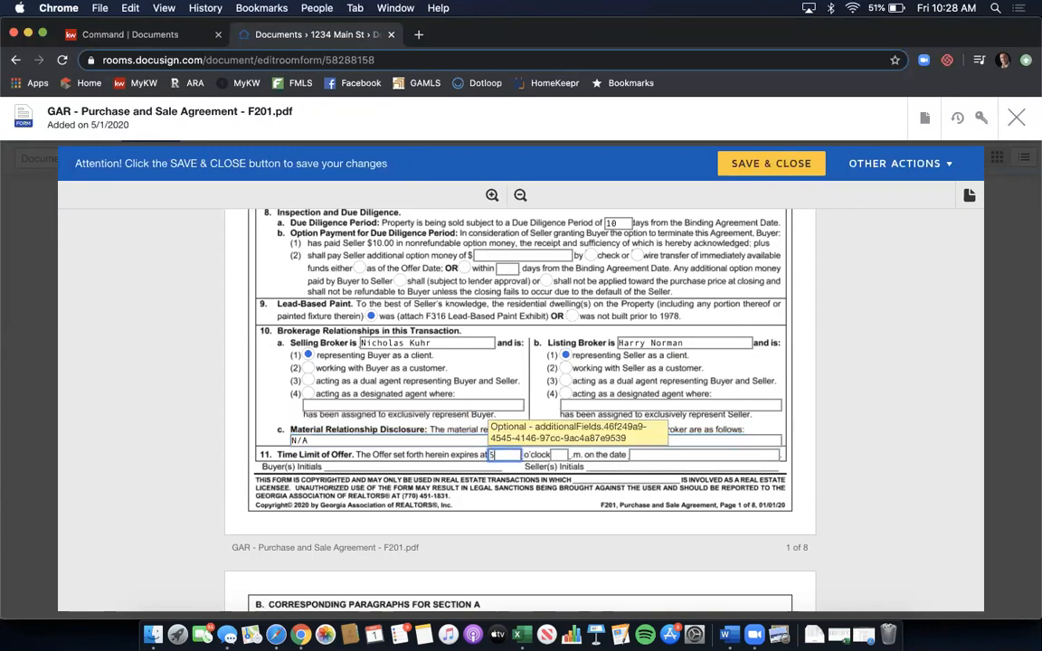
{"action": "key", "text": "Tab"}
{"action": "type", "text": "p"}
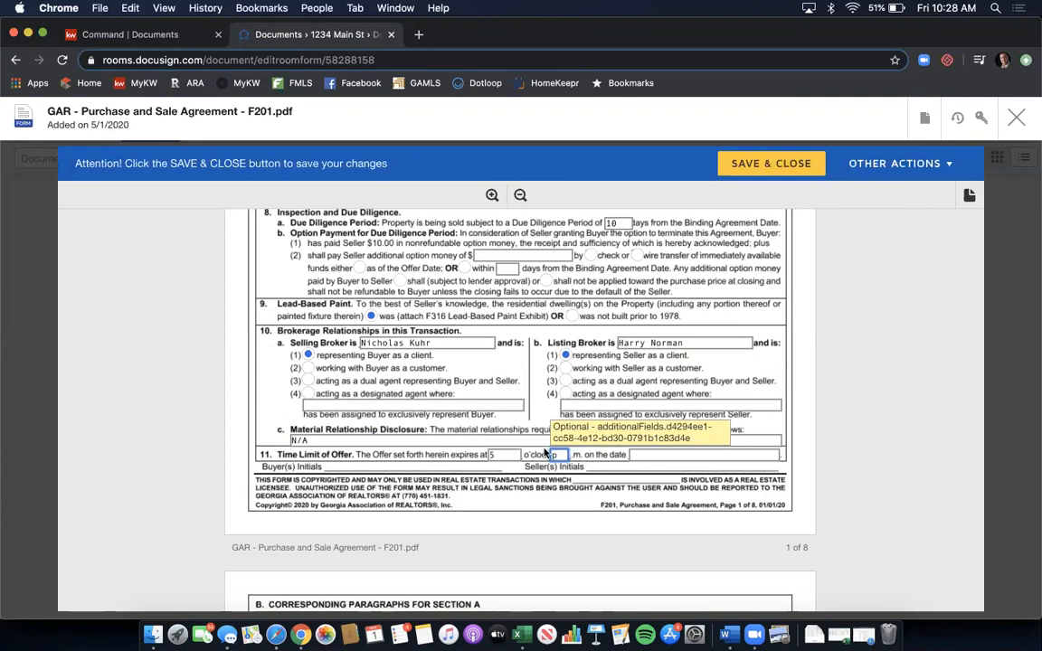
{"action": "key", "text": "Tab"}
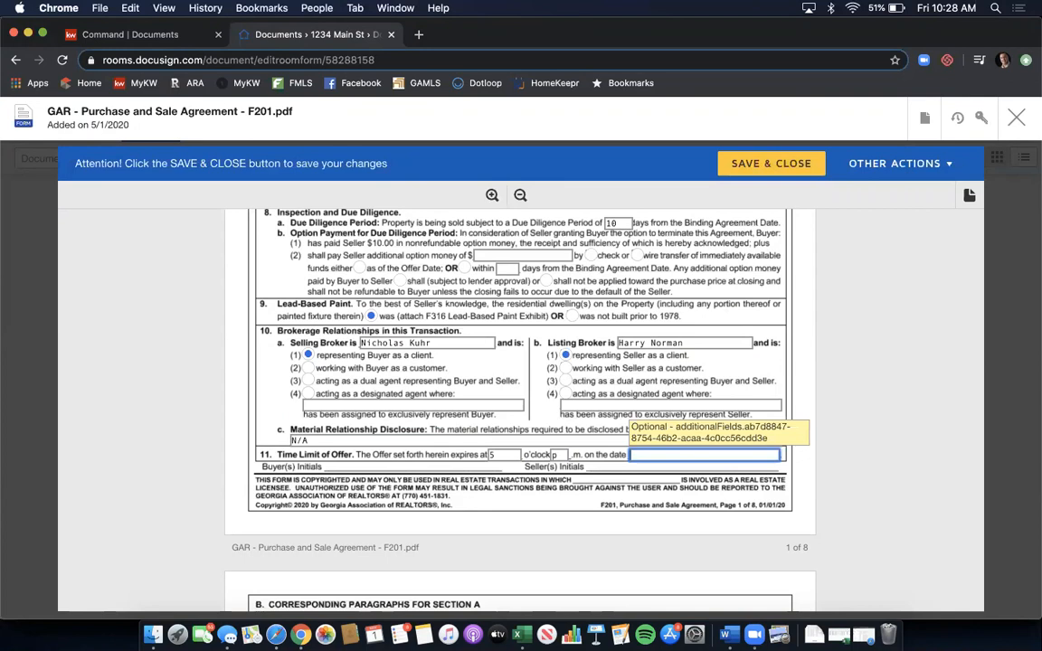
{"action": "type", "text": "5/2/2020"}
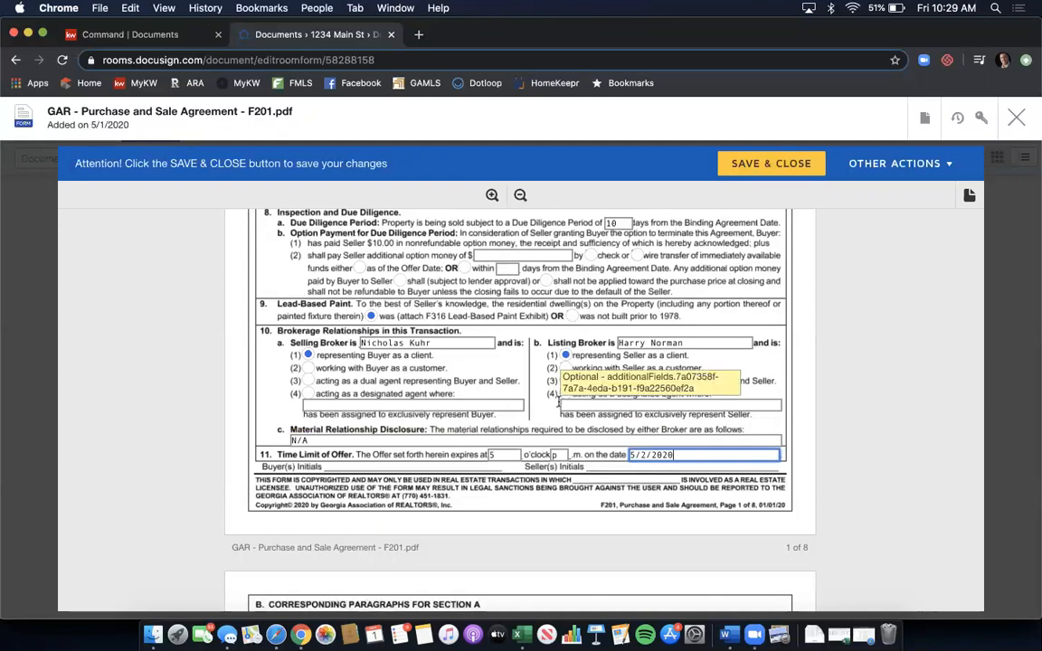
{"action": "scroll", "coordinate": [588, 407], "scroll_direction": "down", "scroll_amount": 1}
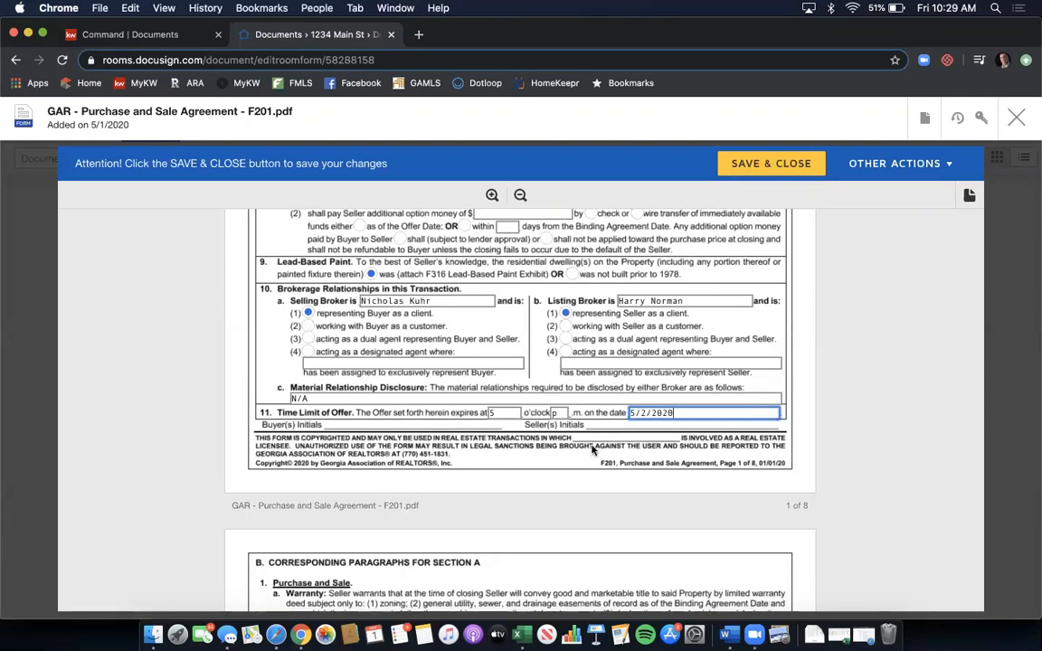
- Scroll down to section 8 Exhibits and Addenda on page 7
{"action": "scroll", "coordinate": [571, 347], "scroll_direction": "down", "scroll_amount": 3}
{"action": "scroll", "coordinate": [571, 348], "scroll_direction": "down", "scroll_amount": 10}
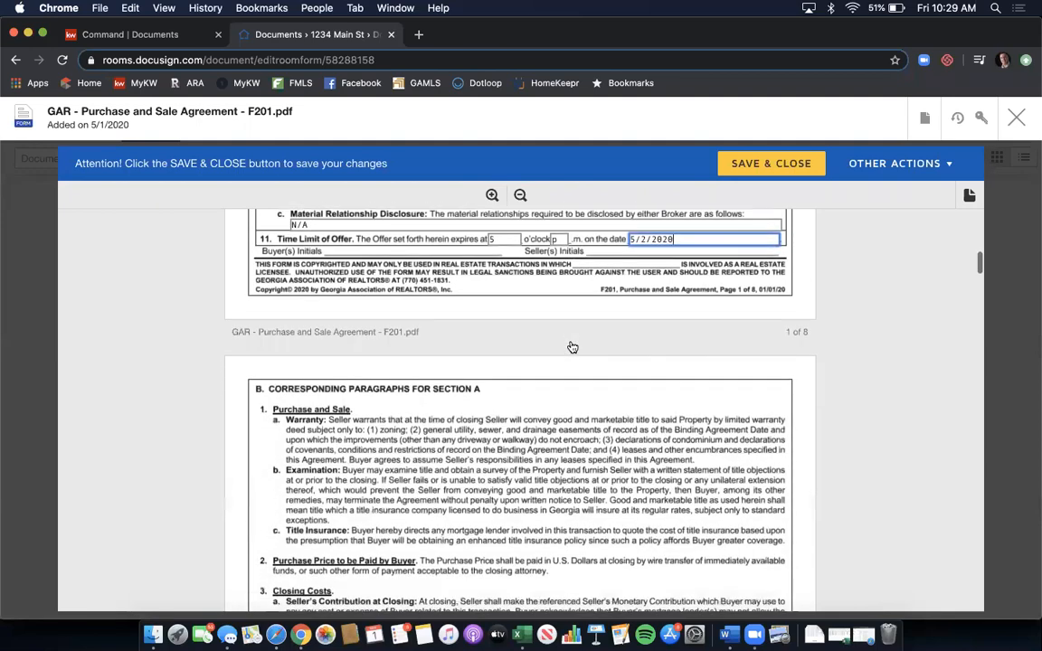
{"action": "scroll", "coordinate": [572, 347], "scroll_direction": "down", "scroll_amount": 9}
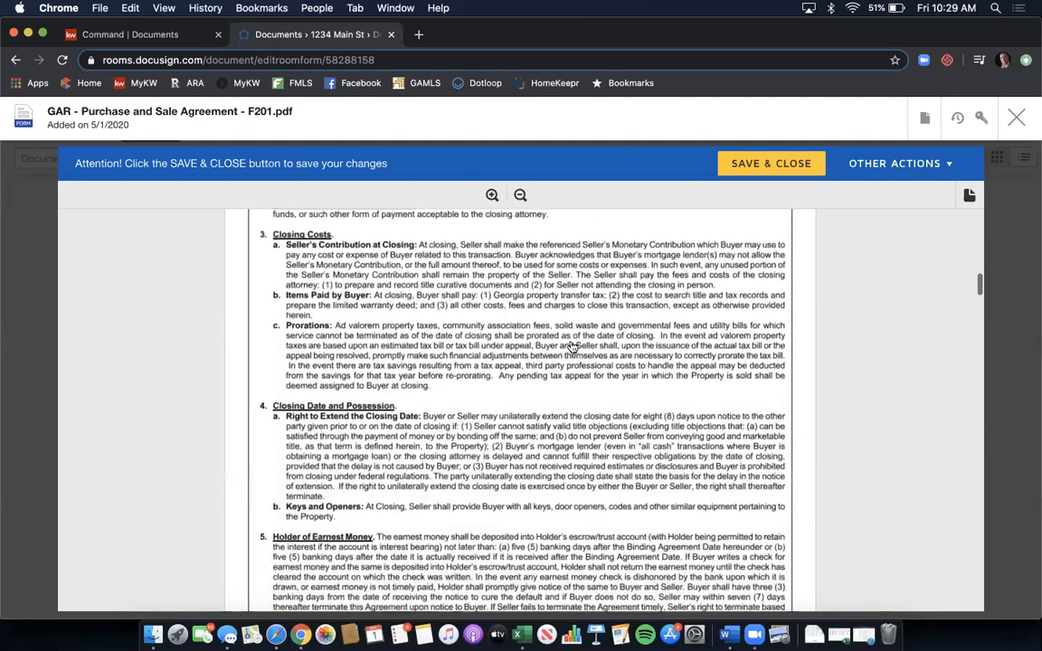
{"action": "scroll", "coordinate": [572, 347], "scroll_direction": "down", "scroll_amount": 13}
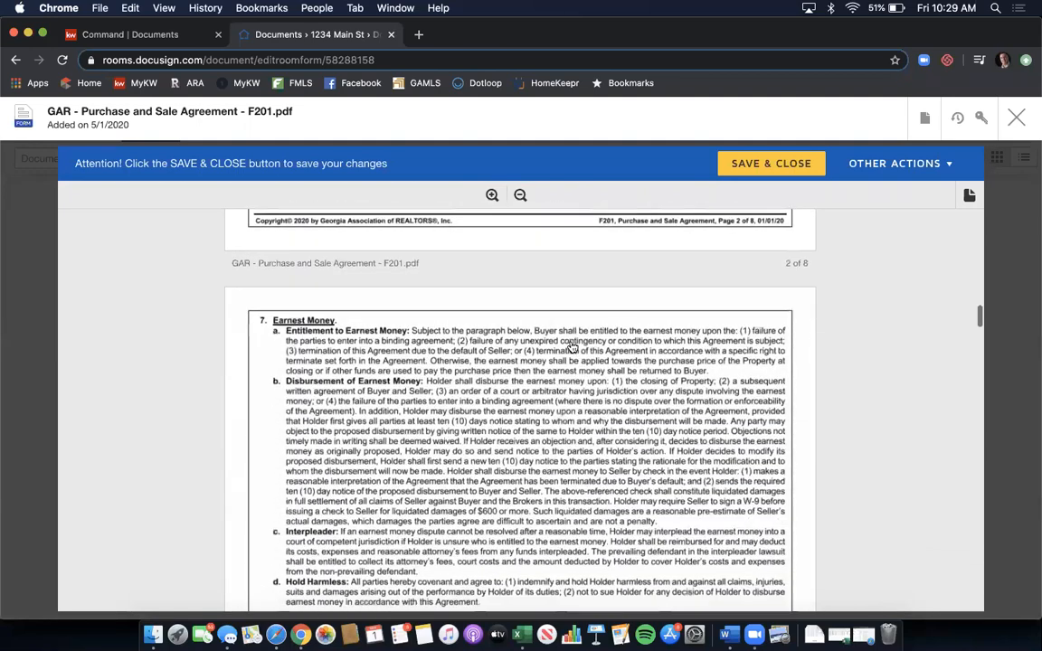
{"action": "scroll", "coordinate": [572, 348], "scroll_direction": "down", "scroll_amount": 12}
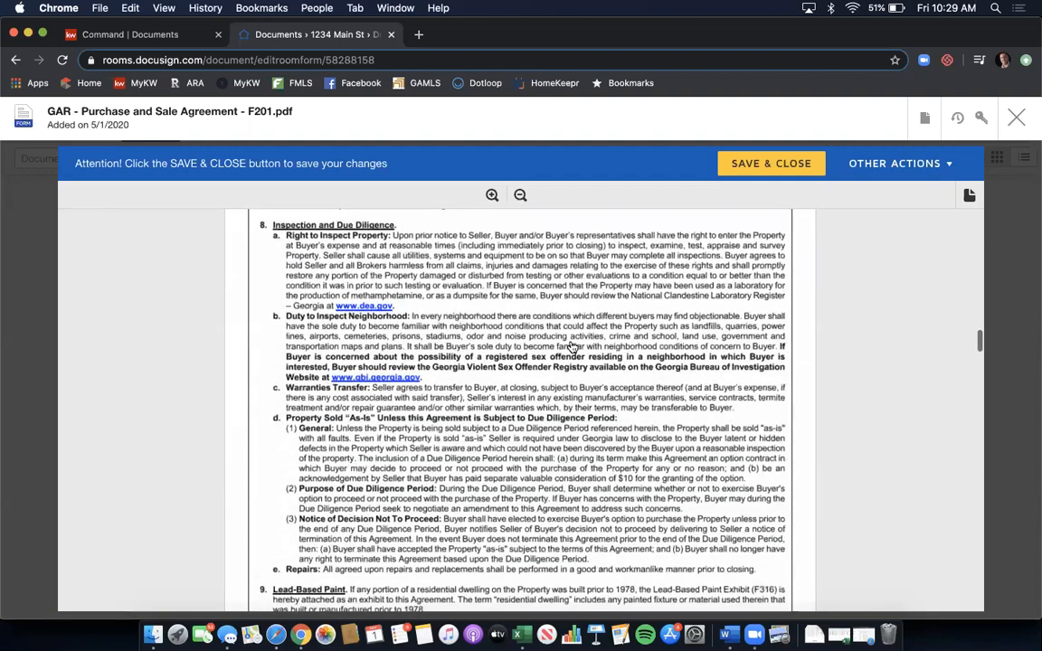
{"action": "scroll", "coordinate": [571, 347], "scroll_direction": "down", "scroll_amount": 15}
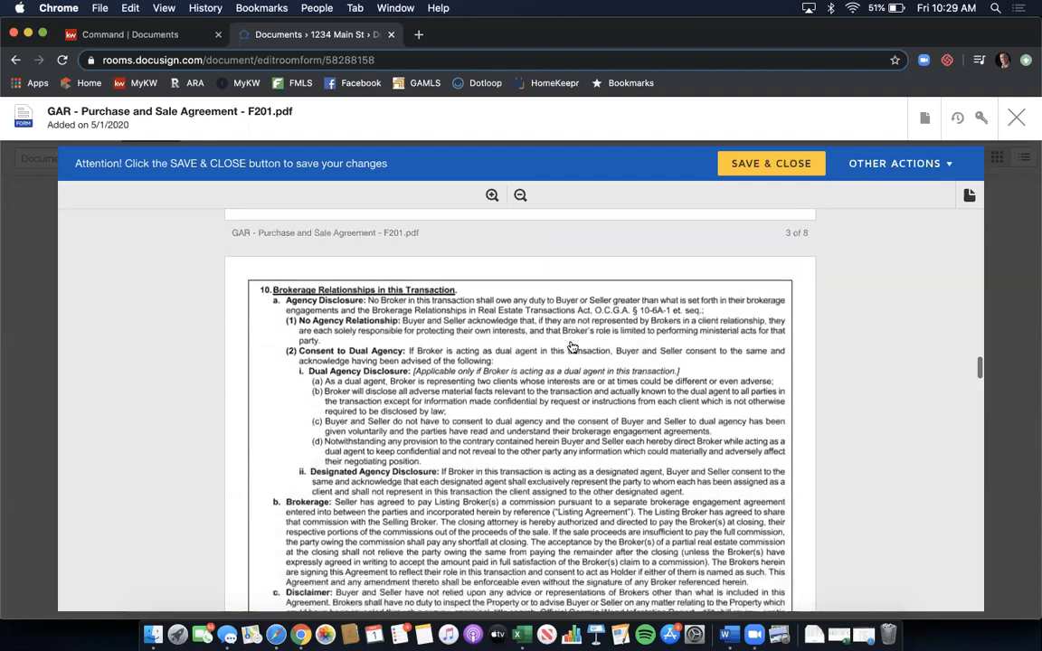
{"action": "scroll", "coordinate": [572, 348], "scroll_direction": "down", "scroll_amount": 15}
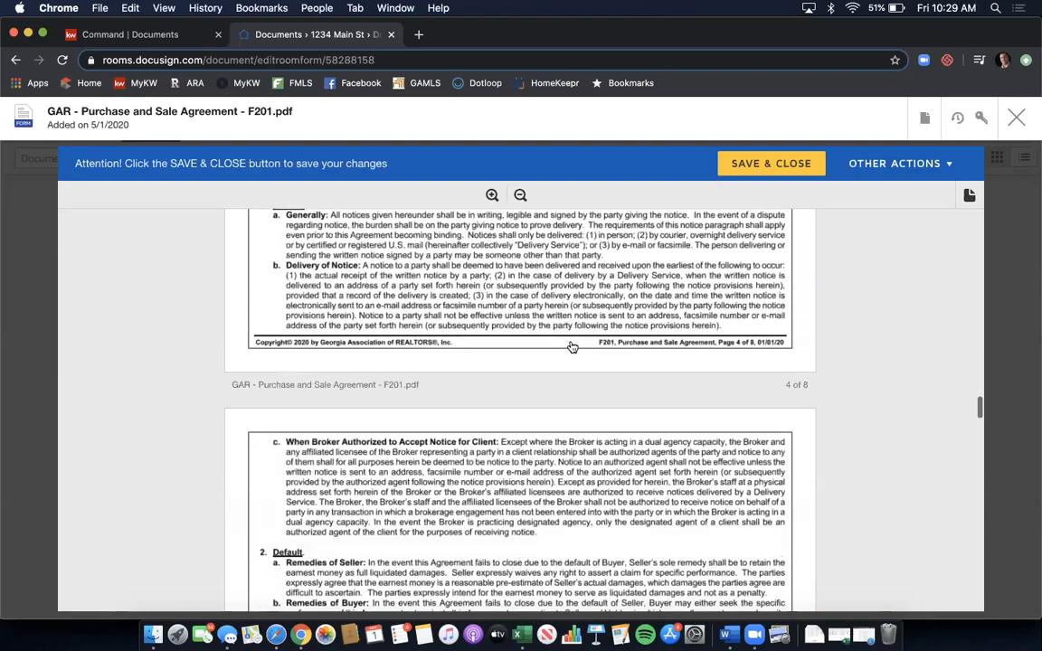
{"action": "scroll", "coordinate": [571, 348], "scroll_direction": "down", "scroll_amount": 15}
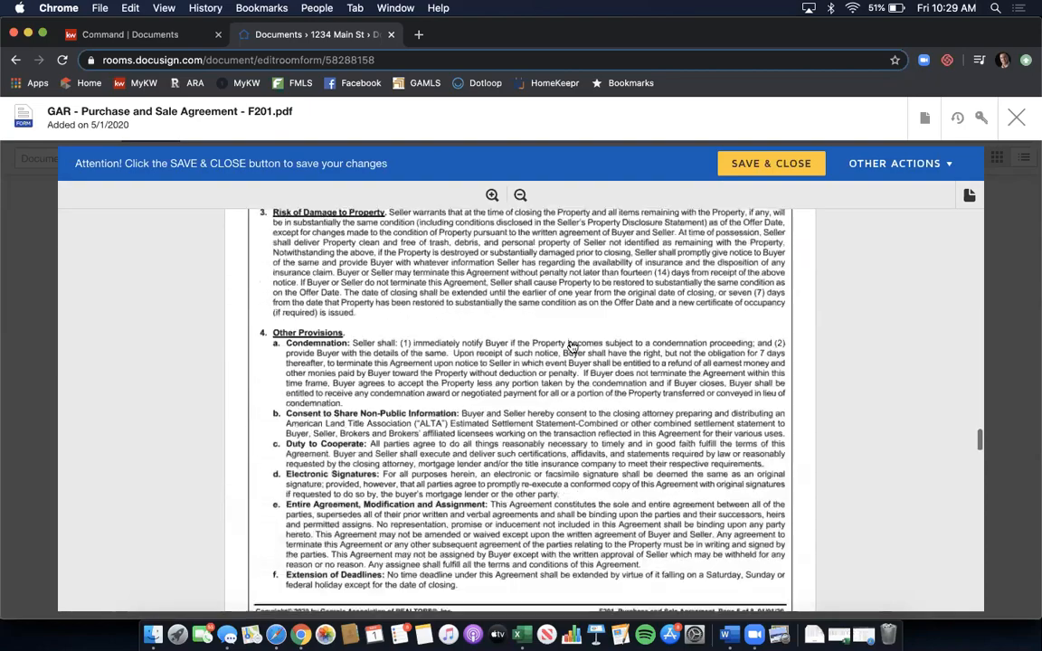
{"action": "scroll", "coordinate": [571, 347], "scroll_direction": "down", "scroll_amount": 15}
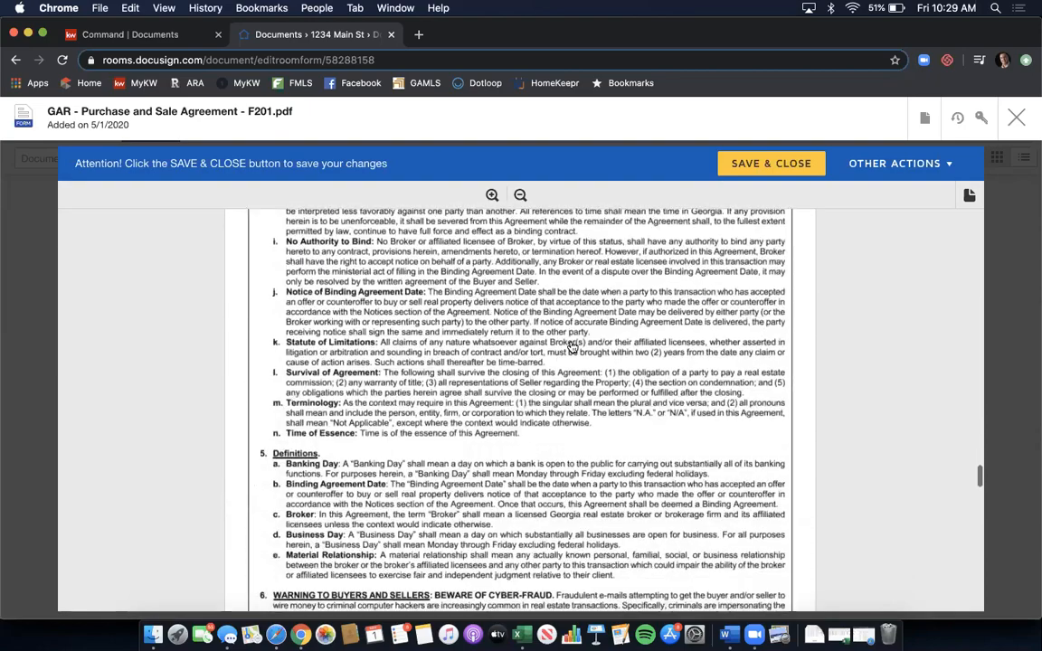
{"action": "scroll", "coordinate": [571, 347], "scroll_direction": "down", "scroll_amount": 10}
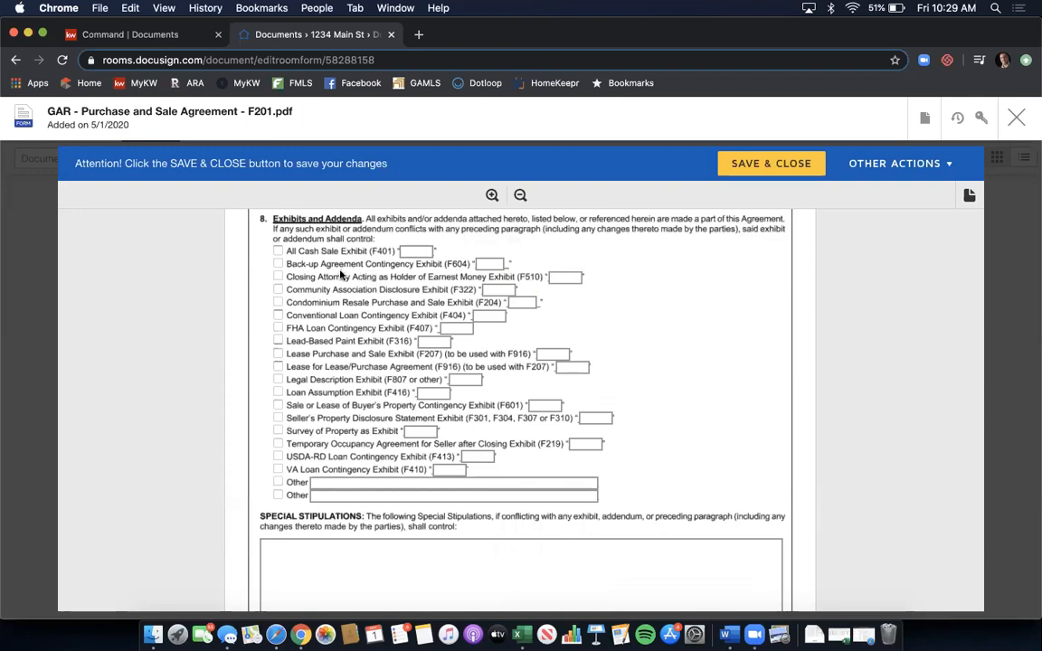
- Check the F404 Conventional Loan Contingency Exhibit as 'A' and Seller's Property Disclosure Statement as 'B'
{"action": "left_click", "coordinate": [278, 315]}
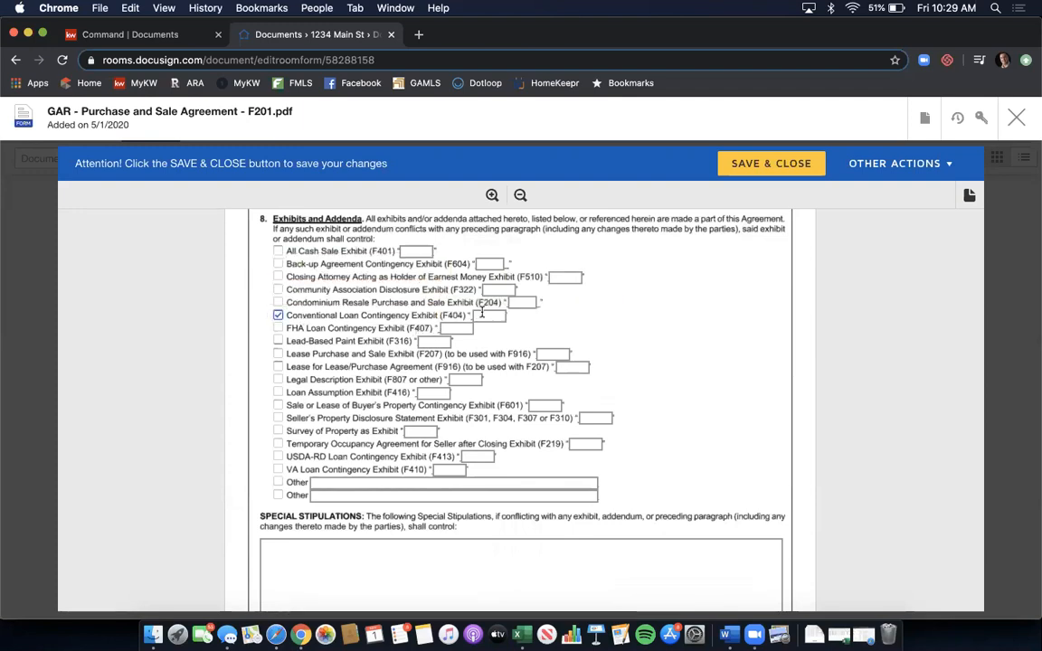
{"action": "left_click", "coordinate": [487, 314]}
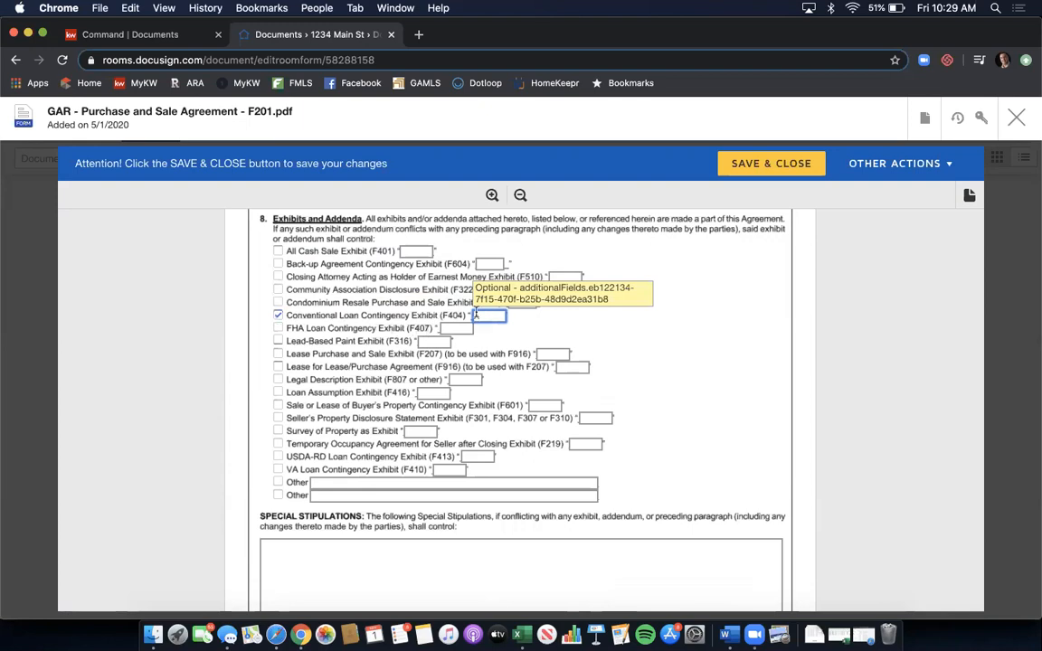
{"action": "type", "text": "A"}
{"action": "left_click", "coordinate": [278, 418]}
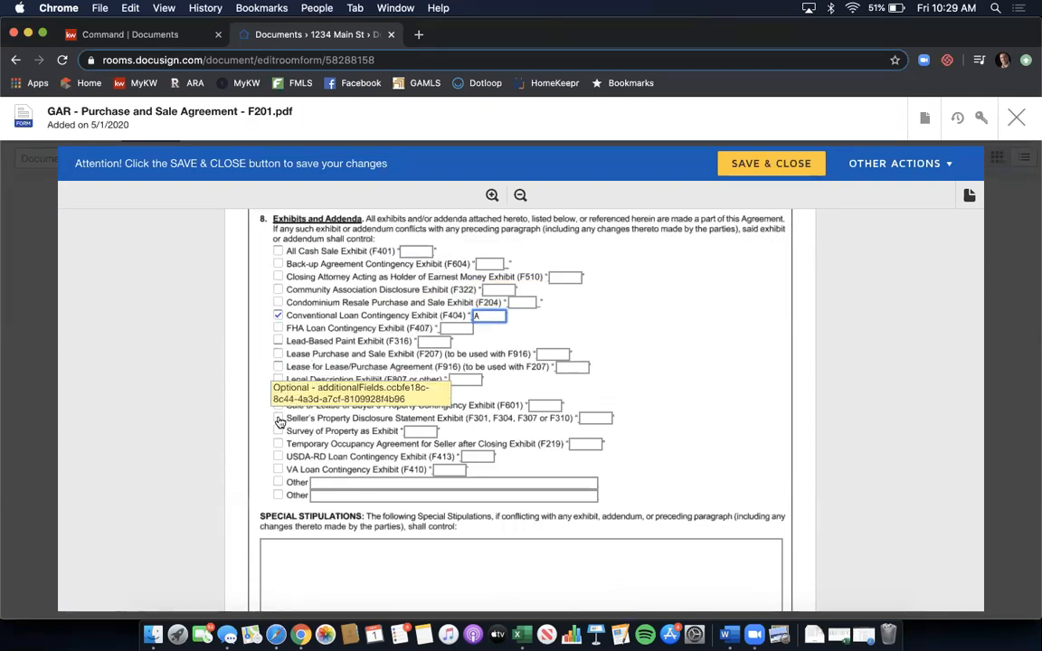
{"action": "left_click", "coordinate": [596, 418]}
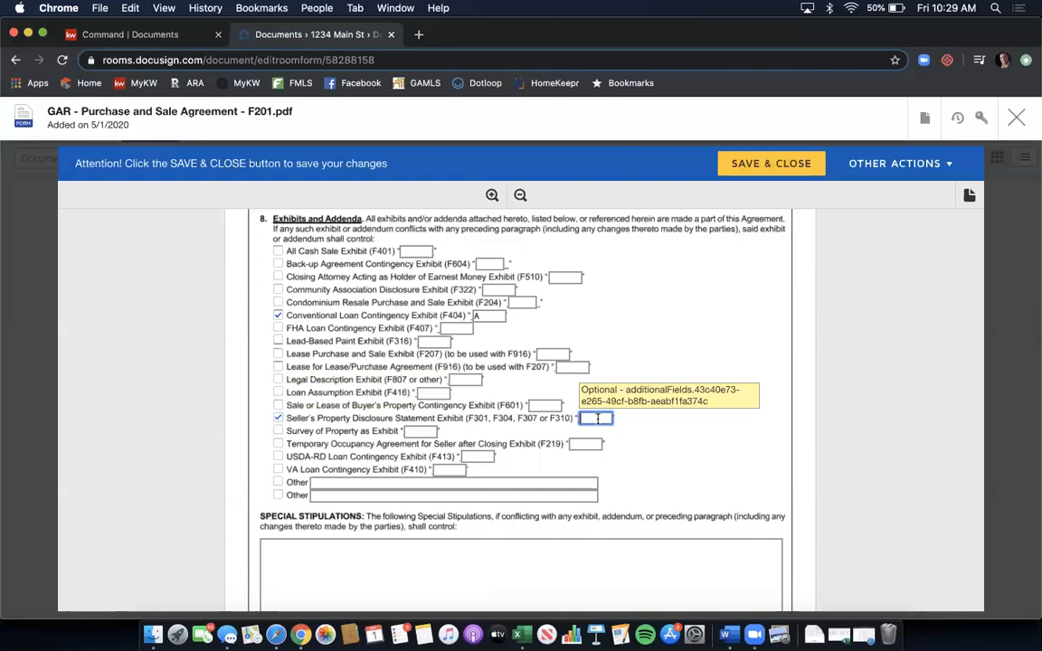
{"action": "type", "text": "B"}
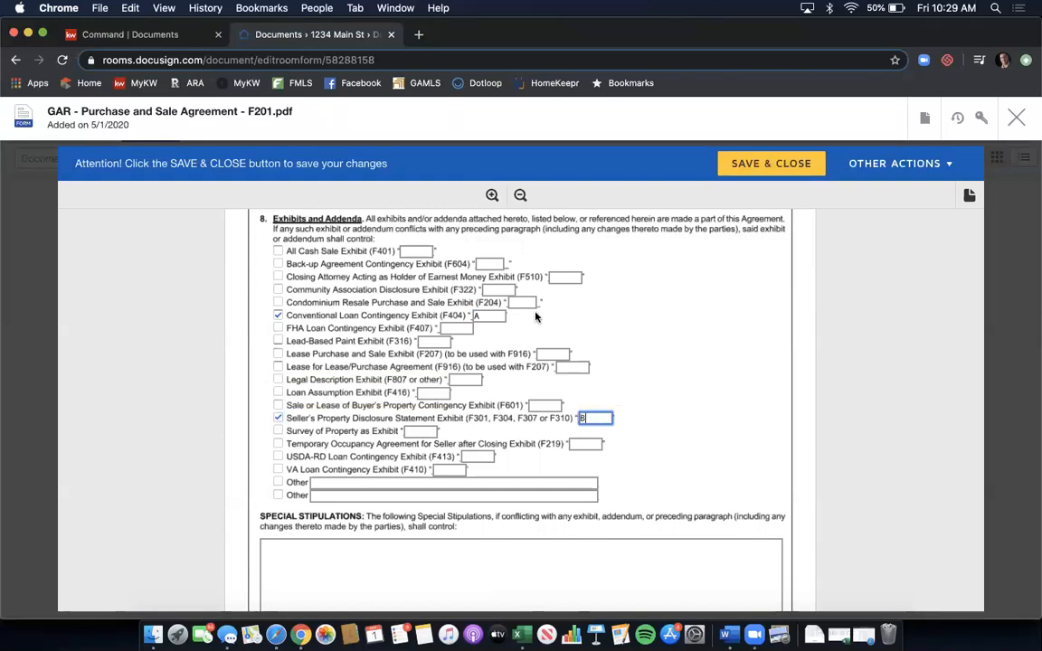
- Write two stipulations: Sellers professionally clean before closing; Seller provides SPD within 24 hours of binding date
{"action": "scroll", "coordinate": [380, 452], "scroll_direction": "down", "scroll_amount": 2}
{"action": "left_click", "coordinate": [369, 487]}
{"action": "type", "text": "Sellers to have property professionally clean "}
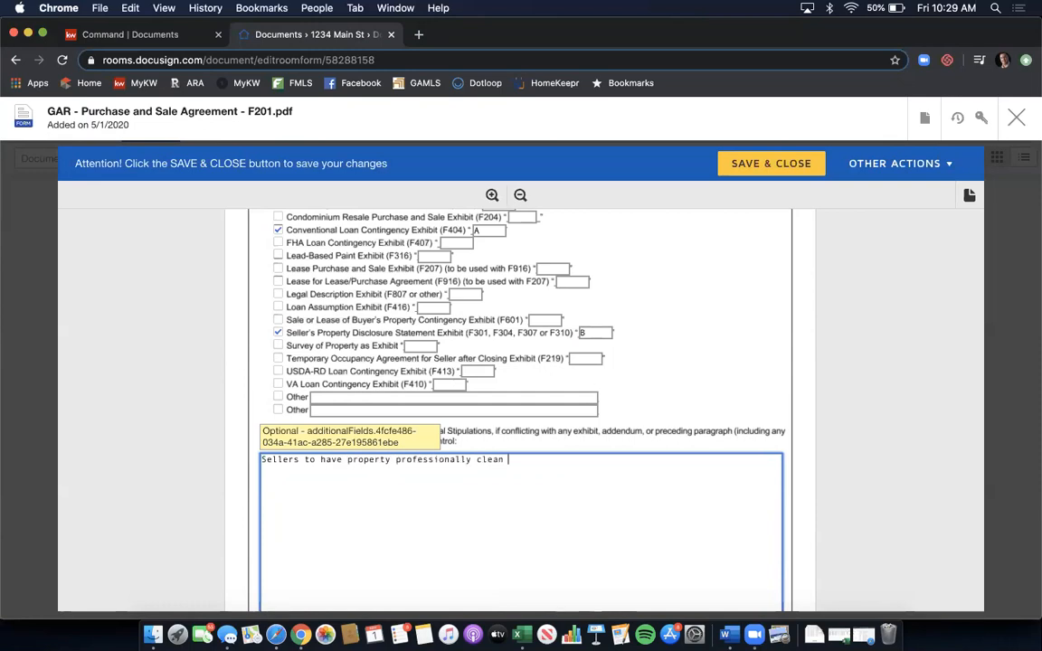
{"action": "type", "text": "upon moving out before "}
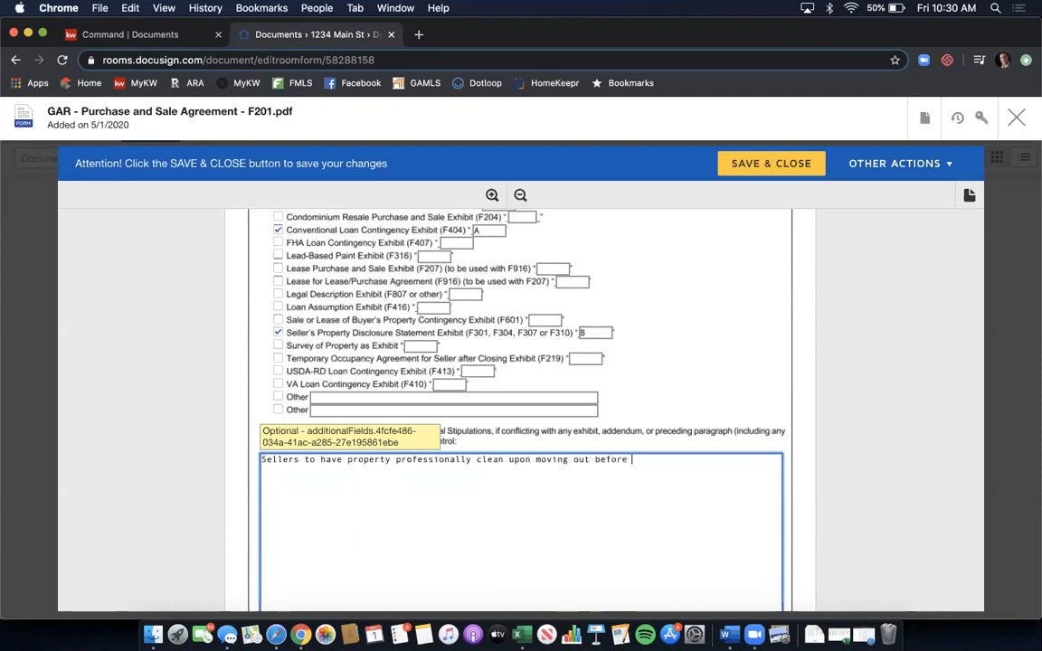
{"action": "type", "text": "closing."}
{"action": "key", "text": "Return"}
{"action": "key", "text": "Return"}
{"action": "type", "text": "Seller to provide S"}
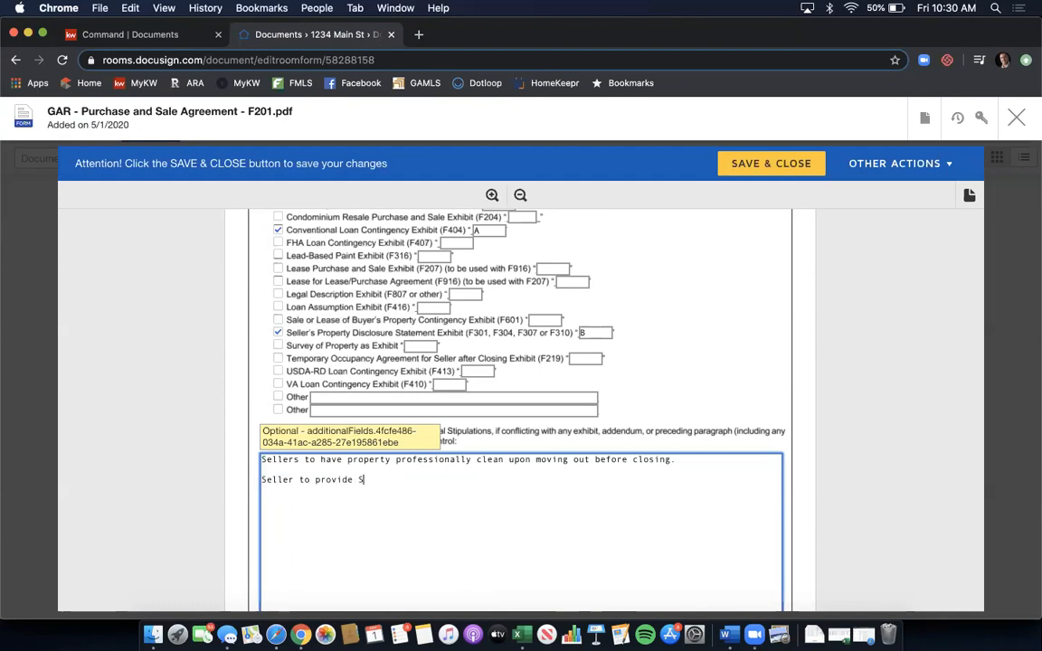
{"action": "type", "text": "PD within 24 hours of bin"}
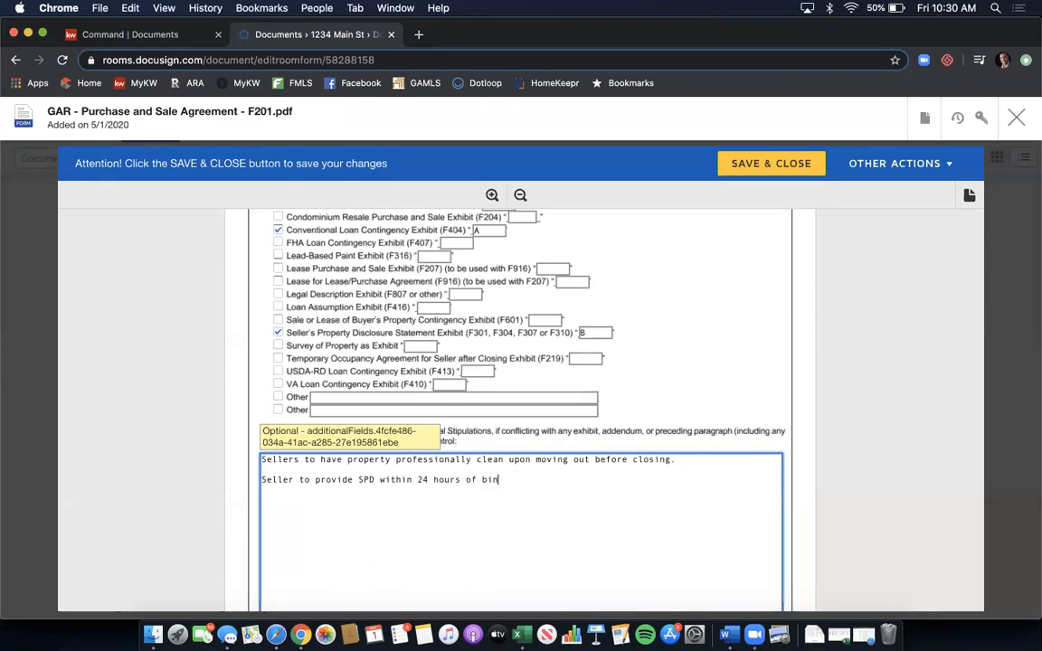
{"action": "type", "text": "ding contract date."}
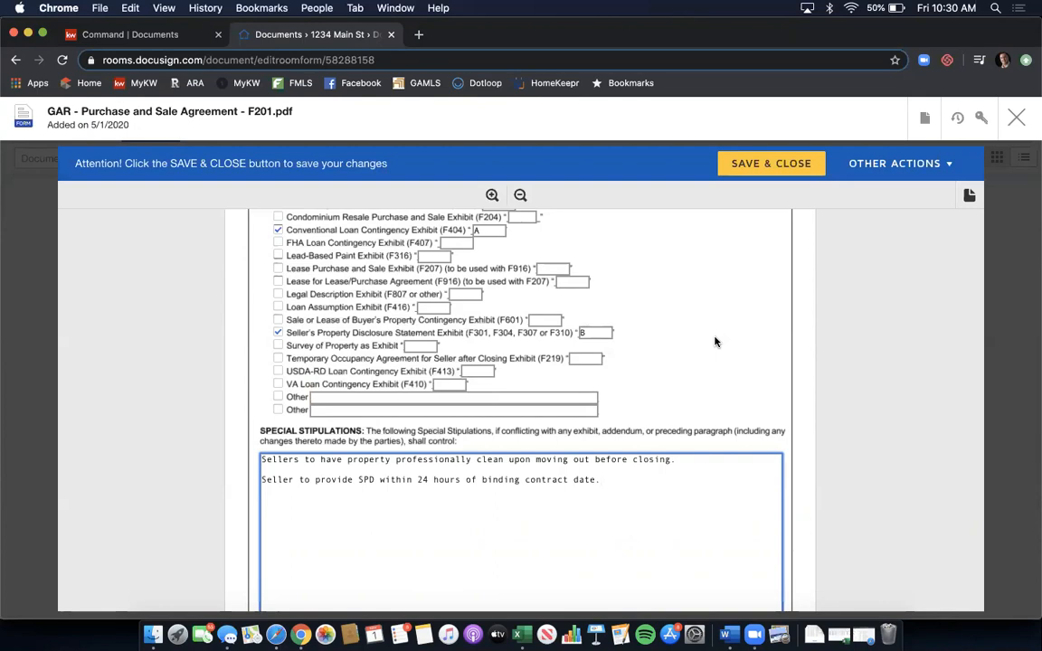
- Scroll past page 7 down to the page 8 Buyer/Seller Acceptance and Contact Information section
{"action": "scroll", "coordinate": [787, 336], "scroll_direction": "down", "scroll_amount": 5}
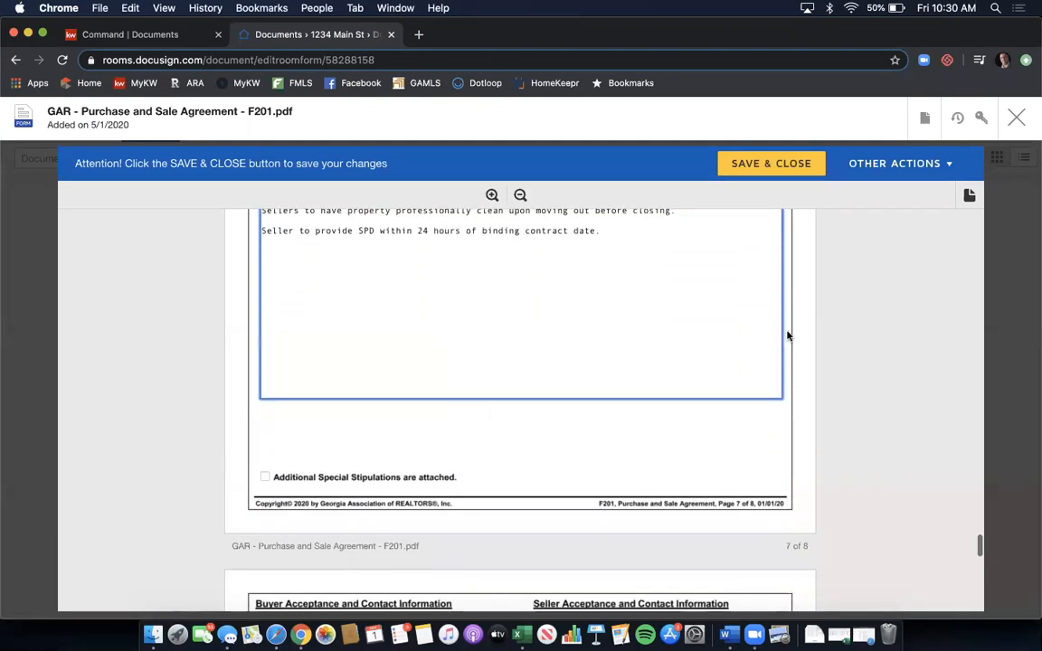
{"action": "scroll", "coordinate": [816, 284], "scroll_direction": "down", "scroll_amount": 3}
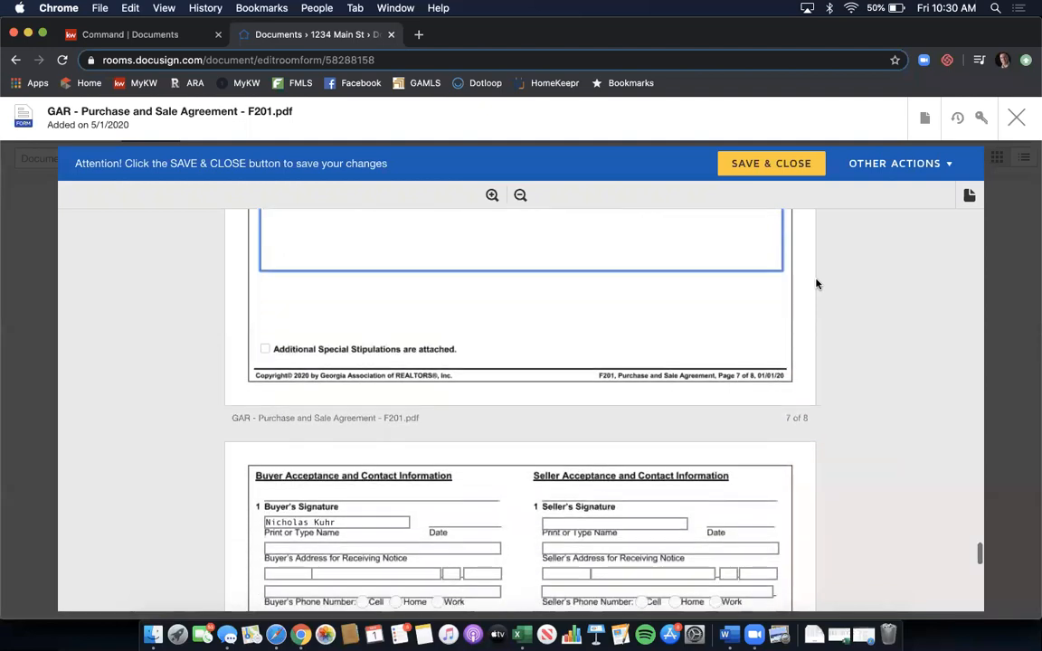
{"action": "scroll", "coordinate": [816, 284], "scroll_direction": "down", "scroll_amount": 3}
{"action": "scroll", "coordinate": [816, 284], "scroll_direction": "down", "scroll_amount": 2}
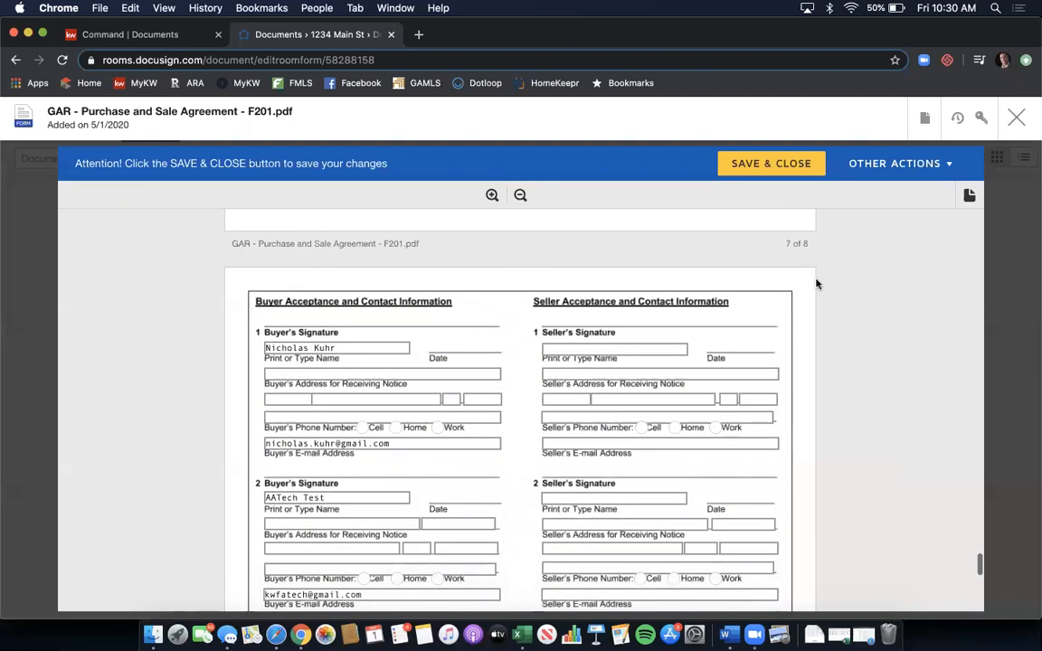
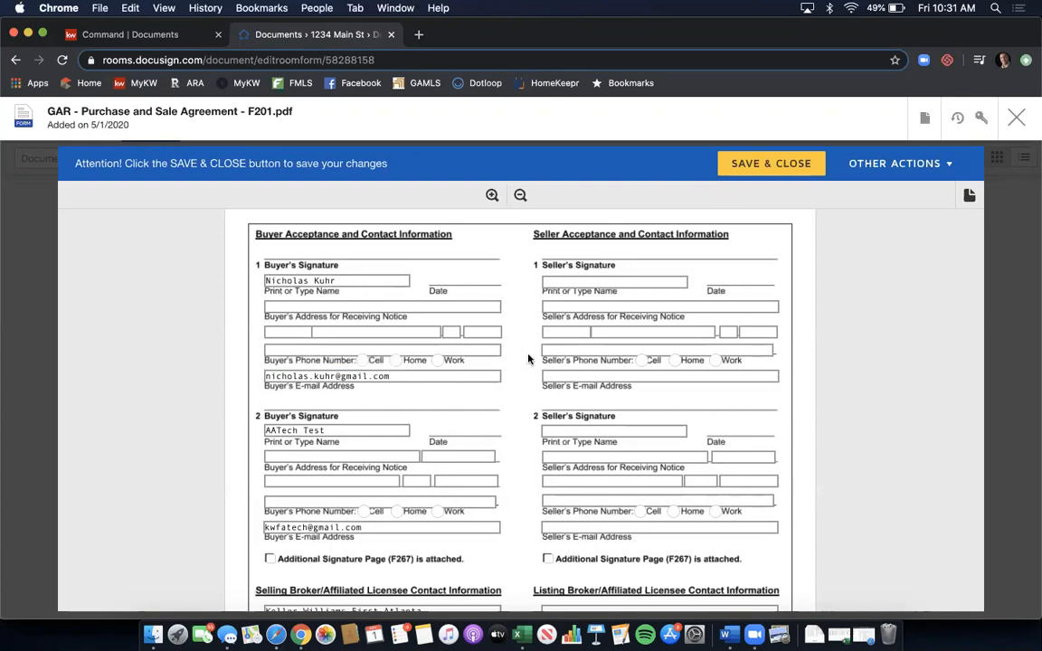
{"action": "scroll", "coordinate": [528, 360], "scroll_direction": "down", "scroll_amount": 3}
{"action": "scroll", "coordinate": [529, 359], "scroll_direction": "down", "scroll_amount": 5}
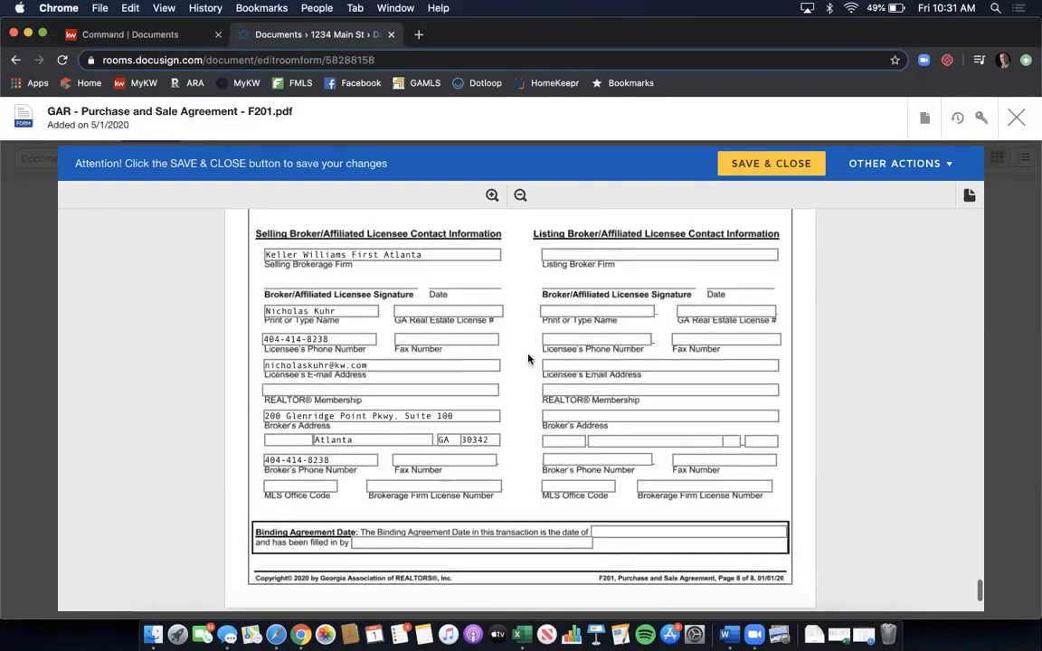
{"action": "left_click", "coordinate": [419, 377]}
{"action": "type", "text": "Atlanta"}
{"action": "left_click", "coordinate": [465, 298]}
{"action": "type", "text": "379844"}
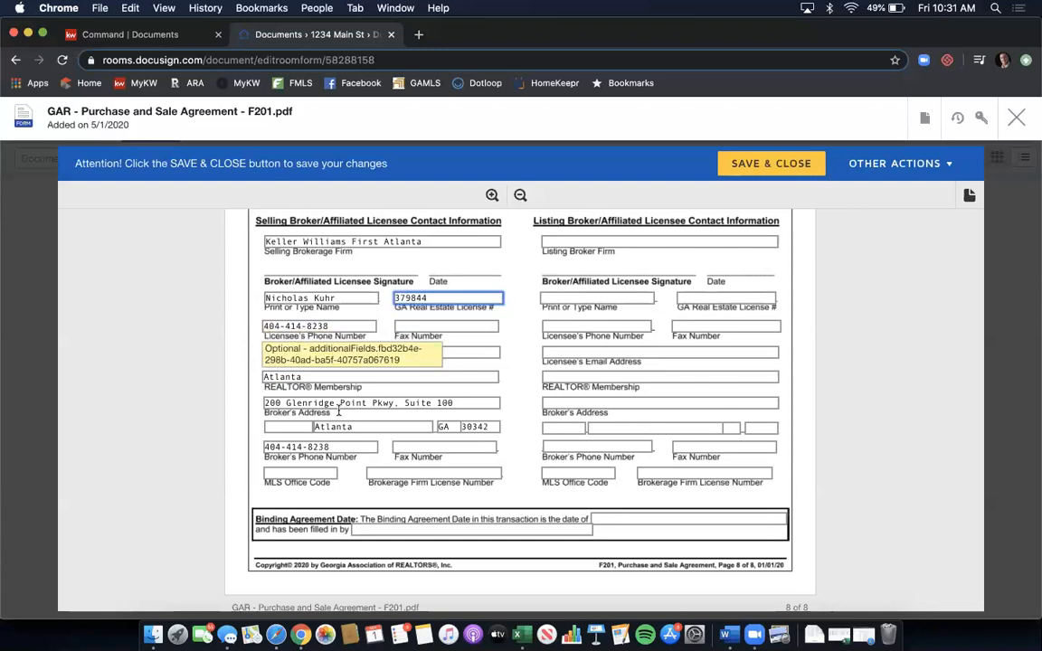
{"action": "left_click", "coordinate": [451, 450]}
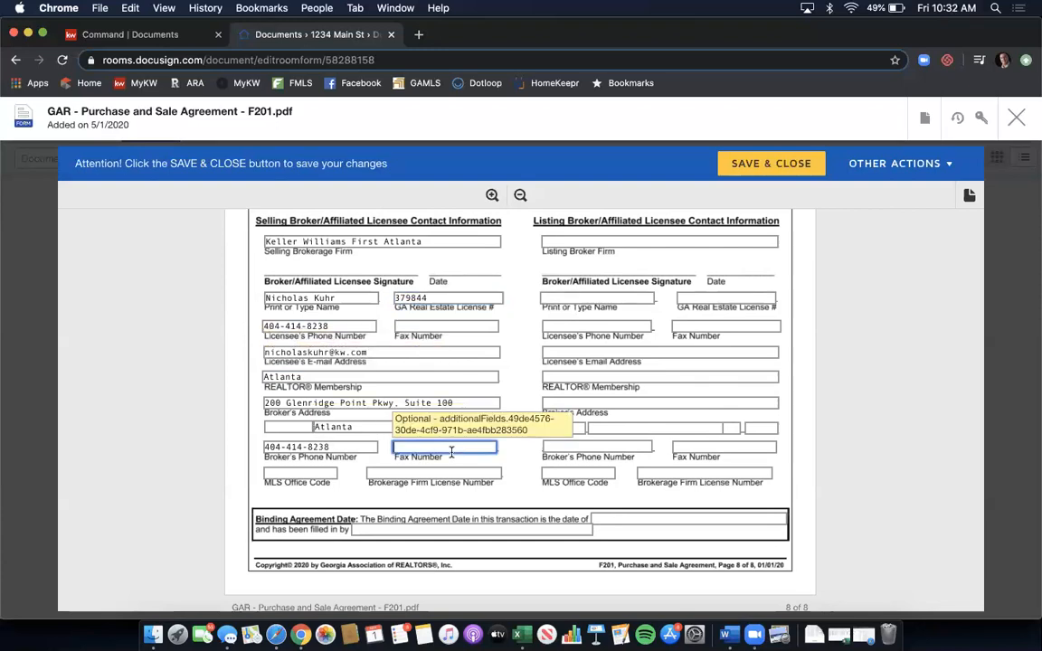
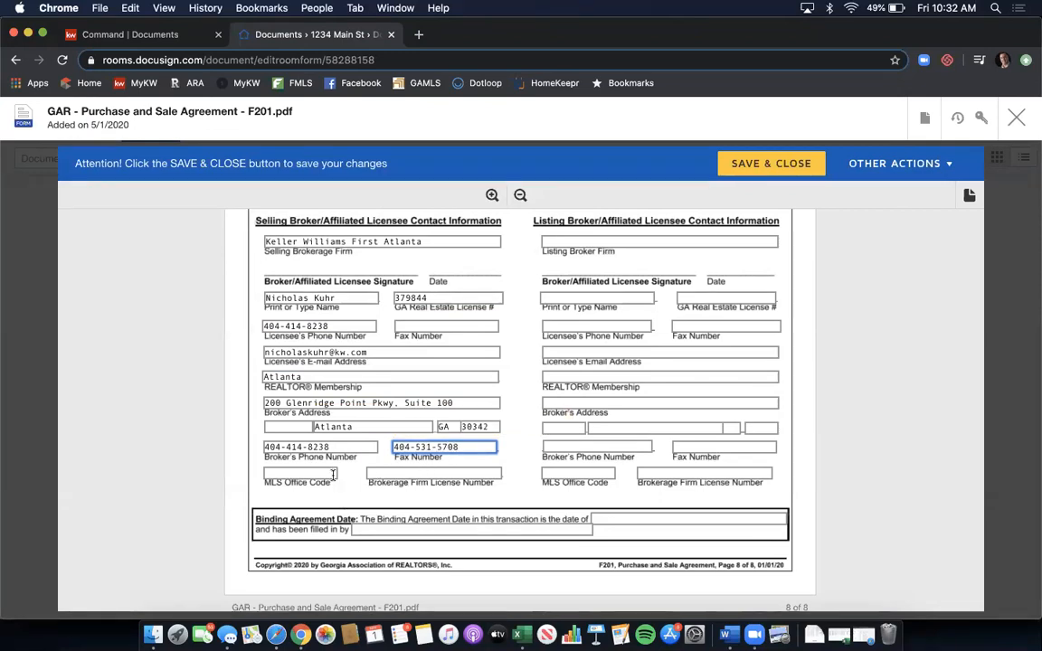
- Enter MLS Office Code KWFA01 and firm license H-33313, then save and close the agreement
{"action": "left_click", "coordinate": [333, 474]}
{"action": "type", "text": "KWFA0"}
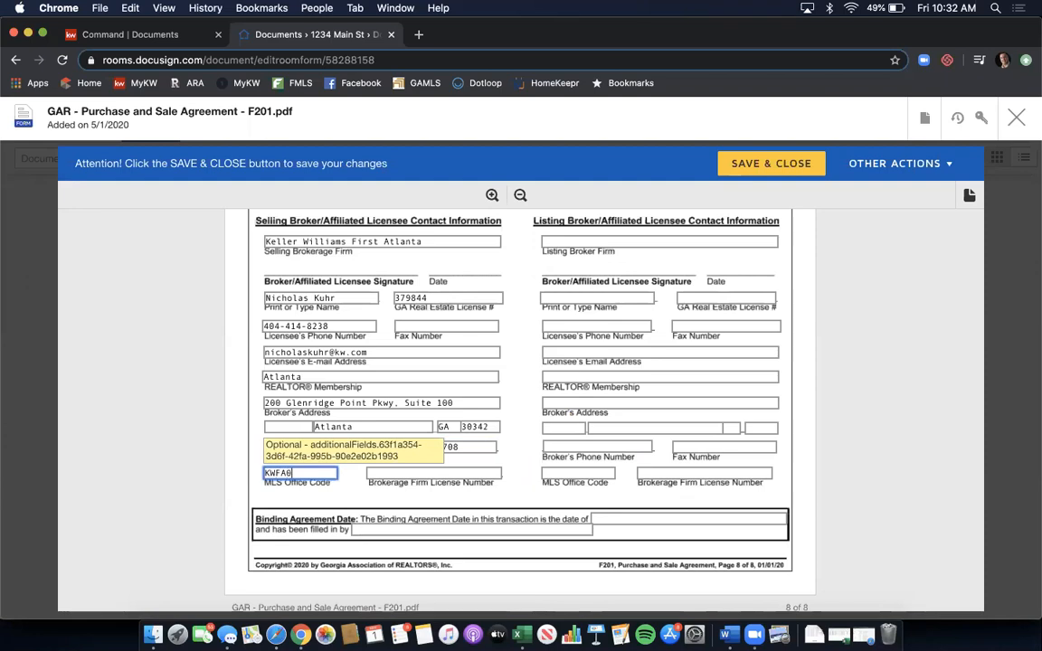
{"action": "type", "text": "1"}
{"action": "key", "text": "Tab"}
{"action": "type", "text": "H-33313"}
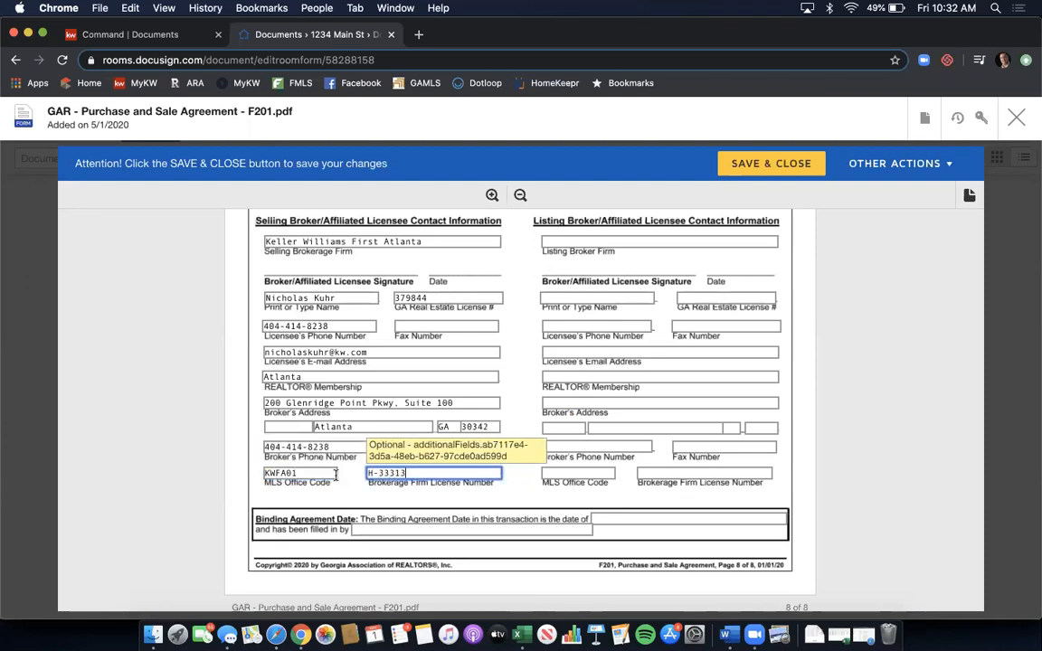
{"action": "left_click", "coordinate": [531, 419]}
{"action": "scroll", "coordinate": [535, 361], "scroll_direction": "up", "scroll_amount": 1}
{"action": "scroll", "coordinate": [536, 361], "scroll_direction": "up", "scroll_amount": 3}
{"action": "scroll", "coordinate": [536, 362], "scroll_direction": "down", "scroll_amount": 6}
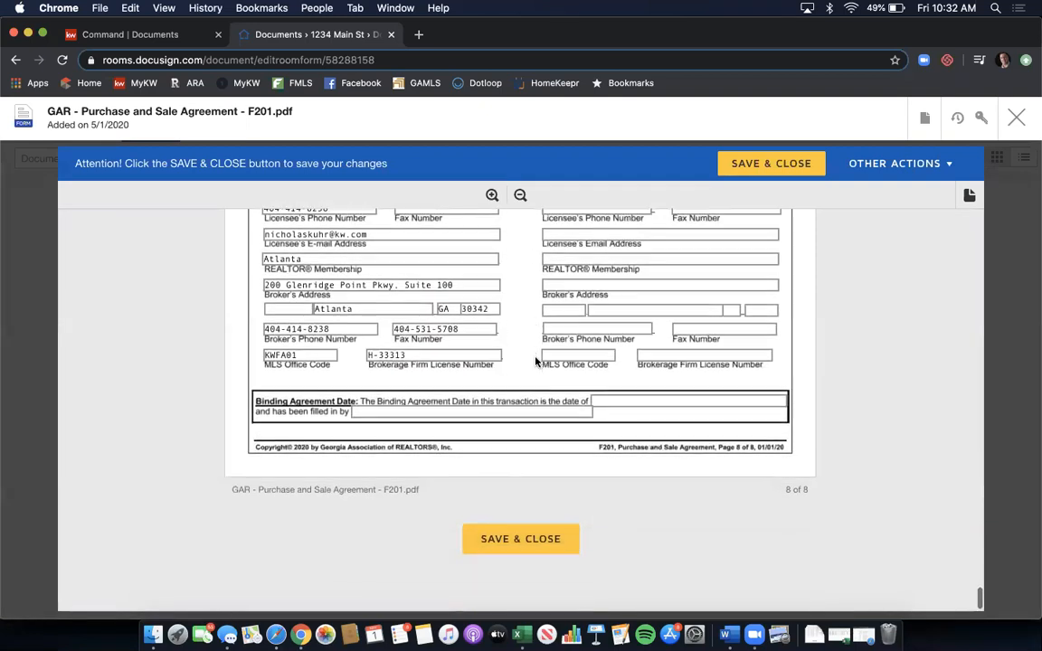
{"action": "scroll", "coordinate": [534, 375], "scroll_direction": "down", "scroll_amount": 2}
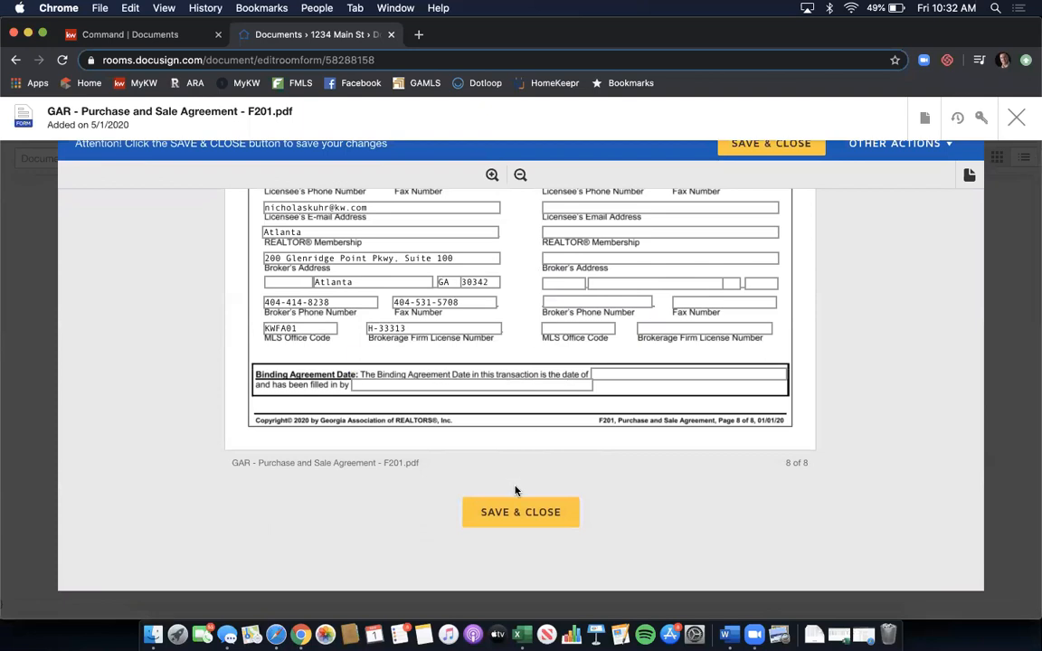
{"action": "left_click", "coordinate": [510, 510]}
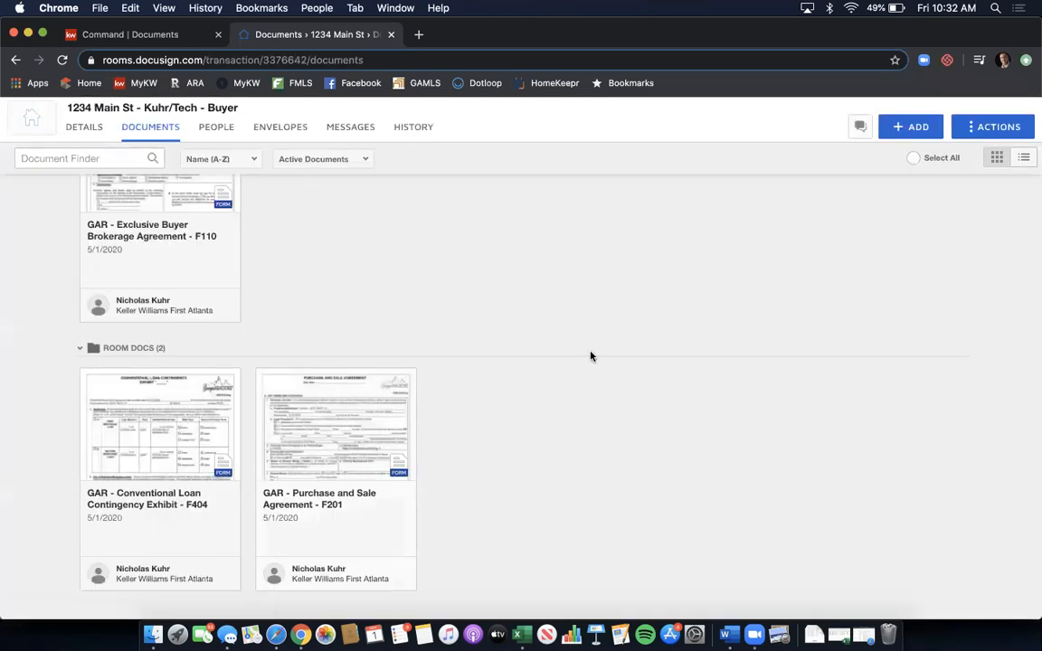
- Open the GAR Conventional Loan Contingency Exhibit F404 card from the room's Documents tab
{"action": "left_click", "coordinate": [151, 419]}
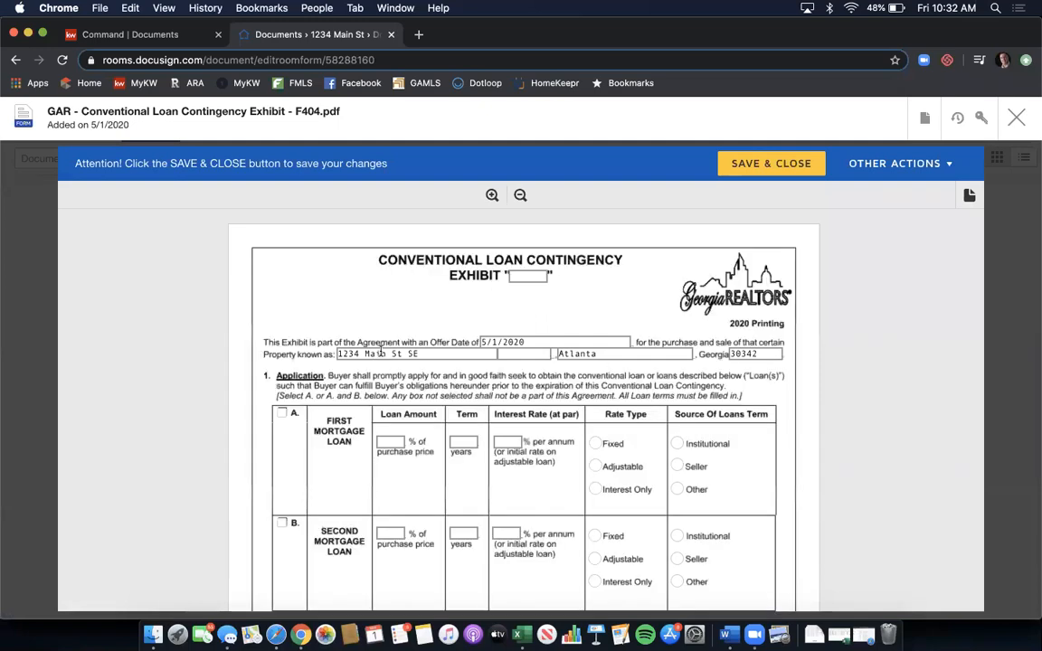
- Enter 'A' as the exhibit letter and select first mortgage loan option A
{"action": "left_click", "coordinate": [525, 277]}
{"action": "type", "text": "A"}
{"action": "scroll", "coordinate": [516, 305], "scroll_direction": "down", "scroll_amount": 1}
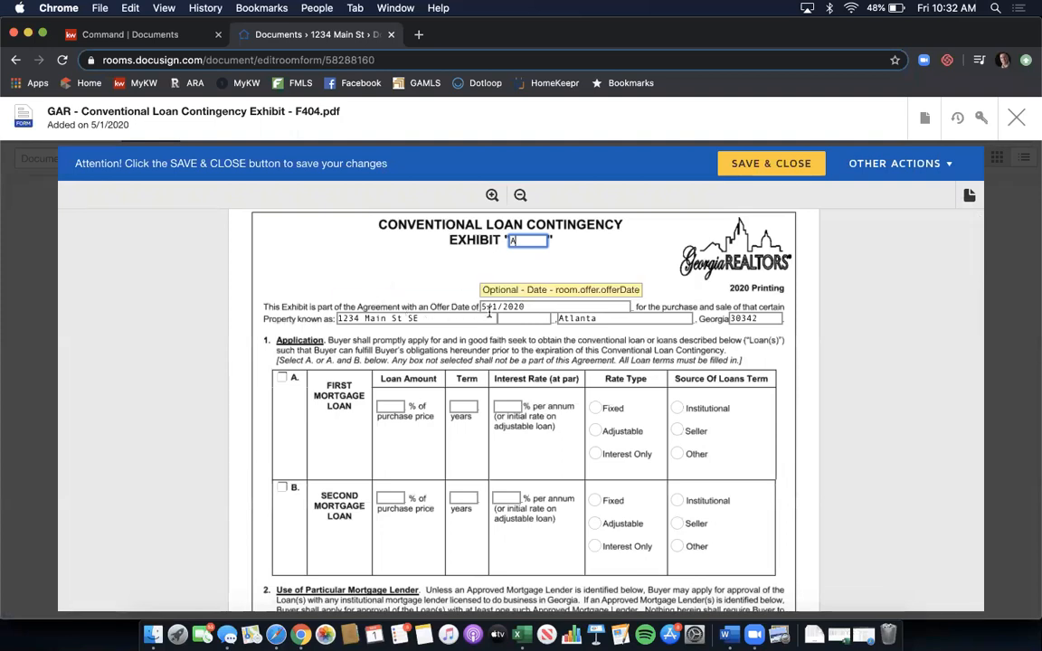
{"action": "scroll", "coordinate": [398, 293], "scroll_direction": "down", "scroll_amount": 1}
{"action": "left_click", "coordinate": [281, 354]}
- Set the first mortgage to 90% over 30 years at 4.25%, fixed rate, institutional source
{"action": "left_click", "coordinate": [403, 383]}
{"action": "type", "text": "90"}
{"action": "left_click", "coordinate": [455, 384]}
{"action": "type", "text": "30"}
{"action": "key", "text": "Tab"}
{"action": "type", "text": "4.25"}
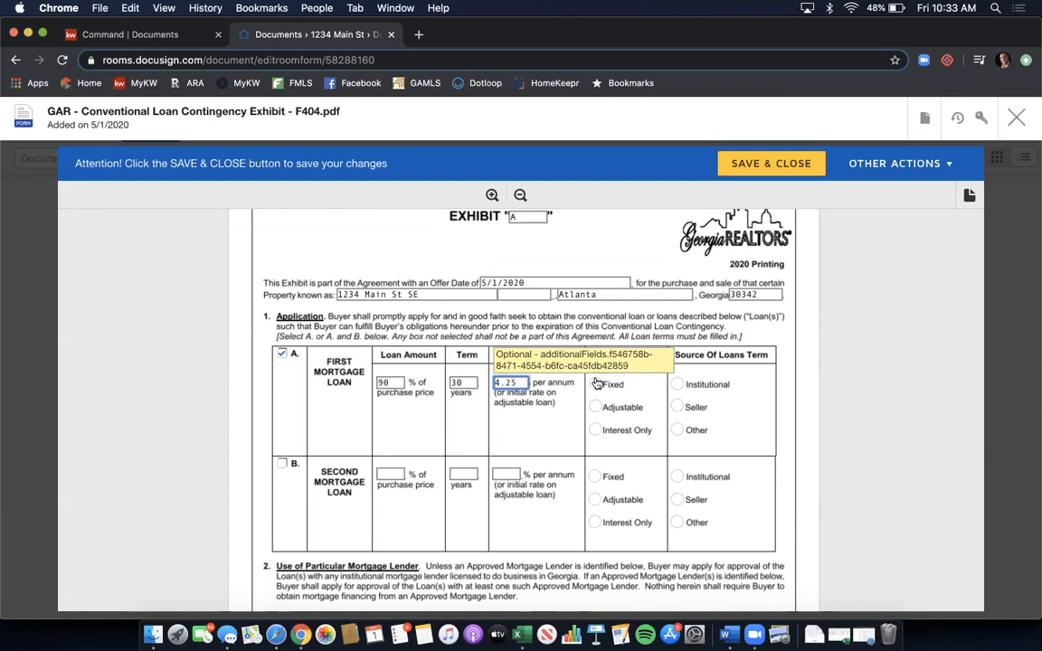
{"action": "left_click", "coordinate": [595, 384]}
{"action": "left_click", "coordinate": [676, 386]}
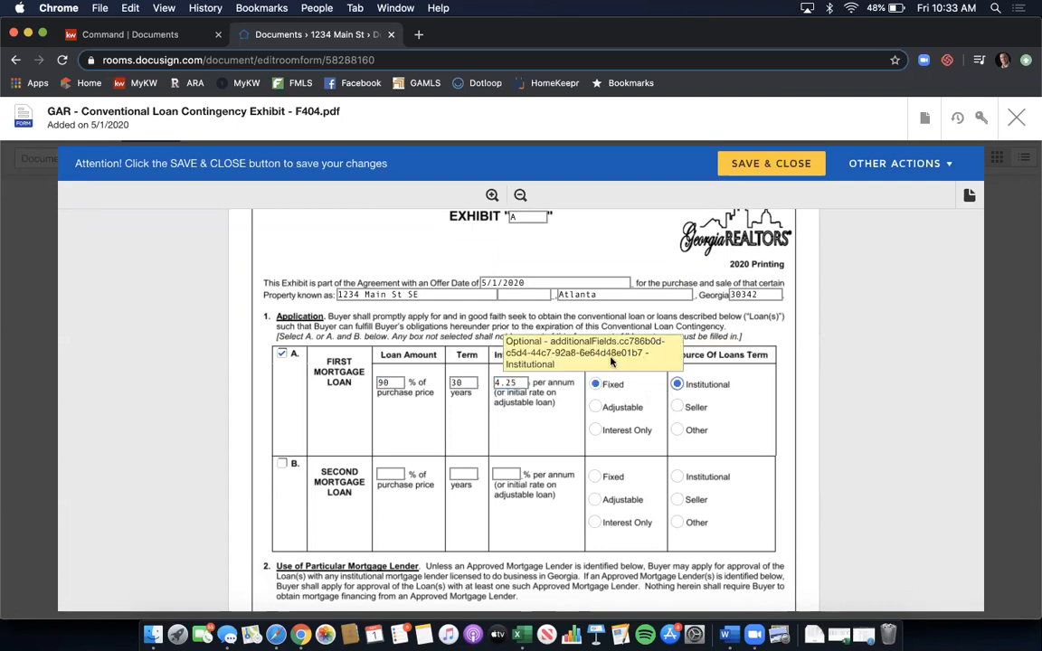
{"action": "scroll", "coordinate": [598, 360], "scroll_direction": "down", "scroll_amount": 10}
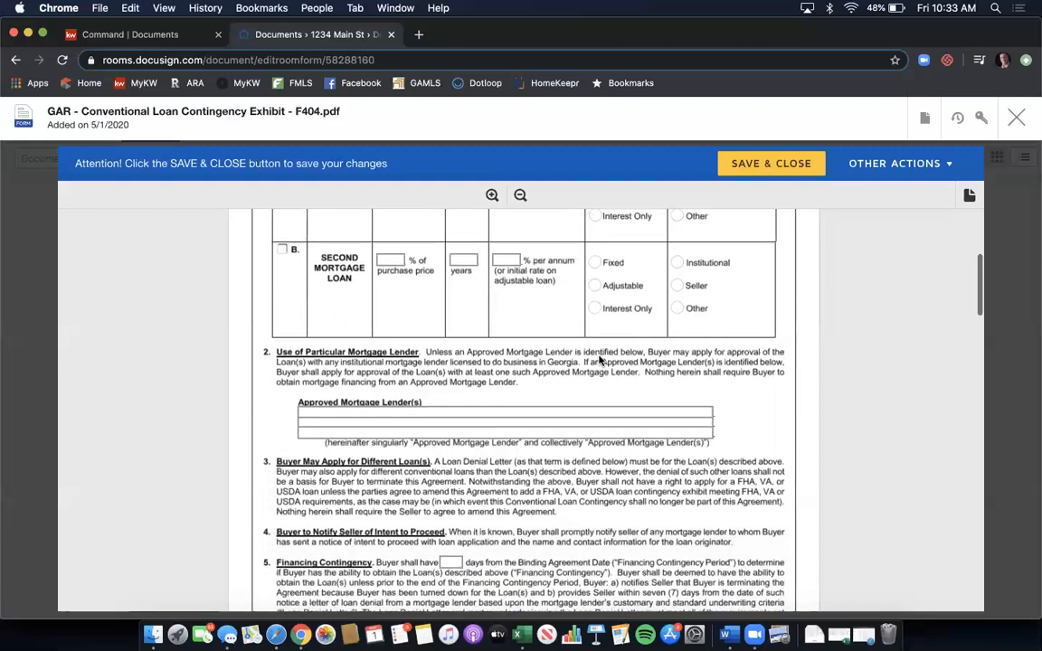
{"action": "left_click", "coordinate": [448, 369]}
- Enter 25 days for the section 5 financing contingency
{"action": "type", "text": "25"}
{"action": "scroll", "coordinate": [574, 363], "scroll_direction": "down", "scroll_amount": 8}
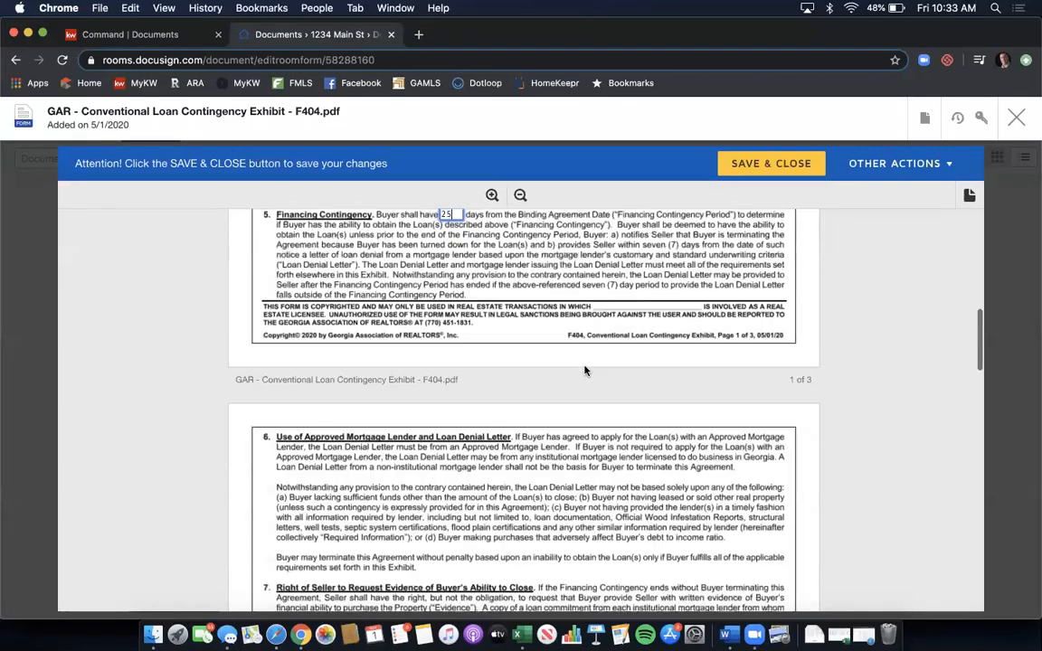
{"action": "scroll", "coordinate": [585, 369], "scroll_direction": "down", "scroll_amount": 6}
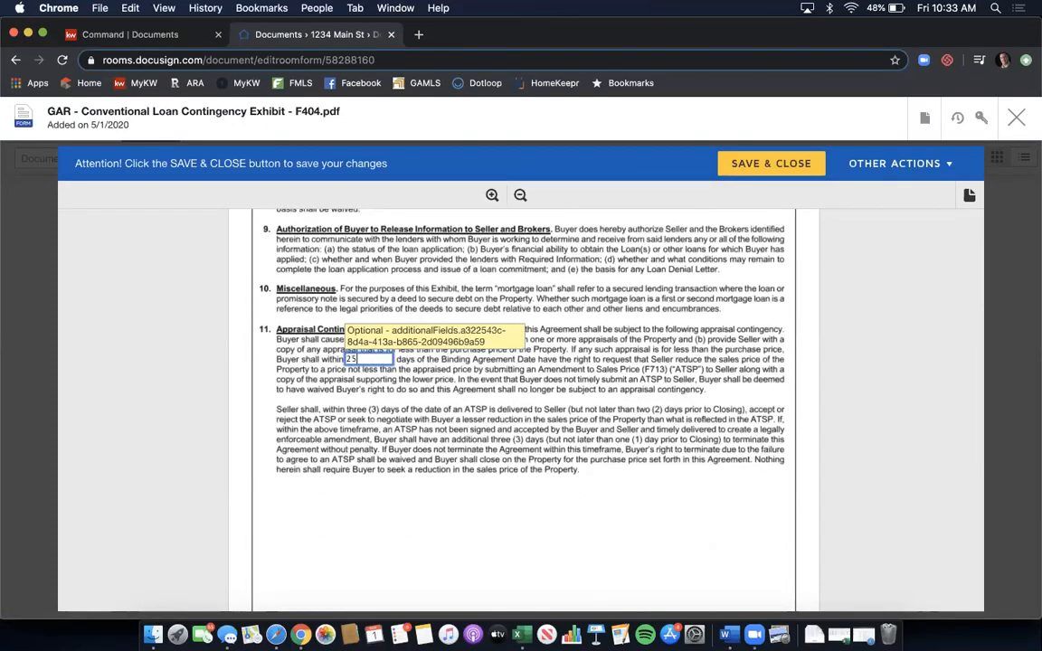
{"action": "scroll", "coordinate": [532, 345], "scroll_direction": "down", "scroll_amount": 3}
{"action": "scroll", "coordinate": [533, 345], "scroll_direction": "down", "scroll_amount": 8}
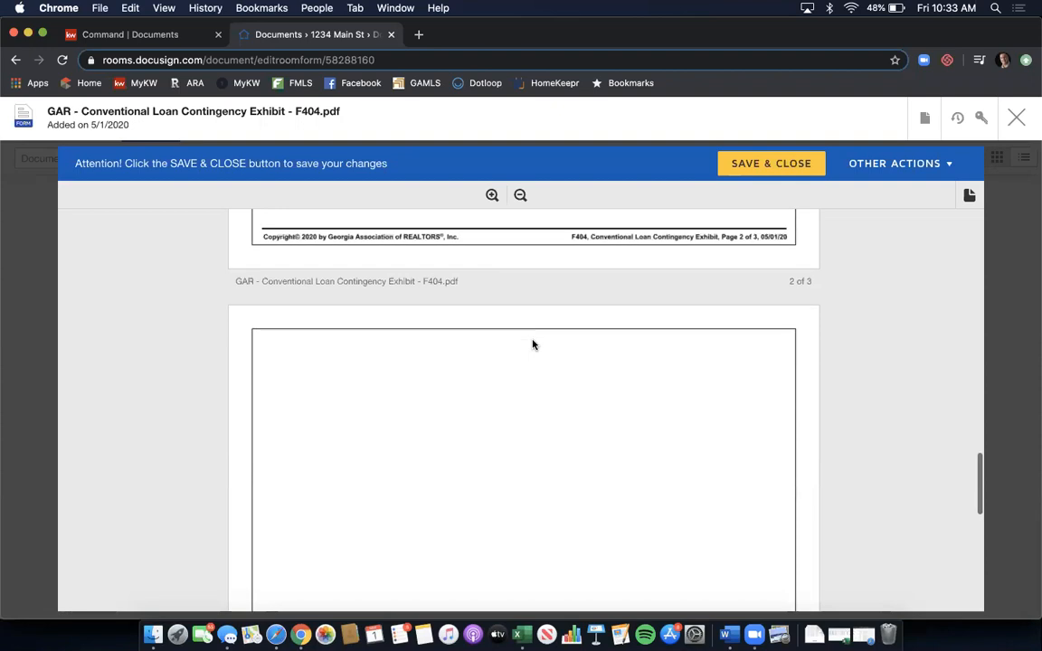
{"action": "scroll", "coordinate": [533, 345], "scroll_direction": "down", "scroll_amount": 3}
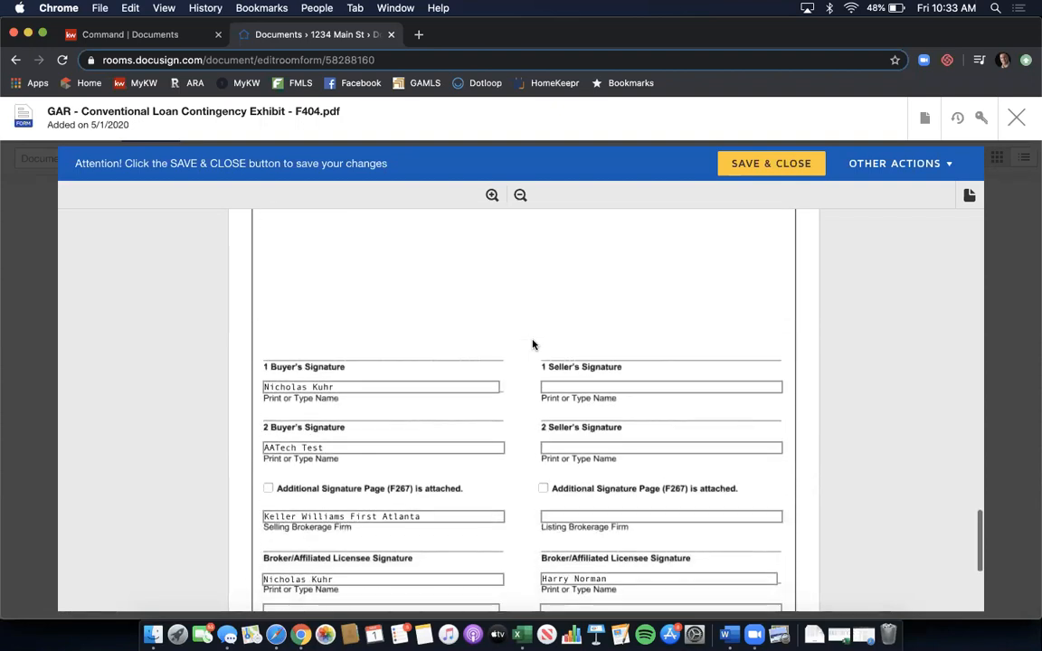
{"action": "scroll", "coordinate": [532, 345], "scroll_direction": "down", "scroll_amount": 2}
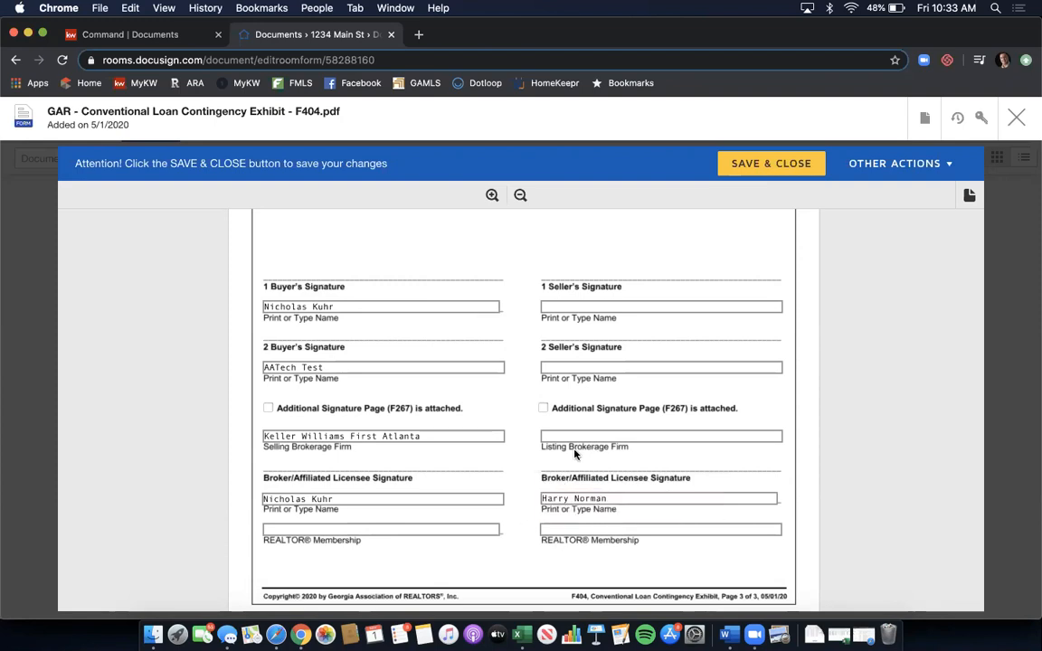
- Enter Atlanta as the buyer licensee's REALTOR Membership on page 3 and save the exhibit
{"action": "left_click", "coordinate": [447, 526]}
{"action": "type", "text": "Atlanta"}
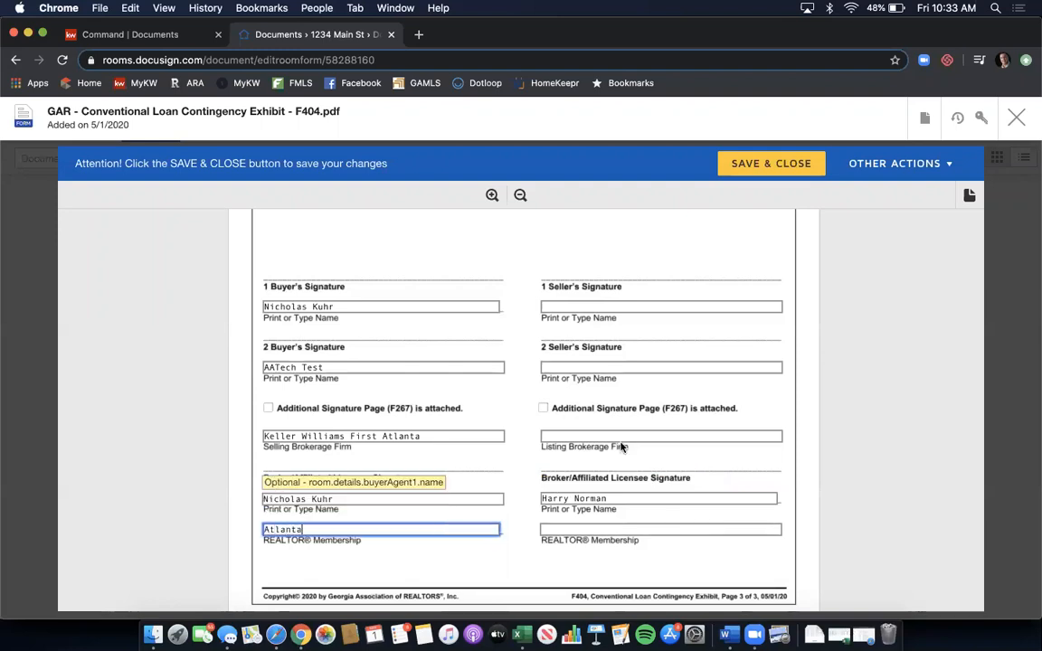
{"action": "scroll", "coordinate": [515, 404], "scroll_direction": "down", "scroll_amount": 3}
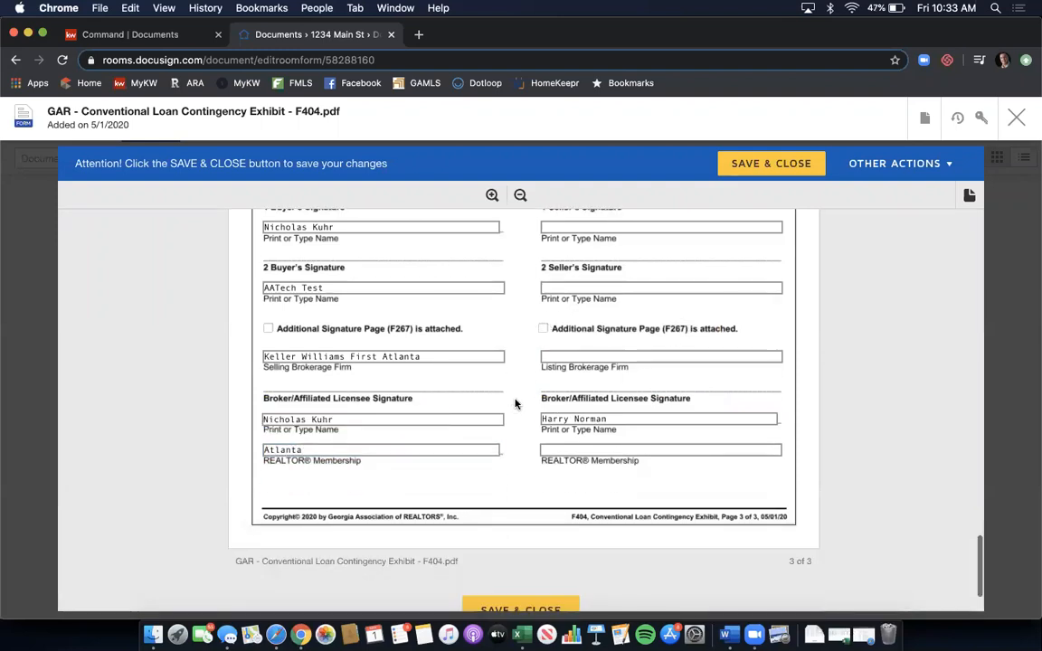
{"action": "scroll", "coordinate": [516, 404], "scroll_direction": "up", "scroll_amount": 2}
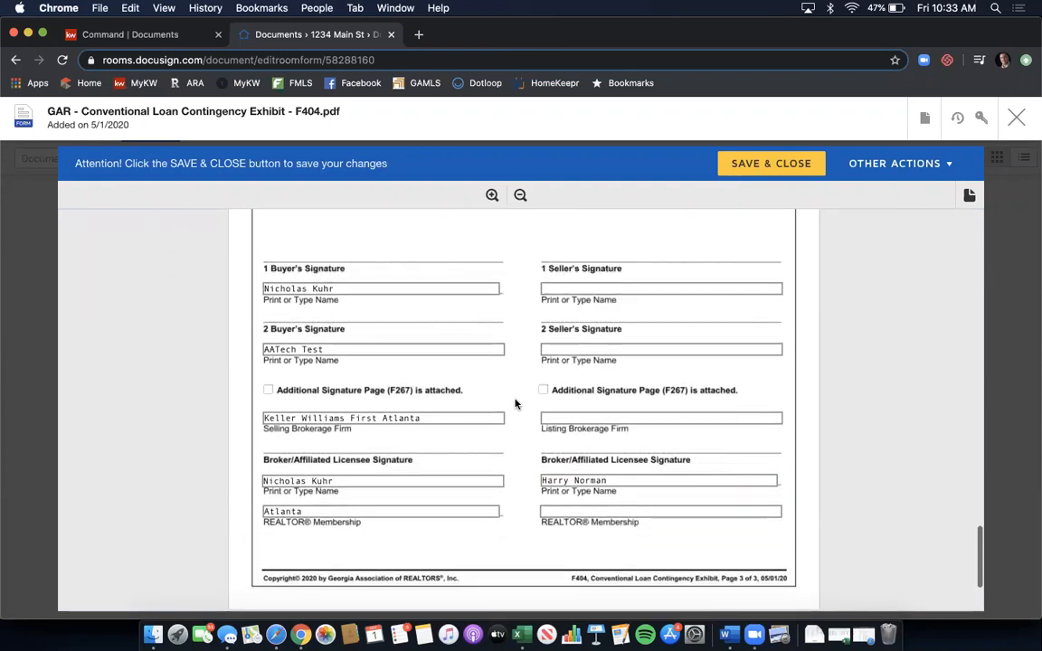
{"action": "scroll", "coordinate": [517, 408], "scroll_direction": "down", "scroll_amount": 3}
{"action": "left_click", "coordinate": [514, 547]}
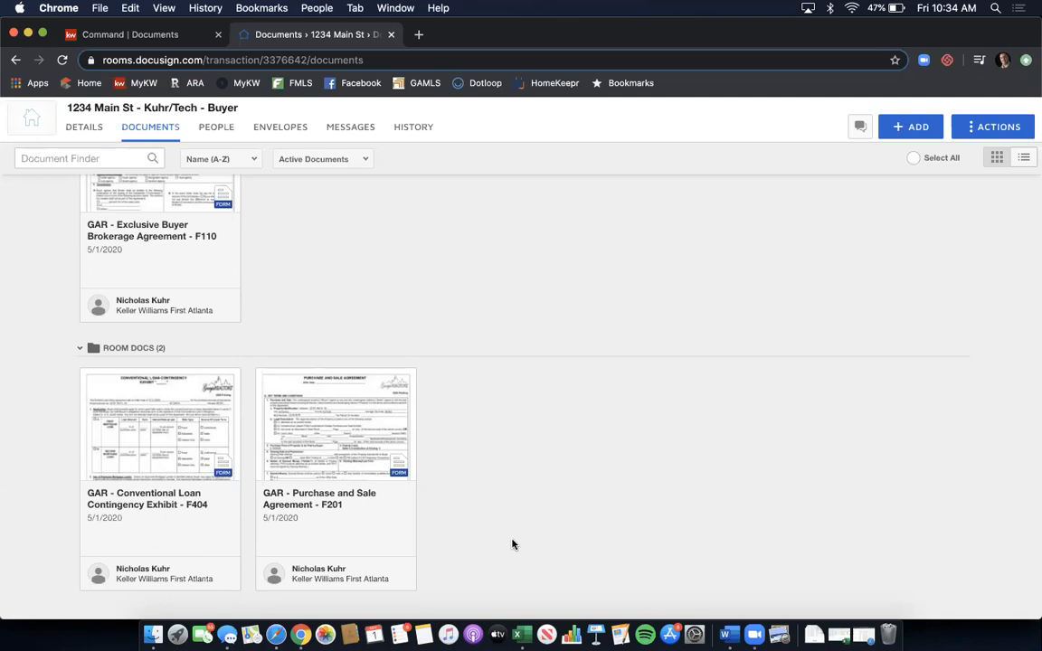
- Scroll up the Documents tab to the Exclusive Buyer Brokerage Agreement F110 folder
{"action": "scroll", "coordinate": [512, 544], "scroll_direction": "up", "scroll_amount": 2}
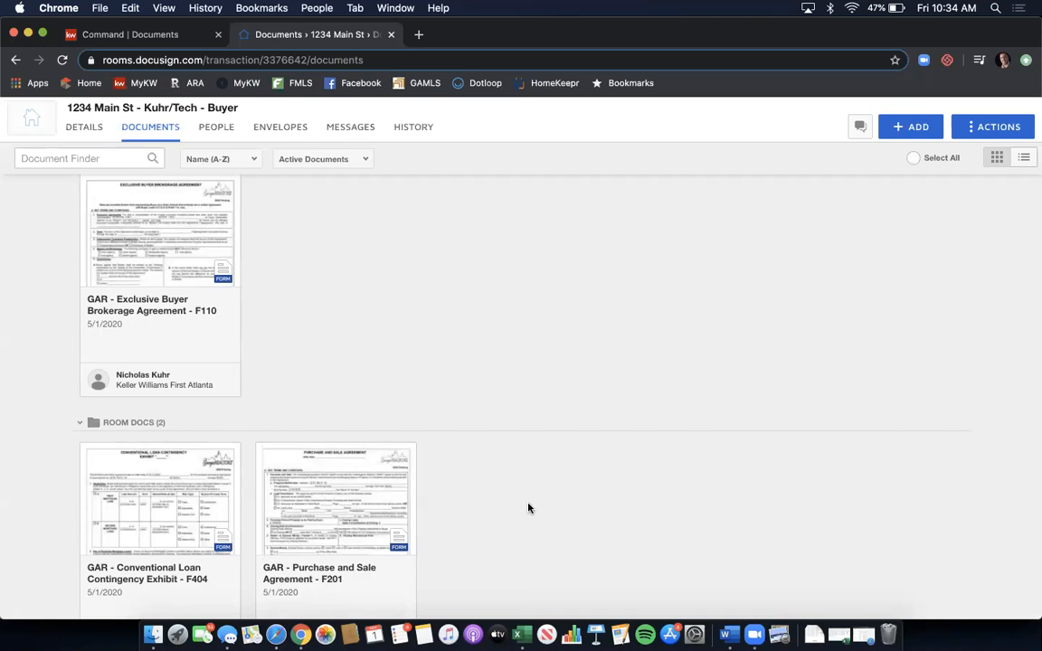
{"action": "scroll", "coordinate": [510, 438], "scroll_direction": "up", "scroll_amount": 2}
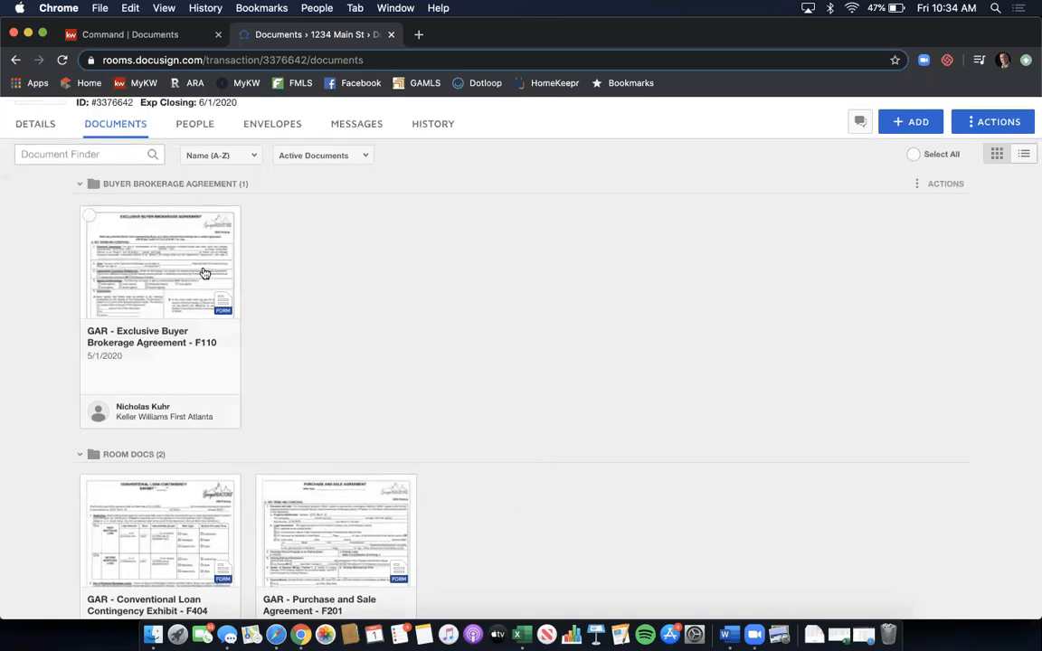
- Select the F110 buyer brokerage agreement, F404 loan exhibit and F201 purchase agreement cards
{"action": "left_click", "coordinate": [89, 218]}
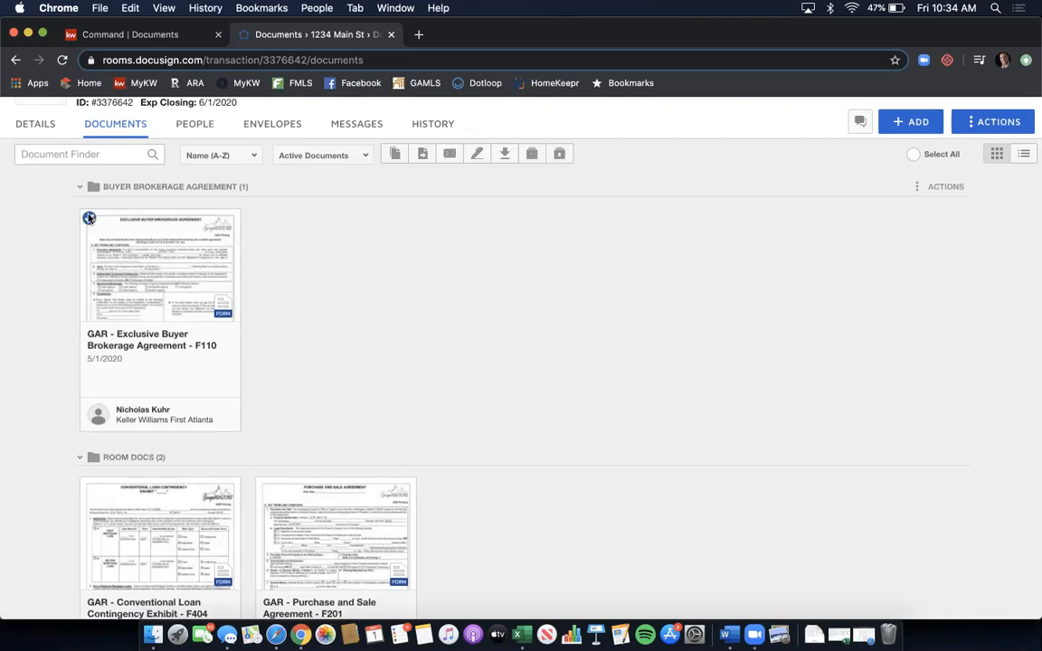
{"action": "scroll", "coordinate": [154, 268], "scroll_direction": "down", "scroll_amount": 3}
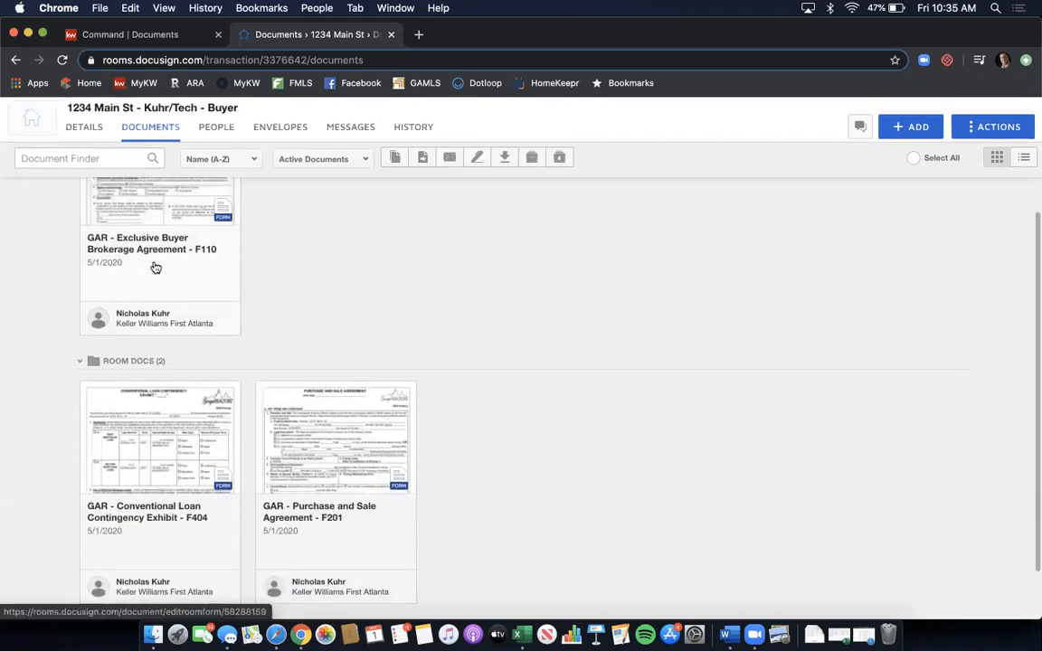
{"action": "scroll", "coordinate": [156, 262], "scroll_direction": "up", "scroll_amount": 1}
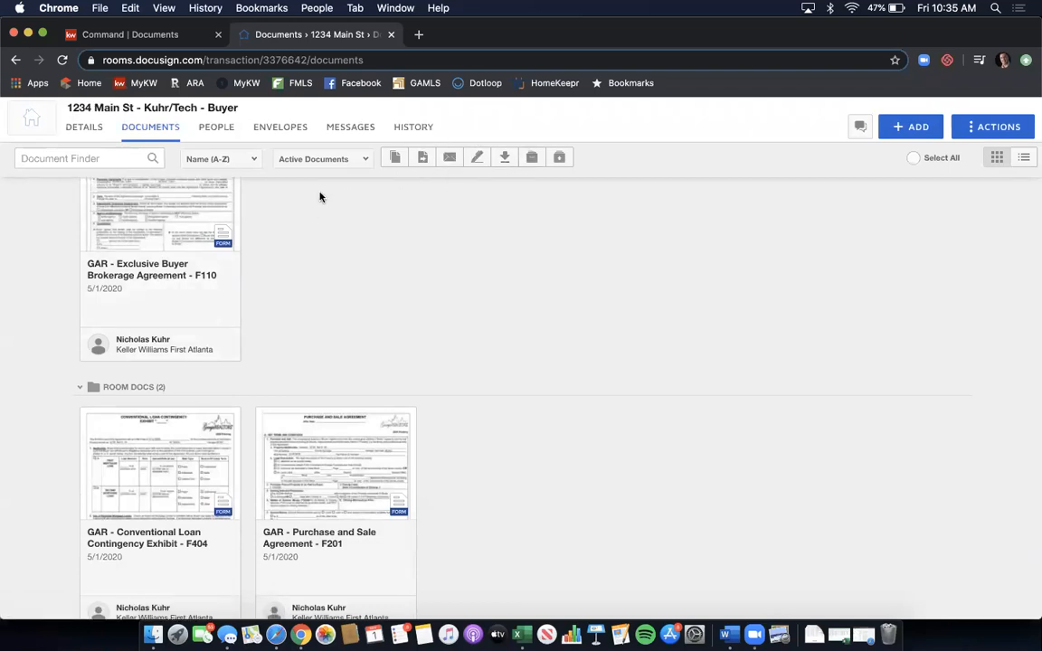
{"action": "left_click", "coordinate": [94, 419]}
{"action": "left_click", "coordinate": [265, 418]}
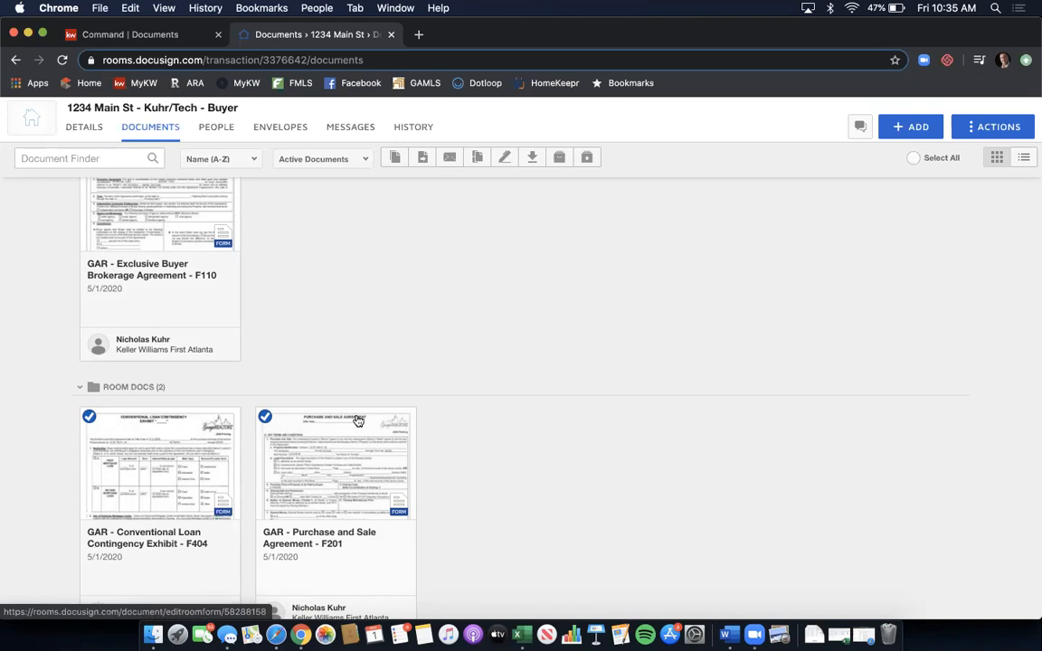
{"action": "scroll", "coordinate": [358, 421], "scroll_direction": "up", "scroll_amount": 3}
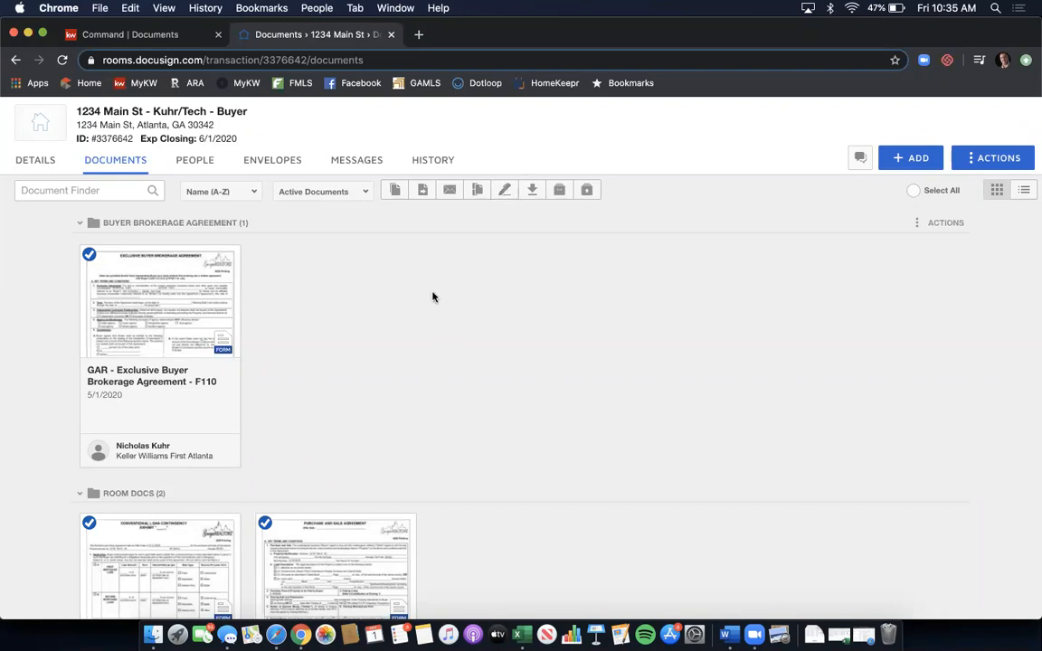
- Create a new room envelope named '1234 Main St SE - BBA & PSA - 5/1/2020'
{"action": "left_click", "coordinate": [274, 166]}
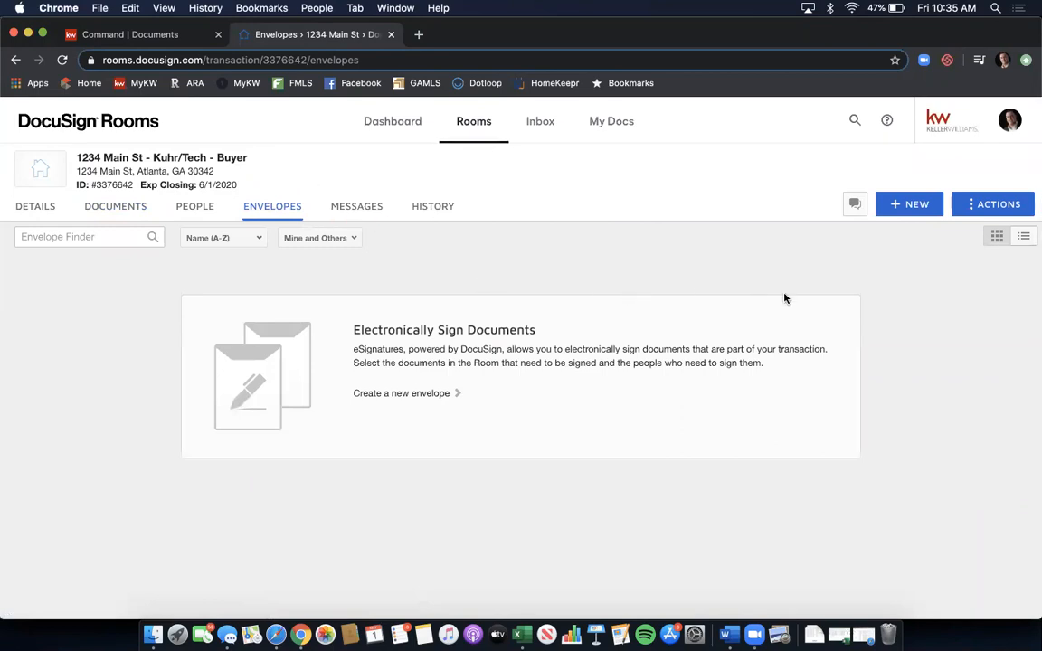
{"action": "left_click", "coordinate": [911, 206]}
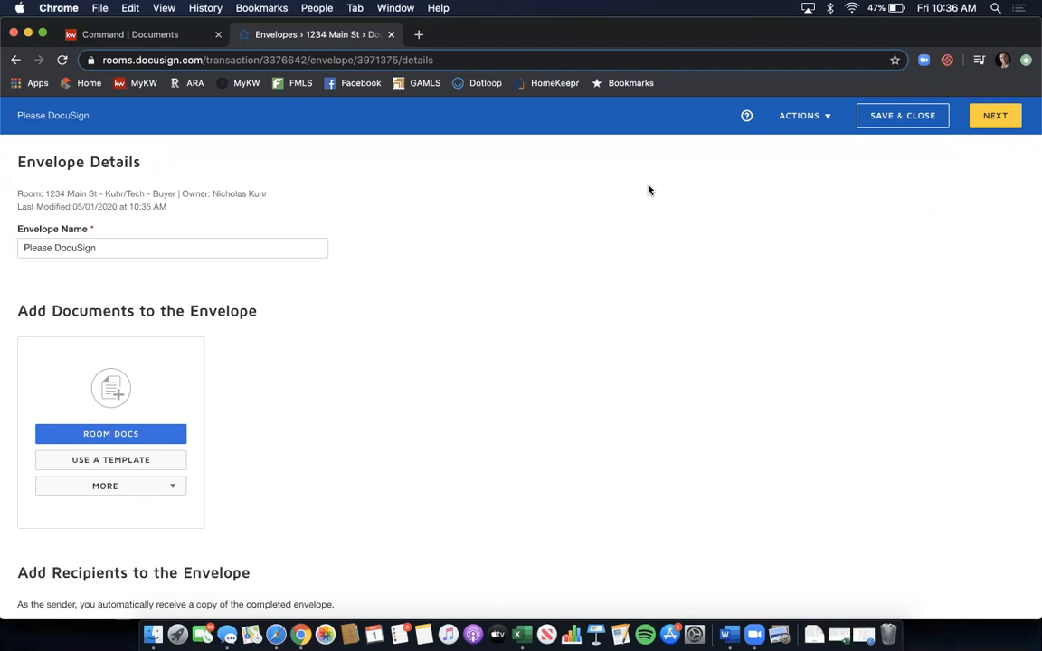
{"action": "double_click", "coordinate": [208, 247]}
{"action": "key", "text": "super+a"}
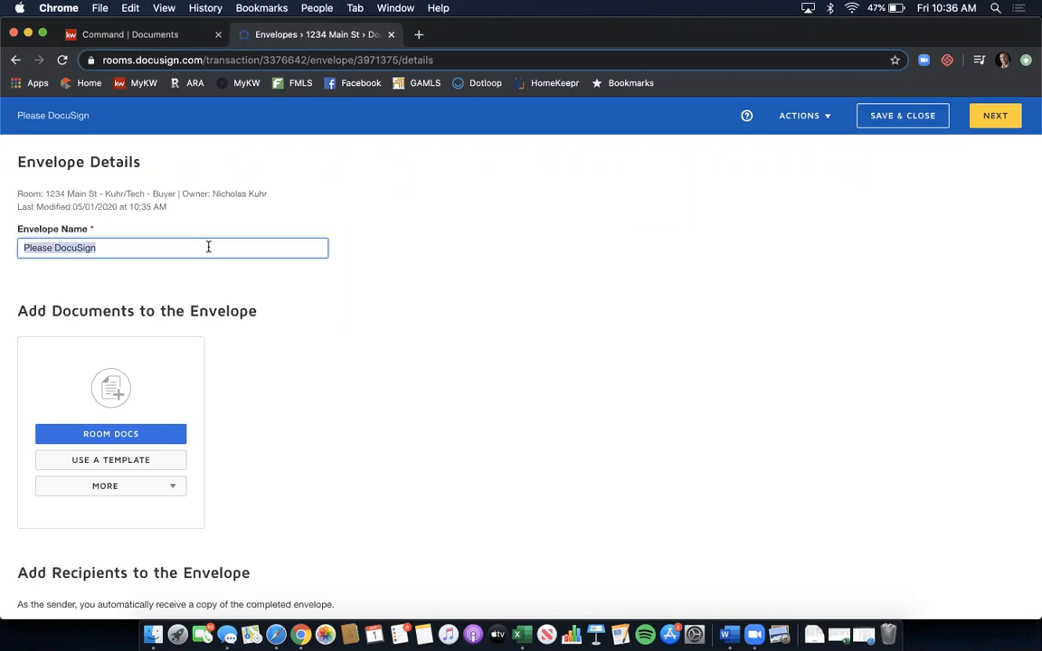
{"action": "type", "text": "12"}
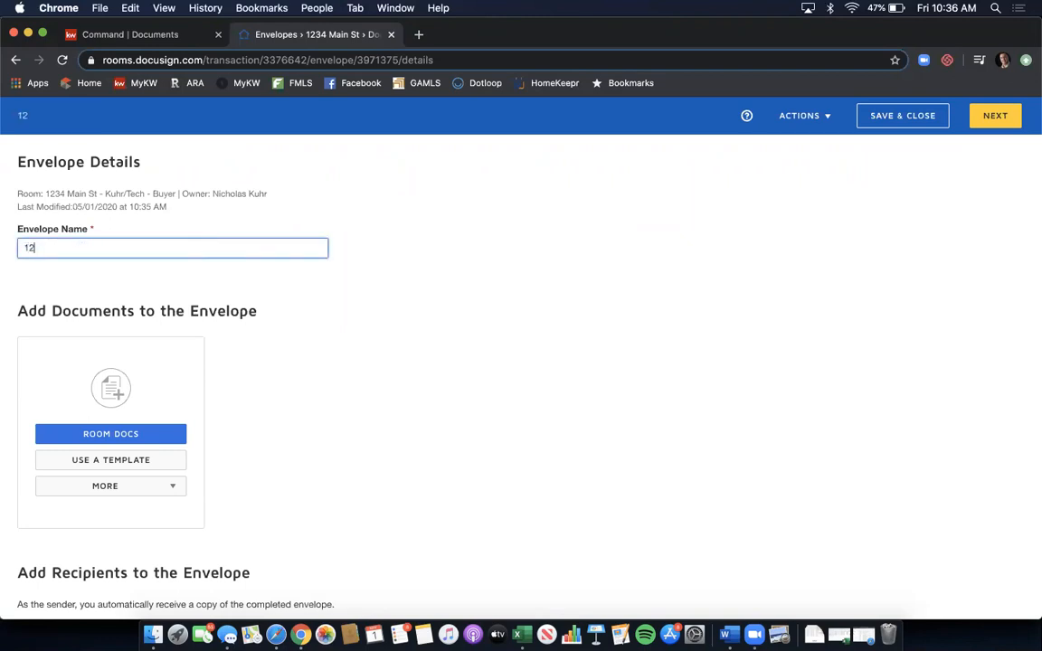
{"action": "type", "text": "34 Main St SE -"}
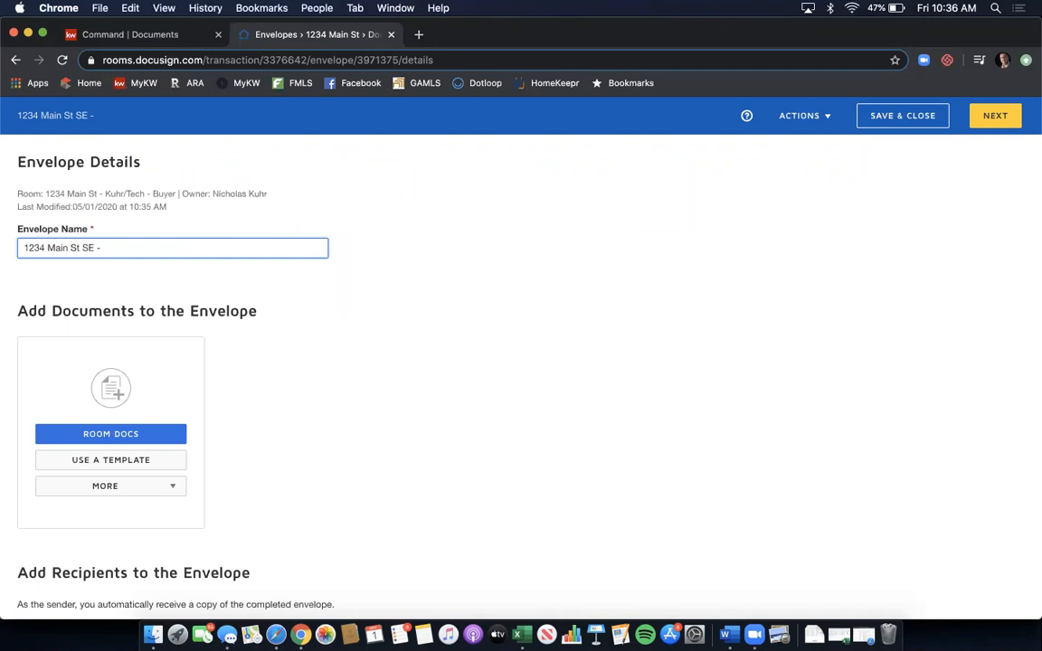
{"action": "type", "text": "BBA & PSA - 5/1/2020"}
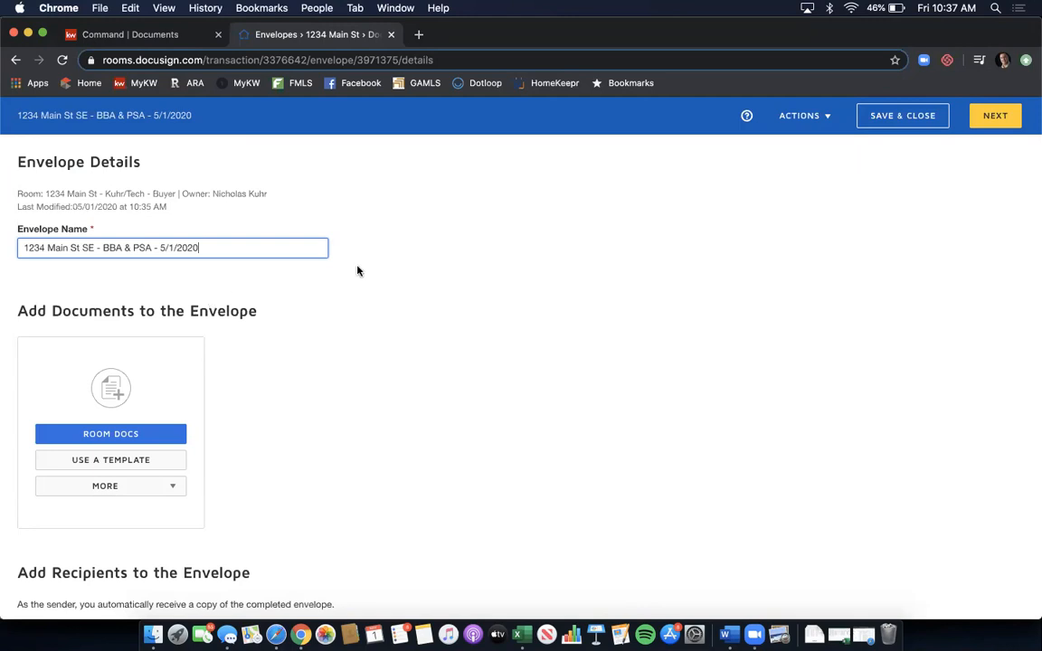
{"action": "scroll", "coordinate": [386, 274], "scroll_direction": "down", "scroll_amount": 1}
{"action": "scroll", "coordinate": [388, 275], "scroll_direction": "down", "scroll_amount": 1}
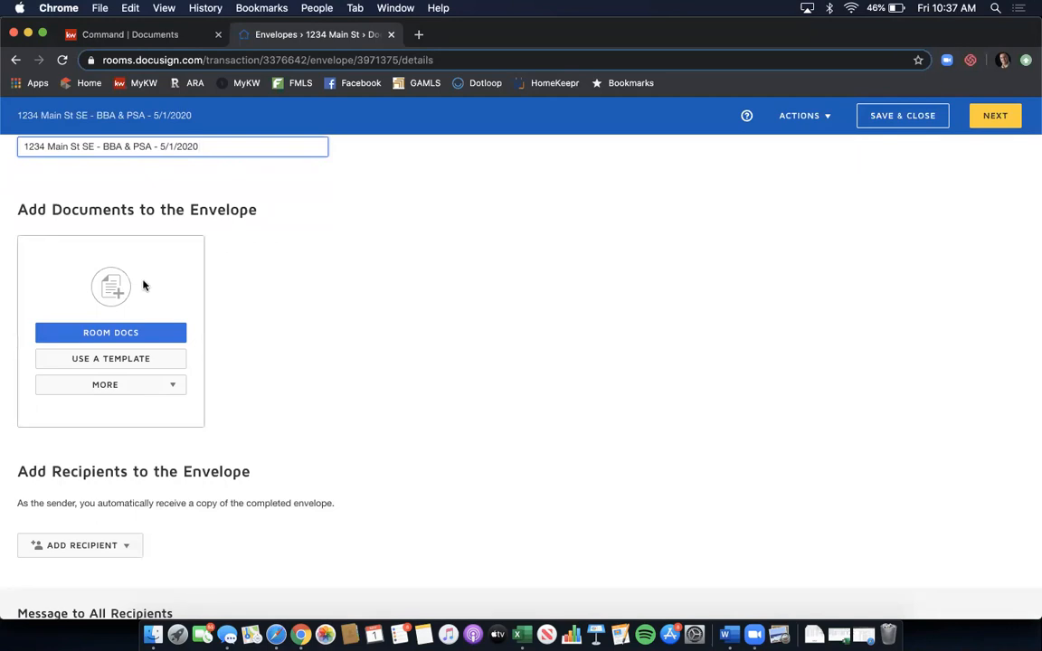
- Add the F404, F110 and F201 GAR forms to the envelope from Room Docs
{"action": "left_click", "coordinate": [106, 333]}
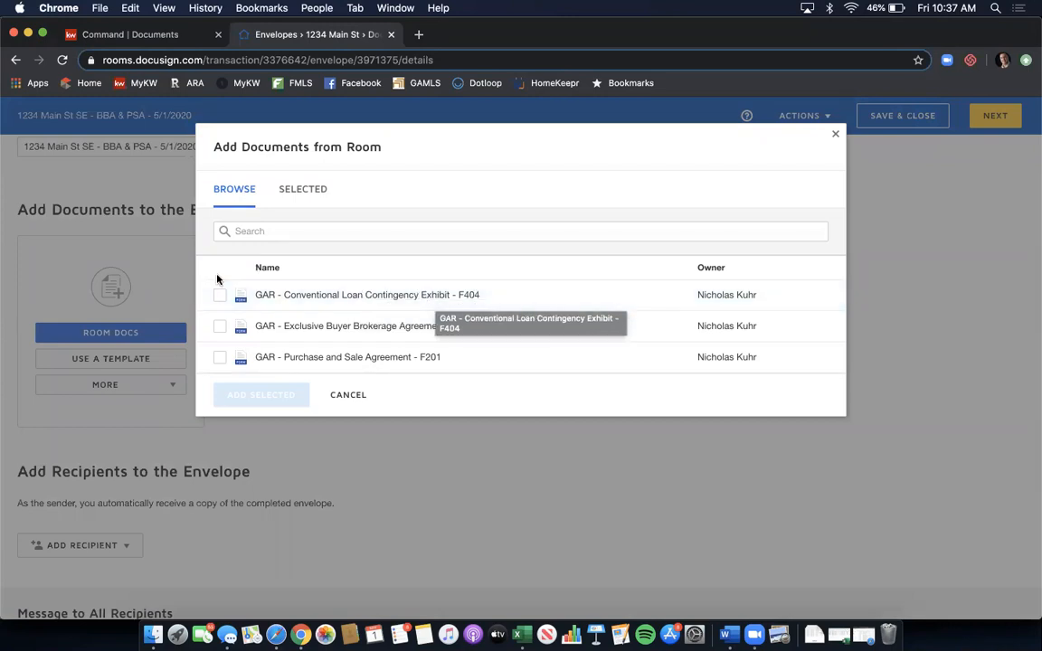
{"action": "left_click", "coordinate": [219, 299]}
{"action": "left_click", "coordinate": [219, 327]}
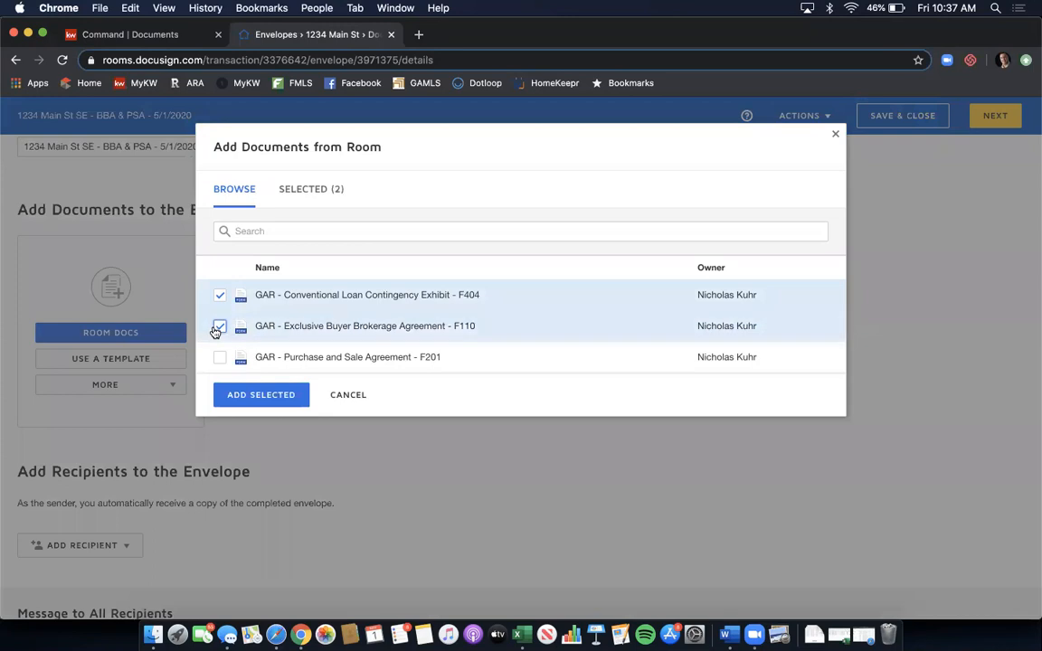
{"action": "left_click", "coordinate": [217, 360]}
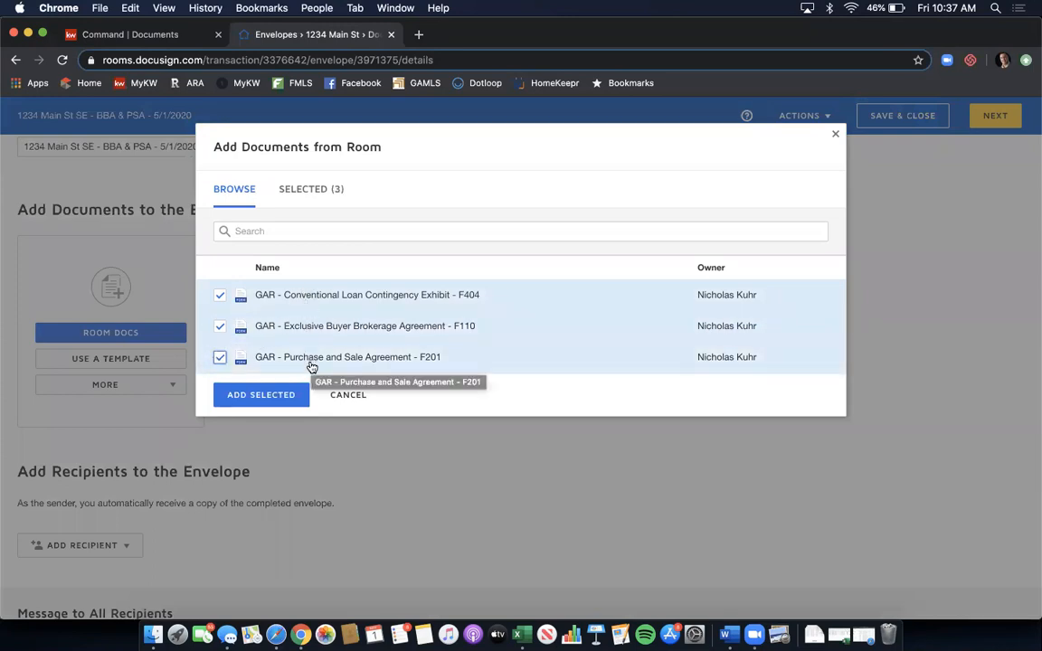
{"action": "left_click", "coordinate": [279, 395]}
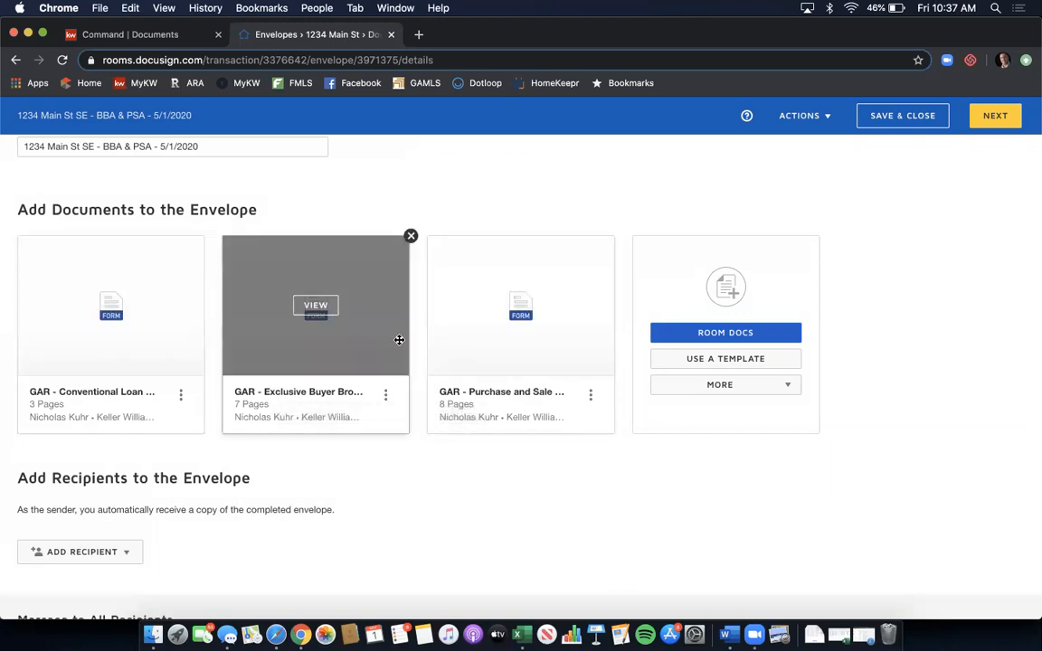
{"action": "left_click", "coordinate": [309, 304]}
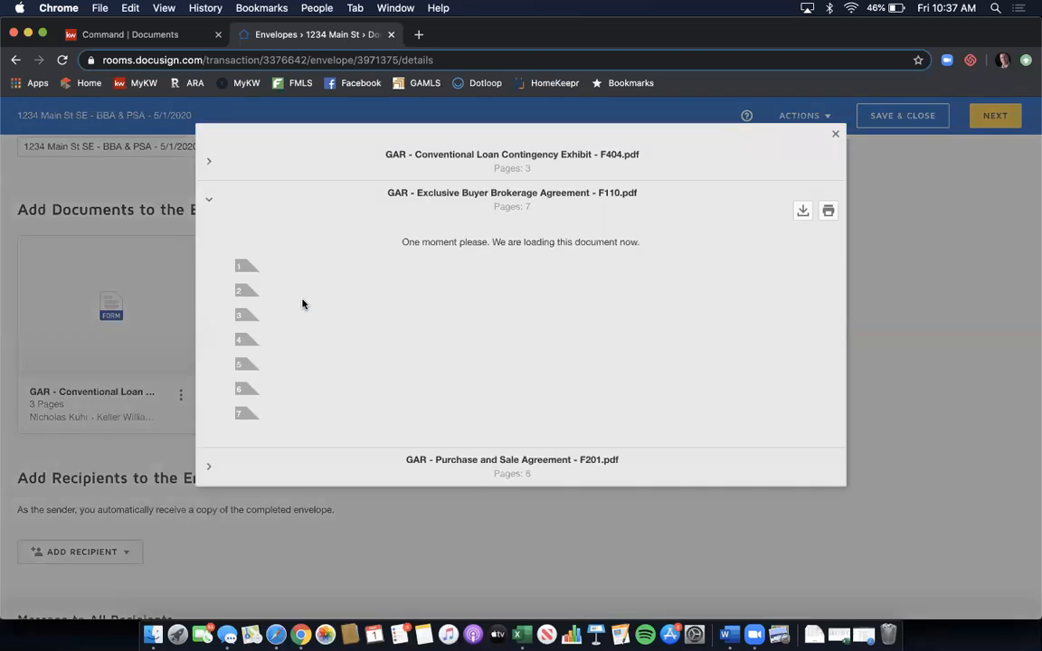
{"action": "scroll", "coordinate": [570, 299], "scroll_direction": "down", "scroll_amount": 2}
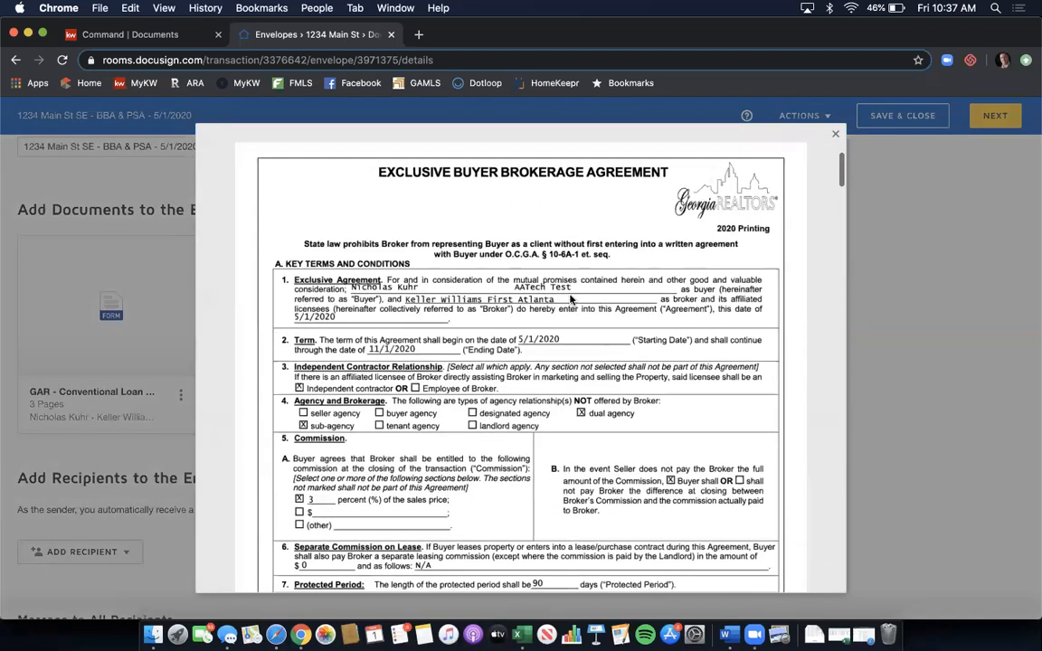
{"action": "scroll", "coordinate": [570, 299], "scroll_direction": "down", "scroll_amount": 2}
{"action": "scroll", "coordinate": [570, 299], "scroll_direction": "down", "scroll_amount": 5}
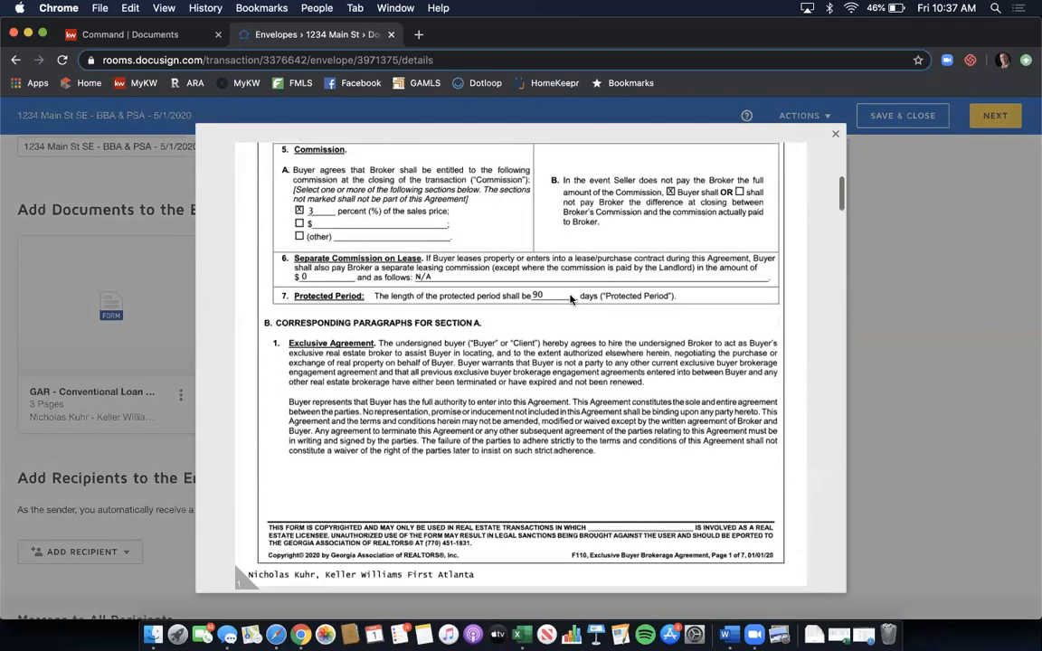
{"action": "scroll", "coordinate": [570, 298], "scroll_direction": "up", "scroll_amount": 2}
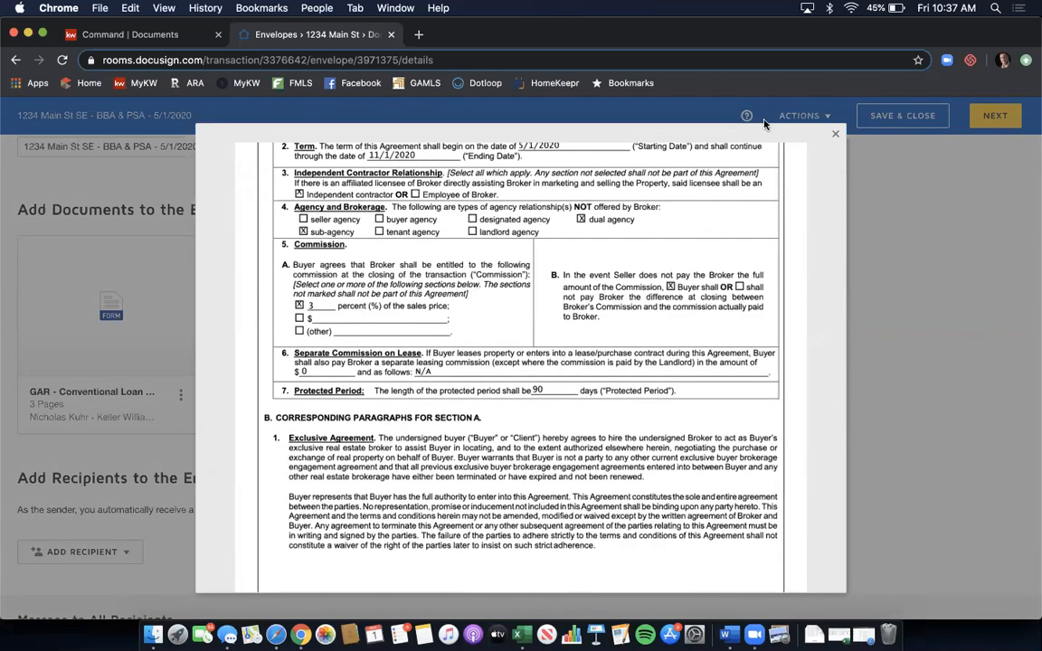
{"action": "left_click", "coordinate": [834, 133]}
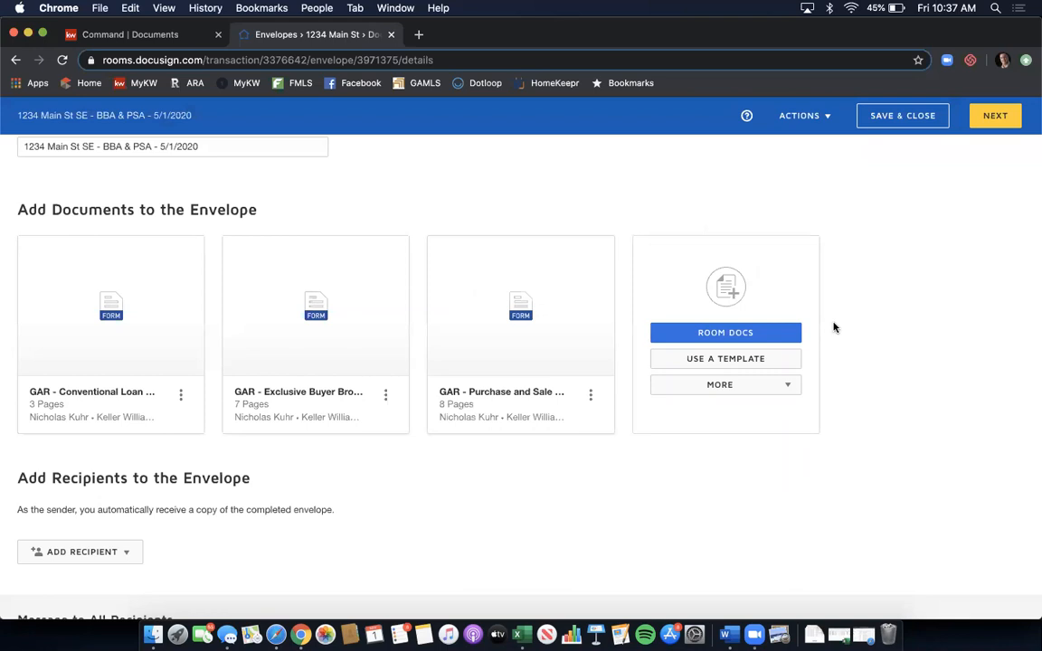
- Add the shared Buyer Wire Fraud Disclosure and Affiliated Marketing Disclosure templates to the envelope
{"action": "left_click", "coordinate": [743, 362]}
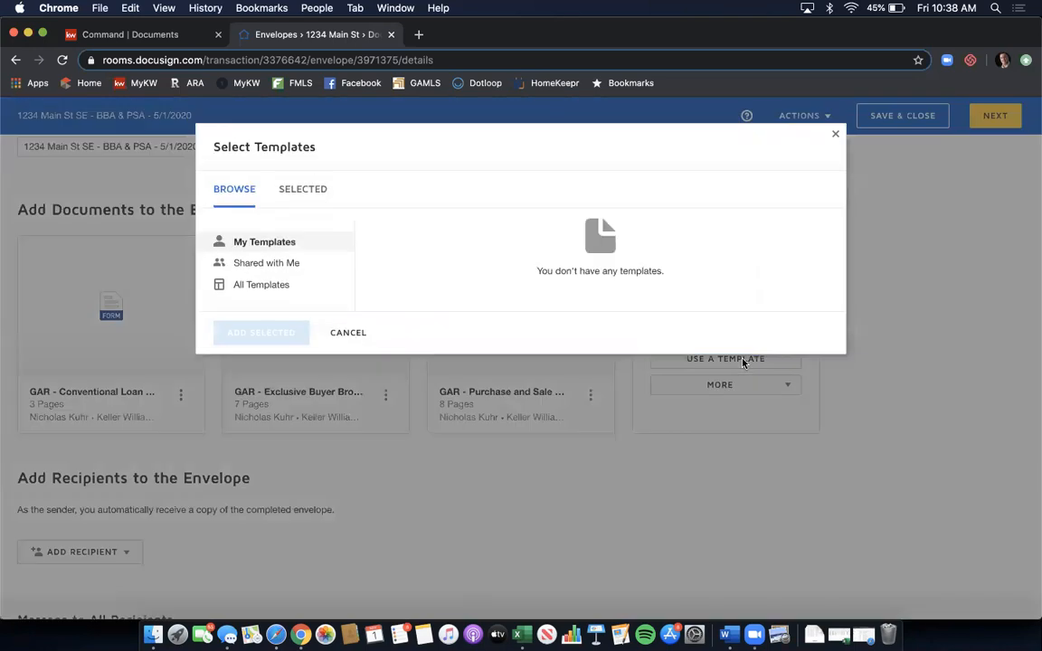
{"action": "left_click", "coordinate": [318, 266]}
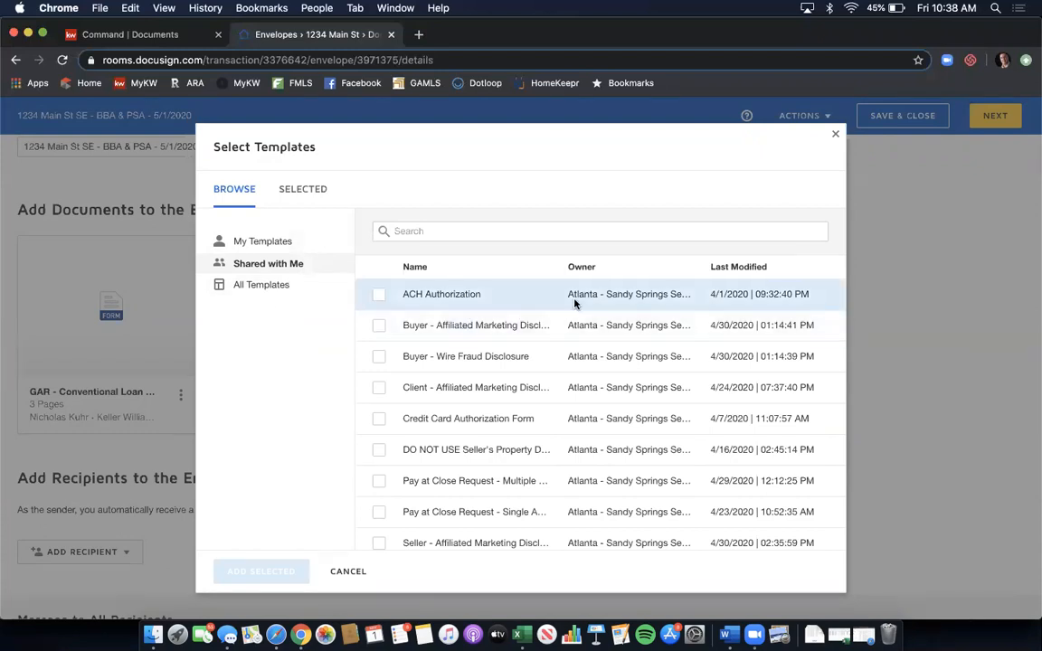
{"action": "scroll", "coordinate": [573, 304], "scroll_direction": "down", "scroll_amount": 1}
{"action": "scroll", "coordinate": [573, 304], "scroll_direction": "down", "scroll_amount": 1}
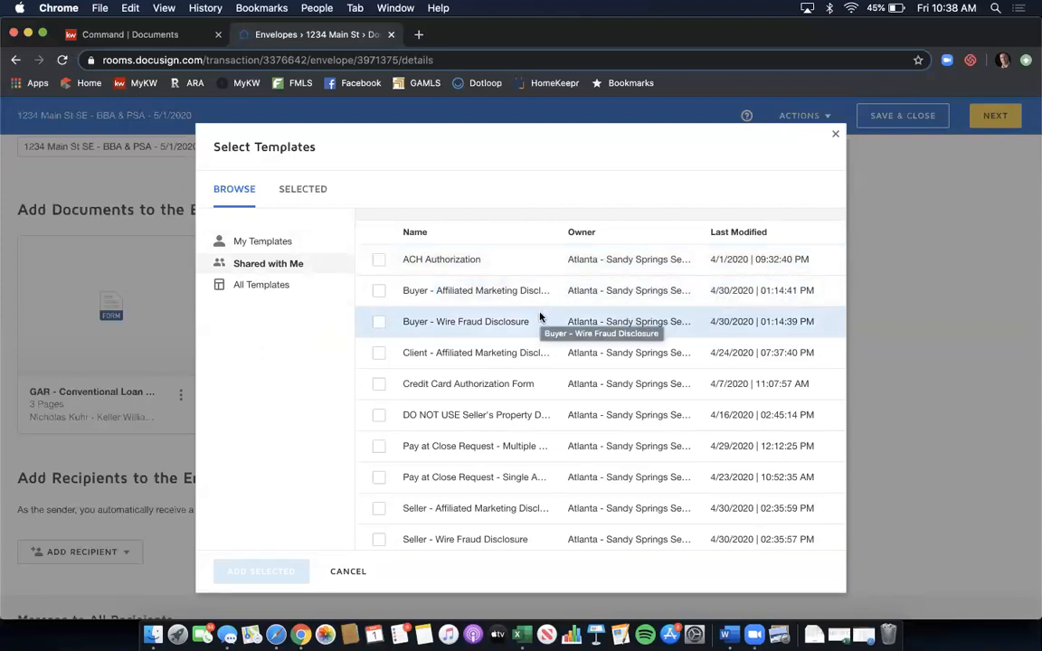
{"action": "scroll", "coordinate": [540, 316], "scroll_direction": "down", "scroll_amount": 1}
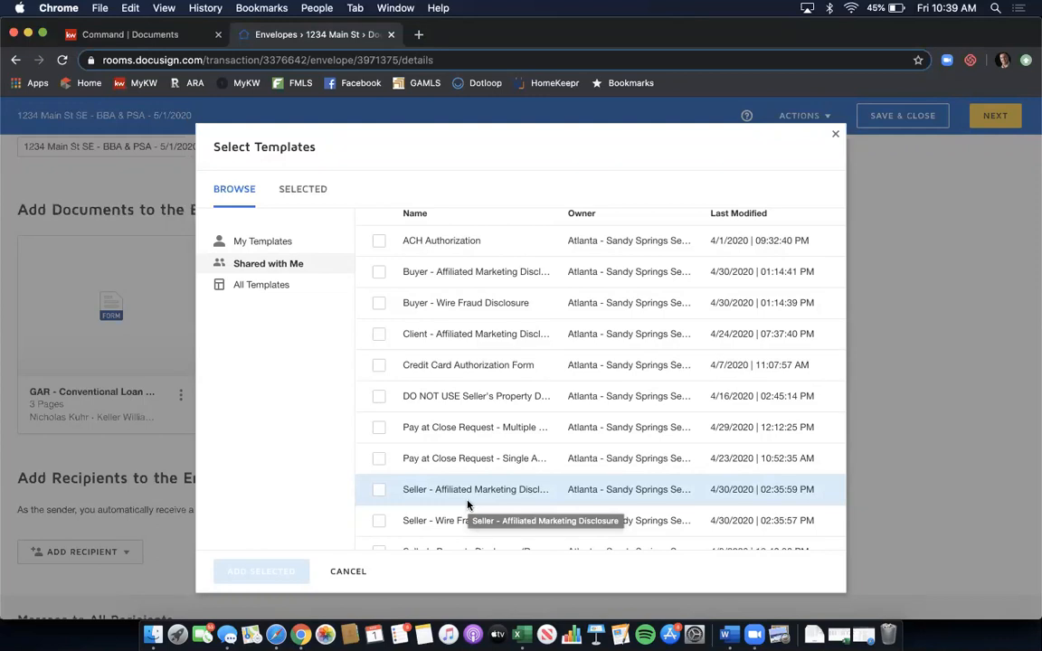
{"action": "left_click", "coordinate": [377, 304]}
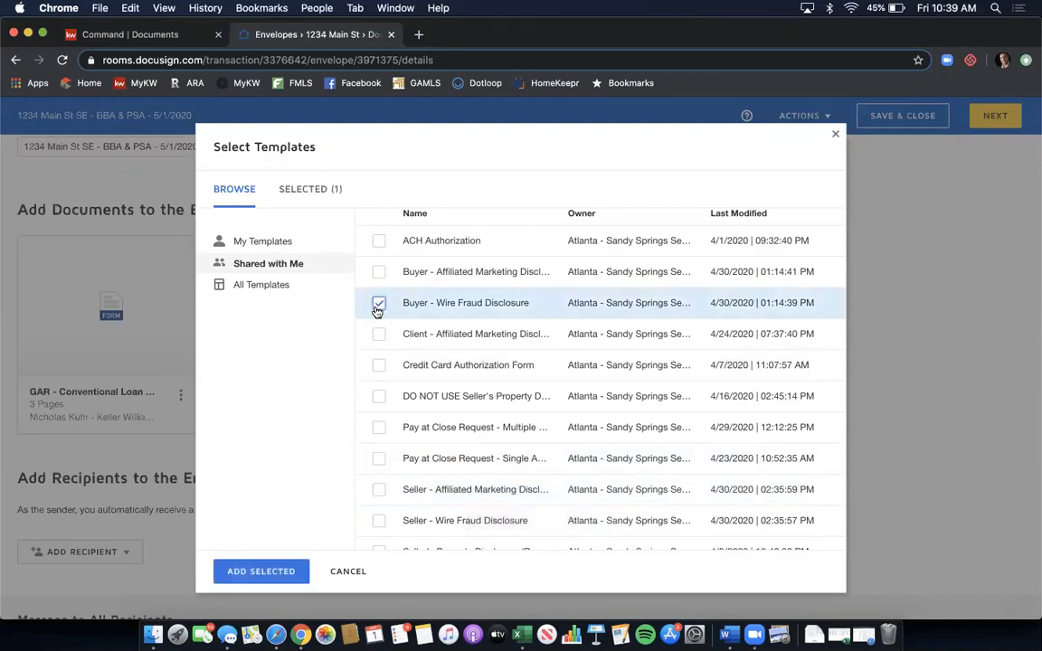
{"action": "left_click", "coordinate": [379, 276]}
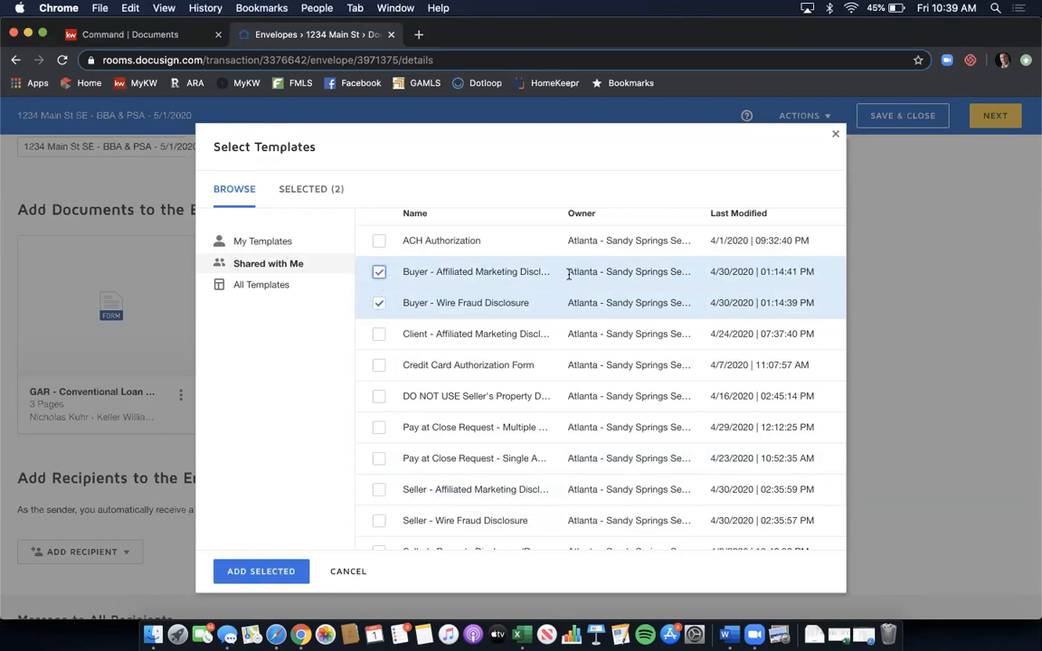
{"action": "scroll", "coordinate": [568, 274], "scroll_direction": "down", "scroll_amount": 1}
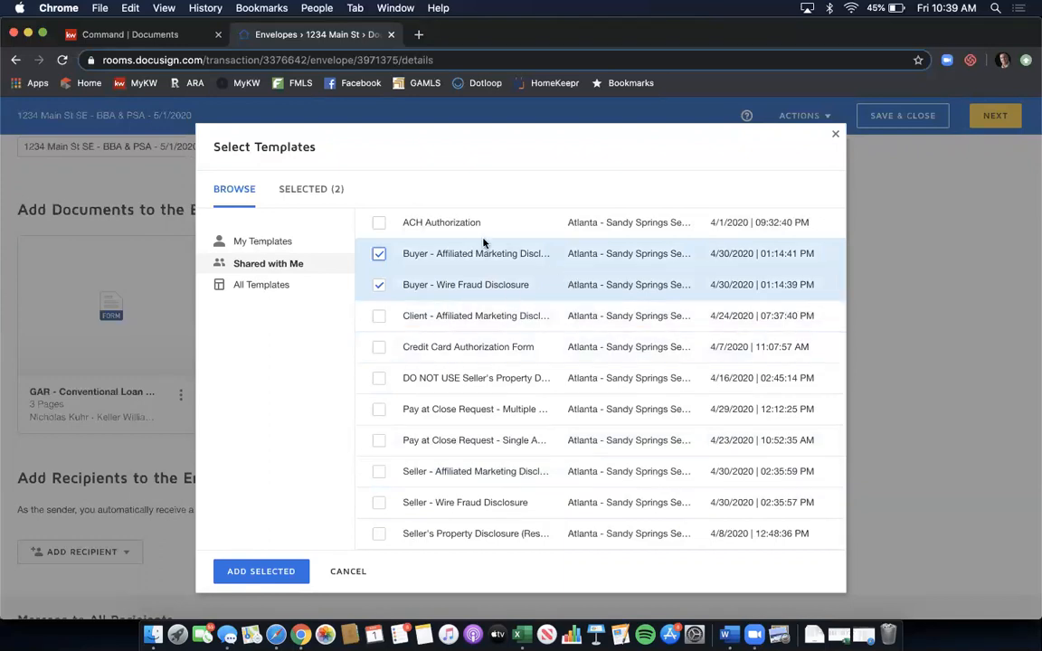
{"action": "left_click", "coordinate": [263, 571]}
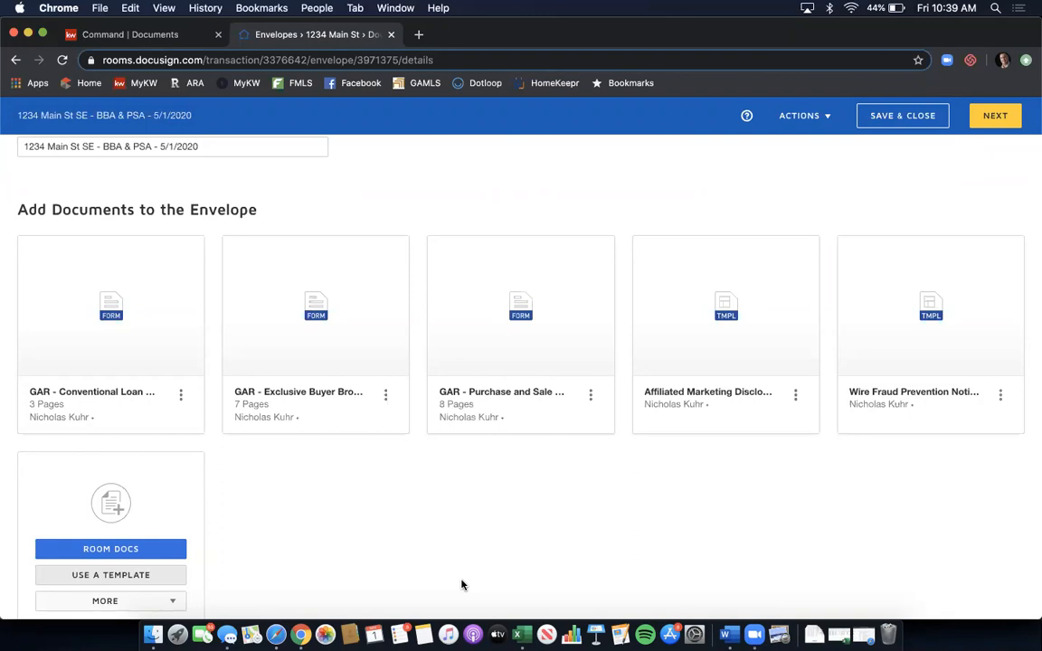
- Order the documents: Buyer Brokerage, Affiliated Marketing, Wire Fraud, Purchase and Sale, Conventional Loan
{"action": "mouse_move", "coordinate": [388, 339]}
{"action": "left_click_drag", "start_coordinate": [366, 336], "coordinate": [144, 340]}
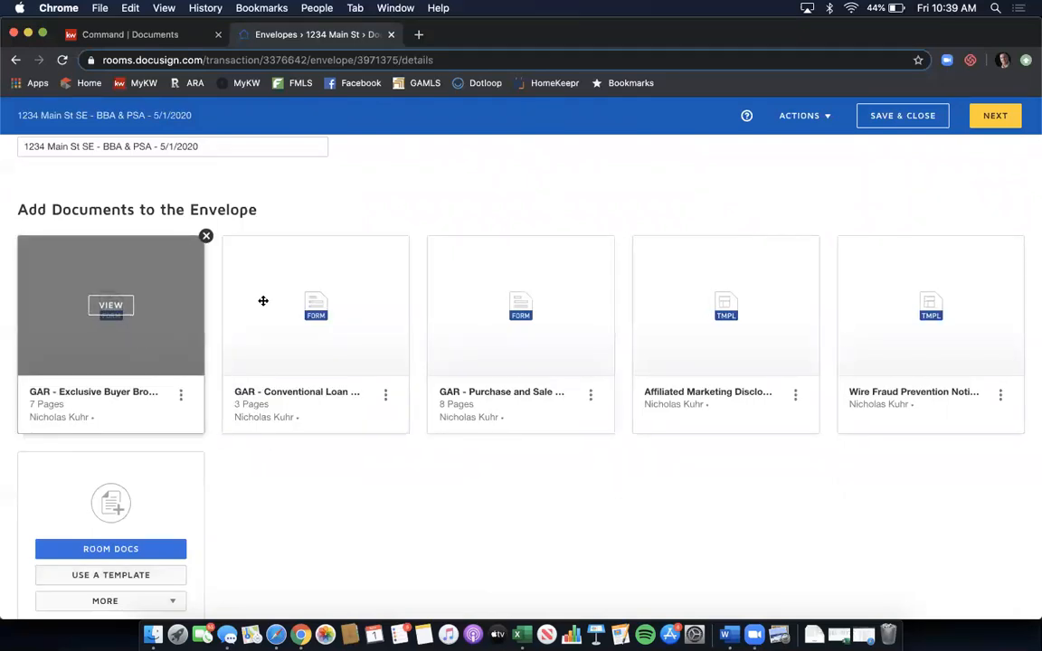
{"action": "left_click_drag", "start_coordinate": [736, 353], "coordinate": [305, 356]}
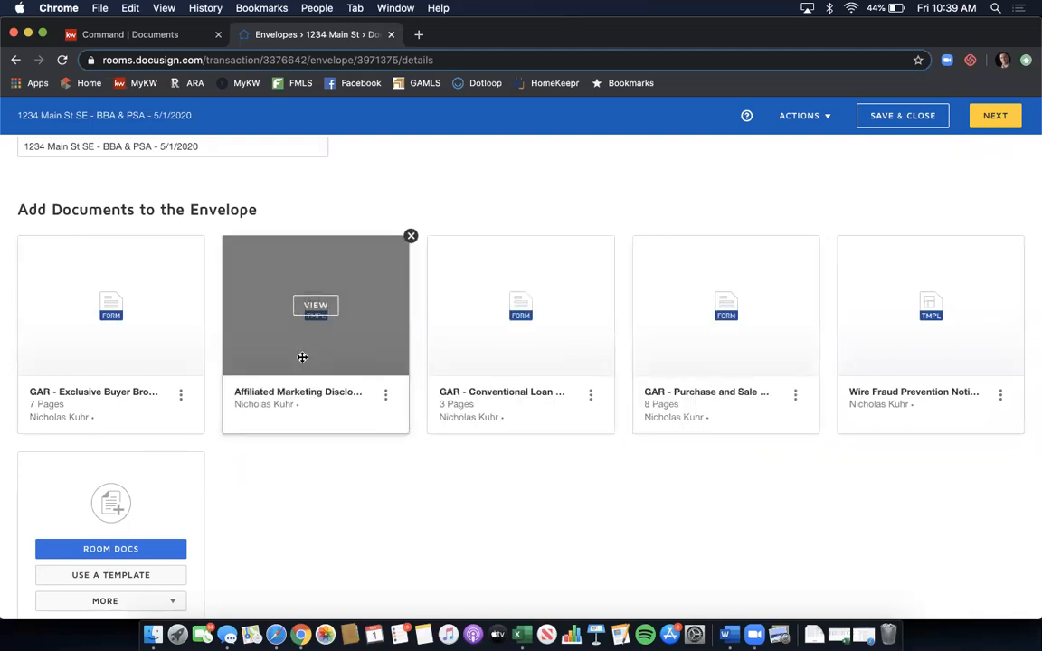
{"action": "left_click_drag", "start_coordinate": [887, 357], "coordinate": [435, 363]}
{"action": "left_click_drag", "start_coordinate": [686, 351], "coordinate": [866, 457]}
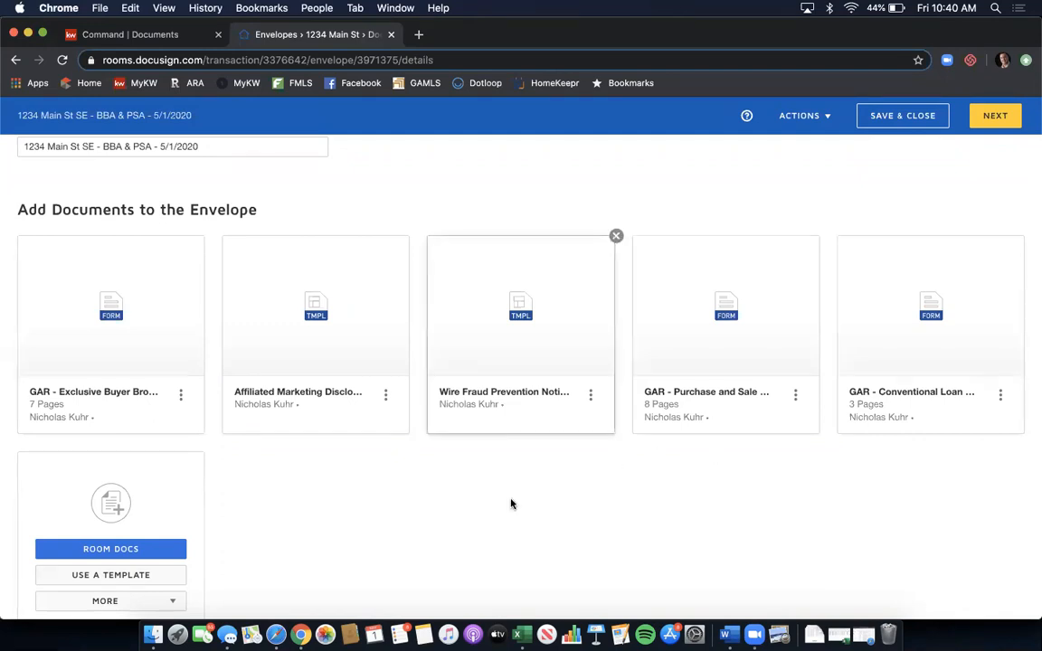
- Scroll to Add Recipients to the Envelope and open the ADD RECIPIENT dropdown
{"action": "scroll", "coordinate": [542, 504], "scroll_direction": "down", "scroll_amount": 3}
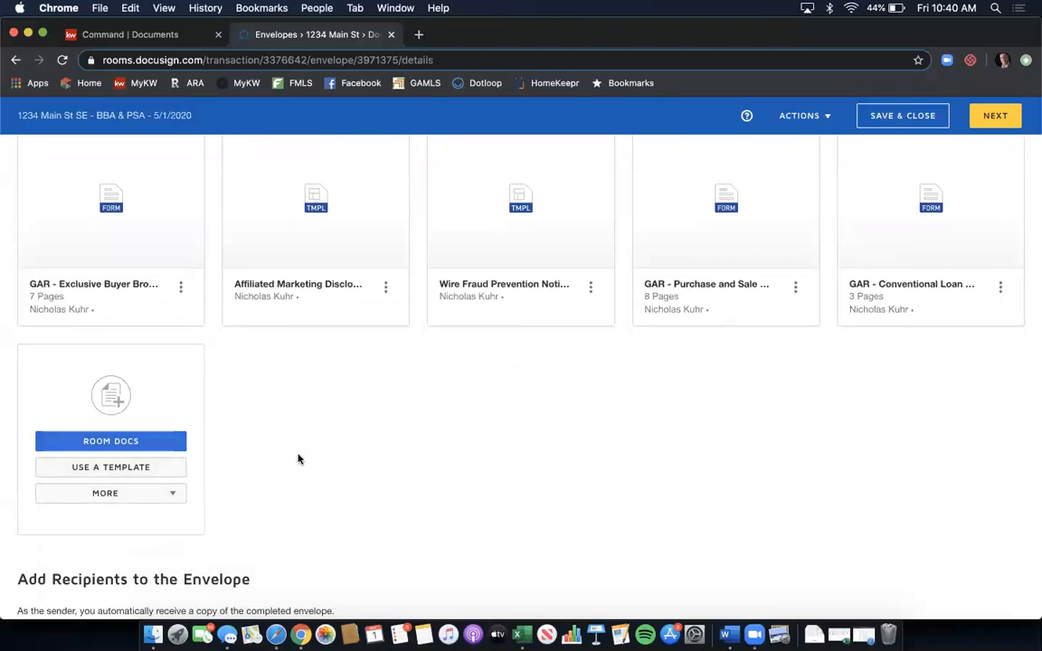
{"action": "scroll", "coordinate": [444, 374], "scroll_direction": "down", "scroll_amount": 5}
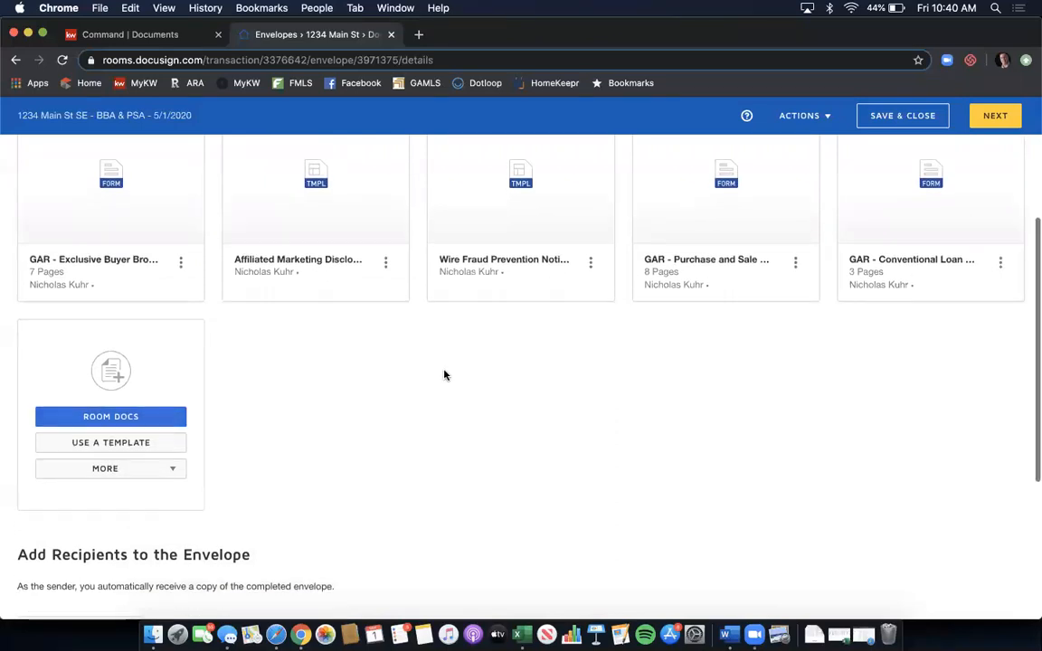
{"action": "scroll", "coordinate": [444, 374], "scroll_direction": "down", "scroll_amount": 3}
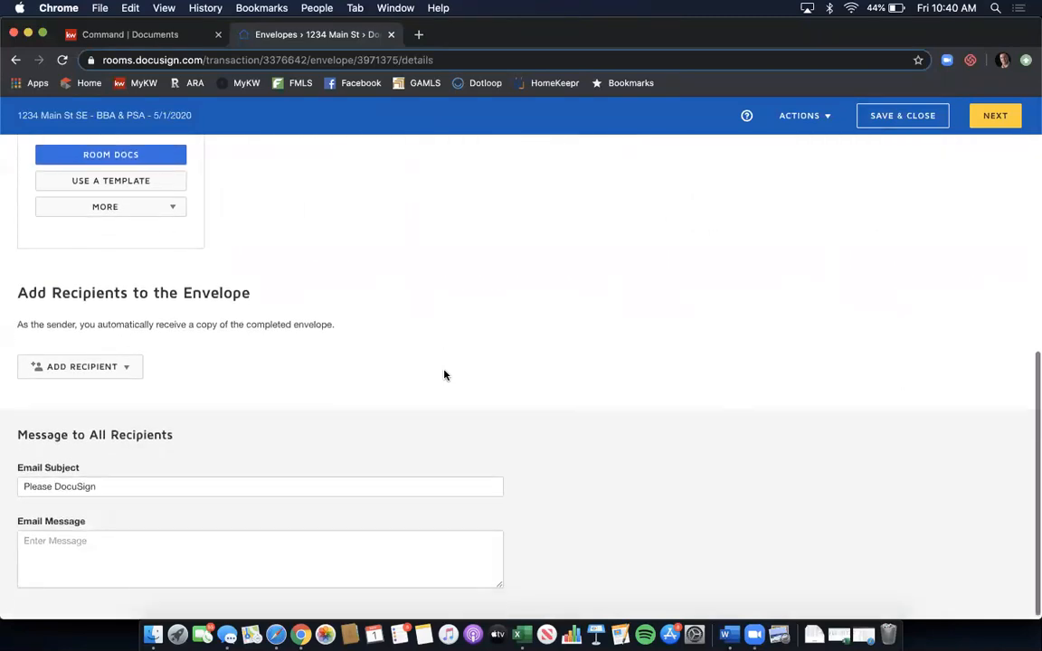
{"action": "left_click", "coordinate": [126, 371]}
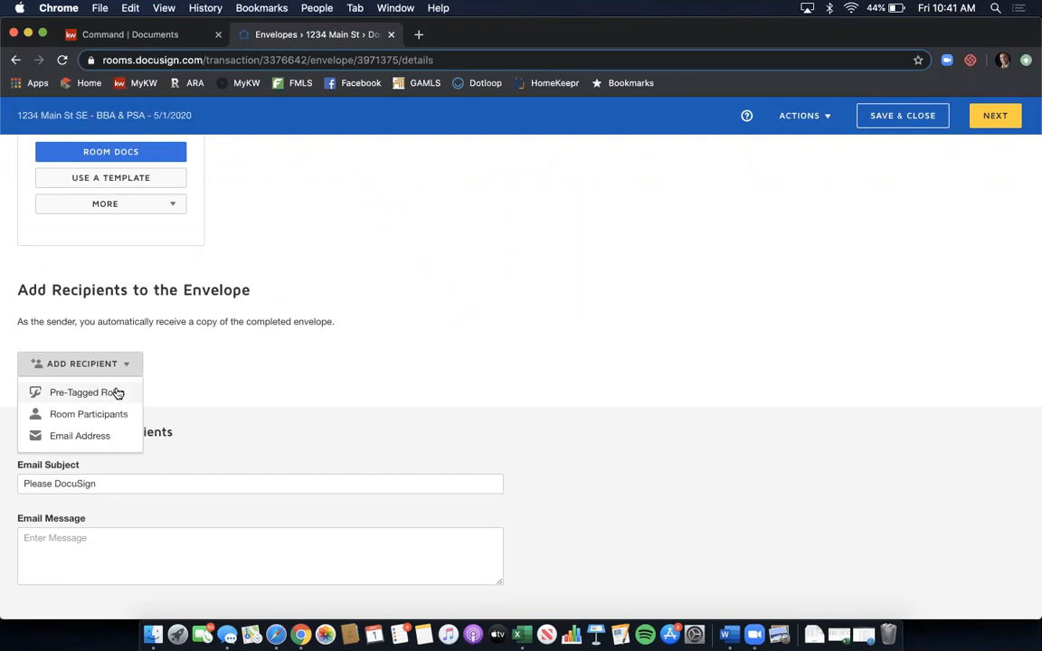
- From Pre-Tagged Roles, assign contacts to Buyer One, Buyer Two and Buyer Agent and add them
{"action": "left_click", "coordinate": [118, 393]}
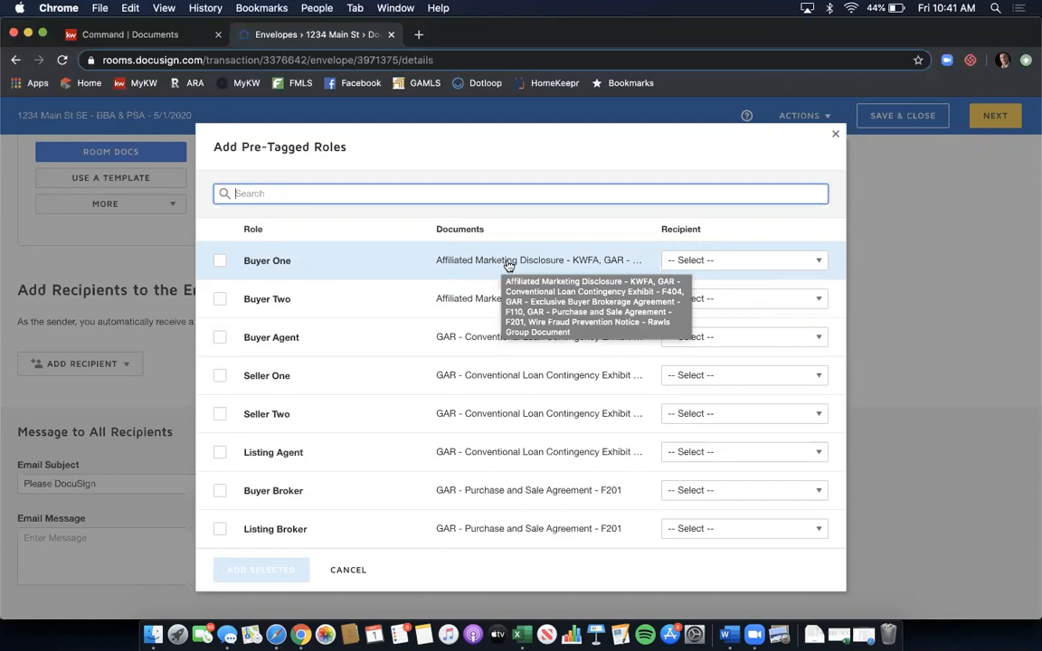
{"action": "left_click", "coordinate": [709, 262]}
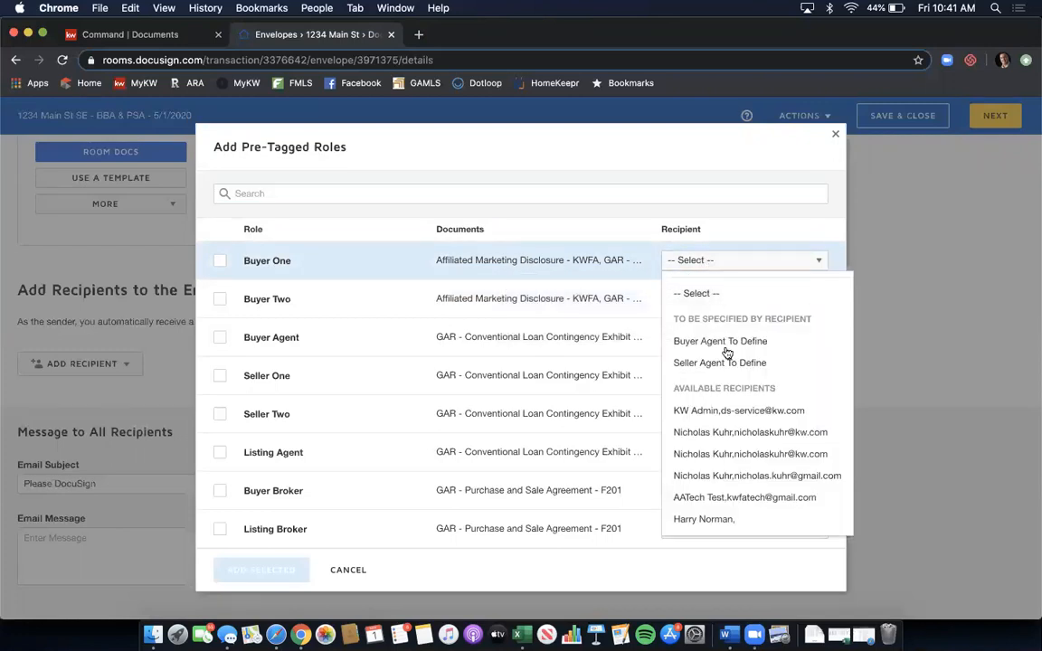
{"action": "left_click", "coordinate": [772, 477]}
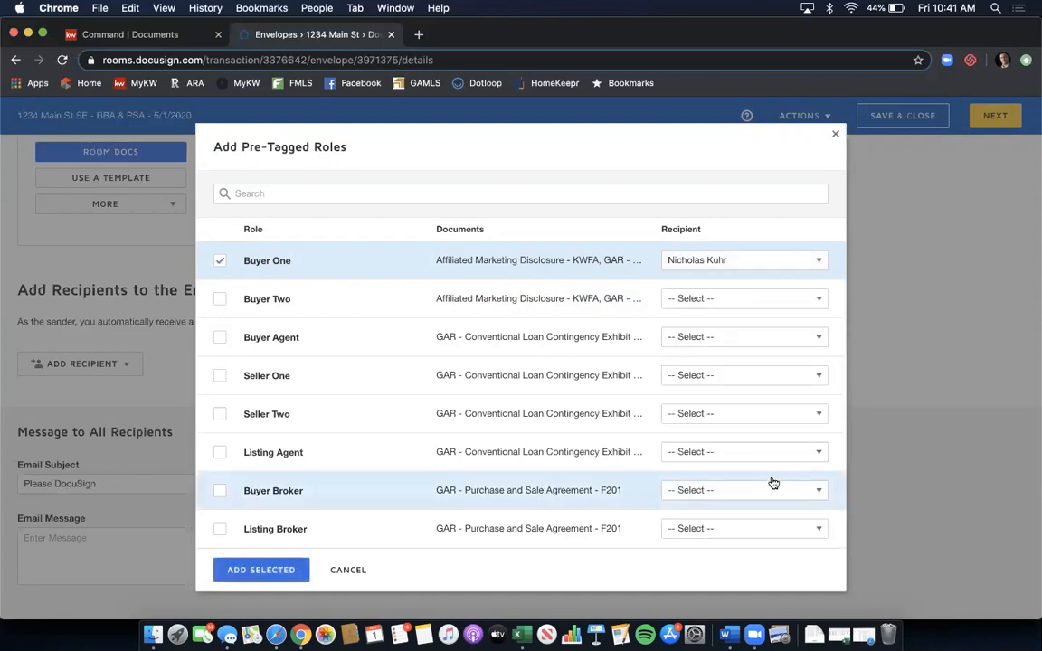
{"action": "left_click", "coordinate": [709, 298]}
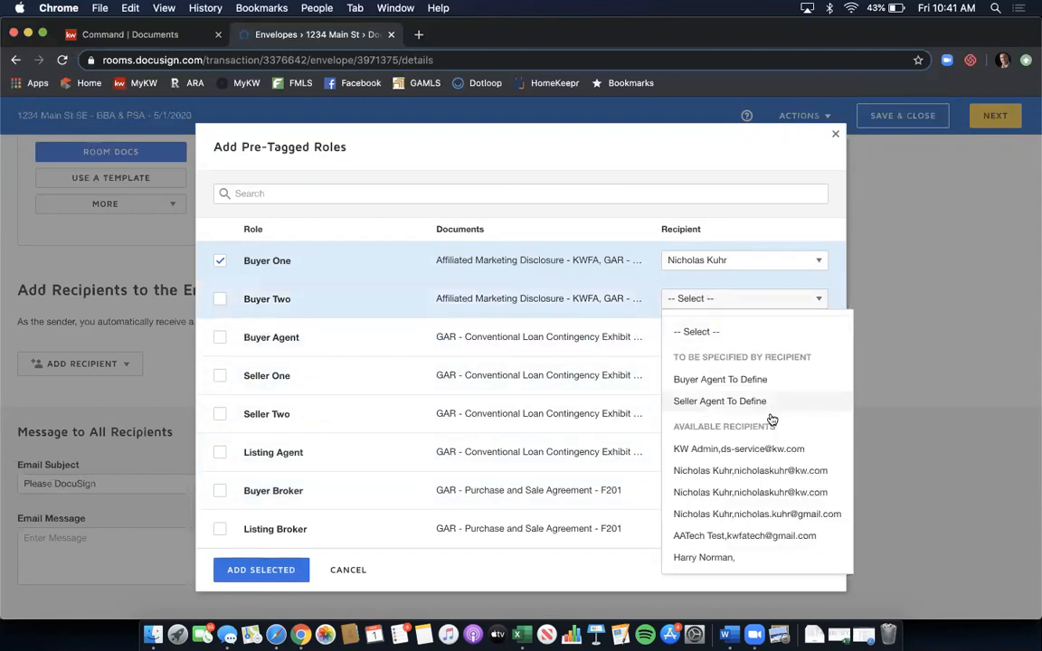
{"action": "left_click", "coordinate": [772, 537]}
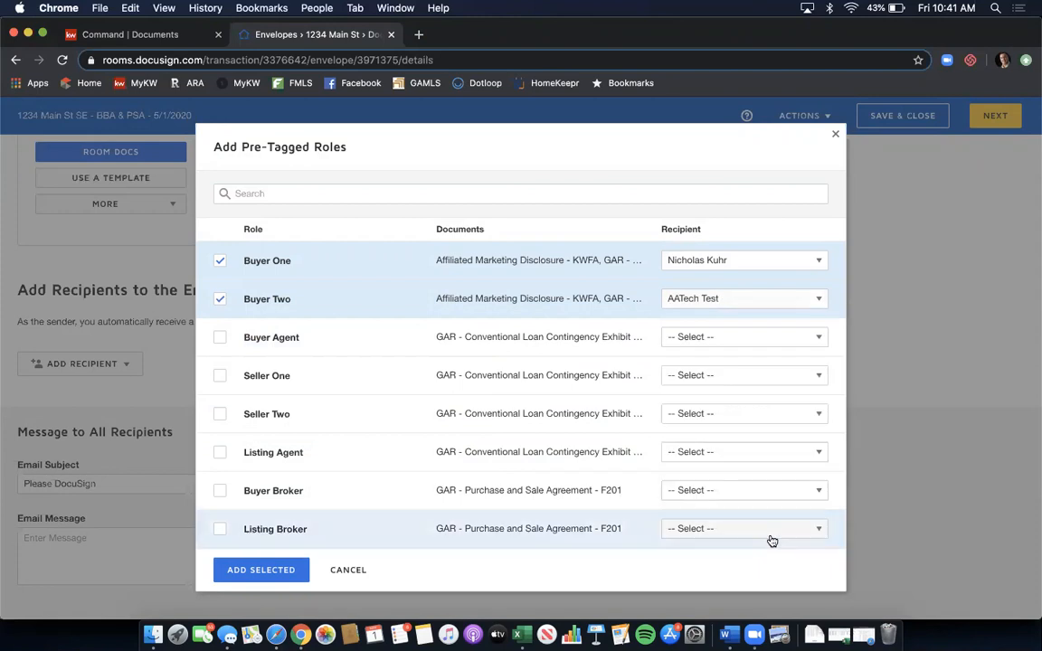
{"action": "left_click", "coordinate": [696, 342]}
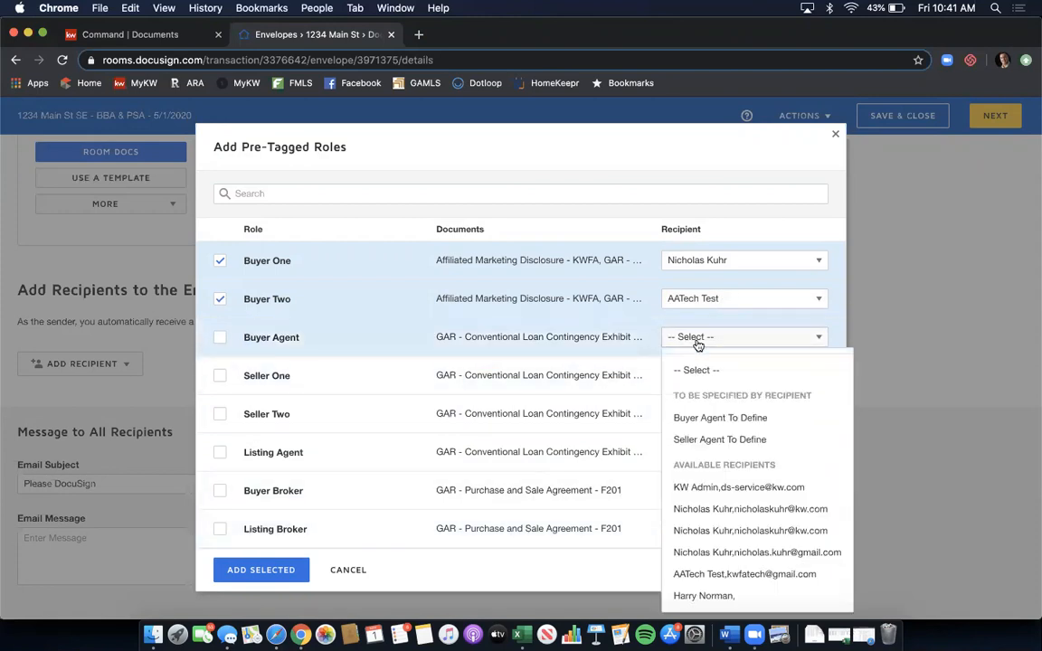
{"action": "left_click", "coordinate": [758, 511]}
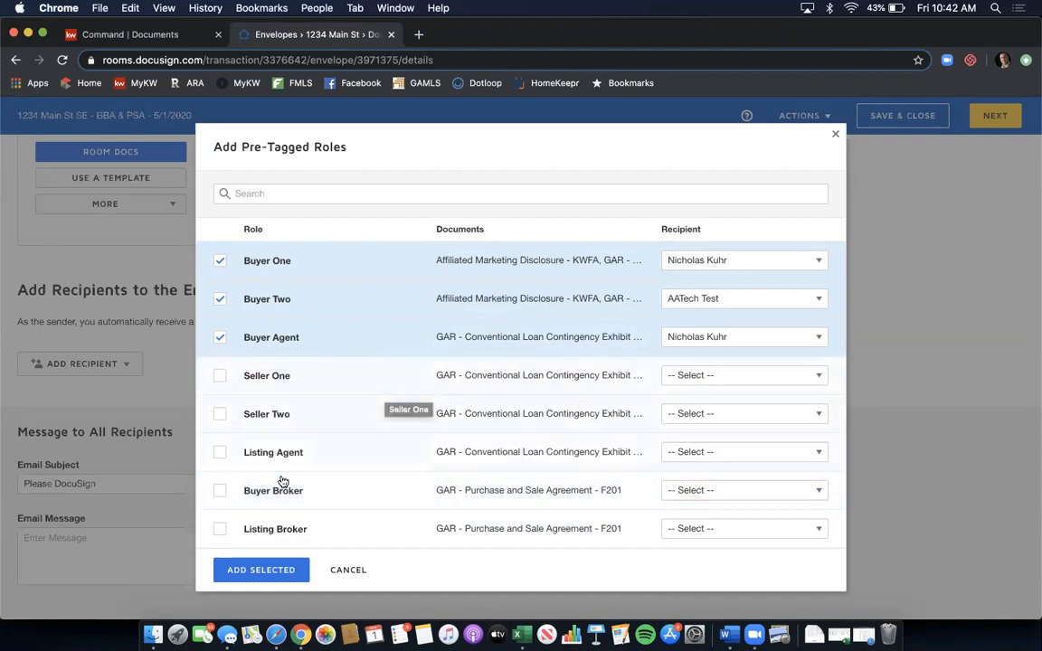
{"action": "left_click", "coordinate": [260, 572]}
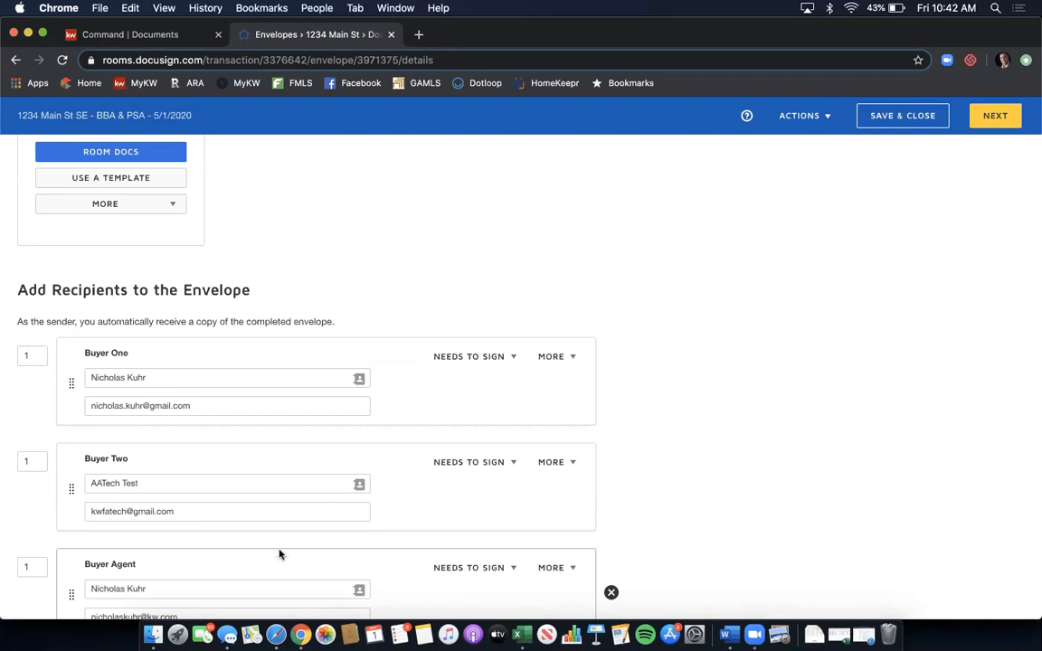
- Set routing orders 1, 2, 3 for Buyer One, Buyer Two, Buyer Agent, correcting a mistyped 23
{"action": "scroll", "coordinate": [388, 384], "scroll_direction": "down", "scroll_amount": 2}
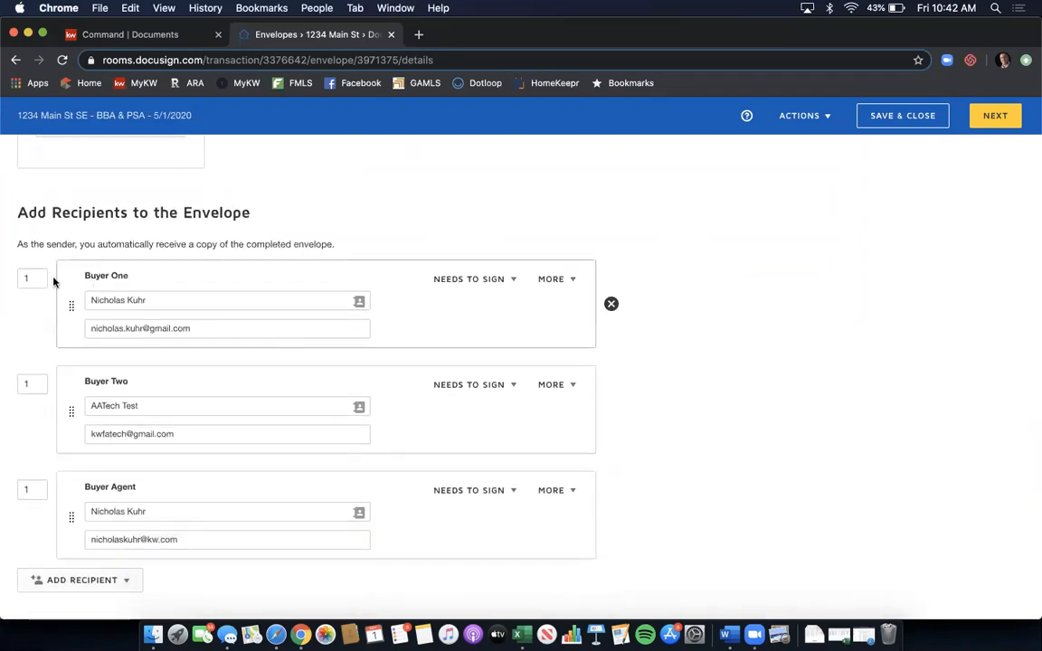
{"action": "double_click", "coordinate": [30, 384]}
{"action": "type", "text": "2"}
{"action": "left_click", "coordinate": [33, 489]}
{"action": "type", "text": "3"}
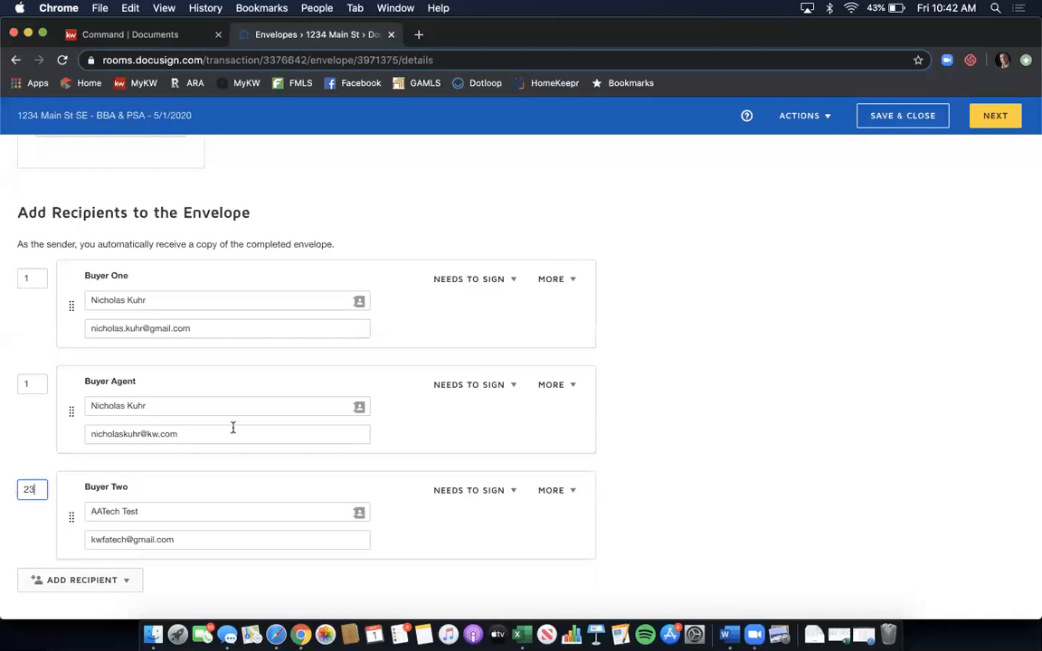
{"action": "double_click", "coordinate": [30, 383]}
{"action": "type", "text": "3"}
{"action": "double_click", "coordinate": [15, 488]}
{"action": "type", "text": "2"}
{"action": "left_click", "coordinate": [36, 462]}
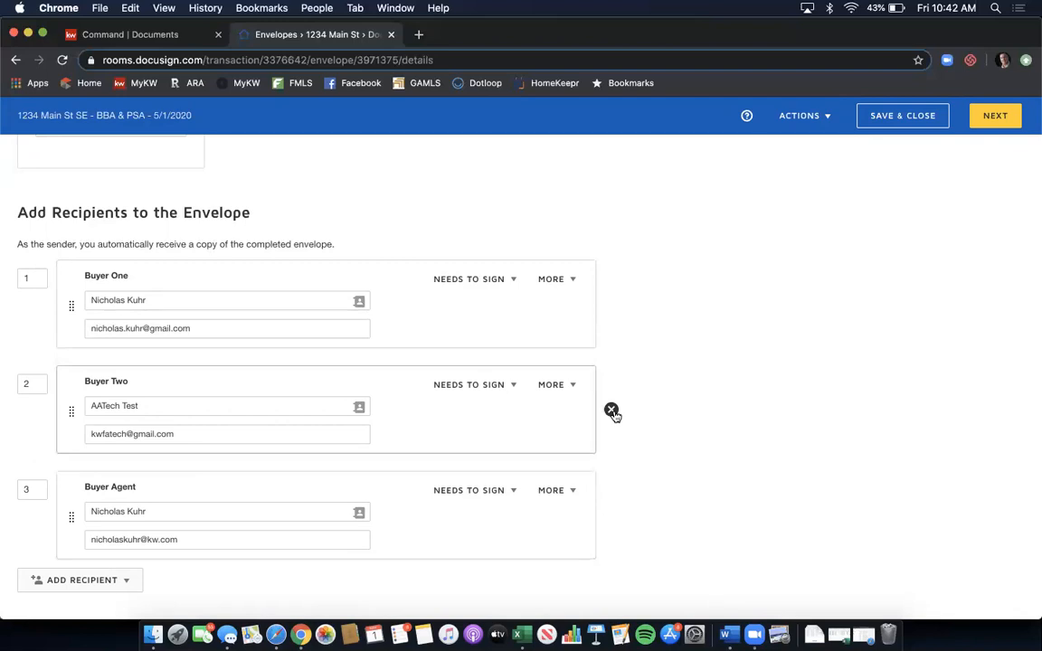
{"action": "left_click", "coordinate": [38, 281]}
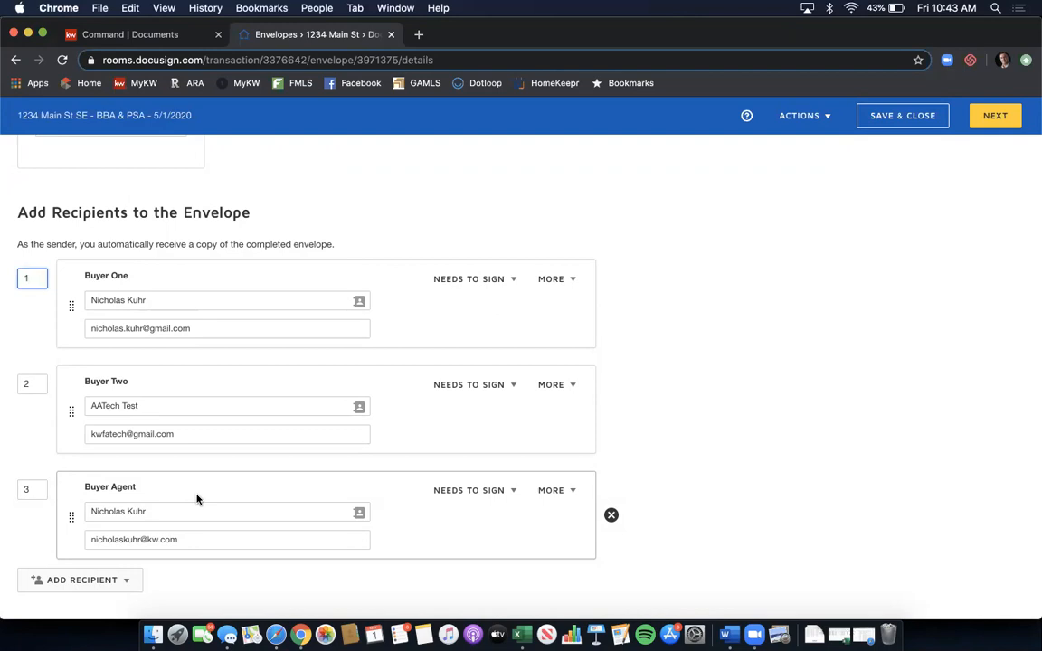
- Review Buyer One's Needs to Sign action options, then open its MORE menu
{"action": "left_click", "coordinate": [513, 281]}
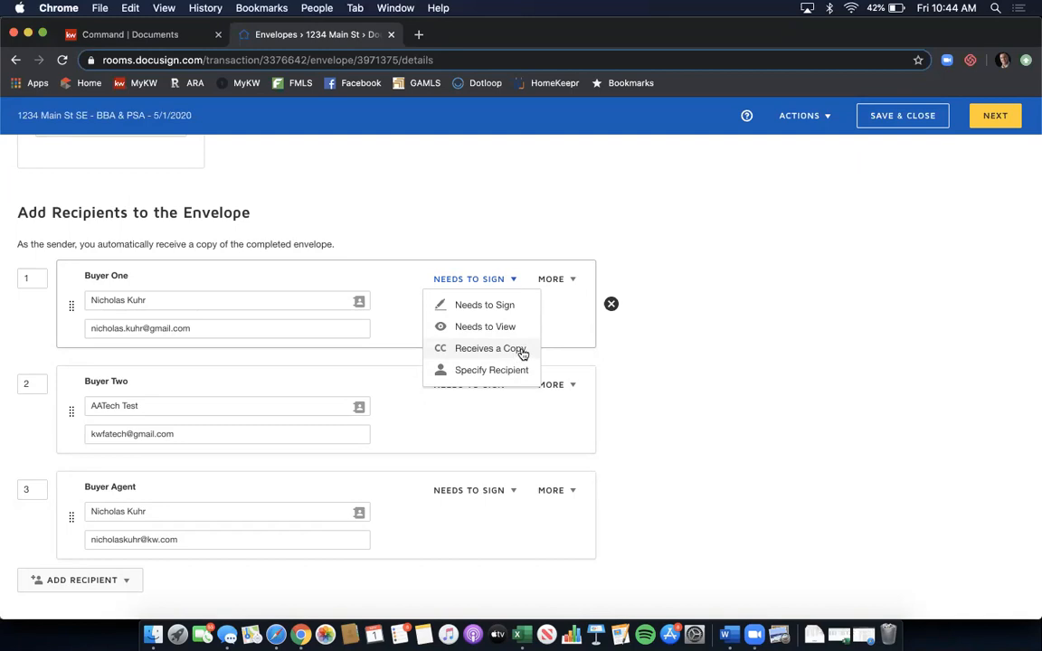
{"action": "left_click", "coordinate": [572, 284]}
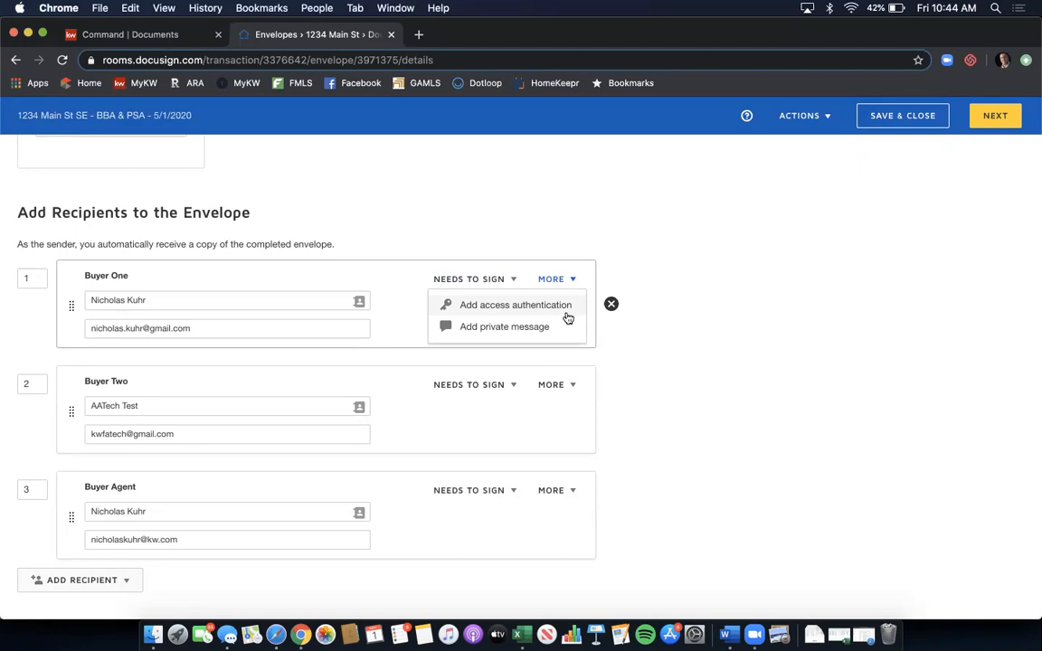
- Try requiring an access code for Buyer One, then discard the access authentication
{"action": "left_click", "coordinate": [567, 315]}
{"action": "left_click", "coordinate": [160, 380]}
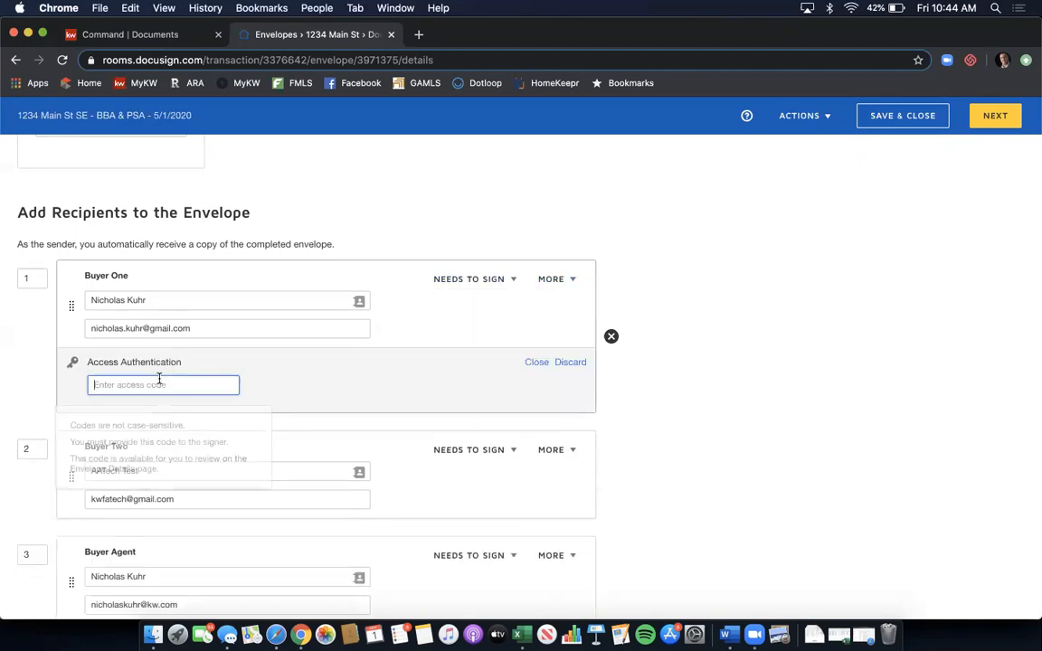
{"action": "type", "text": "12344"}
{"action": "key", "text": "BackSpace"}
{"action": "type", "text": "5"}
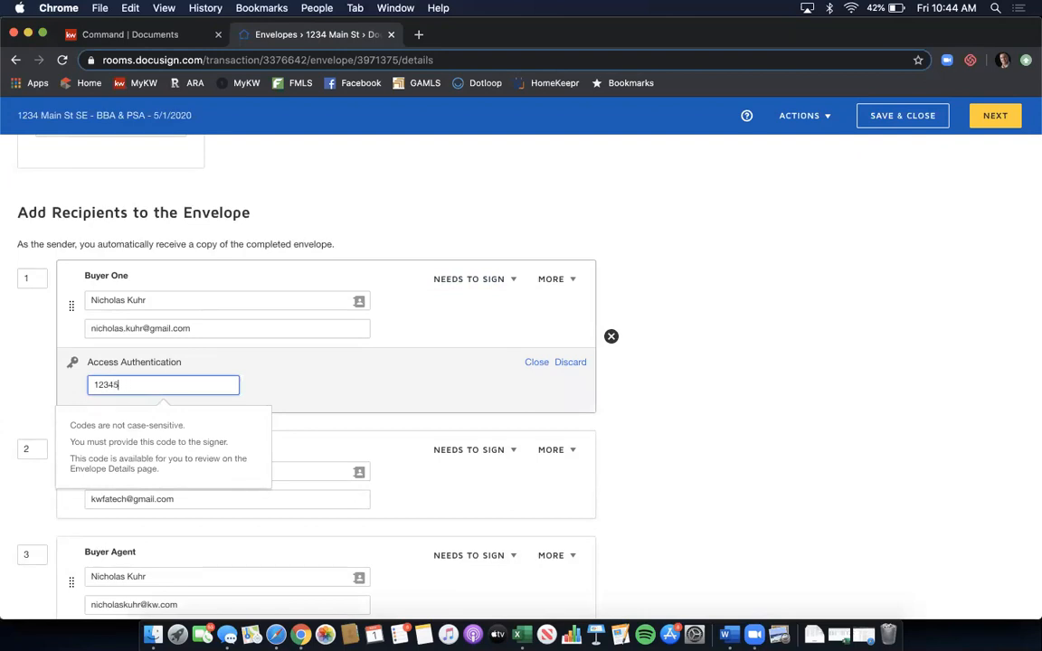
{"action": "left_click", "coordinate": [583, 363]}
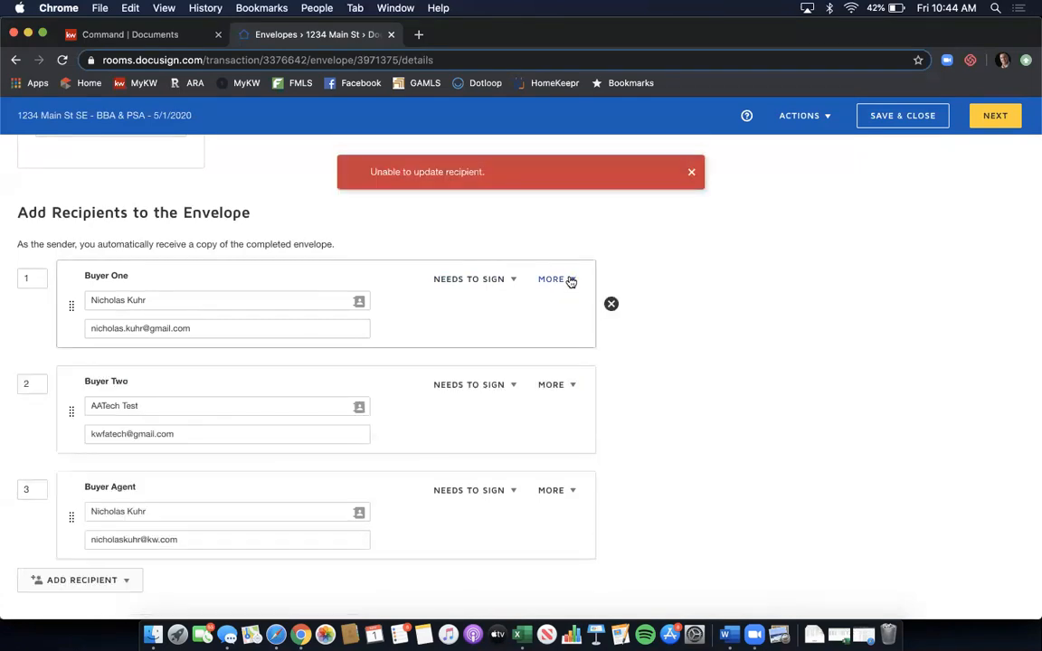
- Draft Buyer One's private message 'Added info in field 2 from our conversation.', dismiss the error, then discard it
{"action": "left_click", "coordinate": [571, 282]}
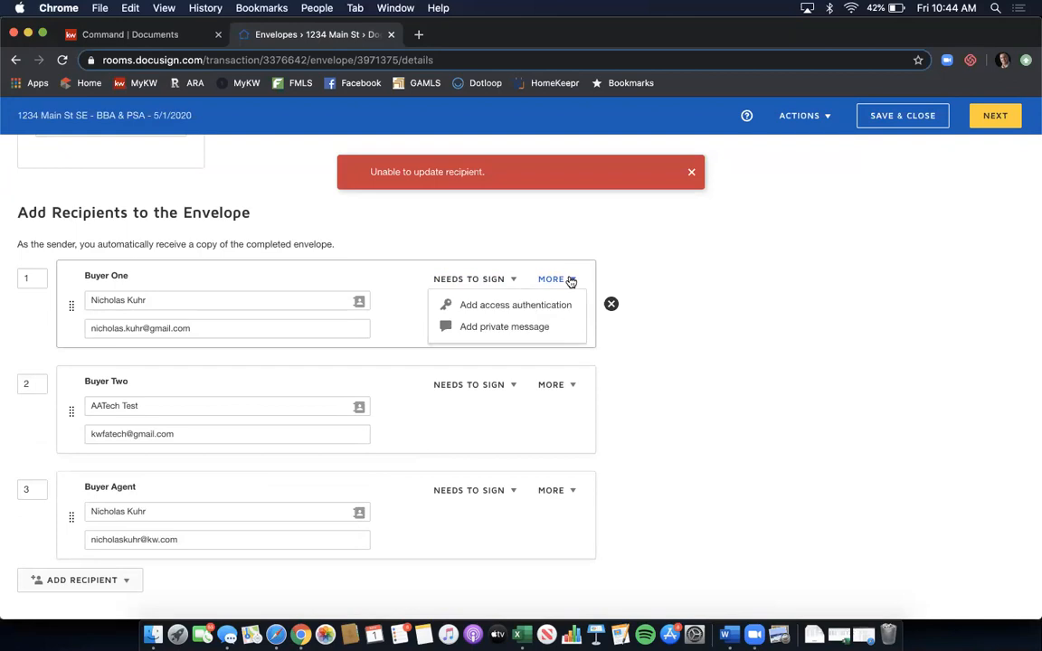
{"action": "left_click", "coordinate": [539, 326]}
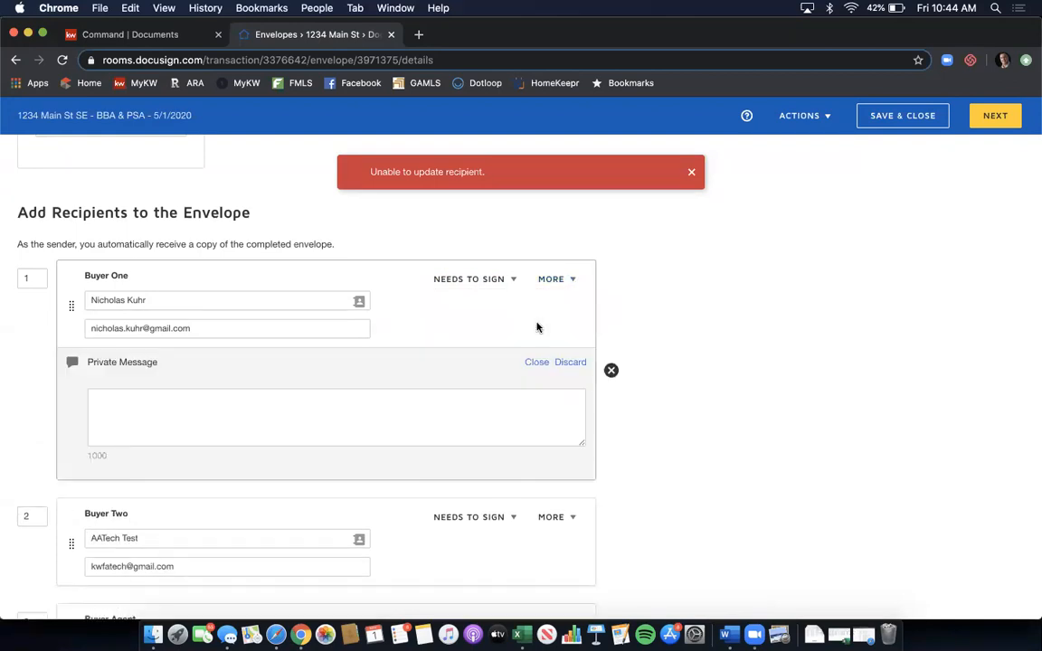
{"action": "left_click", "coordinate": [391, 415]}
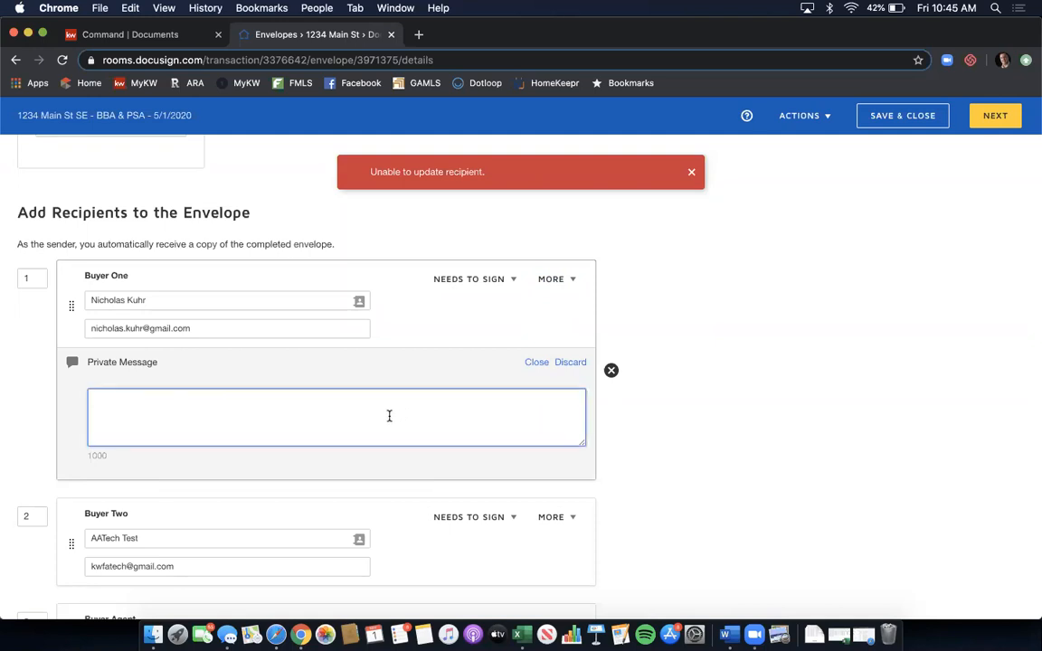
{"action": "type", "text": "Added"}
{"action": "type", "text": " info in field 2"}
{"action": "type", "text": " fr"}
{"action": "type", "text": "from our"}
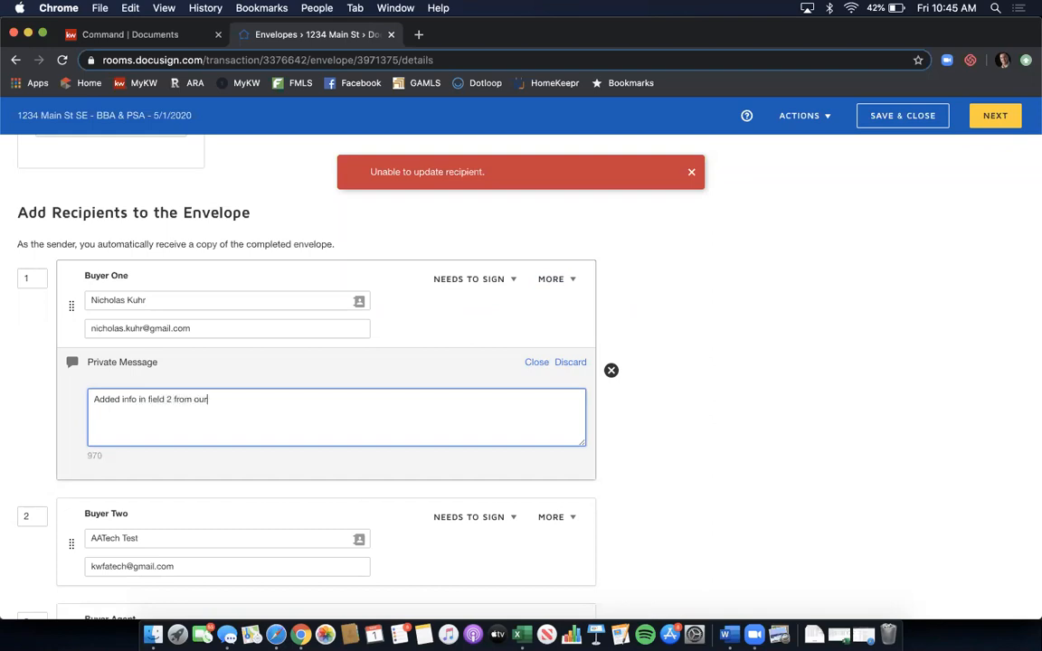
{"action": "type", "text": " converstaion."}
{"action": "key", "text": "BackSpace"}
{"action": "key", "text": "BackSpace"}
{"action": "key", "text": "BackSpace"}
{"action": "key", "text": "BackSpace"}
{"action": "key", "text": "BackSpace"}
{"action": "type", "text": "ation."}
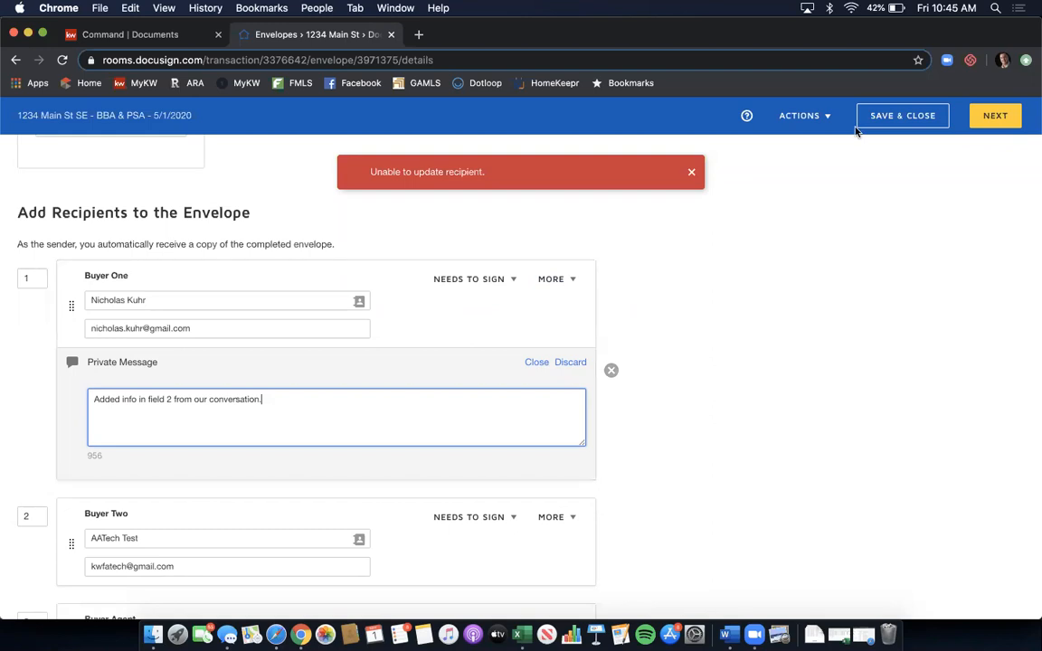
{"action": "left_click", "coordinate": [691, 172]}
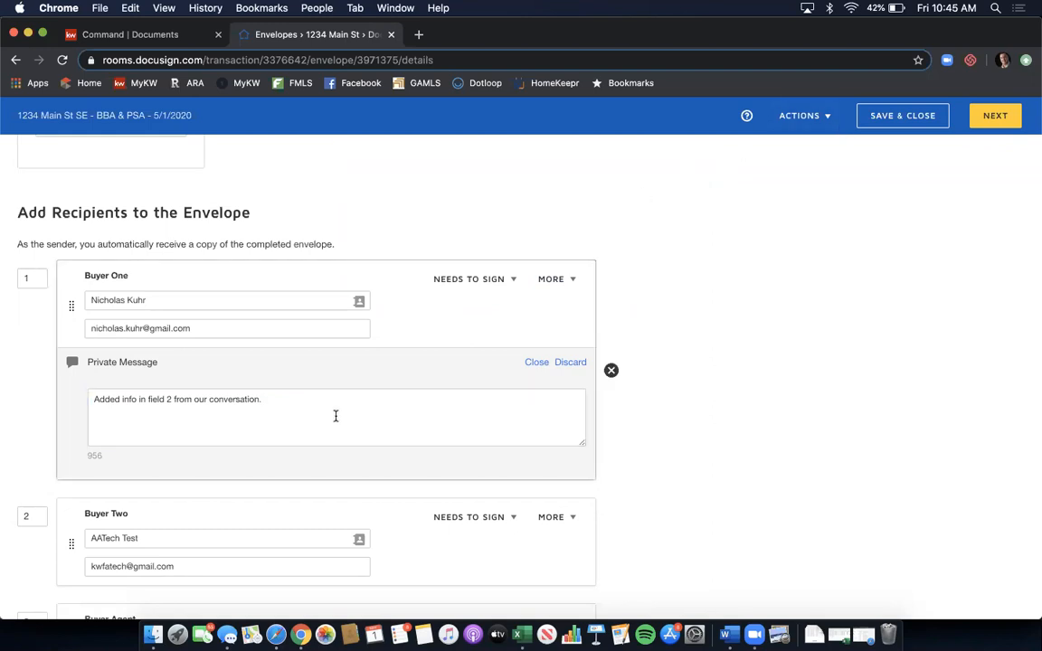
{"action": "left_click", "coordinate": [569, 363]}
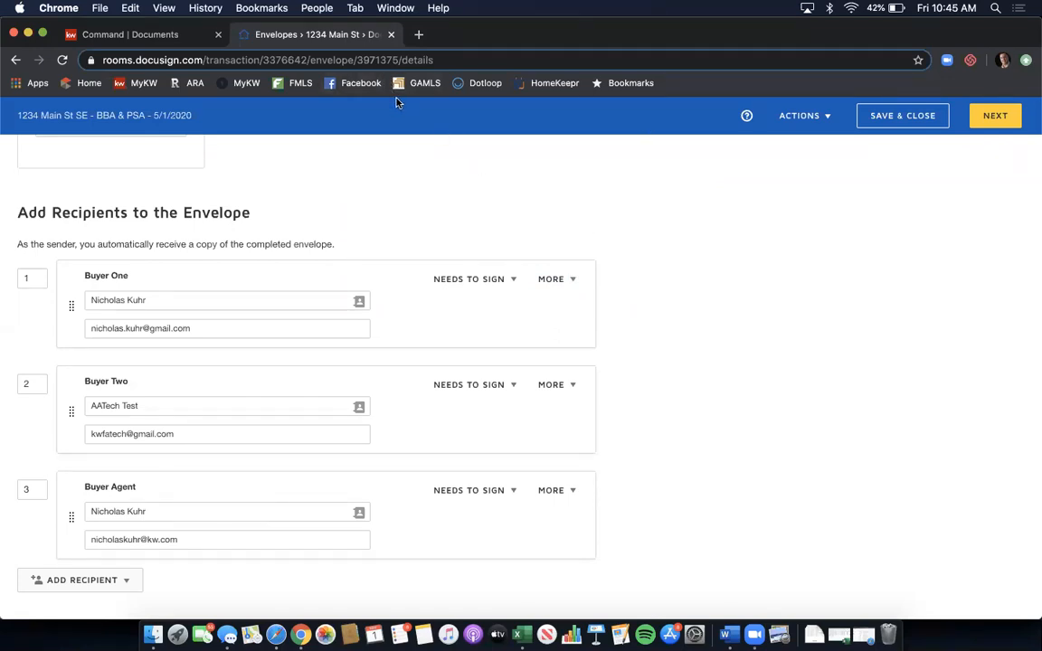
{"action": "scroll", "coordinate": [725, 294], "scroll_direction": "down", "scroll_amount": 2}
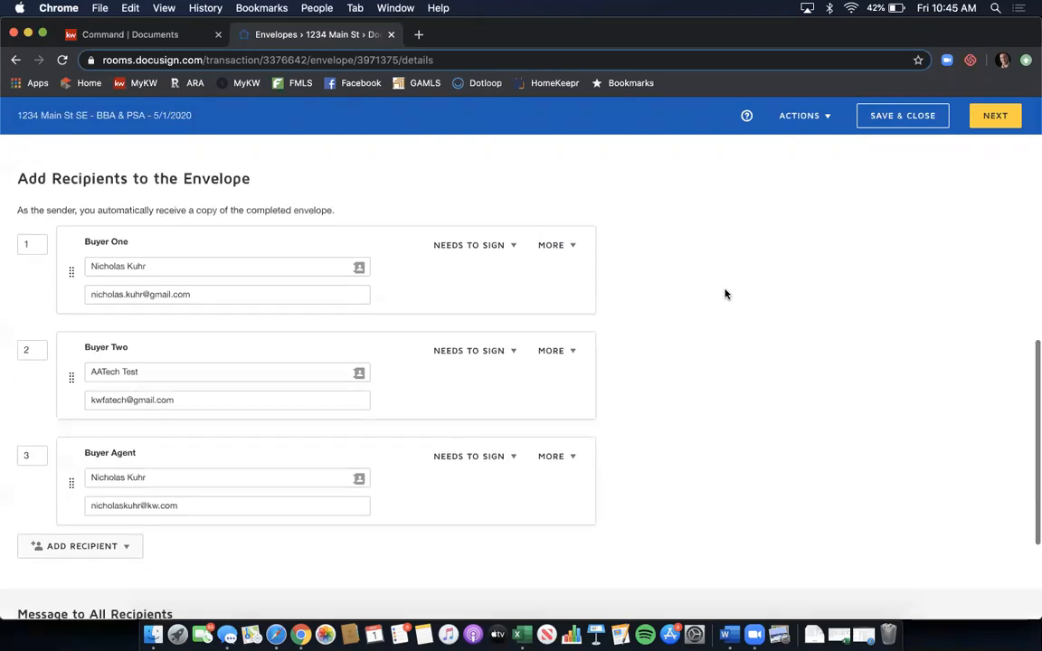
{"action": "scroll", "coordinate": [492, 263], "scroll_direction": "down", "scroll_amount": 3}
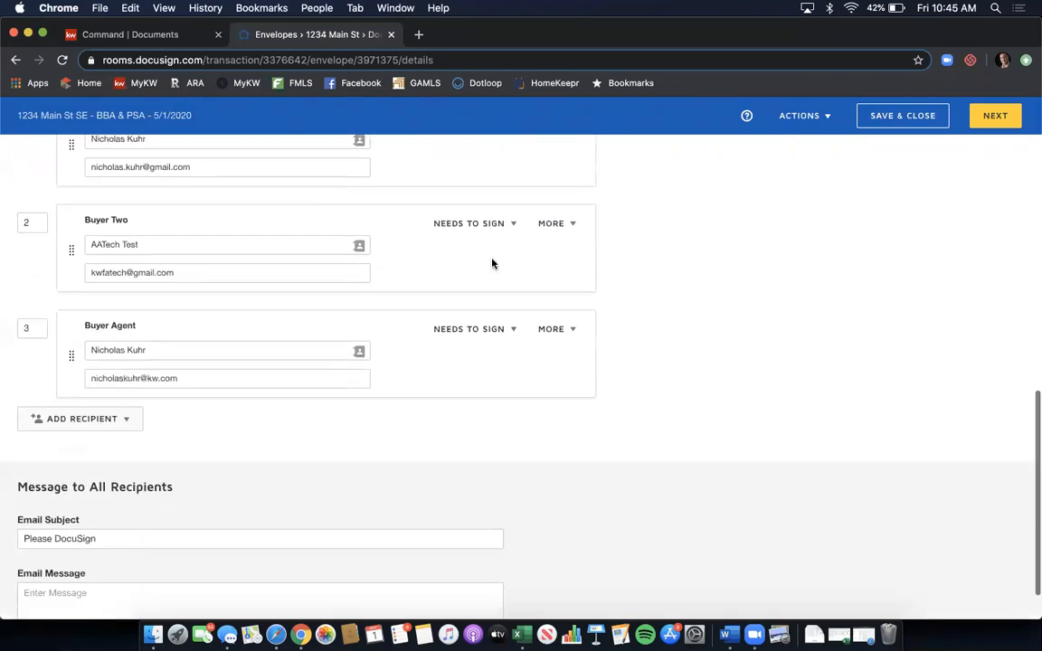
{"action": "left_click", "coordinate": [129, 400]}
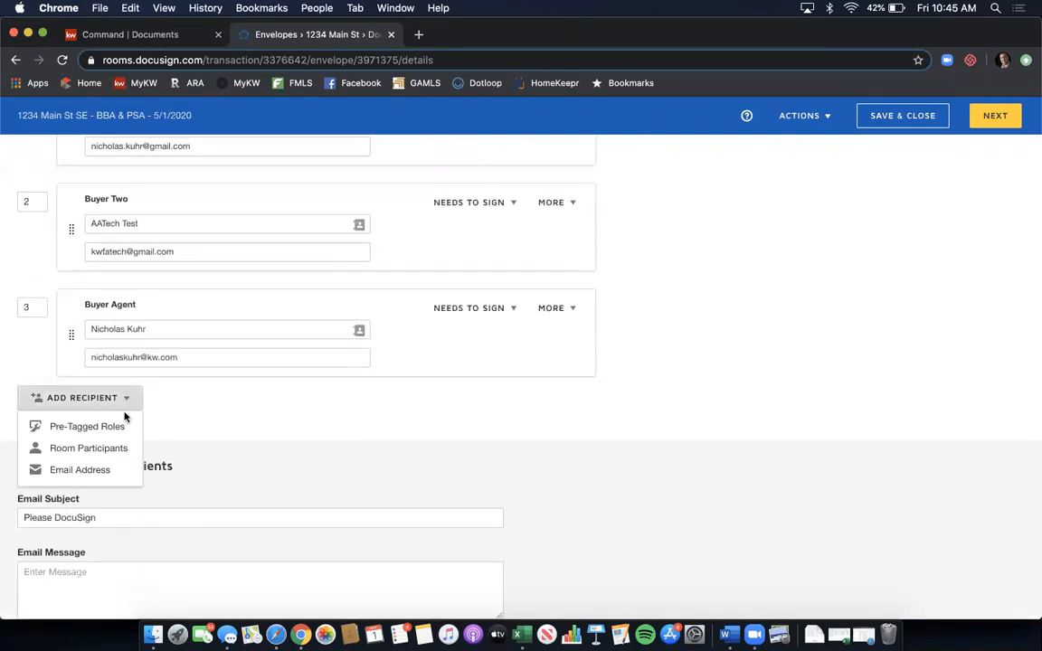
{"action": "left_click", "coordinate": [106, 471]}
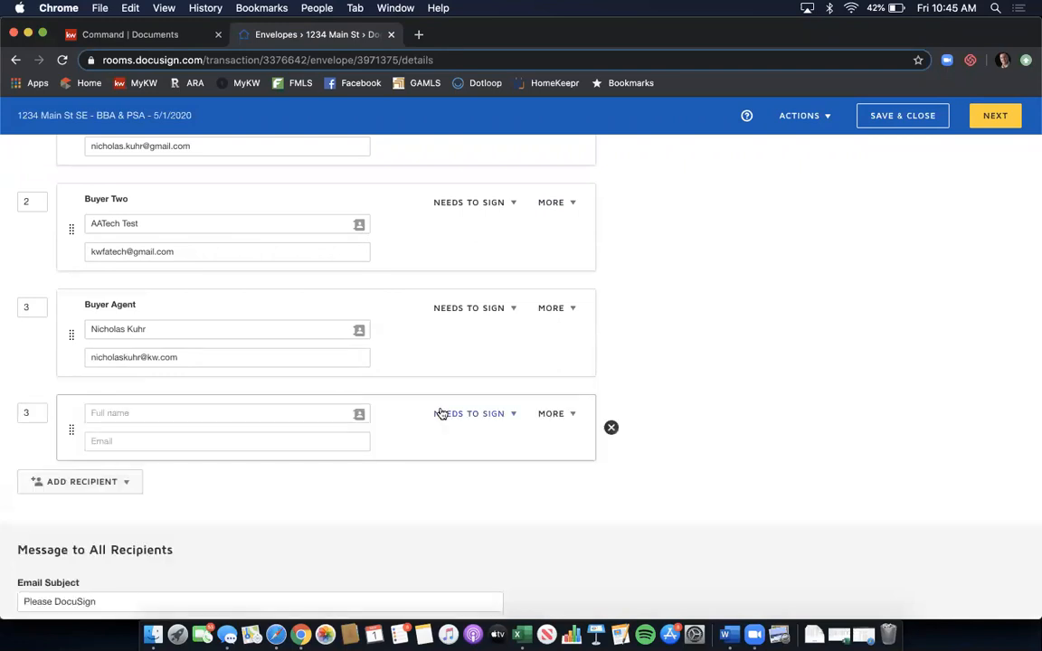
{"action": "left_click", "coordinate": [137, 412]}
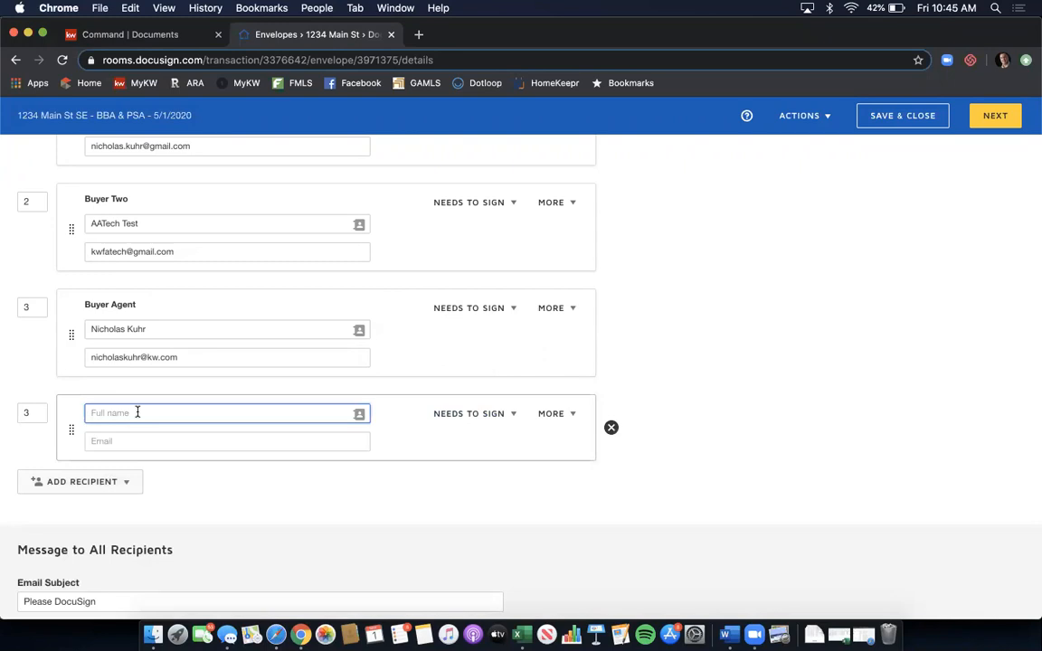
{"action": "left_click", "coordinate": [102, 440]}
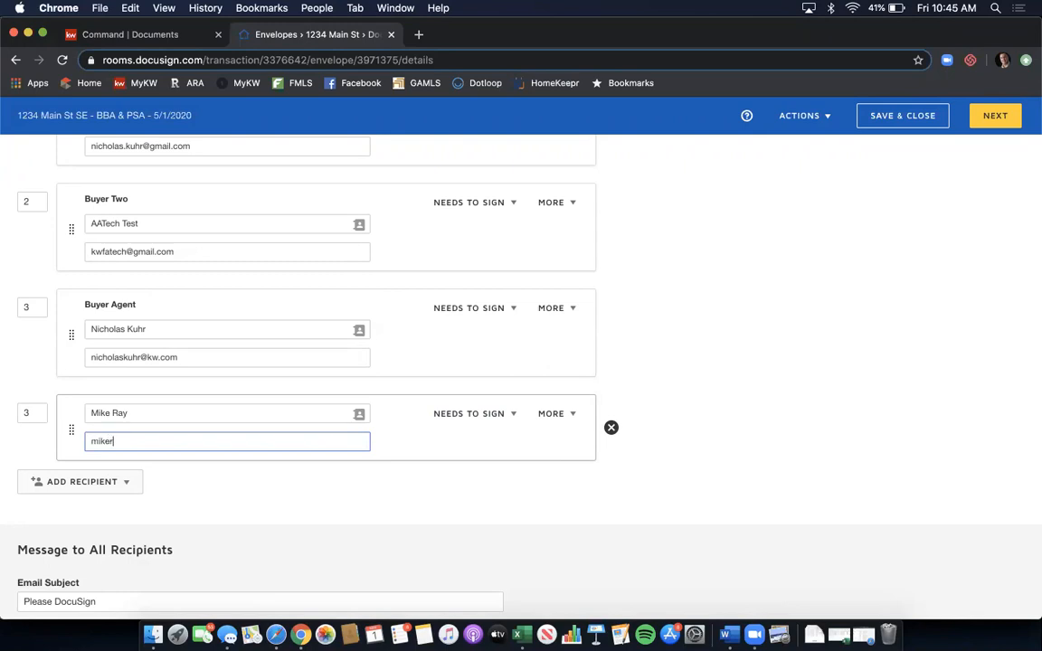
{"action": "left_click", "coordinate": [492, 423]}
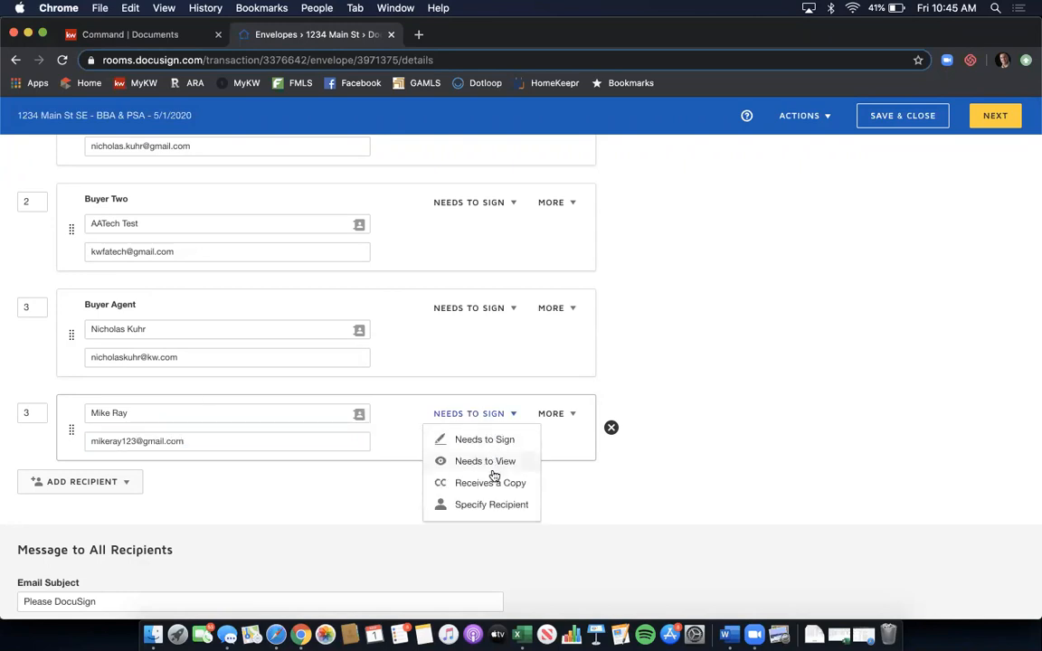
{"action": "left_click", "coordinate": [464, 463]}
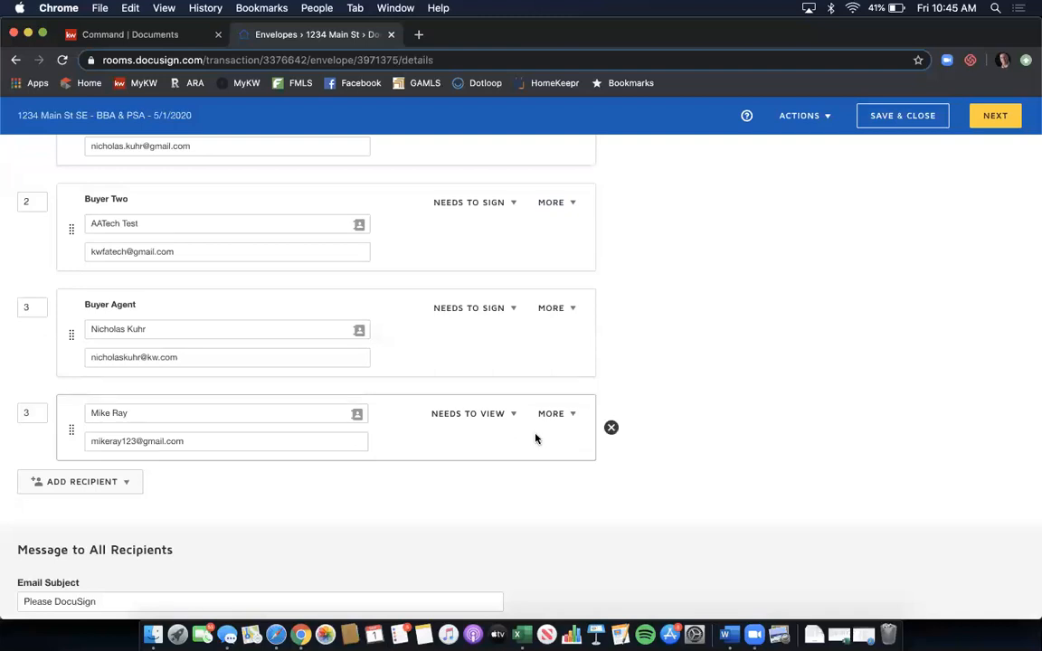
{"action": "left_click", "coordinate": [611, 428]}
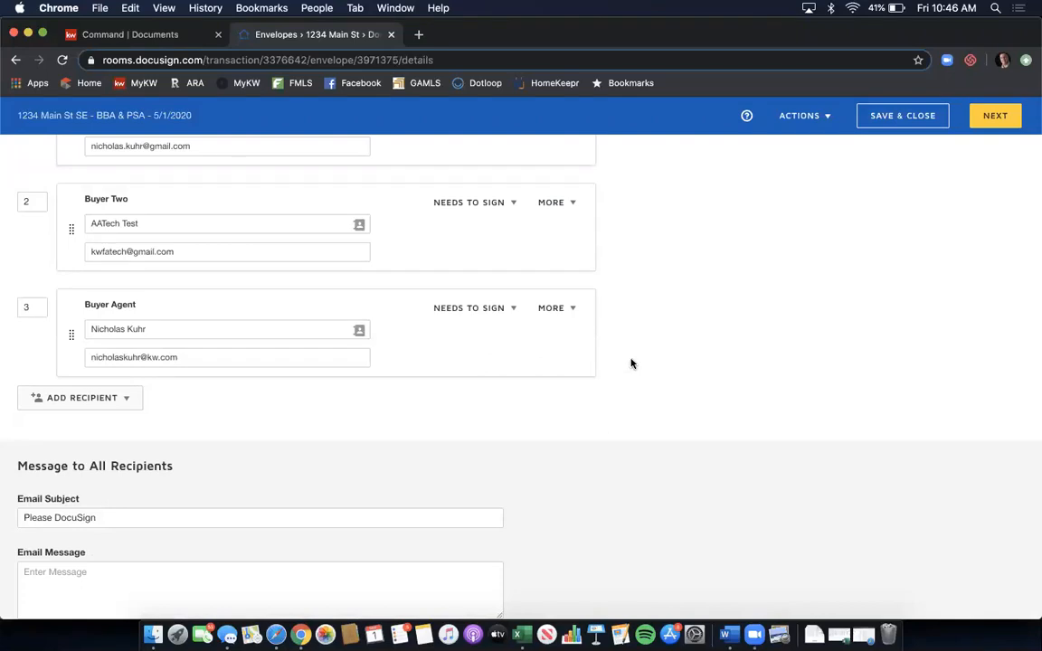
- Append '- ' and the copied envelope name to the subject: 'Please DocuSign - 1234 Main St SE - BBA & PSA'
{"action": "scroll", "coordinate": [631, 364], "scroll_direction": "down", "scroll_amount": 1}
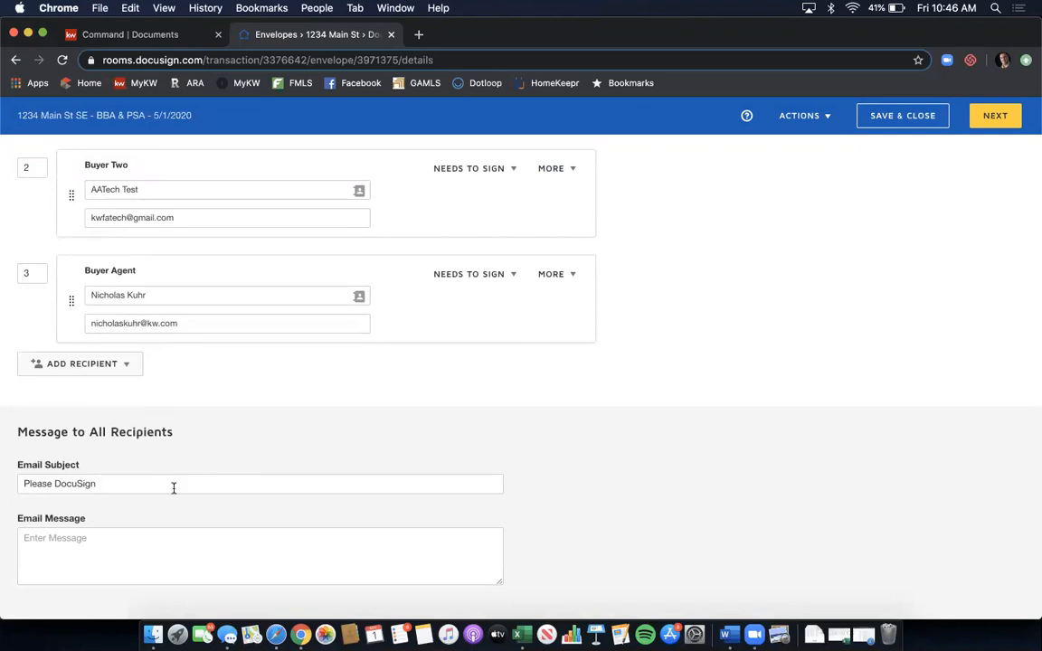
{"action": "scroll", "coordinate": [106, 486], "scroll_direction": "up", "scroll_amount": 1}
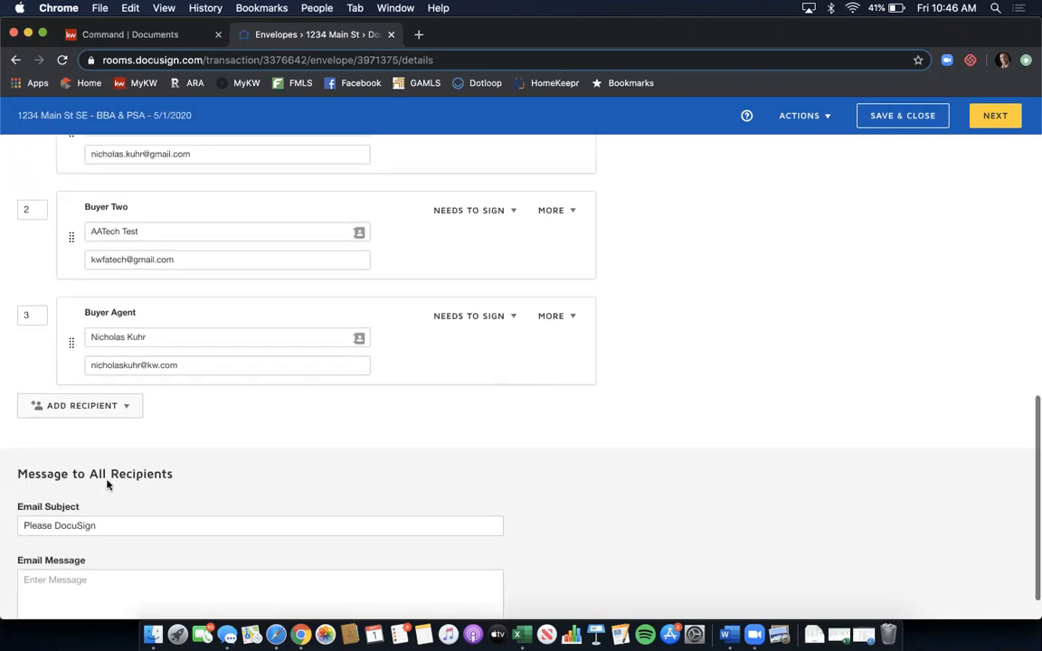
{"action": "scroll", "coordinate": [107, 486], "scroll_direction": "up", "scroll_amount": 10}
{"action": "scroll", "coordinate": [136, 370], "scroll_direction": "up", "scroll_amount": 3}
{"action": "left_click_drag", "start_coordinate": [151, 248], "coordinate": [16, 252]}
{"action": "key", "text": "super+c"}
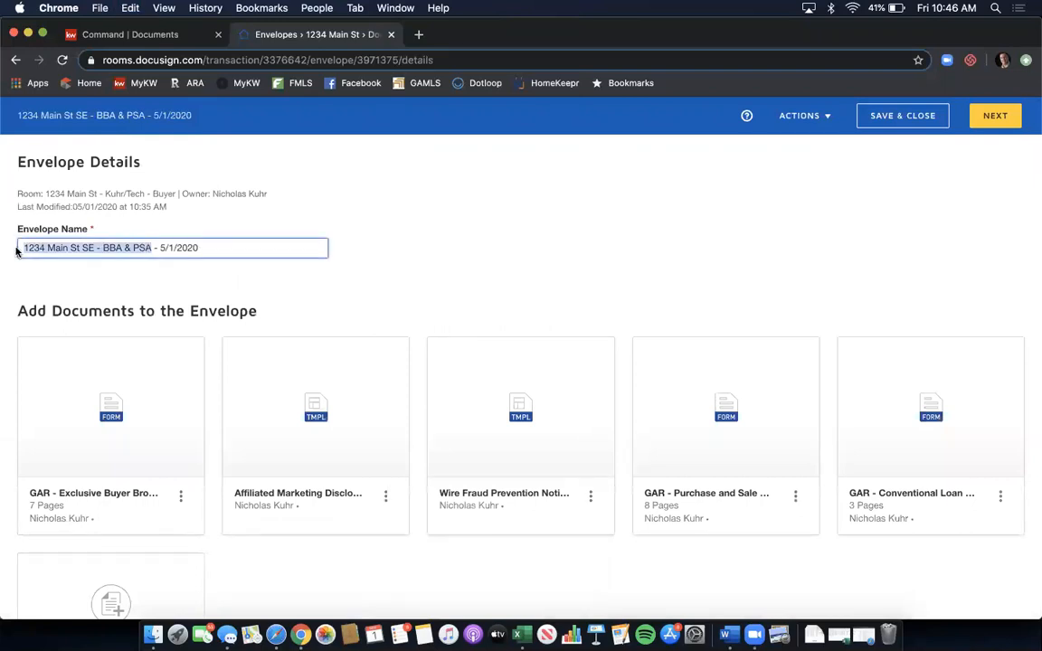
{"action": "scroll", "coordinate": [136, 247], "scroll_direction": "down", "scroll_amount": 10}
{"action": "scroll", "coordinate": [130, 298], "scroll_direction": "down", "scroll_amount": 2}
{"action": "left_click", "coordinate": [123, 482]}
{"action": "type", "text": "-"}
{"action": "key", "text": "super+v"}
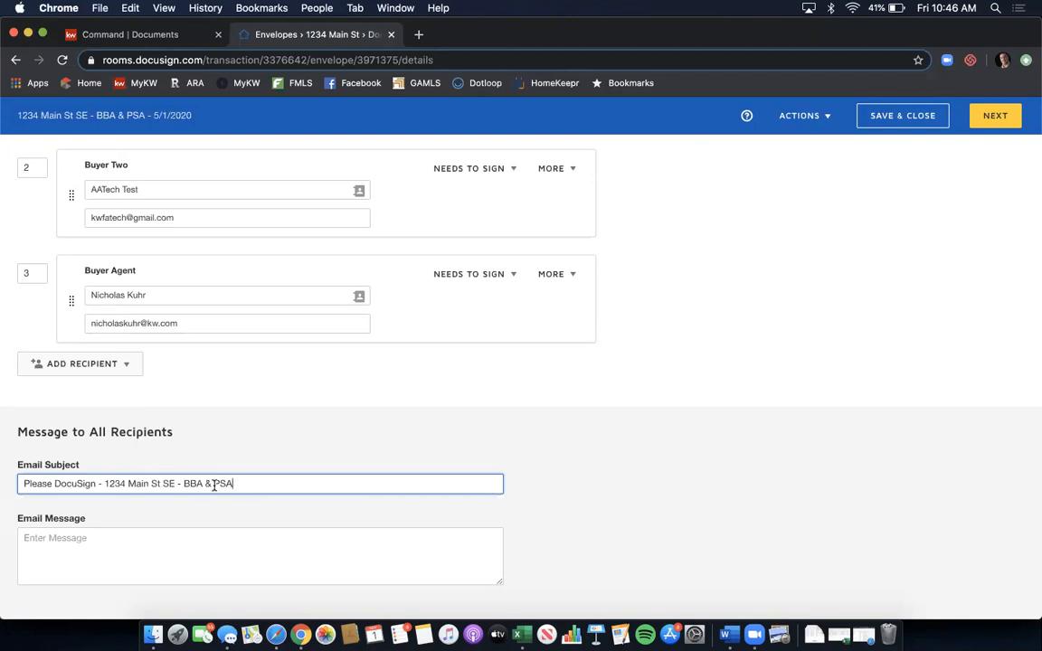
- Enter the email message 'Please sign documents at your earliest convenience.' and review the envelope
{"action": "left_click", "coordinate": [180, 533]}
{"action": "type", "text": "Pl"}
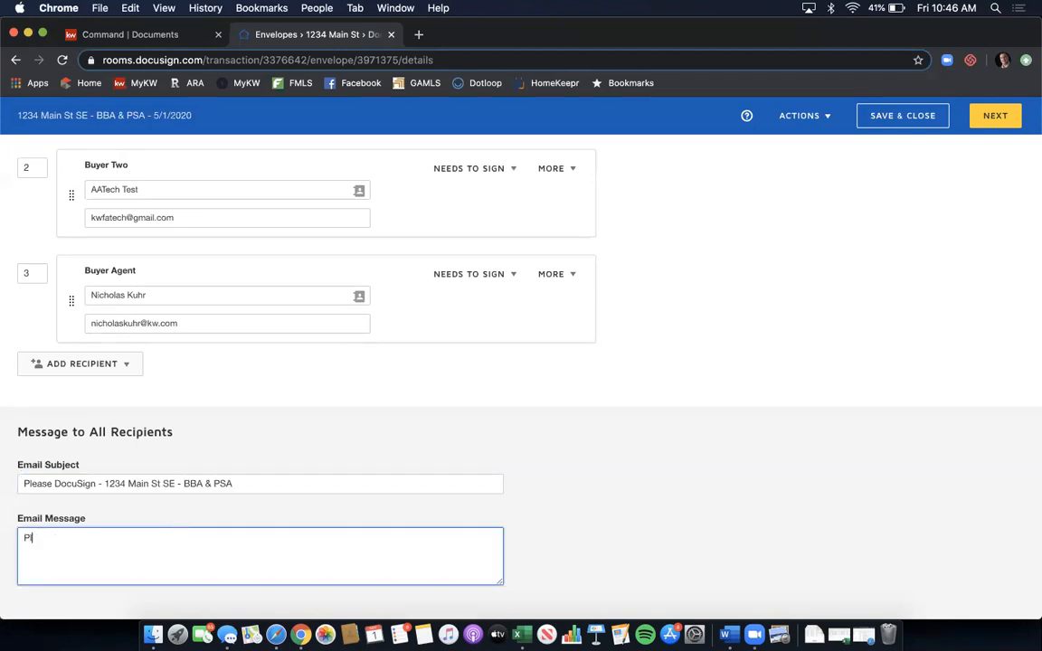
{"action": "type", "text": "ease sign documents at your earliest convenience."}
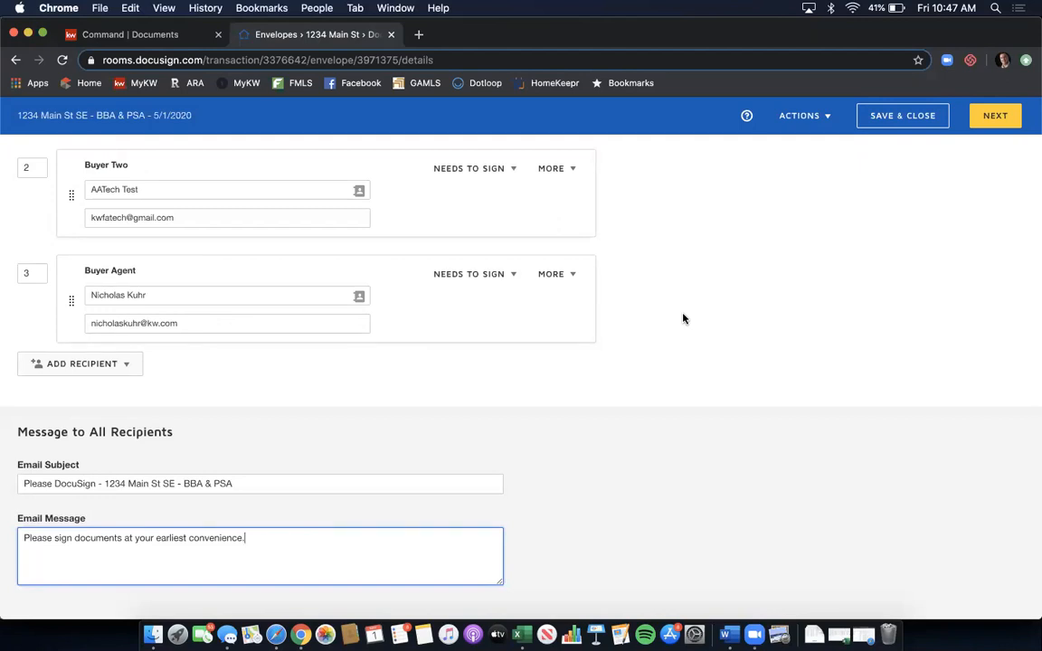
{"action": "scroll", "coordinate": [684, 318], "scroll_direction": "up", "scroll_amount": 5}
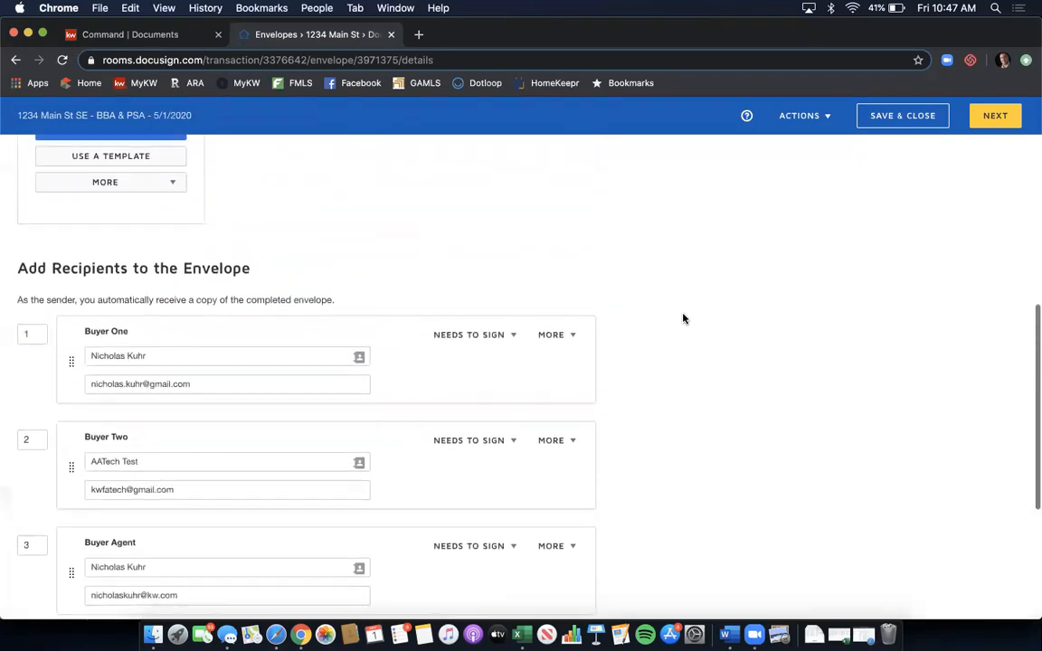
{"action": "scroll", "coordinate": [684, 319], "scroll_direction": "up", "scroll_amount": 5}
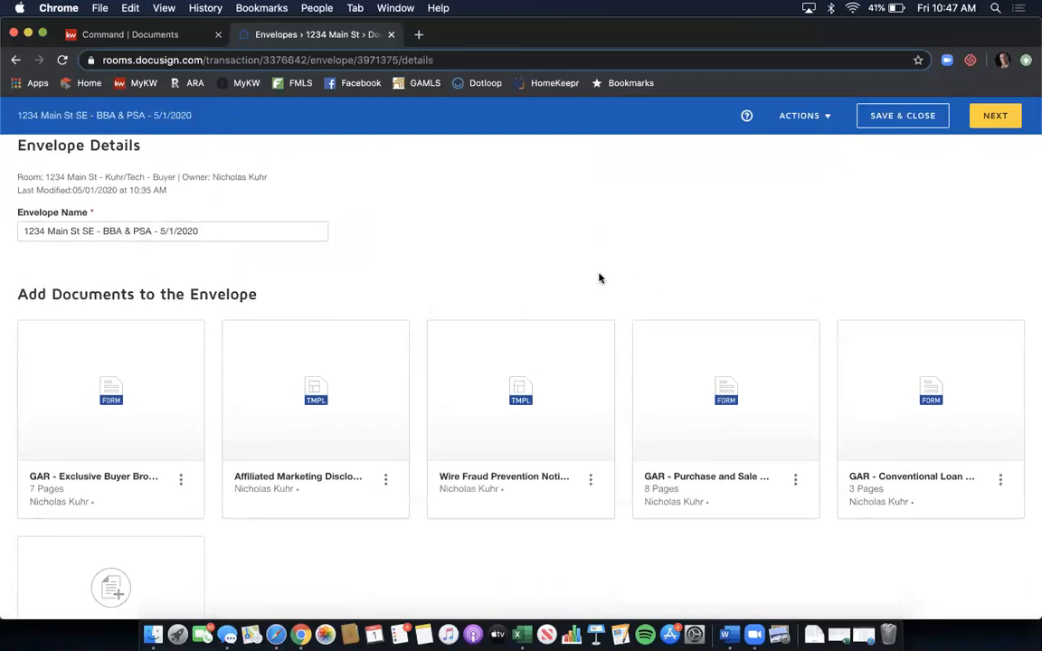
{"action": "scroll", "coordinate": [598, 256], "scroll_direction": "down", "scroll_amount": 5}
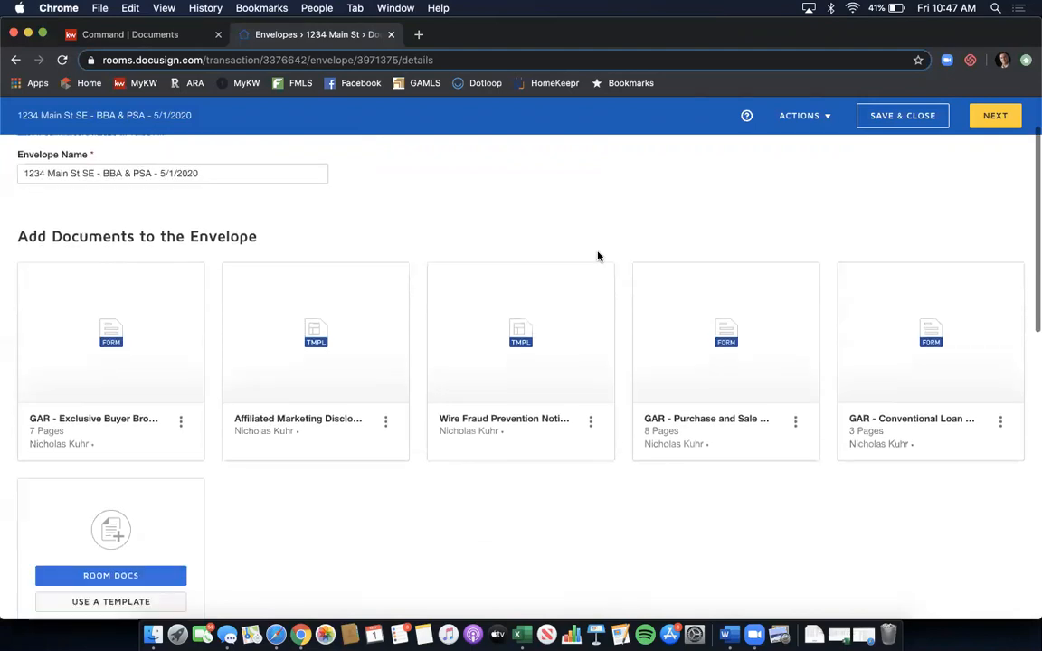
{"action": "scroll", "coordinate": [598, 256], "scroll_direction": "down", "scroll_amount": 3}
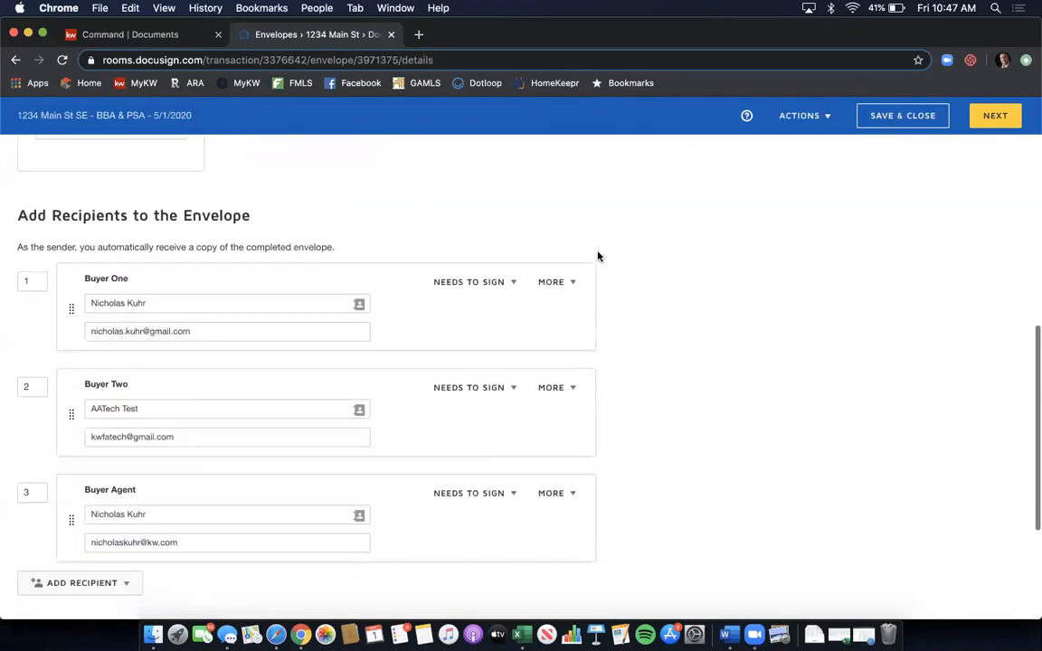
{"action": "scroll", "coordinate": [598, 256], "scroll_direction": "down", "scroll_amount": 1}
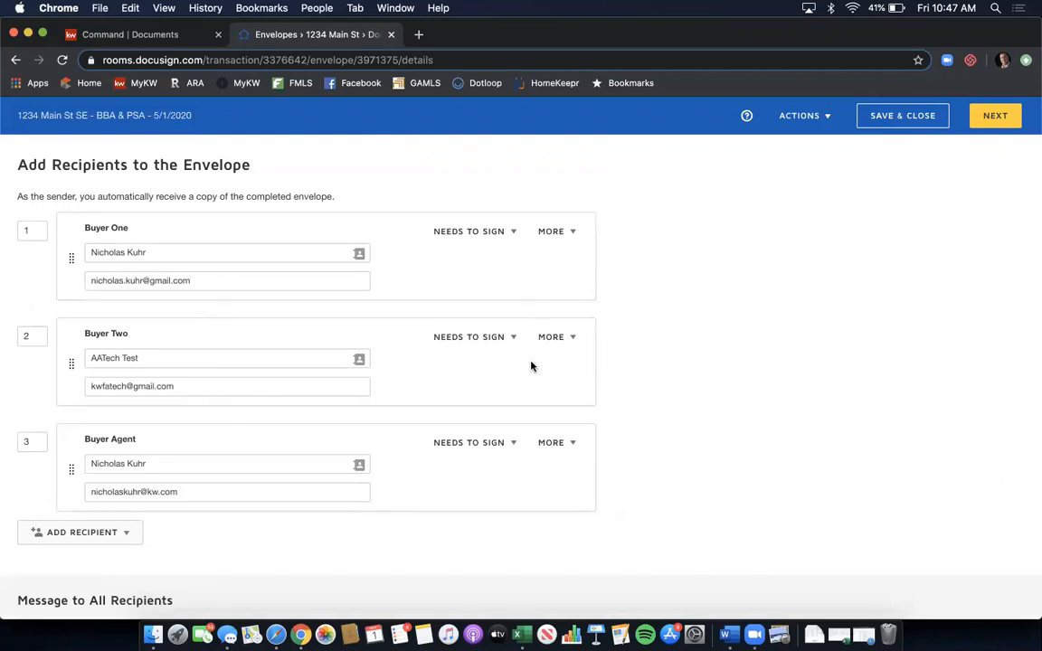
{"action": "scroll", "coordinate": [530, 365], "scroll_direction": "down", "scroll_amount": 4}
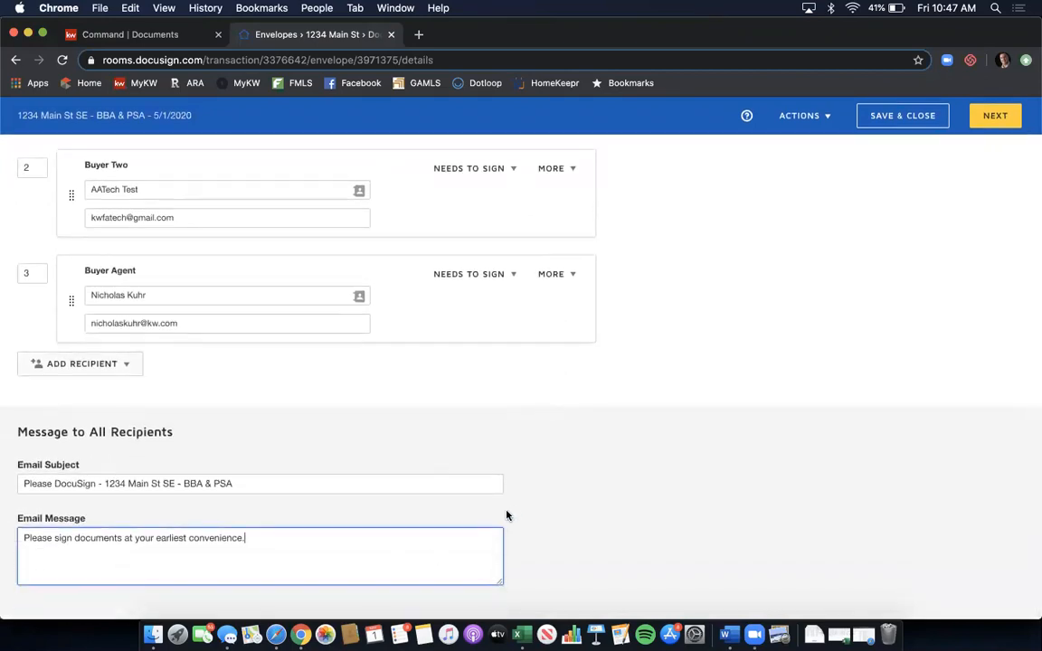
- Advance to the field-placement step and re-expand the Exclusive Buyer Brokerage Agreement's page thumbnails
{"action": "left_click", "coordinate": [1000, 123]}
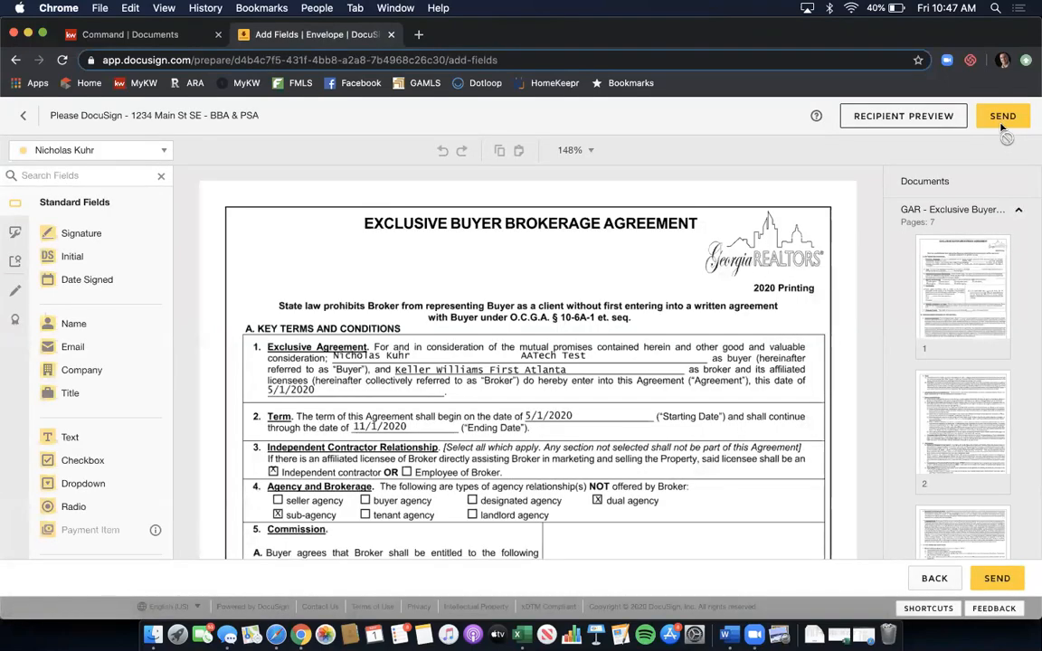
{"action": "left_click", "coordinate": [1018, 211]}
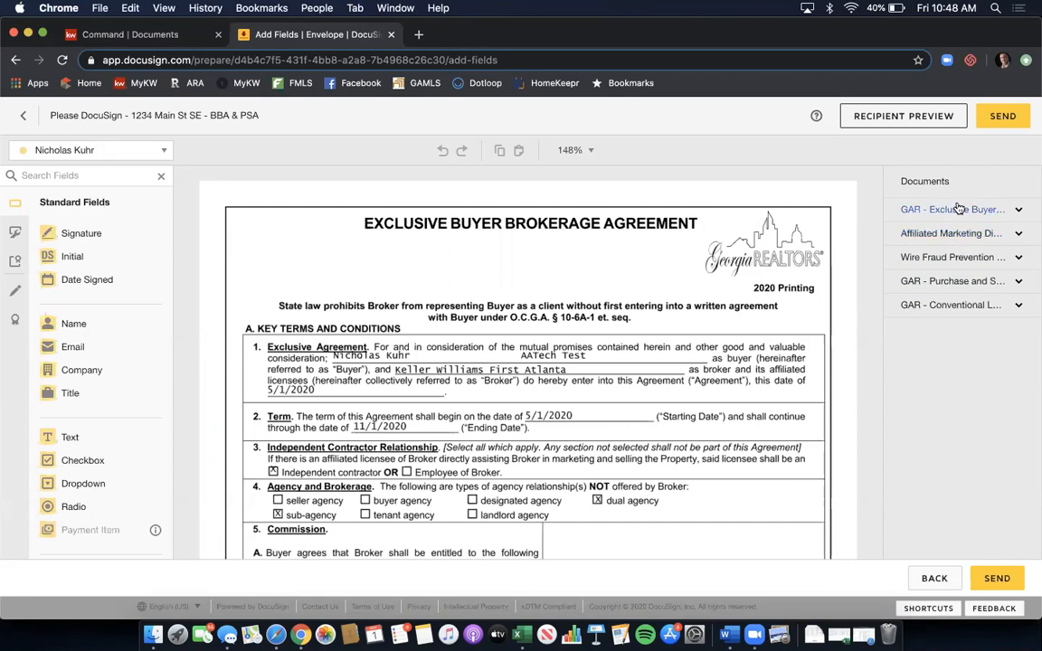
{"action": "left_click", "coordinate": [1019, 209]}
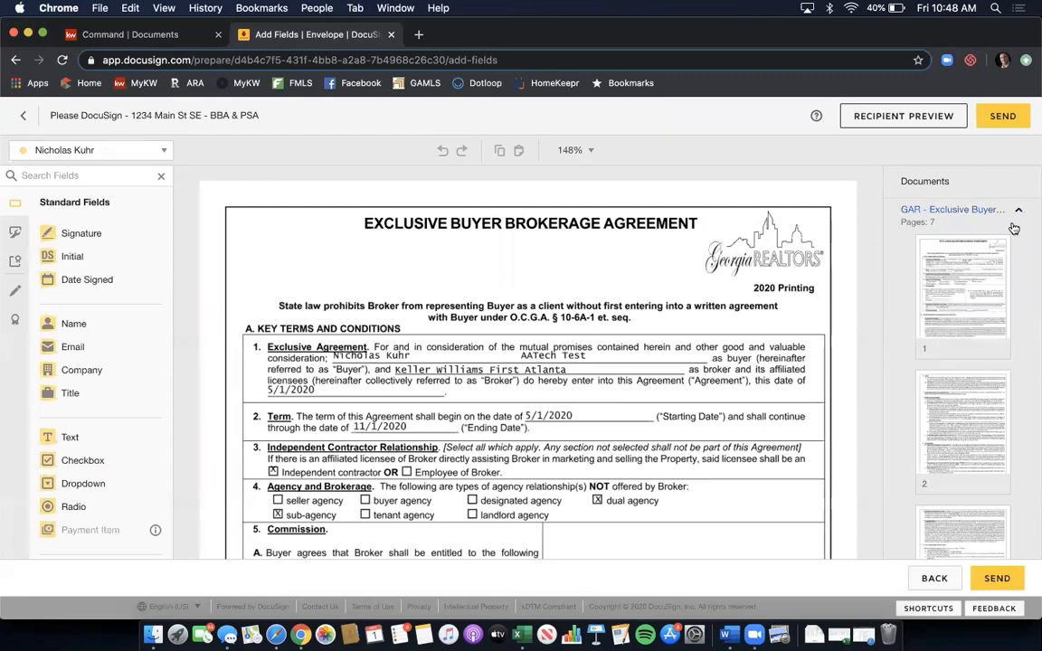
- View pages 2 and 1 of the agreement, then scroll down the thumbnail list
{"action": "left_click", "coordinate": [982, 421]}
{"action": "left_click", "coordinate": [967, 324]}
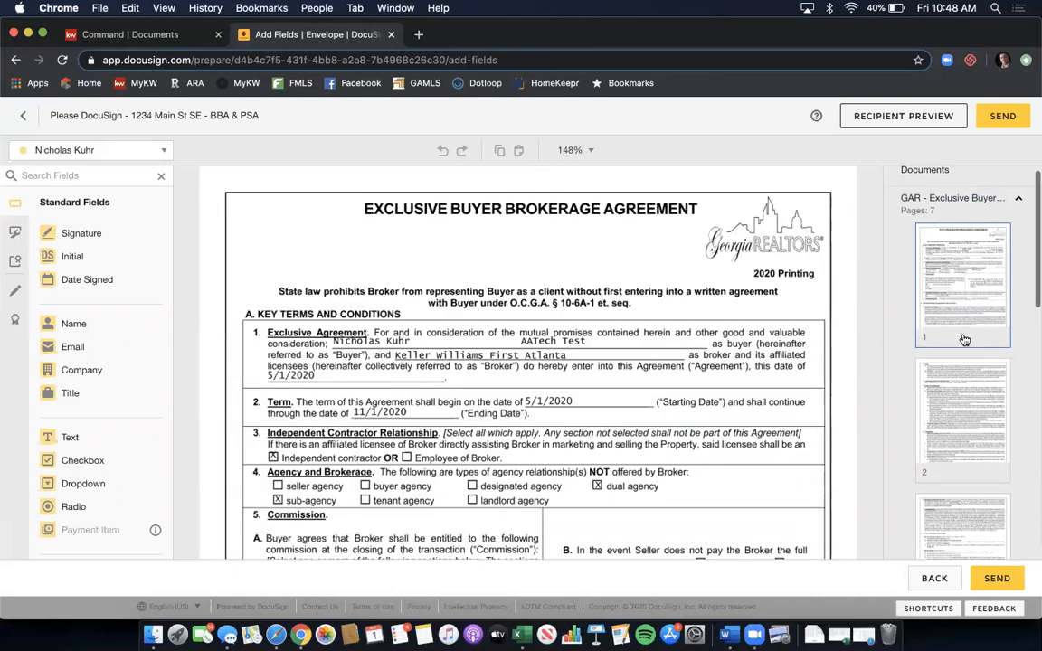
{"action": "scroll", "coordinate": [965, 339], "scroll_direction": "down", "scroll_amount": 8}
{"action": "scroll", "coordinate": [965, 339], "scroll_direction": "down", "scroll_amount": 5}
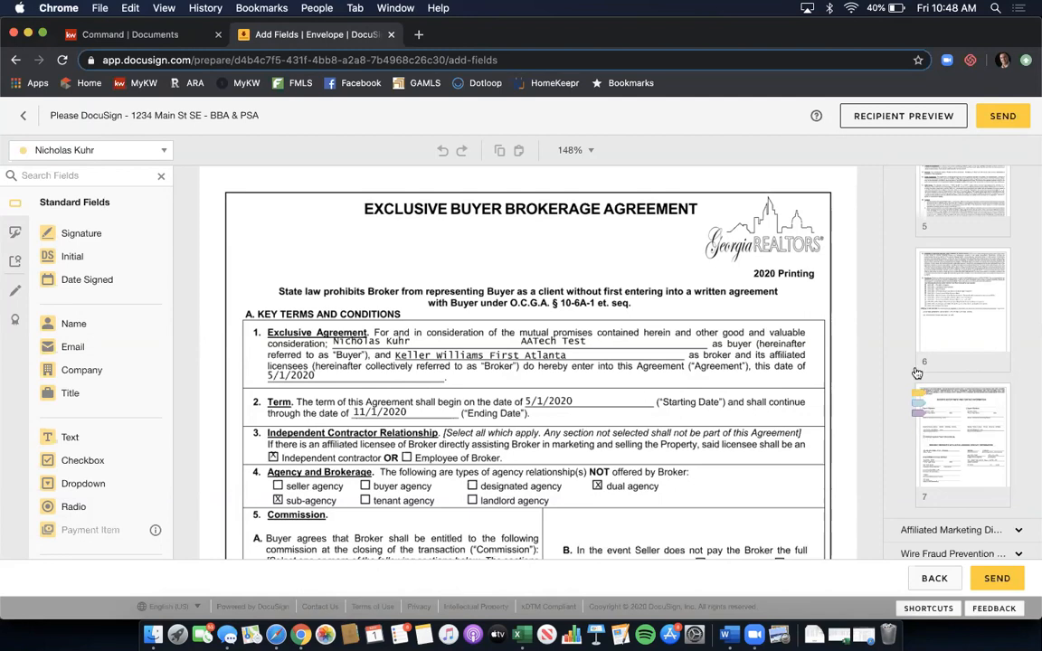
- On page 7, check the buyers' and broker's Sign and Date Signed tabs, then return to page 1
{"action": "left_click", "coordinate": [945, 413]}
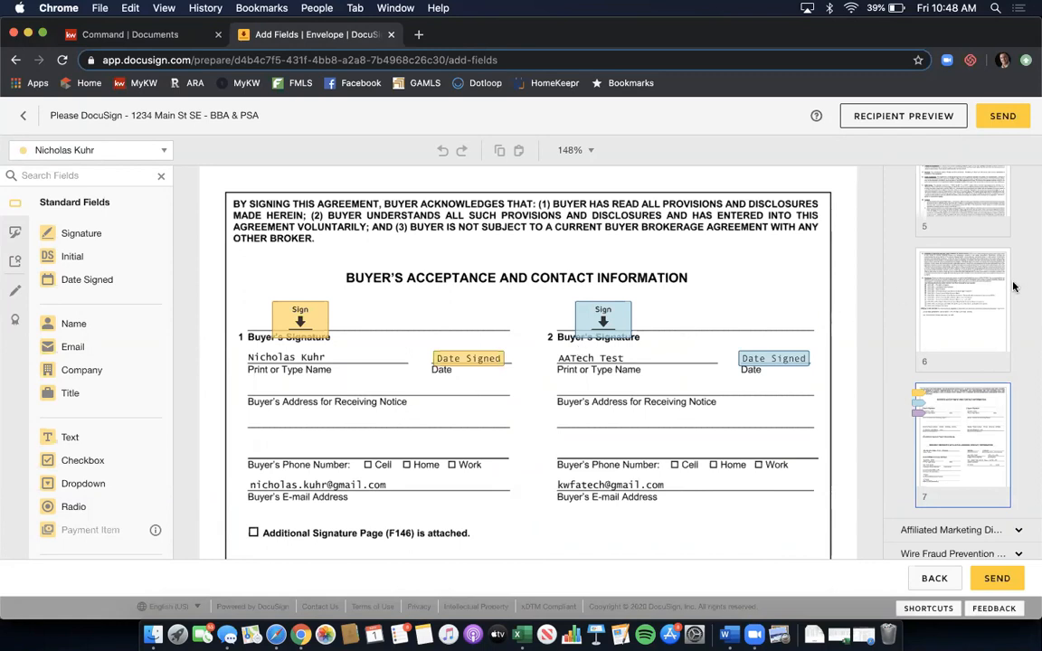
{"action": "scroll", "coordinate": [1013, 286], "scroll_direction": "up", "scroll_amount": 10}
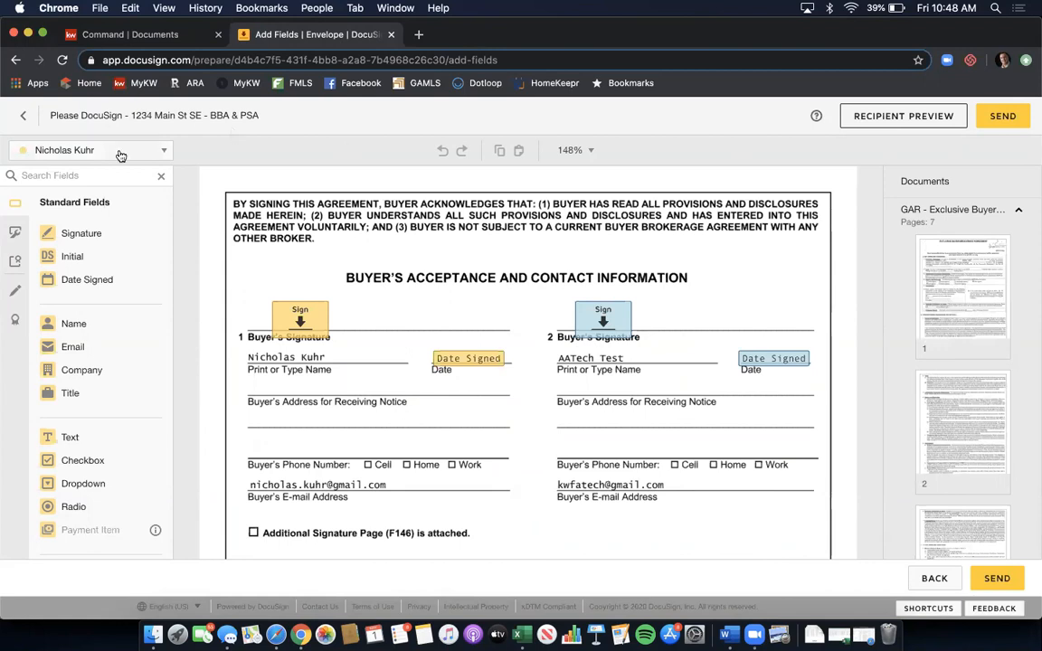
{"action": "left_click", "coordinate": [167, 151]}
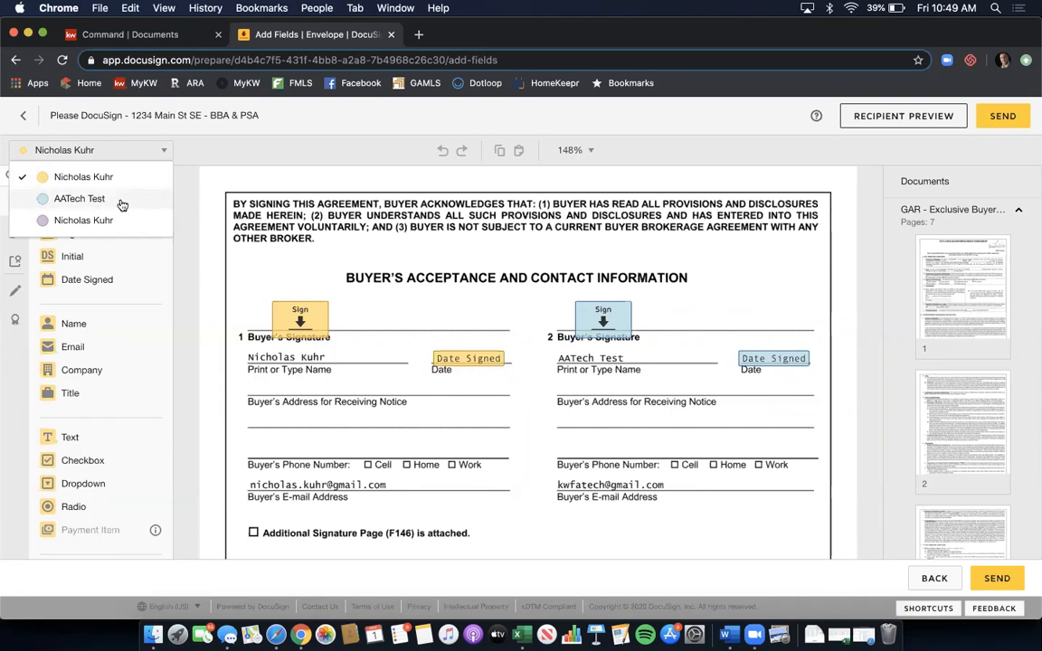
{"action": "scroll", "coordinate": [259, 252], "scroll_direction": "down", "scroll_amount": 6}
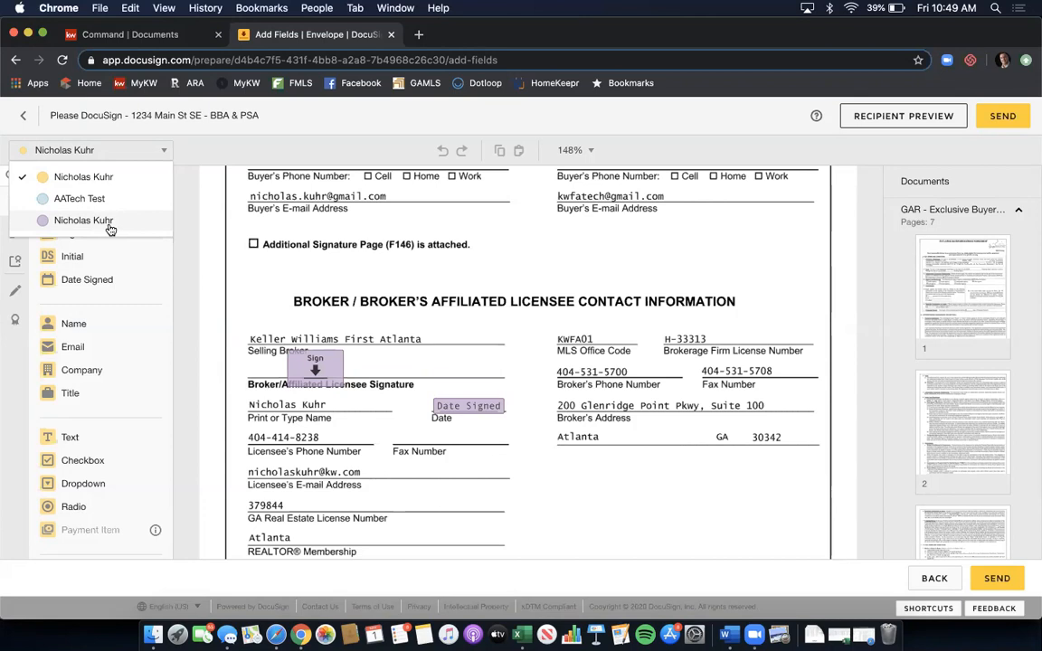
{"action": "left_click", "coordinate": [241, 229]}
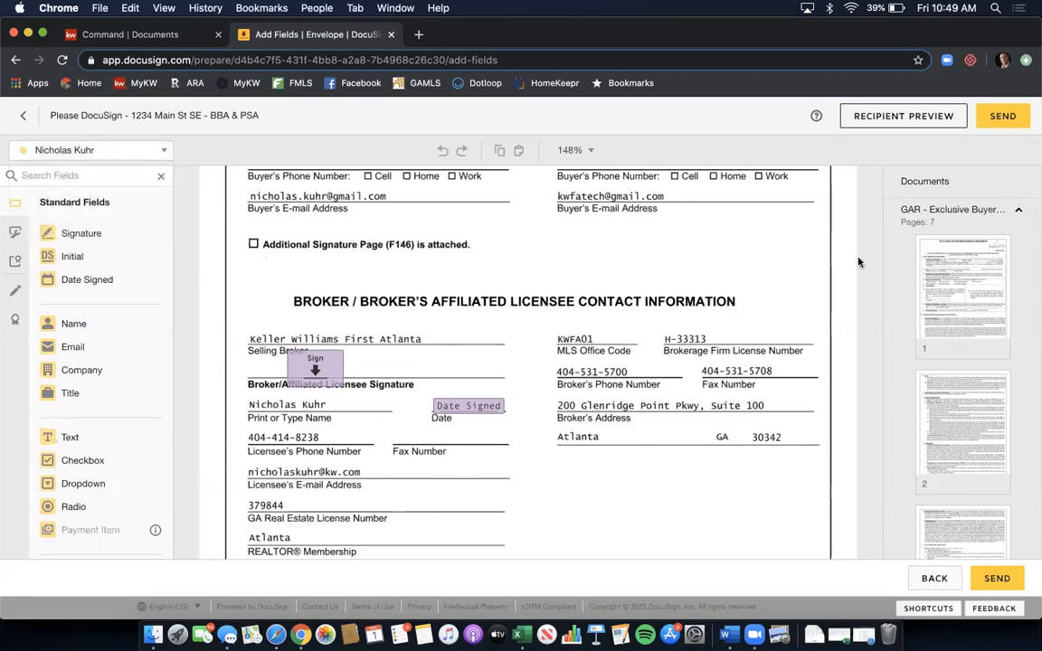
{"action": "left_click", "coordinate": [992, 273]}
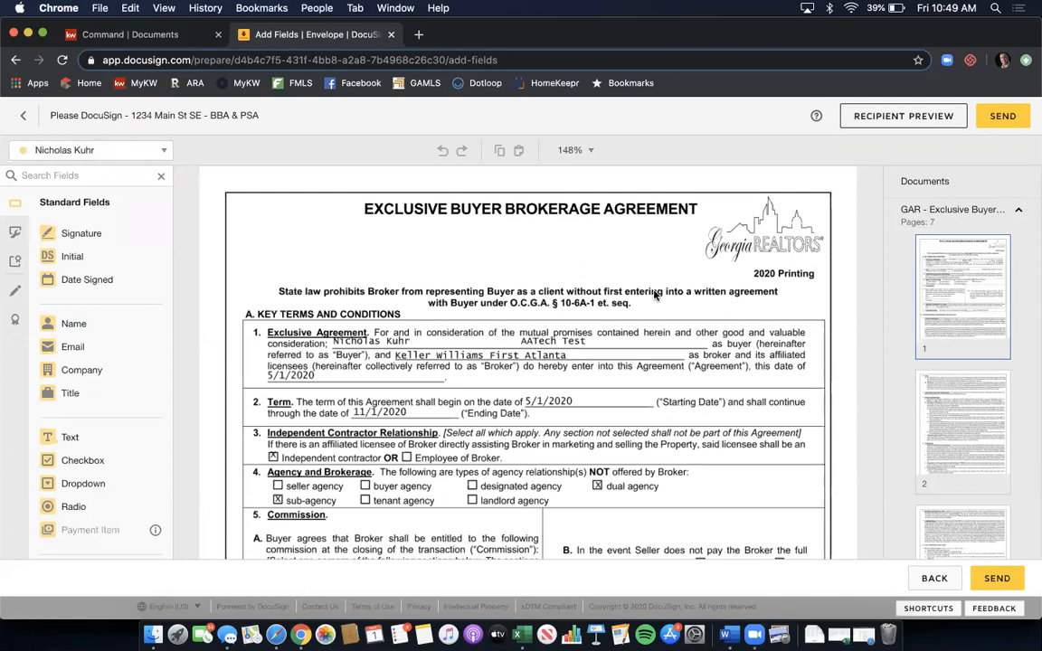
- Make the purple second recipient active and drop a Full Name field on page 1's footer licensee blank
{"action": "scroll", "coordinate": [655, 295], "scroll_direction": "down", "scroll_amount": 5}
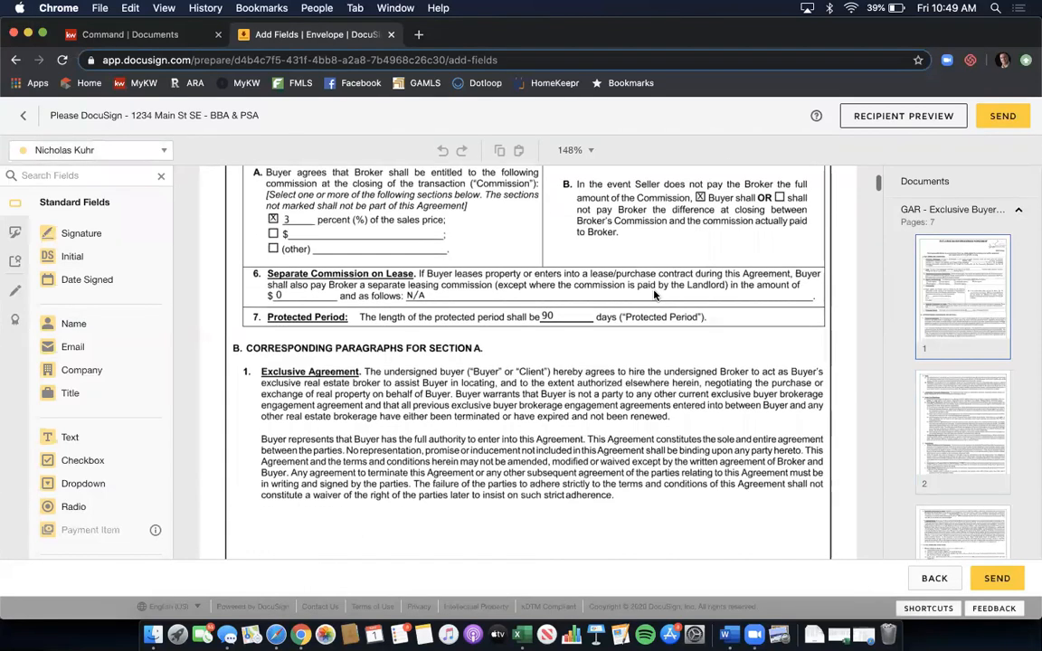
{"action": "scroll", "coordinate": [655, 295], "scroll_direction": "down", "scroll_amount": 3}
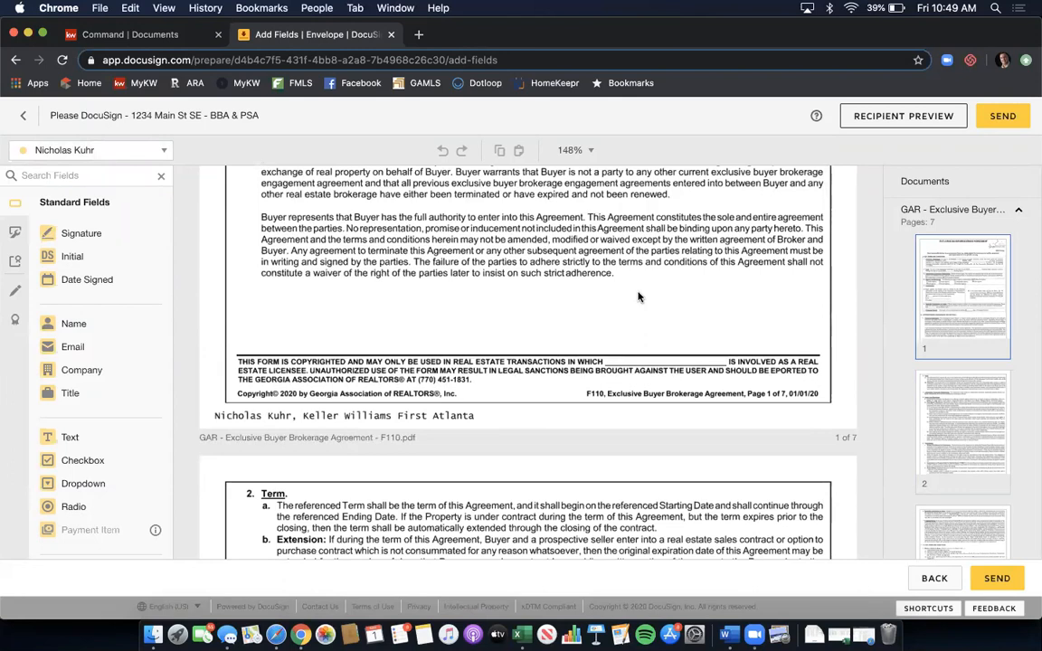
{"action": "left_click", "coordinate": [162, 151]}
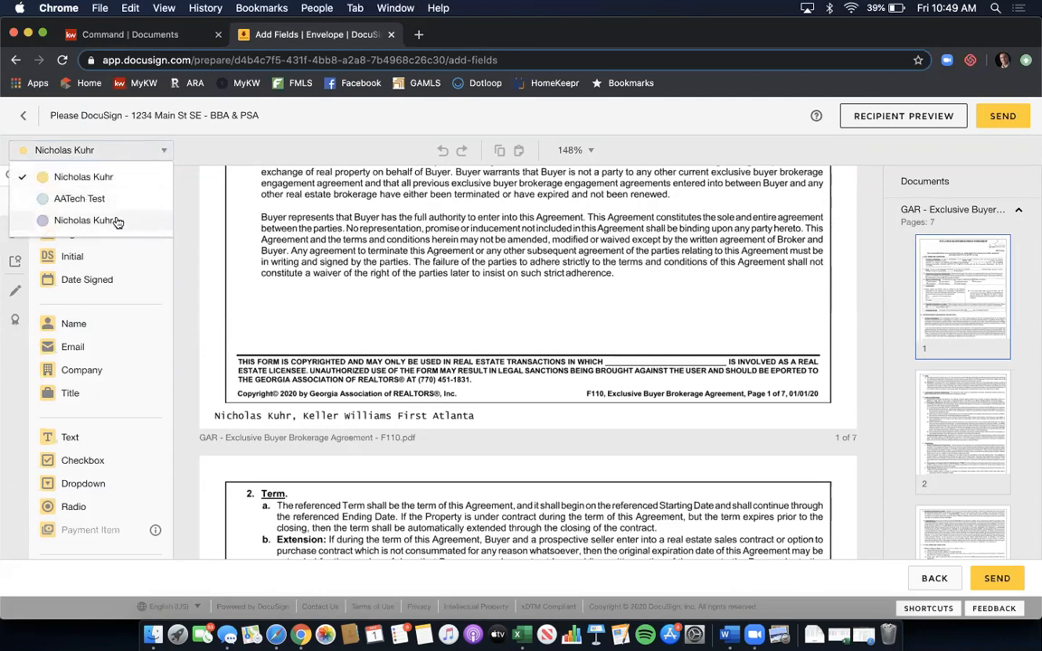
{"action": "left_click", "coordinate": [117, 222]}
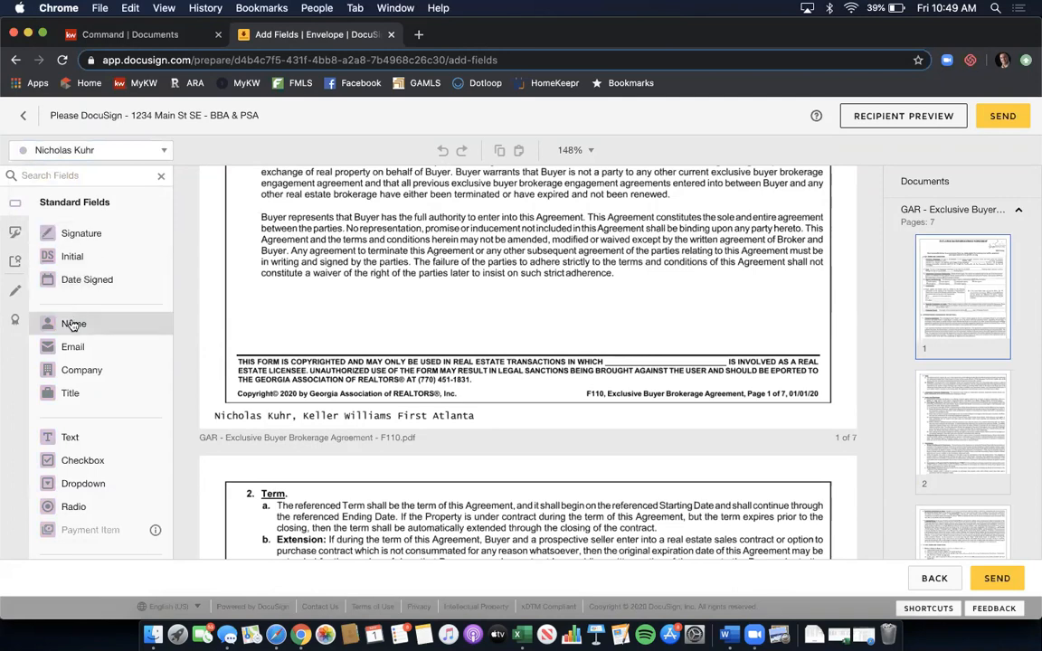
{"action": "mouse_move", "coordinate": [73, 328]}
{"action": "left_mouse_down"}
{"action": "mouse_move", "coordinate": [216, 308]}
{"action": "mouse_move", "coordinate": [345, 323]}
{"action": "mouse_move", "coordinate": [525, 323]}
{"action": "mouse_move", "coordinate": [637, 343]}
{"action": "mouse_move", "coordinate": [635, 358]}
{"action": "left_mouse_up"}
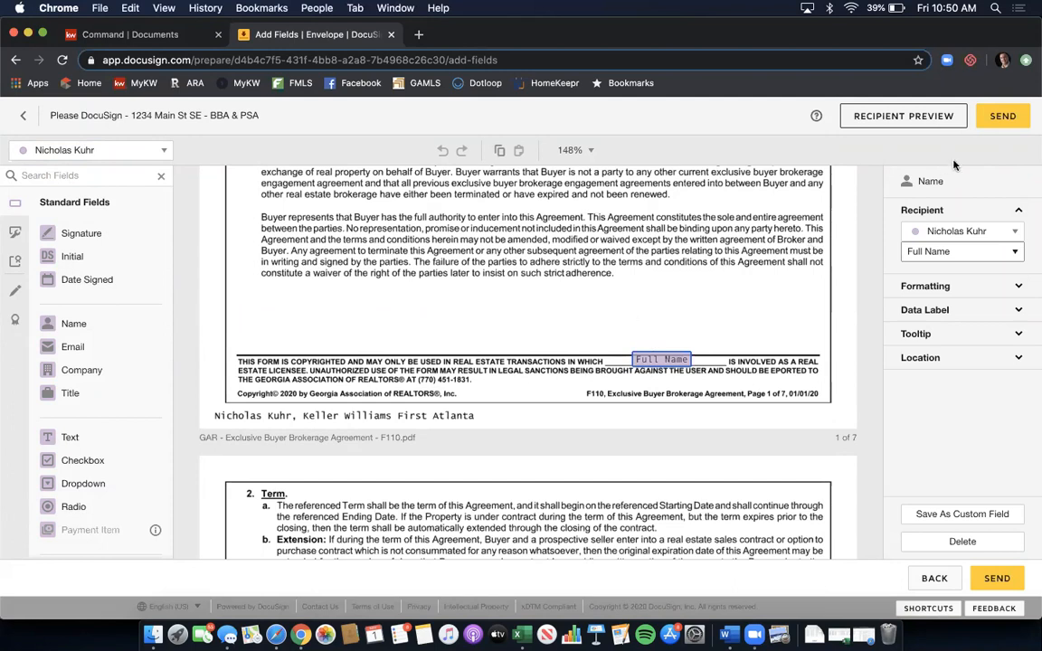
{"action": "left_click", "coordinate": [749, 313]}
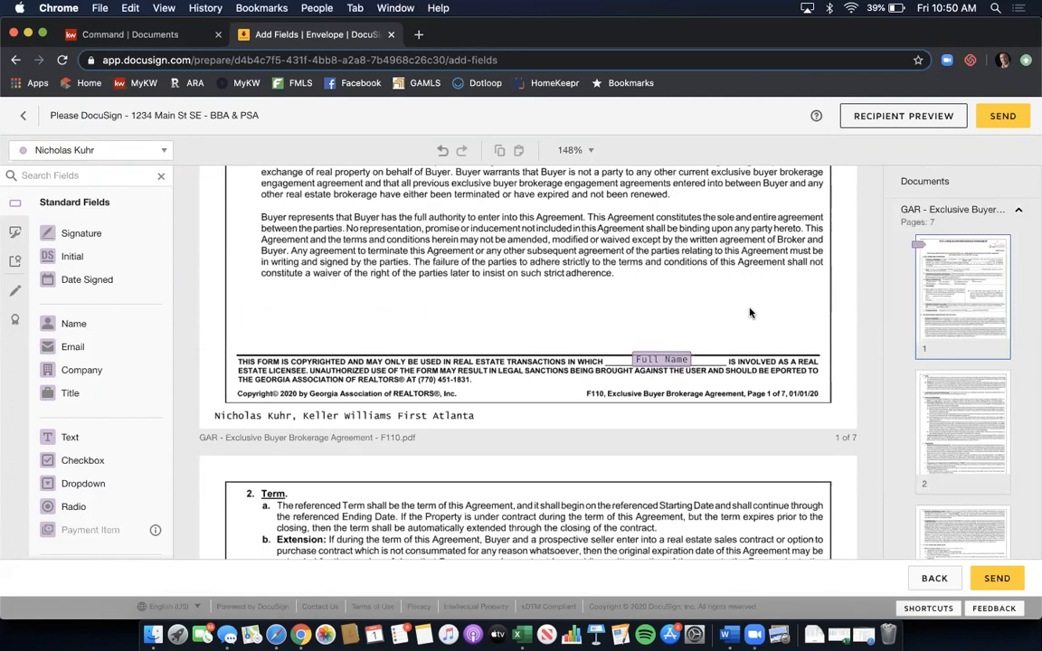
- Scroll down through the Exclusive Buyer agreement pages to review its contents
{"action": "scroll", "coordinate": [749, 313], "scroll_direction": "down", "scroll_amount": 10}
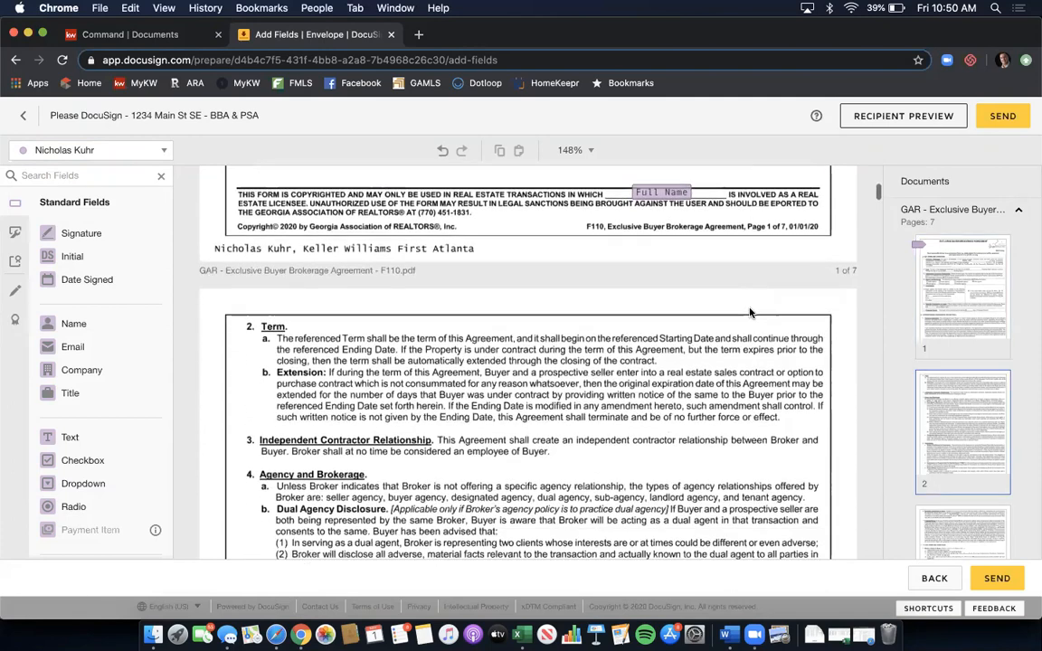
{"action": "scroll", "coordinate": [749, 313], "scroll_direction": "down", "scroll_amount": 10}
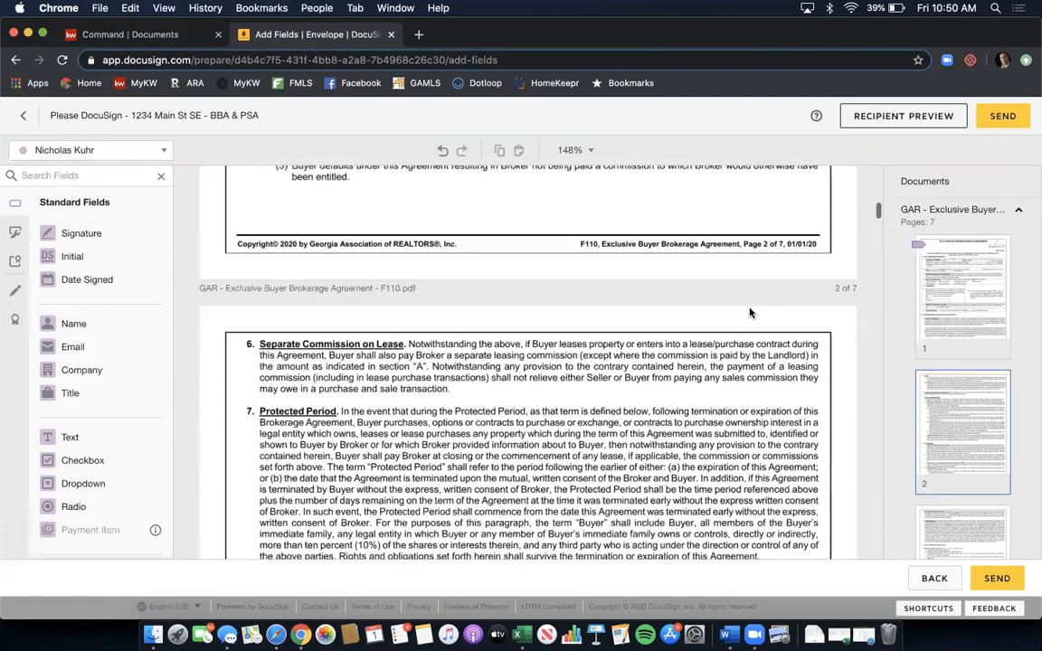
{"action": "scroll", "coordinate": [749, 313], "scroll_direction": "down", "scroll_amount": 10}
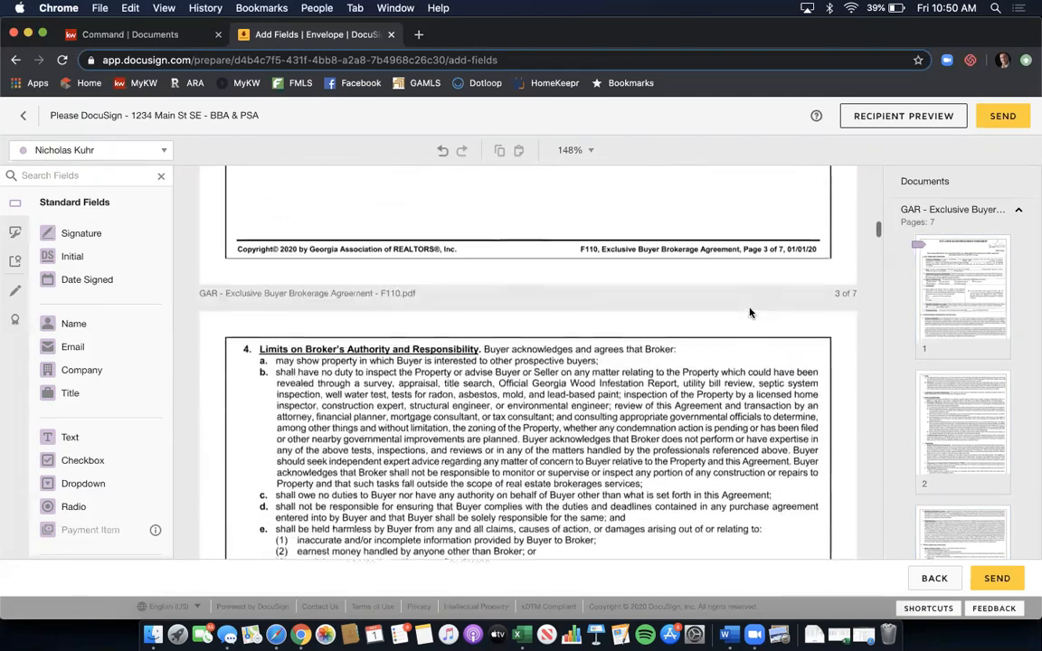
{"action": "scroll", "coordinate": [749, 313], "scroll_direction": "down", "scroll_amount": 10}
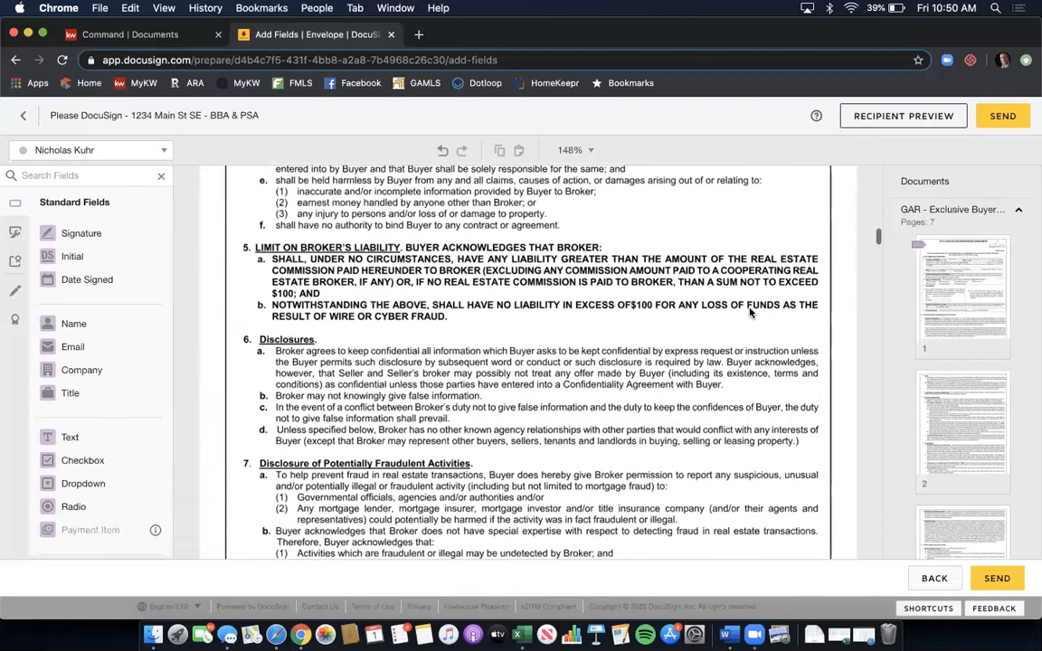
{"action": "scroll", "coordinate": [749, 313], "scroll_direction": "down", "scroll_amount": 10}
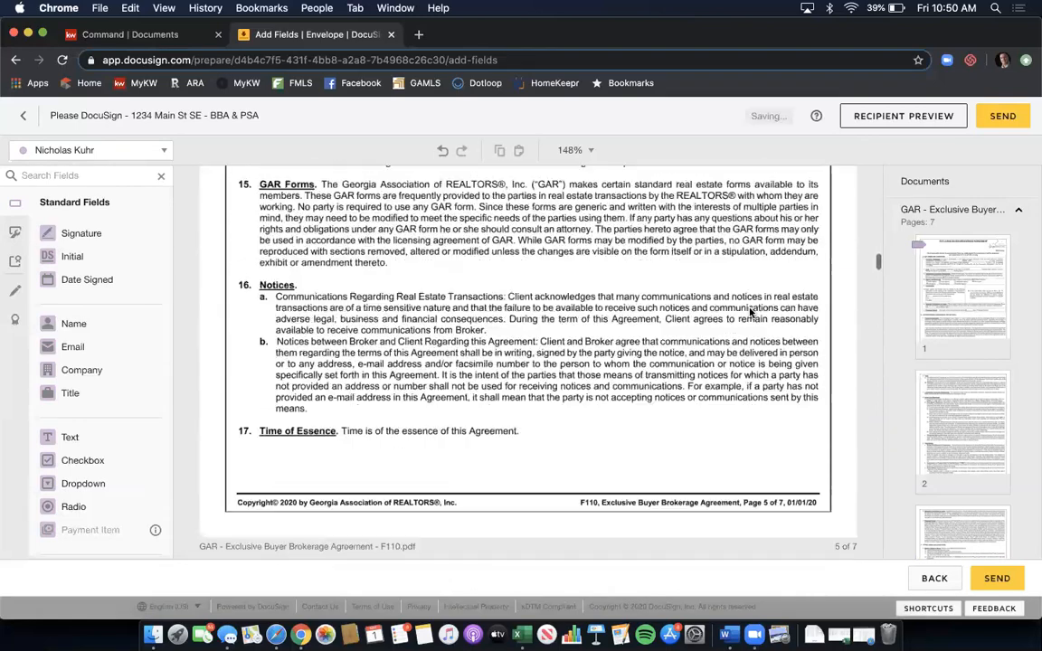
{"action": "scroll", "coordinate": [749, 313], "scroll_direction": "down", "scroll_amount": 10}
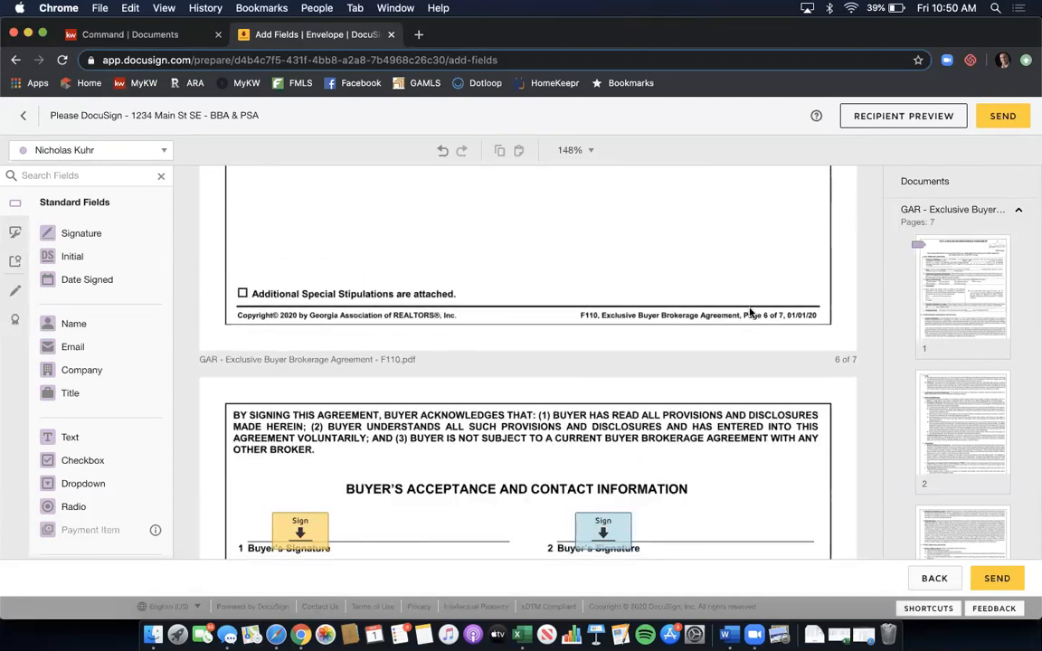
{"action": "scroll", "coordinate": [749, 313], "scroll_direction": "down", "scroll_amount": 5}
{"action": "scroll", "coordinate": [749, 313], "scroll_direction": "down", "scroll_amount": 2}
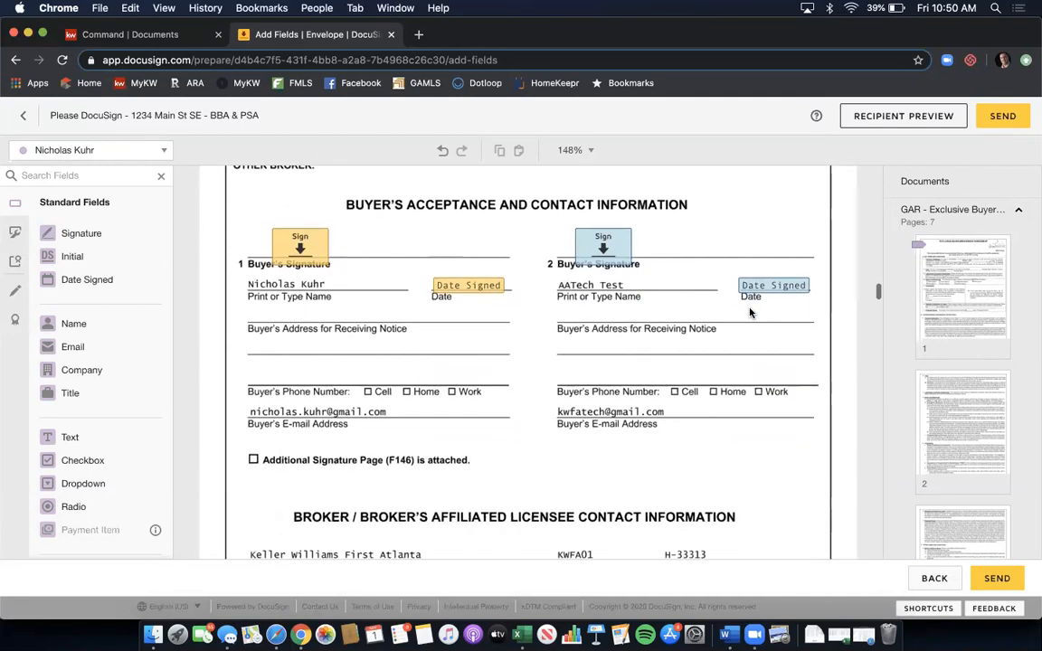
- Switch to the Affiliated Marketing Disclosure page and view its client Sign and Date Signed fields
{"action": "left_click", "coordinate": [1020, 212]}
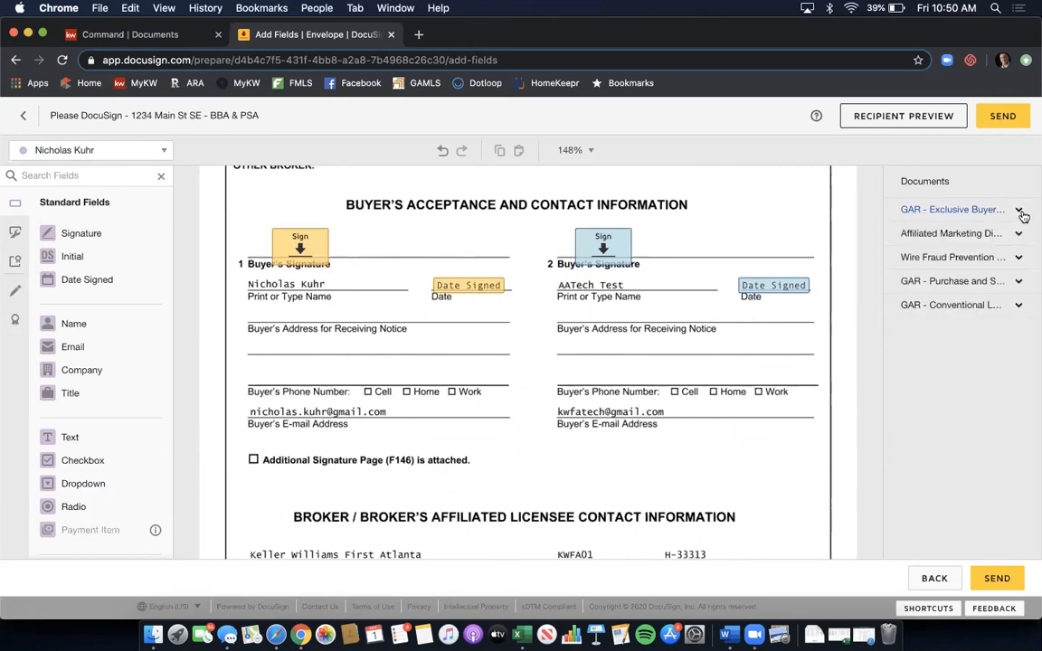
{"action": "left_click", "coordinate": [1004, 234]}
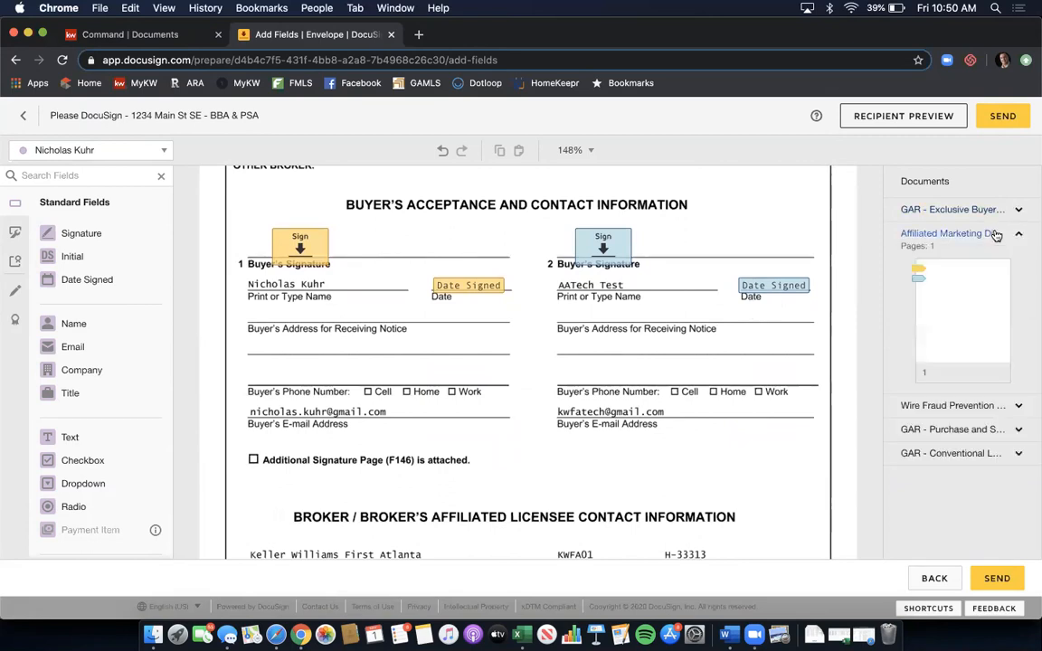
{"action": "left_click", "coordinate": [972, 291]}
{"action": "scroll", "coordinate": [790, 319], "scroll_direction": "down", "scroll_amount": 10}
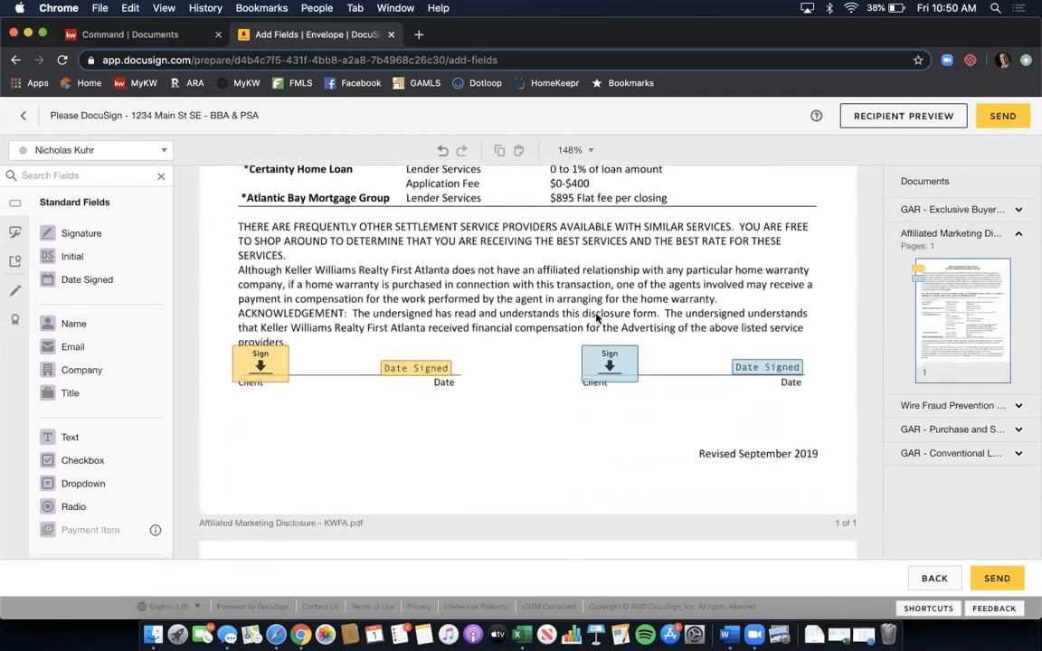
{"action": "scroll", "coordinate": [596, 316], "scroll_direction": "up", "scroll_amount": 2}
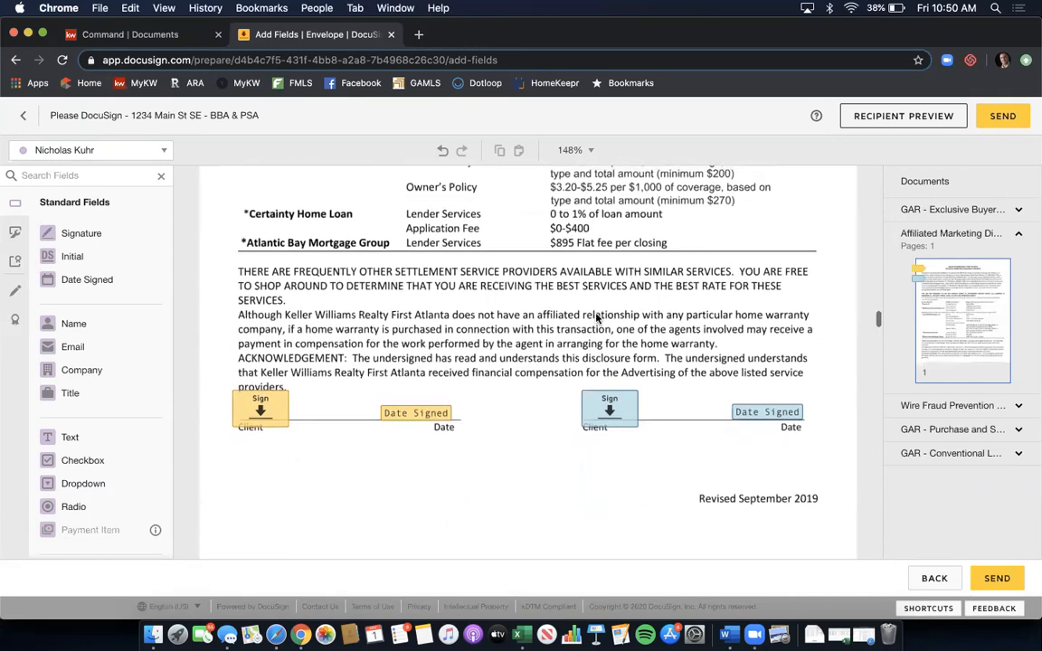
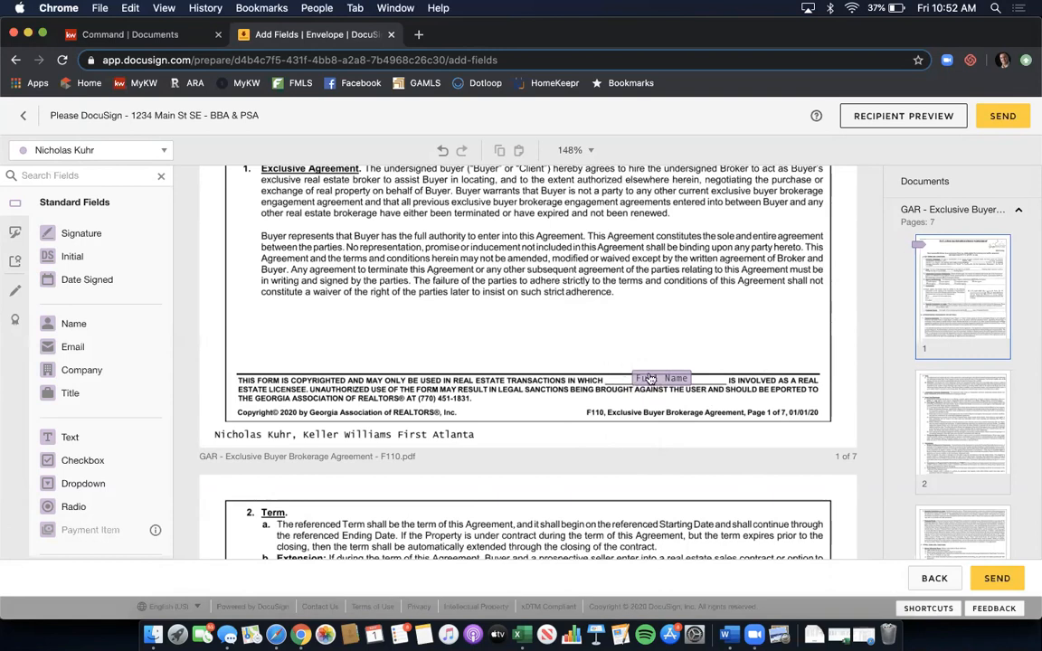
- Keep the current recipient and collapse the buyer brokerage, affiliated marketing and wire fraud documents
{"action": "left_click", "coordinate": [159, 150]}
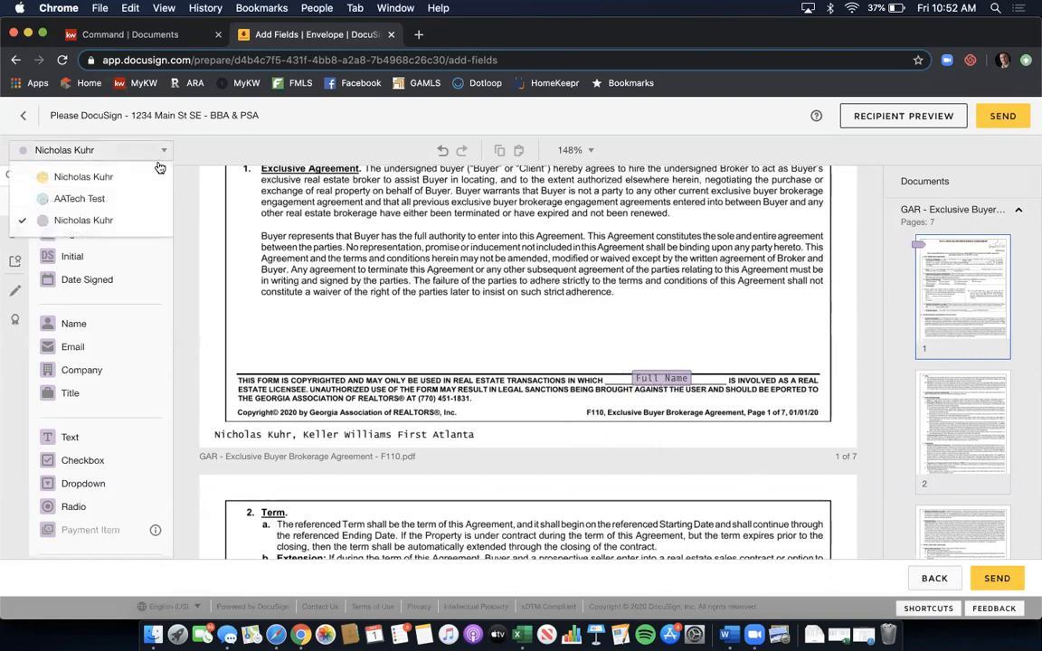
{"action": "left_click", "coordinate": [128, 221]}
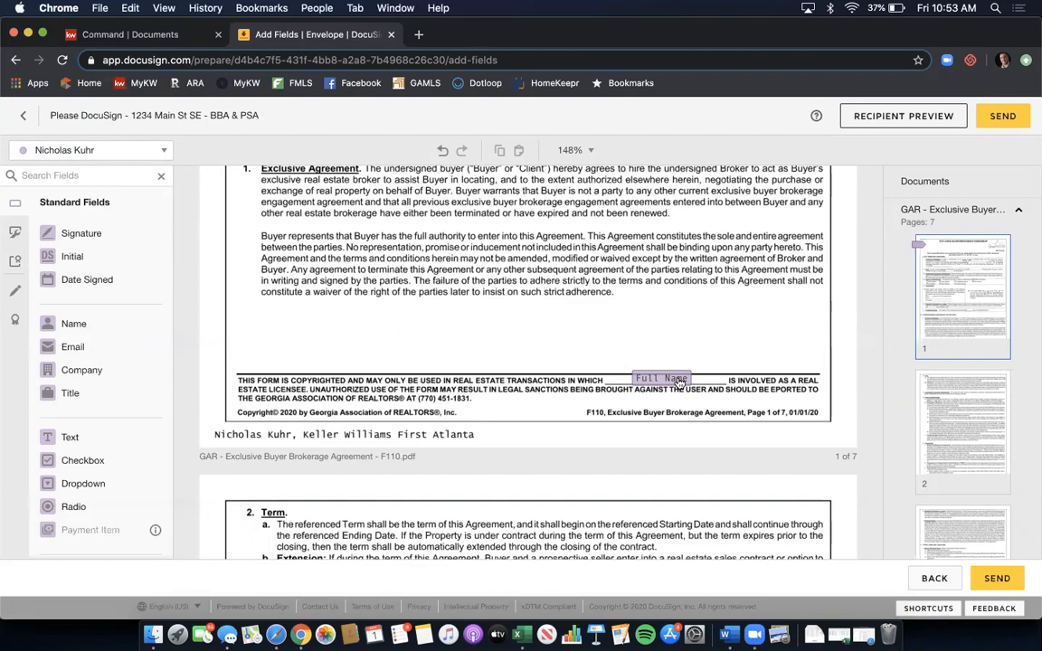
{"action": "left_click", "coordinate": [1015, 213]}
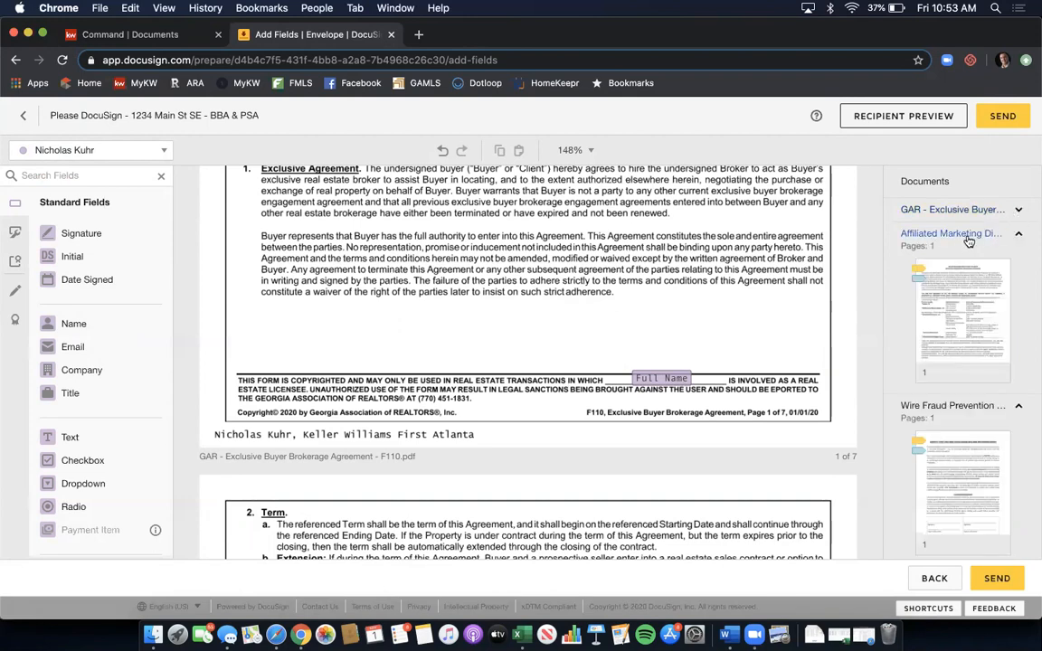
{"action": "left_click", "coordinate": [1018, 234]}
{"action": "left_click", "coordinate": [1018, 261]}
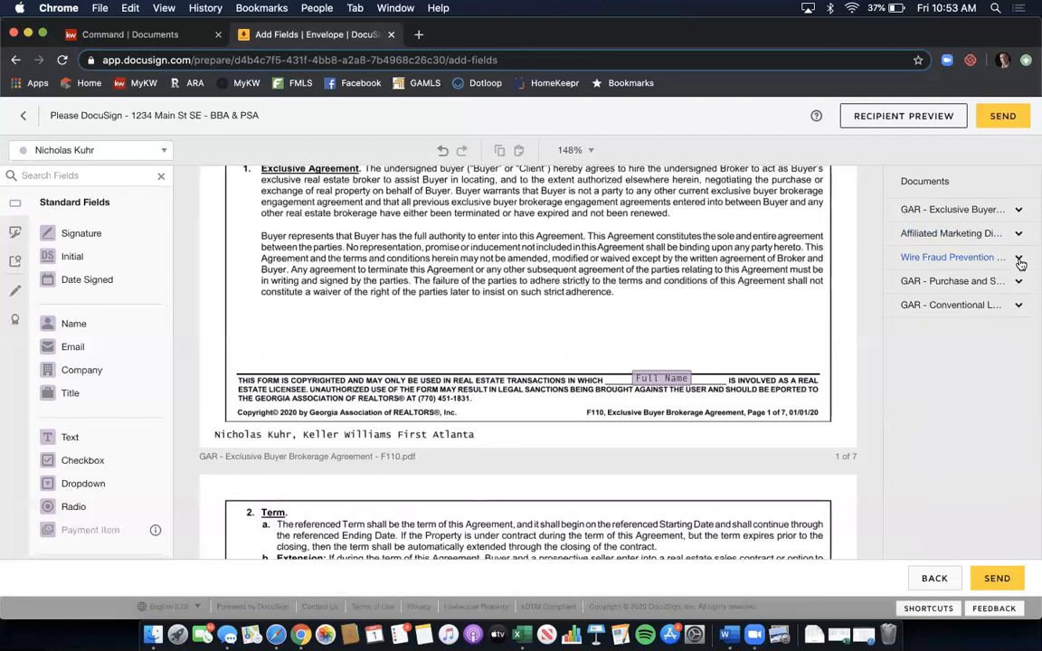
- Expand GAR - Purchase and Sale and scroll page 1 to its earnest money and due diligence terms
{"action": "left_click", "coordinate": [975, 283]}
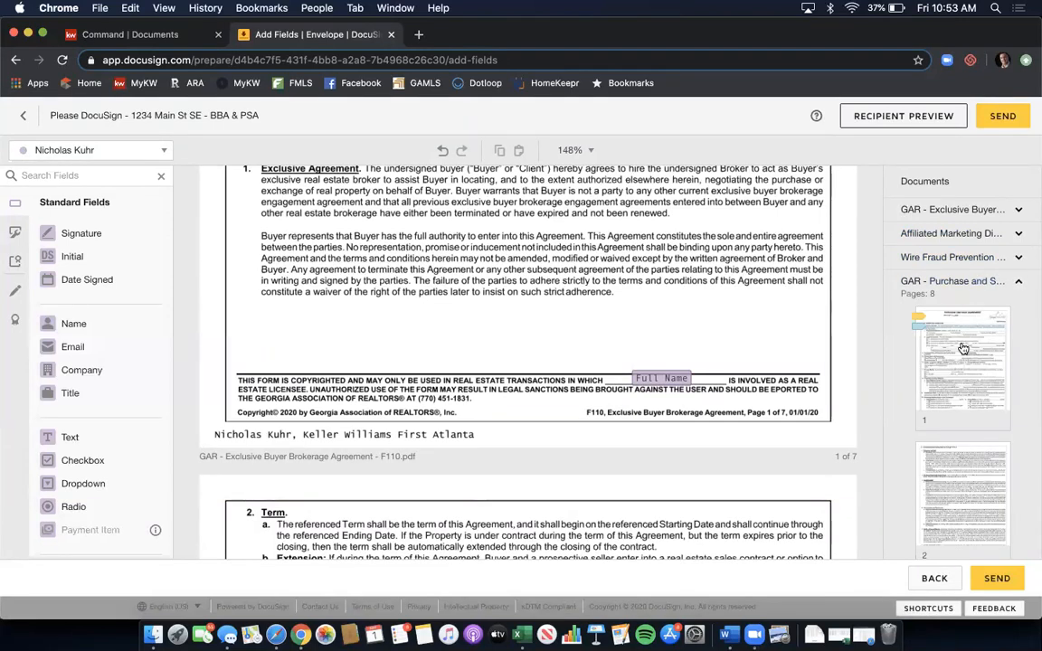
{"action": "left_click", "coordinate": [964, 349]}
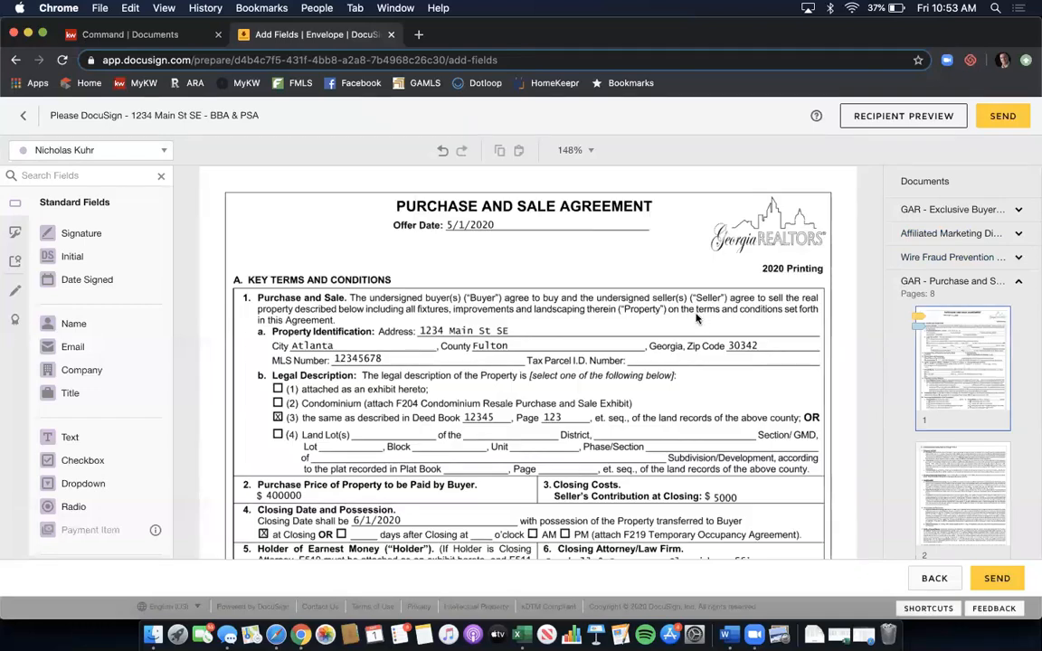
{"action": "scroll", "coordinate": [696, 316], "scroll_direction": "down", "scroll_amount": 5}
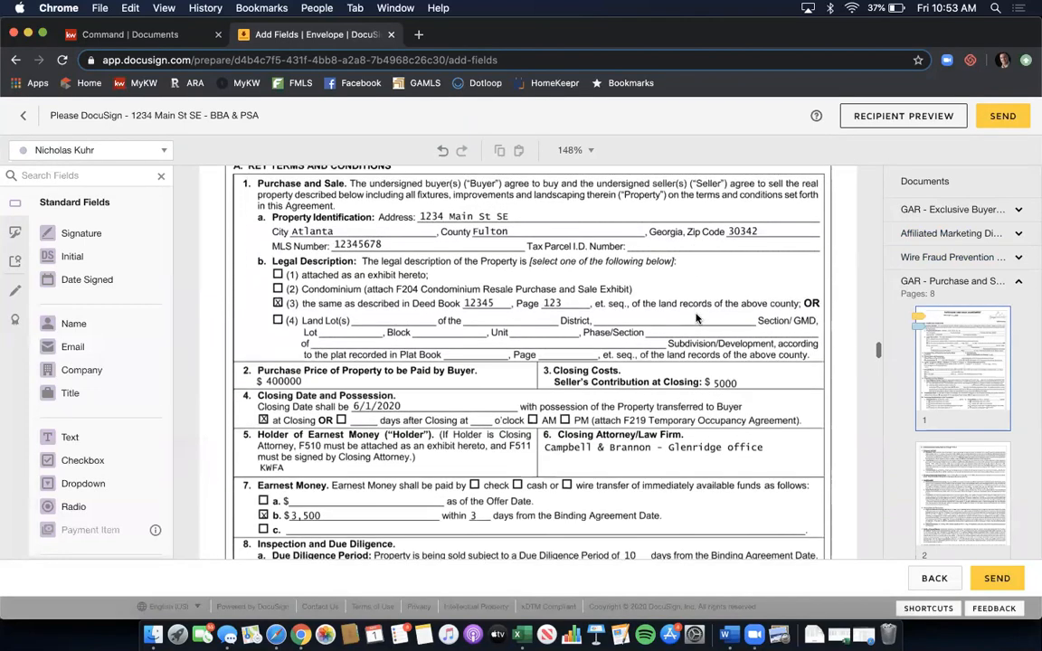
{"action": "scroll", "coordinate": [696, 316], "scroll_direction": "down", "scroll_amount": 4}
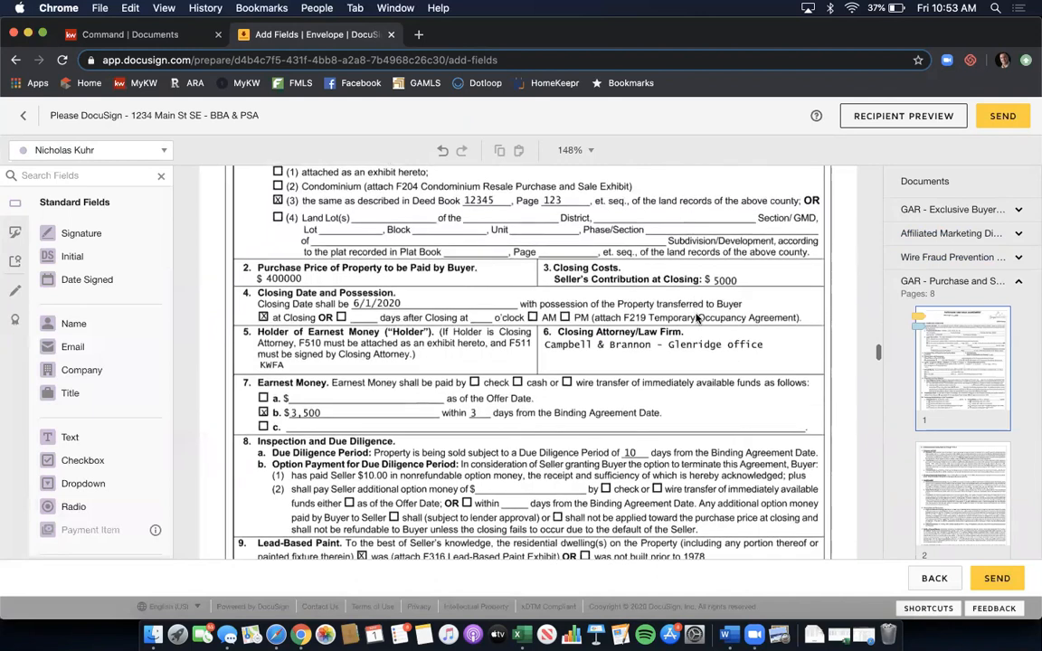
{"action": "scroll", "coordinate": [696, 317], "scroll_direction": "down", "scroll_amount": 1}
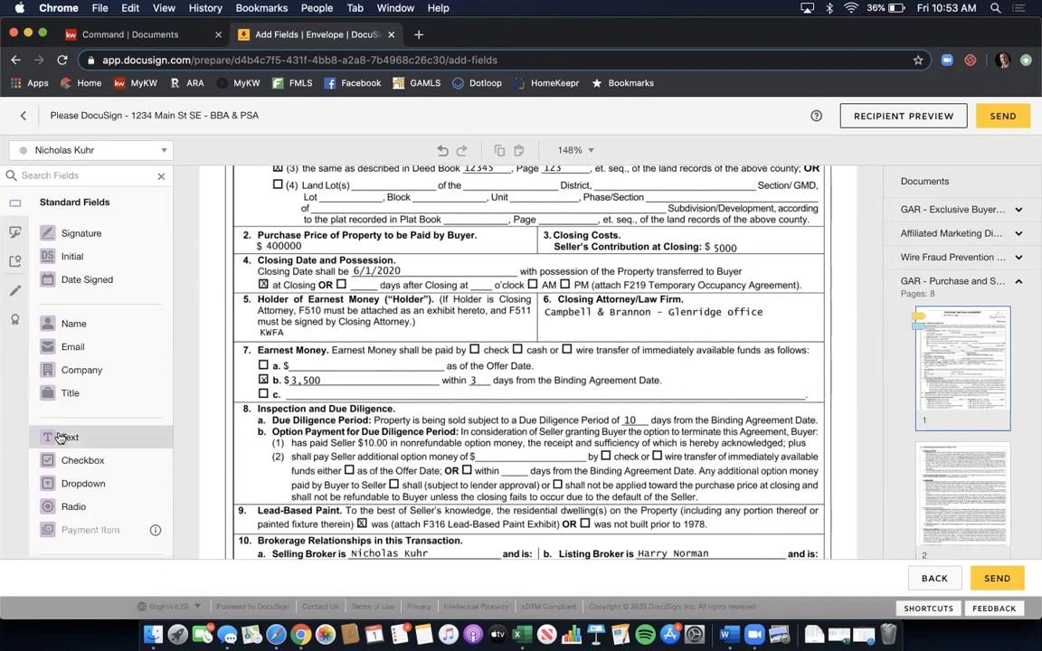
- Add a widened text field reading 'Have a wonderful day.' on Earnest Money line c
{"action": "left_click_drag", "start_coordinate": [60, 438], "coordinate": [301, 380]}
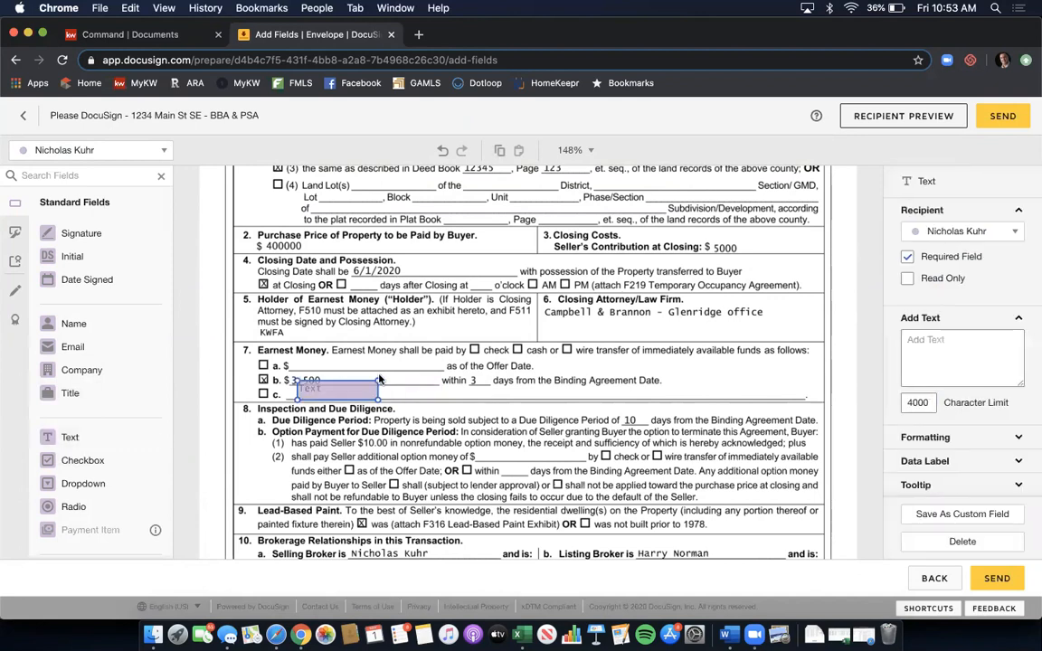
{"action": "left_click_drag", "start_coordinate": [373, 399], "coordinate": [731, 399]}
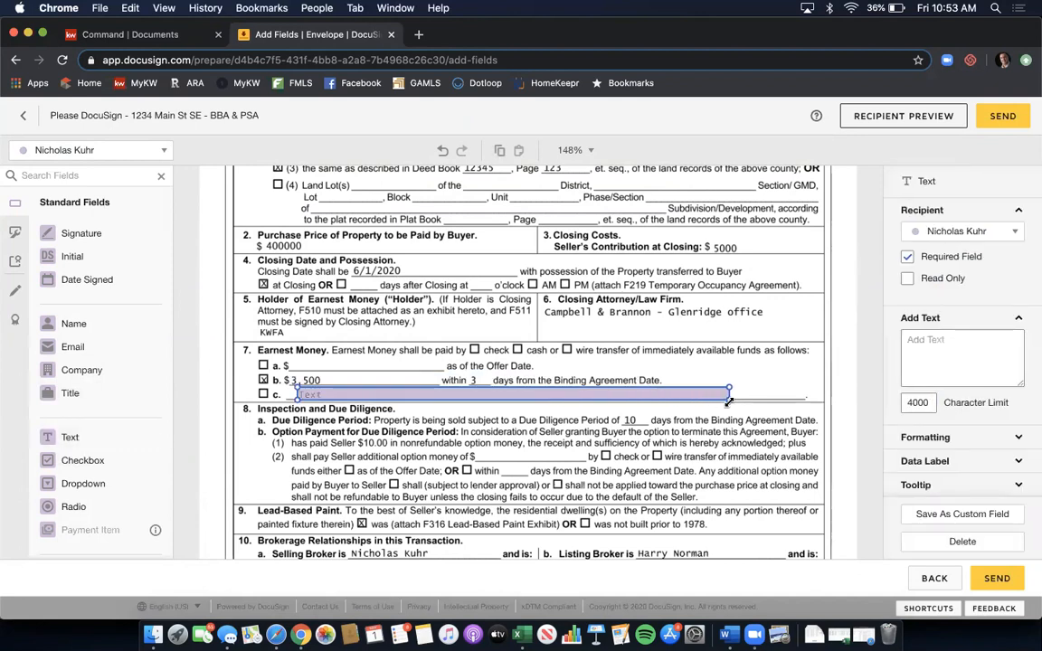
{"action": "left_click", "coordinate": [672, 402]}
{"action": "type", "text": "Have a "}
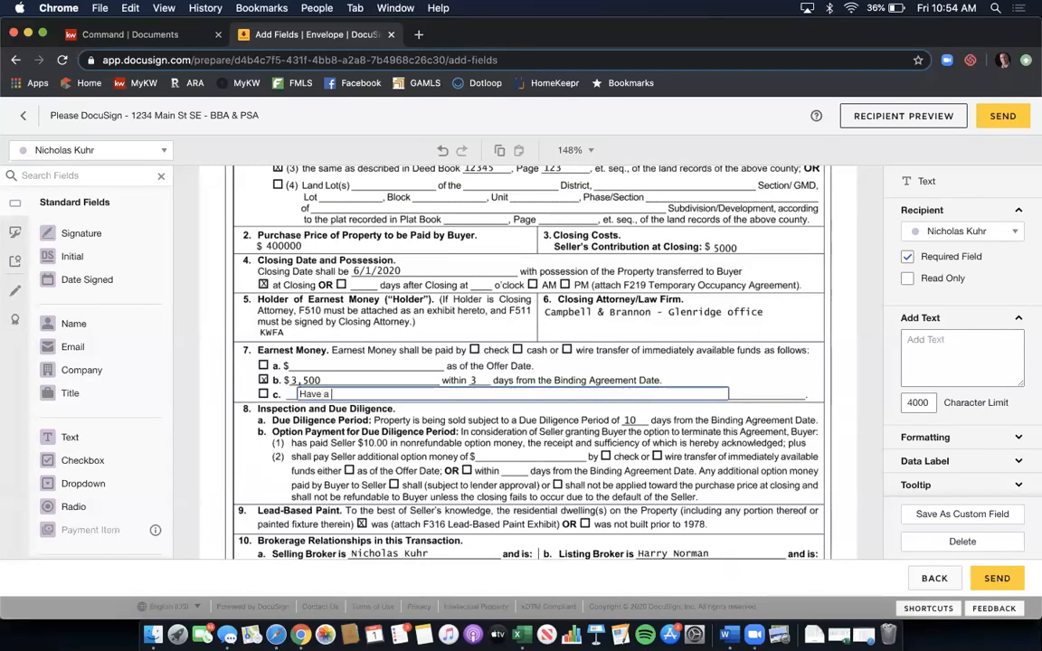
{"action": "type", "text": "wonderful "}
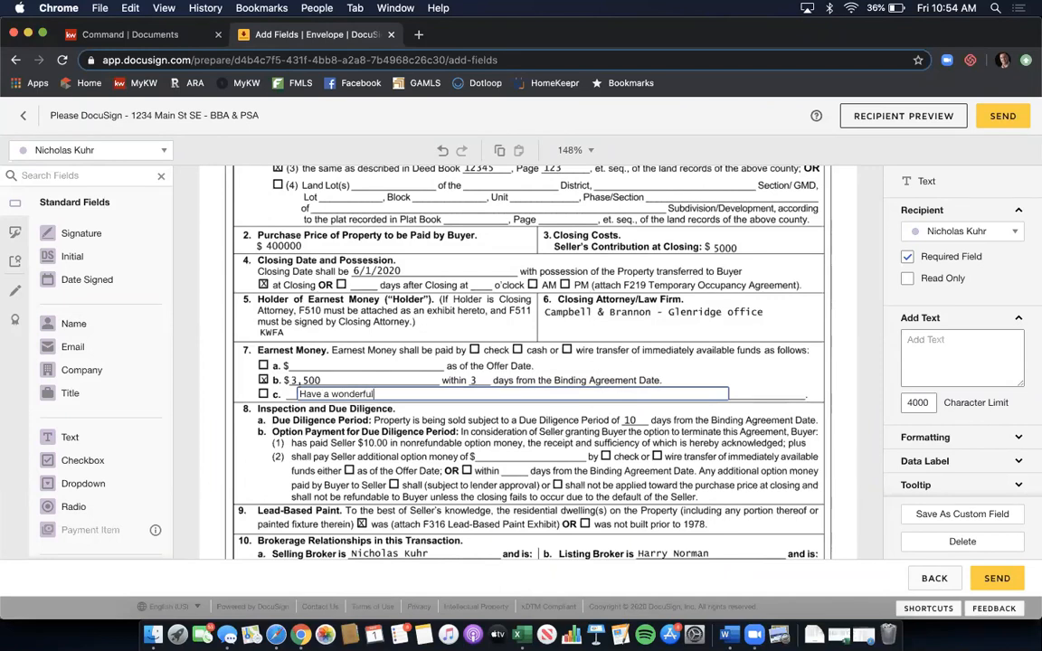
{"action": "type", "text": "day."}
{"action": "left_click", "coordinate": [816, 354]}
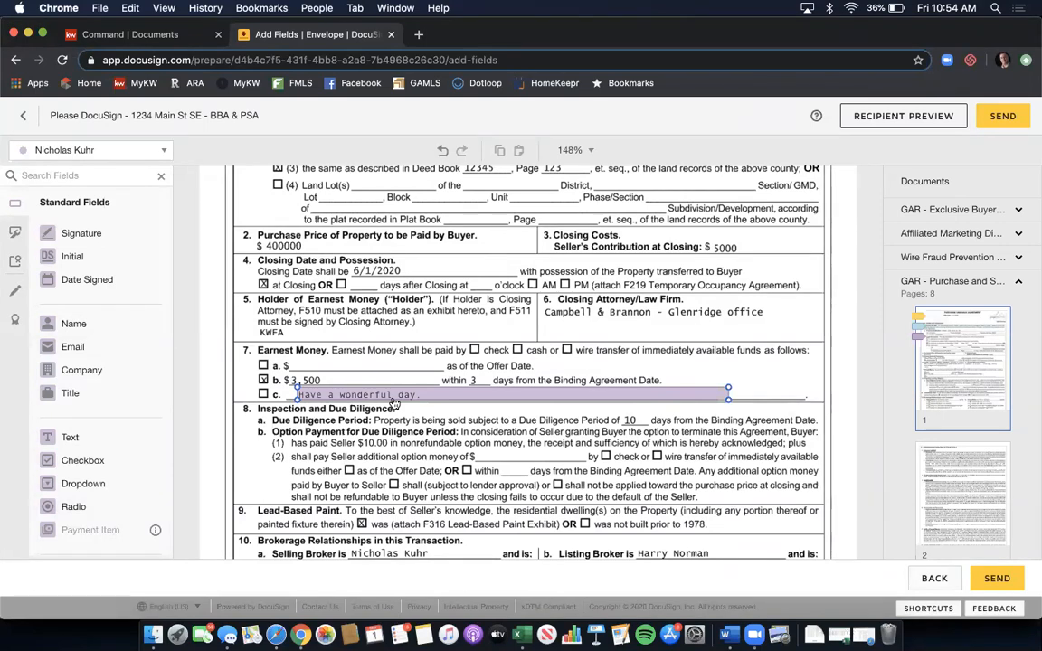
- Place a Full Name field beside Seller(s) Initials in page 1's footer of the Purchase and Sale Agreement
{"action": "scroll", "coordinate": [665, 332], "scroll_direction": "down", "scroll_amount": 3}
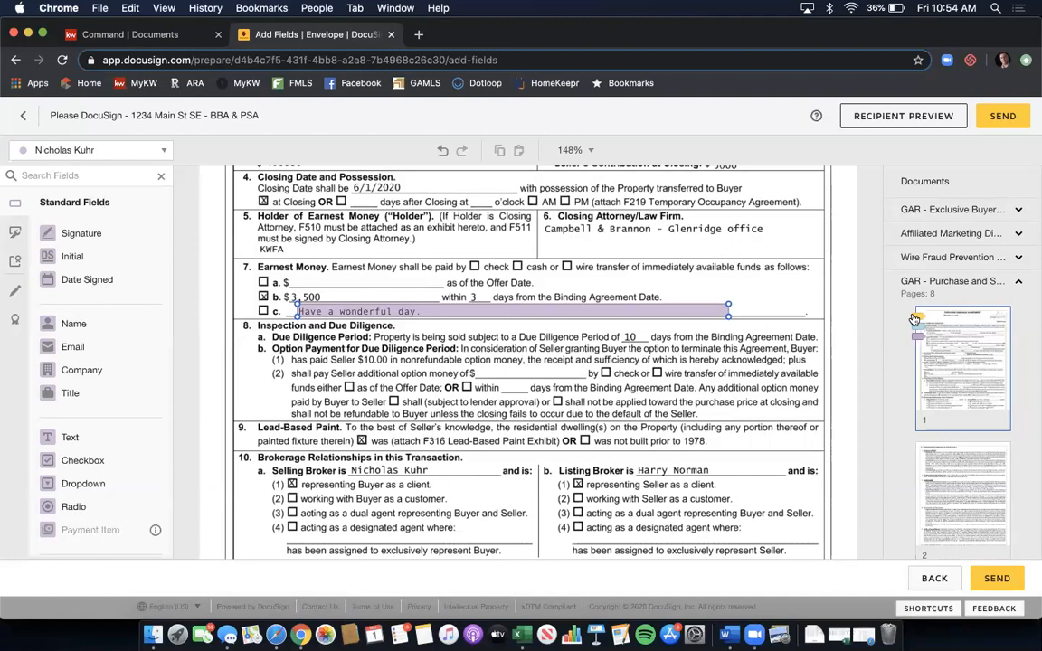
{"action": "scroll", "coordinate": [731, 267], "scroll_direction": "down", "scroll_amount": 5}
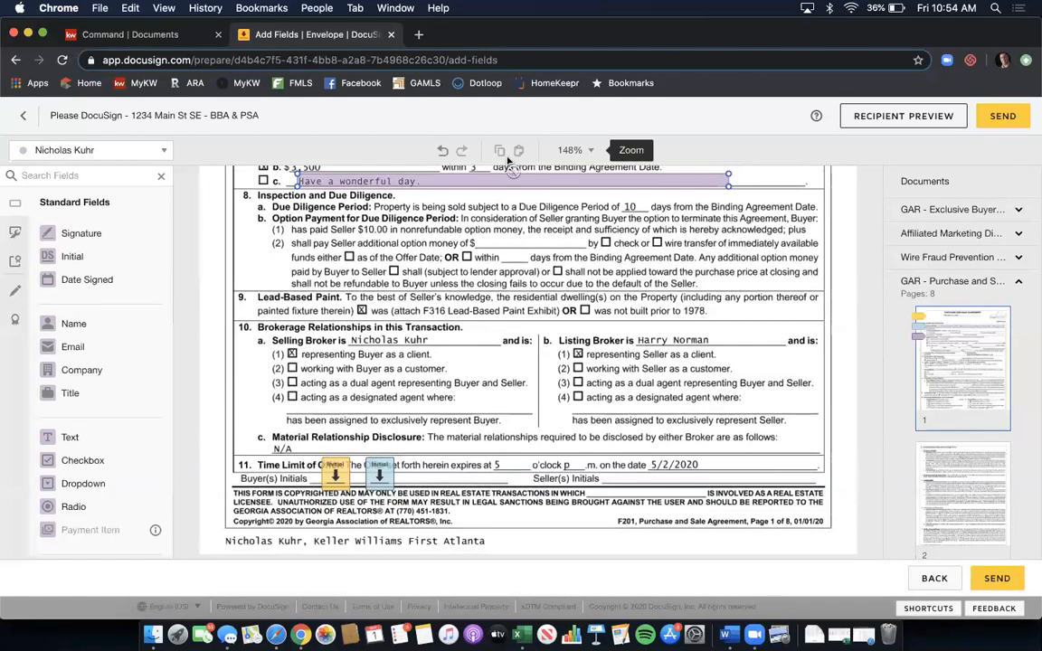
{"action": "scroll", "coordinate": [450, 272], "scroll_direction": "down", "scroll_amount": 2}
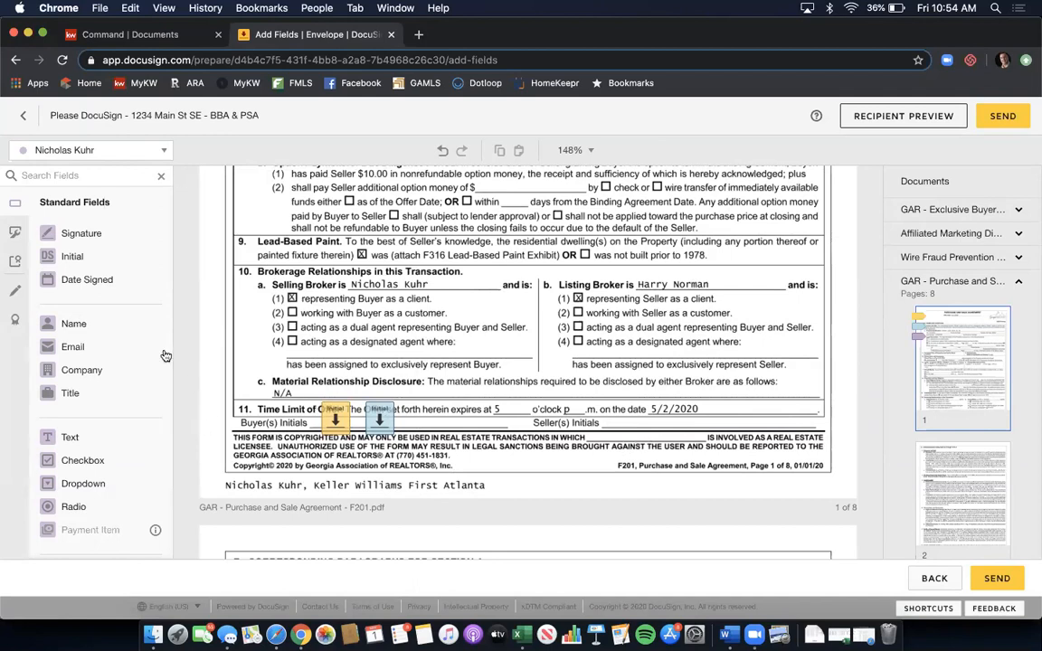
{"action": "left_click", "coordinate": [128, 329]}
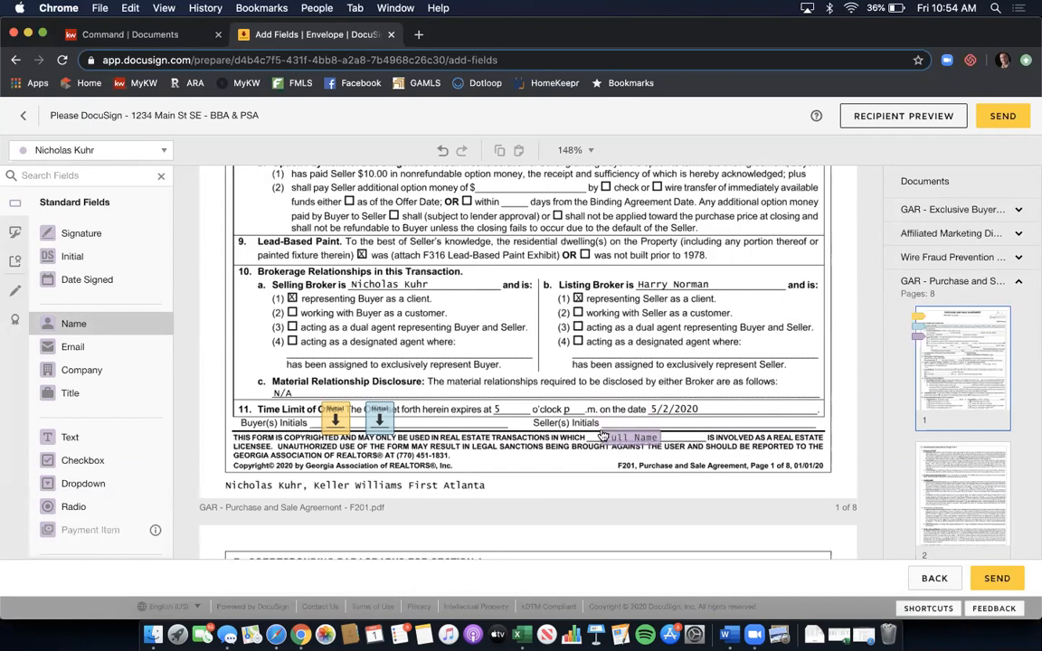
{"action": "left_click", "coordinate": [604, 437]}
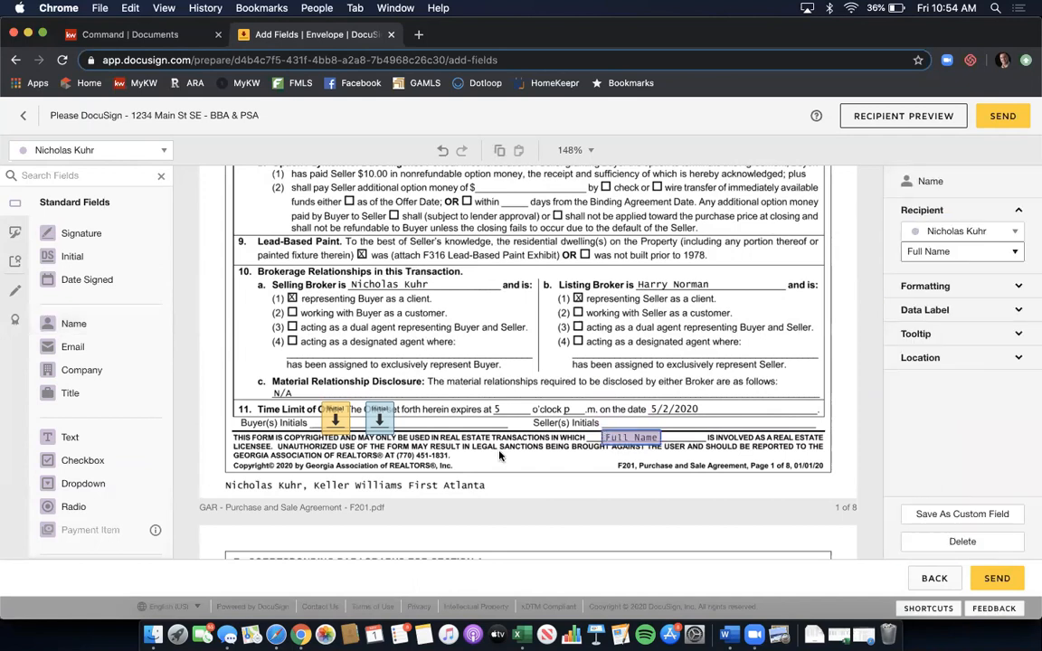
{"action": "left_click", "coordinate": [547, 283]}
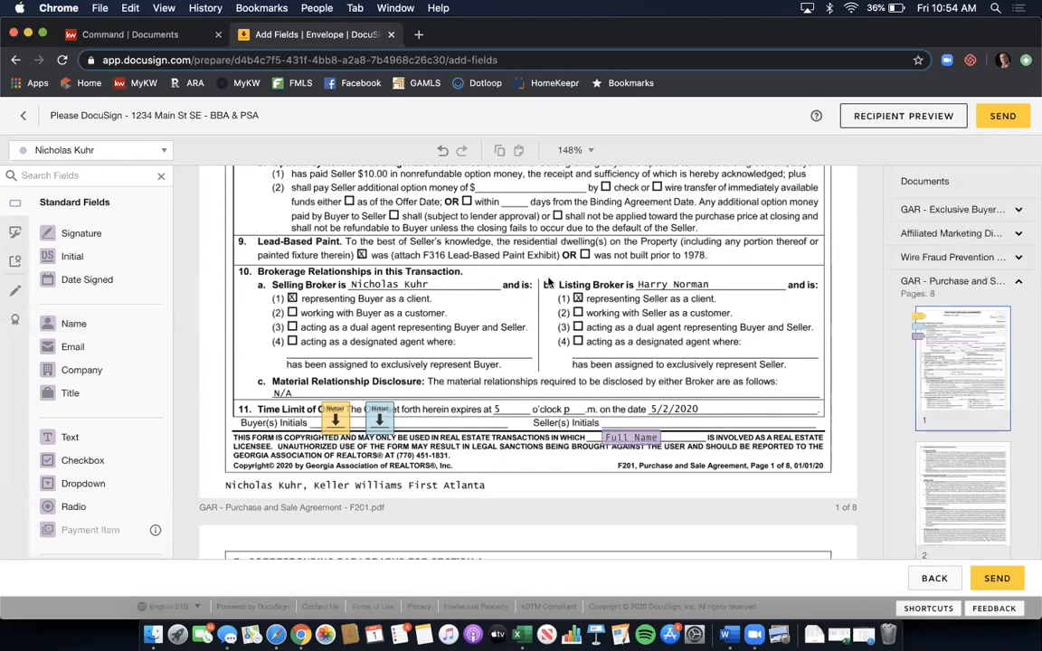
{"action": "scroll", "coordinate": [548, 283], "scroll_direction": "down", "scroll_amount": 2}
{"action": "scroll", "coordinate": [936, 331], "scroll_direction": "down", "scroll_amount": 3}
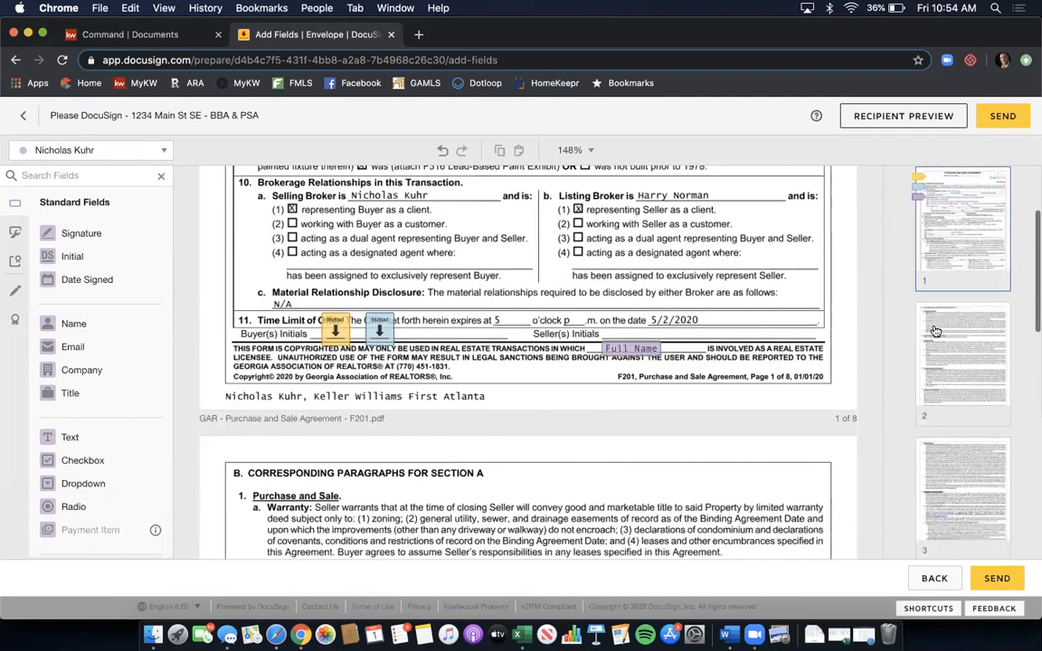
{"action": "scroll", "coordinate": [936, 331], "scroll_direction": "down", "scroll_amount": 5}
{"action": "scroll", "coordinate": [937, 331], "scroll_direction": "down", "scroll_amount": 3}
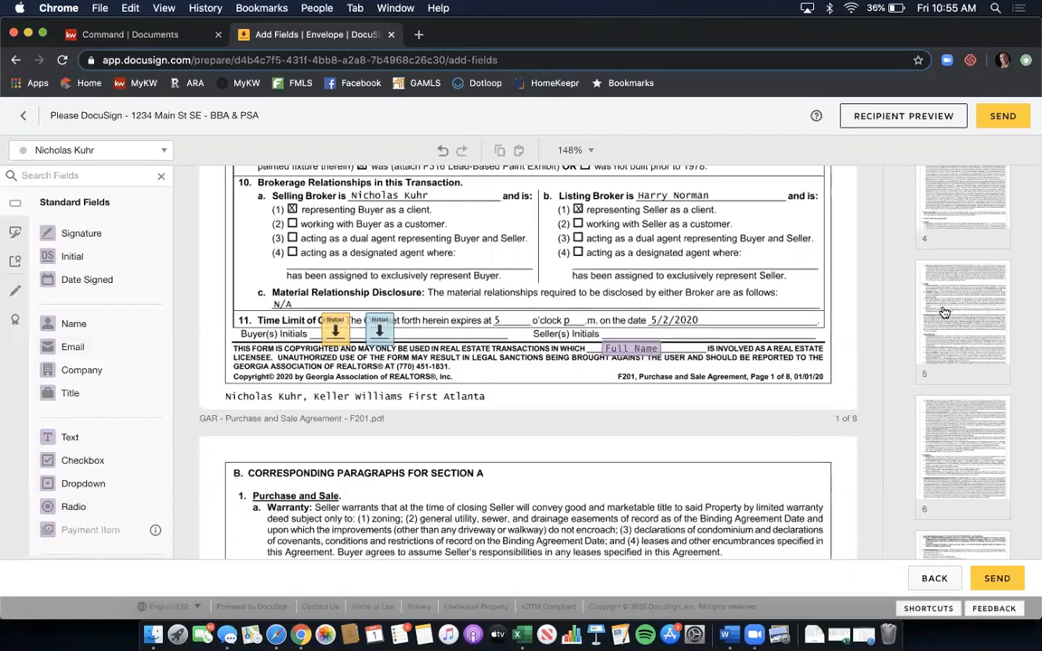
{"action": "scroll", "coordinate": [944, 312], "scroll_direction": "down", "scroll_amount": 5}
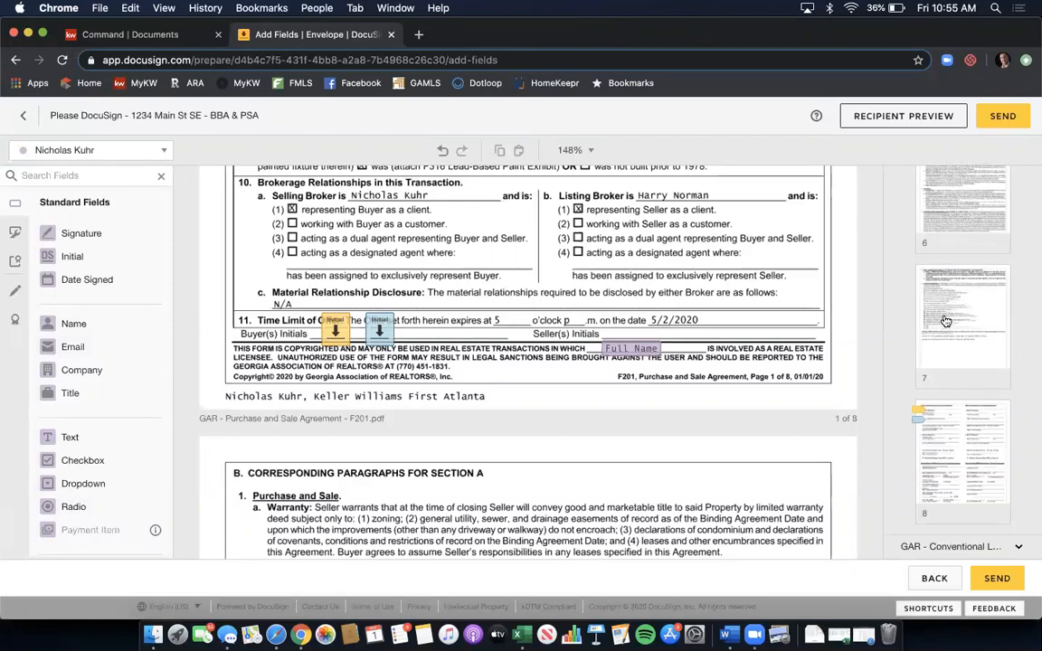
- Go to page 8 of the Purchase and Sale Agreement, the Buyer/Seller Acceptance page
{"action": "left_click", "coordinate": [970, 443]}
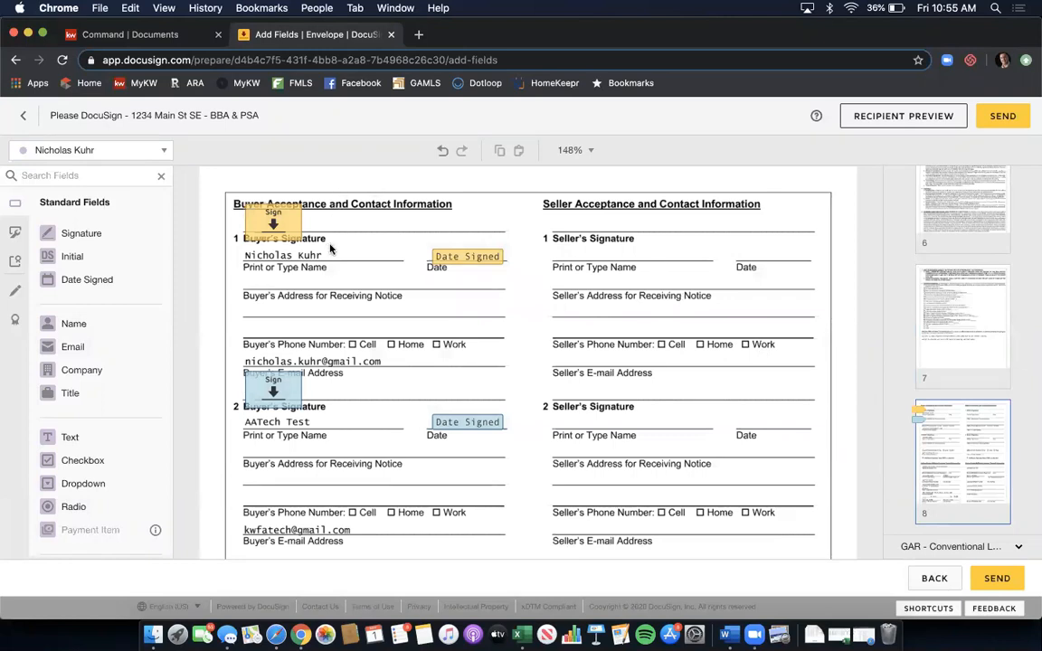
{"action": "scroll", "coordinate": [349, 333], "scroll_direction": "down", "scroll_amount": 1}
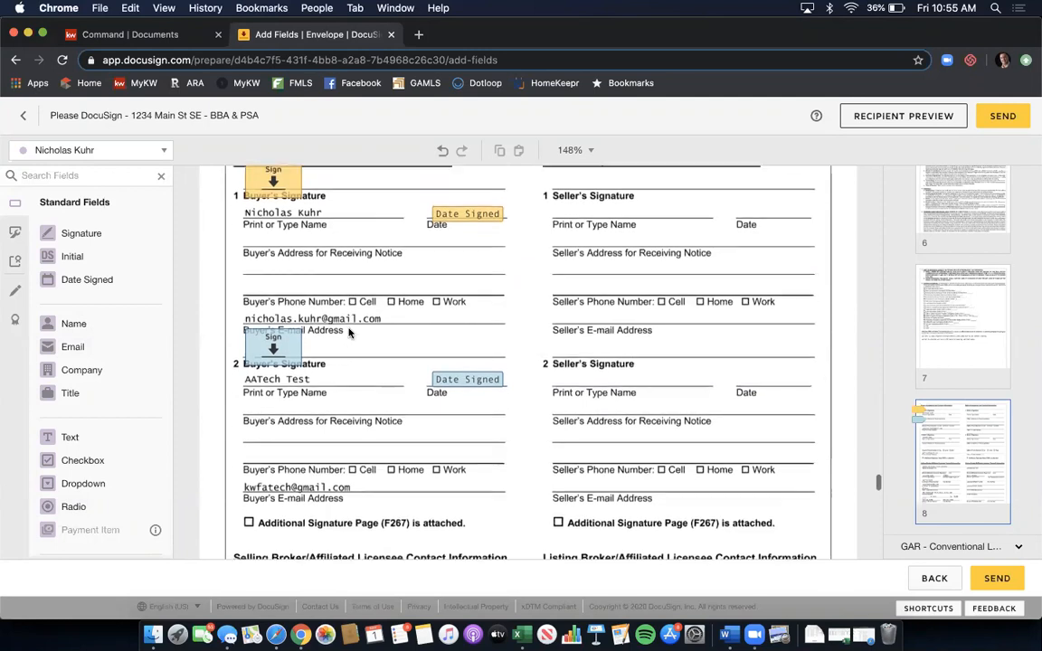
{"action": "scroll", "coordinate": [349, 333], "scroll_direction": "down", "scroll_amount": 1}
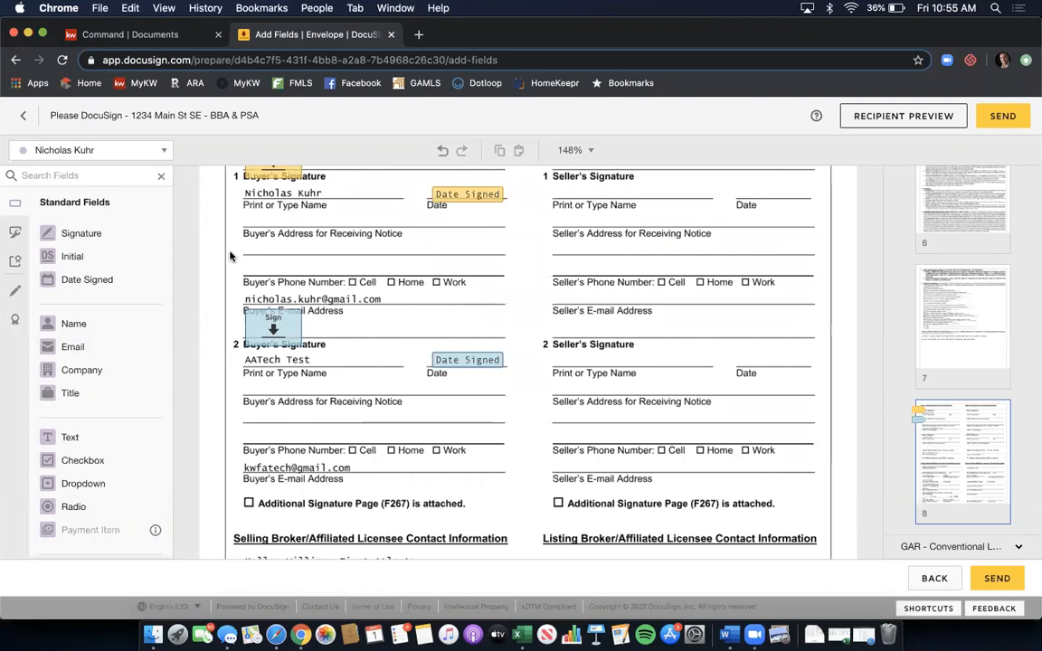
- Draw a markup line over the first buyer's e-mail, colored black with thickness 8
{"action": "left_click", "coordinate": [15, 295]}
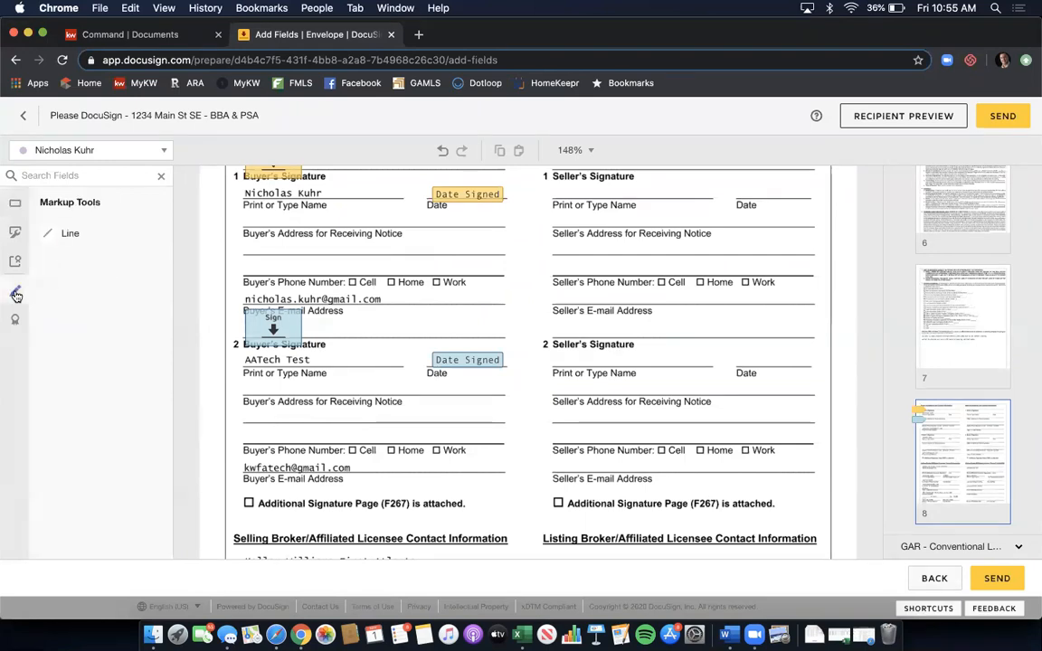
{"action": "left_click", "coordinate": [79, 234]}
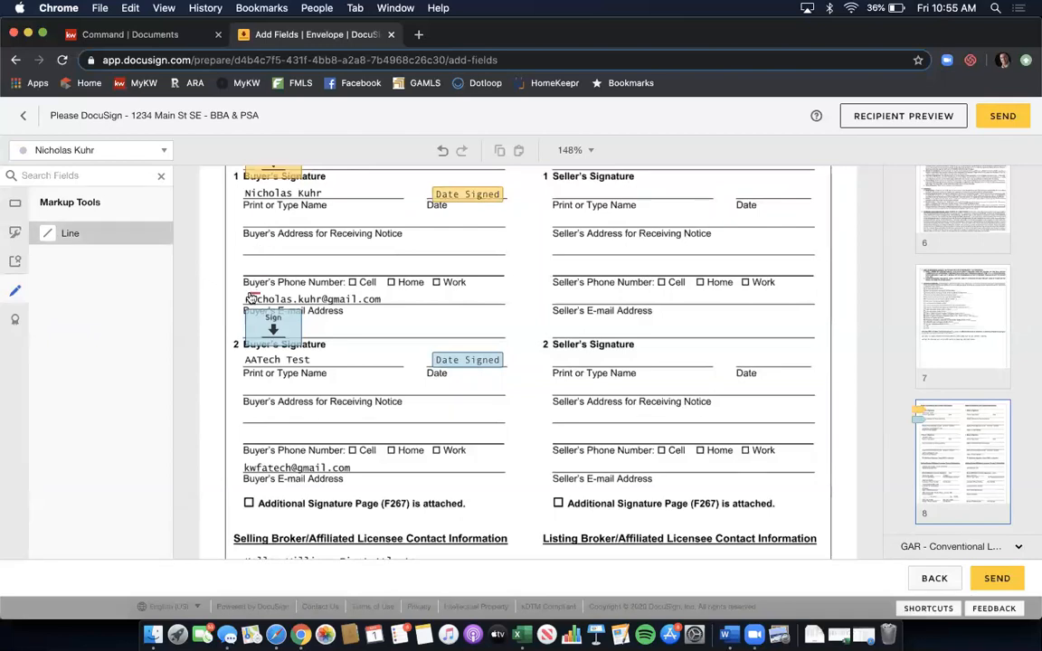
{"action": "left_click_drag", "start_coordinate": [246, 298], "coordinate": [387, 299]}
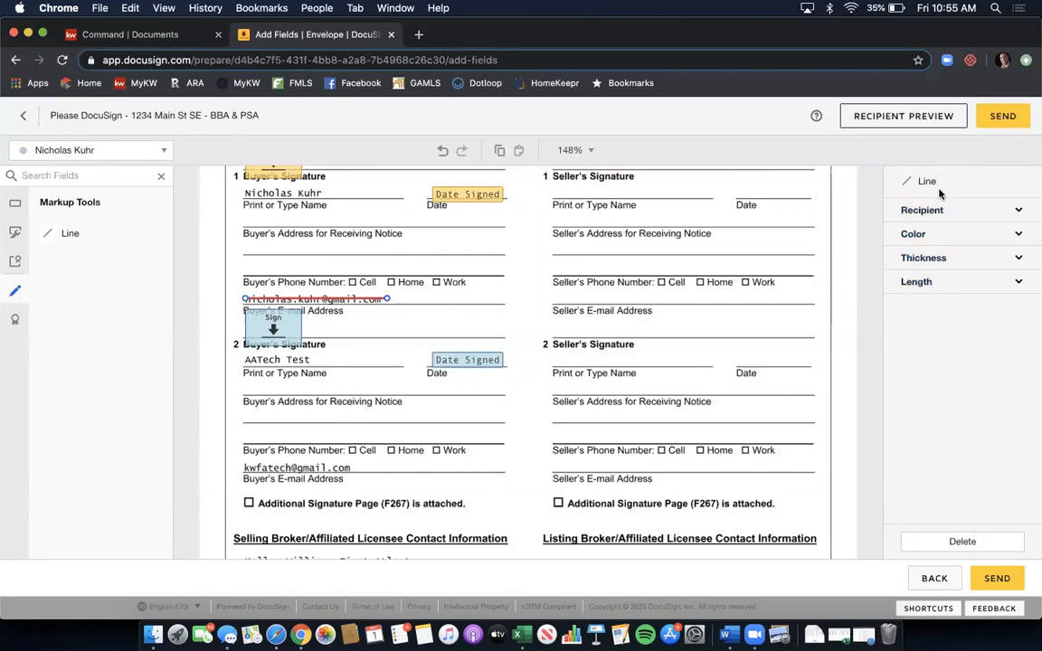
{"action": "left_click", "coordinate": [934, 235]}
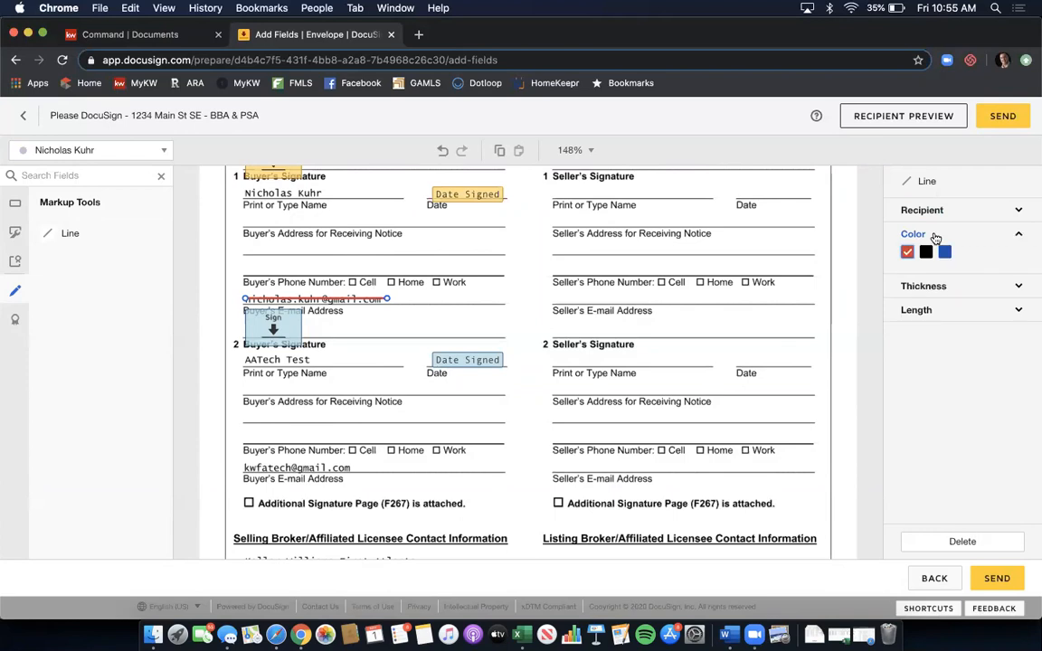
{"action": "left_click", "coordinate": [927, 252]}
{"action": "left_click", "coordinate": [938, 286]}
{"action": "left_click", "coordinate": [926, 306]}
{"action": "left_click", "coordinate": [926, 306]}
{"action": "left_click", "coordinate": [926, 305]}
{"action": "left_click", "coordinate": [927, 306]}
{"action": "left_click", "coordinate": [926, 305]}
{"action": "left_click", "coordinate": [926, 306]}
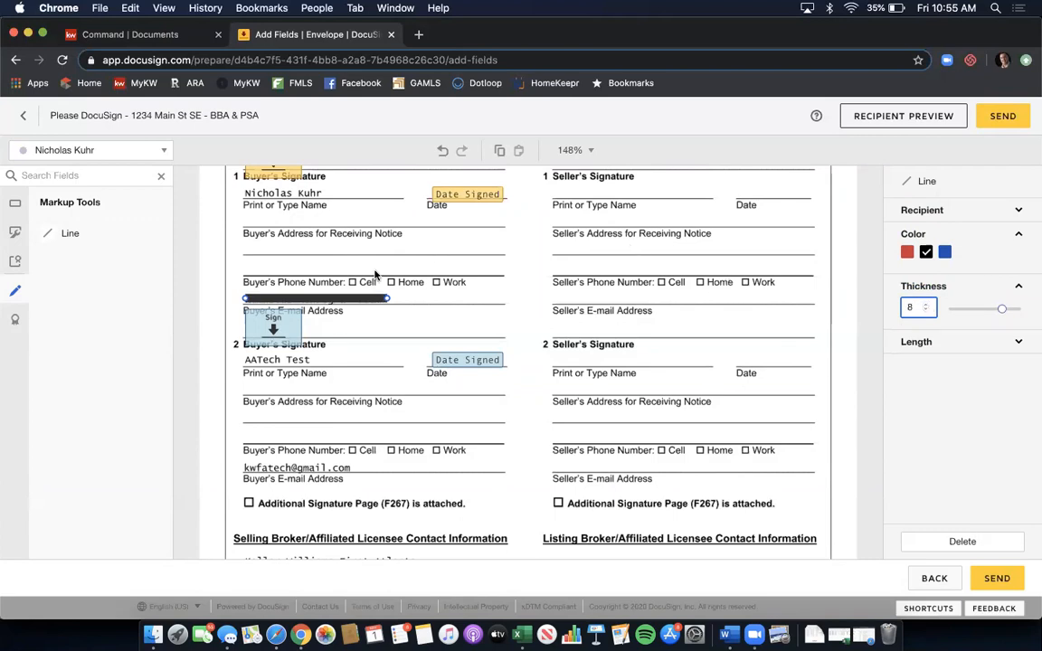
- Copy the black redaction line and paste it over the second buyer's e-mail address
{"action": "left_click", "coordinate": [362, 301]}
{"action": "key", "text": "super+c"}
{"action": "key", "text": "super+v"}
{"action": "left_click_drag", "start_coordinate": [362, 301], "coordinate": [343, 467]}
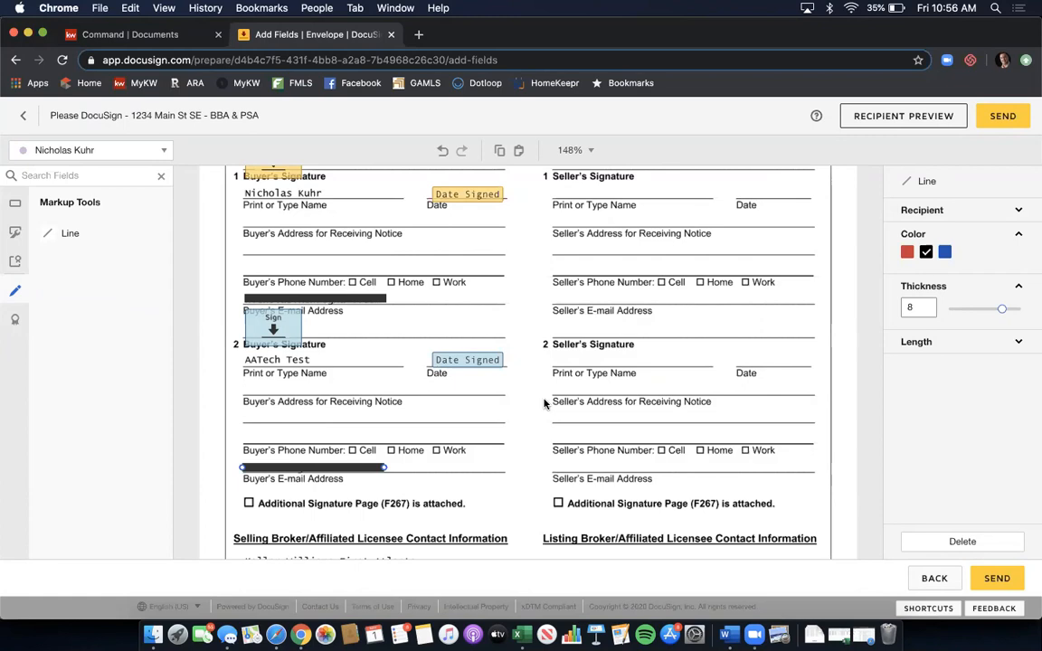
- Add Signature and Date Signed fields on the Broker/Affiliated Licensee Signature line
{"action": "left_click", "coordinate": [16, 204]}
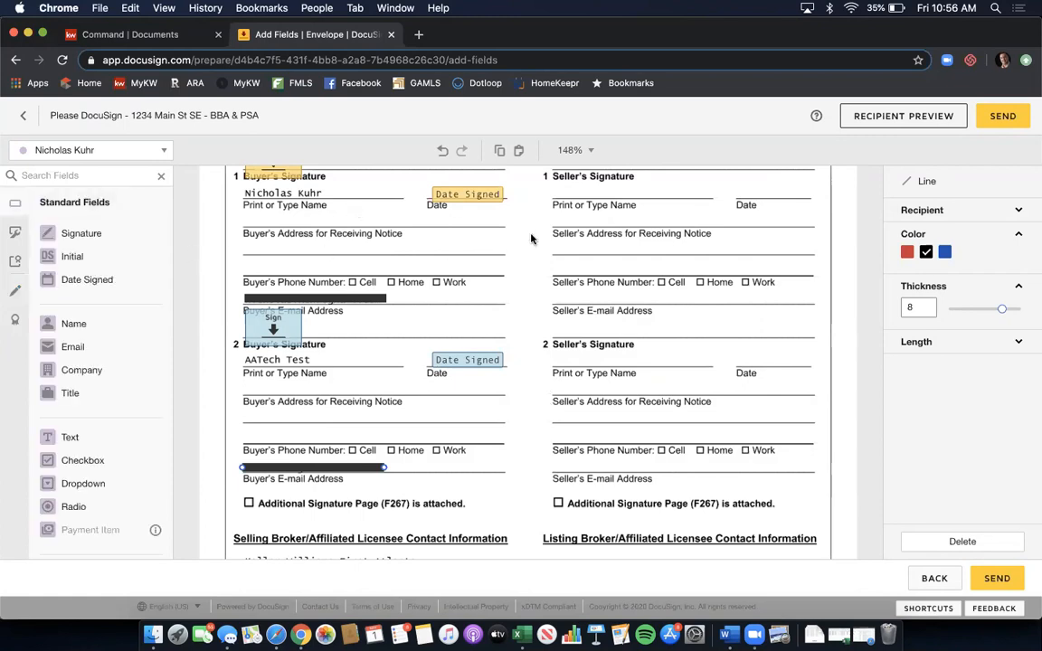
{"action": "scroll", "coordinate": [532, 239], "scroll_direction": "down", "scroll_amount": 5}
{"action": "scroll", "coordinate": [532, 239], "scroll_direction": "down", "scroll_amount": 5}
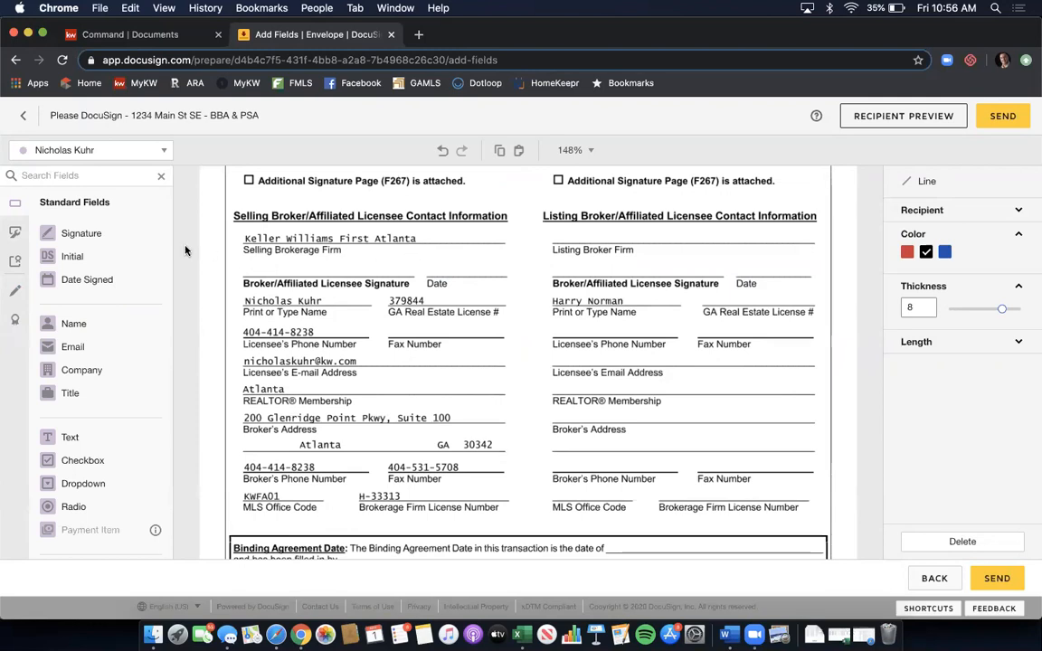
{"action": "mouse_move", "coordinate": [117, 238]}
{"action": "left_mouse_down"}
{"action": "mouse_move", "coordinate": [272, 240]}
{"action": "mouse_move", "coordinate": [249, 260]}
{"action": "mouse_move", "coordinate": [256, 254]}
{"action": "left_mouse_up"}
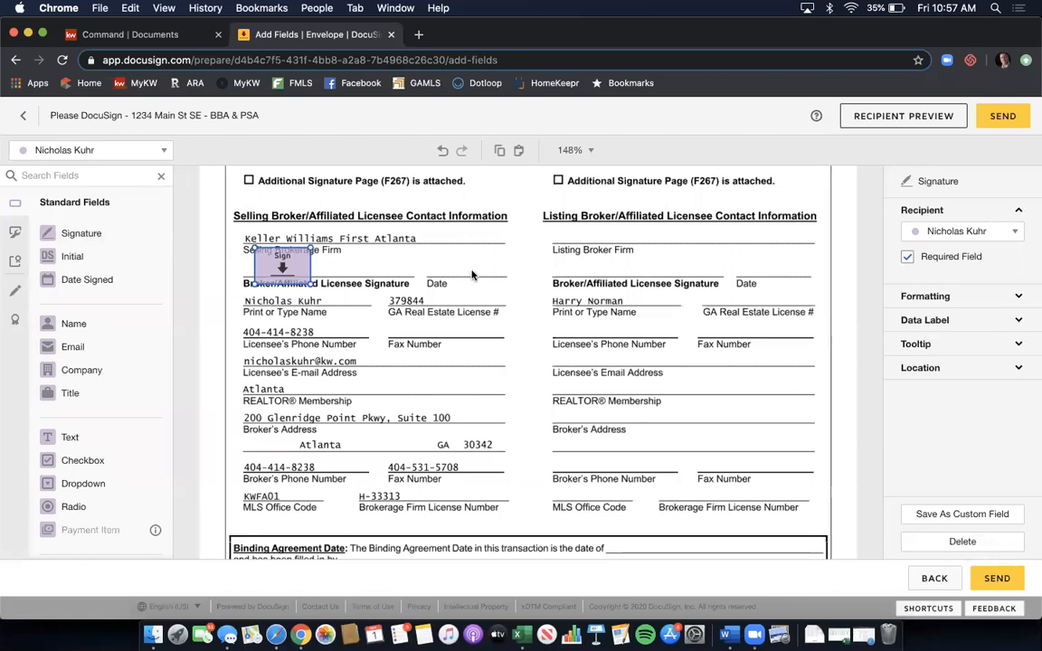
{"action": "left_click_drag", "start_coordinate": [104, 283], "coordinate": [437, 272]}
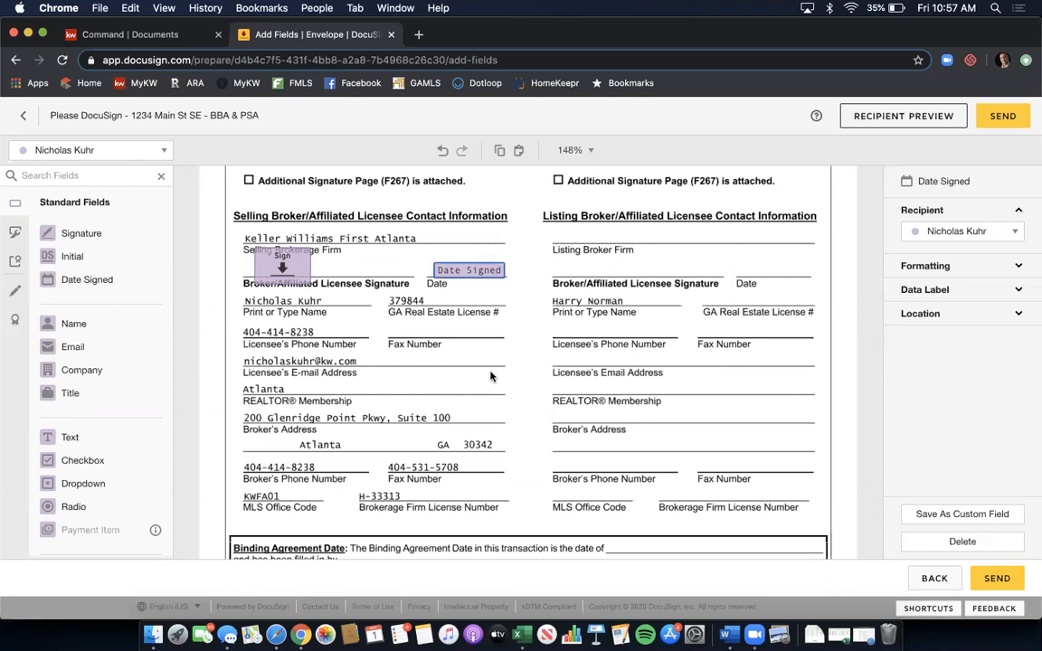
- Scroll down to the Conventional Loan Contingency Exhibit
{"action": "scroll", "coordinate": [543, 362], "scroll_direction": "down", "scroll_amount": 3}
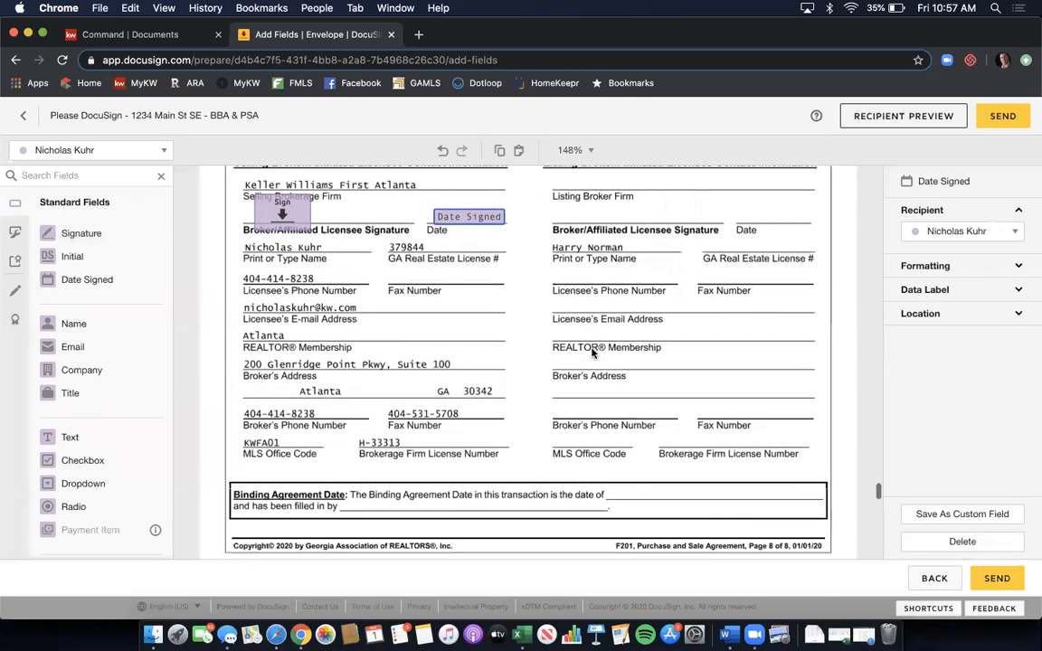
{"action": "scroll", "coordinate": [592, 353], "scroll_direction": "down", "scroll_amount": 1}
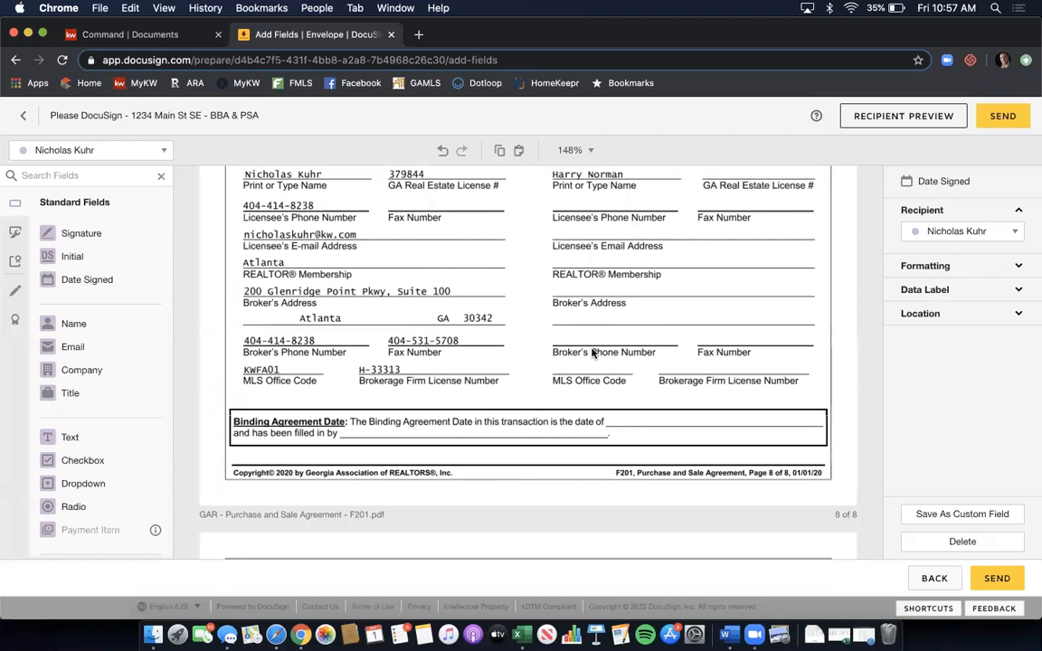
{"action": "left_click", "coordinate": [846, 295]}
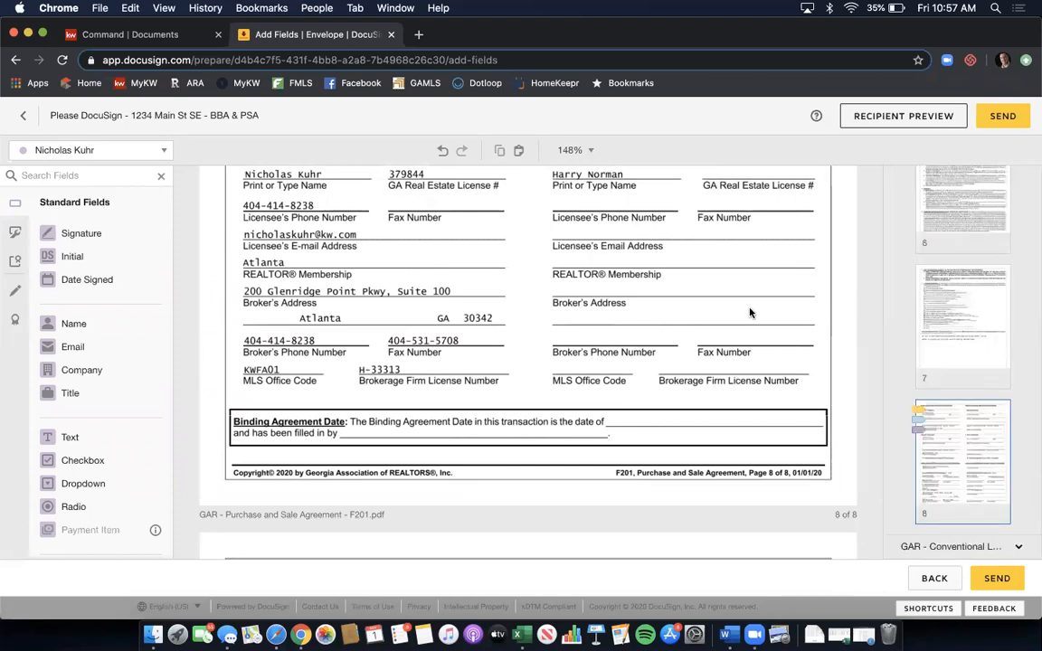
{"action": "scroll", "coordinate": [749, 313], "scroll_direction": "down", "scroll_amount": 3}
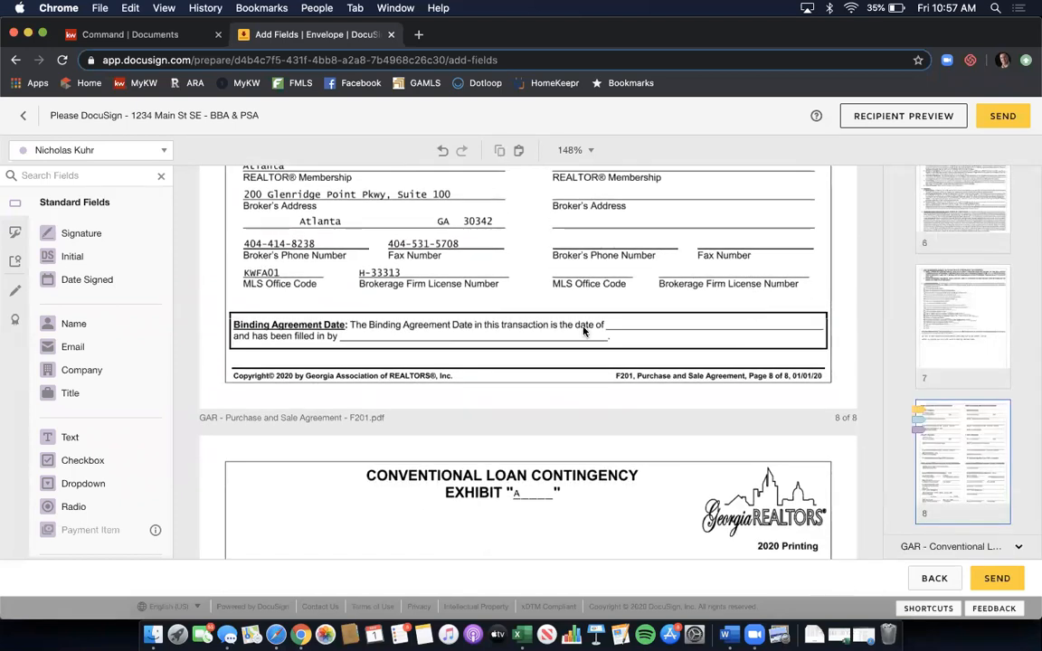
{"action": "scroll", "coordinate": [685, 251], "scroll_direction": "down", "scroll_amount": 5}
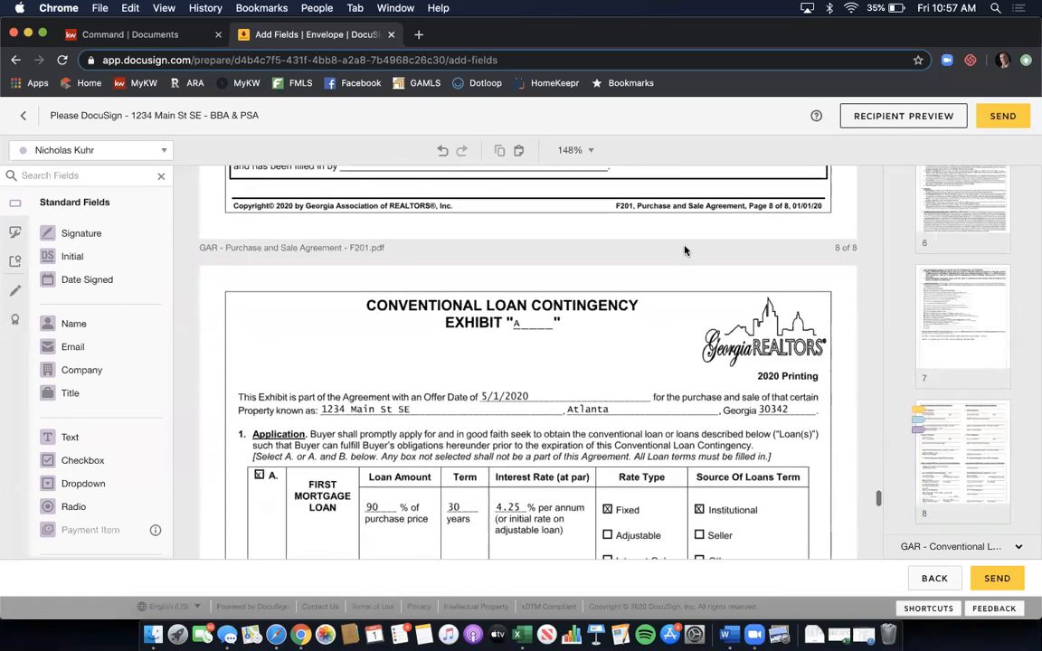
{"action": "scroll", "coordinate": [685, 250], "scroll_direction": "down", "scroll_amount": 3}
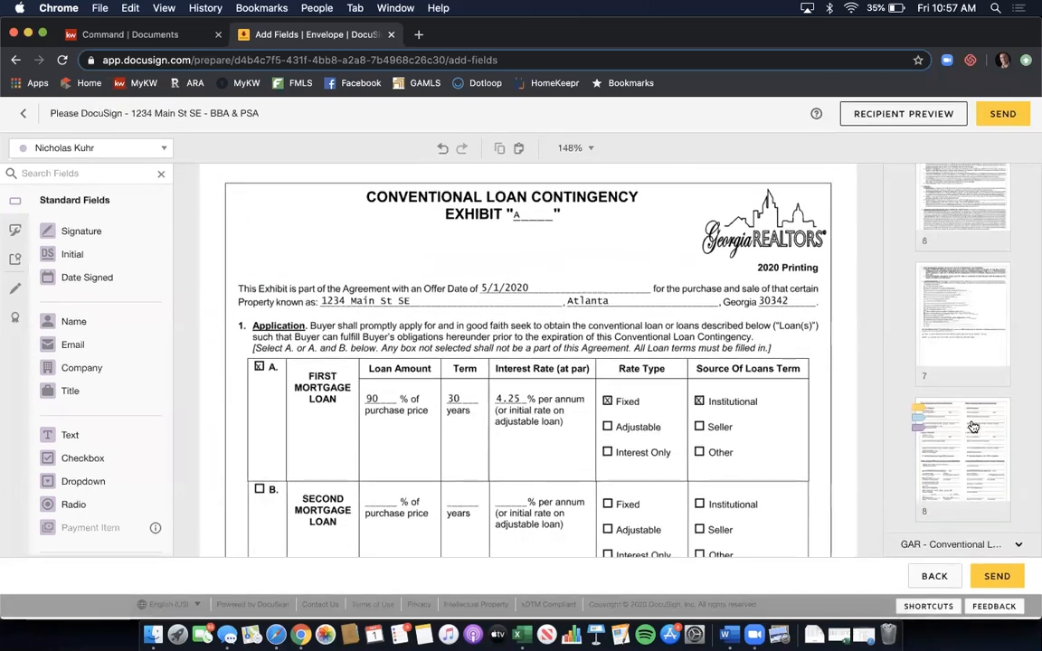
{"action": "scroll", "coordinate": [738, 400], "scroll_direction": "down", "scroll_amount": 20}
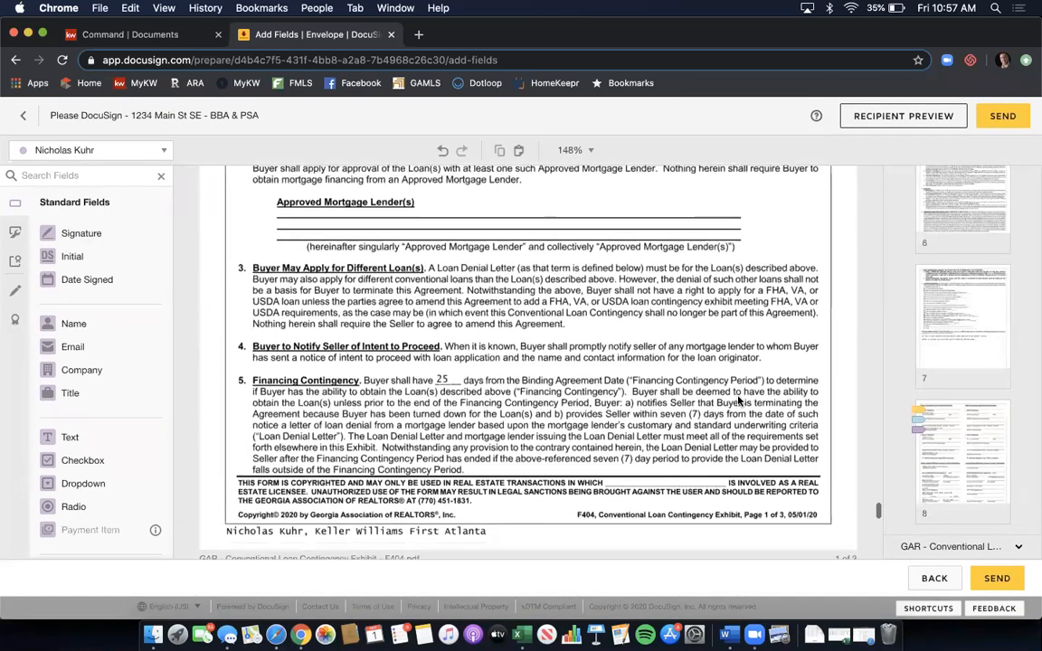
- Put a Full Name field on the blank licensee line of the exhibit's page 1 copyright notice
{"action": "scroll", "coordinate": [664, 354], "scroll_direction": "up", "scroll_amount": 3}
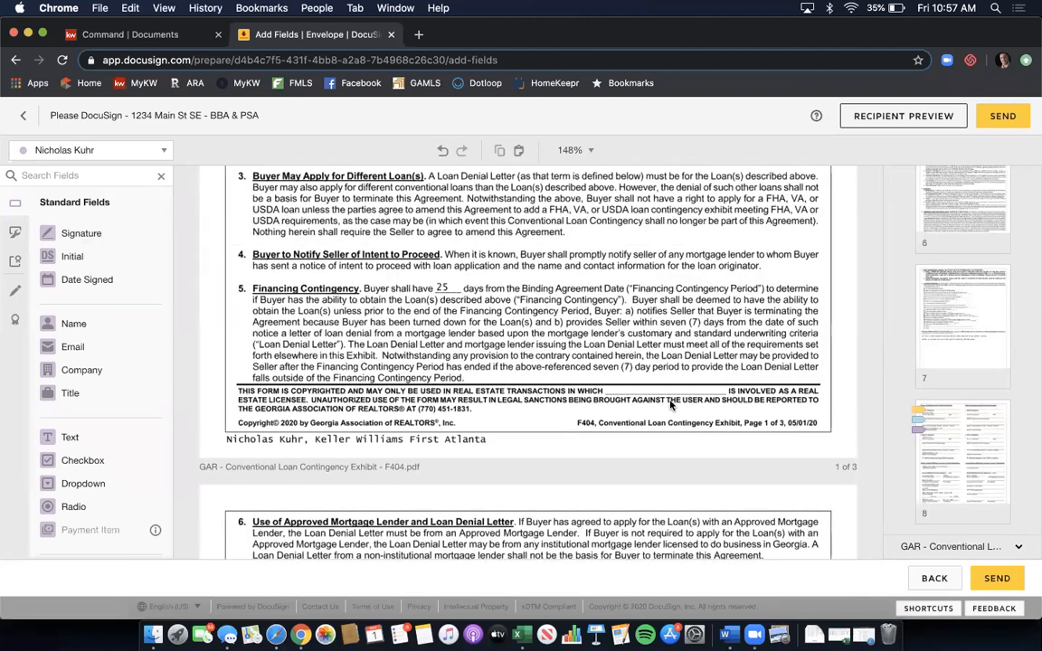
{"action": "left_click", "coordinate": [74, 324]}
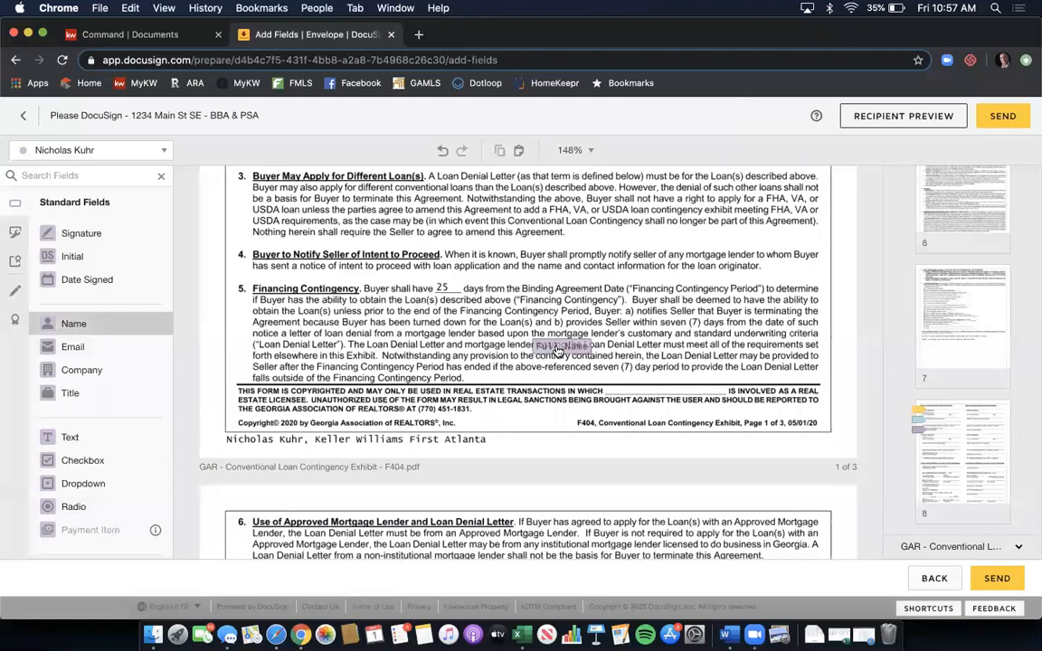
{"action": "left_click", "coordinate": [633, 385]}
{"action": "left_click", "coordinate": [571, 299]}
{"action": "scroll", "coordinate": [525, 317], "scroll_direction": "down", "scroll_amount": 8}
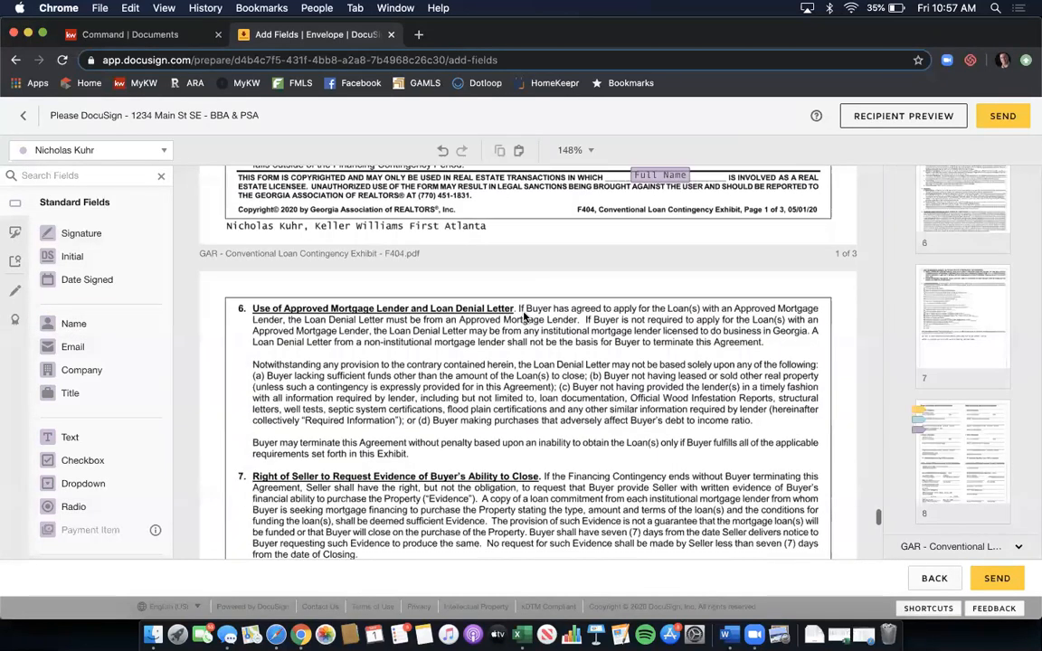
{"action": "scroll", "coordinate": [523, 317], "scroll_direction": "down", "scroll_amount": 10}
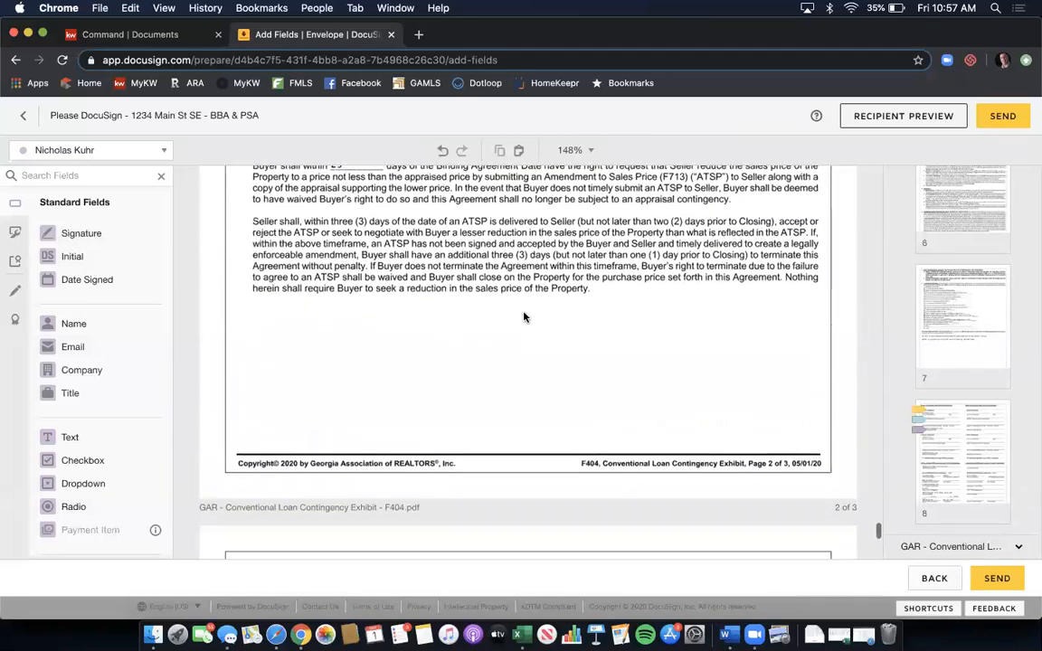
{"action": "scroll", "coordinate": [523, 317], "scroll_direction": "down", "scroll_amount": 10}
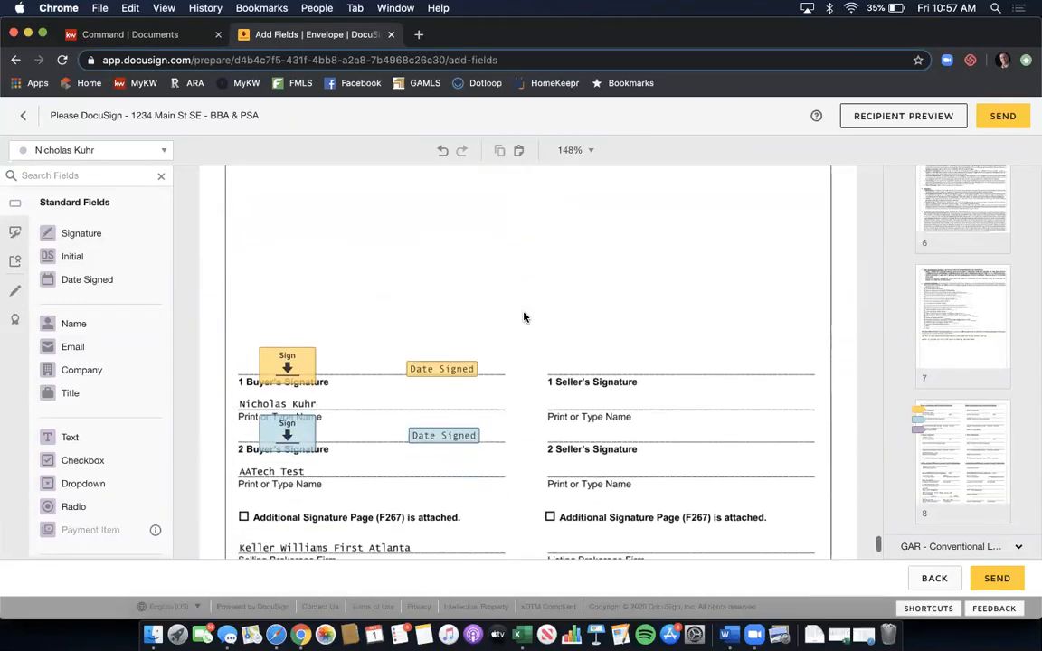
{"action": "scroll", "coordinate": [524, 317], "scroll_direction": "down", "scroll_amount": 3}
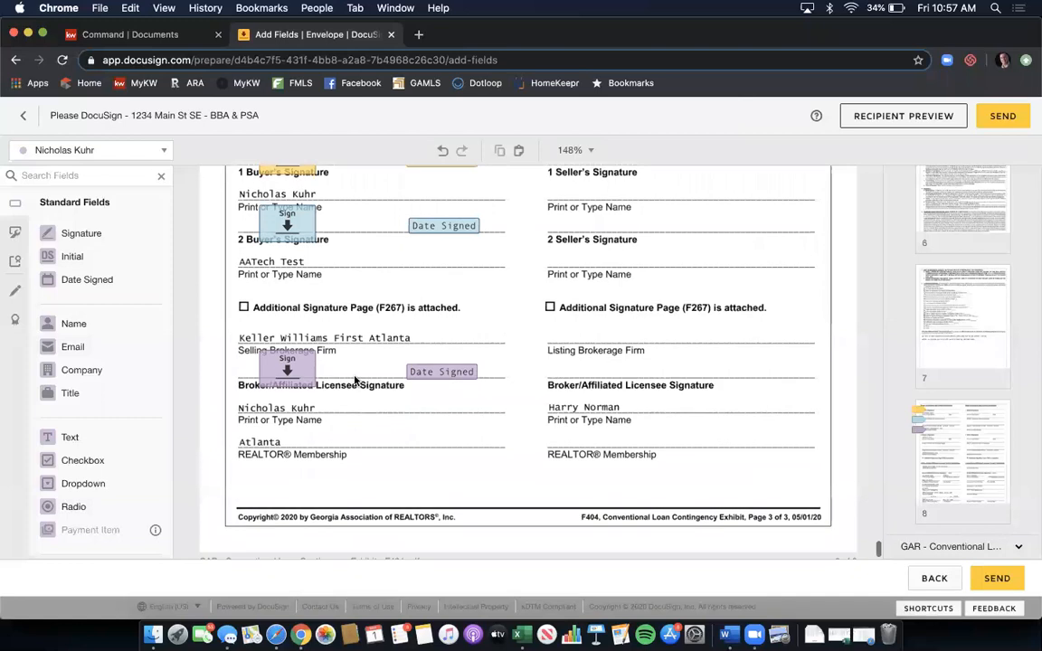
{"action": "scroll", "coordinate": [384, 376], "scroll_direction": "down", "scroll_amount": 1}
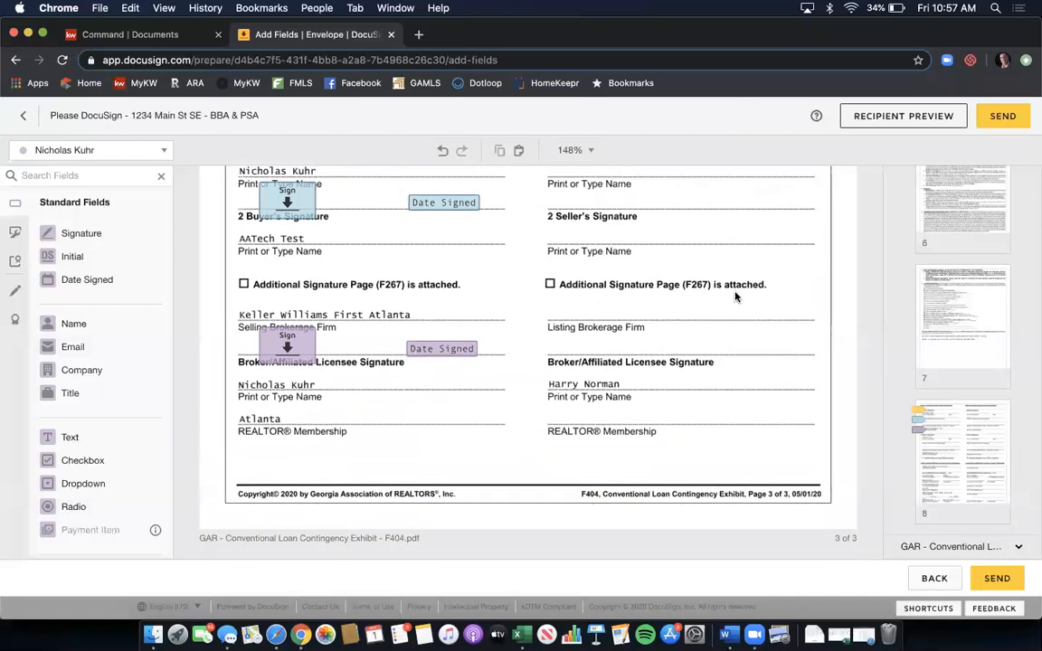
{"action": "scroll", "coordinate": [874, 331], "scroll_direction": "up", "scroll_amount": 5}
{"action": "scroll", "coordinate": [920, 299], "scroll_direction": "up", "scroll_amount": 5}
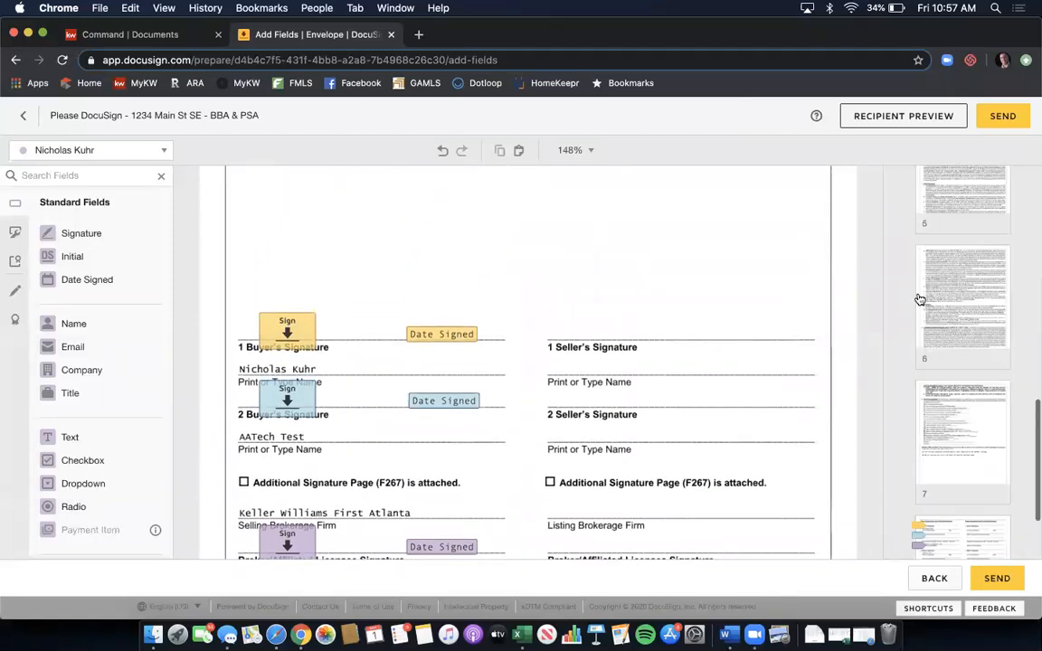
{"action": "scroll", "coordinate": [920, 299], "scroll_direction": "up", "scroll_amount": 10}
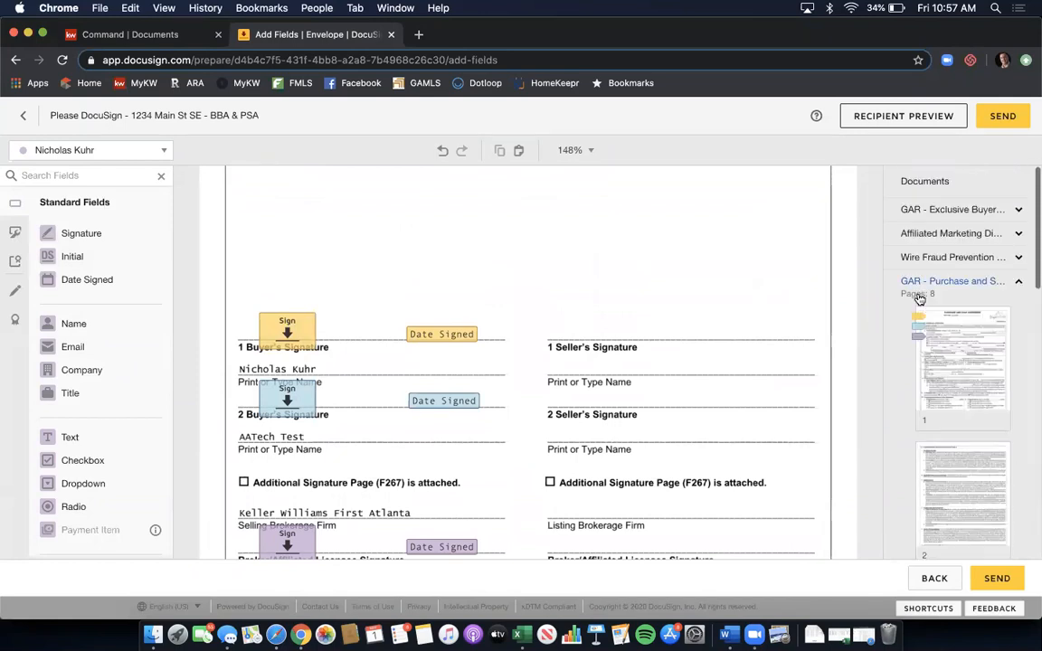
- Switch the thumbnails to the Exclusive Buyer Brokerage Agreement and go to its page 7
{"action": "left_click", "coordinate": [932, 282]}
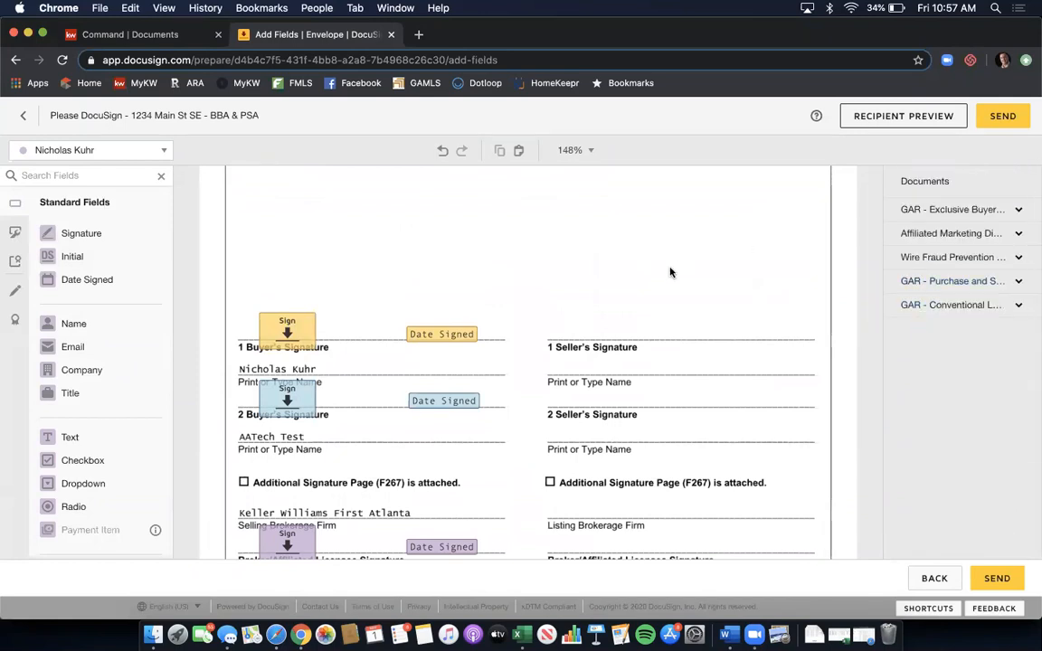
{"action": "left_click", "coordinate": [912, 209]}
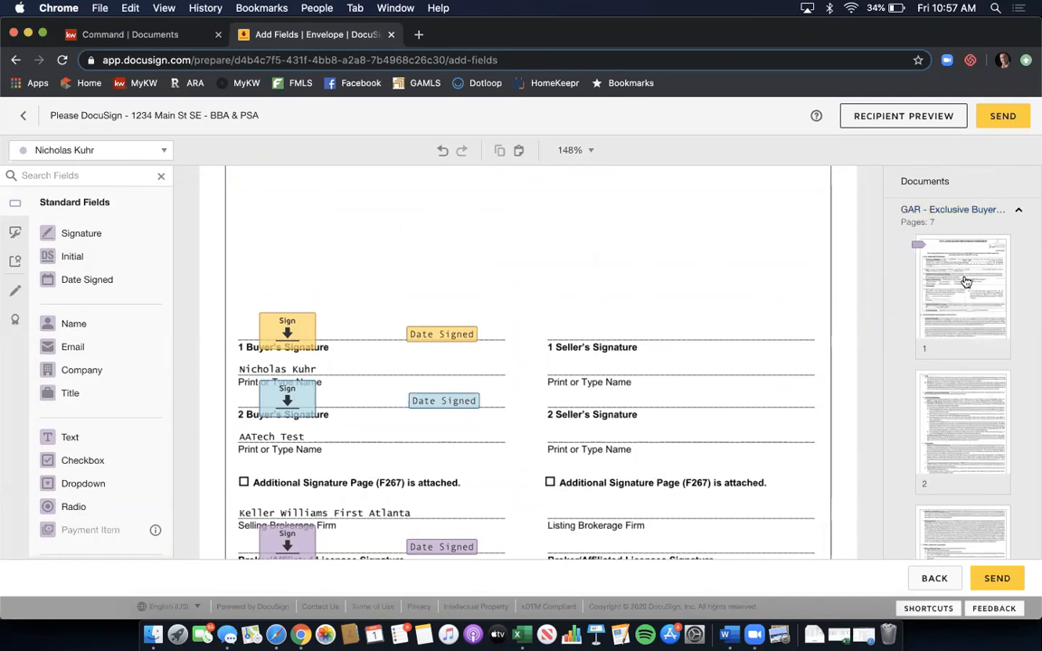
{"action": "scroll", "coordinate": [966, 283], "scroll_direction": "down", "scroll_amount": 10}
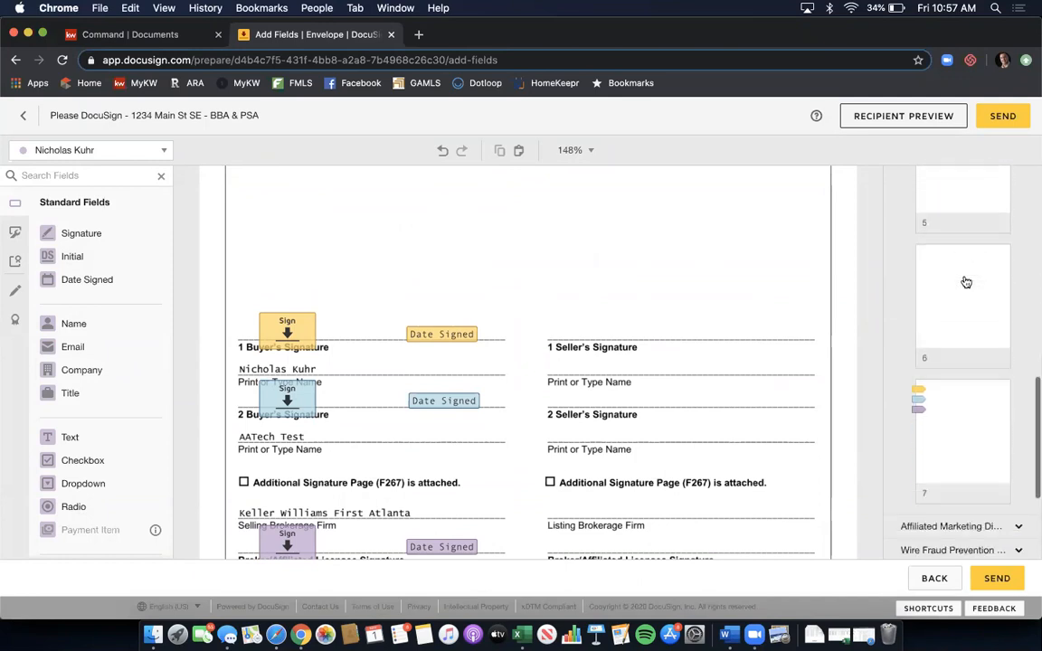
{"action": "left_click", "coordinate": [966, 396]}
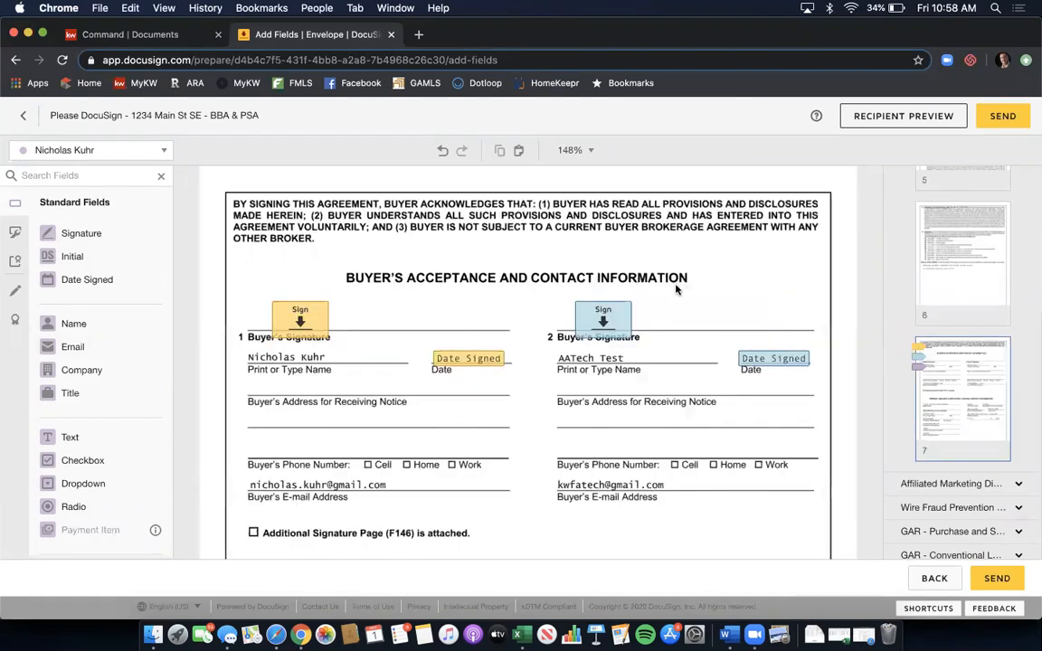
{"action": "scroll", "coordinate": [676, 289], "scroll_direction": "down", "scroll_amount": 3}
{"action": "scroll", "coordinate": [676, 289], "scroll_direction": "down", "scroll_amount": 7}
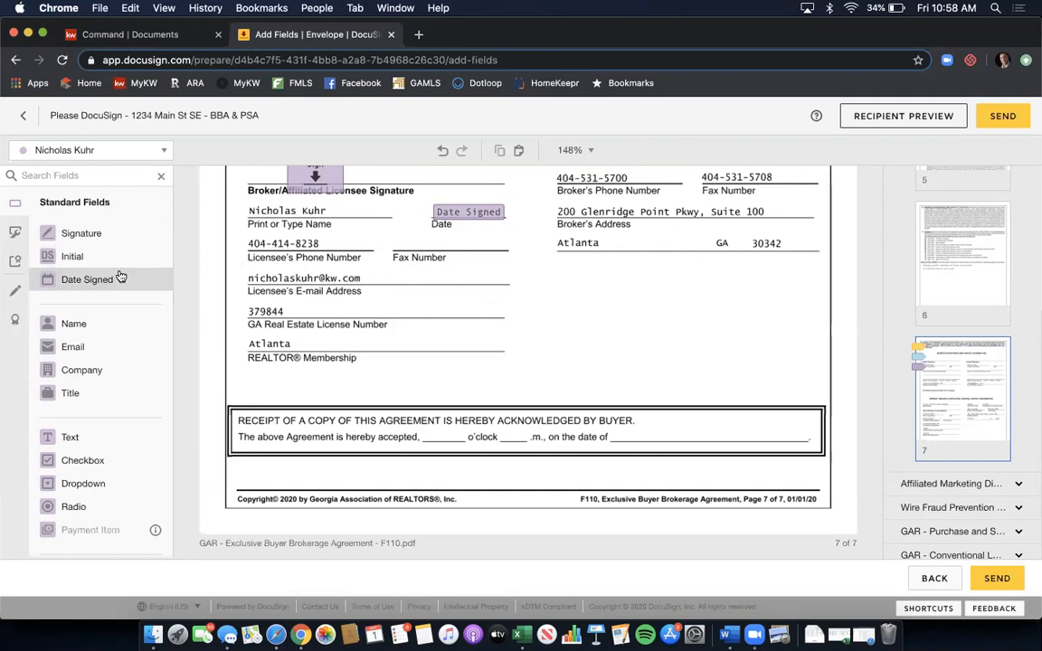
- Add a Date Signed field to the broker block and text fields in the 'accepted' and o'clock blanks
{"action": "left_click_drag", "start_coordinate": [120, 276], "coordinate": [664, 434]}
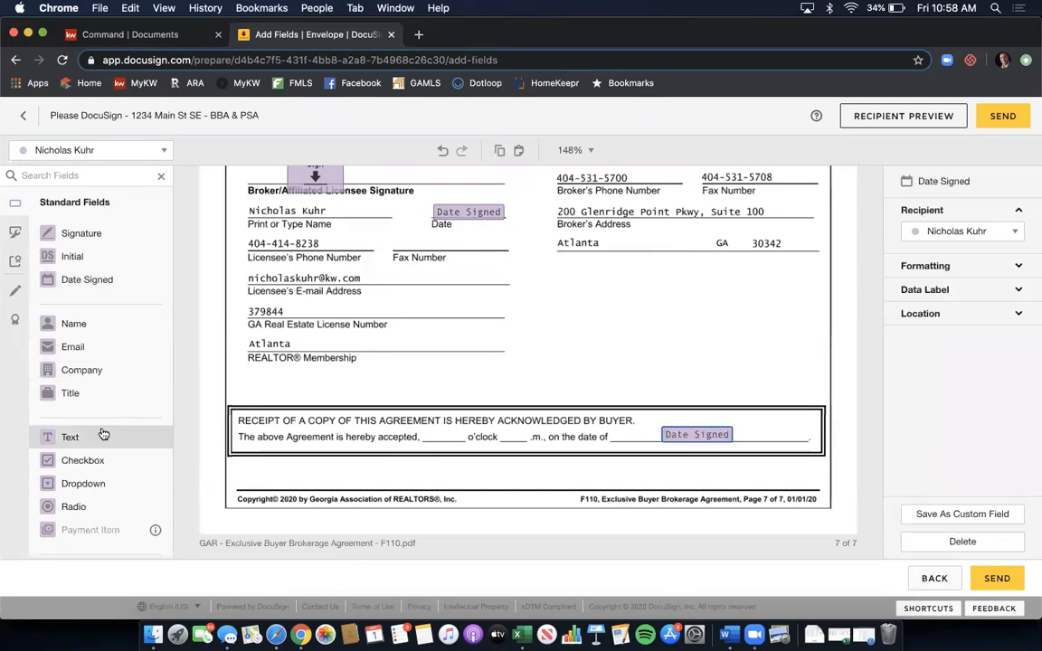
{"action": "left_click_drag", "start_coordinate": [104, 436], "coordinate": [425, 426]}
{"action": "left_click_drag", "start_coordinate": [503, 421], "coordinate": [460, 427]}
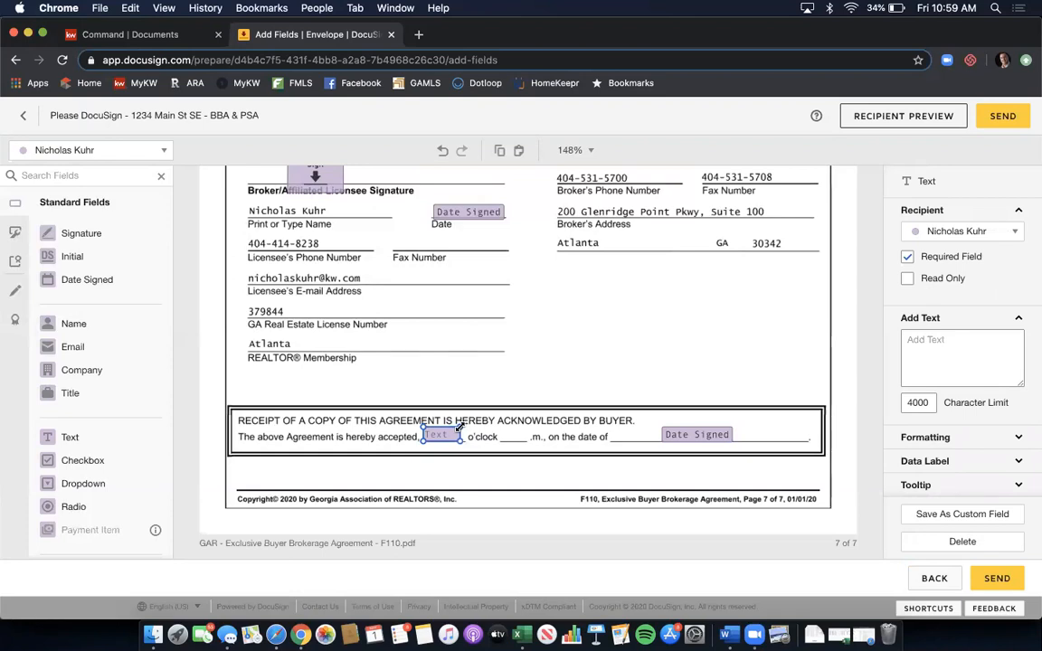
{"action": "left_click_drag", "start_coordinate": [115, 435], "coordinate": [527, 428]}
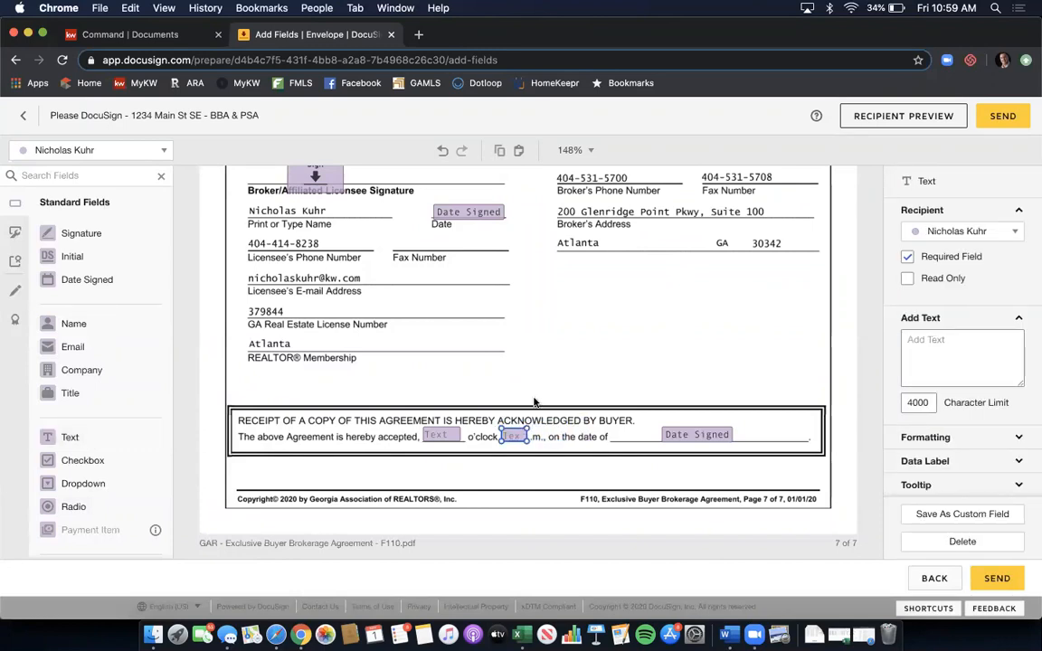
{"action": "left_click", "coordinate": [534, 402]}
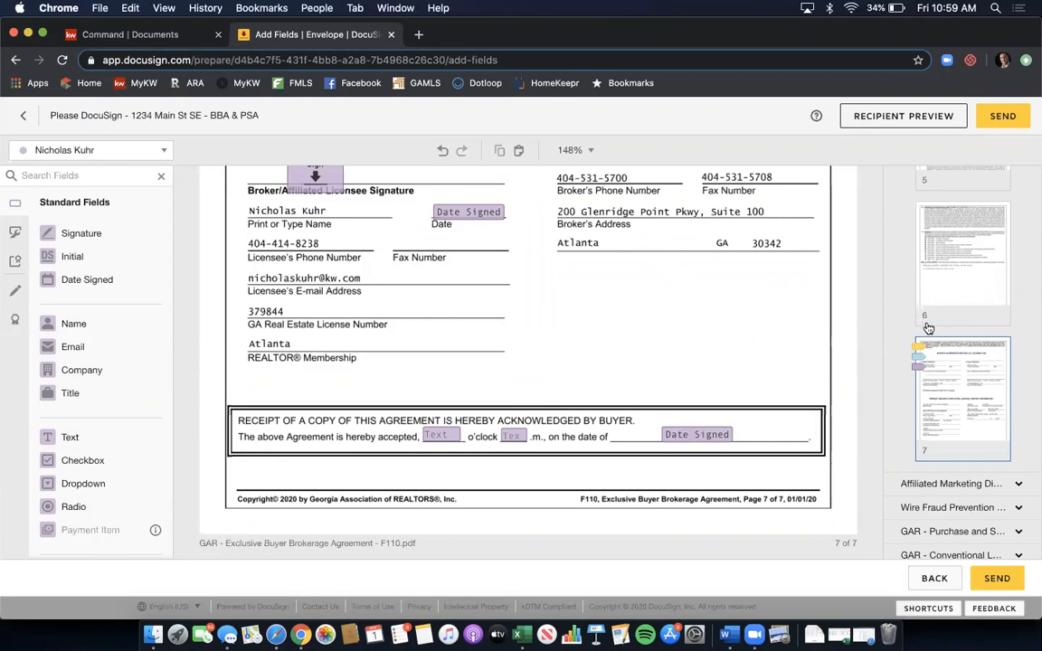
- Go to page 8 of the Purchase and Sale Agreement
{"action": "scroll", "coordinate": [928, 327], "scroll_direction": "down", "scroll_amount": 1}
{"action": "left_click", "coordinate": [946, 523]}
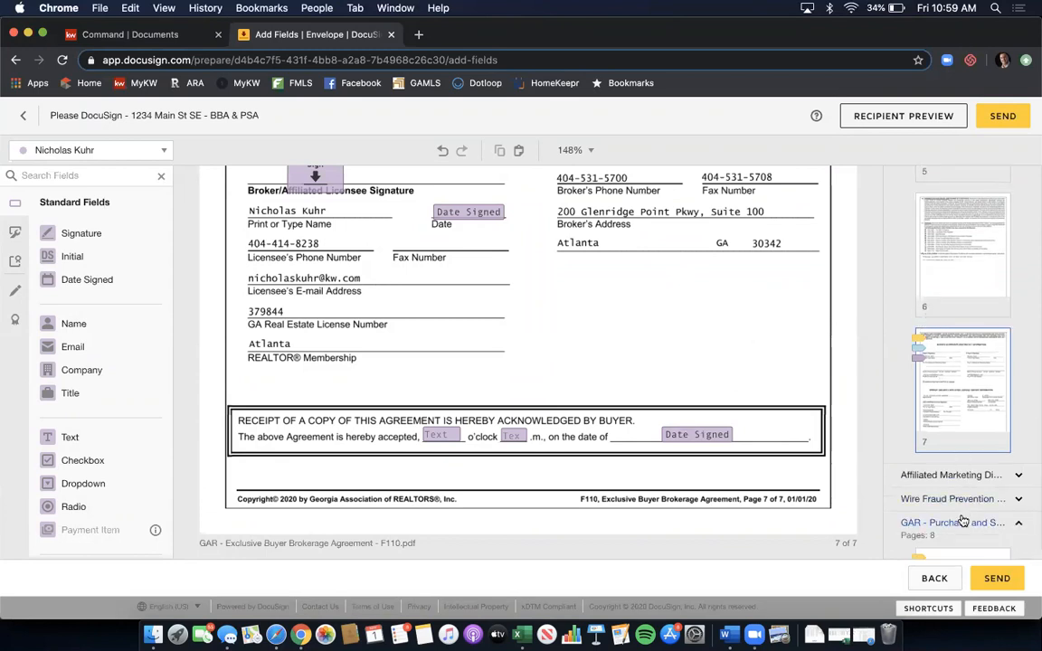
{"action": "scroll", "coordinate": [966, 477], "scroll_direction": "down", "scroll_amount": 10}
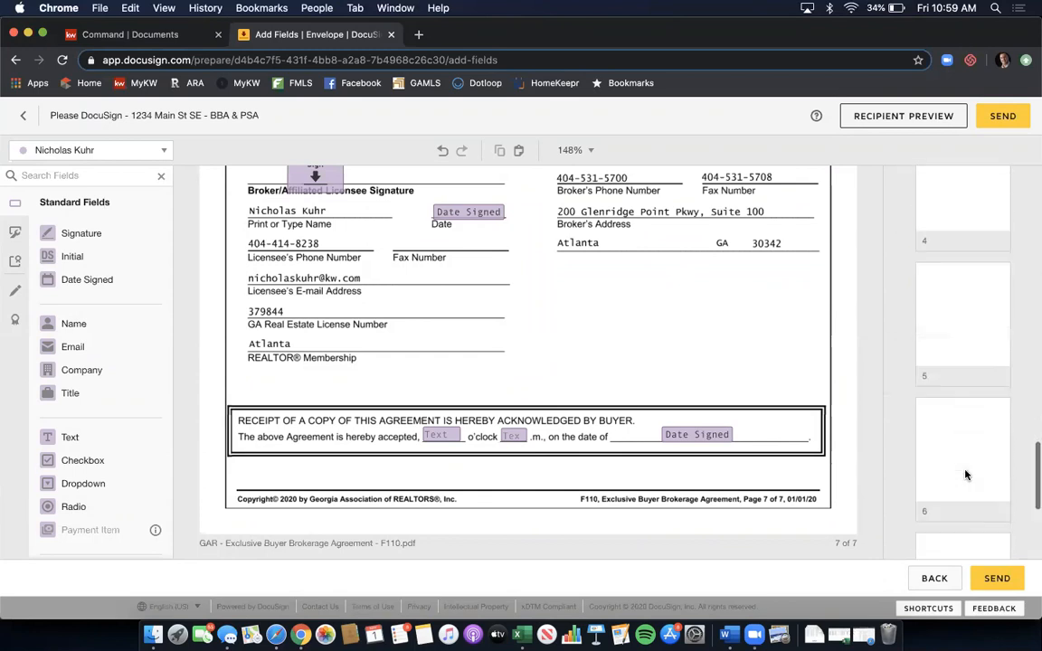
{"action": "scroll", "coordinate": [965, 474], "scroll_direction": "down", "scroll_amount": 2}
{"action": "left_click", "coordinate": [960, 463]}
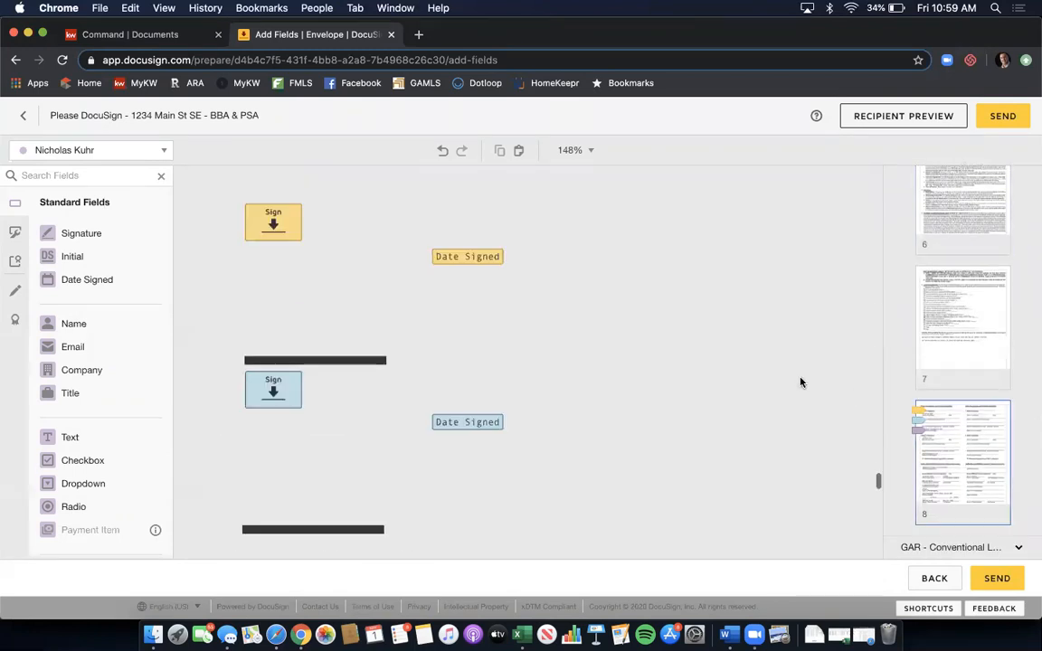
{"action": "scroll", "coordinate": [800, 383], "scroll_direction": "down", "scroll_amount": 10}
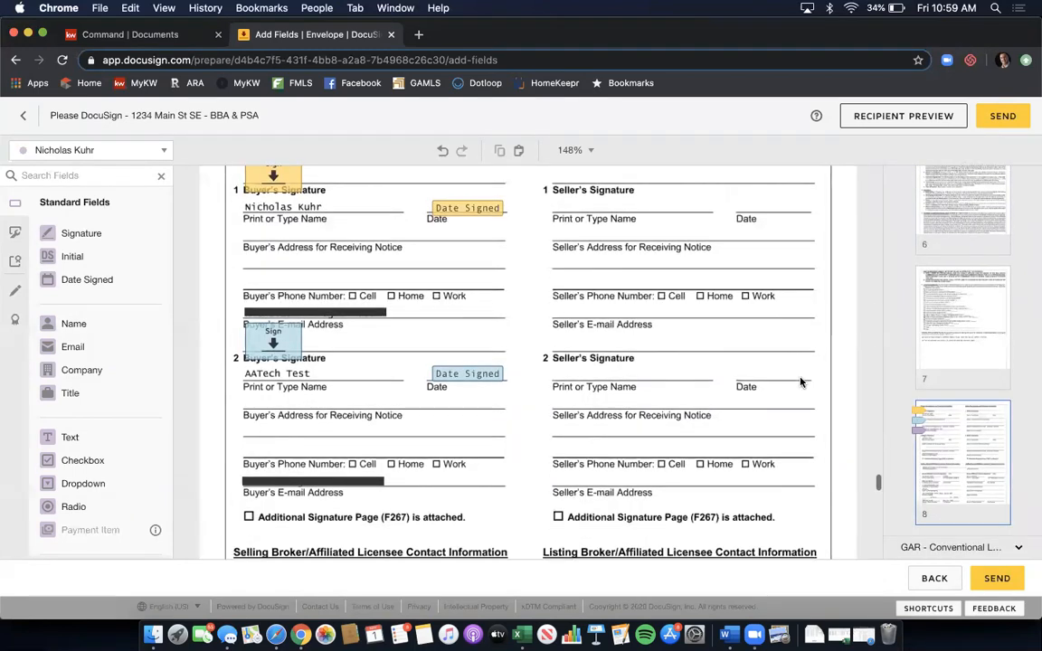
{"action": "scroll", "coordinate": [799, 383], "scroll_direction": "down", "scroll_amount": 2}
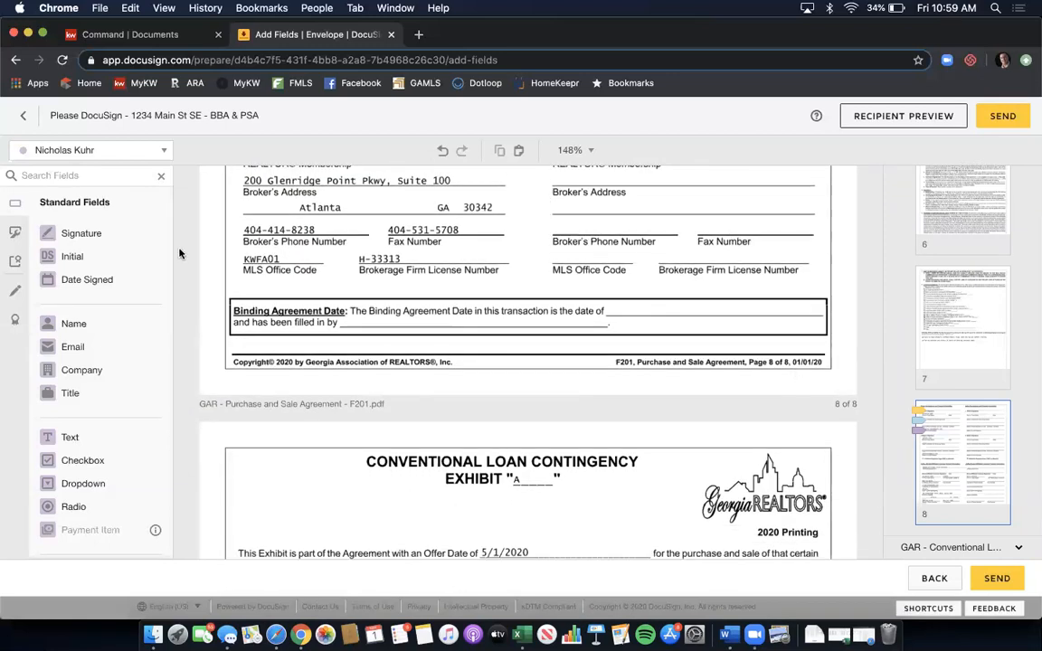
- Add Date Signed and Full Name fields to the Binding Agreement Date box, then open Recipient Preview
{"action": "left_click_drag", "start_coordinate": [119, 281], "coordinate": [657, 306]}
{"action": "left_click_drag", "start_coordinate": [109, 327], "coordinate": [409, 318]}
{"action": "left_click", "coordinate": [551, 356]}
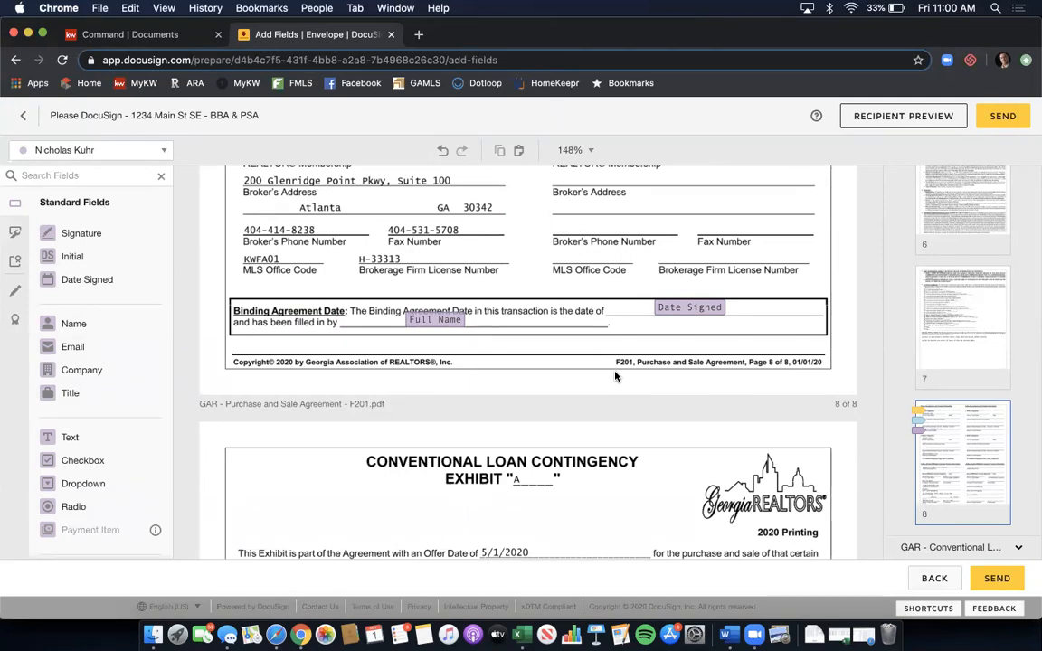
{"action": "left_click", "coordinate": [883, 122]}
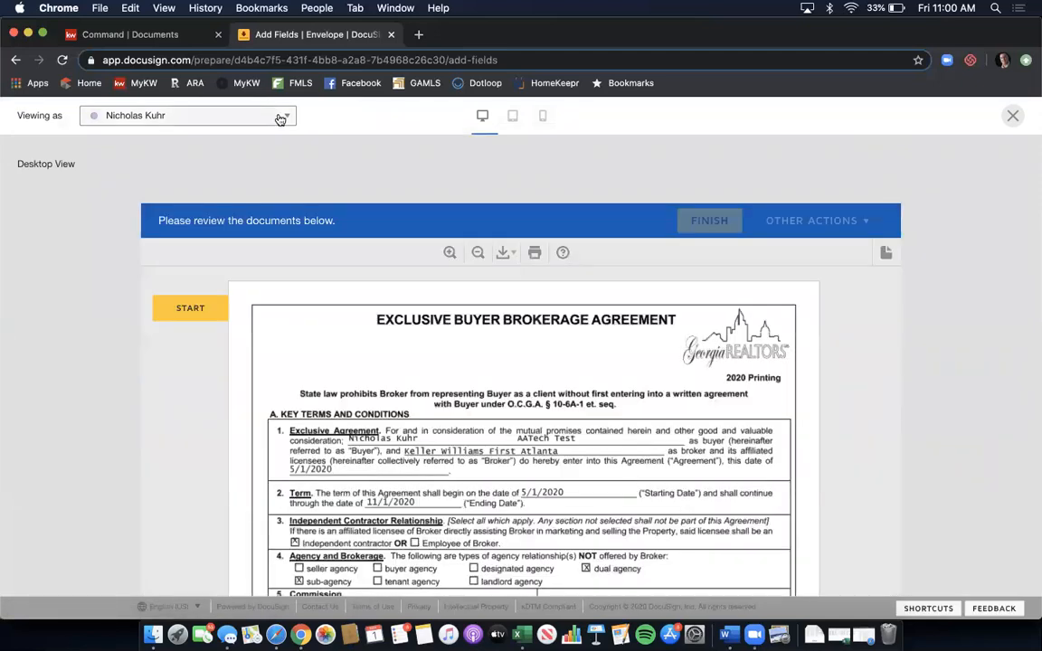
- Preview as the first buyer and step through their signature and initial fields
{"action": "left_click", "coordinate": [284, 118]}
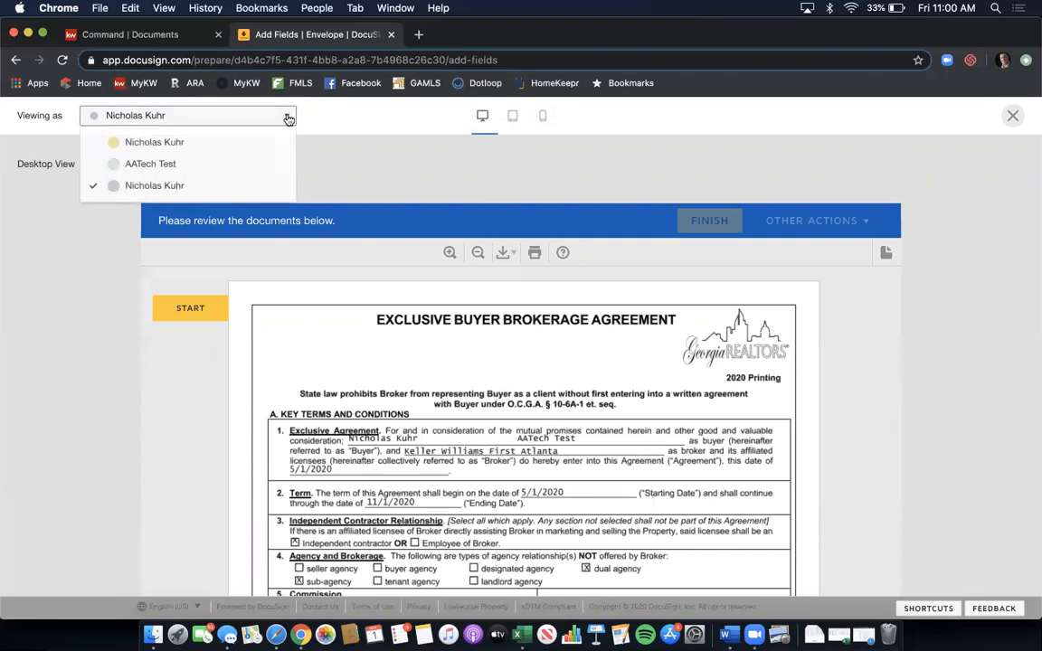
{"action": "left_click", "coordinate": [149, 140]}
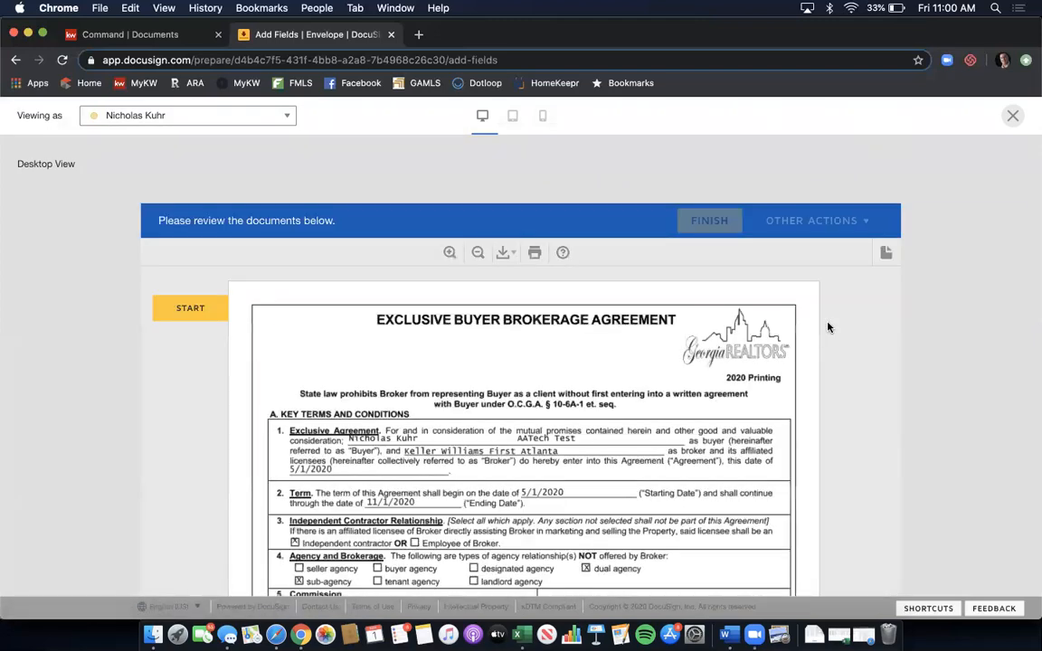
{"action": "scroll", "coordinate": [827, 328], "scroll_direction": "down", "scroll_amount": 5}
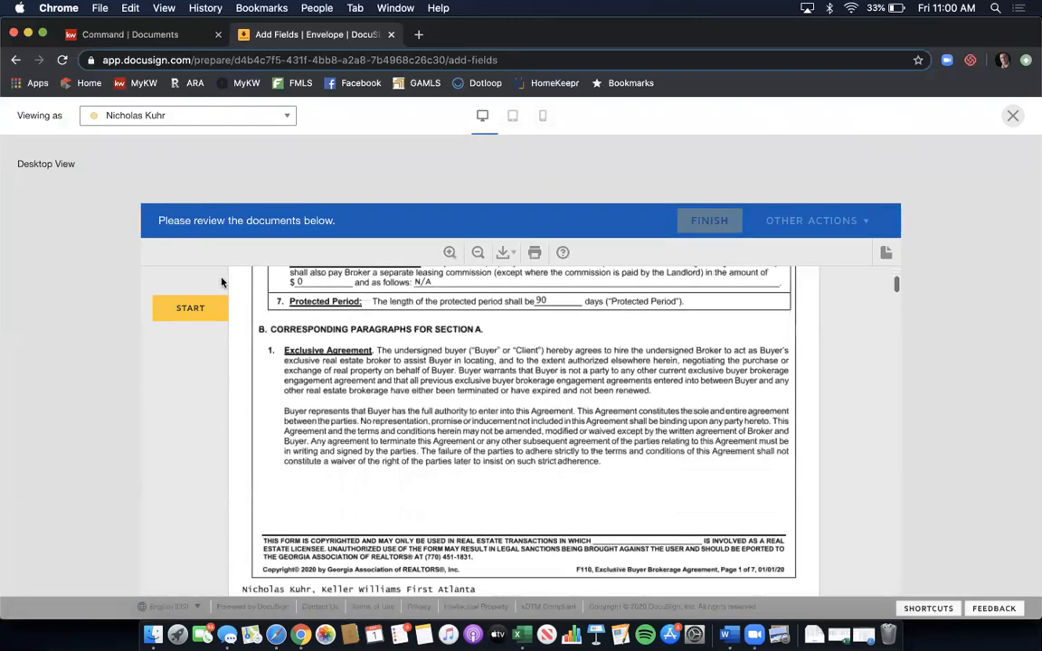
{"action": "left_click", "coordinate": [192, 307]}
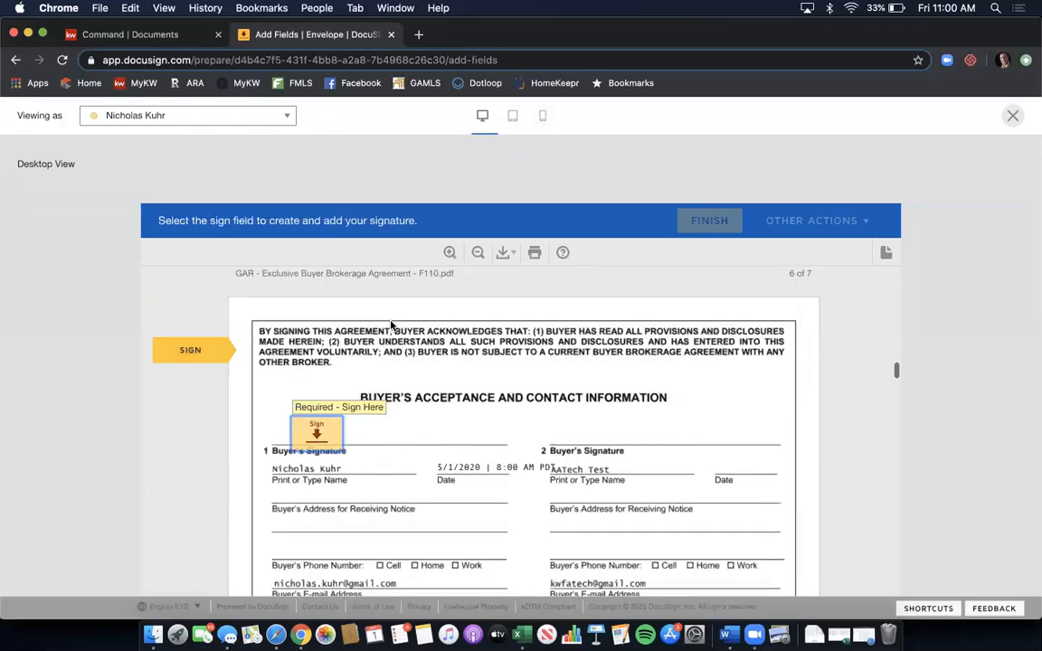
{"action": "left_click", "coordinate": [191, 434]}
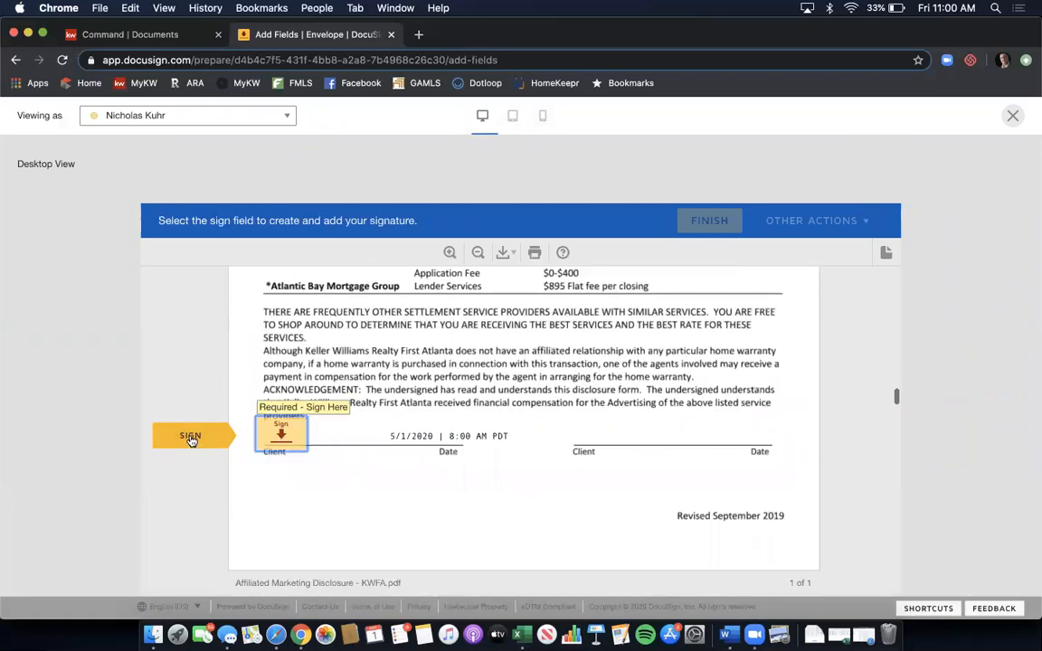
{"action": "left_click", "coordinate": [192, 440]}
{"action": "left_click", "coordinate": [191, 440]}
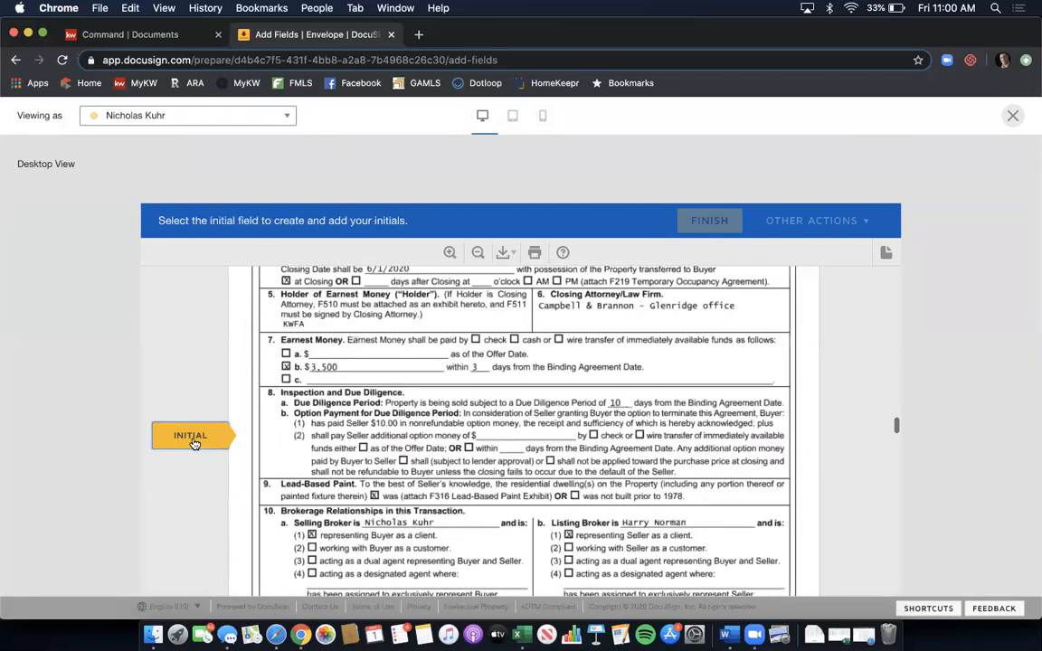
- Preview as the second buyer and step through their signature fields
{"action": "left_click", "coordinate": [185, 116]}
{"action": "left_click", "coordinate": [188, 165]}
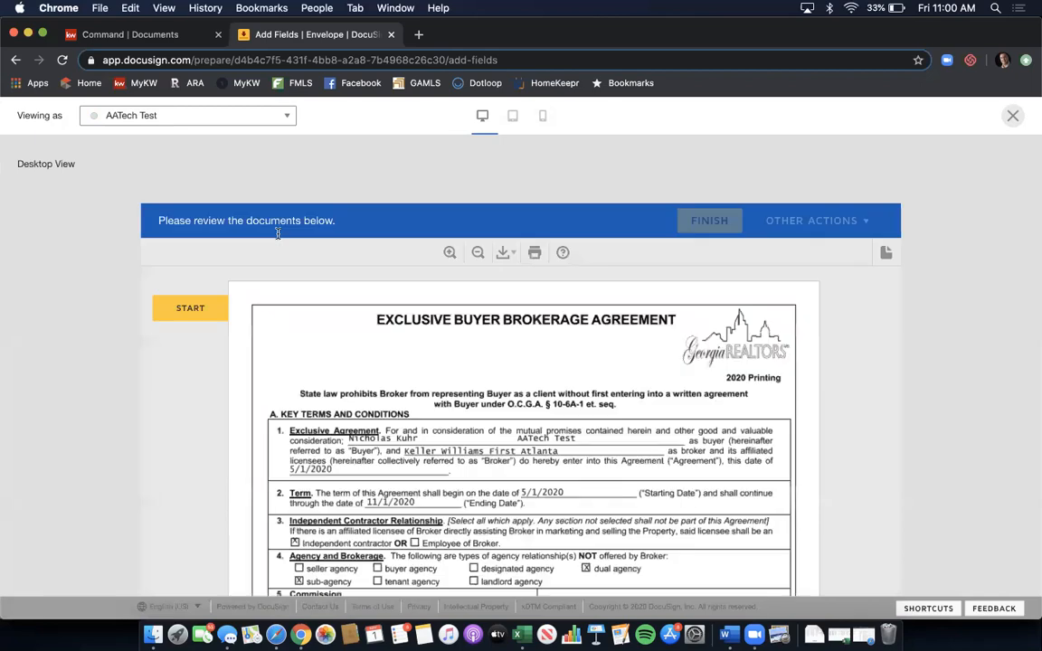
{"action": "left_click", "coordinate": [188, 308]}
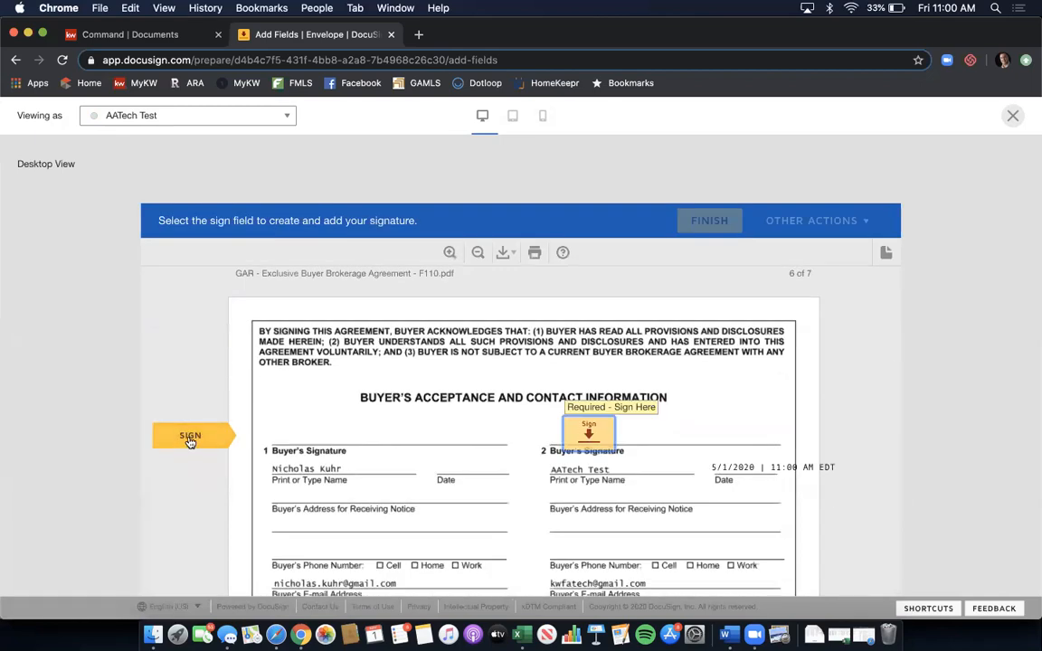
{"action": "left_click", "coordinate": [190, 436]}
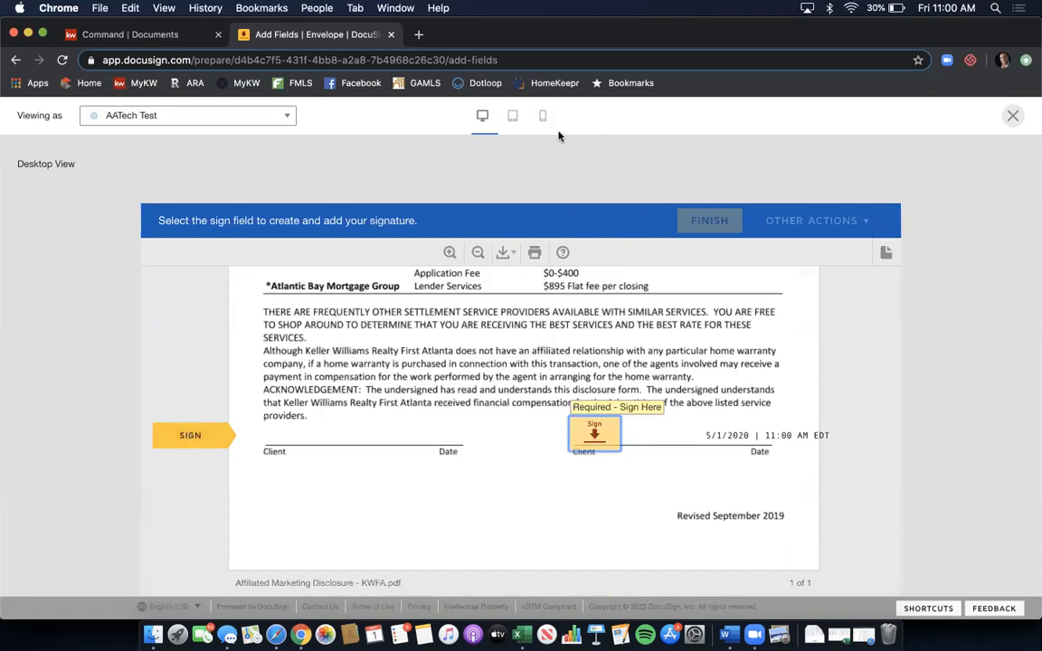
- Check the preview in Tablet and Mobile layouts, then close it
{"action": "left_click", "coordinate": [510, 117]}
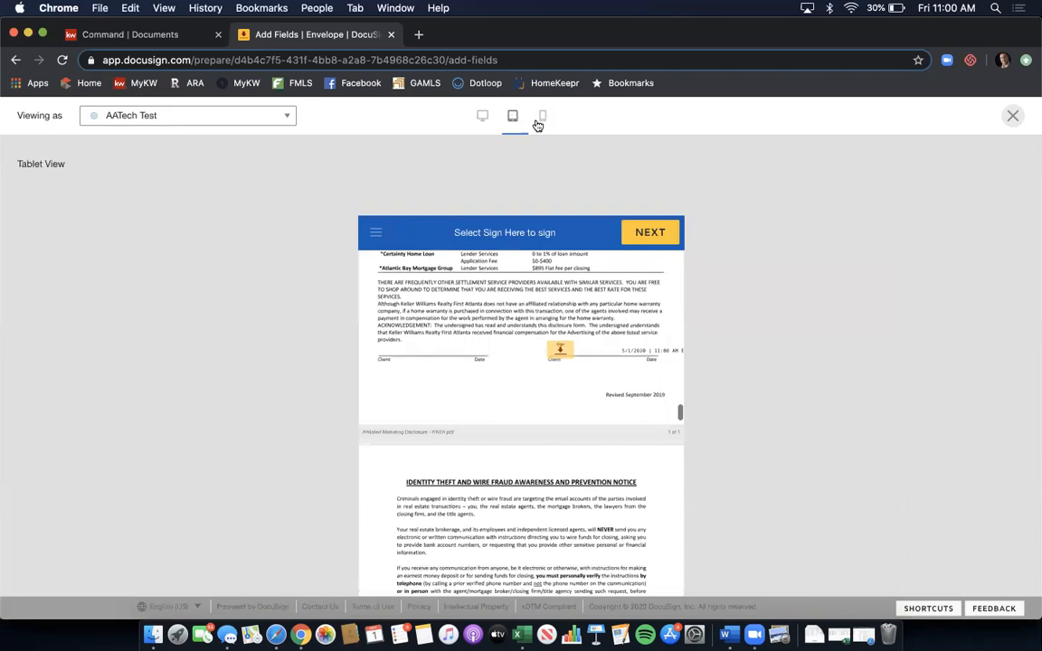
{"action": "left_click", "coordinate": [542, 122]}
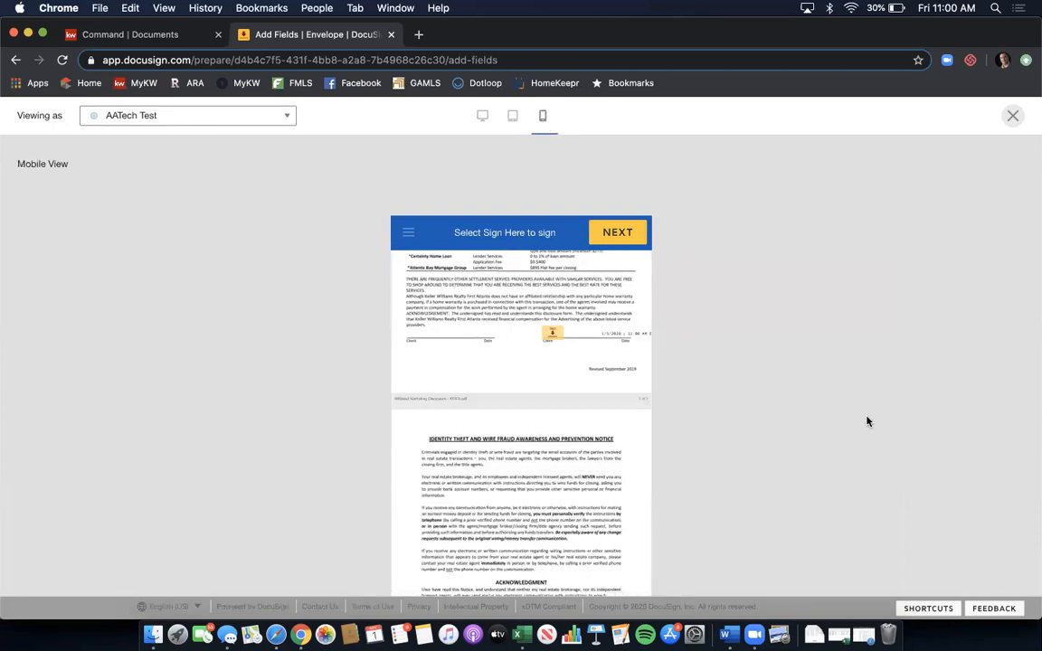
{"action": "left_click", "coordinate": [1013, 116]}
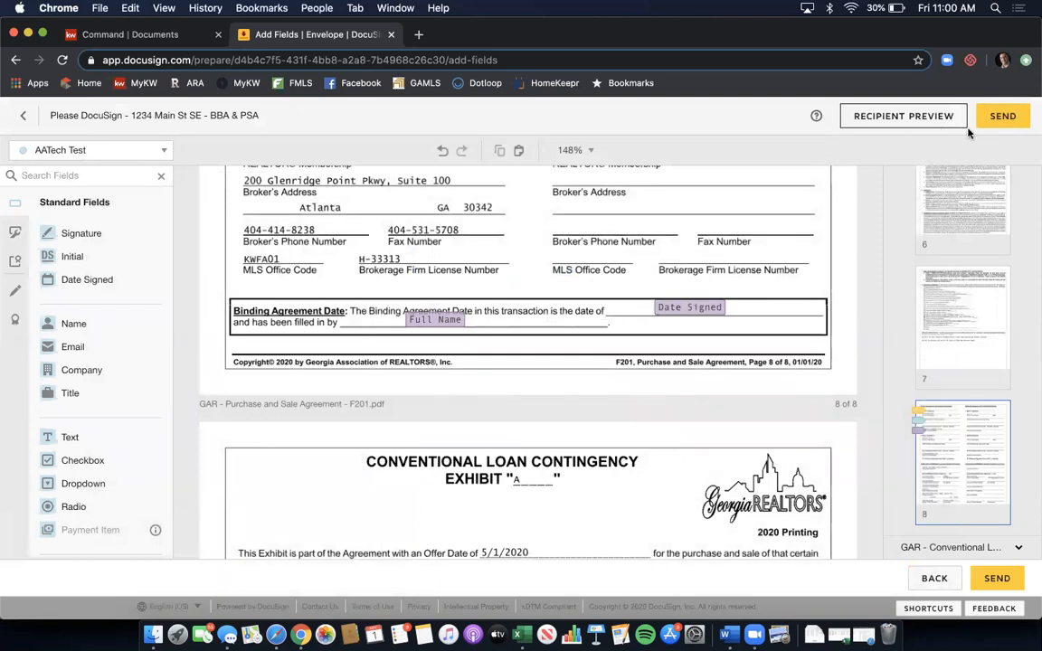
- Send the 1234 Main St SE - BBA & PSA envelope to its signers
{"action": "left_click", "coordinate": [995, 123]}
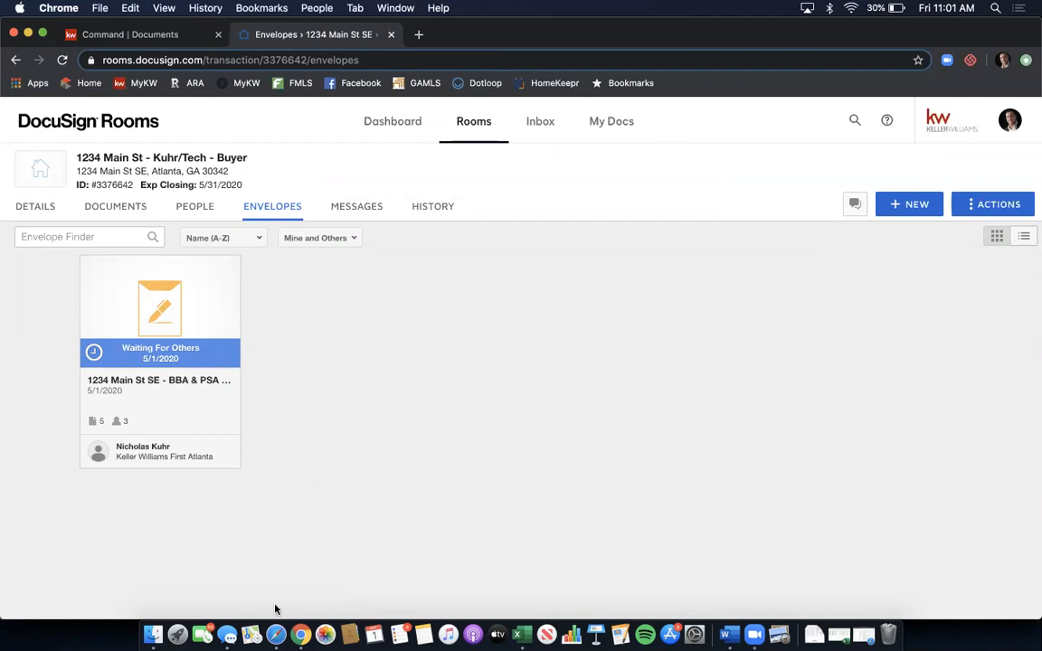
- In Safari's Gmail, refresh the inbox and open the 'Please DocuSign - 1234 Main St SE - BBA & PSA' email
{"action": "left_click", "coordinate": [276, 634]}
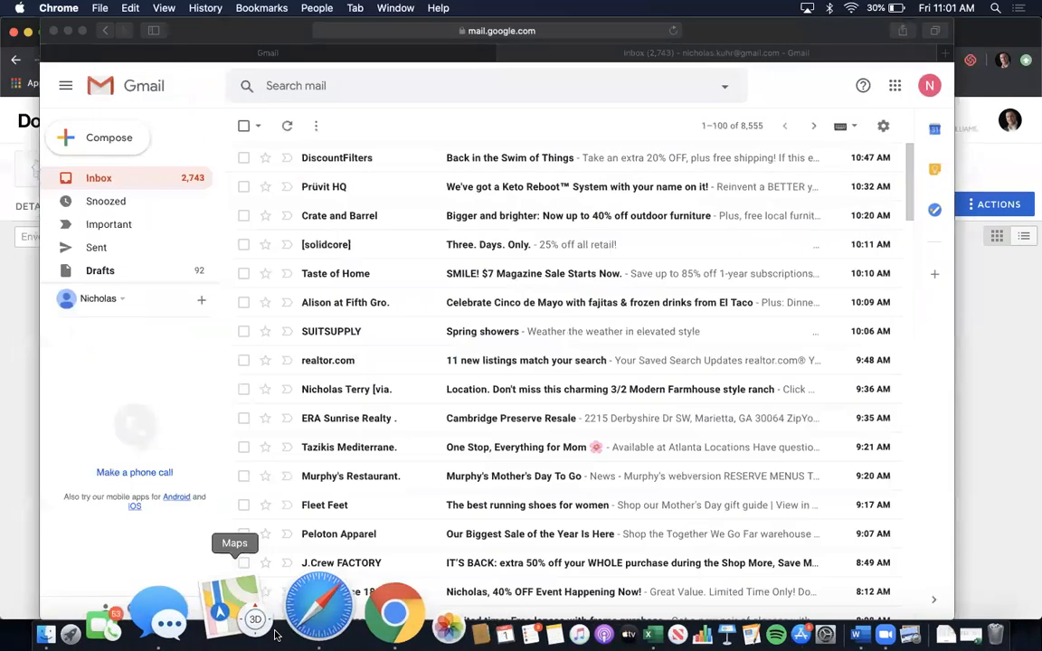
{"action": "left_click", "coordinate": [123, 181]}
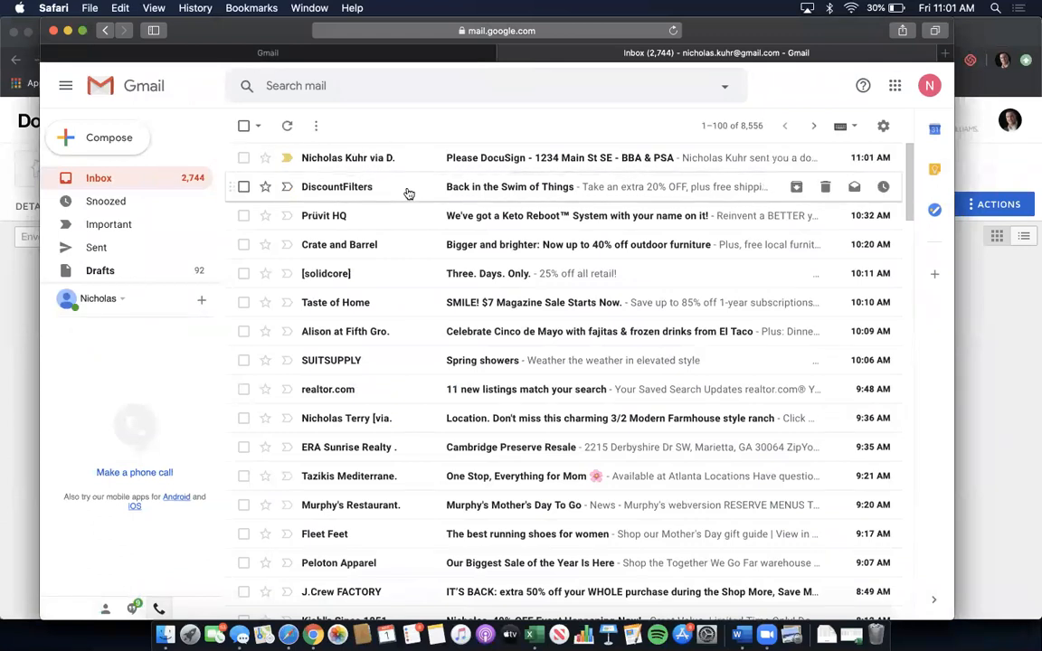
{"action": "mouse_move", "coordinate": [342, 161]}
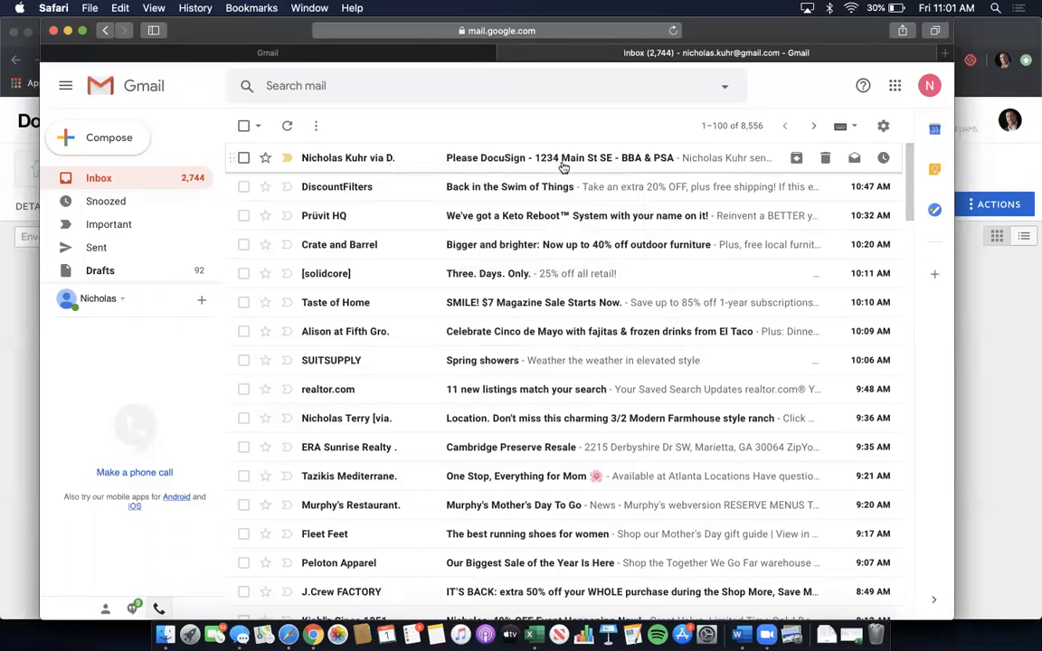
{"action": "left_click", "coordinate": [562, 166]}
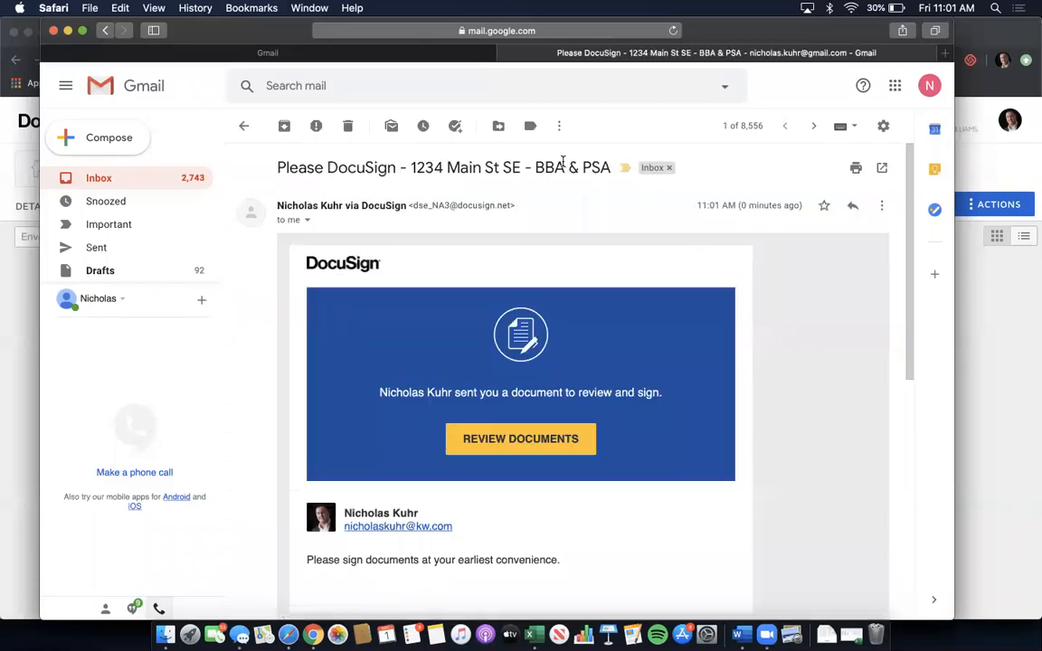
{"action": "scroll", "coordinate": [755, 259], "scroll_direction": "down", "scroll_amount": 2}
{"action": "scroll", "coordinate": [754, 259], "scroll_direction": "down", "scroll_amount": 2}
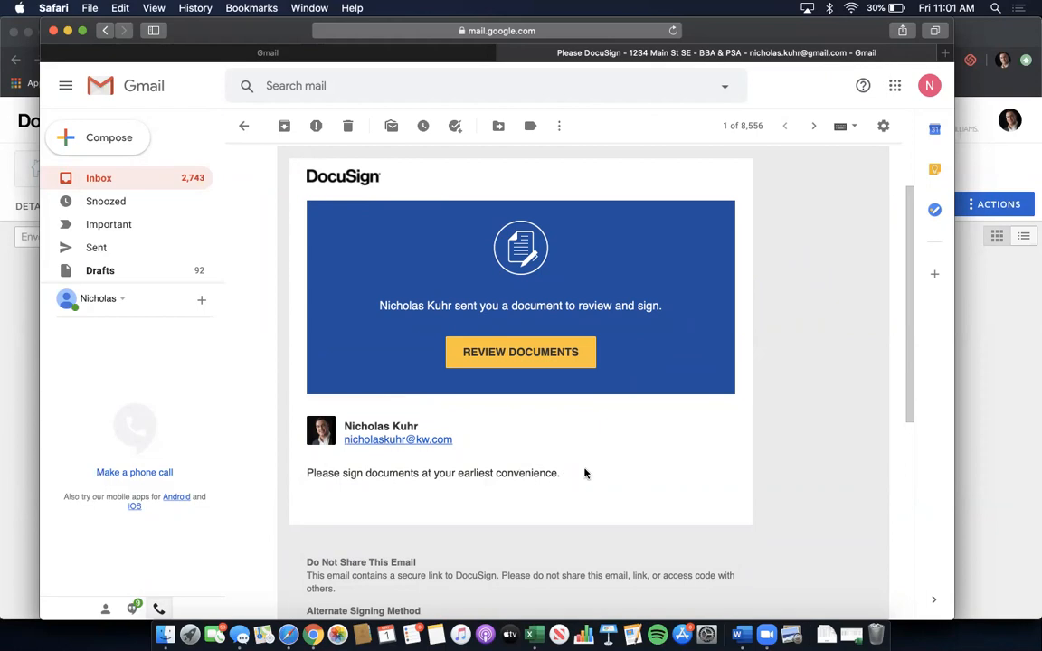
- Open the documents, allow location access, and accept electronic records and signatures
{"action": "left_click", "coordinate": [509, 356]}
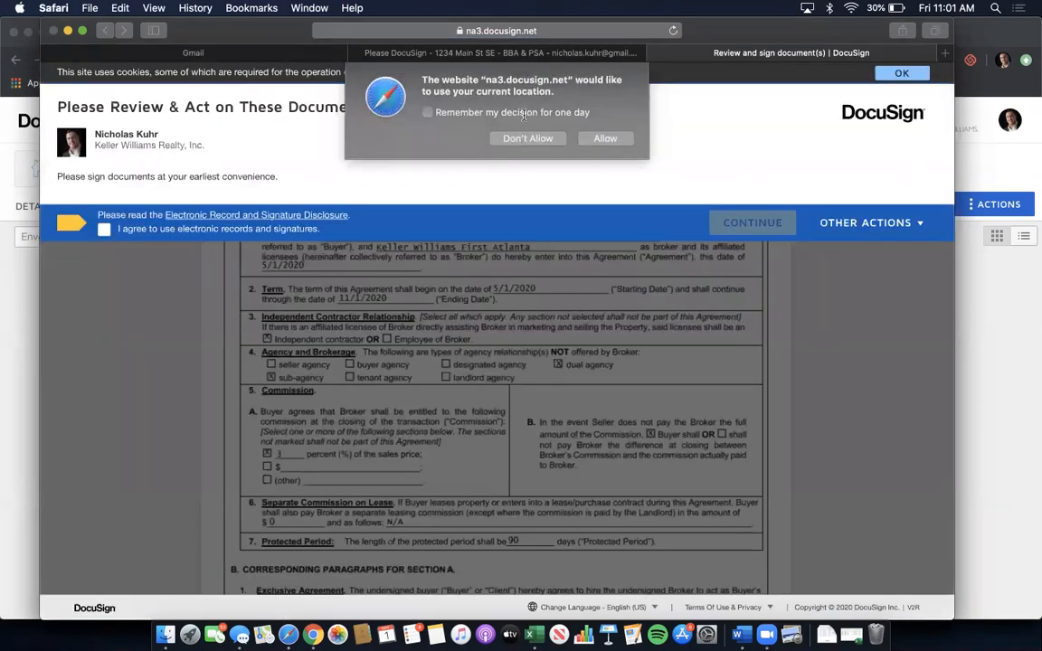
{"action": "left_click", "coordinate": [605, 139]}
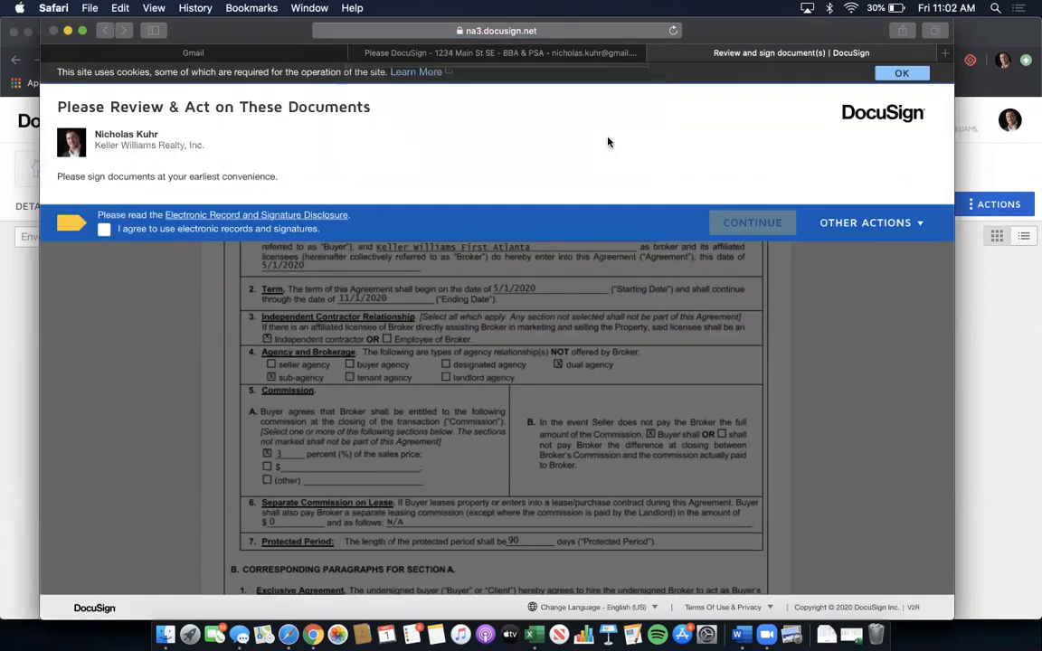
{"action": "left_click", "coordinate": [104, 232]}
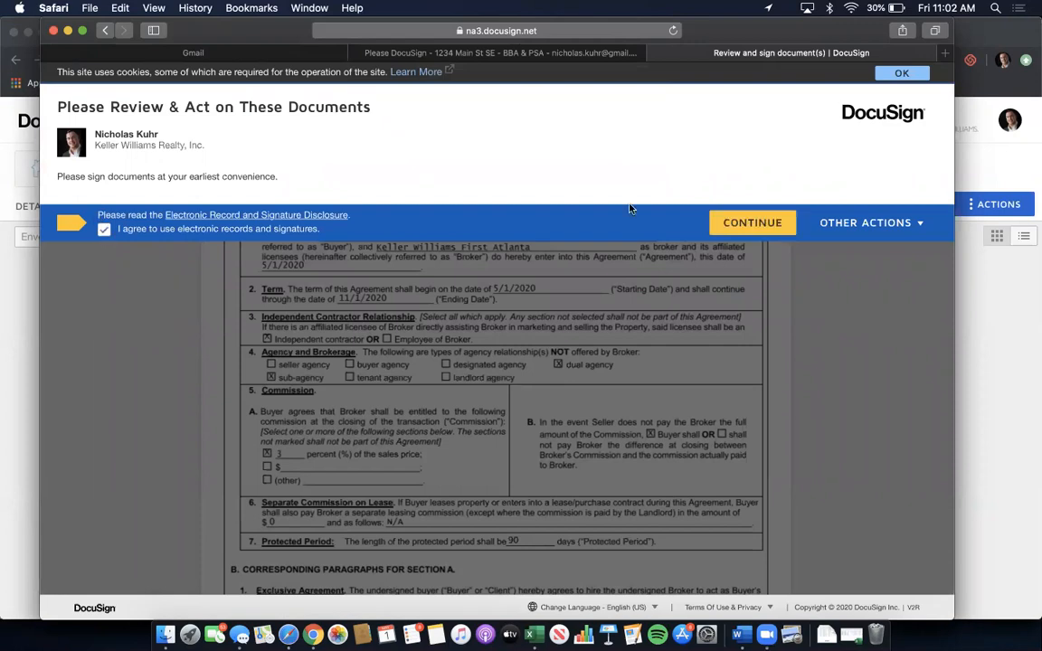
{"action": "left_click", "coordinate": [737, 223]}
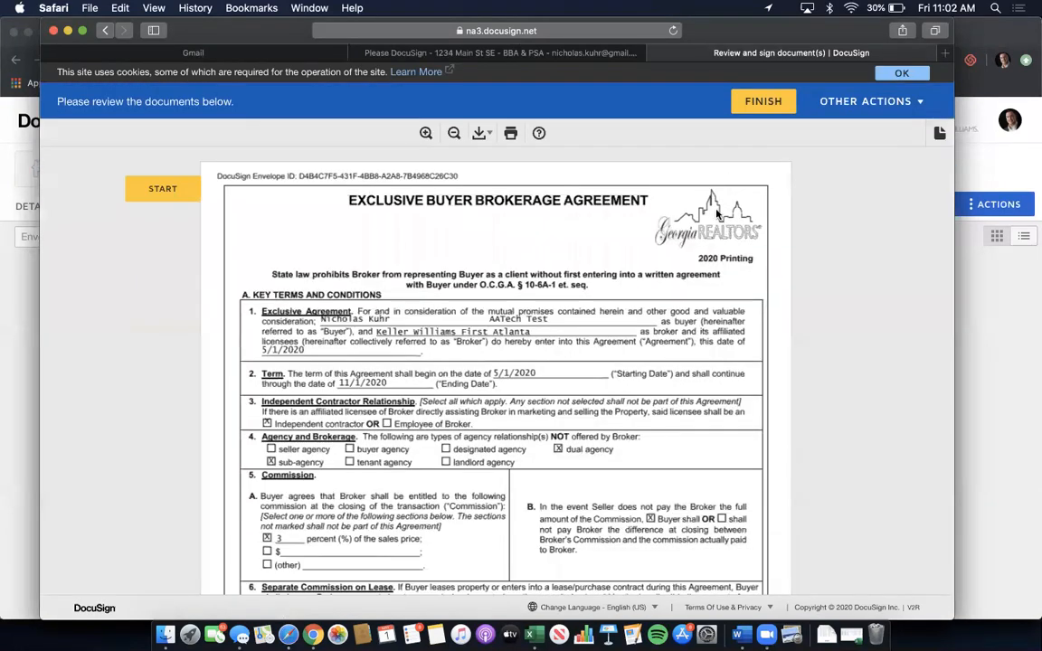
- Apply the first buyer's signature and initials to every required field
{"action": "left_click", "coordinate": [156, 196]}
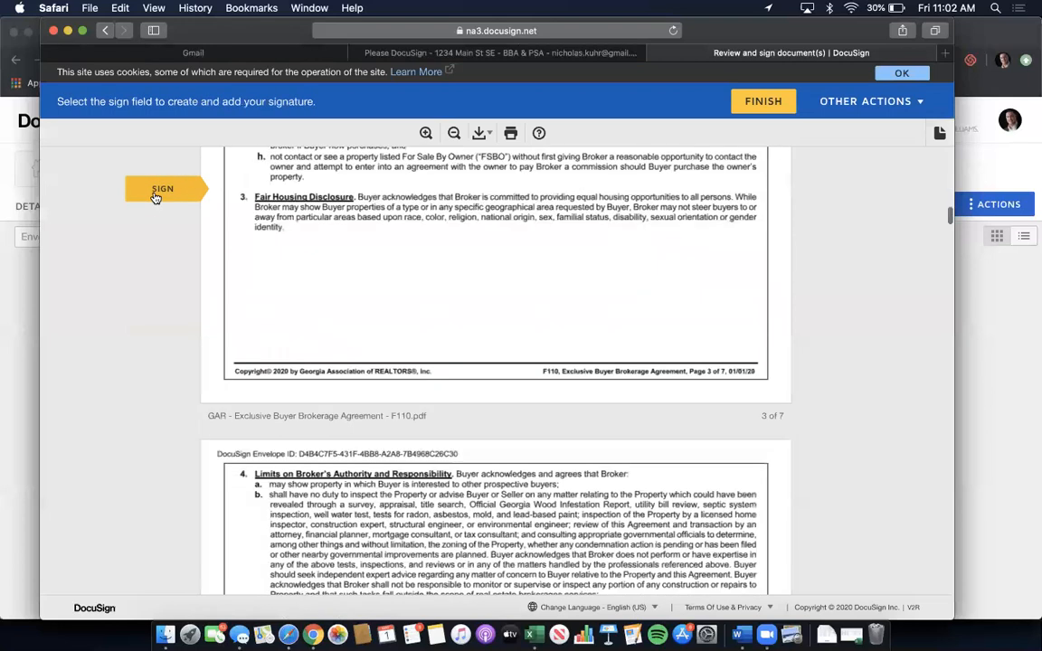
{"action": "left_click", "coordinate": [288, 363]}
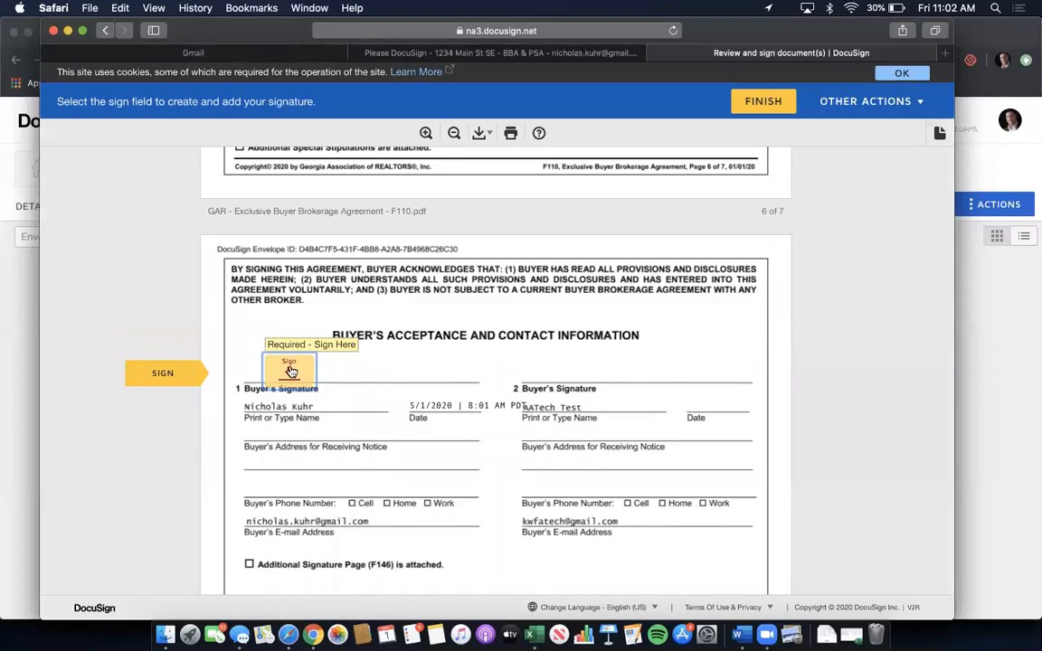
{"action": "left_click", "coordinate": [253, 372]}
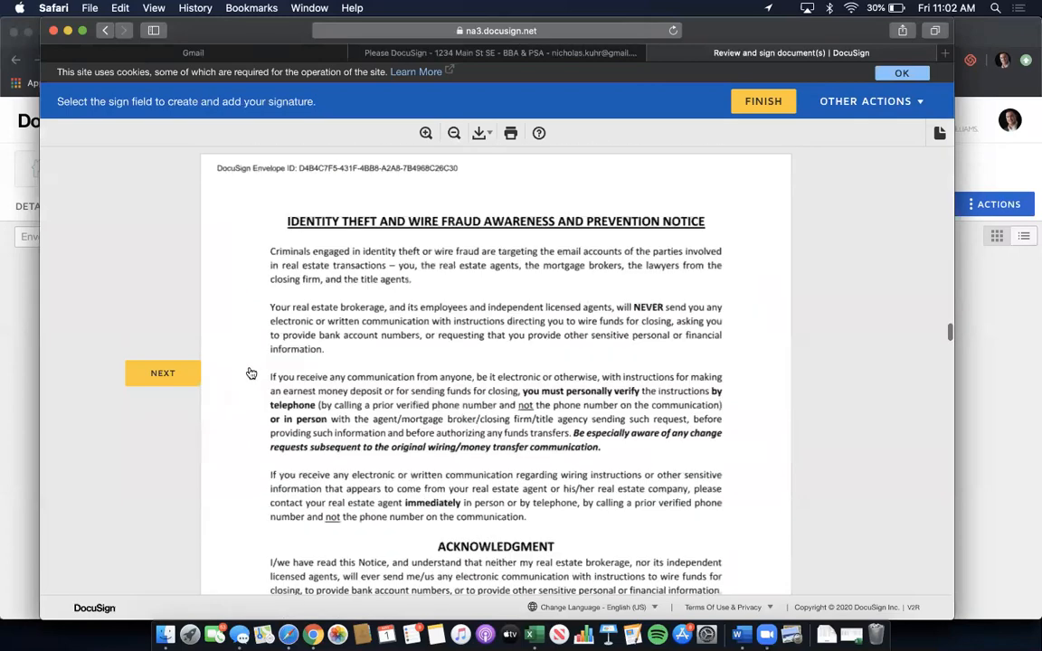
{"action": "left_click", "coordinate": [293, 371]}
{"action": "left_click", "coordinate": [299, 367]}
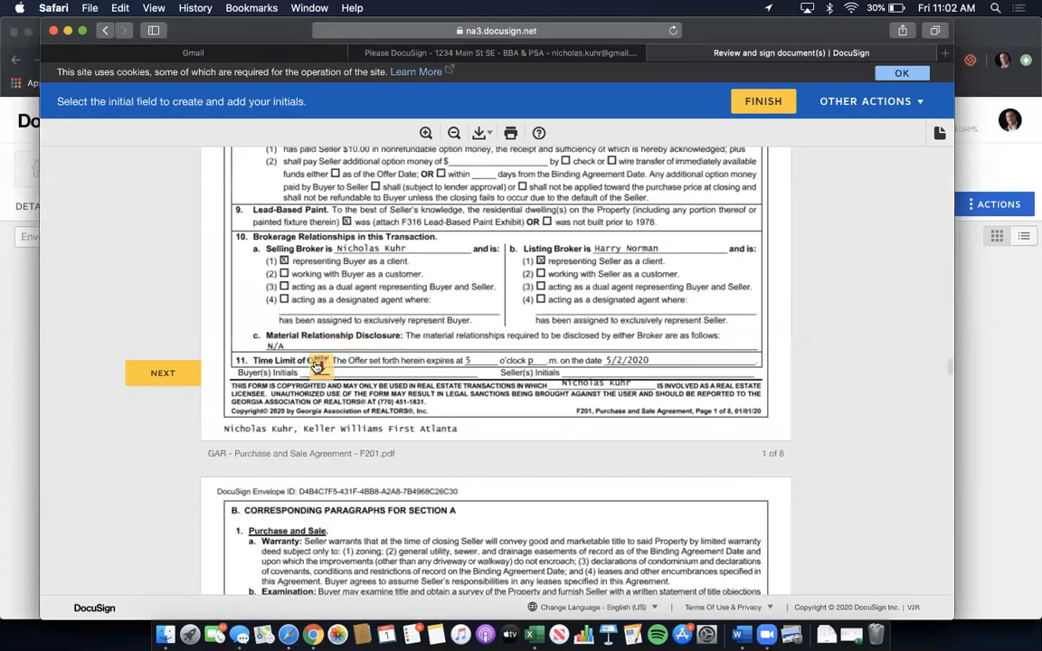
{"action": "left_click", "coordinate": [280, 366]}
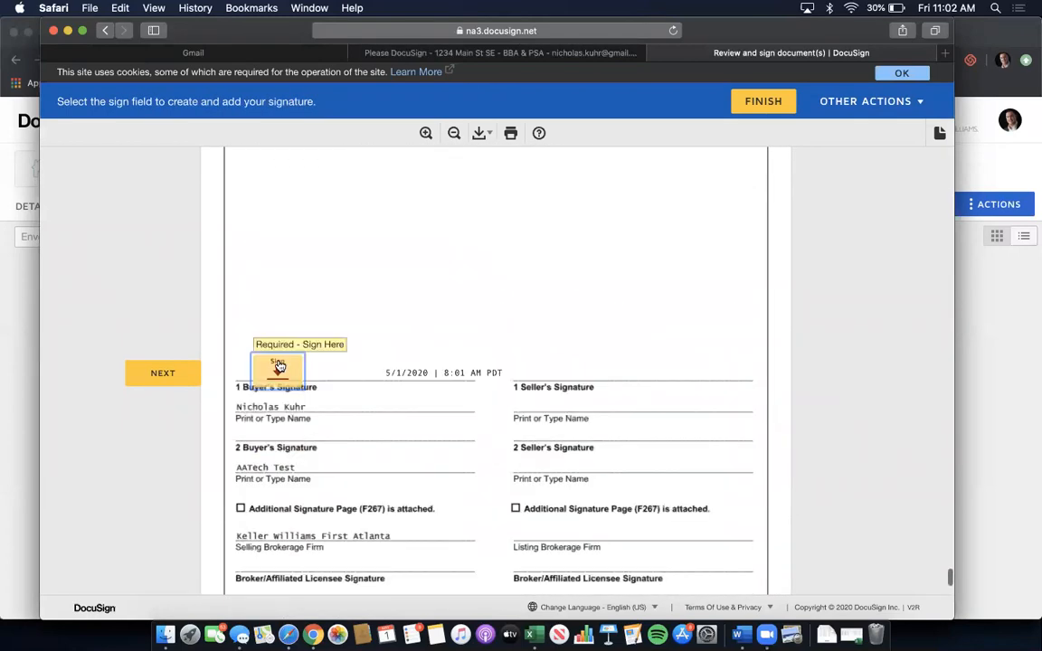
{"action": "left_click", "coordinate": [279, 366]}
- Finish signing, decline logging in, and return to the request email
{"action": "scroll", "coordinate": [280, 366], "scroll_direction": "down", "scroll_amount": 5}
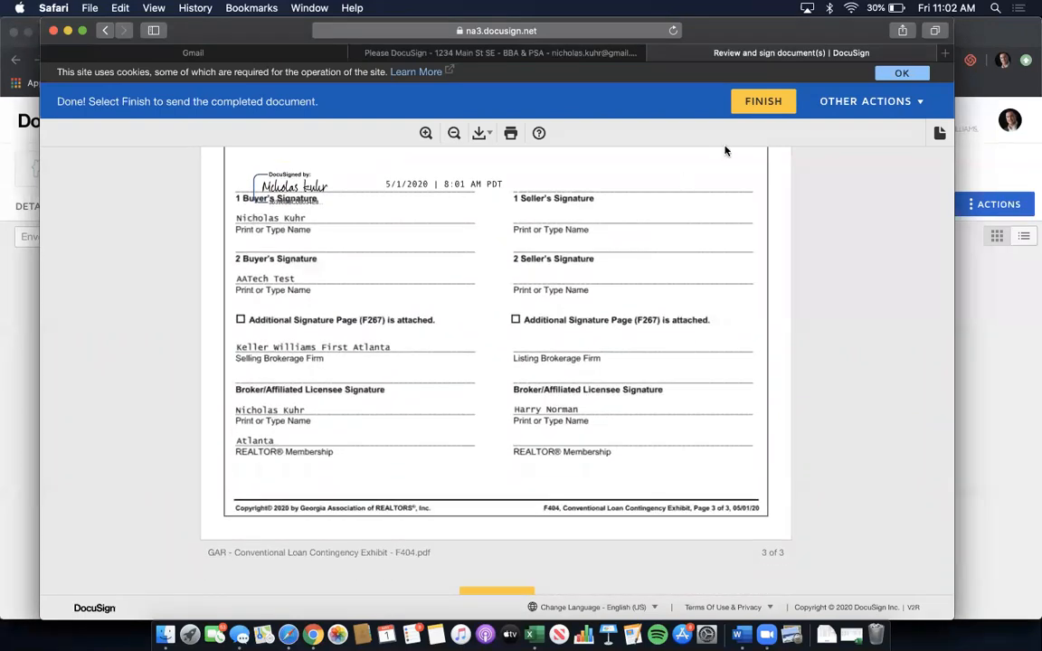
{"action": "left_click", "coordinate": [766, 101]}
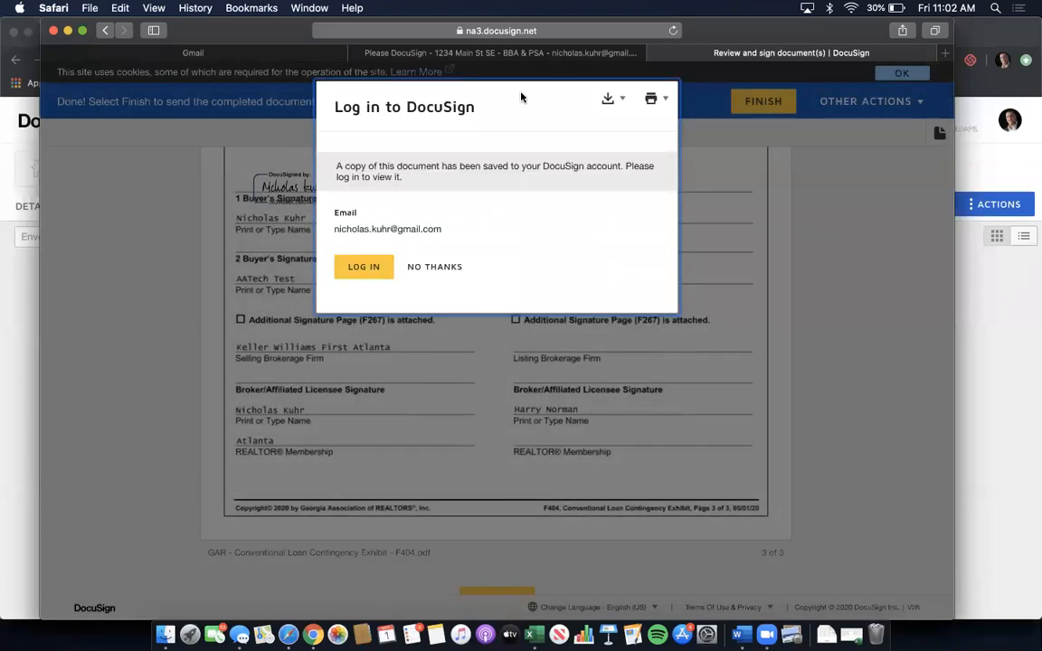
{"action": "left_click", "coordinate": [447, 272]}
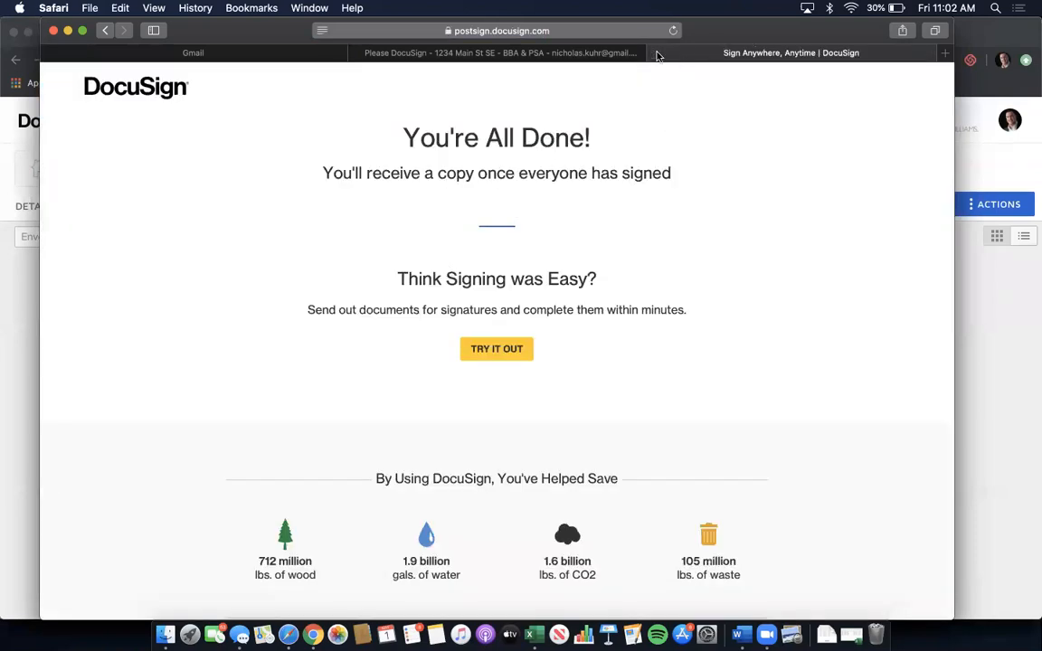
{"action": "left_click", "coordinate": [591, 51]}
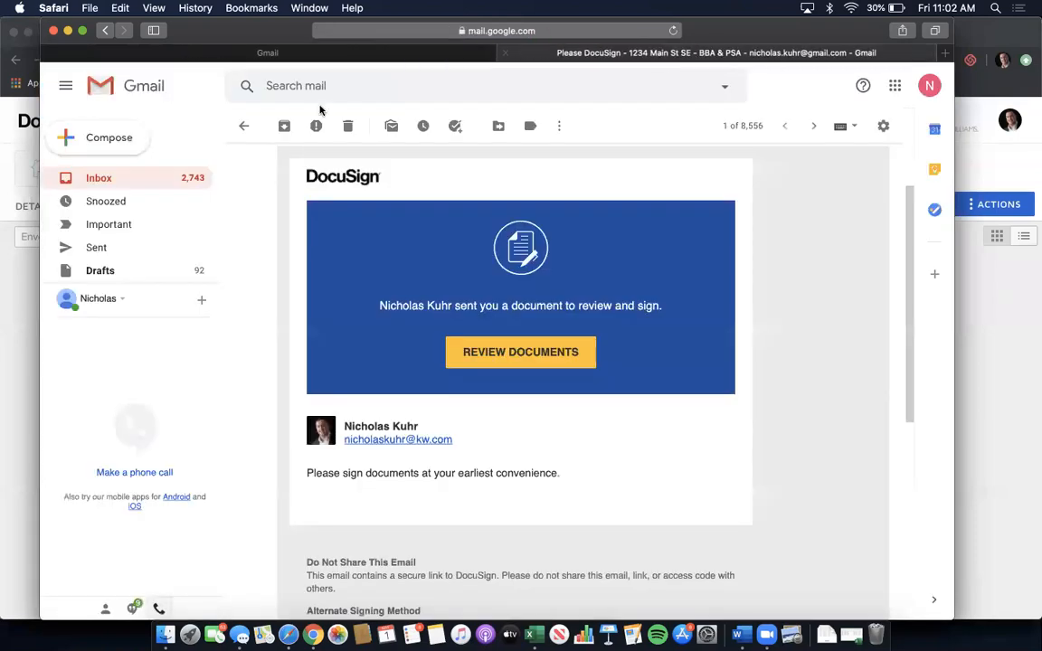
- In the second buyer's Gmail, open the Please DocuSign email and launch Review Documents
{"action": "left_click", "coordinate": [122, 52]}
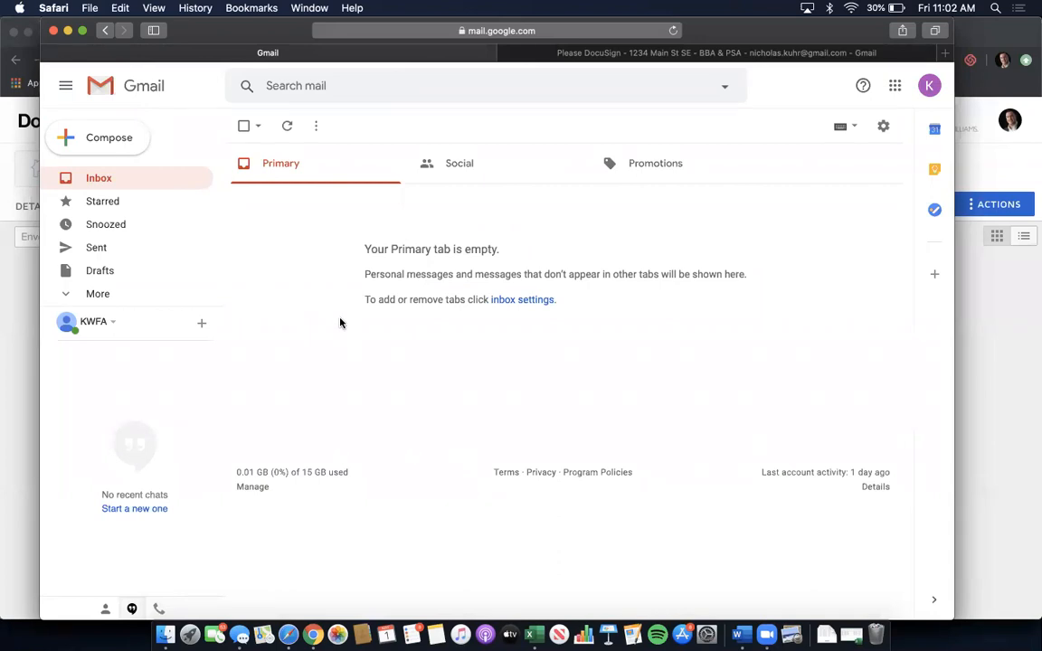
{"action": "left_click", "coordinate": [155, 178]}
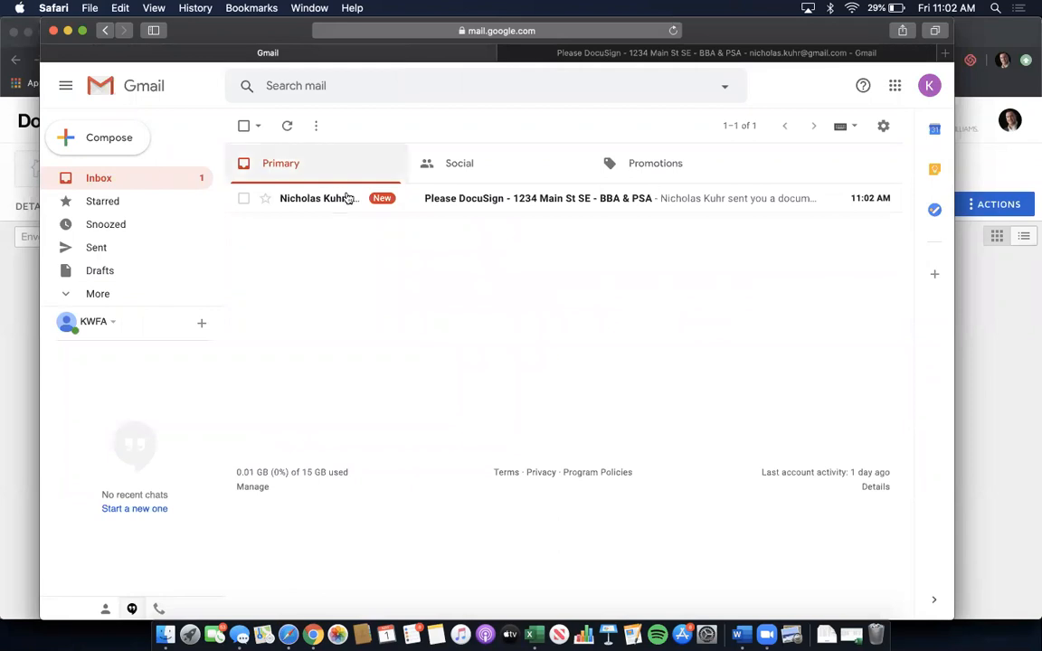
{"action": "left_click", "coordinate": [496, 202]}
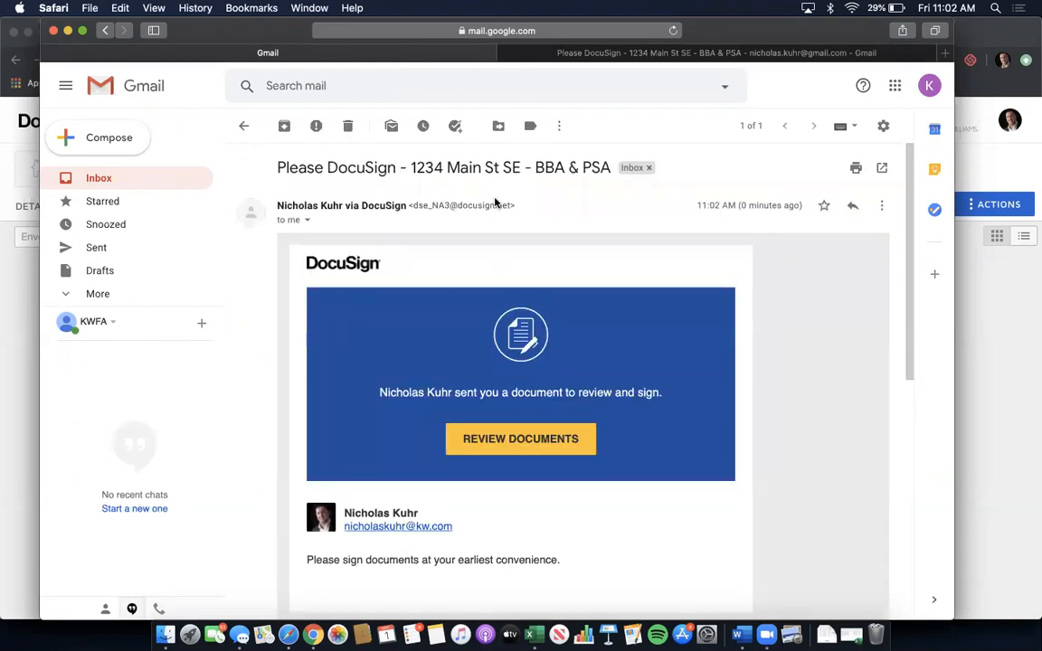
{"action": "scroll", "coordinate": [496, 203], "scroll_direction": "down", "scroll_amount": 3}
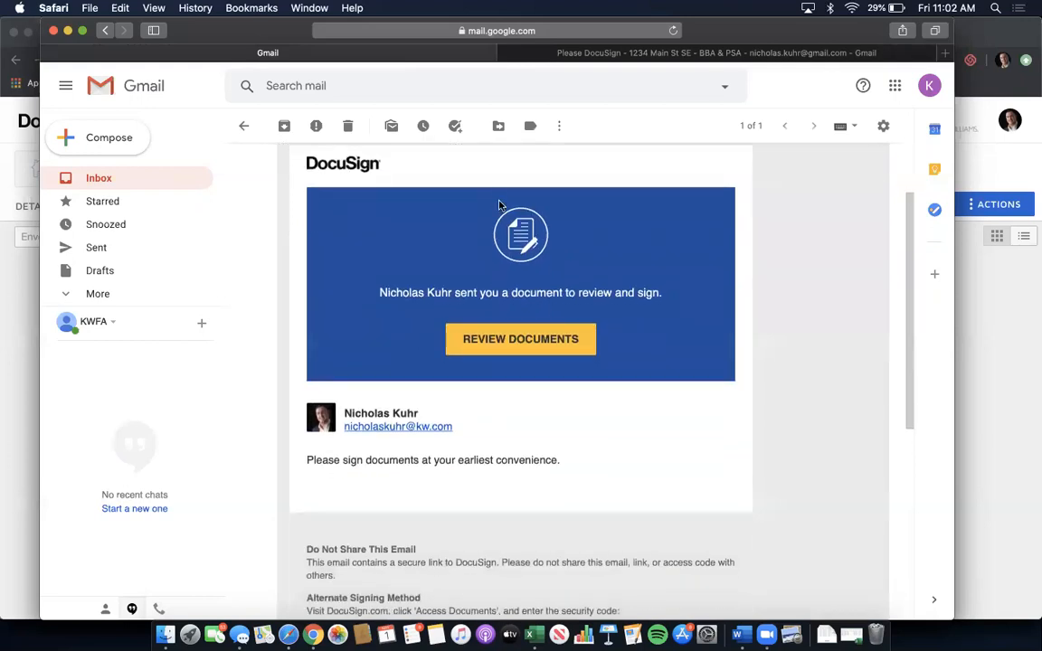
{"action": "left_click", "coordinate": [523, 338]}
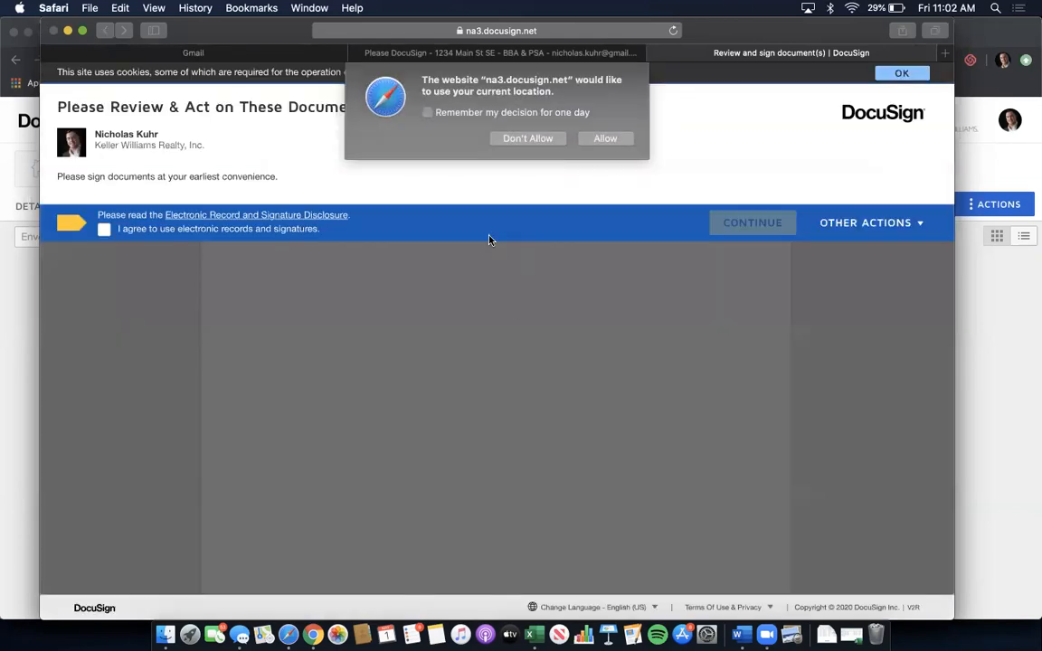
- Allow location, accept electronic records and signatures, and jump to the first signature field
{"action": "left_click", "coordinate": [603, 137]}
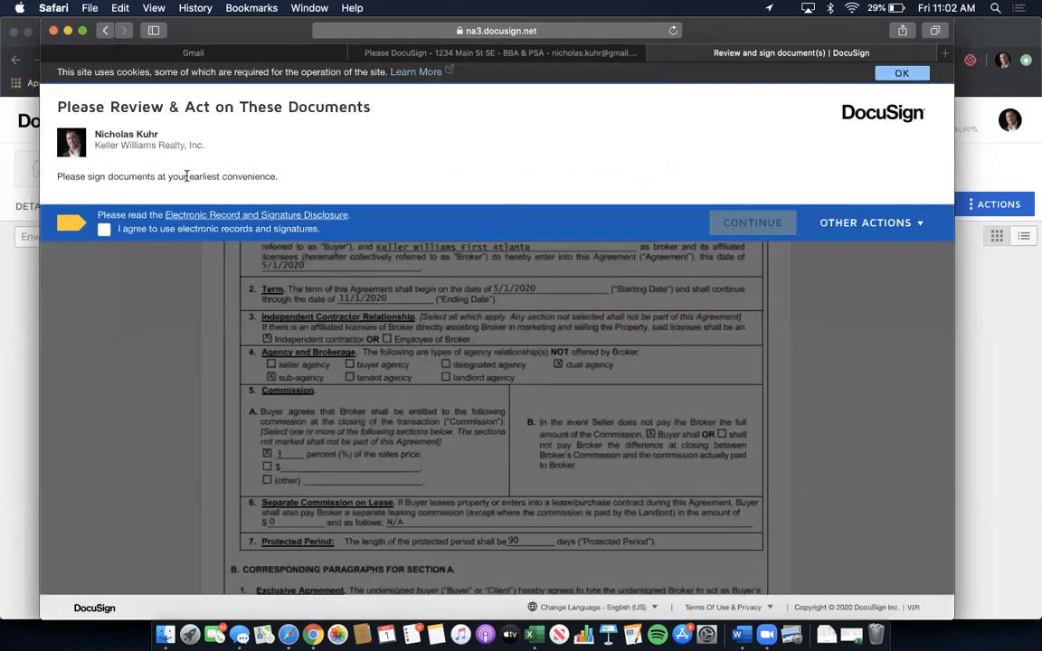
{"action": "left_click", "coordinate": [104, 230]}
{"action": "left_click", "coordinate": [742, 223]}
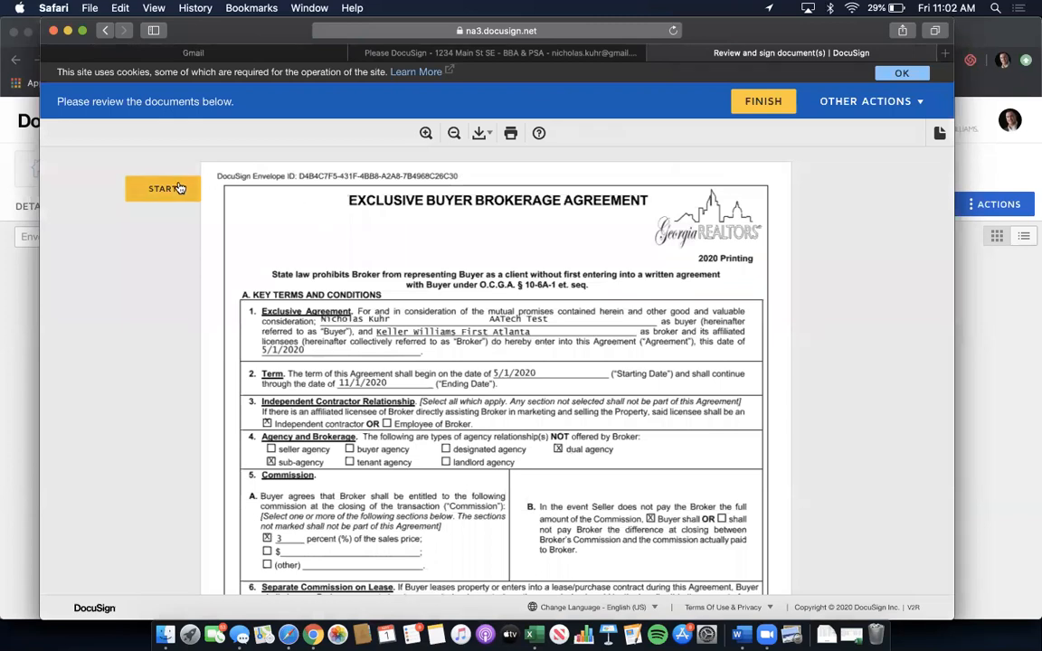
{"action": "left_click", "coordinate": [179, 188]}
- Adopt the second buyer's signature, sign both fields, finish, and decline creating an account
{"action": "left_click", "coordinate": [559, 366]}
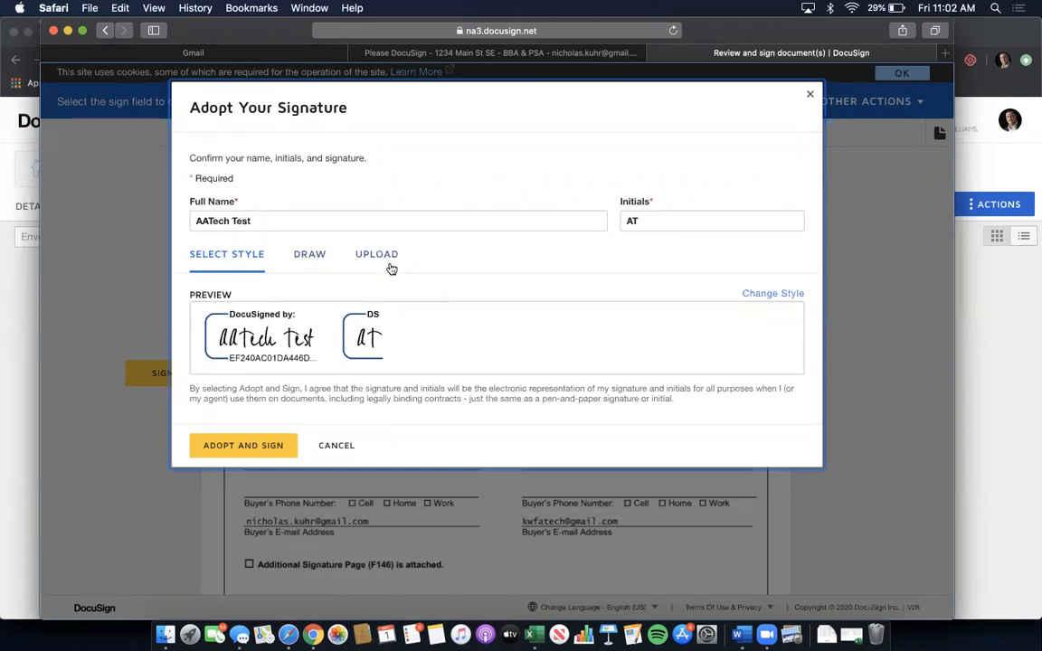
{"action": "left_click", "coordinate": [247, 445]}
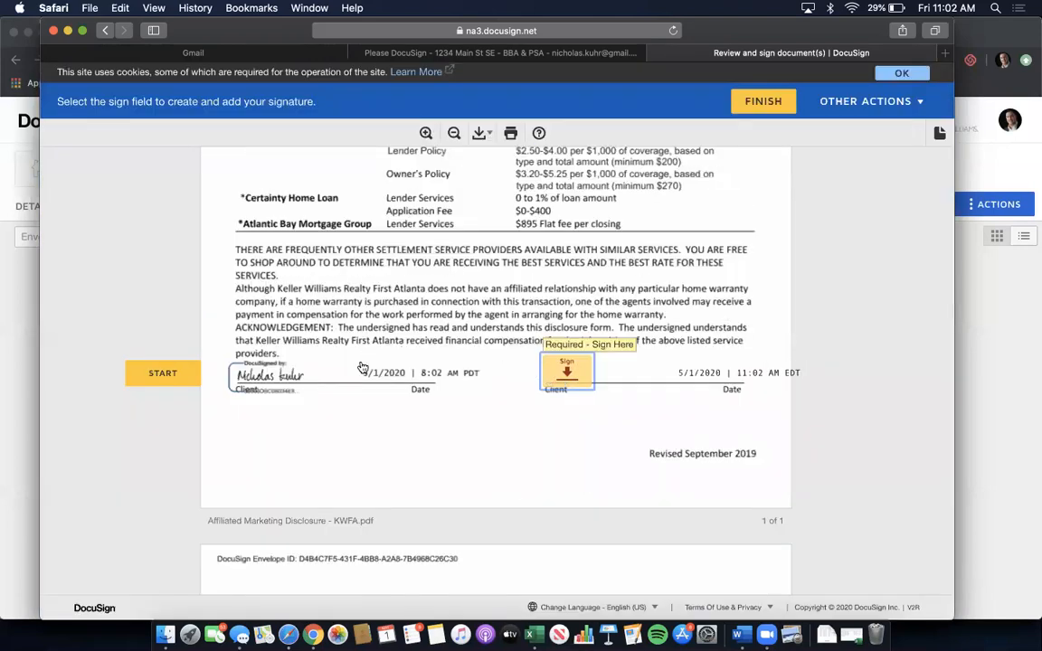
{"action": "left_click", "coordinate": [273, 368]}
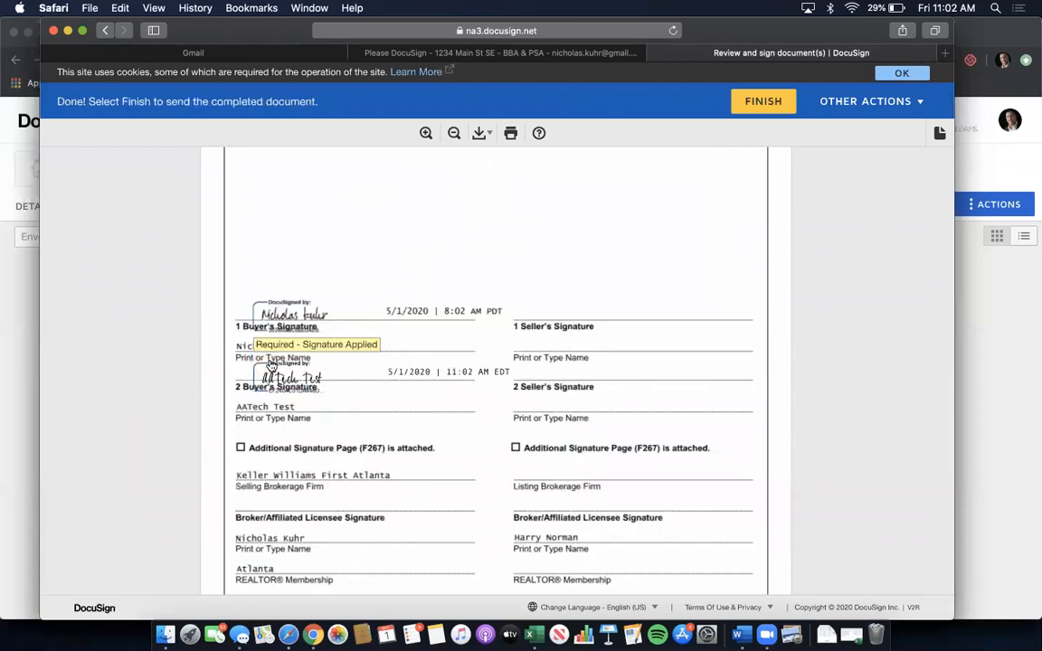
{"action": "left_click", "coordinate": [755, 107]}
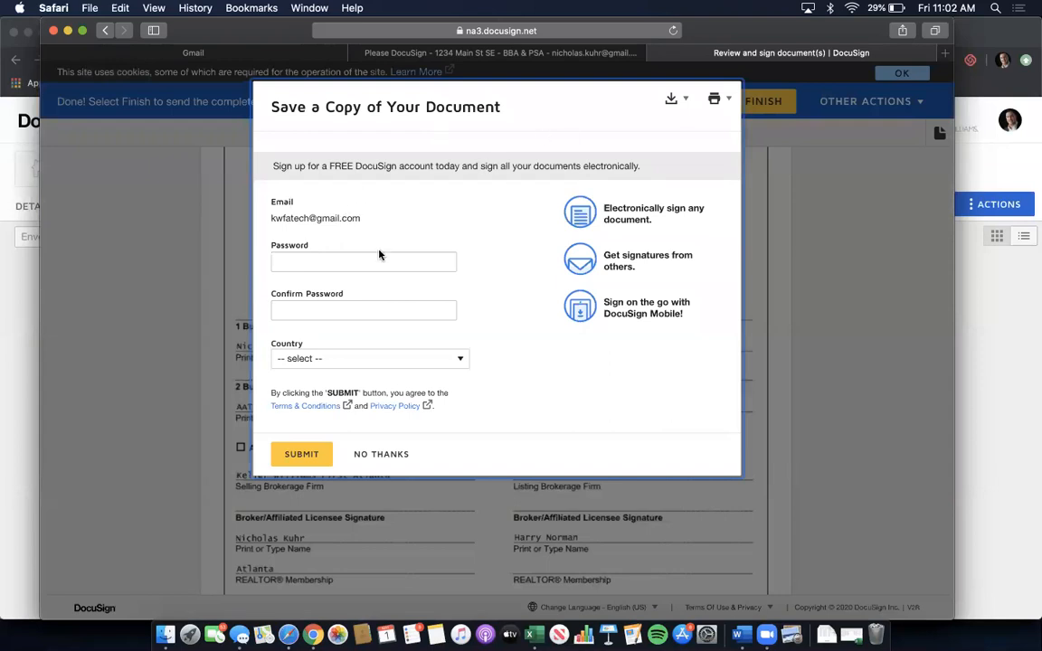
{"action": "left_click", "coordinate": [376, 456]}
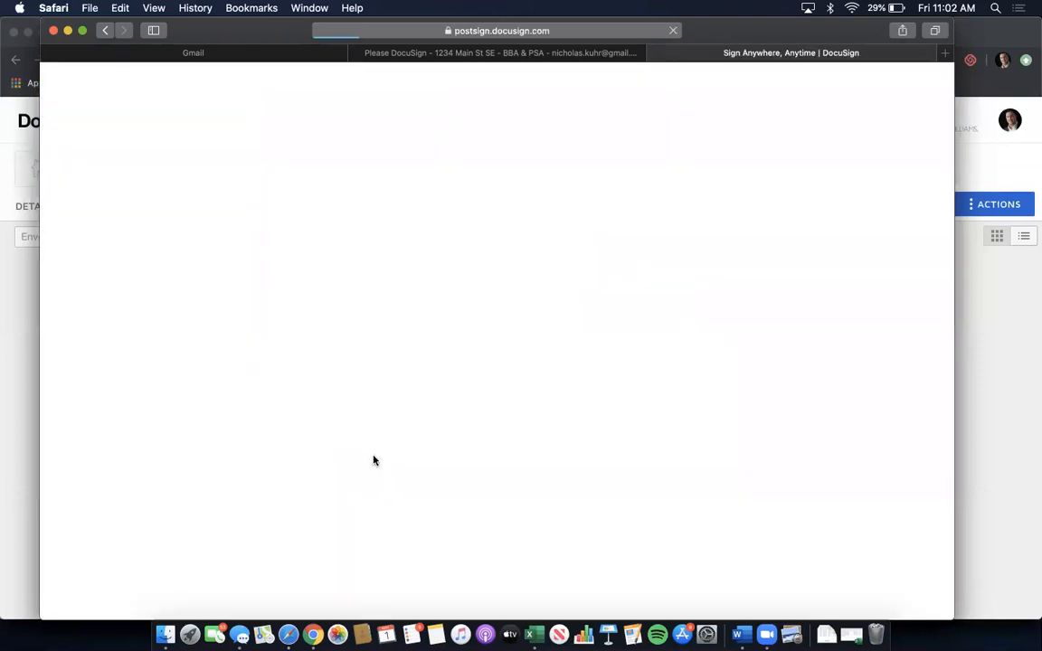
- Close the finished signing page and return both buyers' Gmail accounts to their inboxes
{"action": "left_click", "coordinate": [657, 53]}
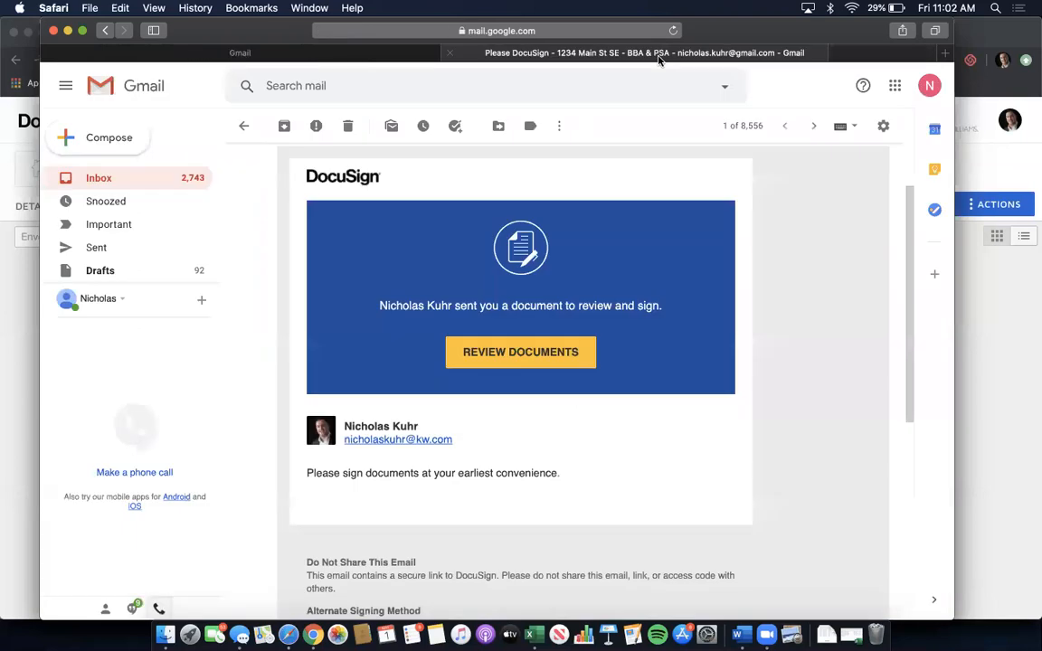
{"action": "left_click", "coordinate": [244, 125]}
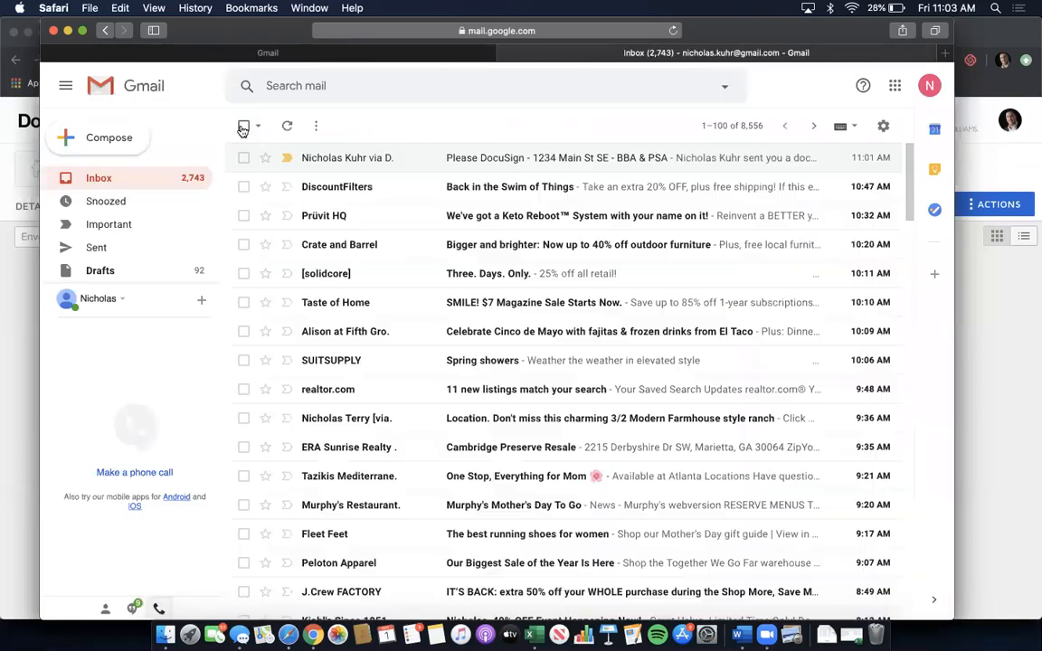
{"action": "left_click", "coordinate": [123, 57]}
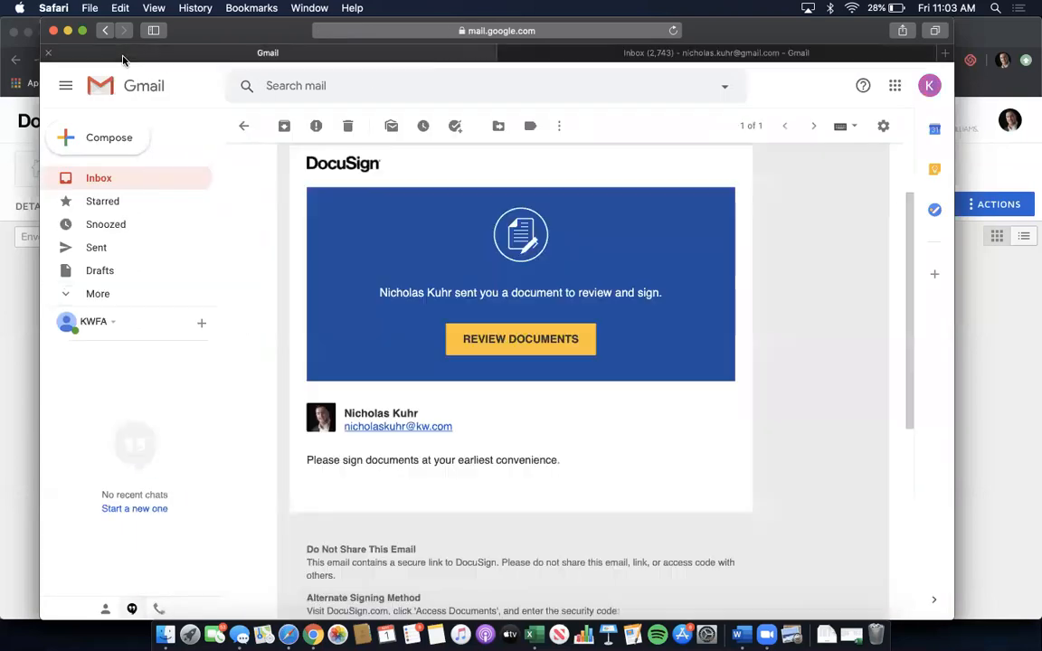
{"action": "left_click", "coordinate": [107, 172]}
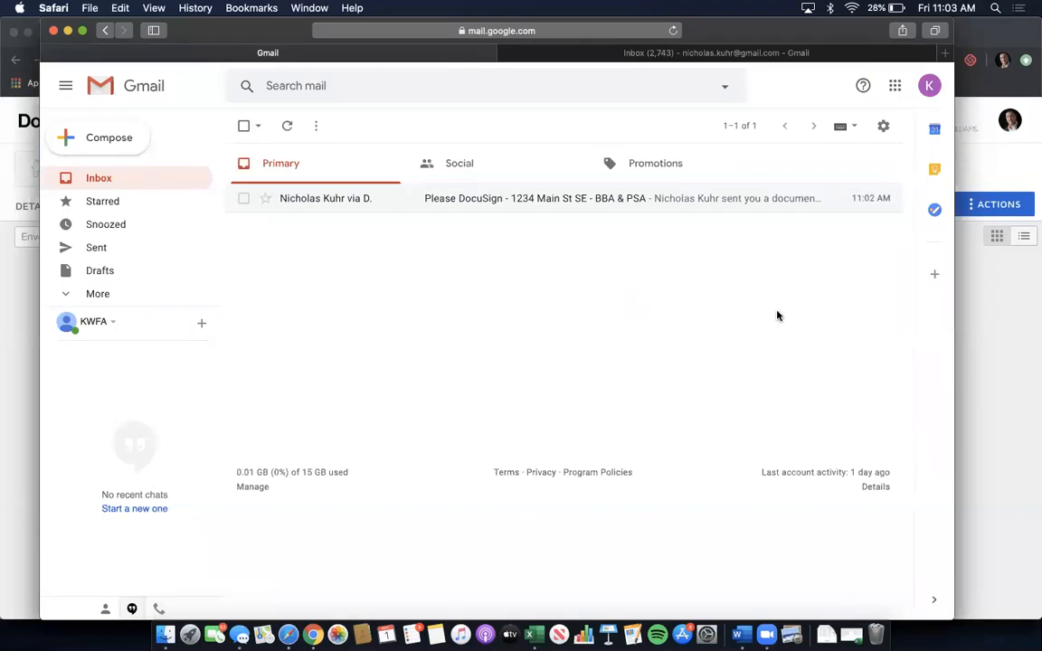
- In Chrome's Gmail, refresh the inbox and open the new DocuSign signing request email
{"action": "key", "text": "ctrl+Up"}
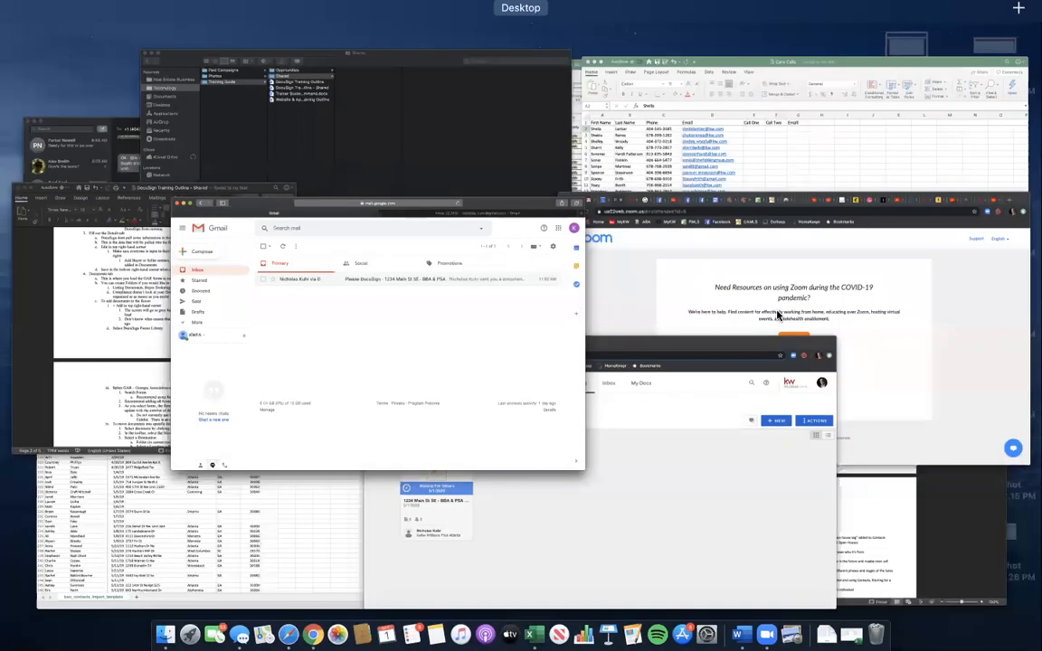
{"action": "left_click", "coordinate": [777, 315]}
{"action": "left_click", "coordinate": [63, 40]}
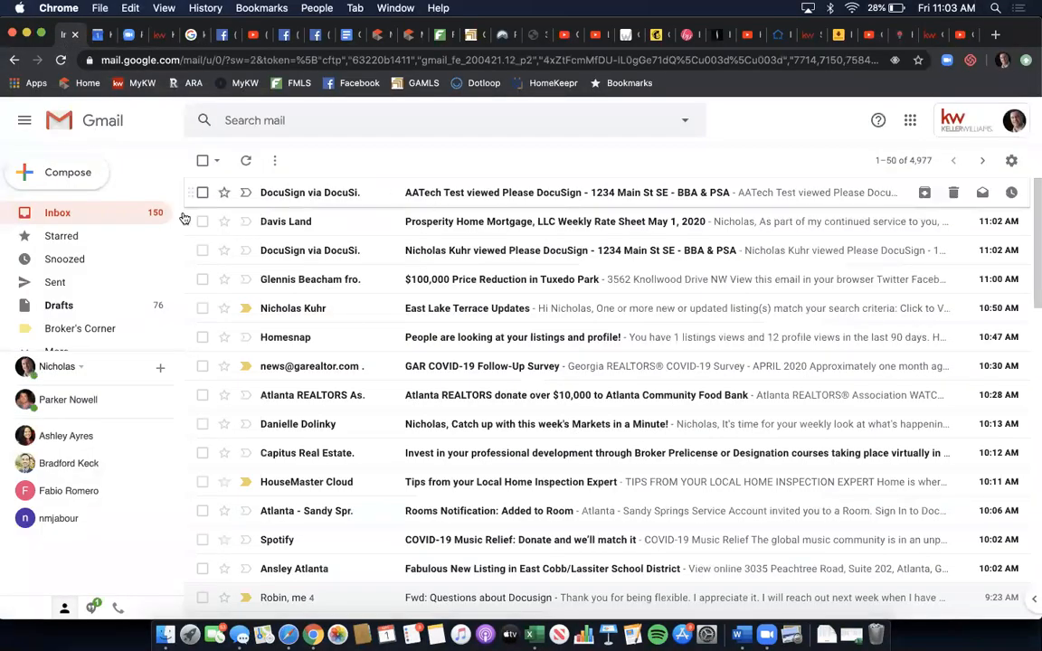
{"action": "left_click", "coordinate": [81, 214]}
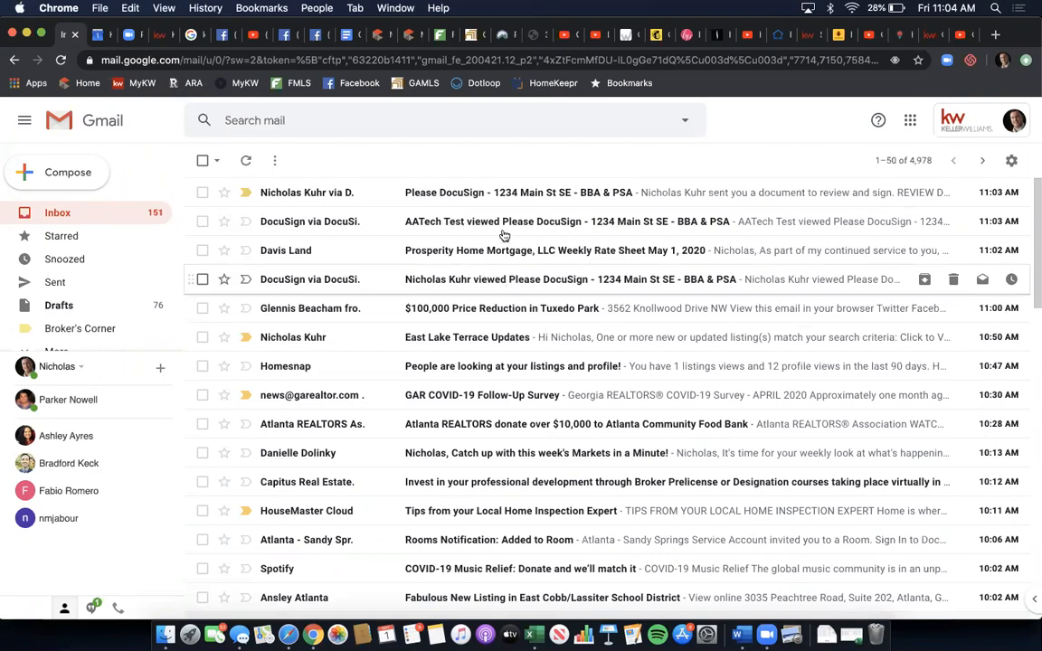
{"action": "left_click", "coordinate": [438, 194]}
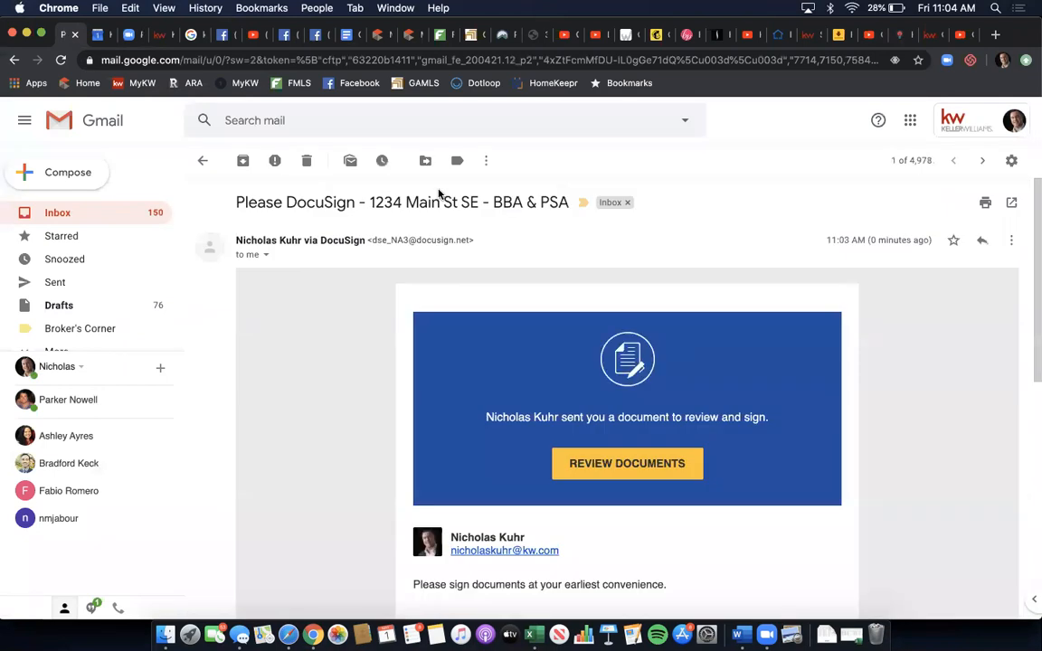
{"action": "scroll", "coordinate": [608, 261], "scroll_direction": "down", "scroll_amount": 3}
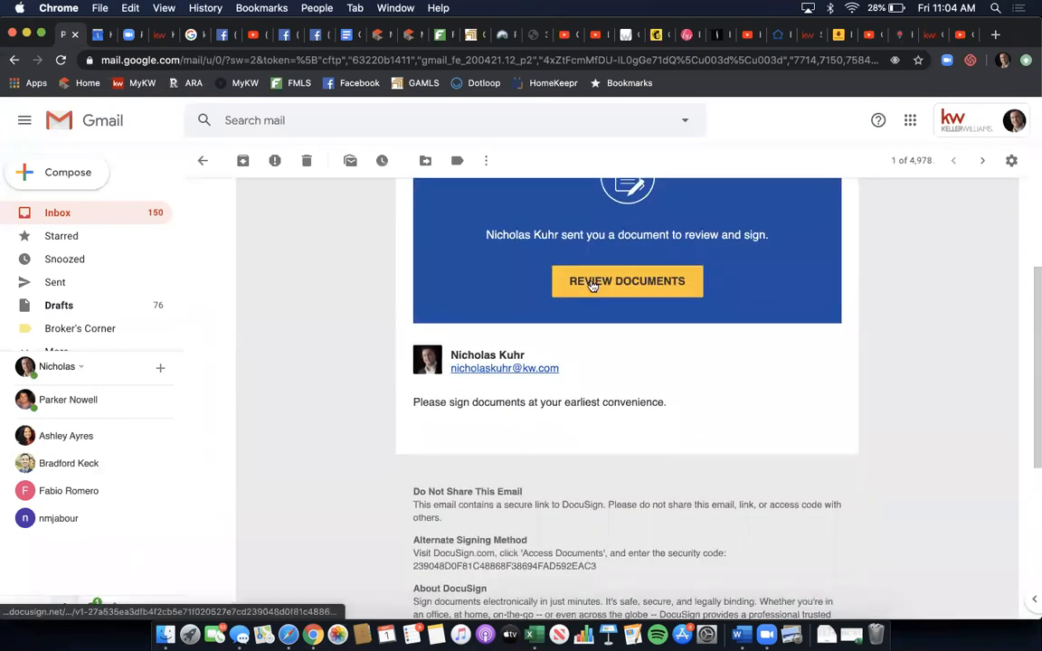
- Open the documents, sign the broker's affiliated licensee field, and enter 11 as acceptance time
{"action": "left_click", "coordinate": [592, 286]}
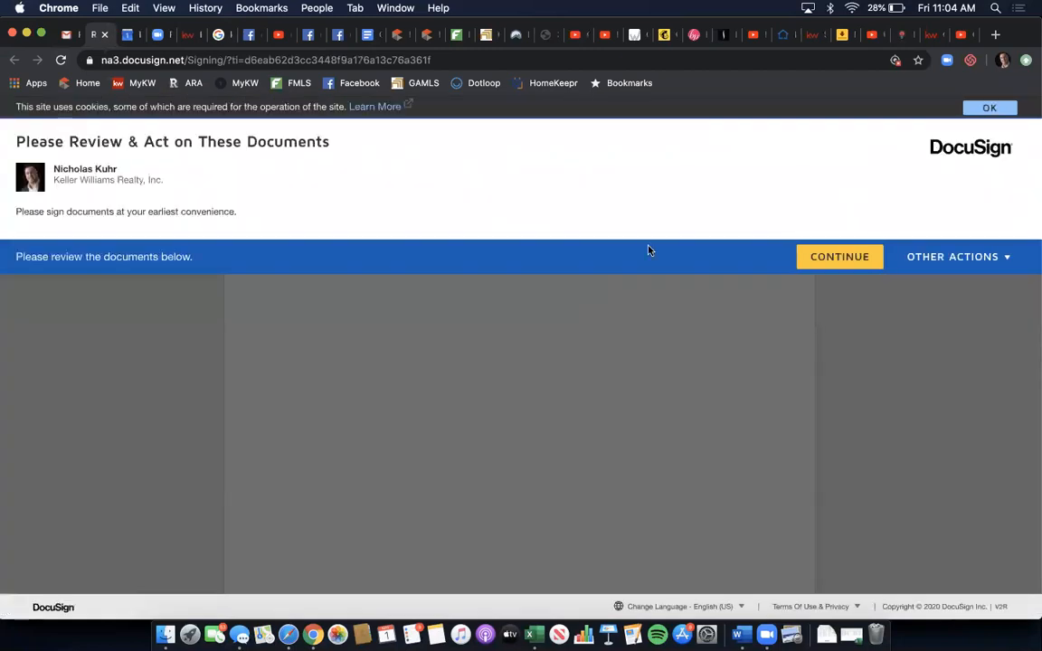
{"action": "left_click", "coordinate": [826, 257]}
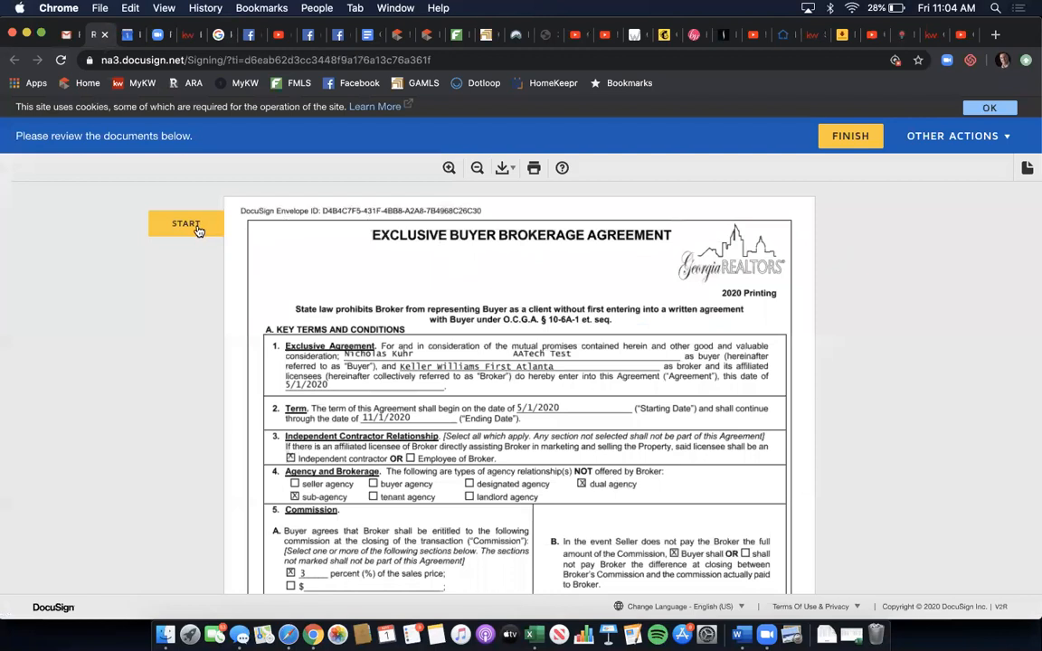
{"action": "left_click", "coordinate": [186, 224]}
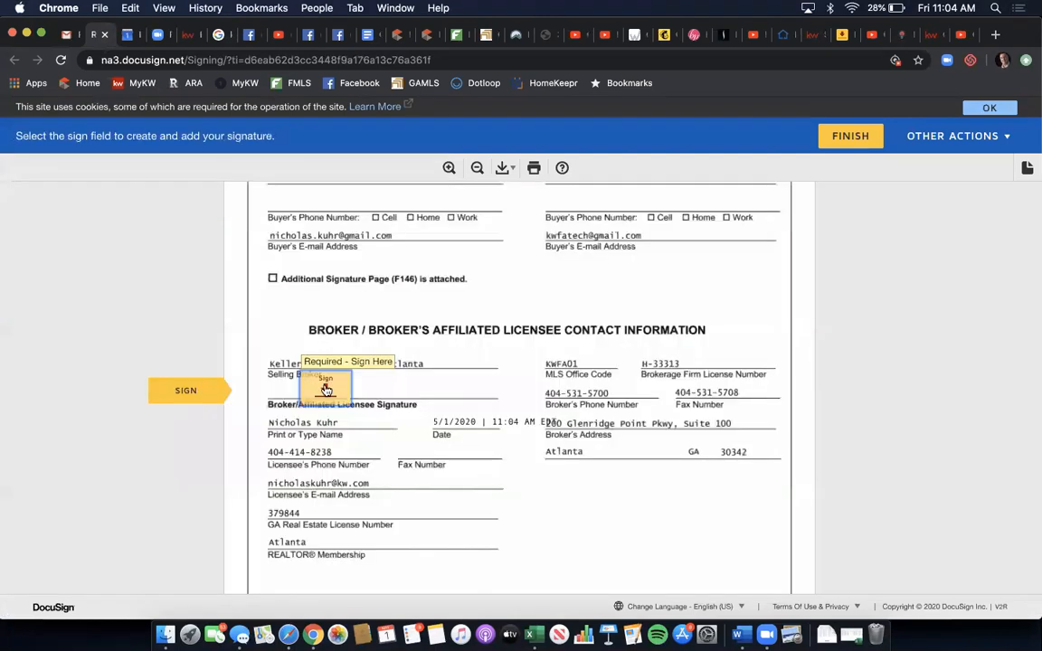
{"action": "left_click", "coordinate": [326, 390]}
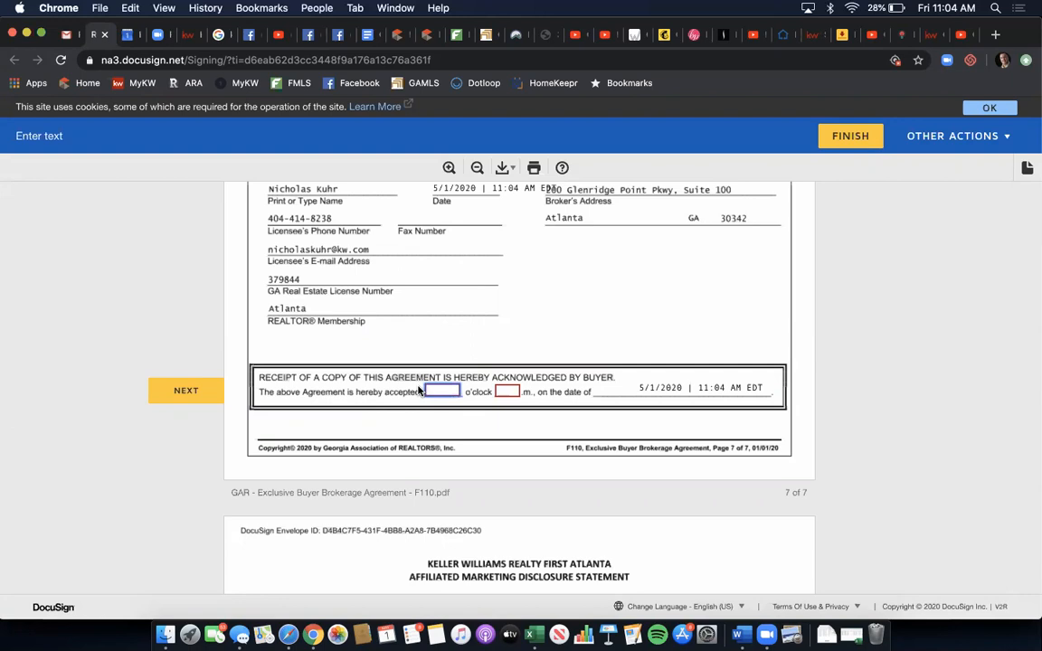
{"action": "type", "text": "11"}
{"action": "key", "text": "Tab"}
- Add 'It's beautiful outside.' to field c, sign remaining broker fields, and finish signing
{"action": "left_click", "coordinate": [195, 391]}
{"action": "left_click", "coordinate": [195, 391]}
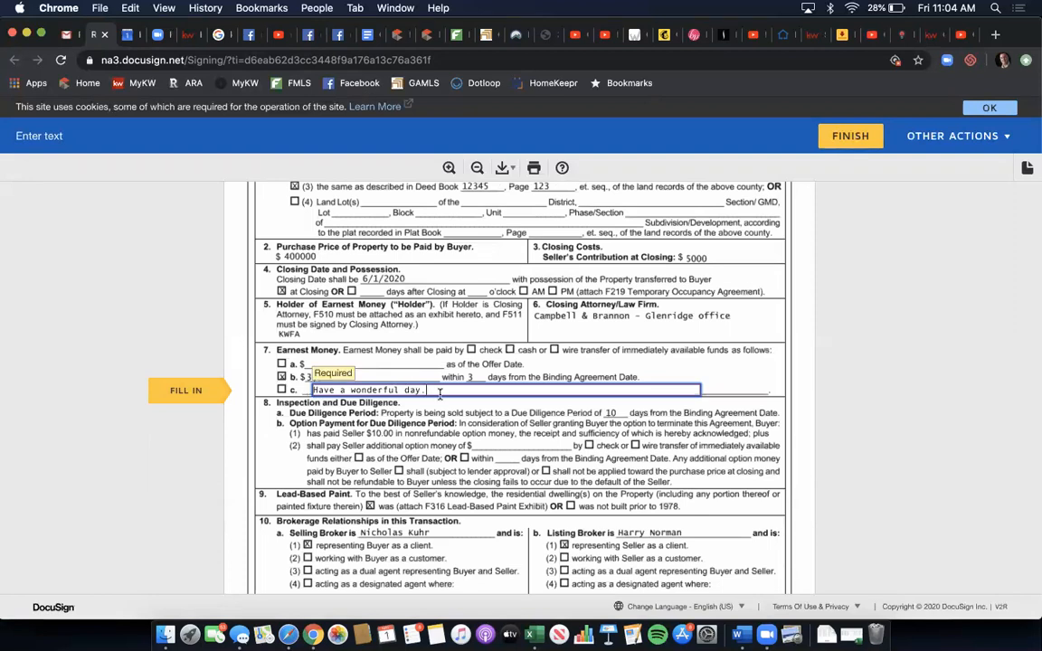
{"action": "type", "text": "It's beautiful outsi"}
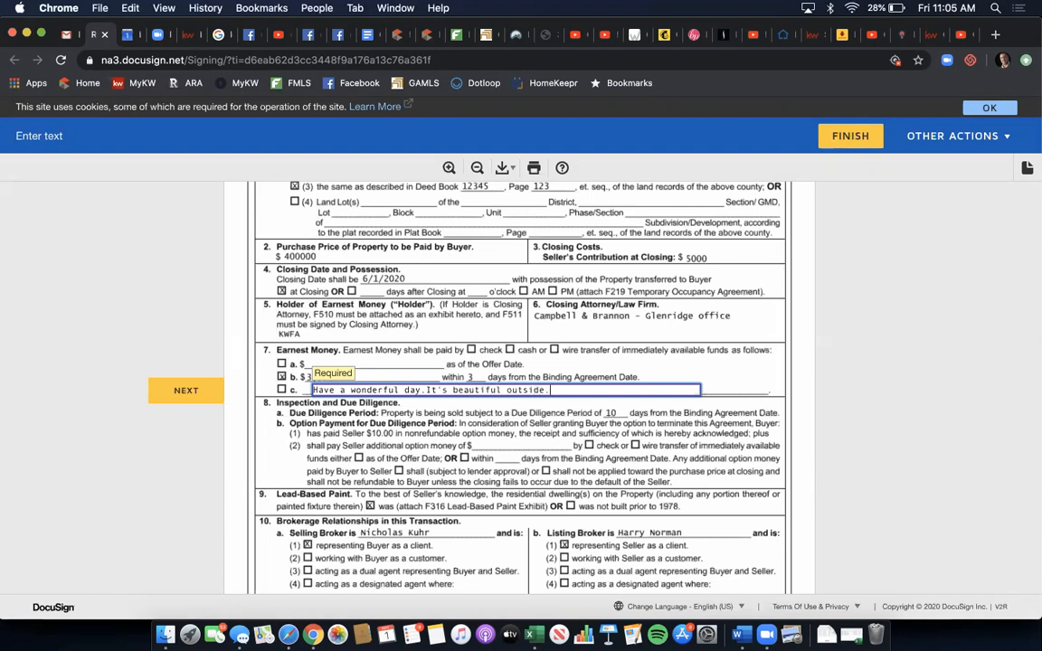
{"action": "type", "text": "de."}
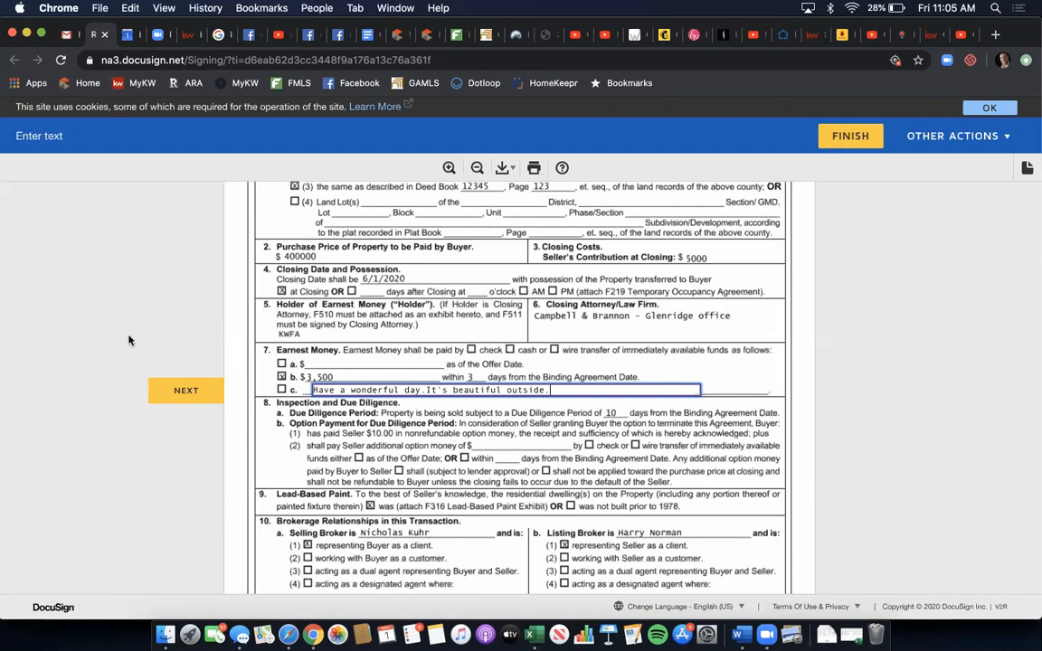
{"action": "left_click", "coordinate": [174, 391]}
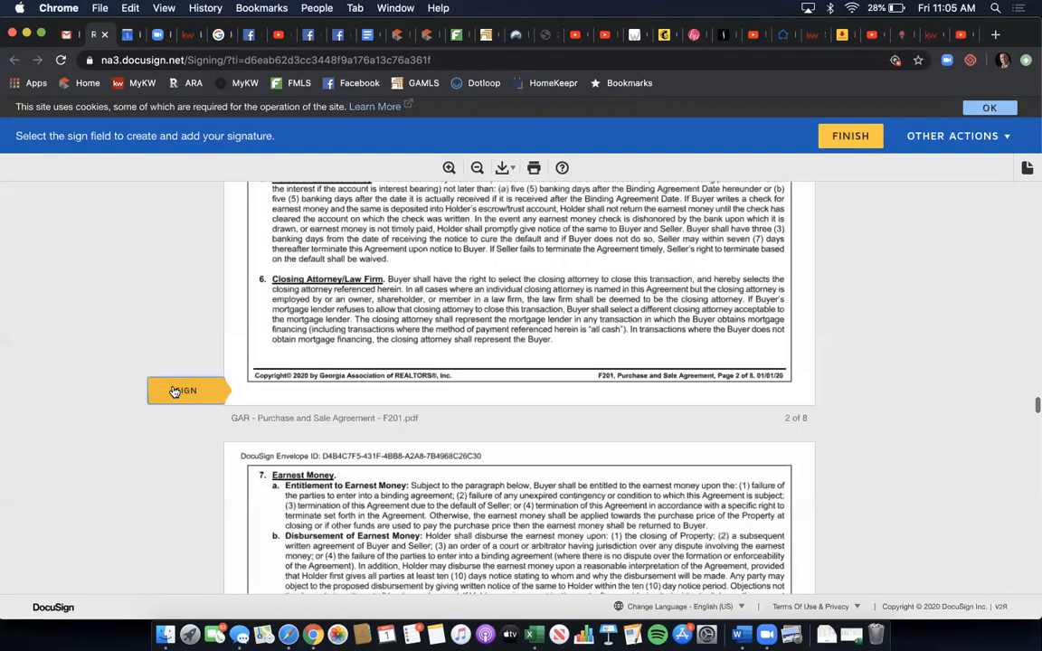
{"action": "left_click", "coordinate": [298, 381]}
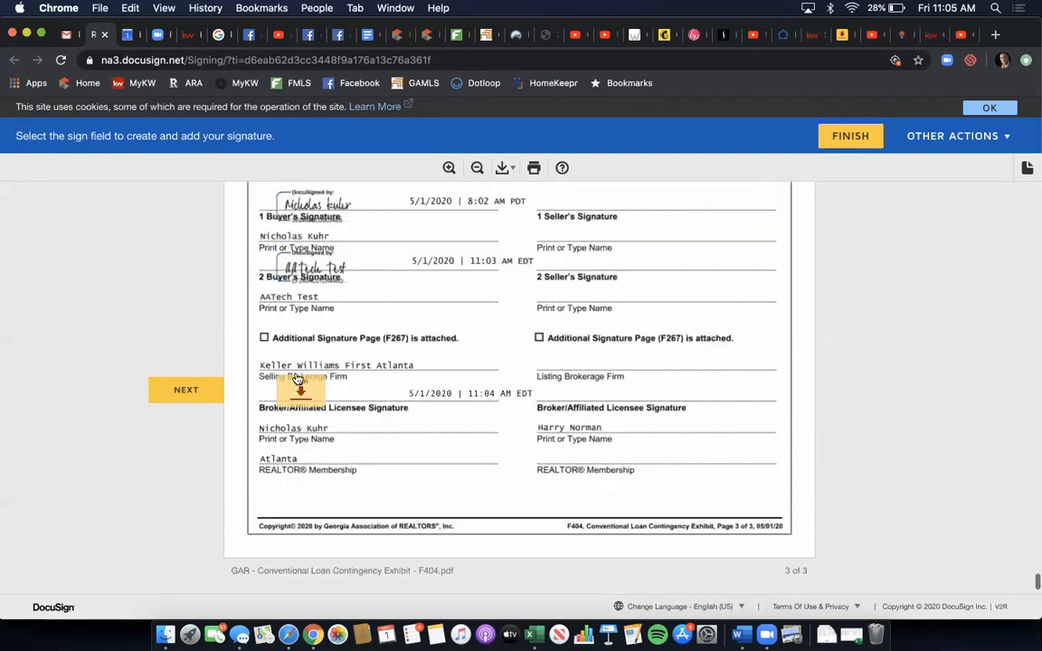
{"action": "left_click", "coordinate": [297, 381]}
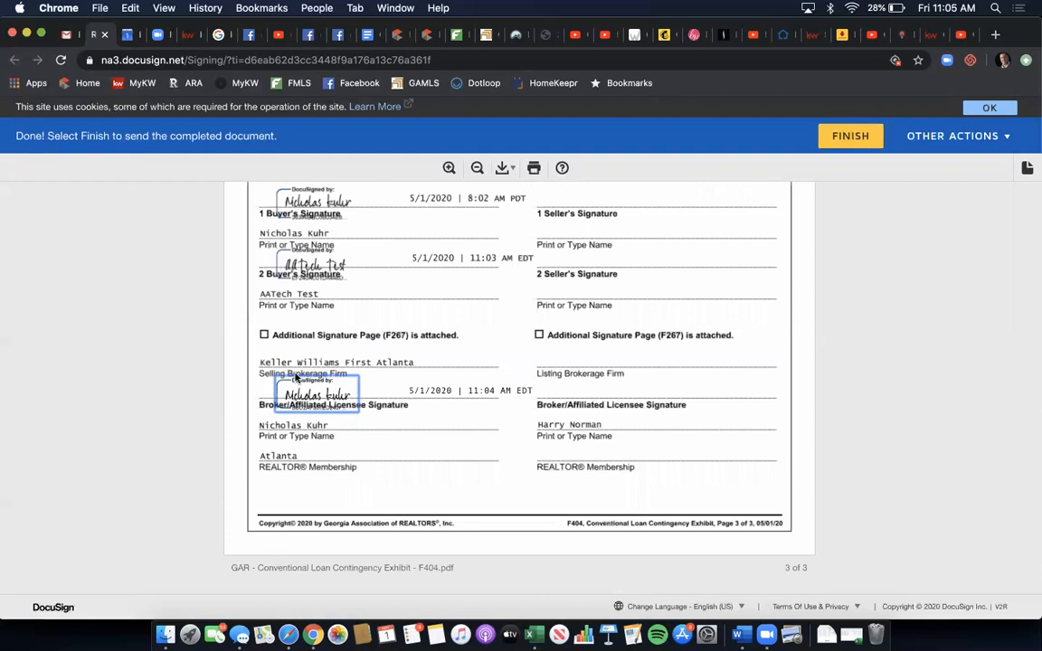
{"action": "left_click", "coordinate": [855, 142]}
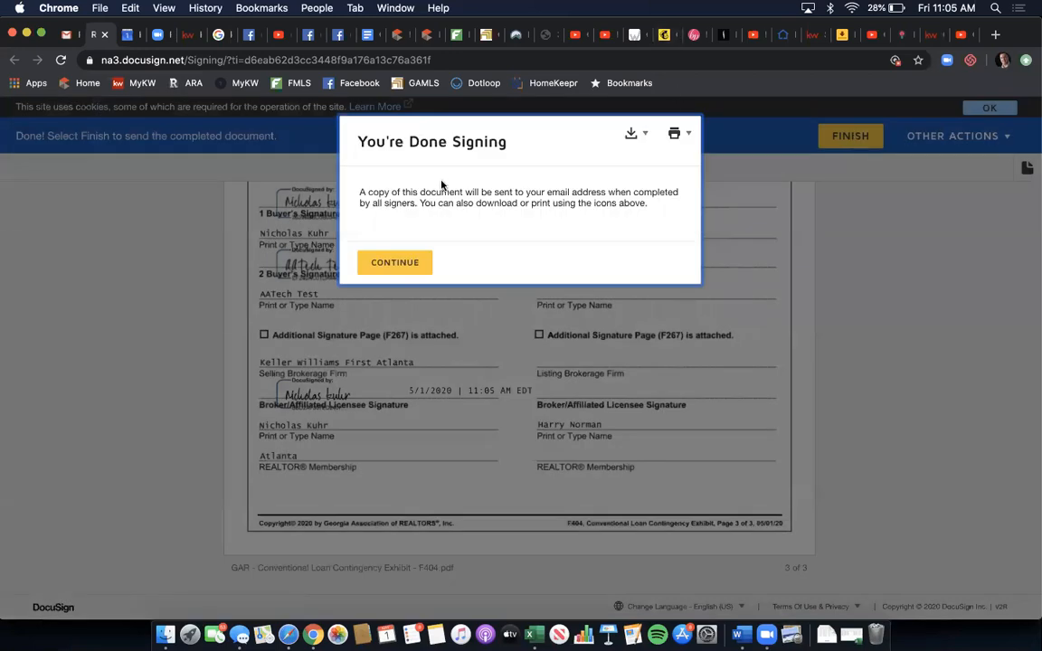
{"action": "left_click", "coordinate": [398, 272]}
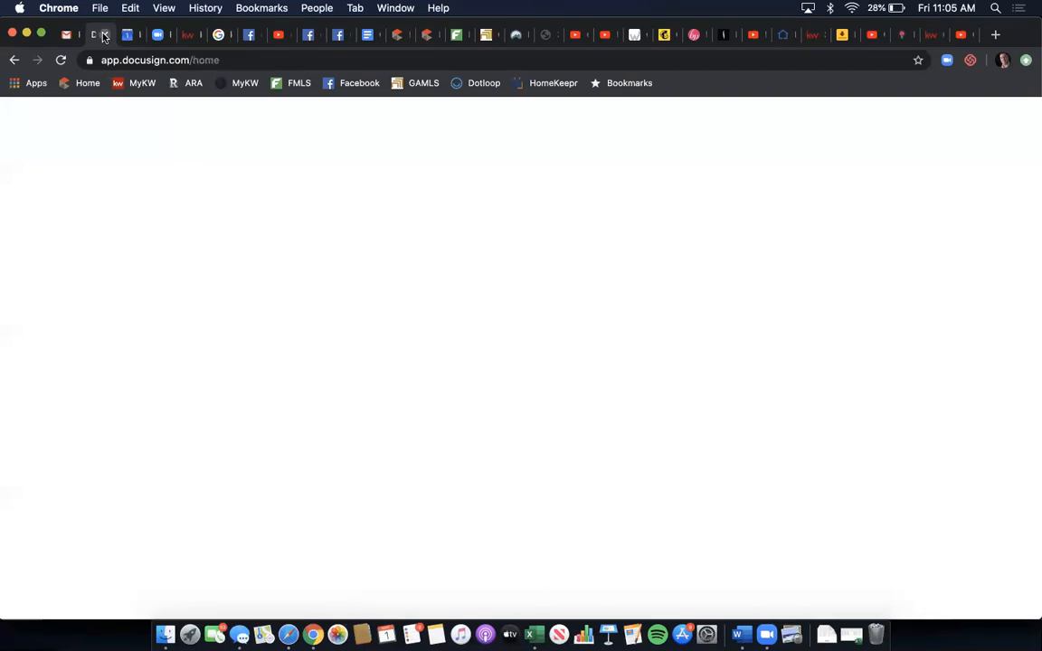
- In Safari's Gmail, open the DocuSign Completed email and view the completed documents
{"action": "left_click", "coordinate": [104, 36]}
{"action": "scroll", "coordinate": [441, 467], "scroll_direction": "up", "scroll_amount": 5}
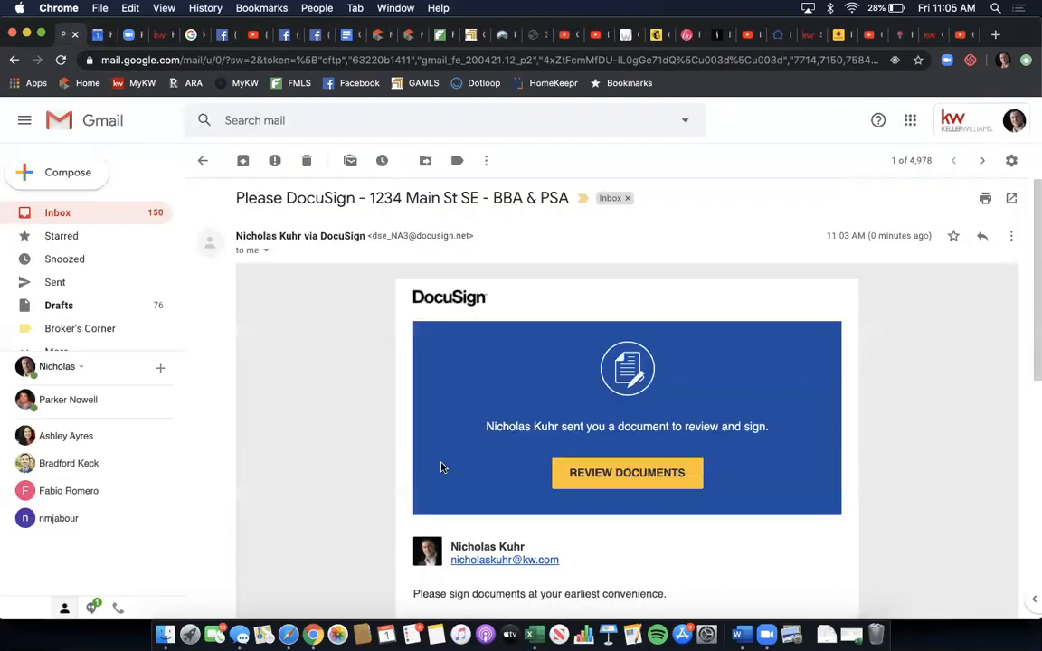
{"action": "key", "text": "ctrl+Up"}
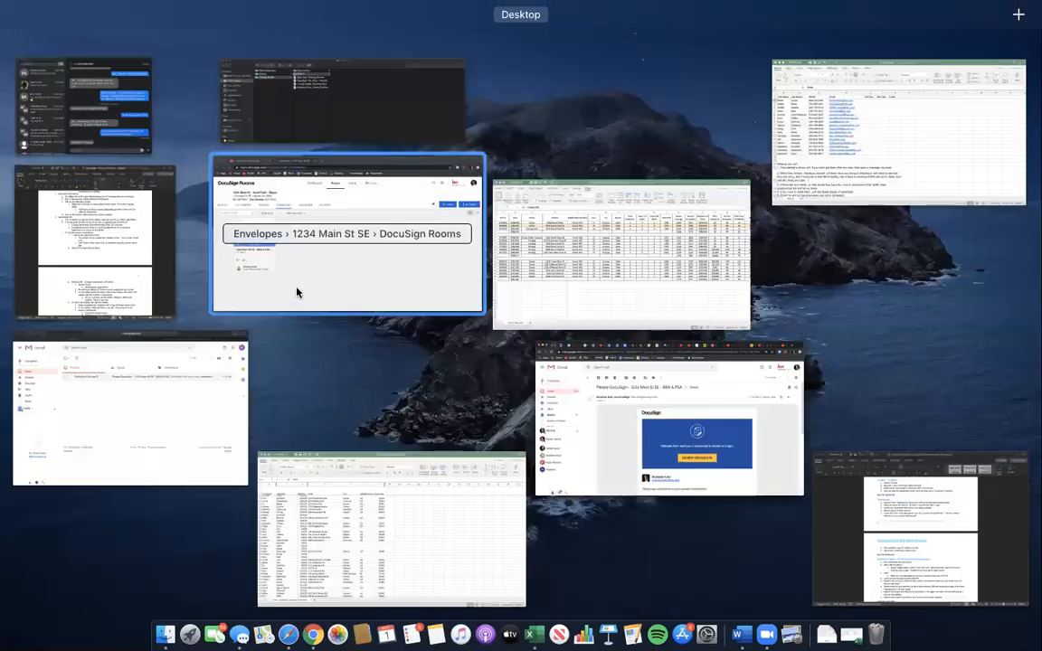
{"action": "left_click", "coordinate": [202, 409]}
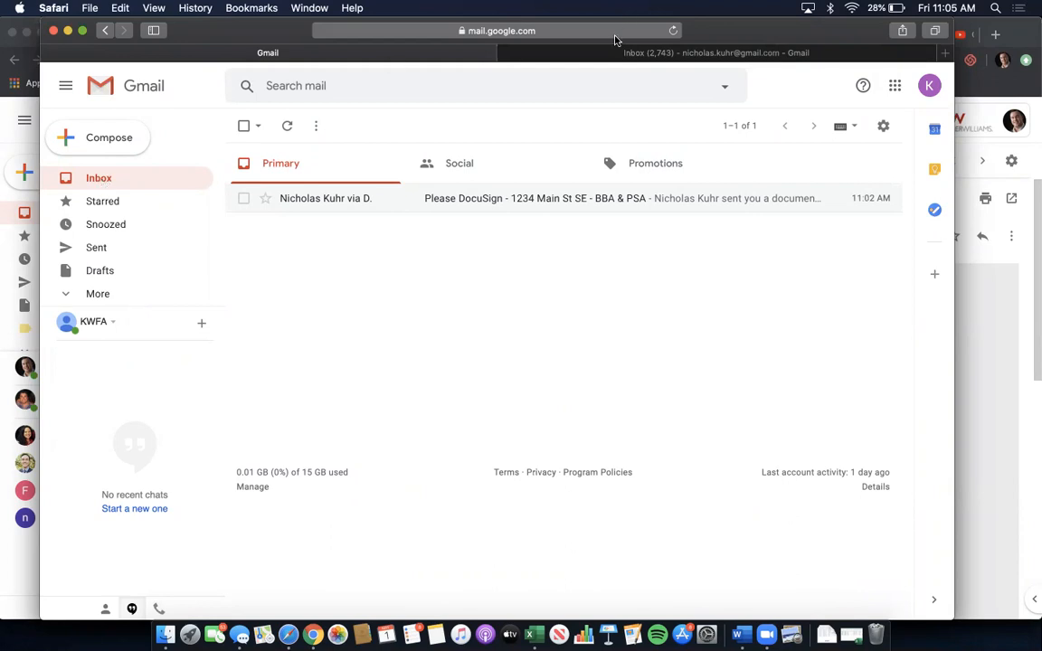
{"action": "left_click", "coordinate": [721, 54]}
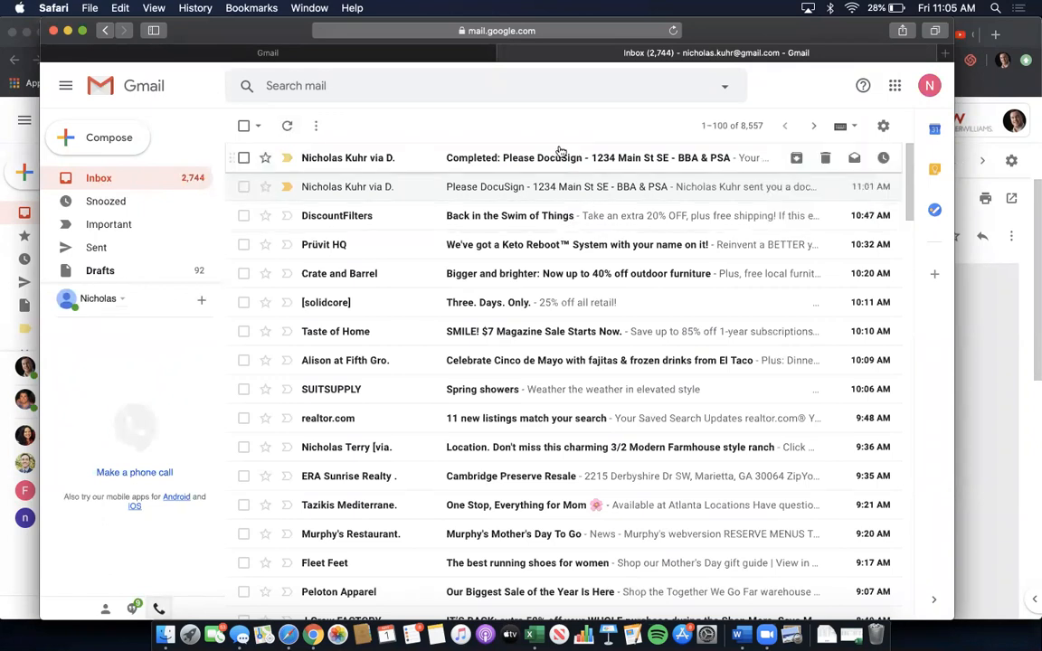
{"action": "left_click", "coordinate": [65, 56]}
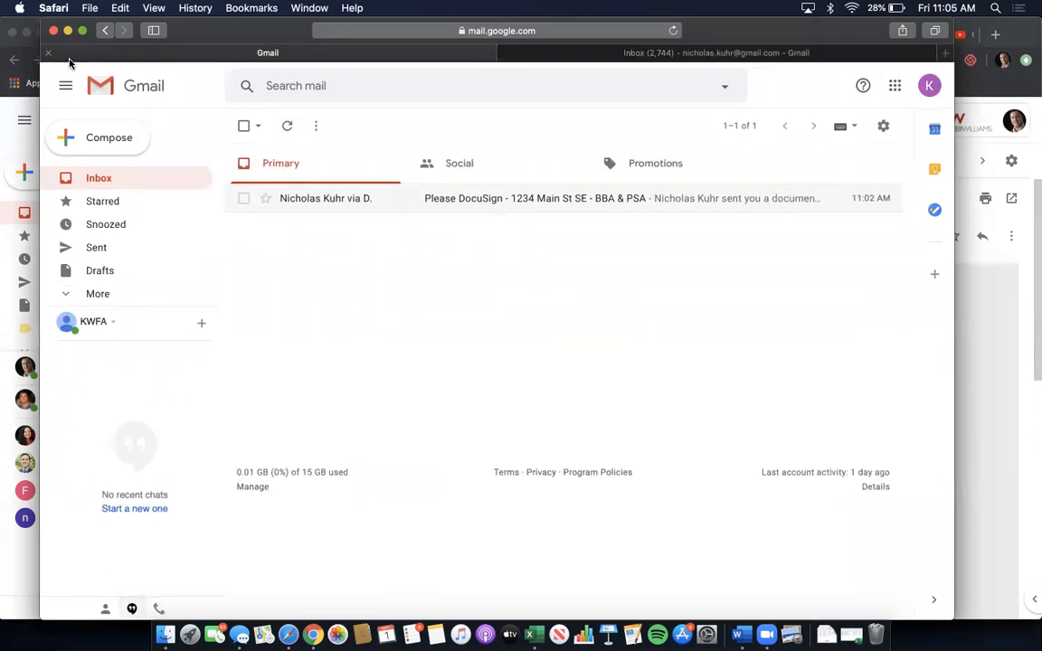
{"action": "left_click", "coordinate": [98, 178]}
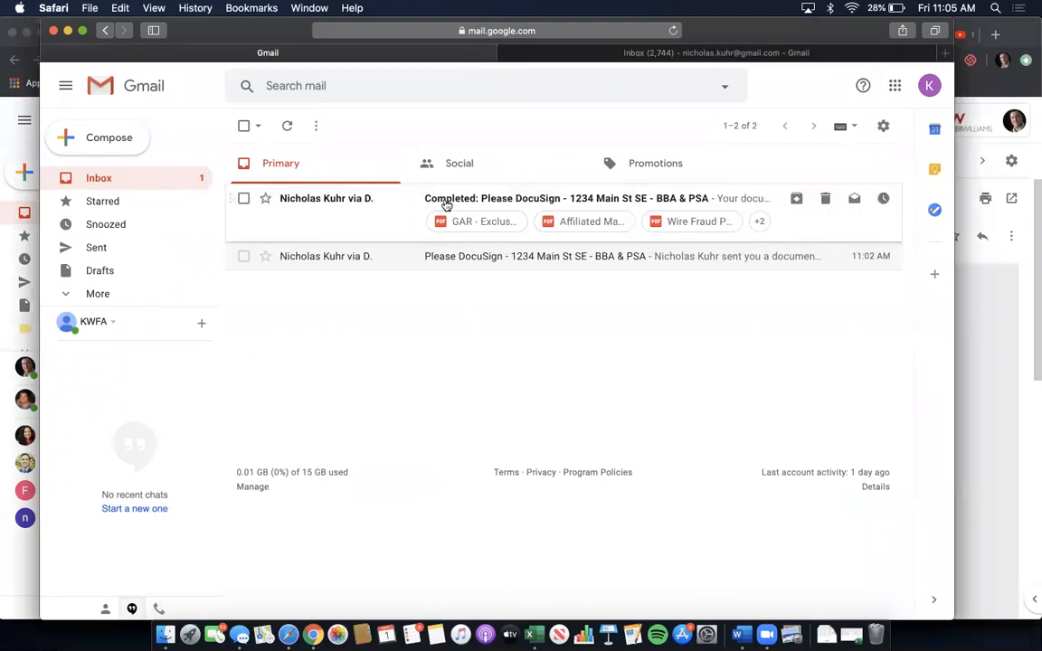
{"action": "left_click", "coordinate": [572, 197]}
{"action": "scroll", "coordinate": [597, 310], "scroll_direction": "down", "scroll_amount": 3}
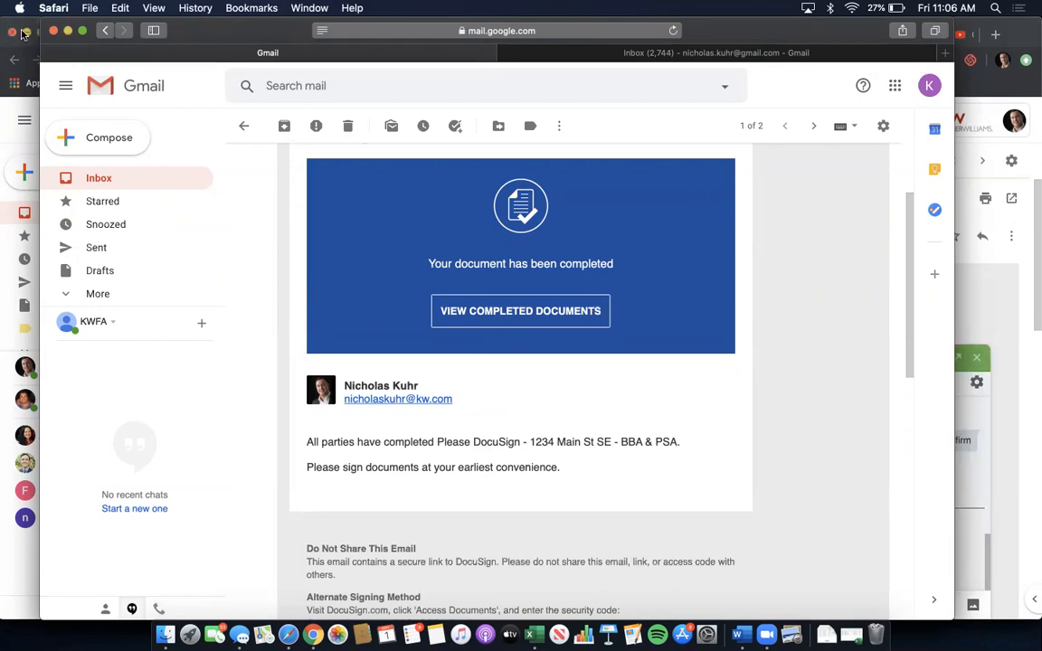
{"action": "left_click", "coordinate": [535, 311]}
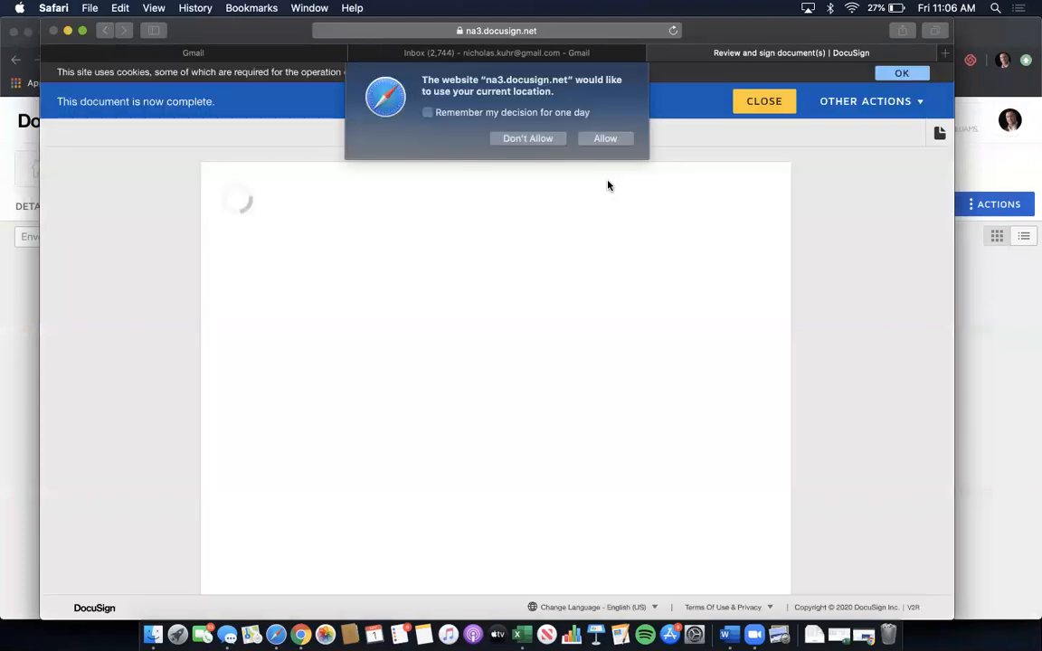
- Scroll through the completed BBA & PSA document, close it, and close its DocuSign tab
{"action": "left_click", "coordinate": [604, 137]}
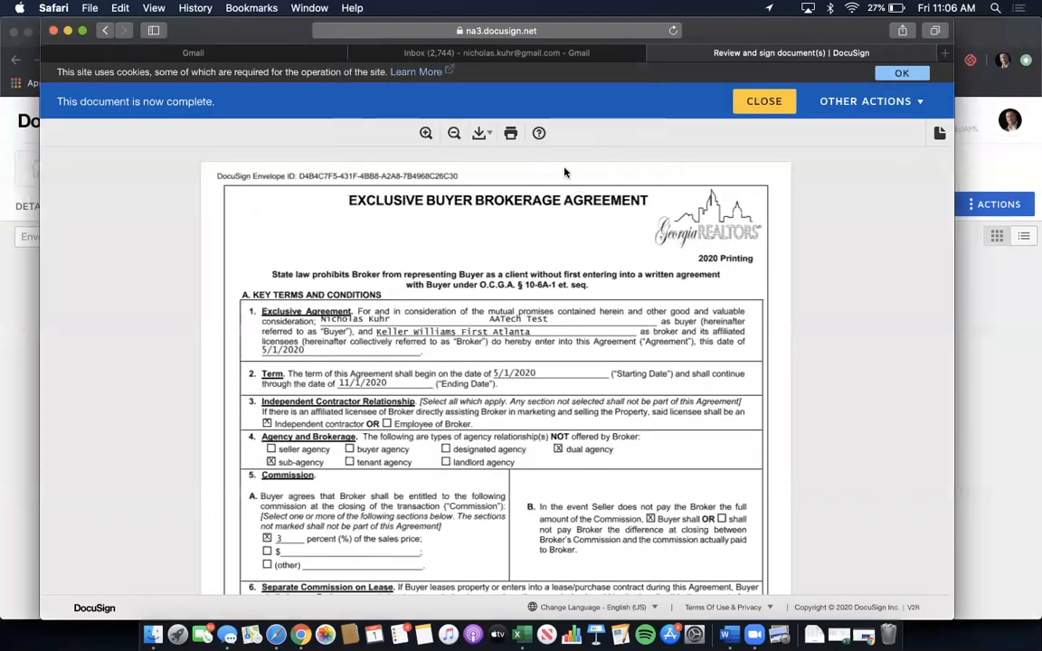
{"action": "scroll", "coordinate": [544, 302], "scroll_direction": "down", "scroll_amount": 8}
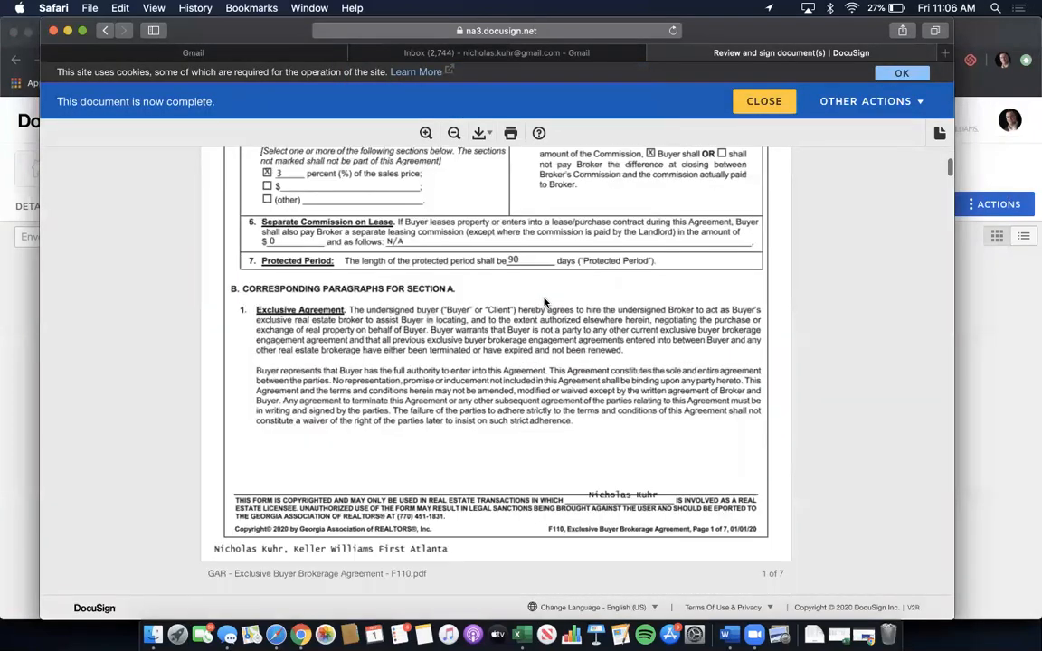
{"action": "scroll", "coordinate": [544, 302], "scroll_direction": "down", "scroll_amount": 7}
{"action": "scroll", "coordinate": [618, 261], "scroll_direction": "up", "scroll_amount": 2}
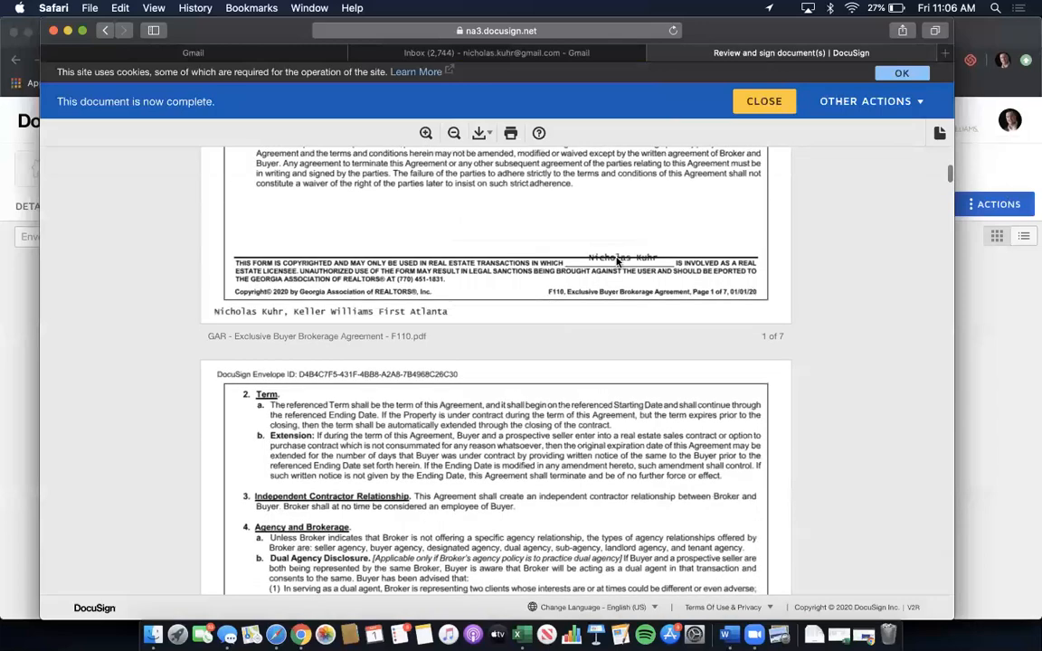
{"action": "scroll", "coordinate": [617, 261], "scroll_direction": "down", "scroll_amount": 9}
{"action": "scroll", "coordinate": [618, 261], "scroll_direction": "down", "scroll_amount": 10}
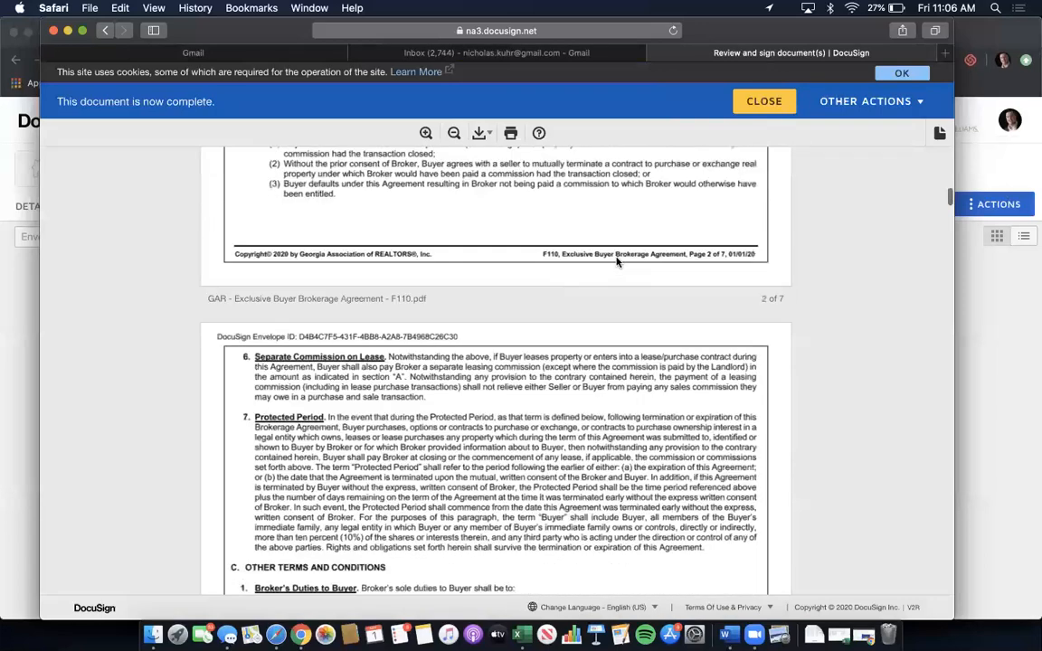
{"action": "scroll", "coordinate": [618, 262], "scroll_direction": "down", "scroll_amount": 20}
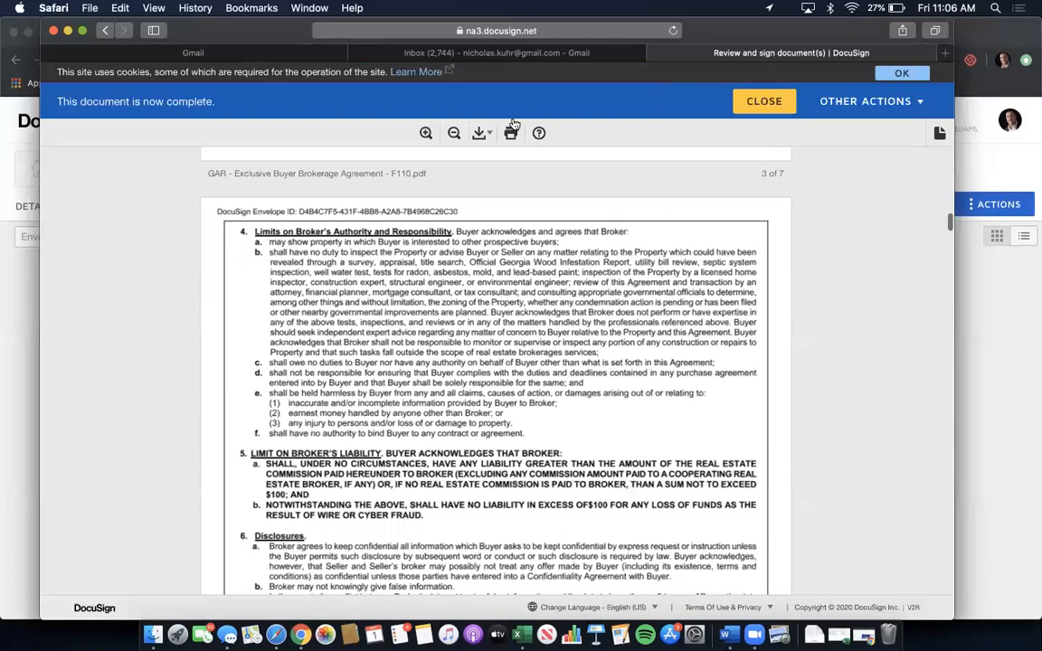
{"action": "scroll", "coordinate": [503, 132], "scroll_direction": "down", "scroll_amount": 10}
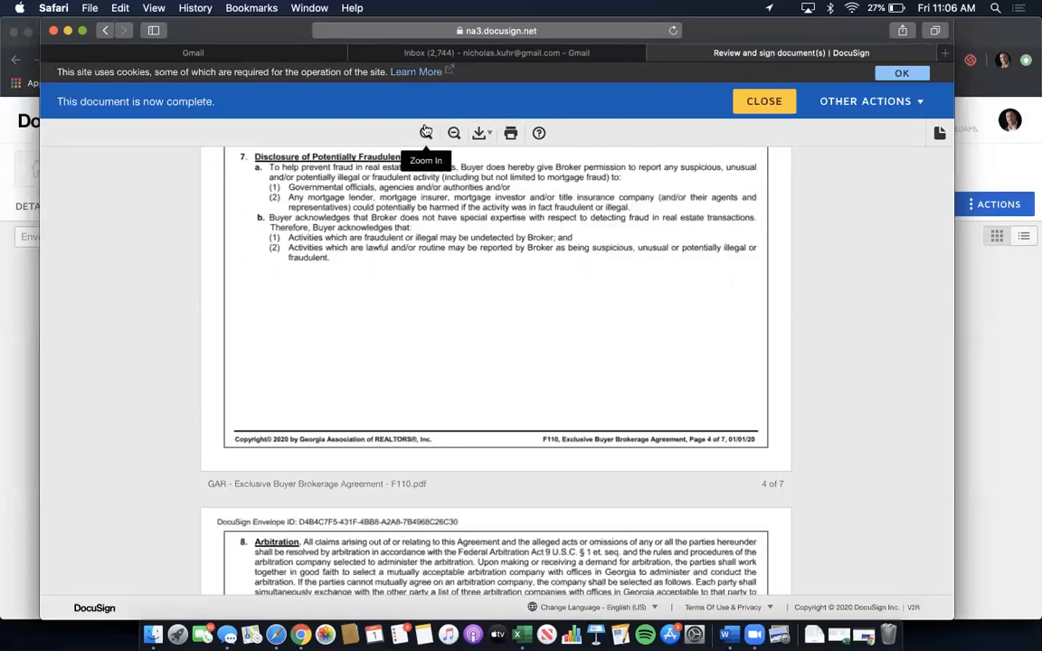
{"action": "left_click", "coordinate": [776, 106]}
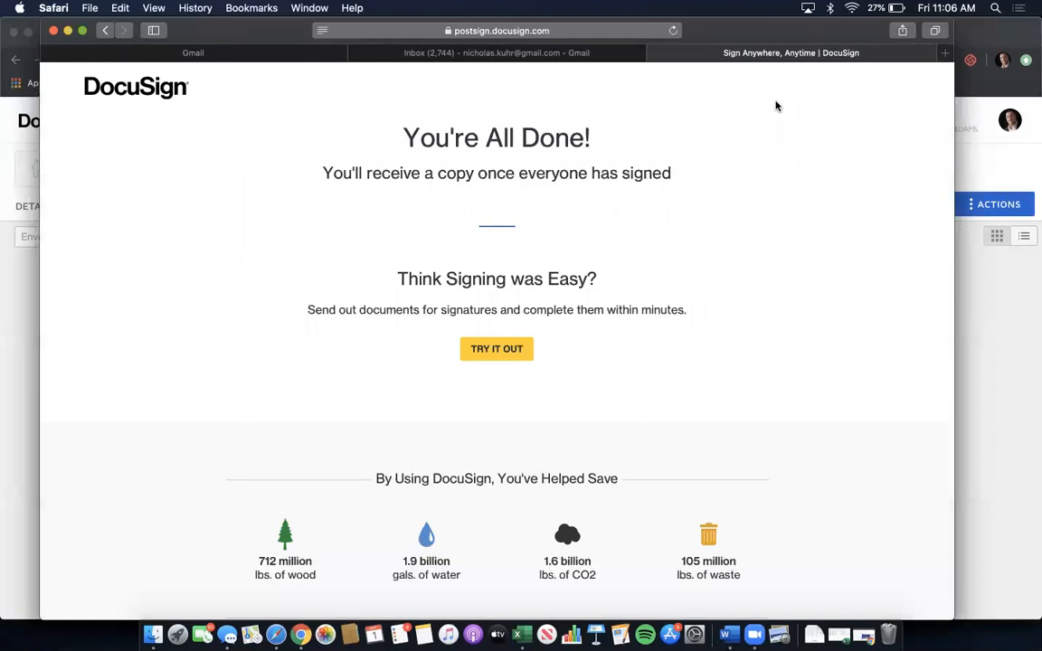
{"action": "left_click", "coordinate": [657, 53]}
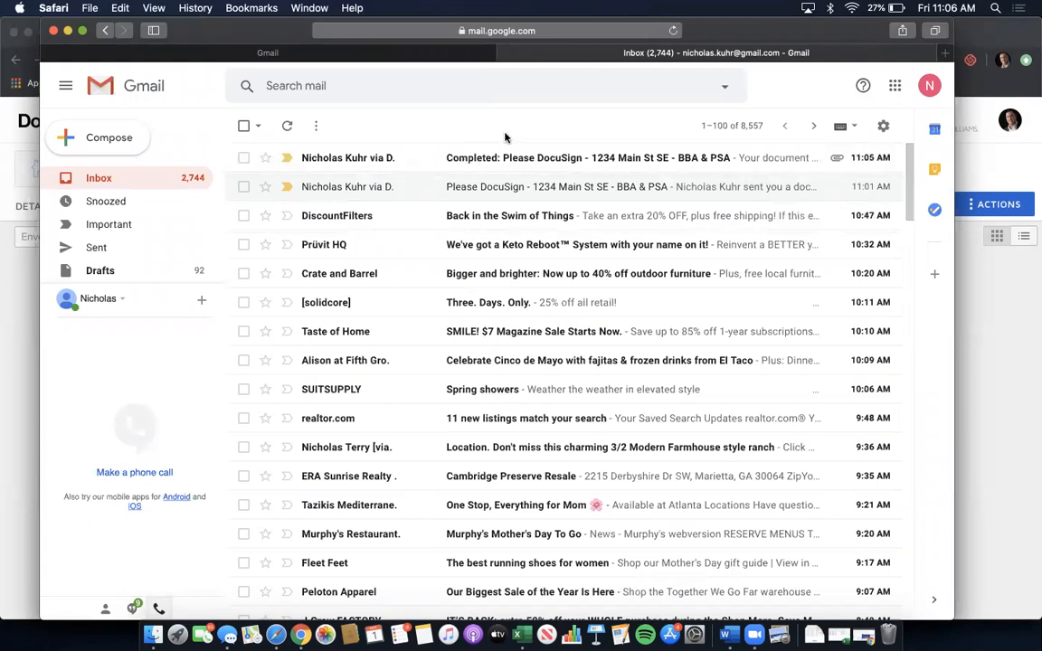
- Reload the Chrome Rooms window and check the BBA & PSA envelope's Completed details
{"action": "key", "text": "ctrl+Up"}
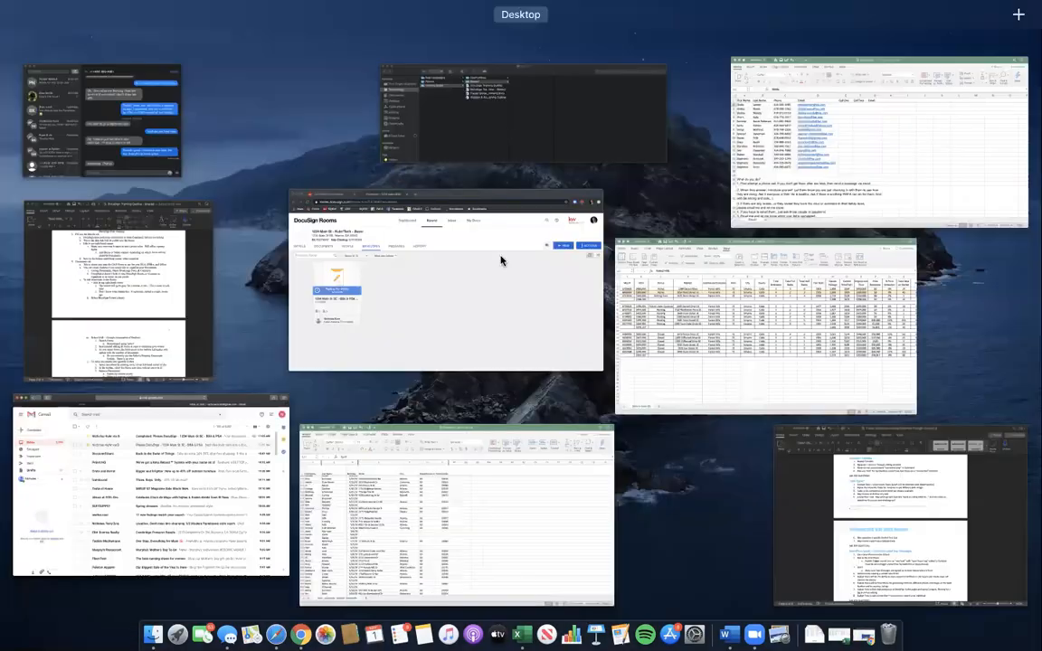
{"action": "left_click", "coordinate": [349, 192]}
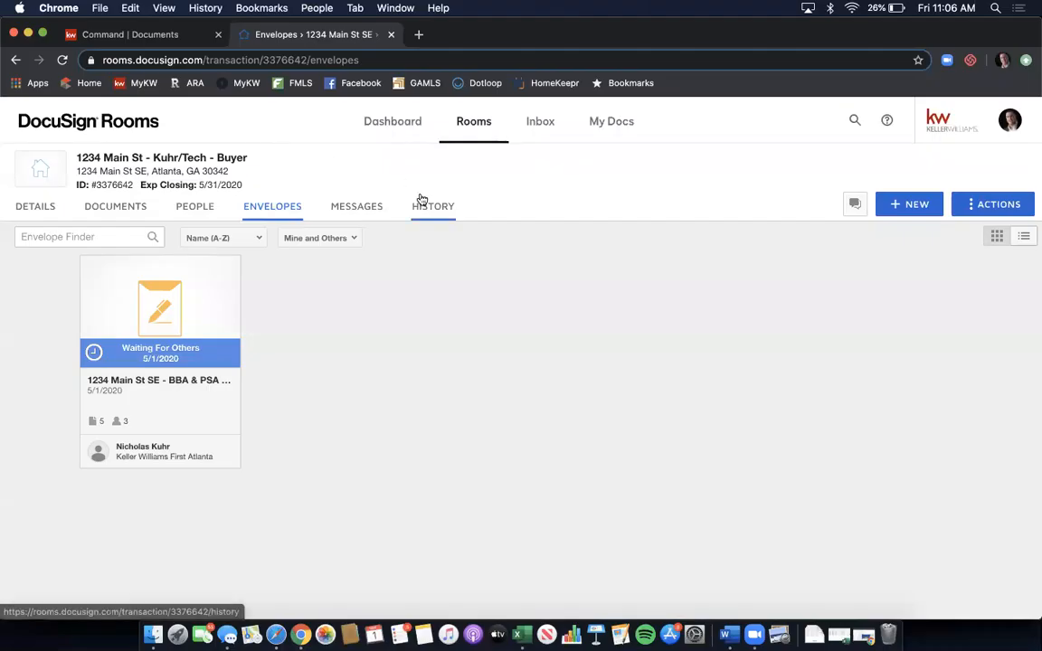
{"action": "left_click", "coordinate": [60, 63]}
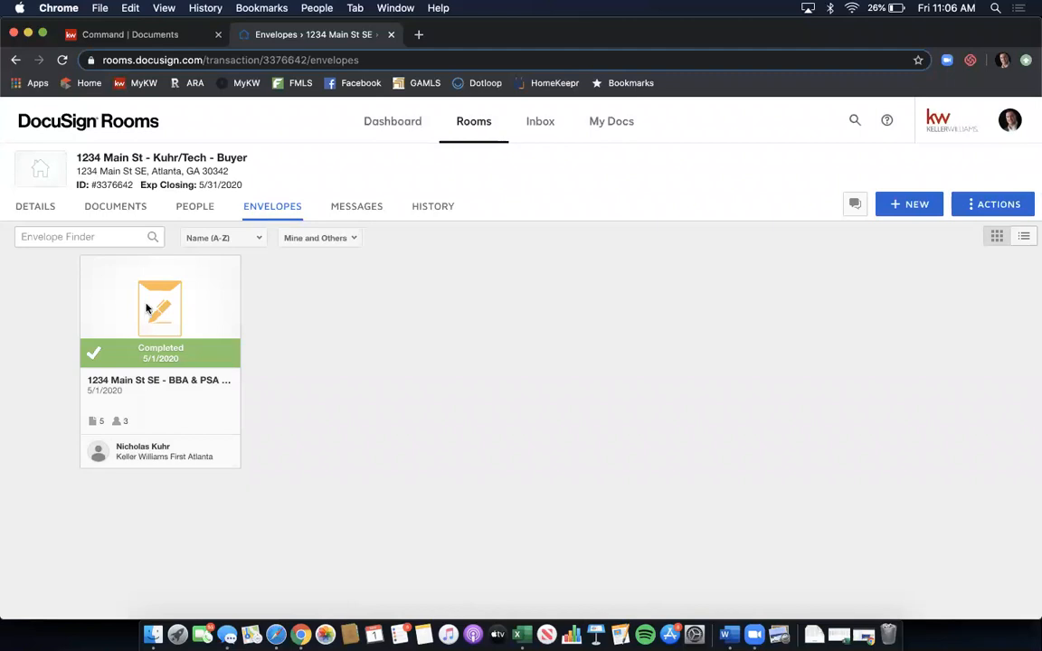
{"action": "left_click", "coordinate": [147, 309]}
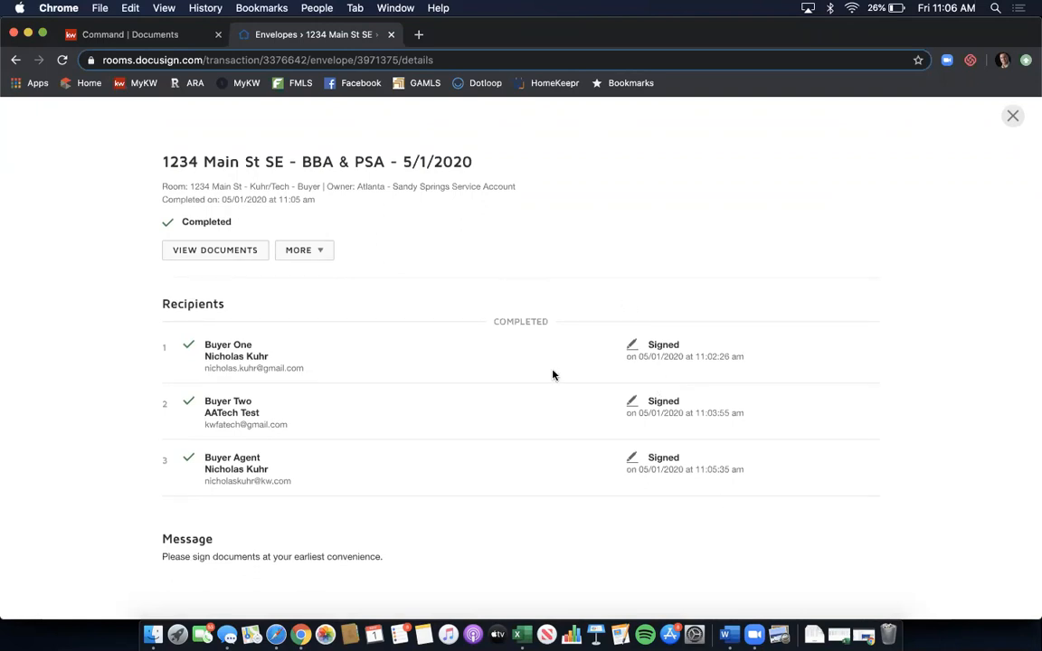
{"action": "left_click", "coordinate": [286, 253]}
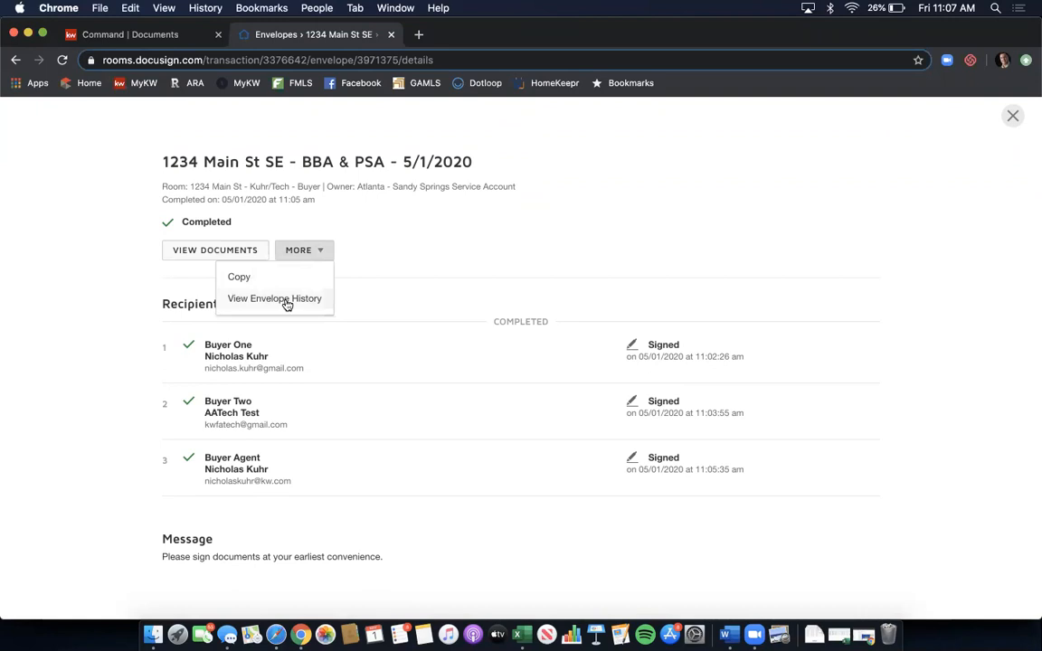
{"action": "left_click", "coordinate": [1012, 116]}
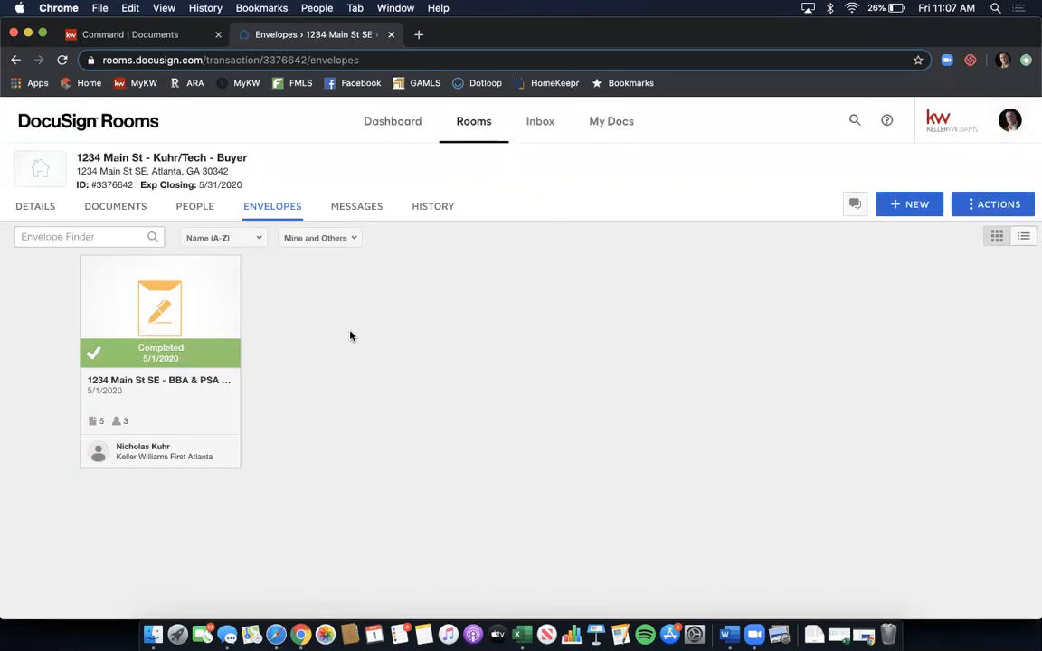
- Show the room's Documents tab and scroll down to the eight files in Room Docs
{"action": "left_click", "coordinate": [120, 212]}
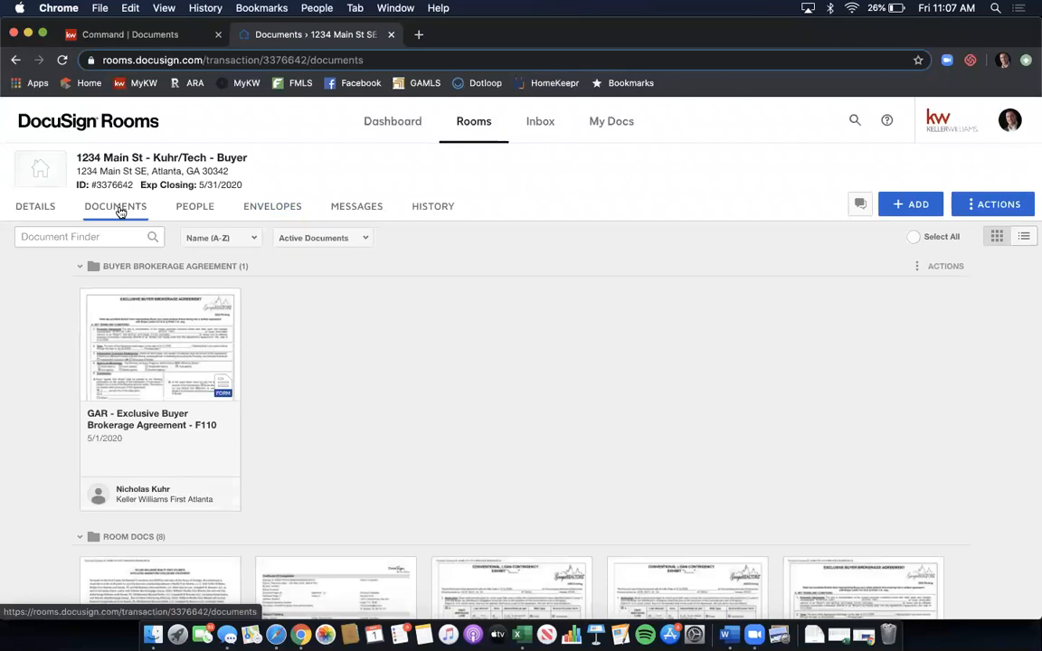
{"action": "scroll", "coordinate": [498, 265], "scroll_direction": "down", "scroll_amount": 3}
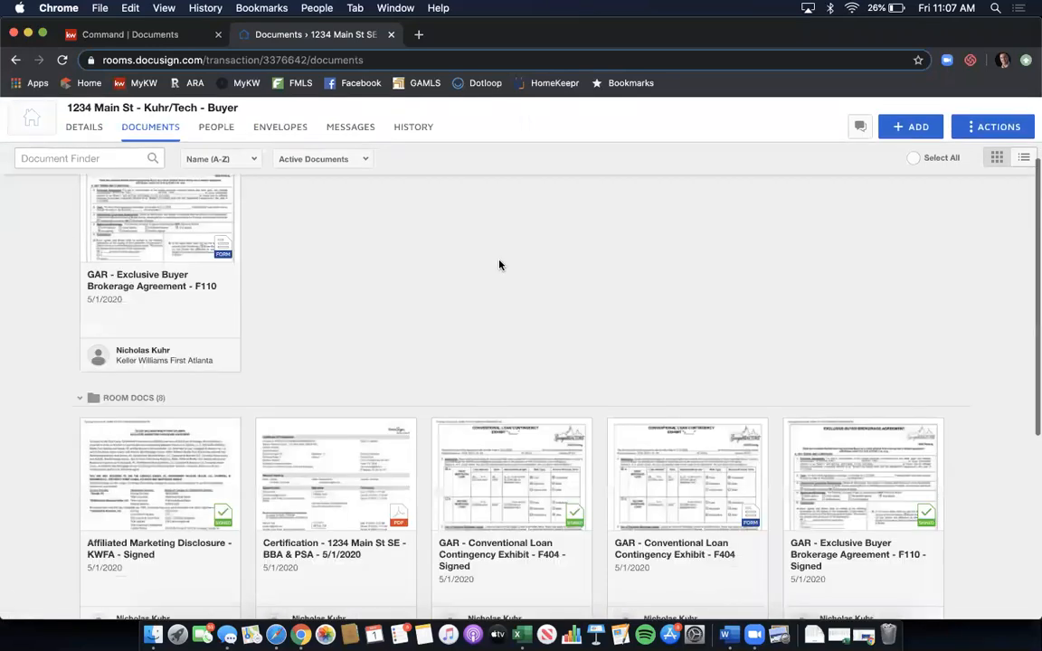
{"action": "scroll", "coordinate": [498, 265], "scroll_direction": "down", "scroll_amount": 5}
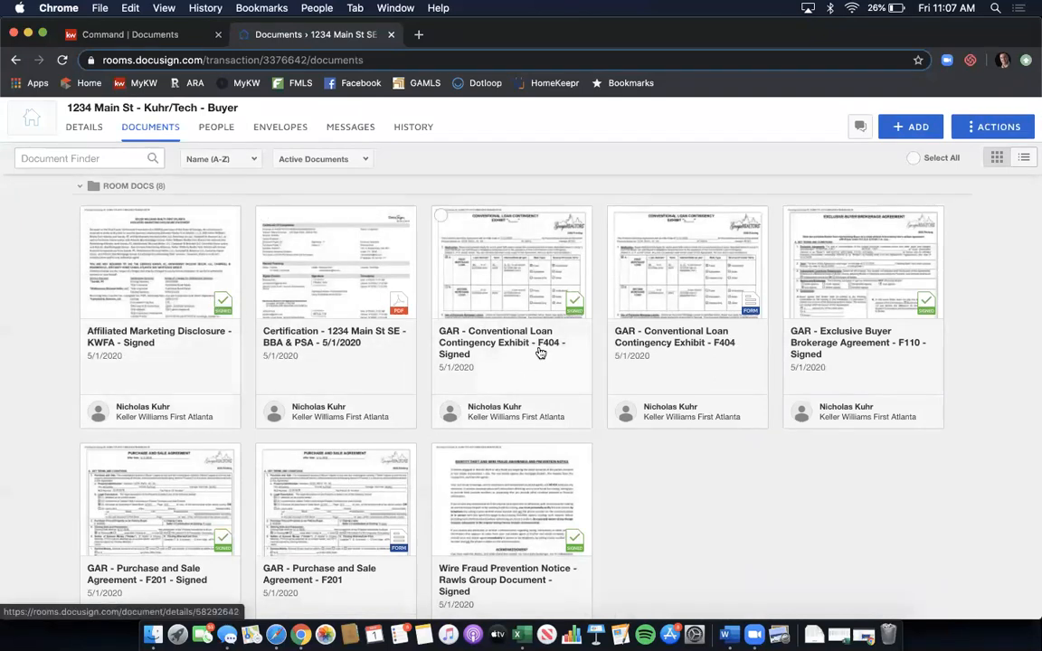
{"action": "scroll", "coordinate": [919, 308], "scroll_direction": "down", "scroll_amount": 1}
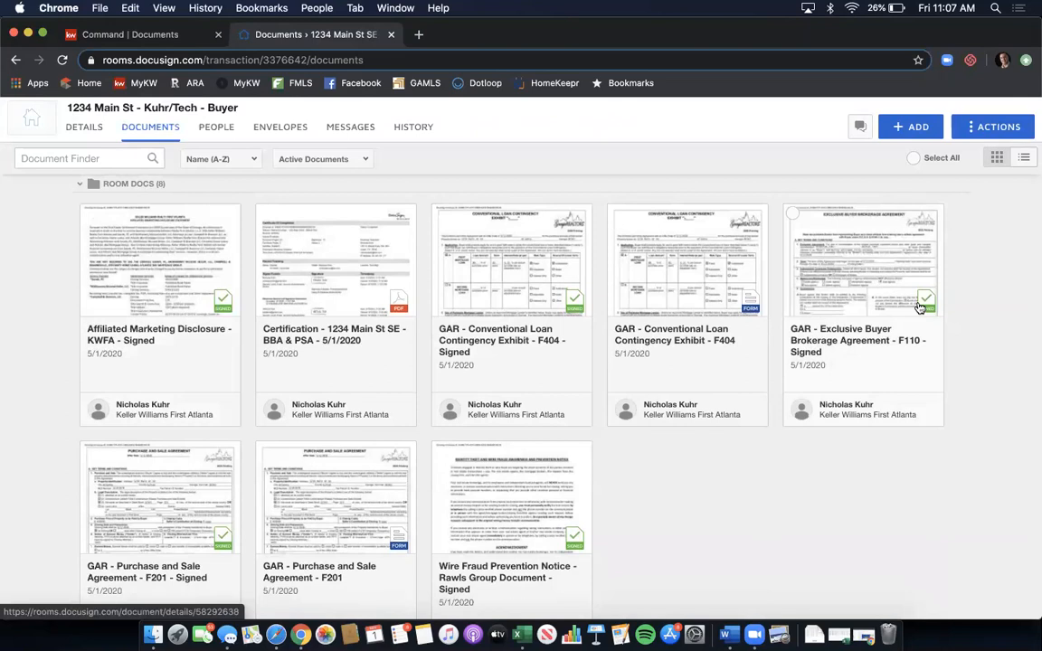
{"action": "scroll", "coordinate": [919, 307], "scroll_direction": "down", "scroll_amount": 2}
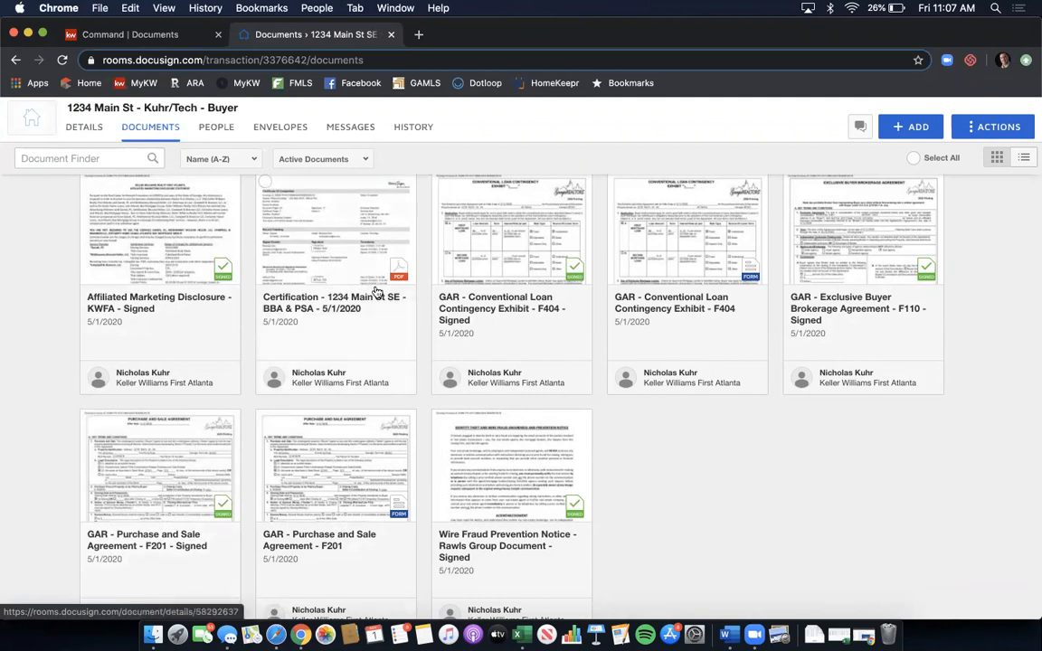
- Open the BBA & PSA Certification and scroll through its signer events and completion summary
{"action": "left_click", "coordinate": [328, 236]}
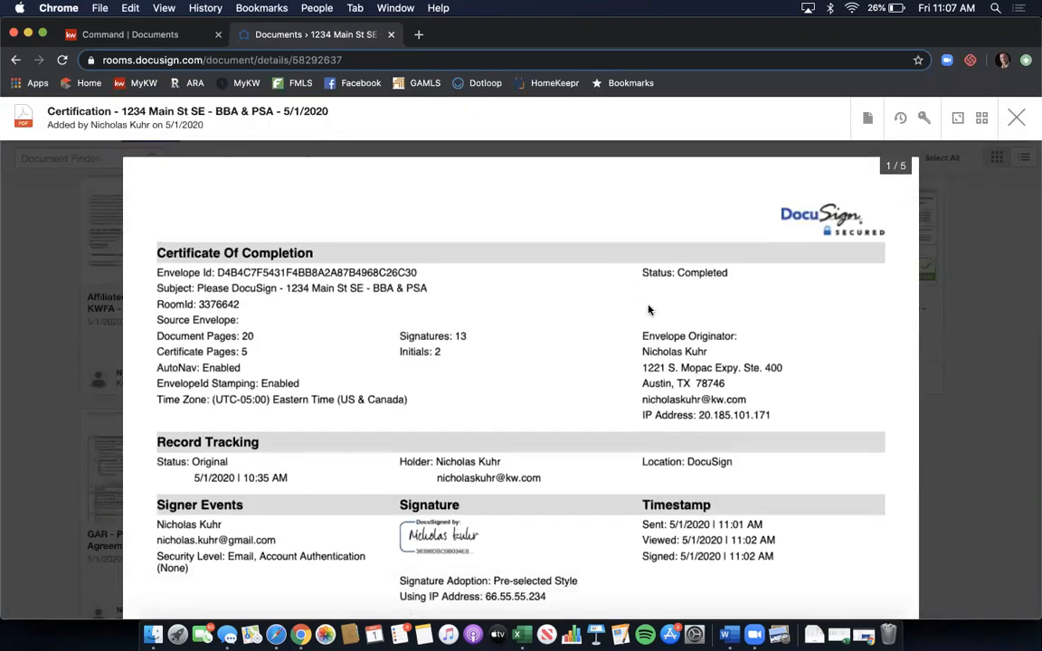
{"action": "scroll", "coordinate": [648, 311], "scroll_direction": "down", "scroll_amount": 2}
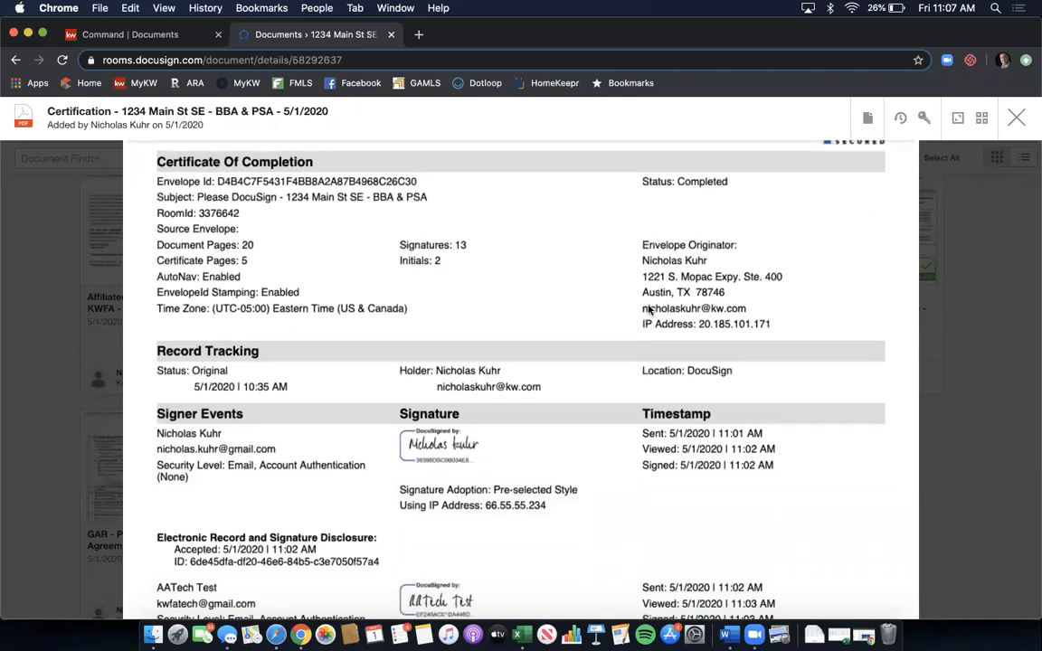
{"action": "scroll", "coordinate": [647, 310], "scroll_direction": "down", "scroll_amount": 7}
{"action": "scroll", "coordinate": [648, 310], "scroll_direction": "down", "scroll_amount": 7}
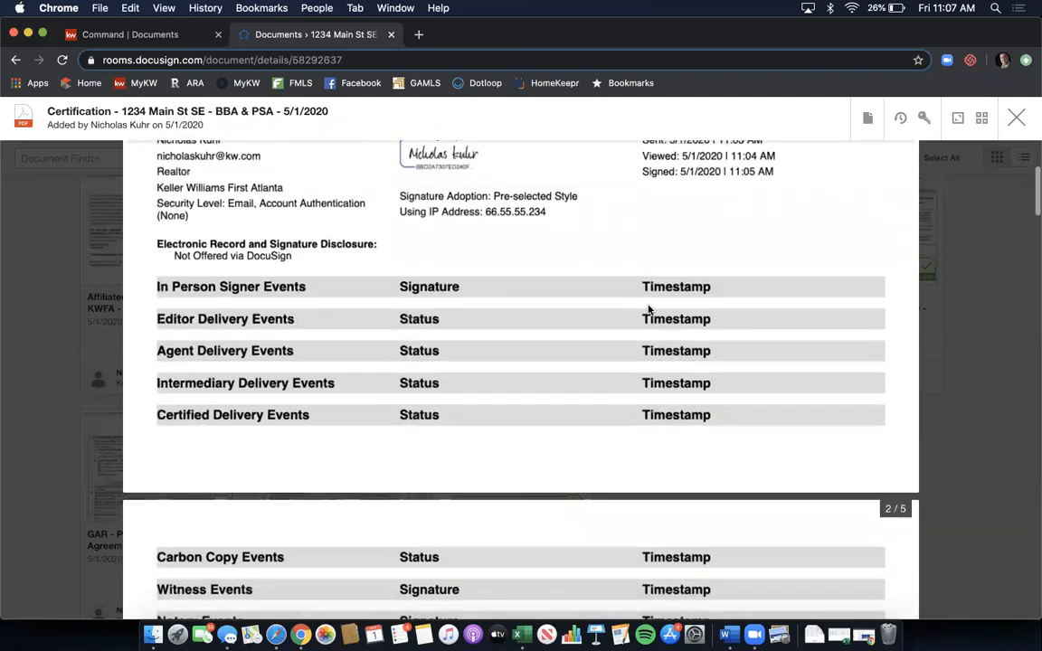
{"action": "scroll", "coordinate": [648, 310], "scroll_direction": "down", "scroll_amount": 4}
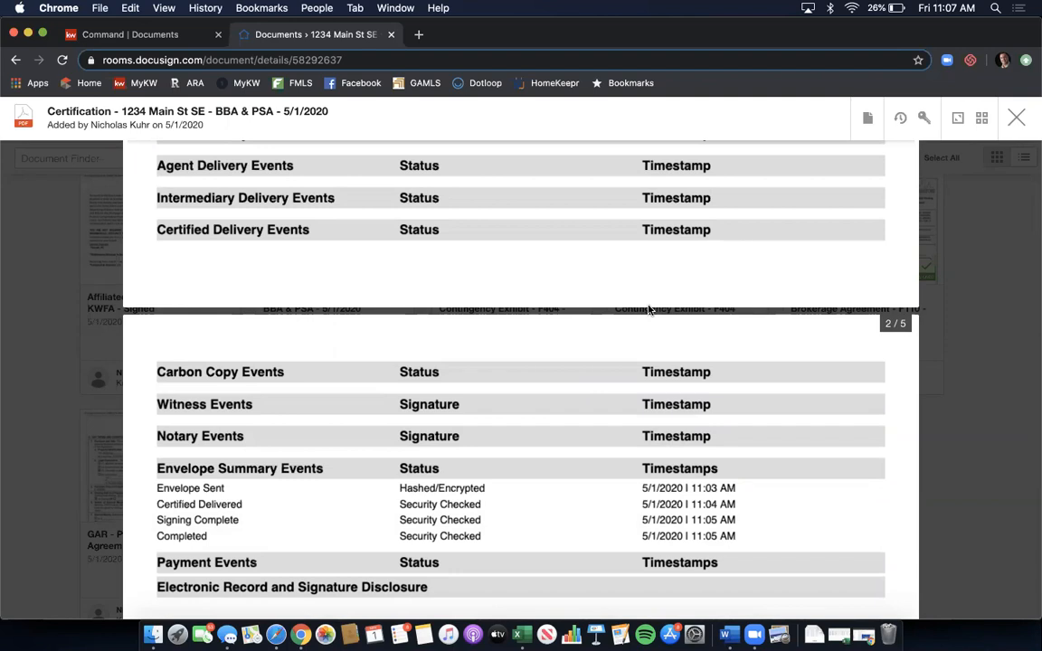
{"action": "scroll", "coordinate": [661, 265], "scroll_direction": "down", "scroll_amount": 5}
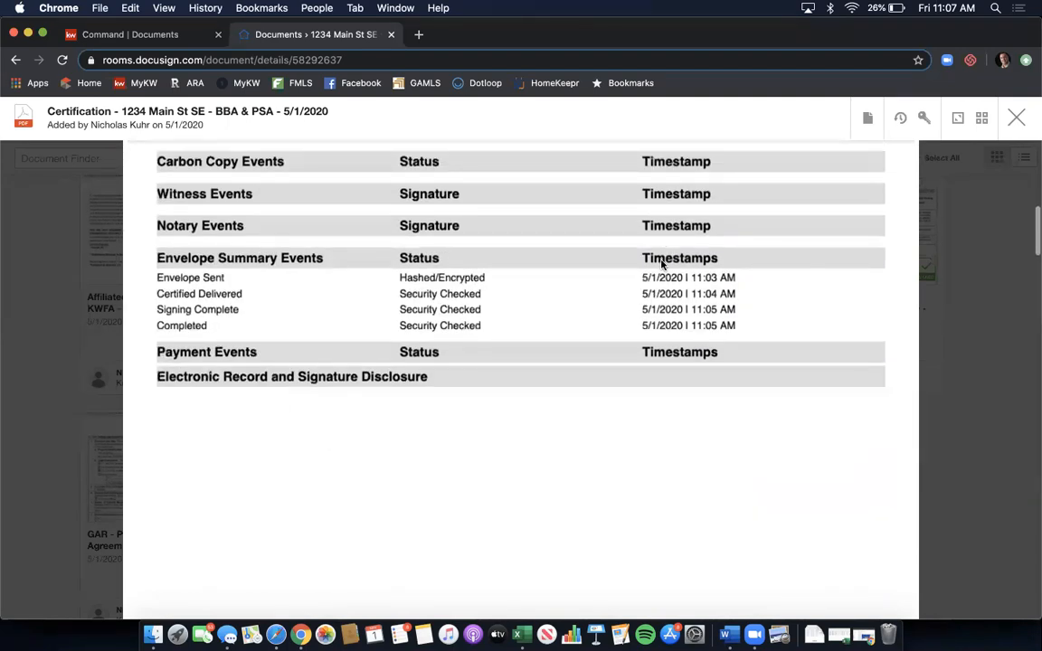
{"action": "scroll", "coordinate": [658, 341], "scroll_direction": "down", "scroll_amount": 5}
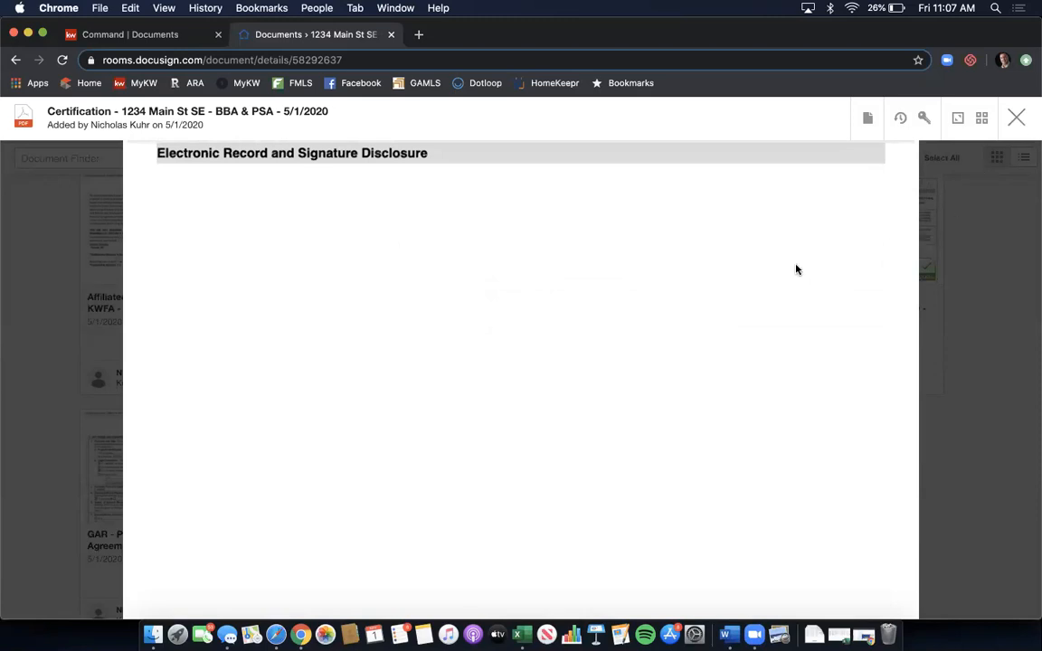
{"action": "scroll", "coordinate": [796, 269], "scroll_direction": "up", "scroll_amount": 10}
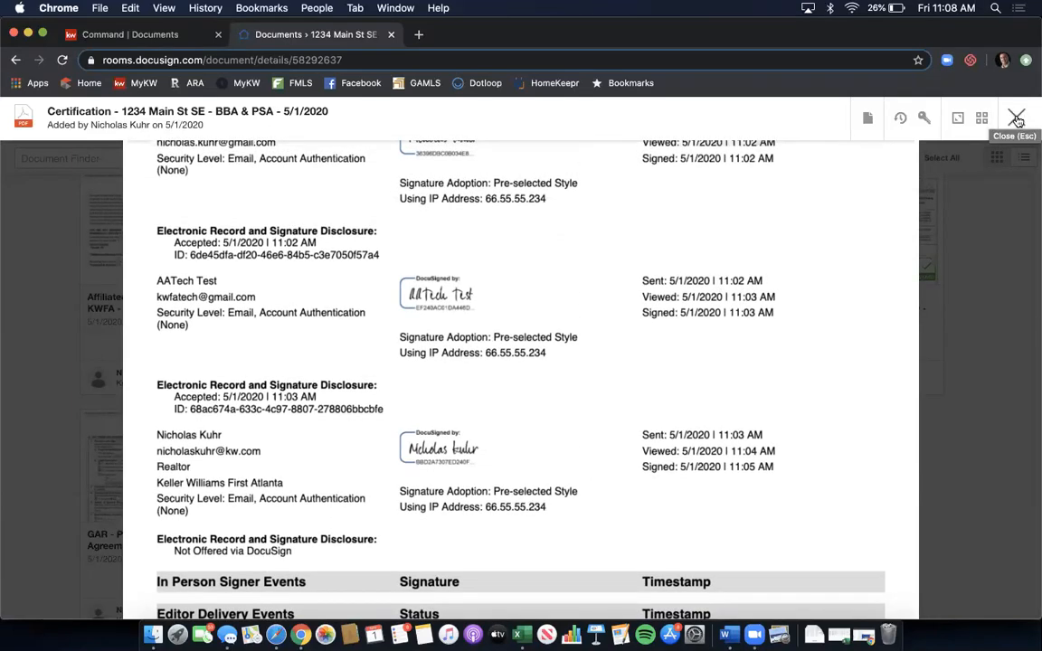
- Close the certificate viewer and return to the room's Envelopes list
{"action": "left_click", "coordinate": [1017, 120]}
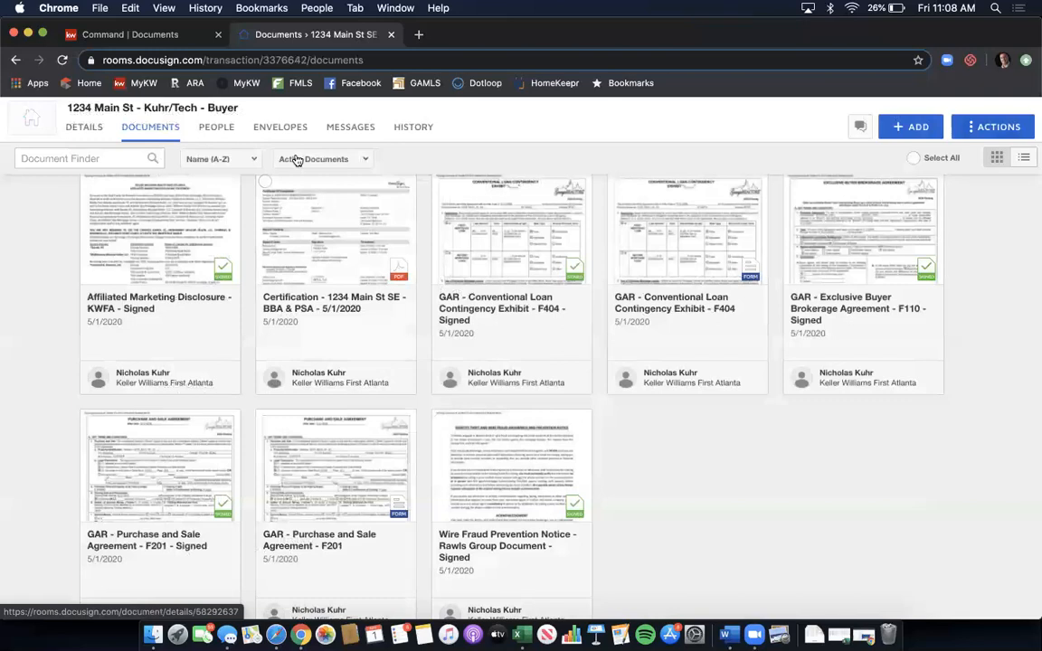
{"action": "left_click", "coordinate": [276, 129]}
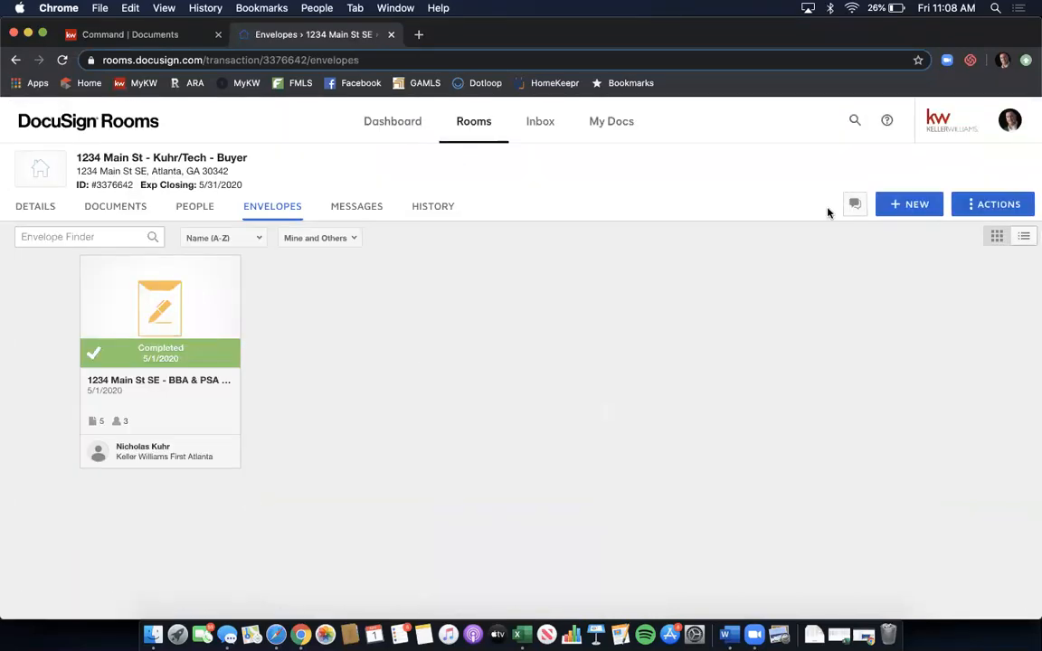
- Start a new envelope and rename it 'Please DocuSign - Binding'
{"action": "left_click", "coordinate": [912, 206]}
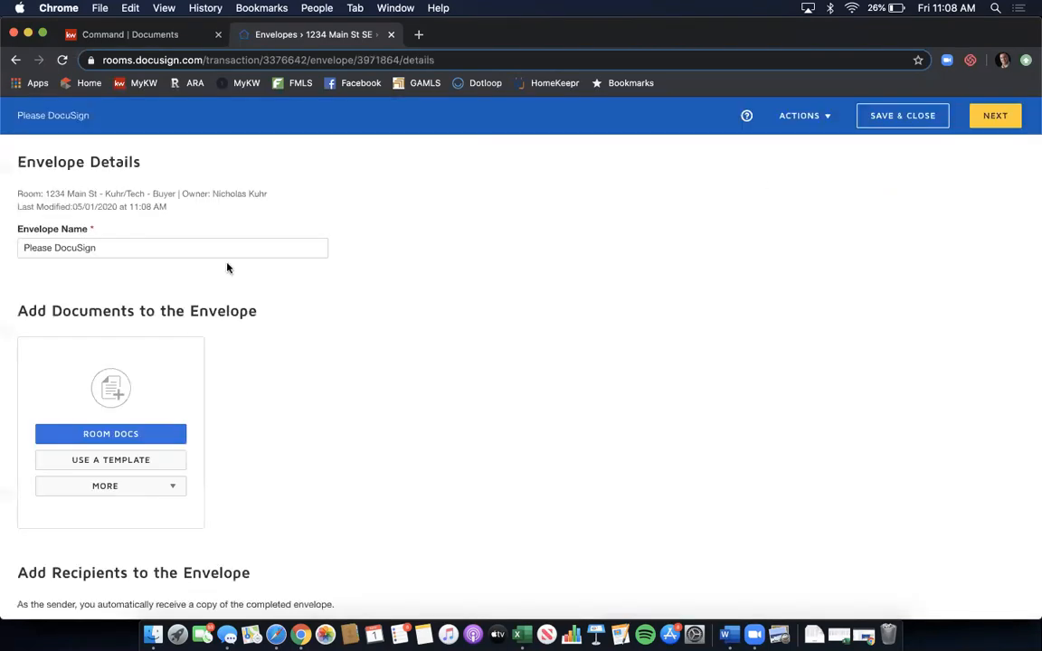
{"action": "left_click", "coordinate": [221, 248]}
{"action": "type", "text": "- B"}
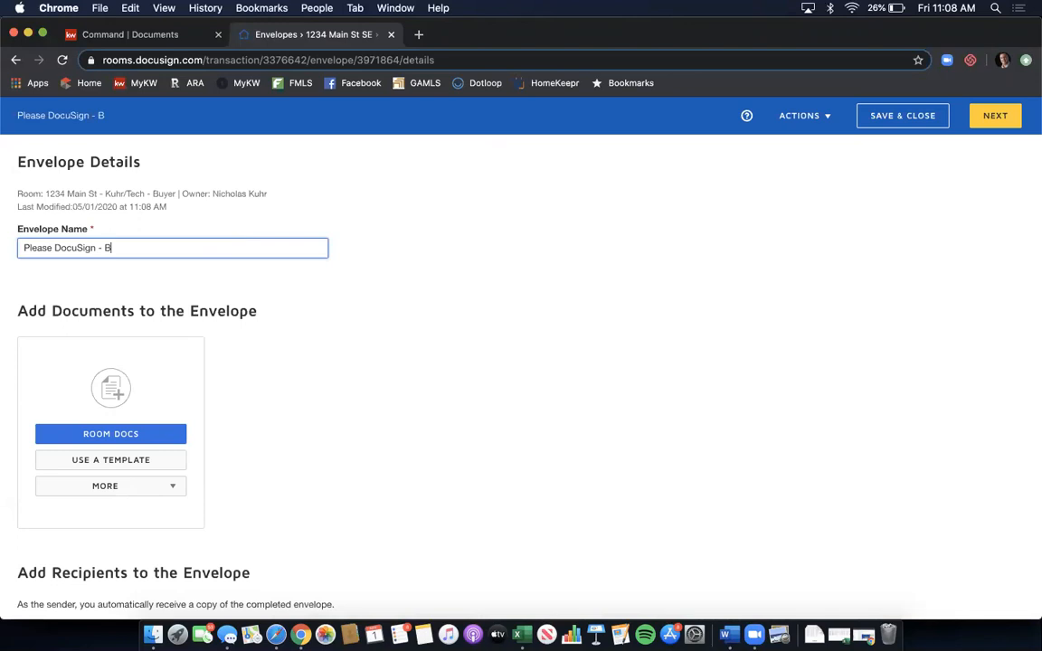
{"action": "type", "text": "inding"}
{"action": "scroll", "coordinate": [253, 352], "scroll_direction": "down", "scroll_amount": 1}
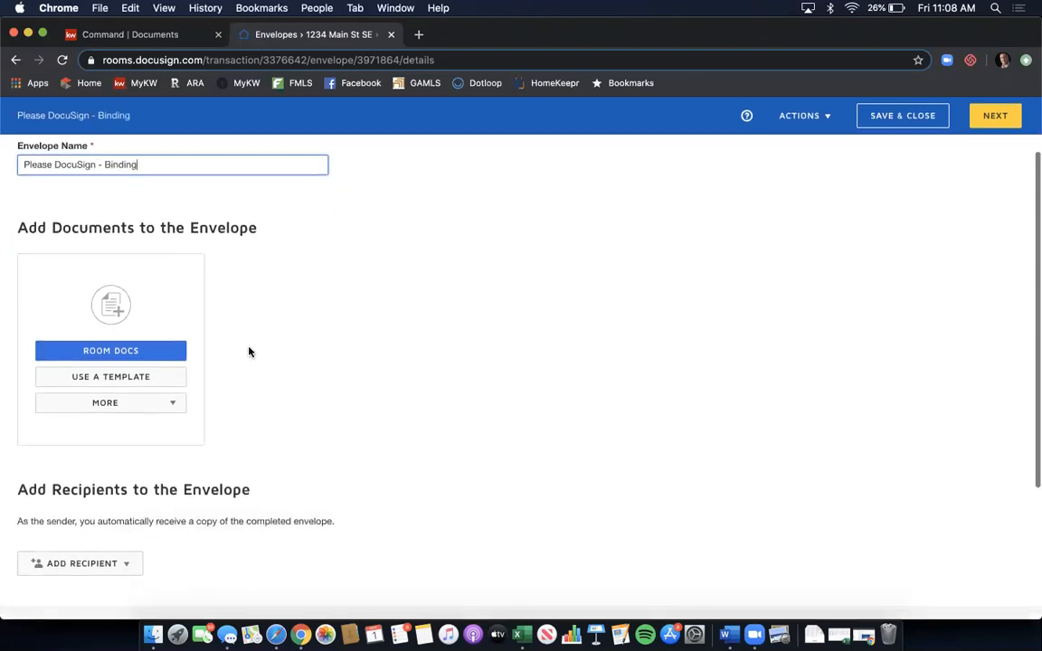
- Add the signed Wire Fraud Prevention Notice - Rawls Group Document from Room Docs
{"action": "left_click", "coordinate": [119, 350]}
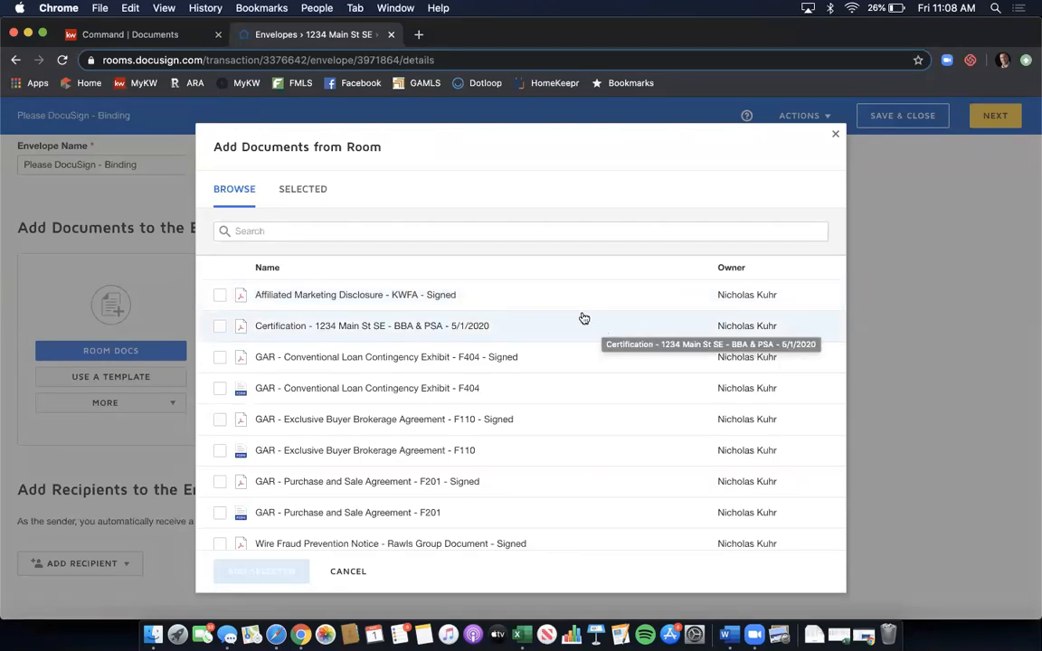
{"action": "scroll", "coordinate": [584, 319], "scroll_direction": "down", "scroll_amount": 1}
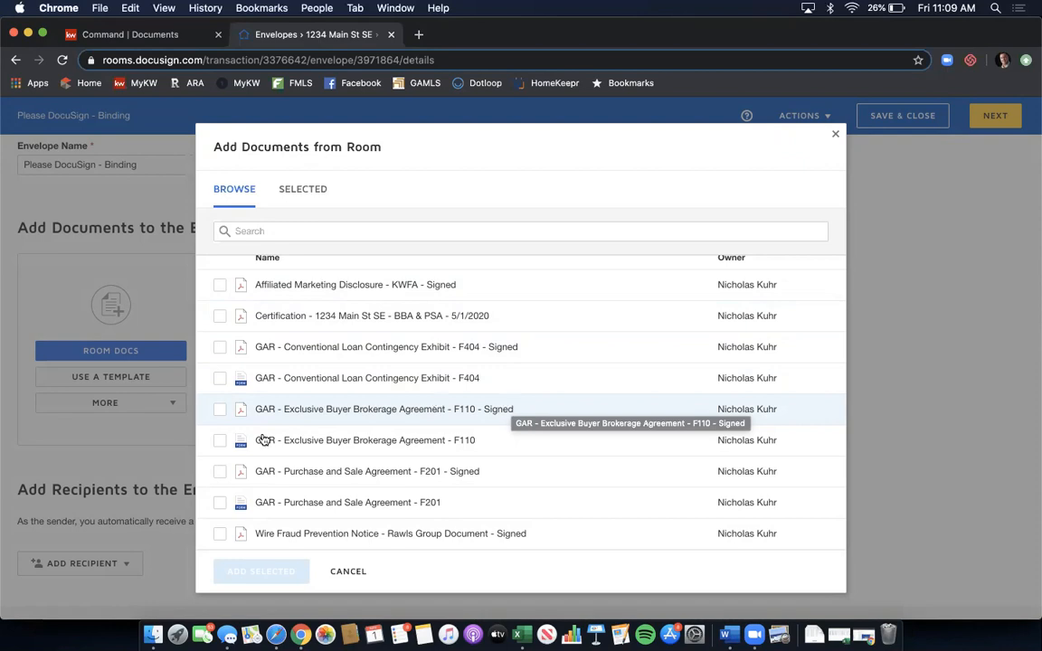
{"action": "left_click", "coordinate": [220, 534]}
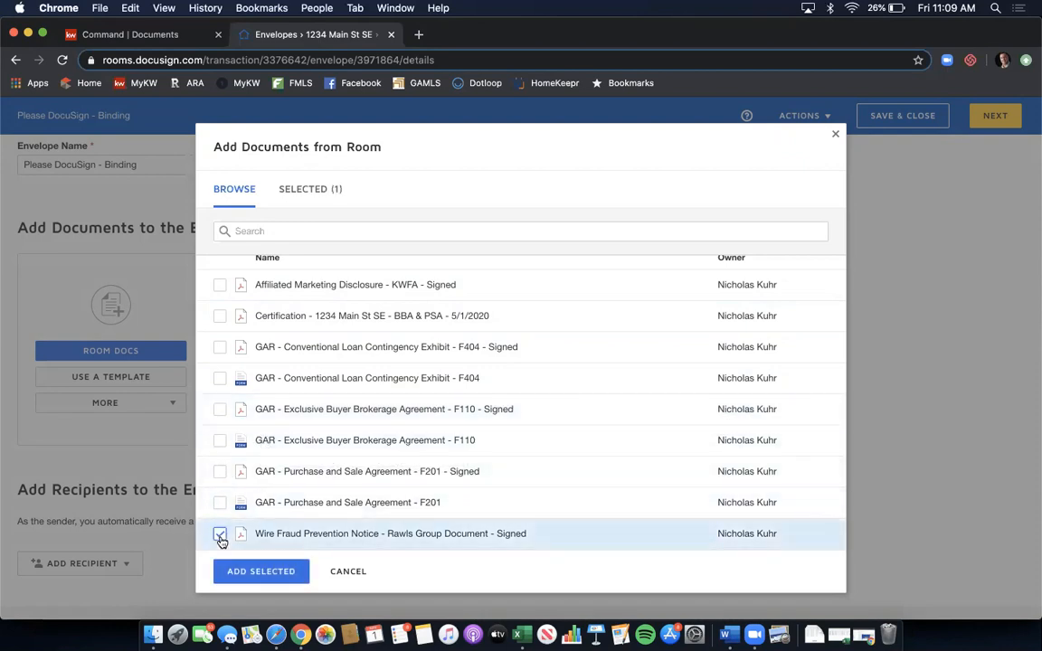
{"action": "left_click", "coordinate": [246, 572]}
{"action": "scroll", "coordinate": [354, 467], "scroll_direction": "down", "scroll_amount": 5}
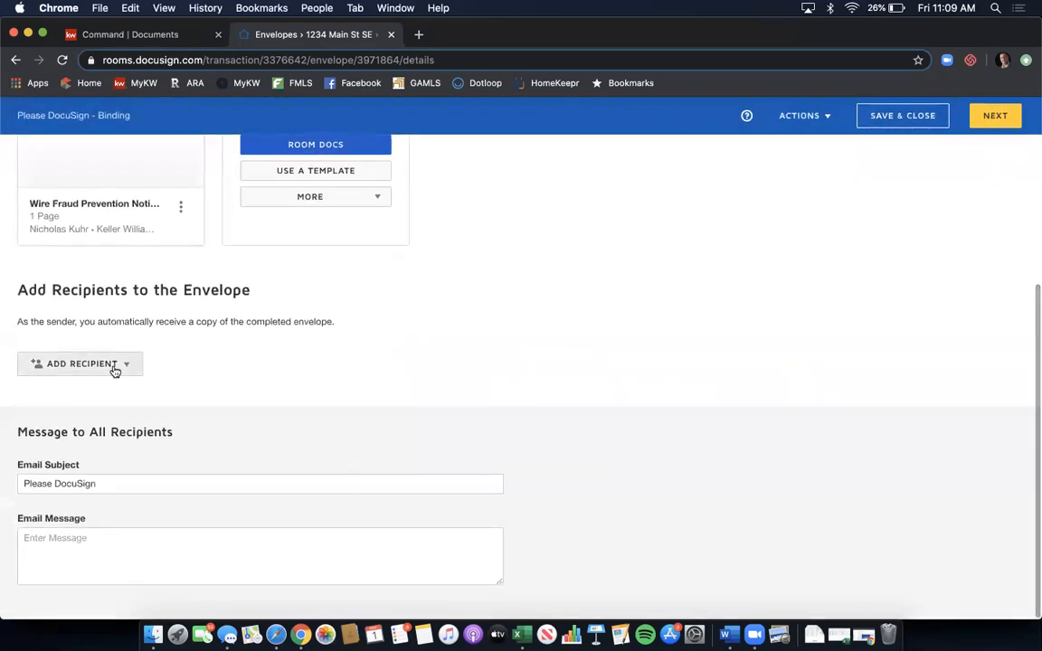
- Add the room's Agent Owner contact as the envelope's signing recipient
{"action": "left_click", "coordinate": [114, 365]}
{"action": "left_click", "coordinate": [106, 393]}
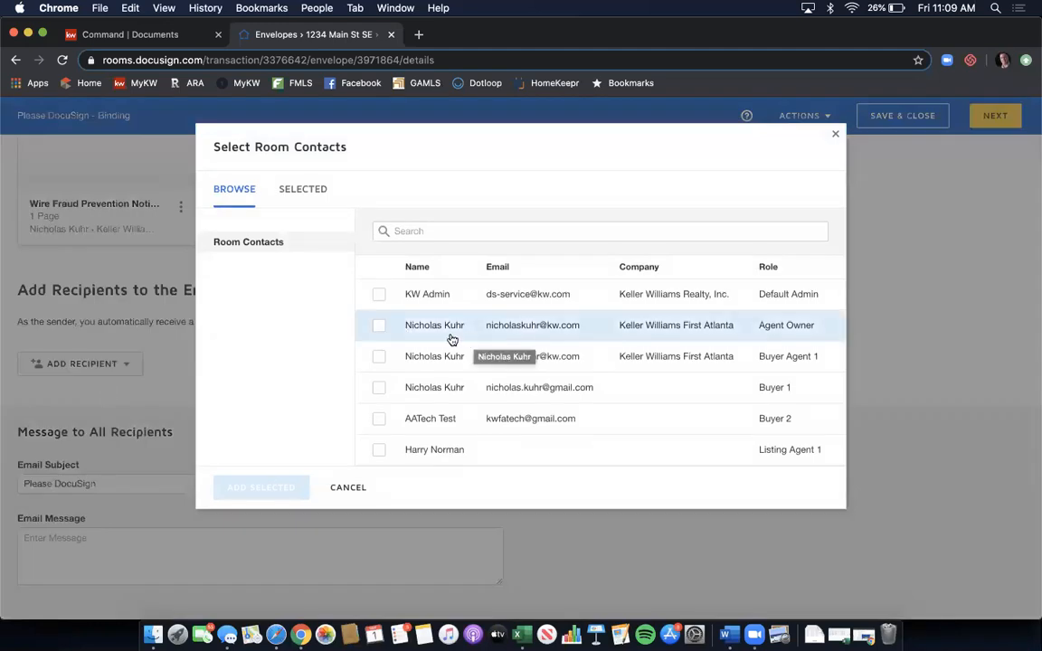
{"action": "left_click", "coordinate": [376, 331]}
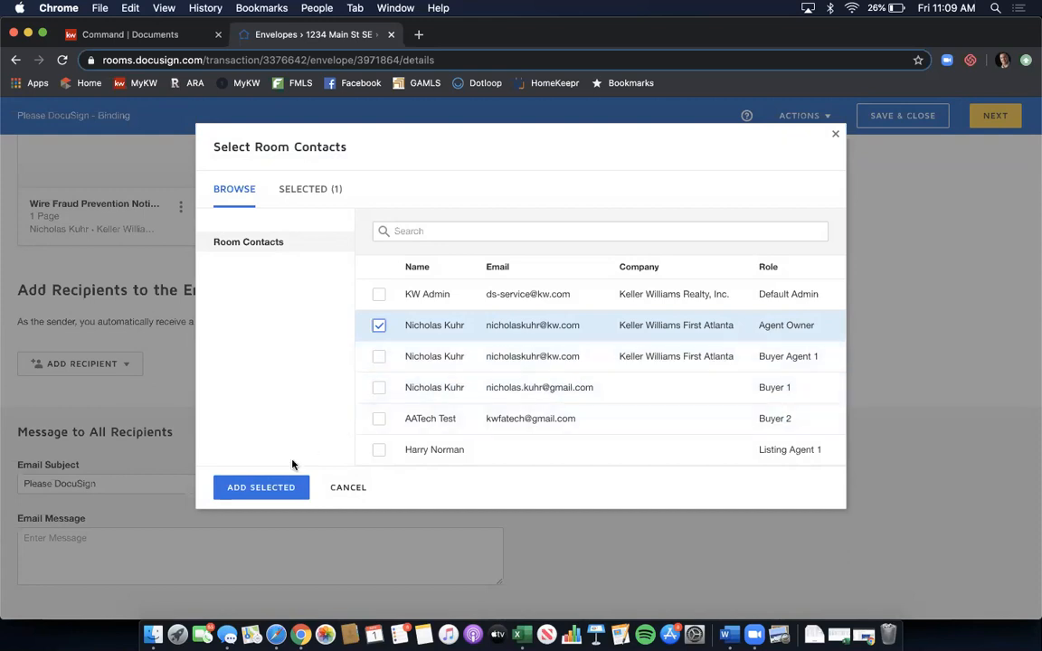
{"action": "left_click", "coordinate": [261, 488]}
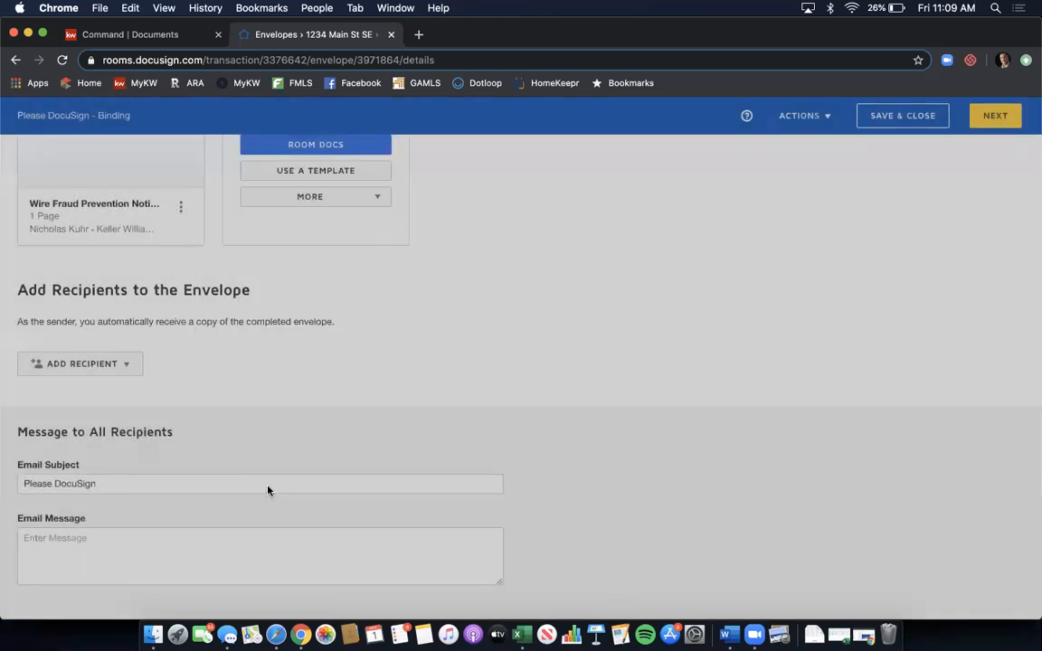
{"action": "scroll", "coordinate": [347, 392], "scroll_direction": "down", "scroll_amount": 2}
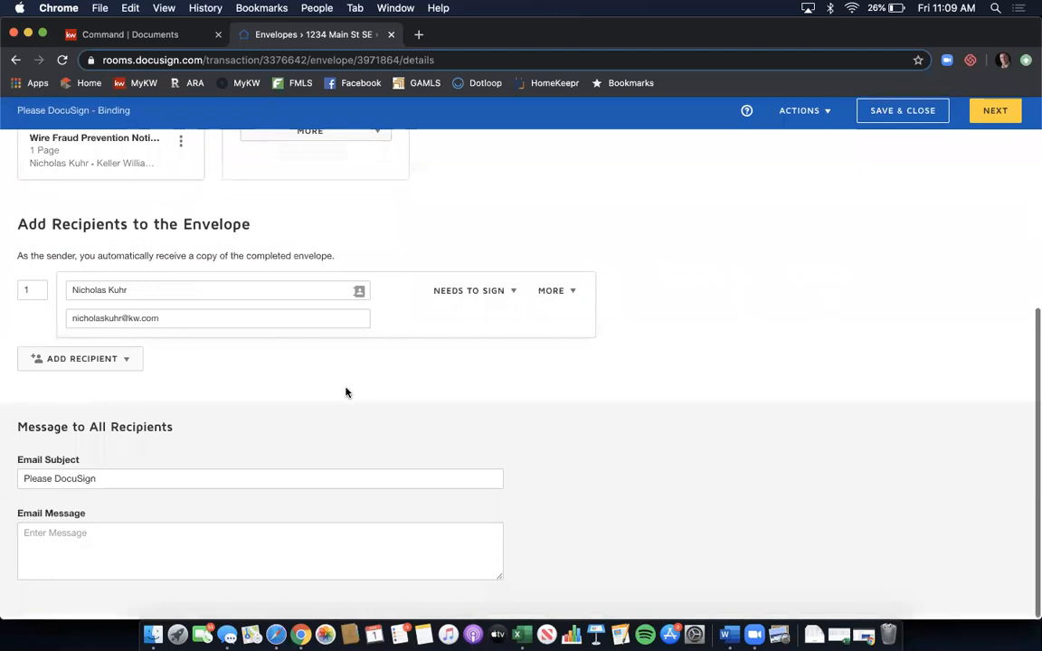
- Place Date Signed and Full Name fields below the notice's footer for the recipient
{"action": "left_click", "coordinate": [995, 115]}
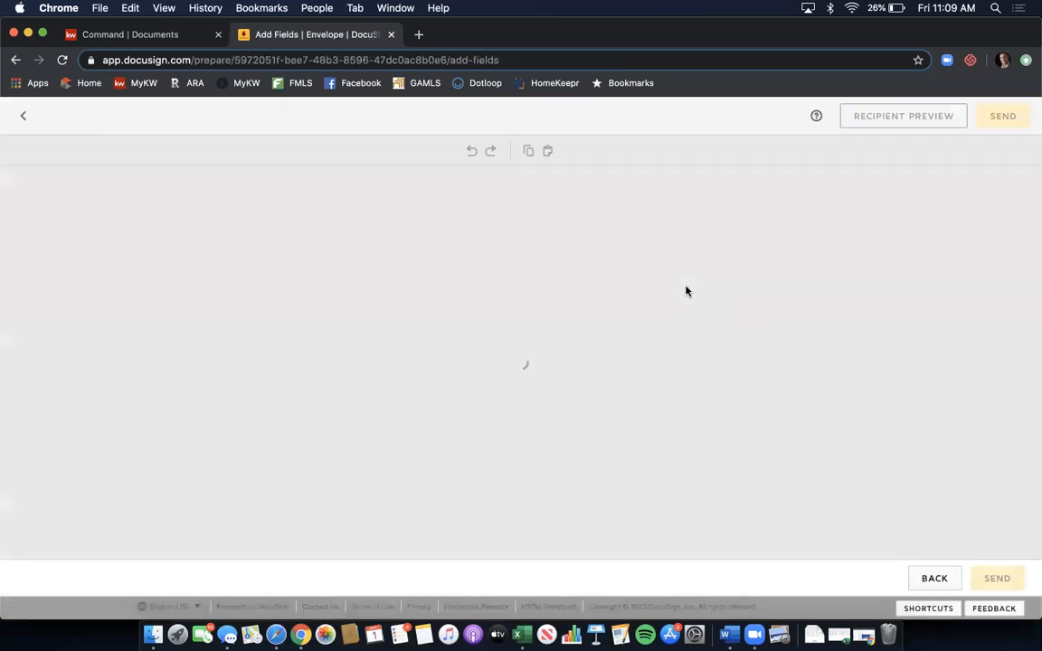
{"action": "scroll", "coordinate": [526, 263], "scroll_direction": "down", "scroll_amount": 10}
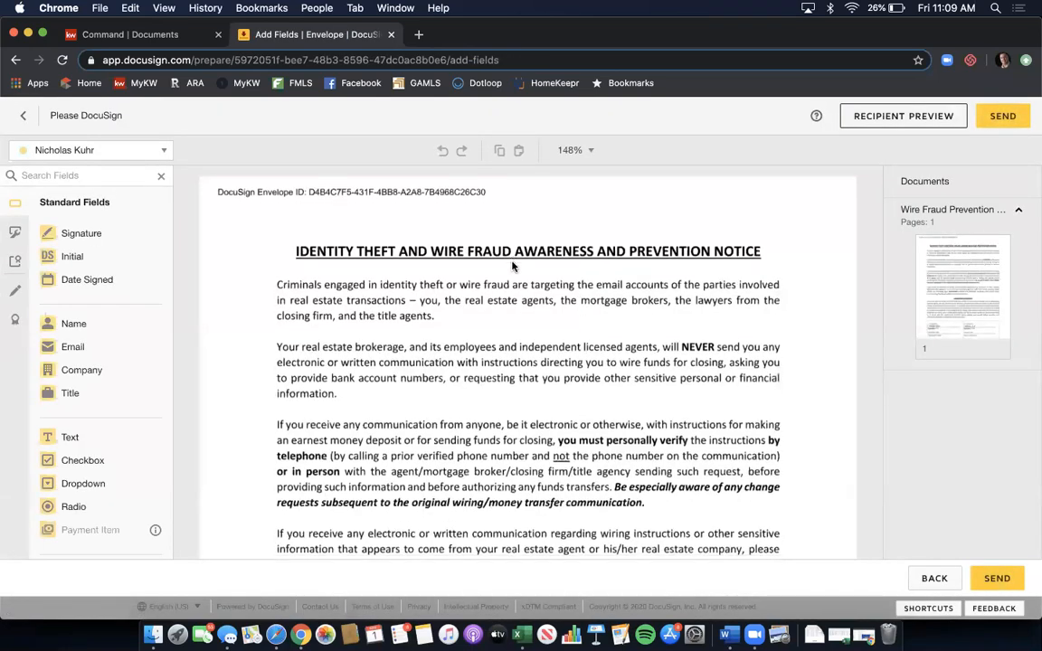
{"action": "scroll", "coordinate": [512, 265], "scroll_direction": "down", "scroll_amount": 3}
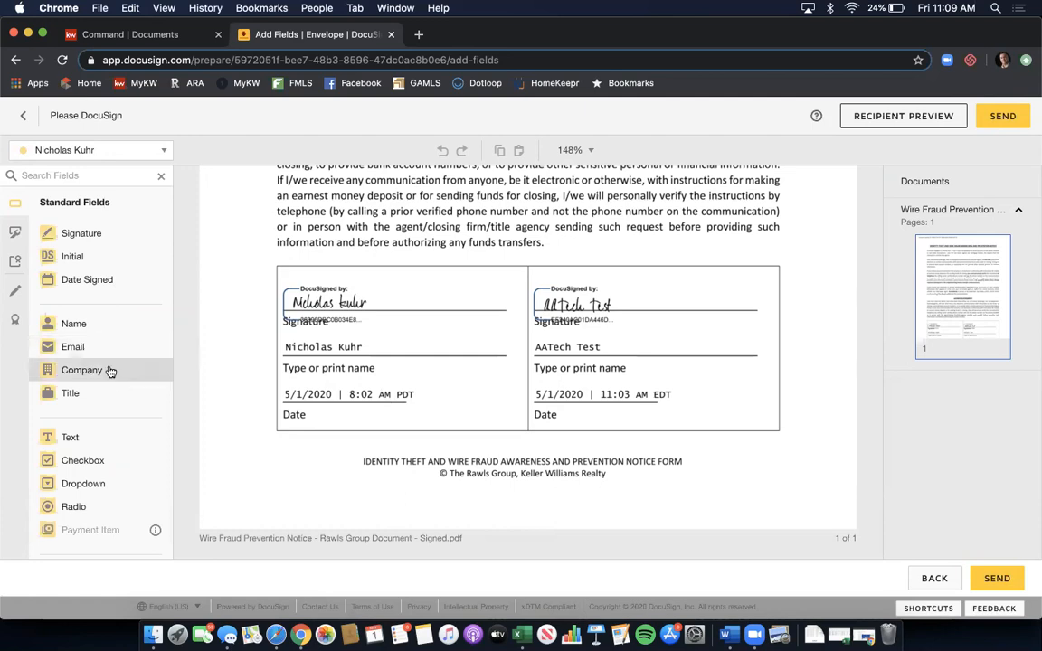
{"action": "left_click", "coordinate": [163, 159]}
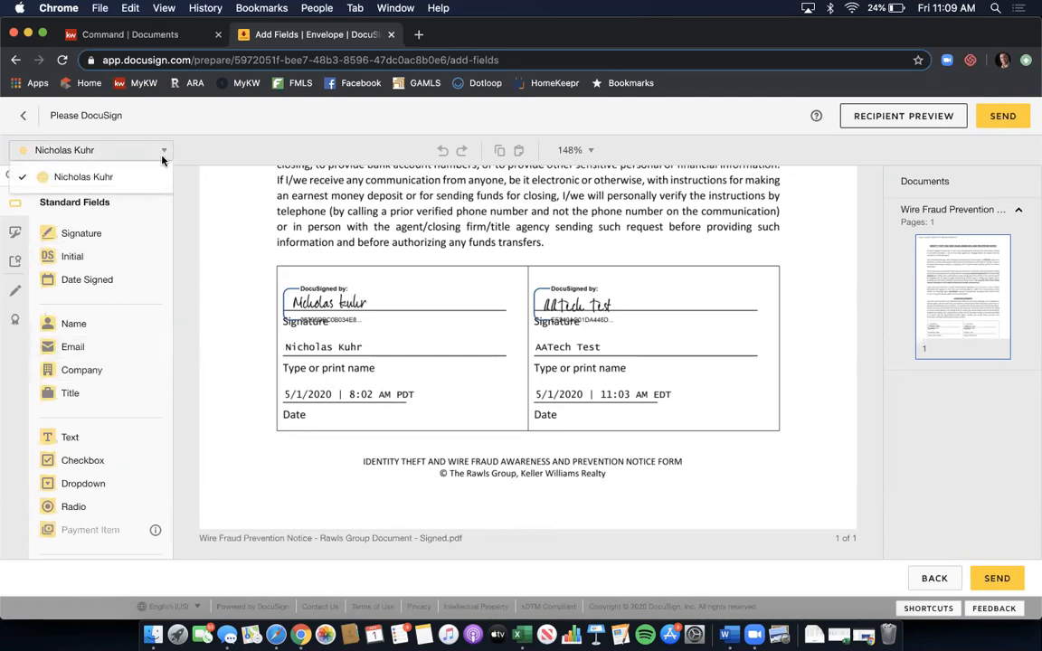
{"action": "left_click", "coordinate": [141, 175]}
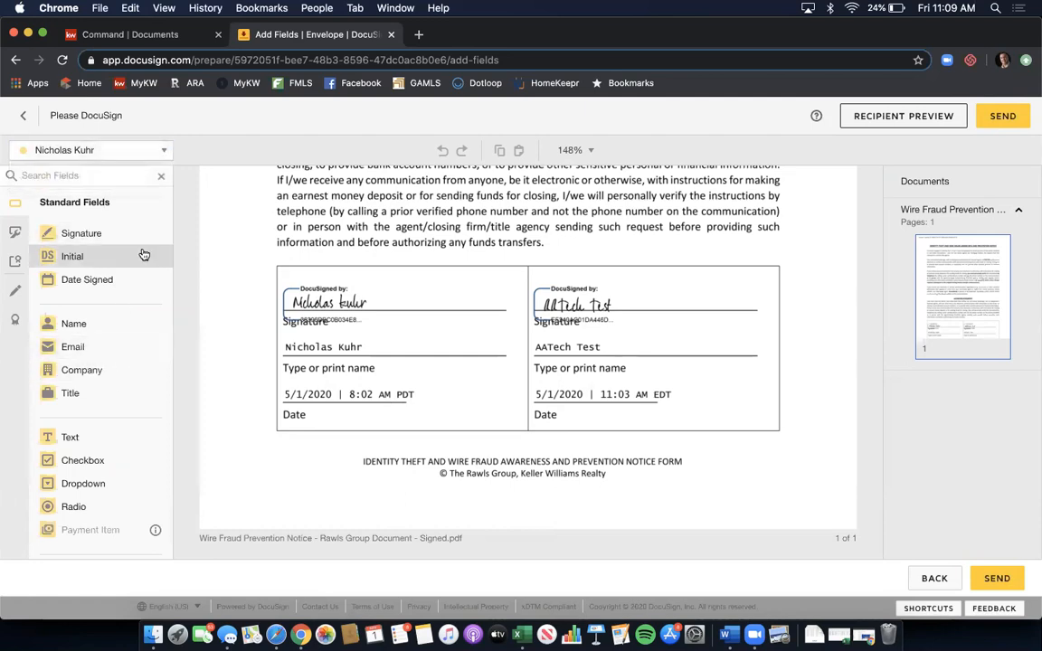
{"action": "left_click_drag", "start_coordinate": [119, 281], "coordinate": [690, 496]}
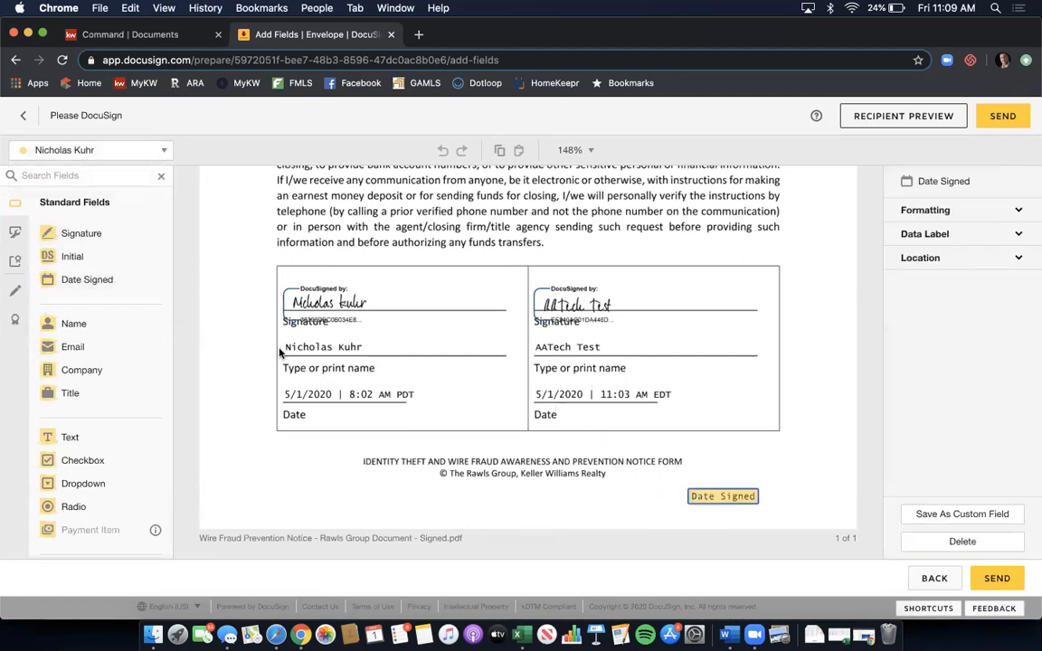
{"action": "left_click_drag", "start_coordinate": [110, 331], "coordinate": [534, 499]}
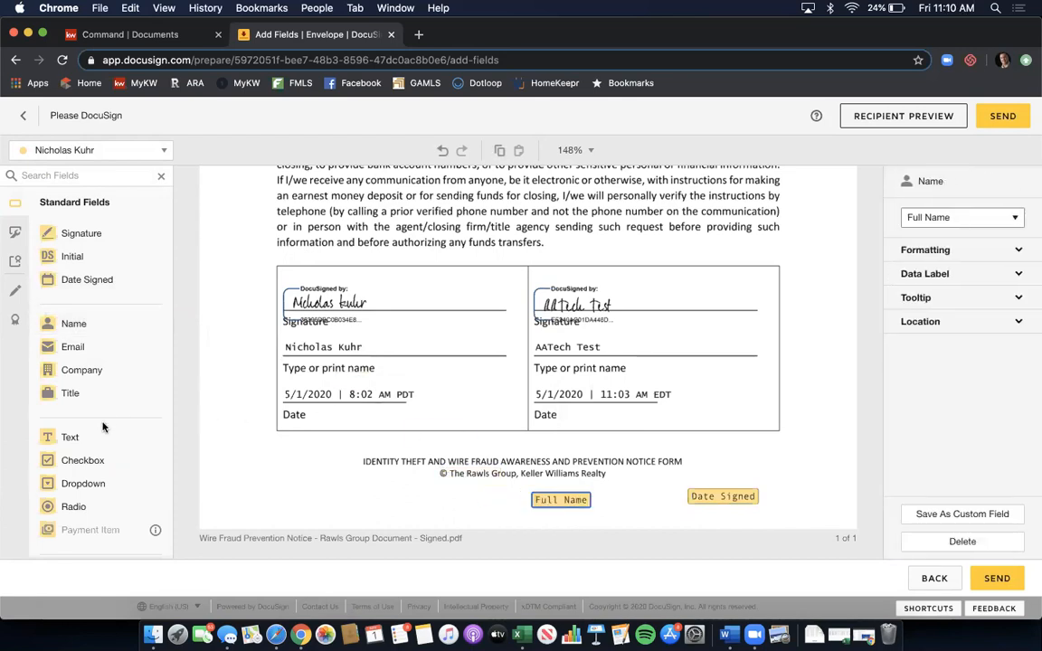
- Add two text fields at the lower left reading '11' and 'a', narrowing the second
{"action": "left_click_drag", "start_coordinate": [98, 436], "coordinate": [297, 487]}
{"action": "left_click", "coordinate": [279, 497]}
{"action": "type", "text": "11"}
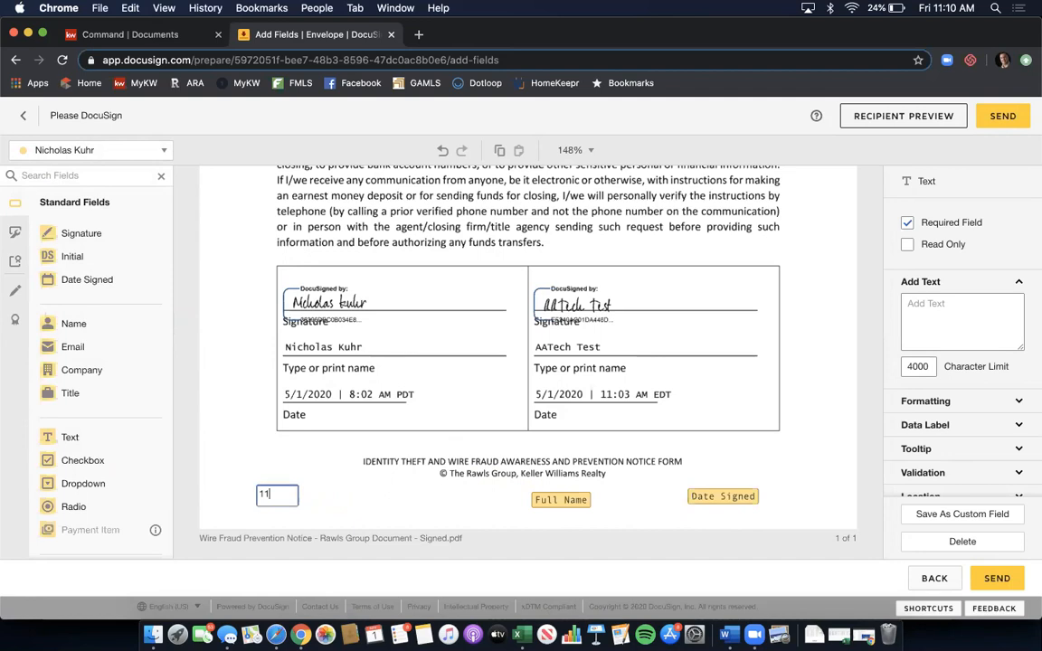
{"action": "left_click", "coordinate": [336, 486]}
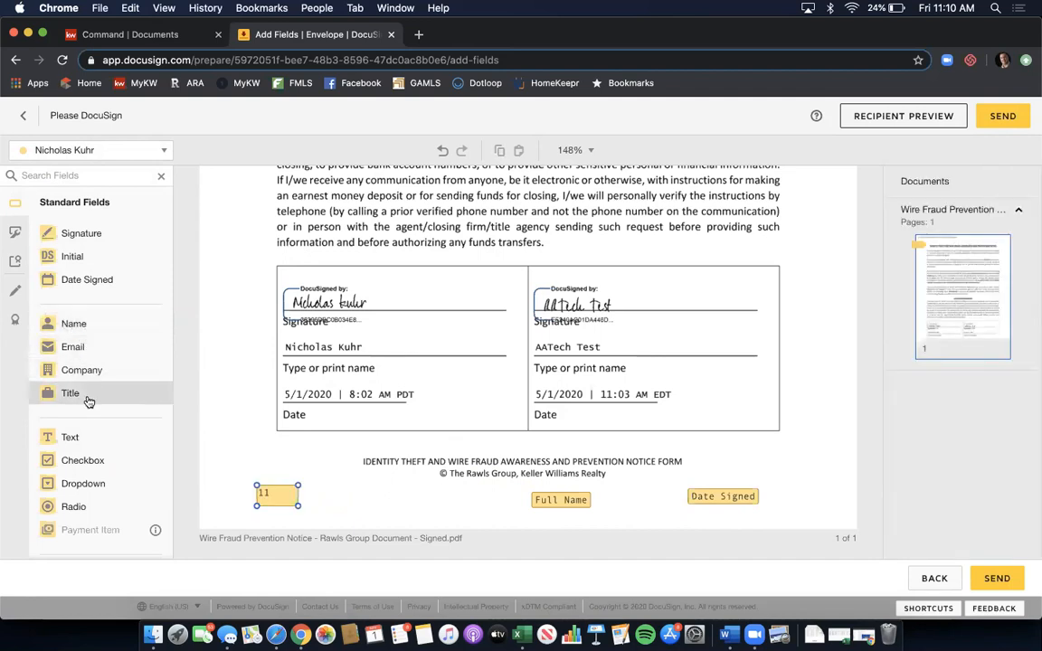
{"action": "left_click_drag", "start_coordinate": [89, 437], "coordinate": [340, 491]}
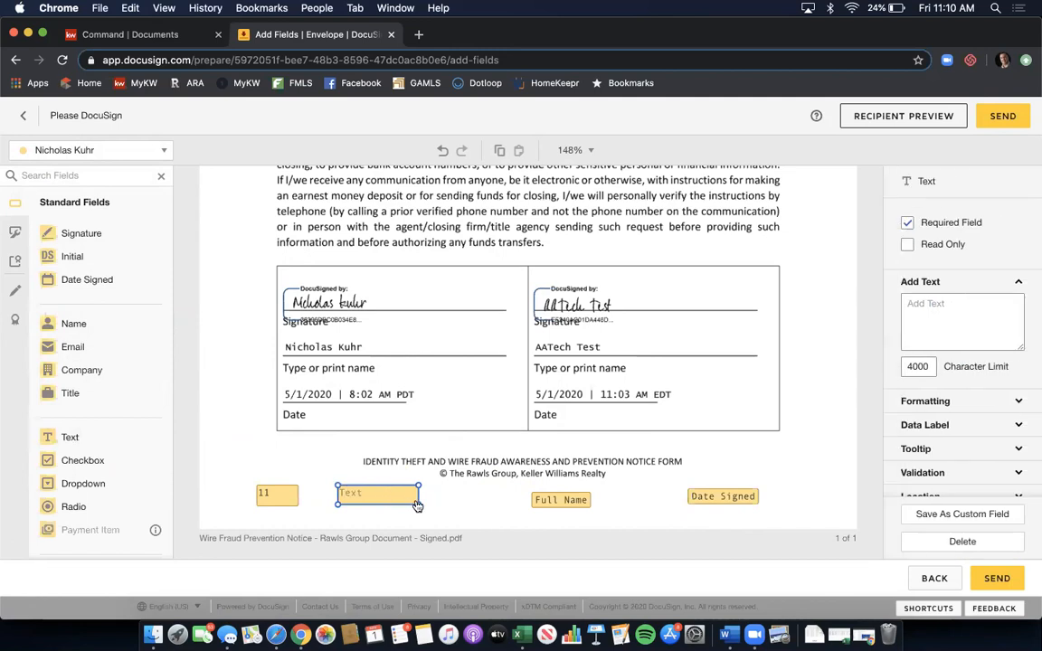
{"action": "left_click_drag", "start_coordinate": [410, 503], "coordinate": [380, 503]}
{"action": "double_click", "coordinate": [365, 499]}
{"action": "type", "text": "a"}
{"action": "left_click", "coordinate": [411, 467]}
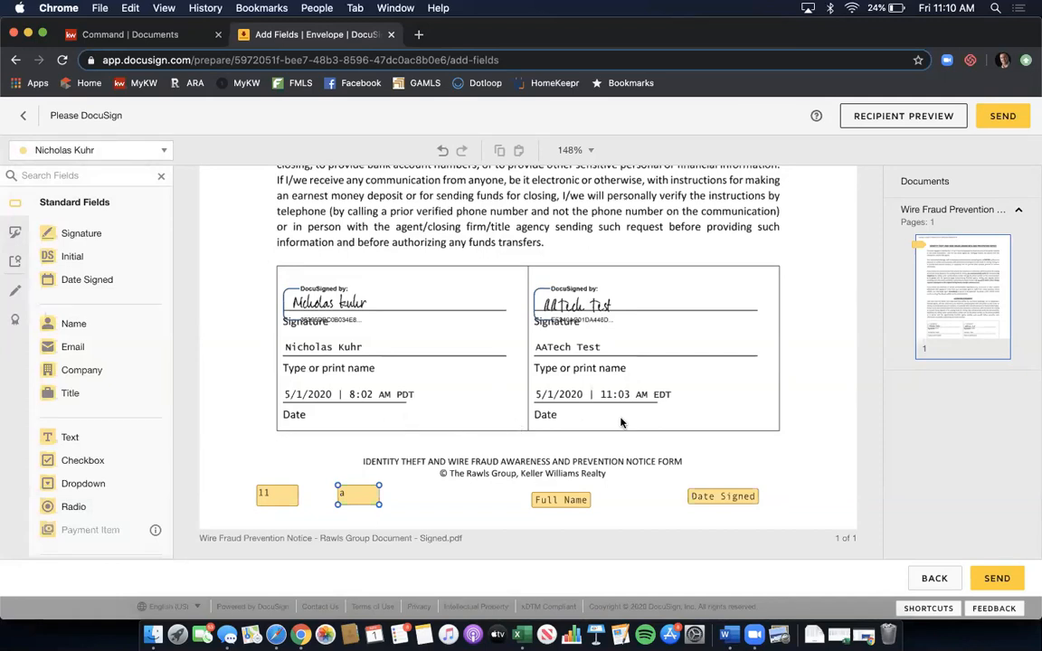
- Send the Binding envelope, then sign and finish it from Needs My Signature
{"action": "left_click", "coordinate": [998, 118]}
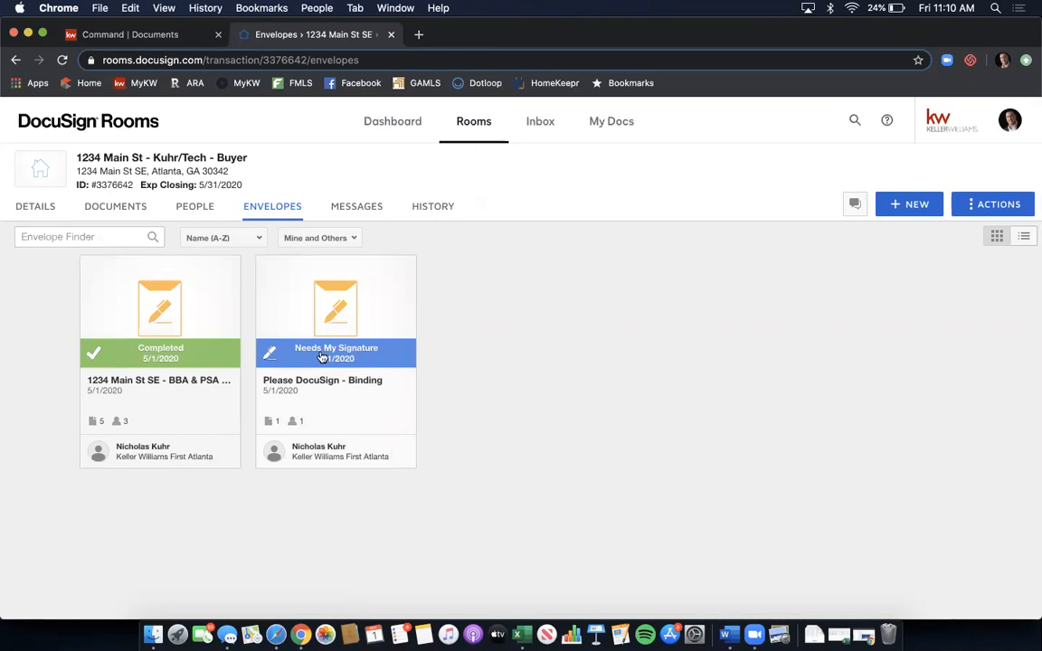
{"action": "left_click", "coordinate": [325, 353]}
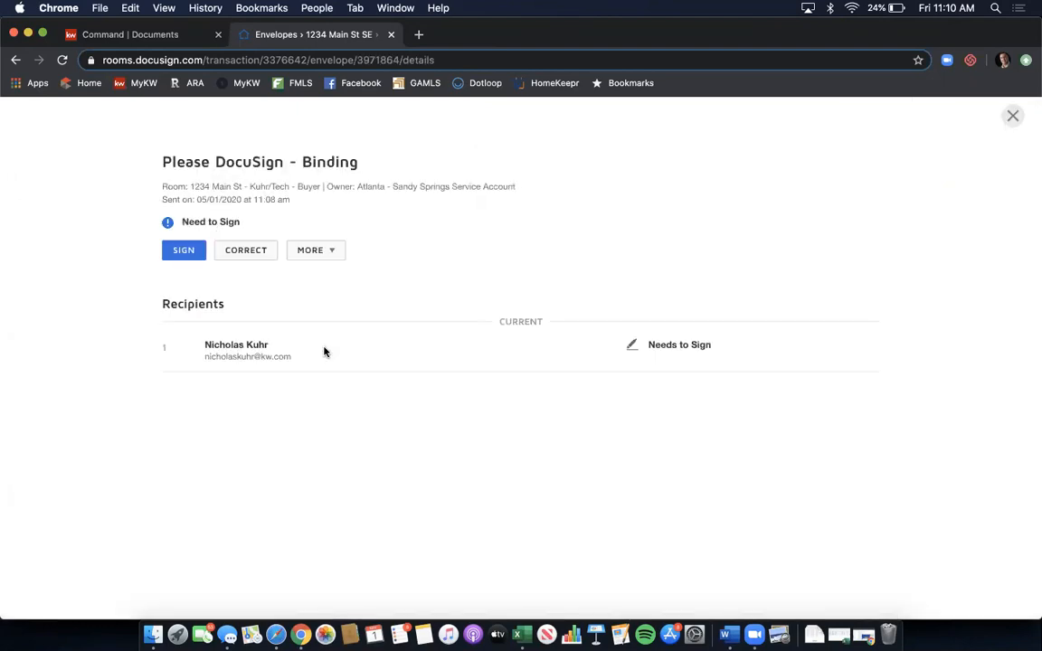
{"action": "left_click", "coordinate": [183, 252]}
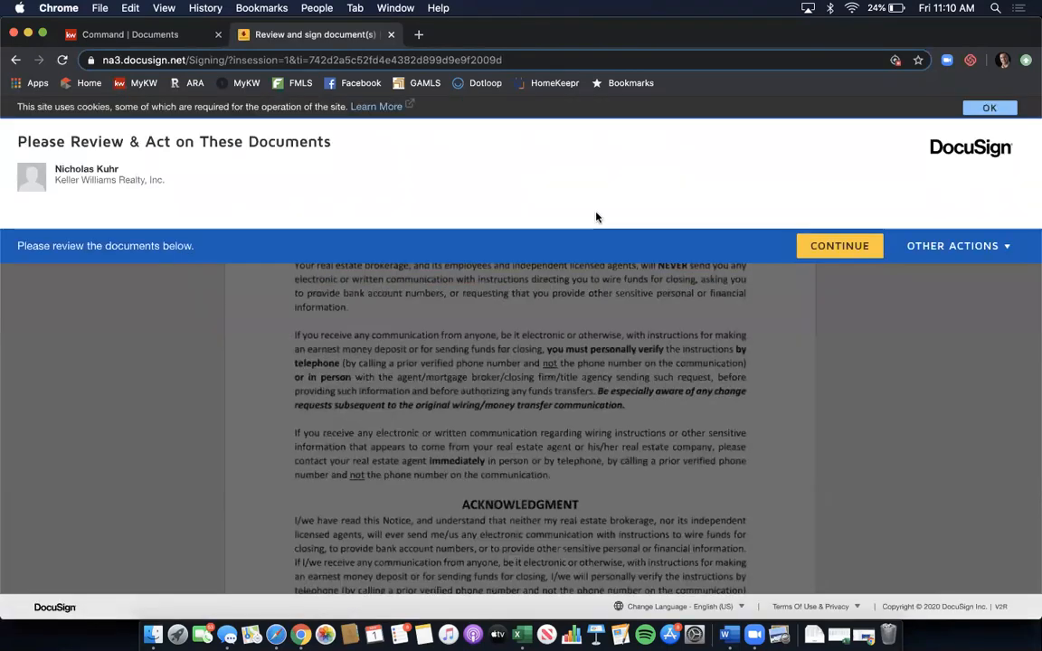
{"action": "left_click", "coordinate": [836, 250]}
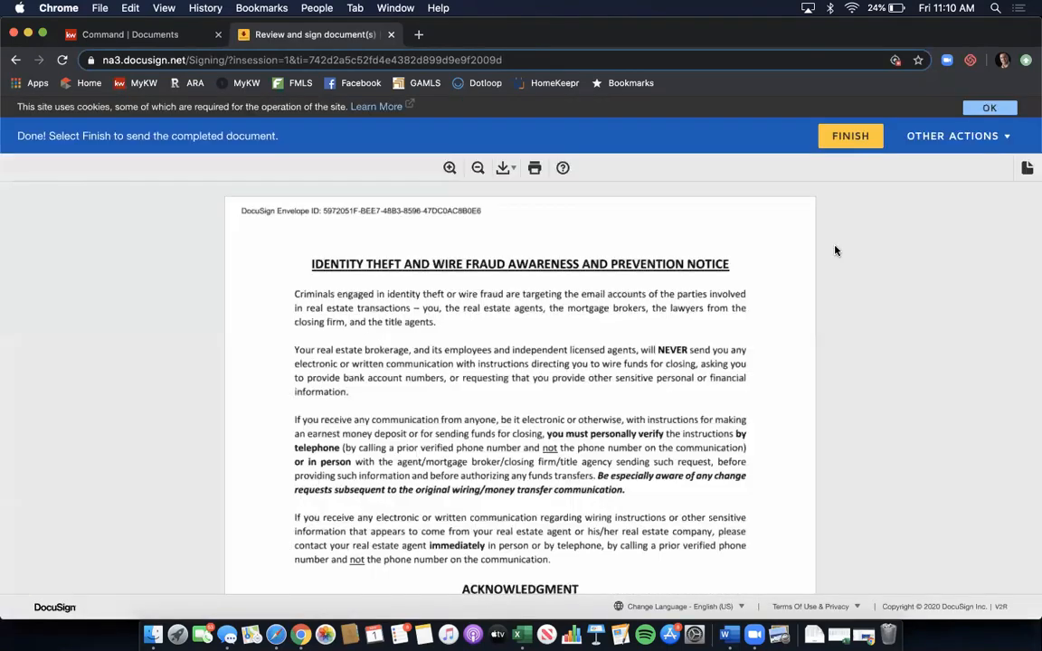
{"action": "scroll", "coordinate": [738, 293], "scroll_direction": "down", "scroll_amount": 10}
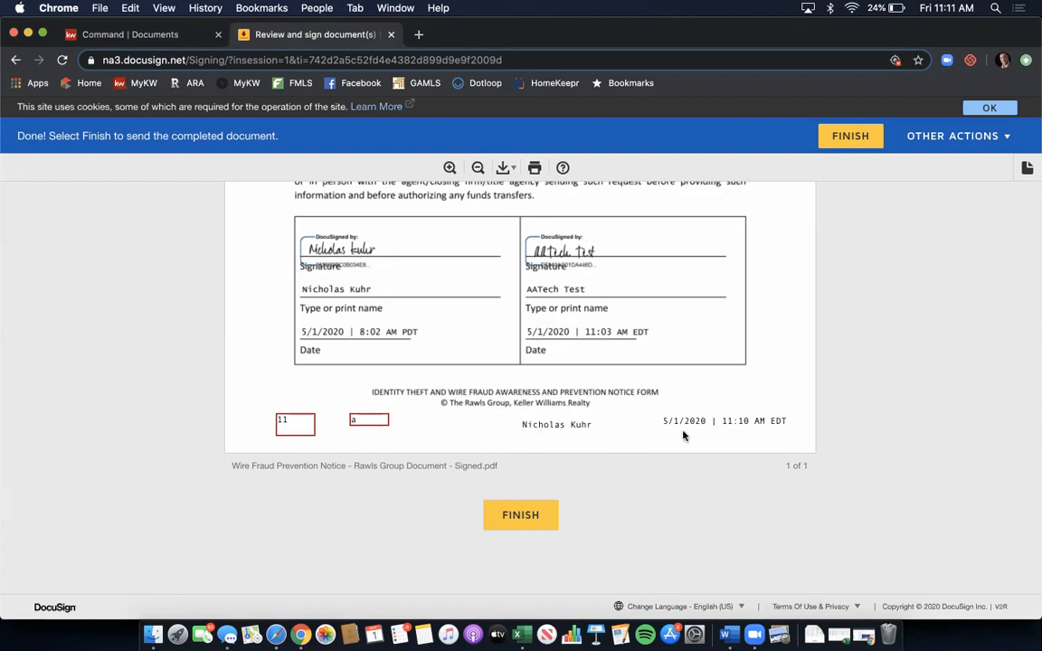
{"action": "left_click", "coordinate": [520, 515]}
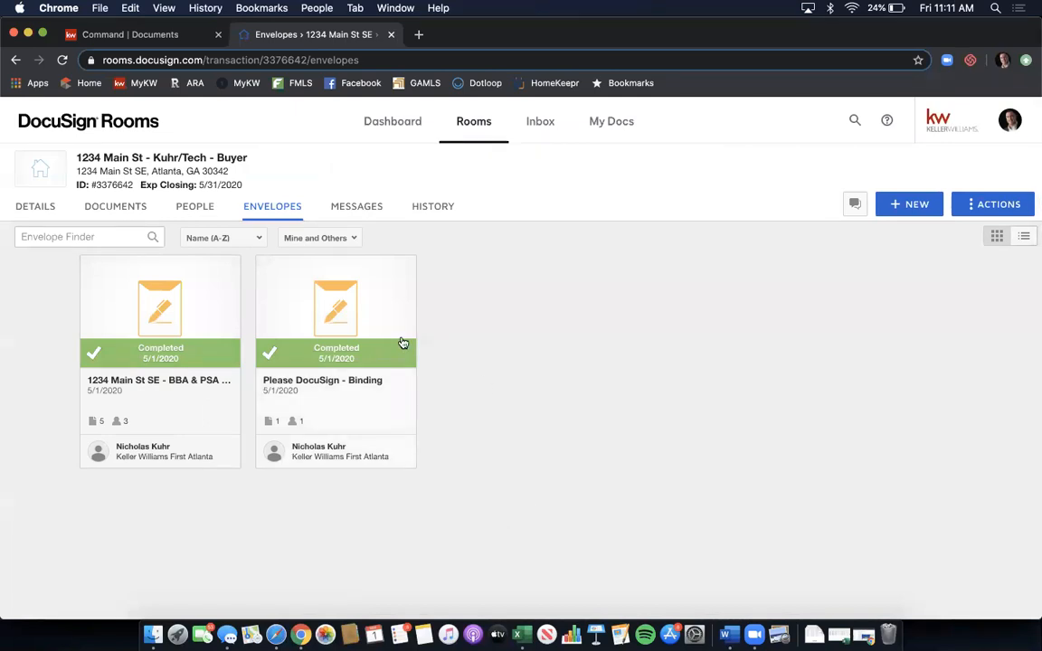
- Open the new 'Signed - Signed' Wire Fraud Prevention Notice in Room Docs to check it, then close it
{"action": "left_click", "coordinate": [106, 206]}
{"action": "scroll", "coordinate": [578, 258], "scroll_direction": "down", "scroll_amount": 5}
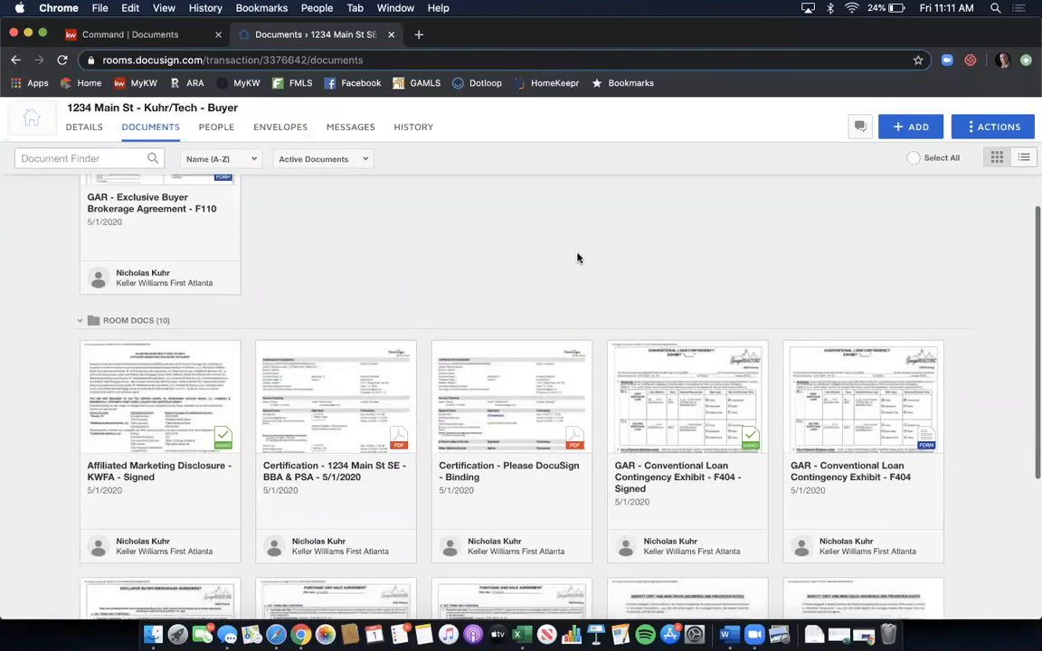
{"action": "scroll", "coordinate": [578, 258], "scroll_direction": "down", "scroll_amount": 5}
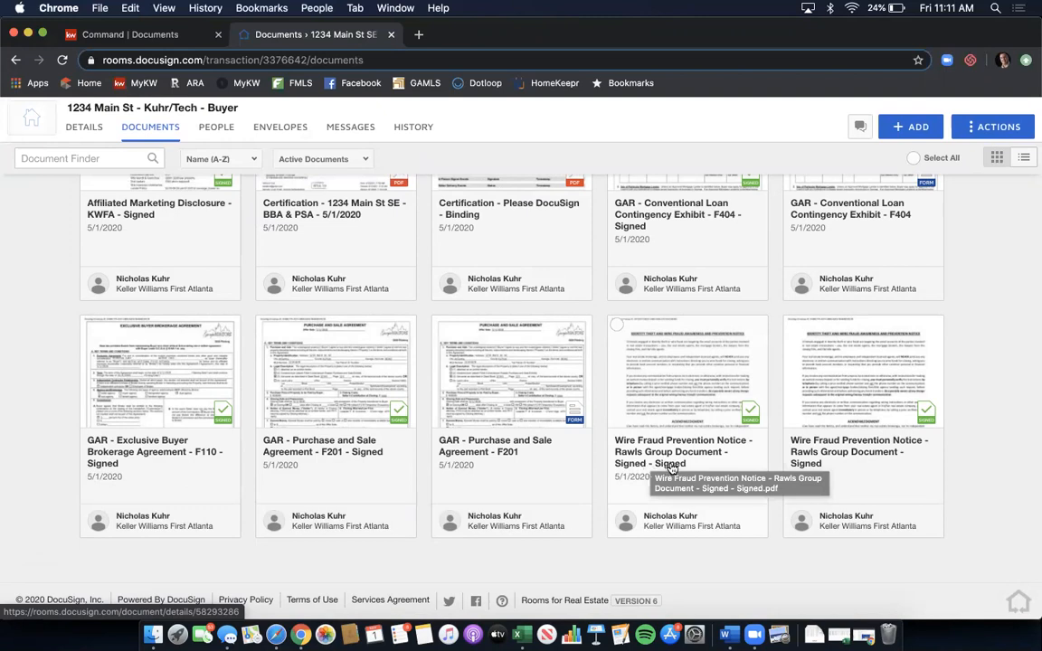
{"action": "left_click", "coordinate": [674, 413]}
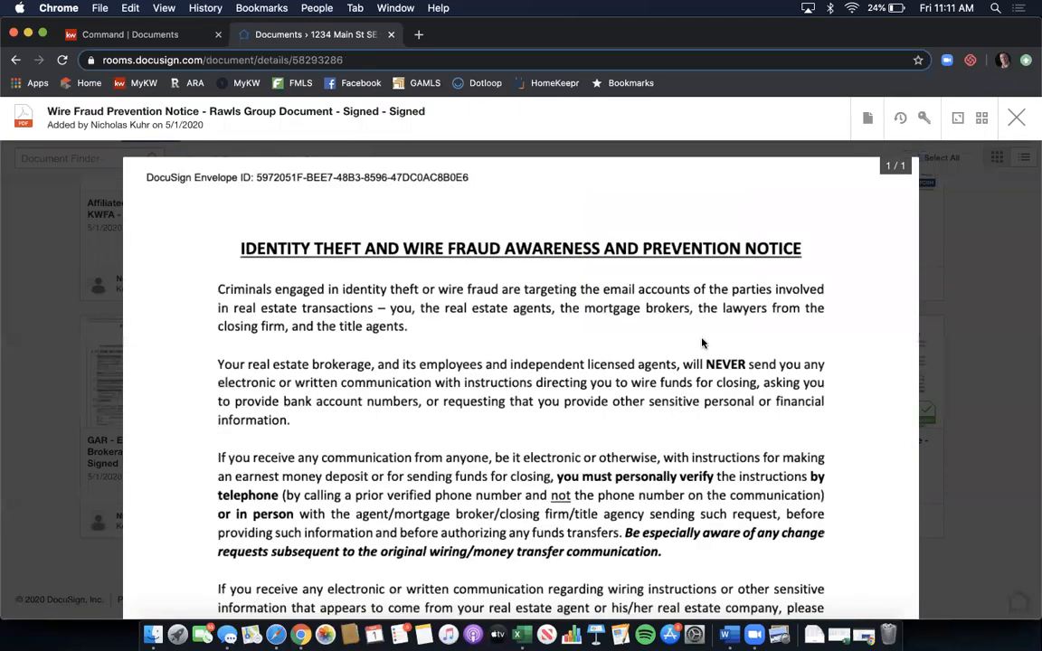
{"action": "scroll", "coordinate": [704, 340], "scroll_direction": "down", "scroll_amount": 10}
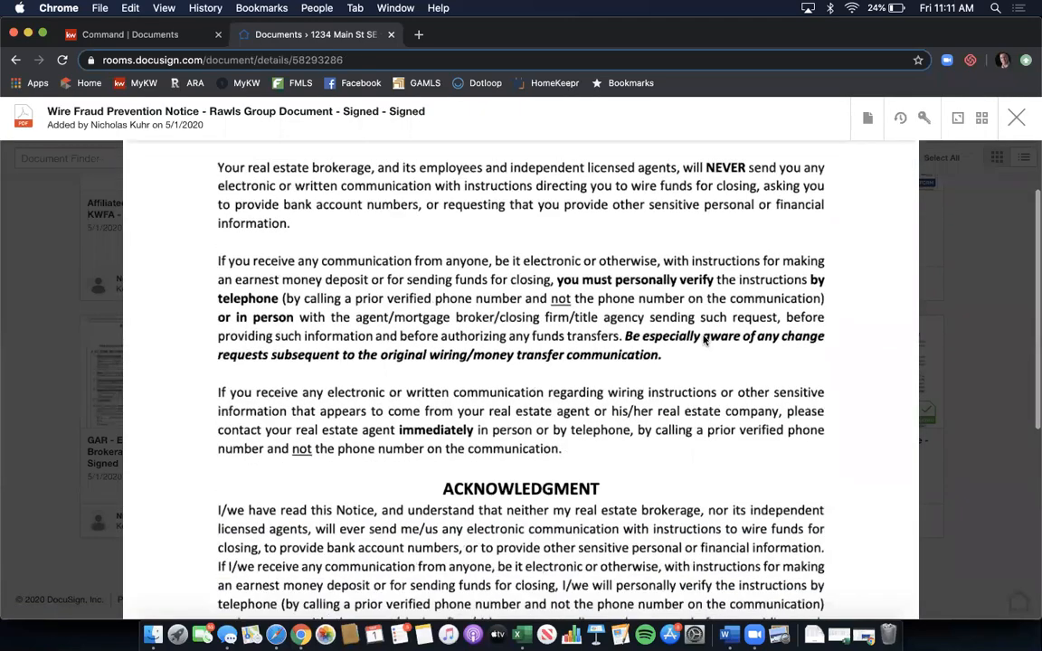
{"action": "scroll", "coordinate": [704, 340], "scroll_direction": "down", "scroll_amount": 3}
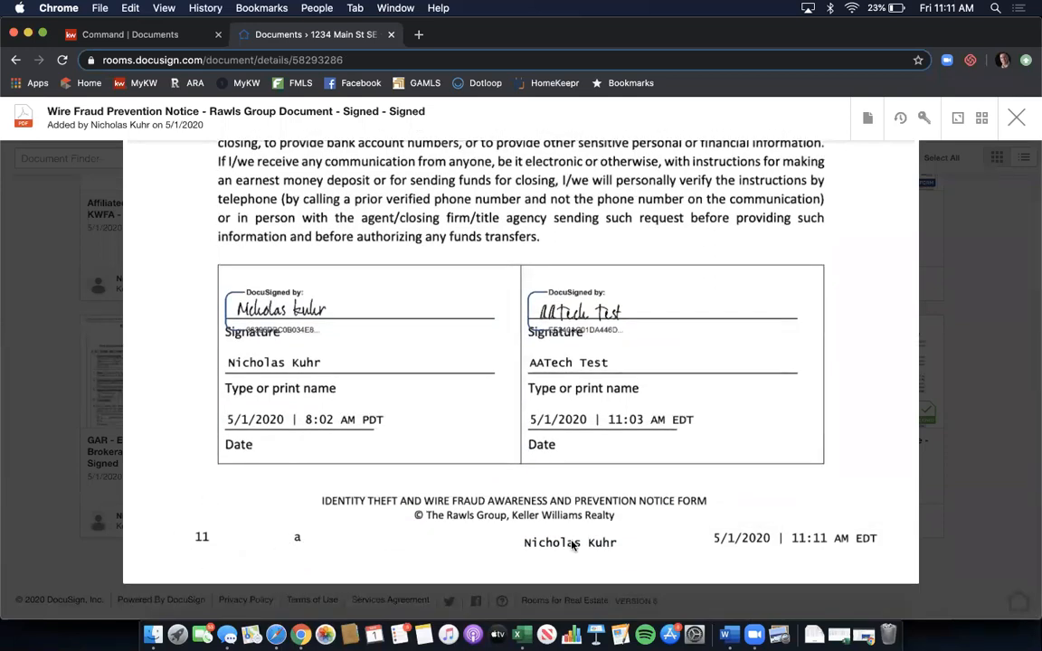
{"action": "left_click", "coordinate": [1017, 120]}
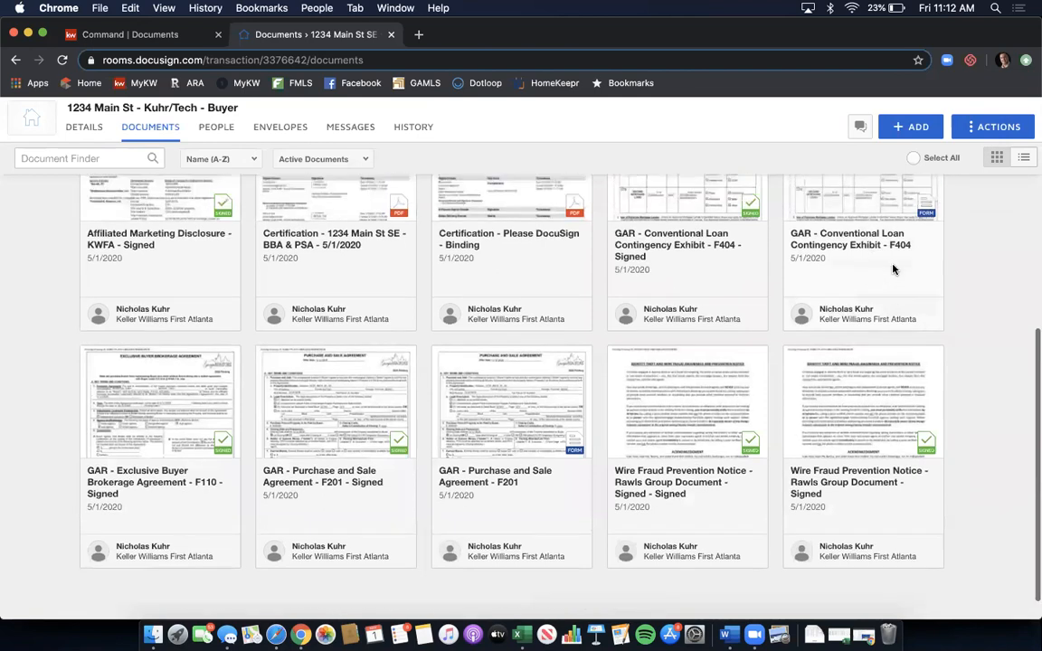
- Select the Affiliated Marketing Disclosure, signed Exclusive Buyer Brokerage Agreement and both Wire Fraud notices
{"action": "scroll", "coordinate": [892, 269], "scroll_direction": "up", "scroll_amount": 5}
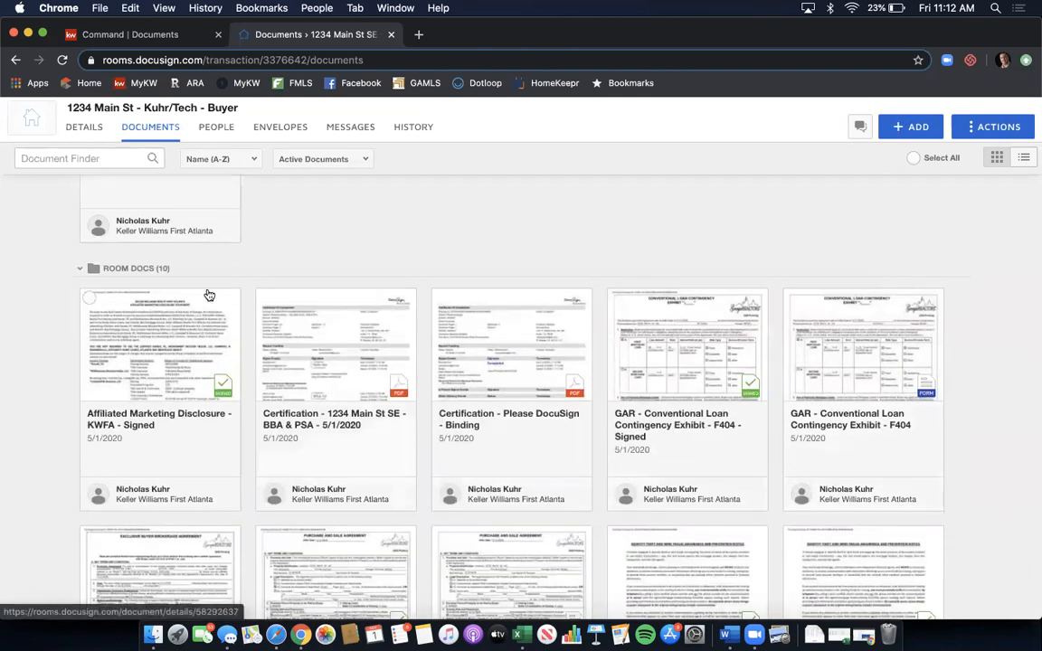
{"action": "left_click", "coordinate": [87, 298]}
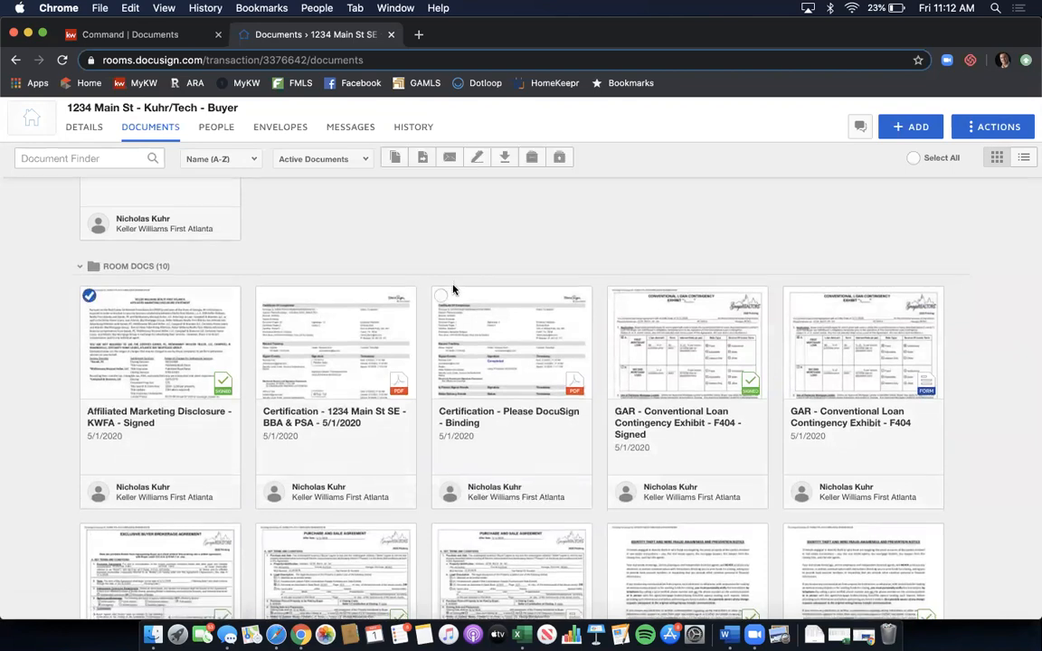
{"action": "scroll", "coordinate": [453, 289], "scroll_direction": "down", "scroll_amount": 2}
{"action": "scroll", "coordinate": [633, 304], "scroll_direction": "down", "scroll_amount": 3}
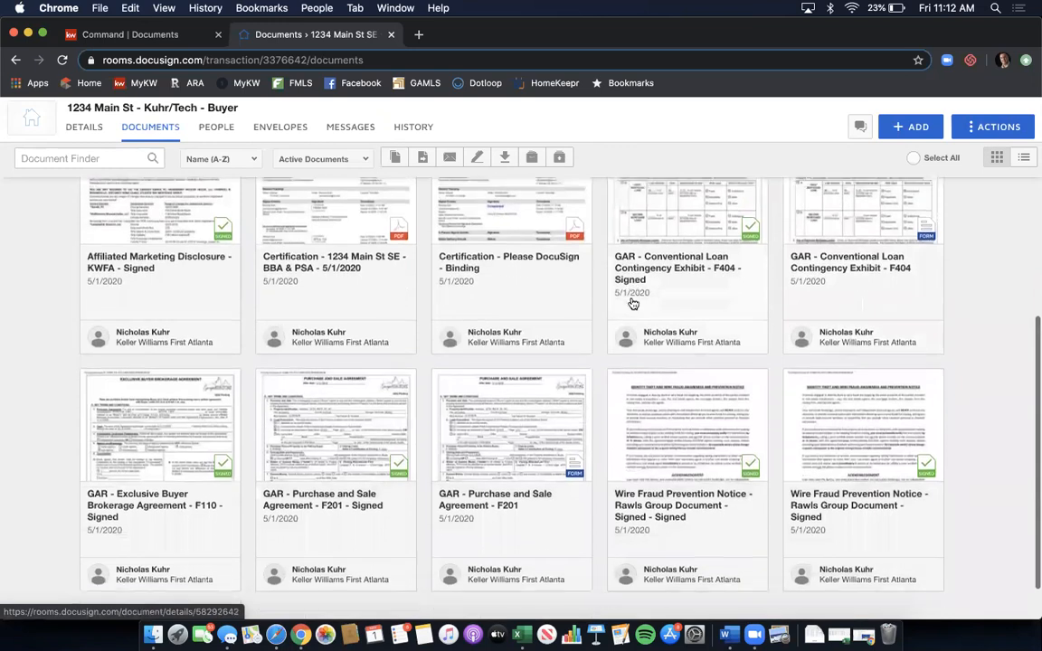
{"action": "left_click", "coordinate": [89, 341]}
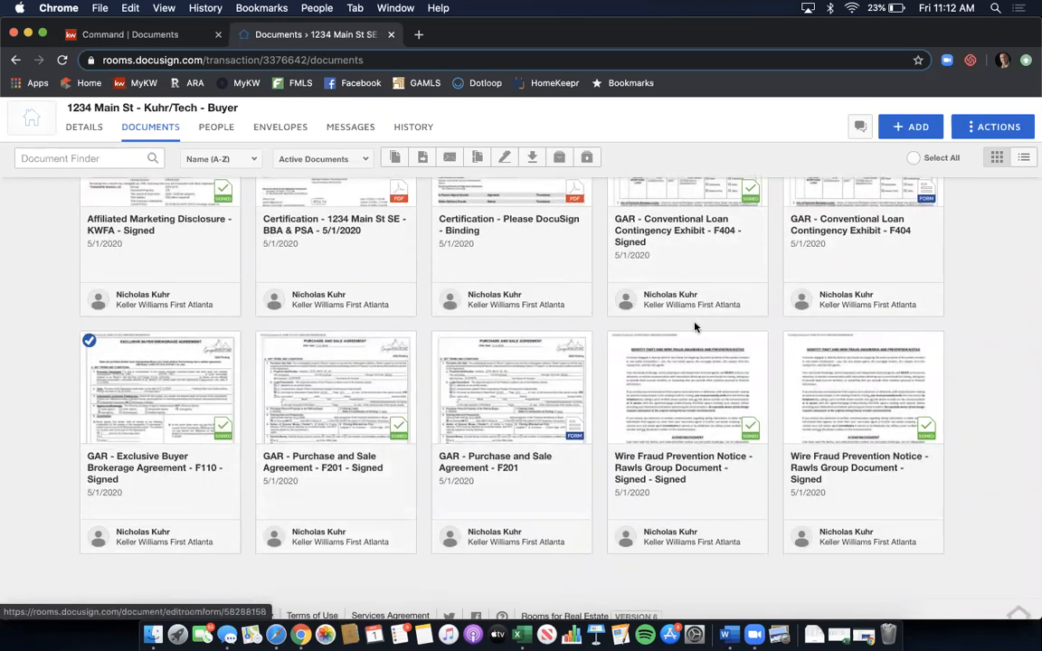
{"action": "left_click", "coordinate": [617, 341]}
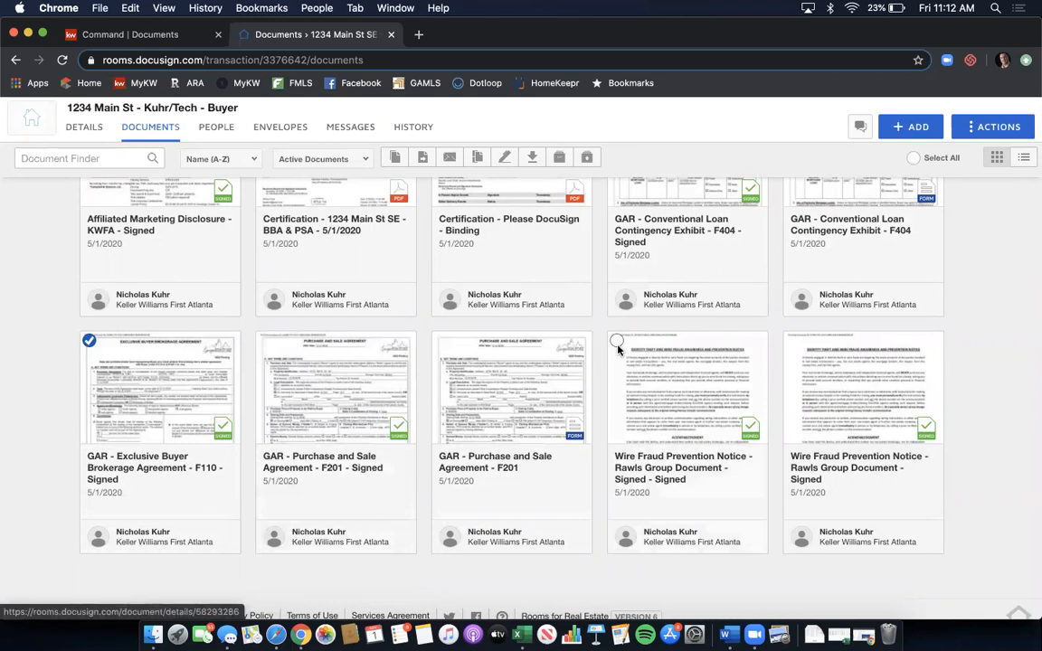
{"action": "left_click", "coordinate": [796, 351]}
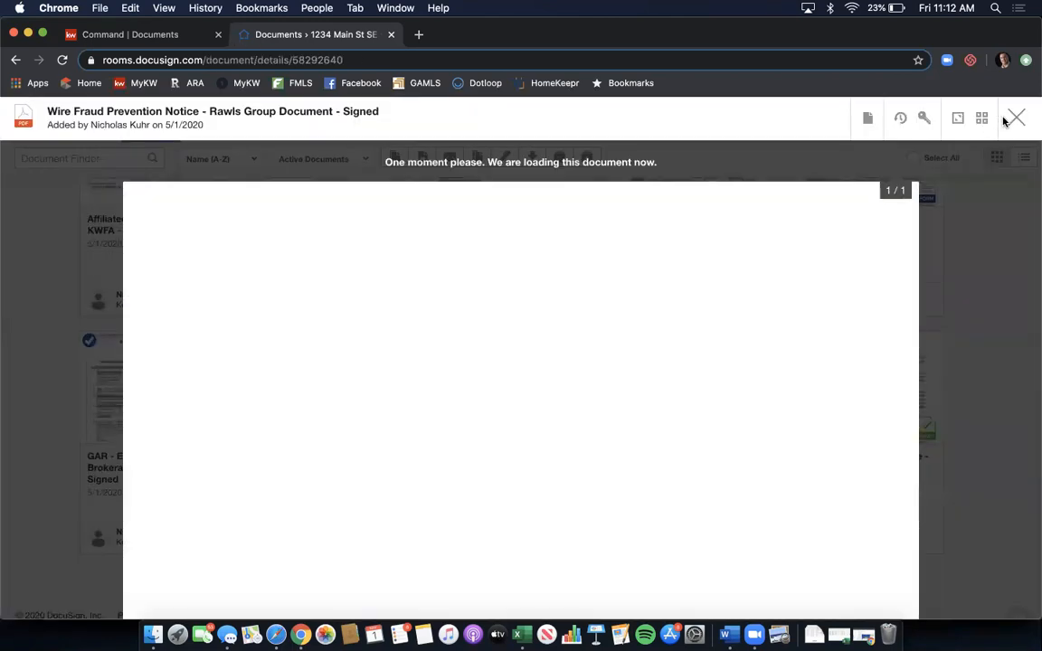
{"action": "key", "text": "Escape"}
{"action": "left_click", "coordinate": [794, 342]}
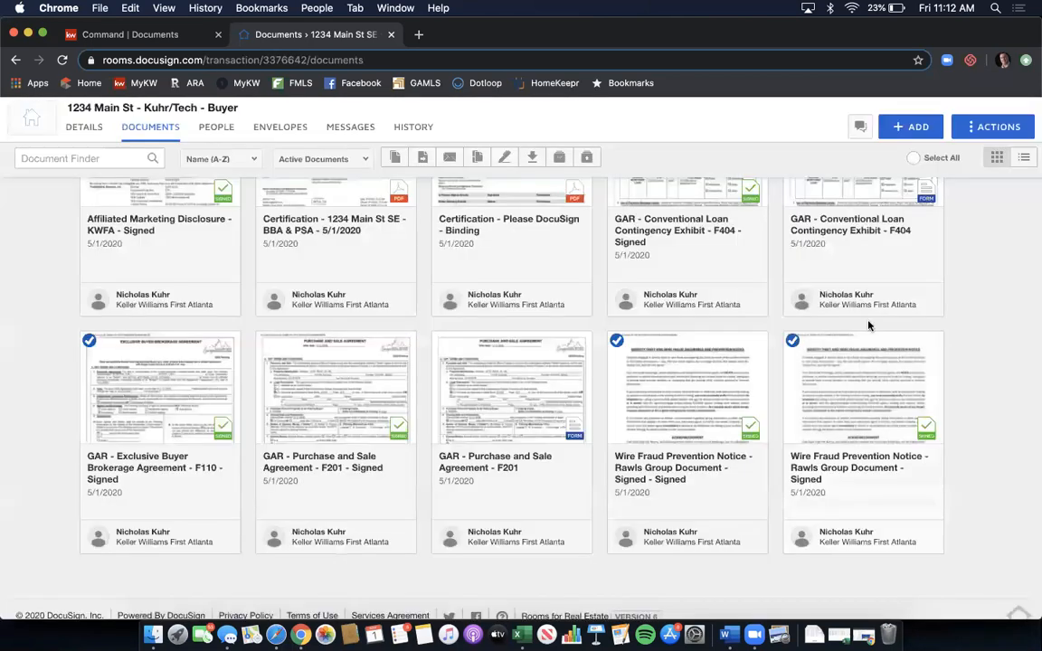
{"action": "scroll", "coordinate": [869, 326], "scroll_direction": "up", "scroll_amount": 3}
{"action": "scroll", "coordinate": [868, 326], "scroll_direction": "up", "scroll_amount": 1}
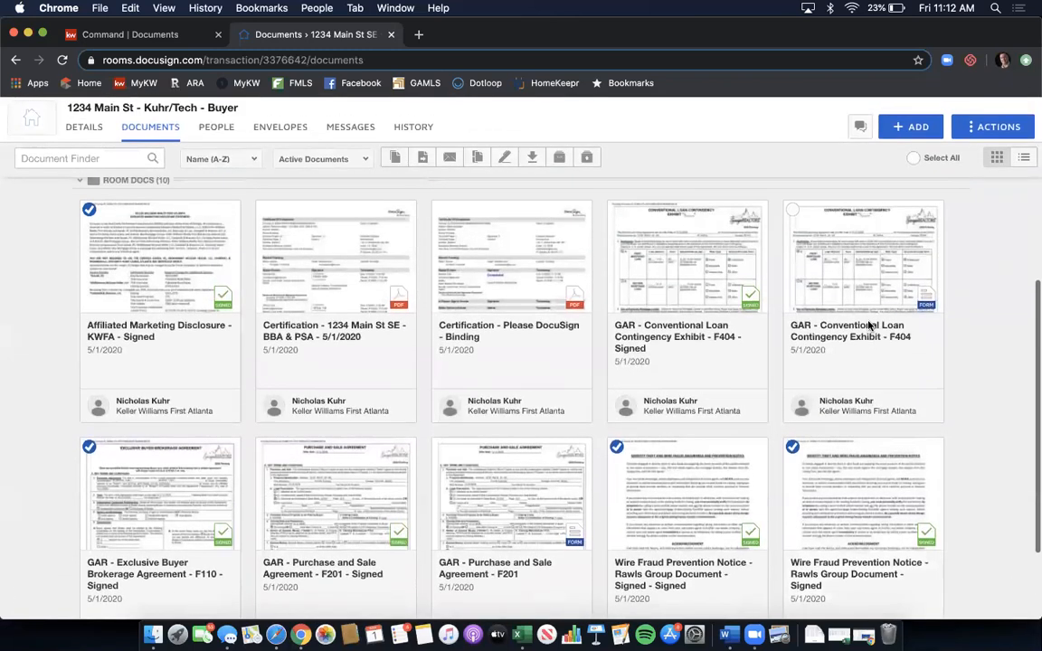
{"action": "scroll", "coordinate": [868, 326], "scroll_direction": "down", "scroll_amount": 3}
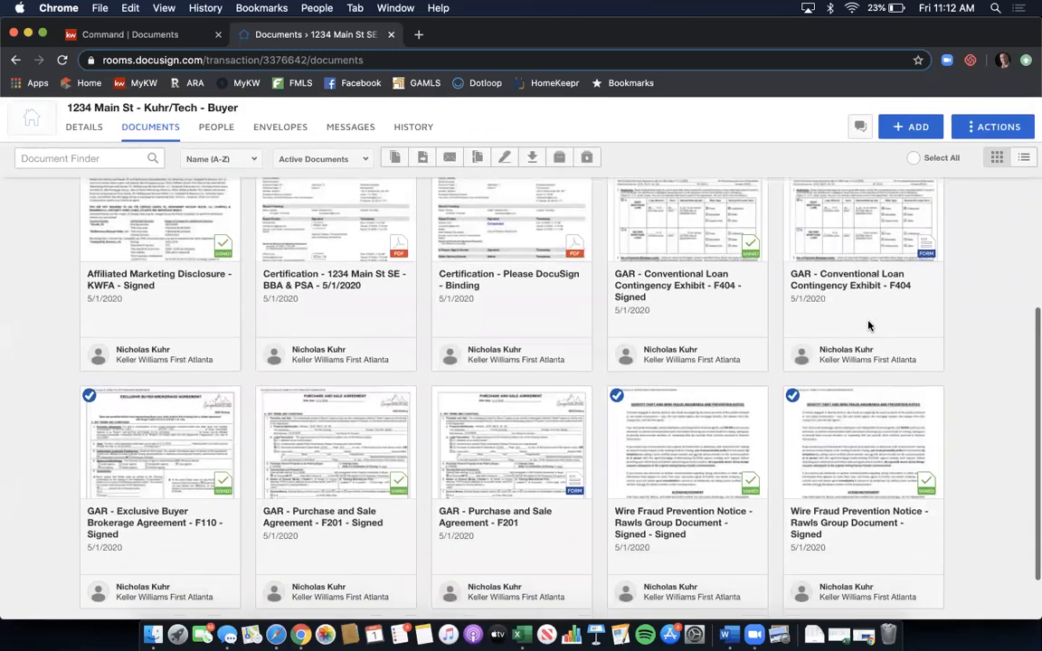
{"action": "scroll", "coordinate": [869, 326], "scroll_direction": "up", "scroll_amount": 5}
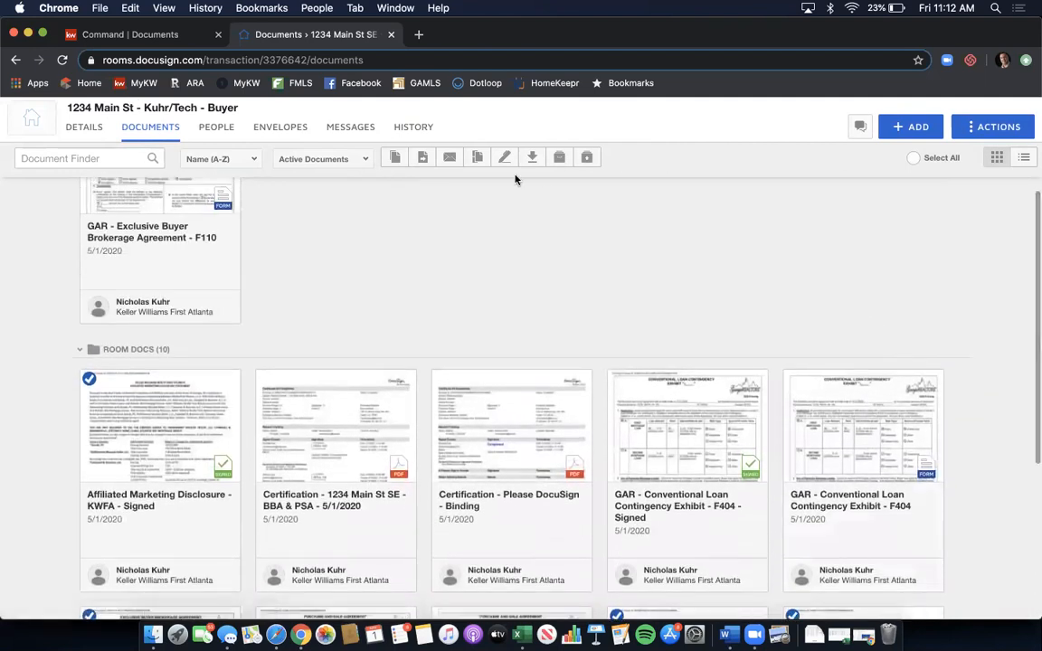
- Move the four selected documents into the Buyer Brokerage Agreement folder of the current room
{"action": "left_click", "coordinate": [422, 158]}
{"action": "left_click", "coordinate": [437, 253]}
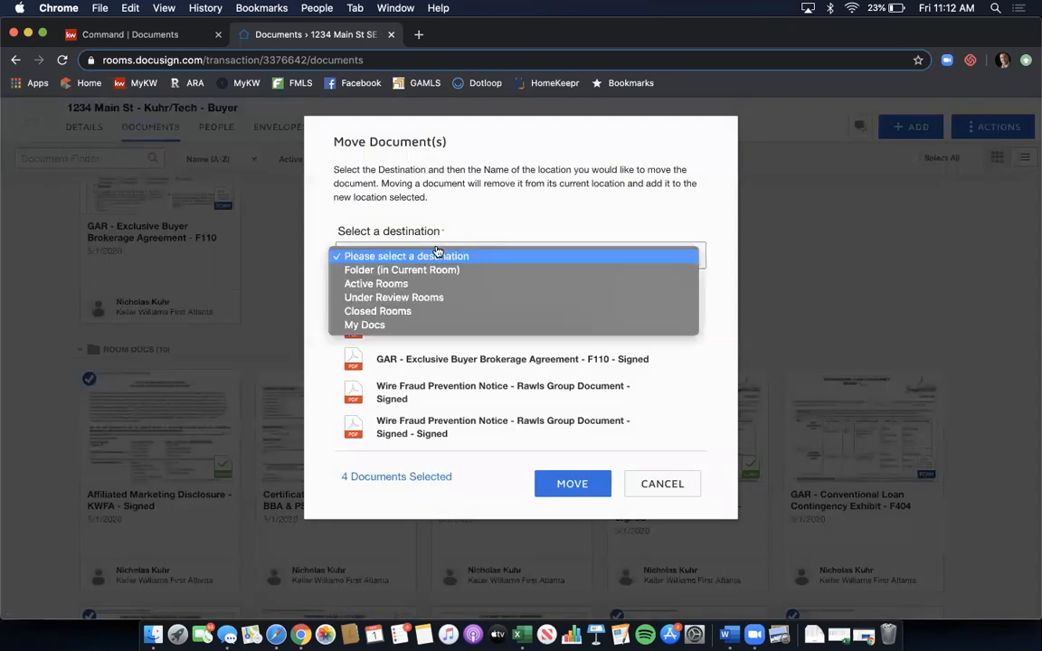
{"action": "left_click", "coordinate": [433, 270]}
{"action": "left_click", "coordinate": [433, 279]}
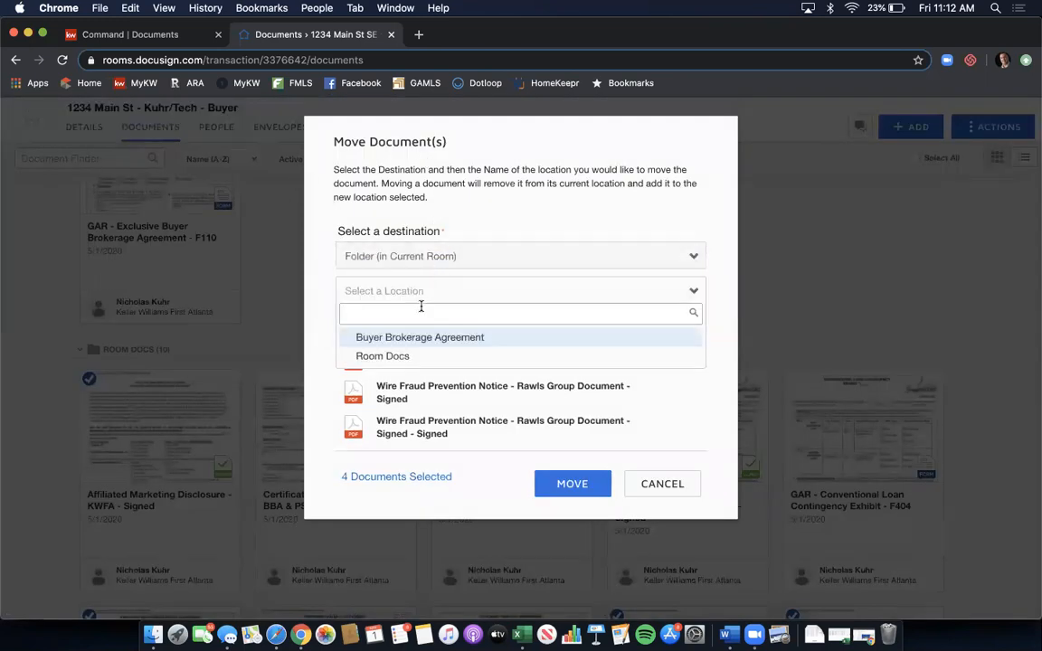
{"action": "left_click", "coordinate": [419, 335]}
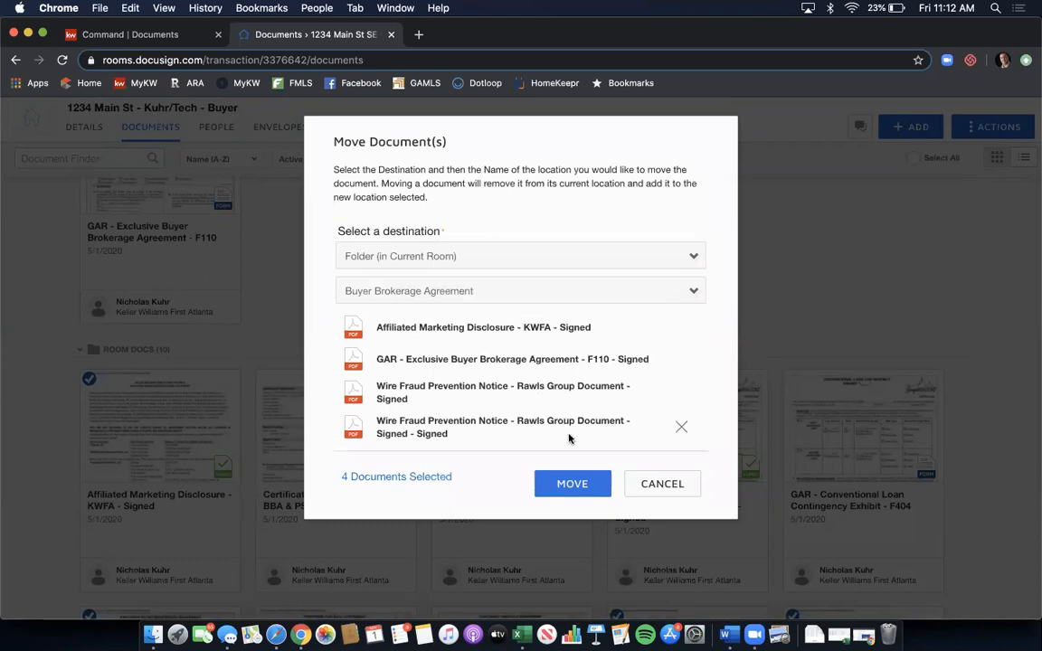
{"action": "left_click", "coordinate": [564, 483]}
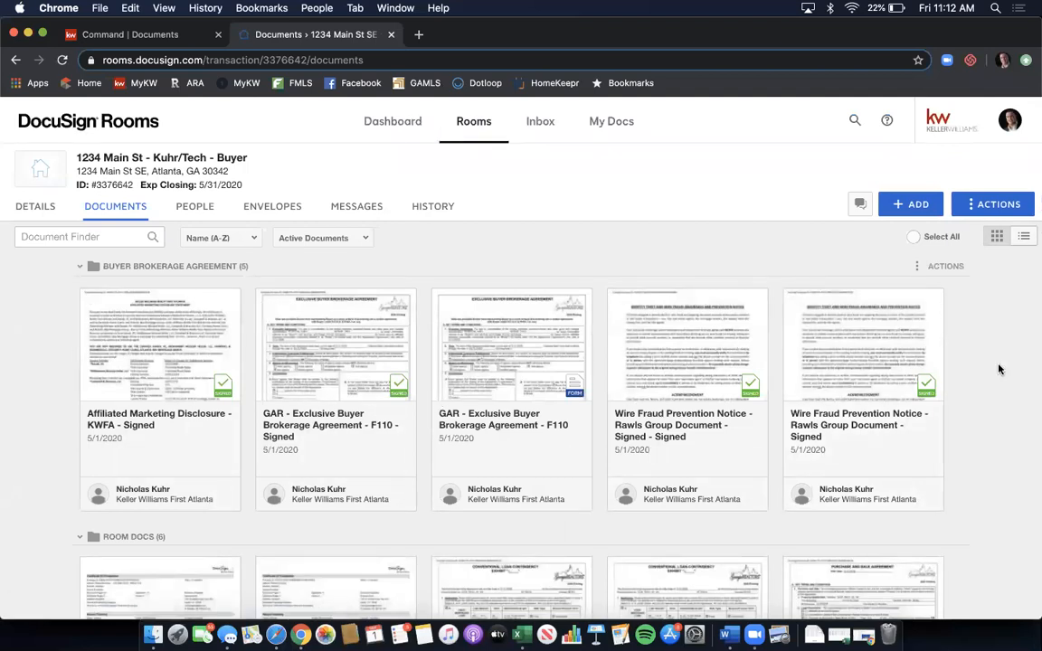
{"action": "scroll", "coordinate": [1000, 369], "scroll_direction": "down", "scroll_amount": 4}
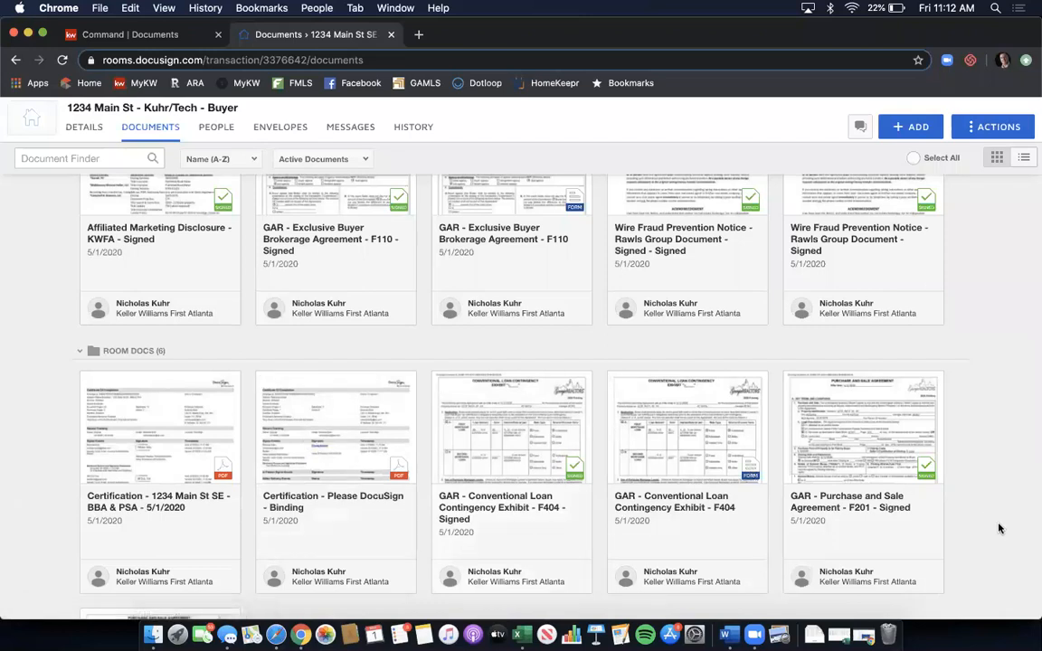
{"action": "scroll", "coordinate": [1000, 528], "scroll_direction": "up", "scroll_amount": 3}
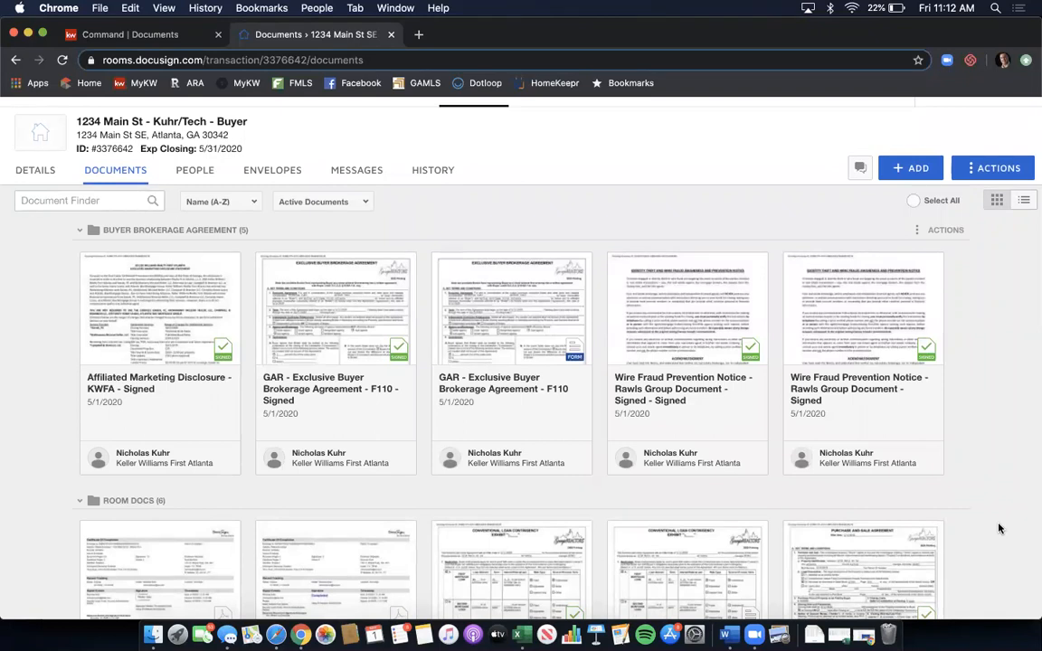
{"action": "scroll", "coordinate": [992, 433], "scroll_direction": "down", "scroll_amount": 3}
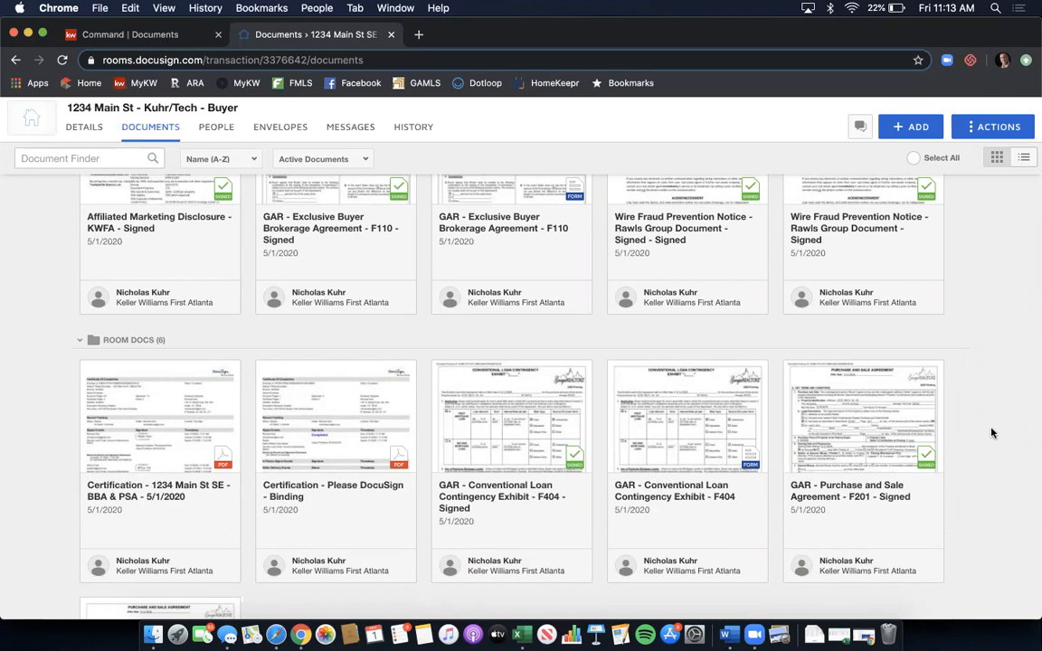
{"action": "scroll", "coordinate": [991, 434], "scroll_direction": "down", "scroll_amount": 2}
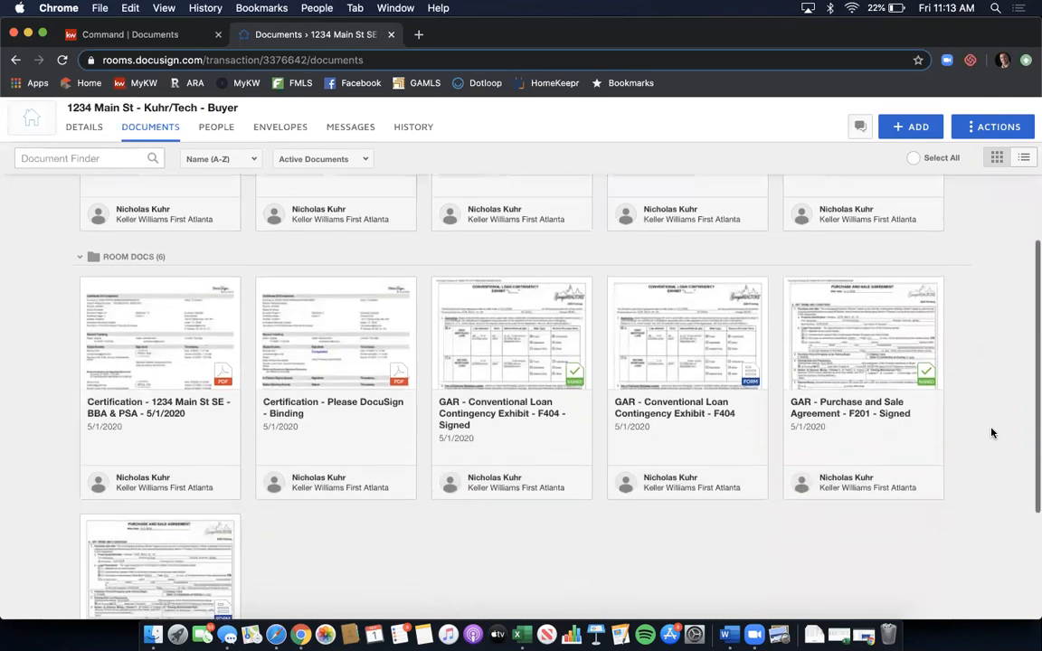
{"action": "scroll", "coordinate": [991, 433], "scroll_direction": "down", "scroll_amount": 1}
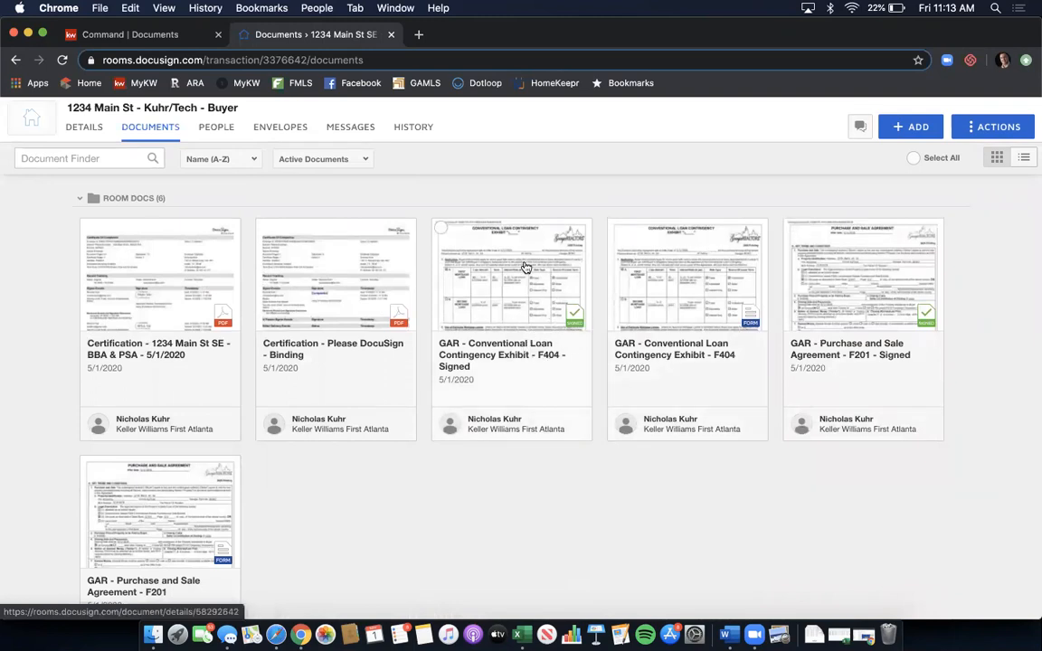
- Tick the signed F404 Loan Contingency Exhibit and F201 Purchase and Sale Agreement, closing the stray preview and menu
{"action": "left_click", "coordinate": [440, 229]}
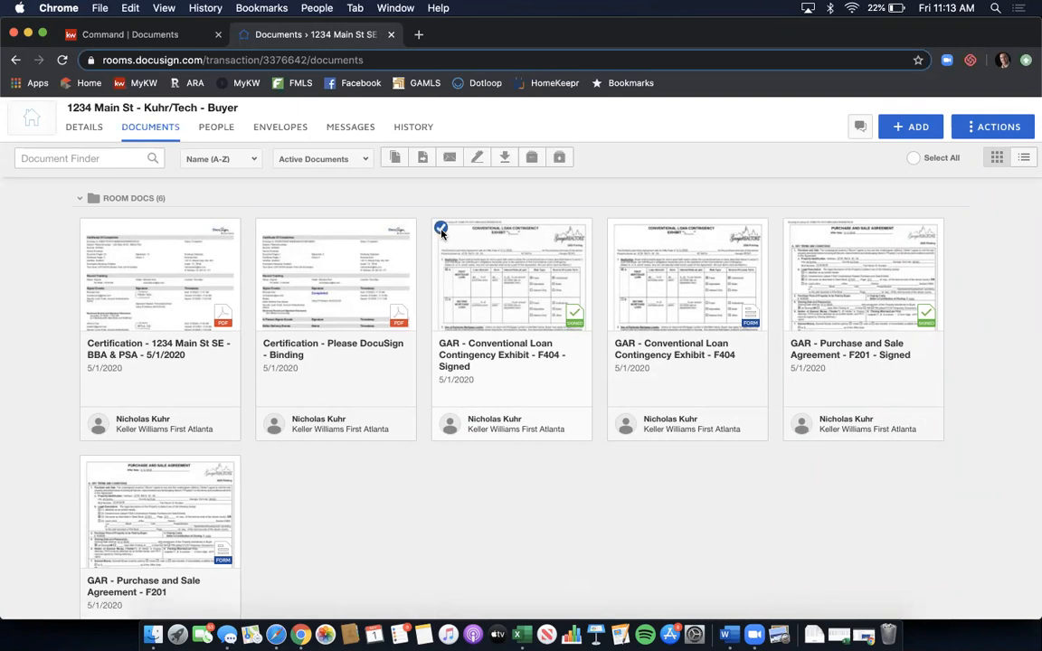
{"action": "left_click", "coordinate": [793, 229]}
{"action": "scroll", "coordinate": [818, 274], "scroll_direction": "down", "scroll_amount": 3}
{"action": "scroll", "coordinate": [821, 274], "scroll_direction": "up", "scroll_amount": 2}
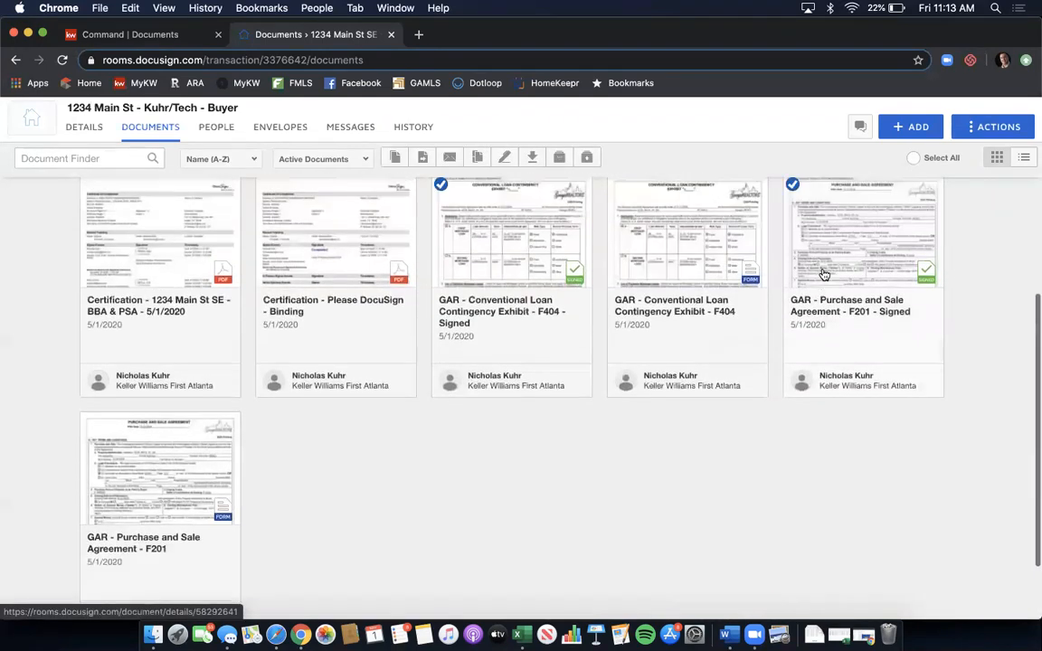
{"action": "scroll", "coordinate": [823, 274], "scroll_direction": "up", "scroll_amount": 2}
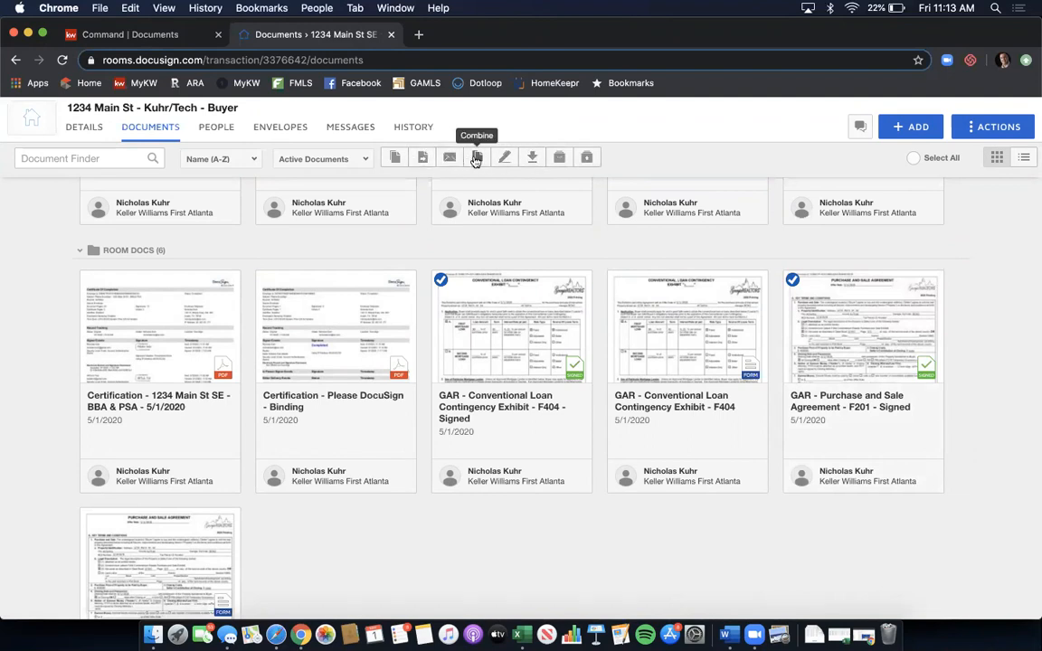
{"action": "left_click", "coordinate": [515, 335]}
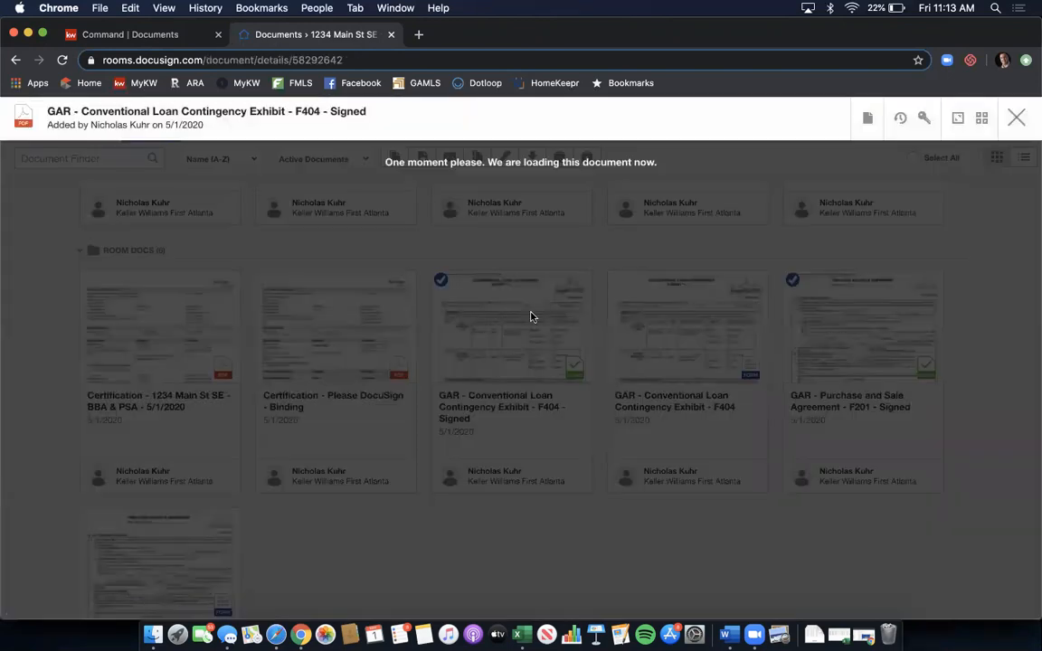
{"action": "left_click", "coordinate": [1018, 117]}
{"action": "right_click", "coordinate": [509, 307]}
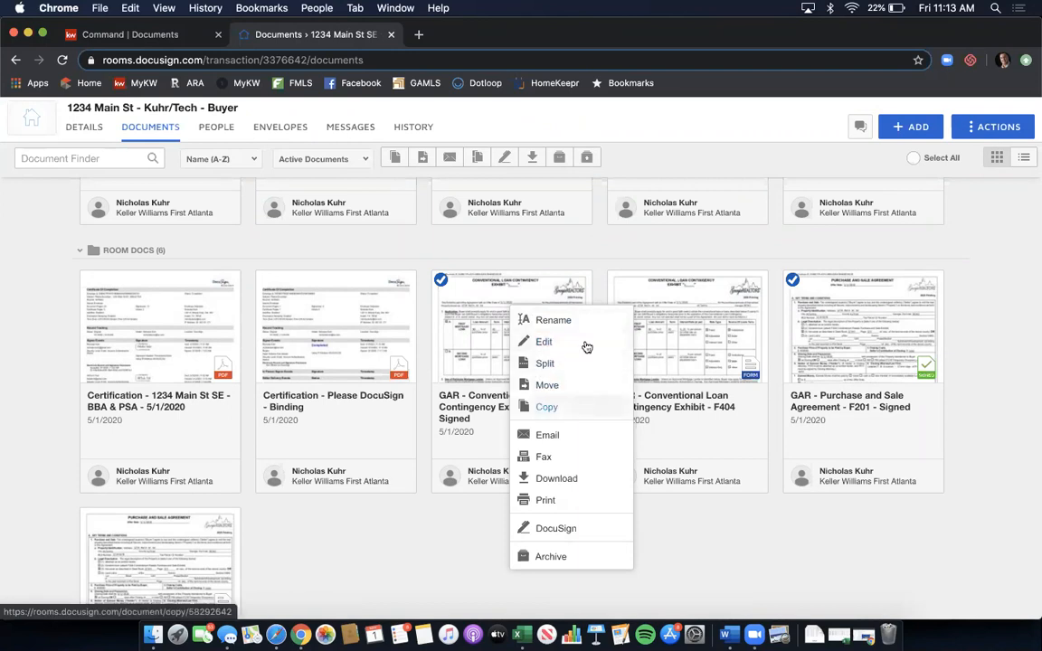
{"action": "left_click", "coordinate": [544, 241]}
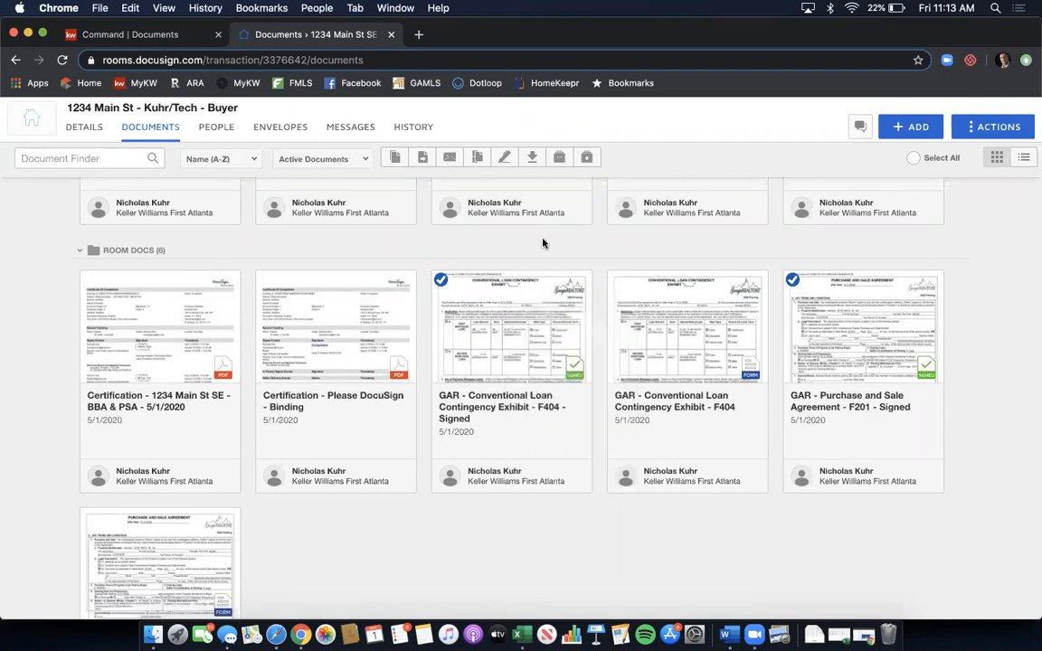
- Combine the signed agreement and exhibit, agreement first, into '1234 Main St SE - Offer 05-01-2020'
{"action": "left_click", "coordinate": [478, 159]}
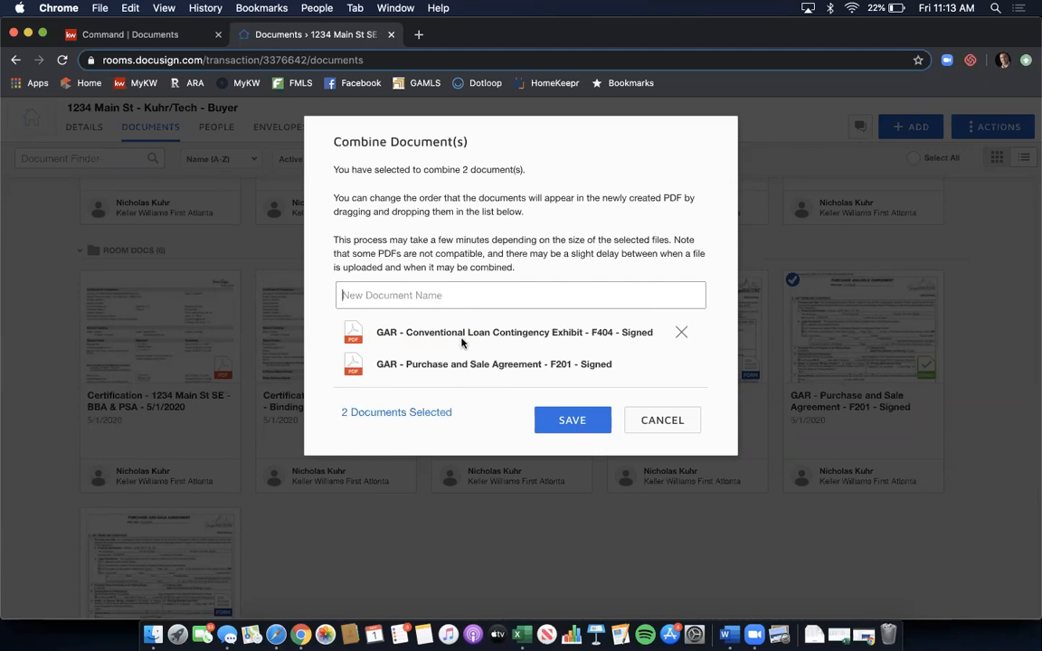
{"action": "left_click_drag", "start_coordinate": [384, 366], "coordinate": [442, 330]}
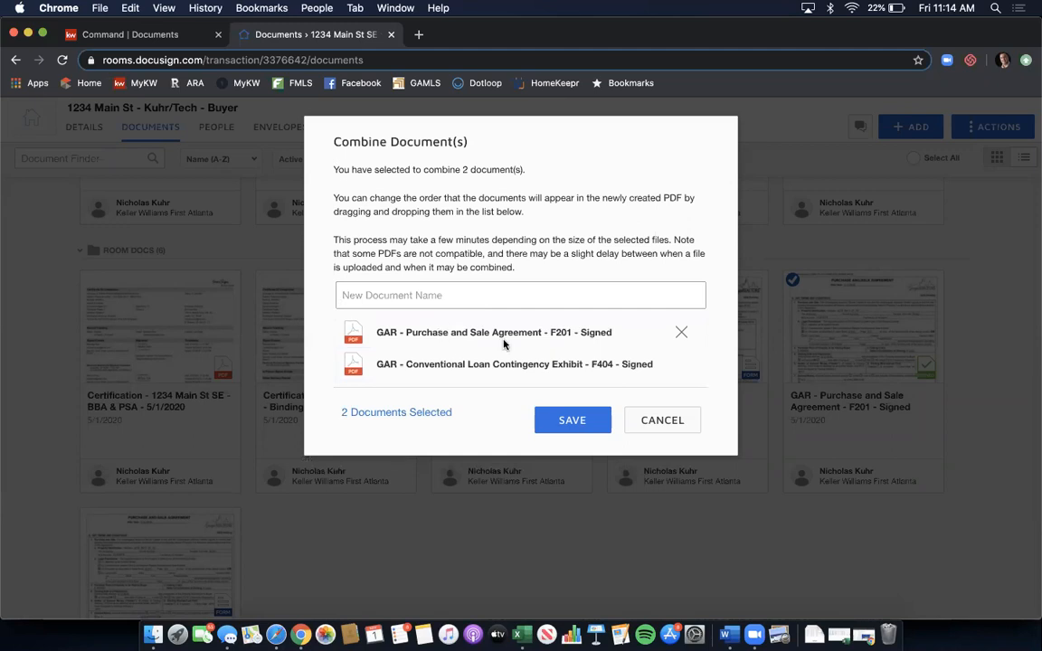
{"action": "left_click", "coordinate": [445, 296]}
{"action": "type", "text": "12"}
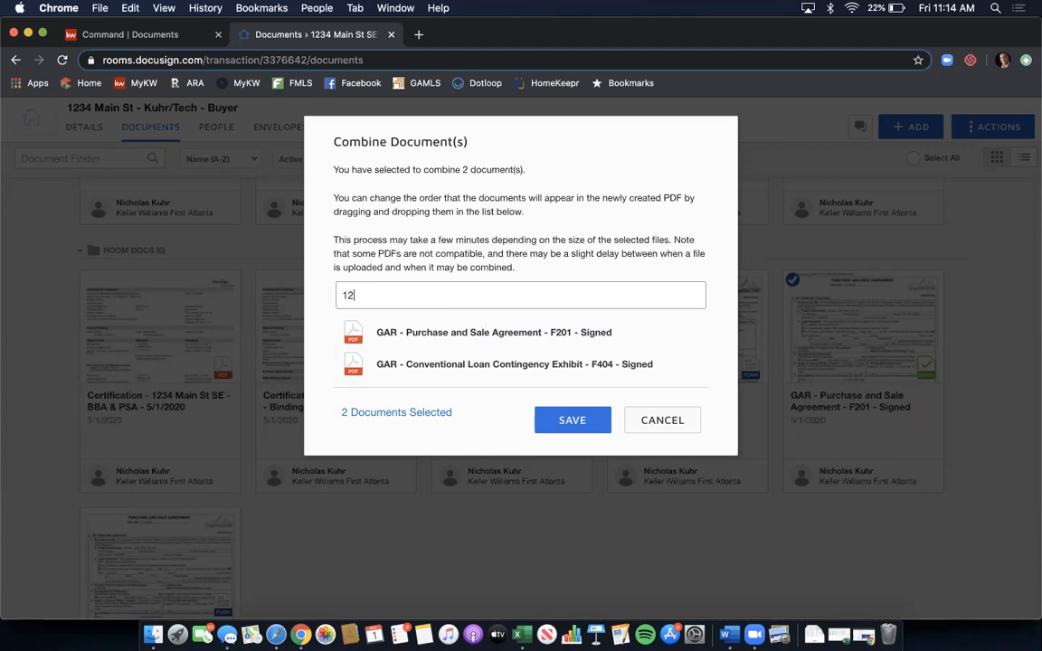
{"action": "type", "text": "34 Main St SE"}
{"action": "type", "text": " - P"}
{"action": "type", "text": "Offer"}
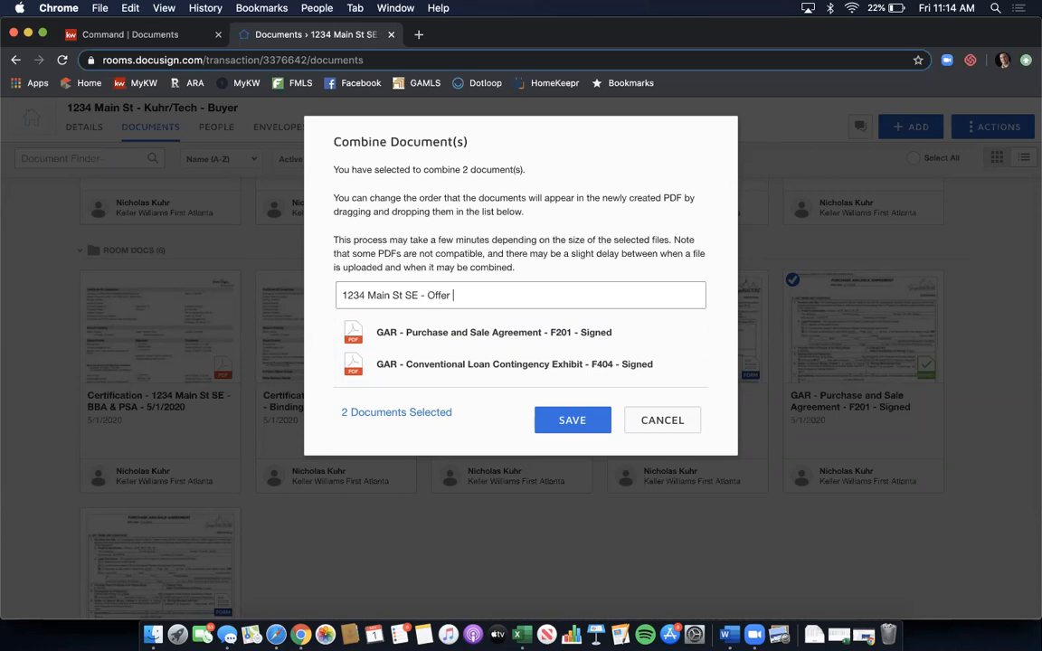
{"action": "type", "text": " 05-01-2020"}
{"action": "left_click", "coordinate": [571, 420]}
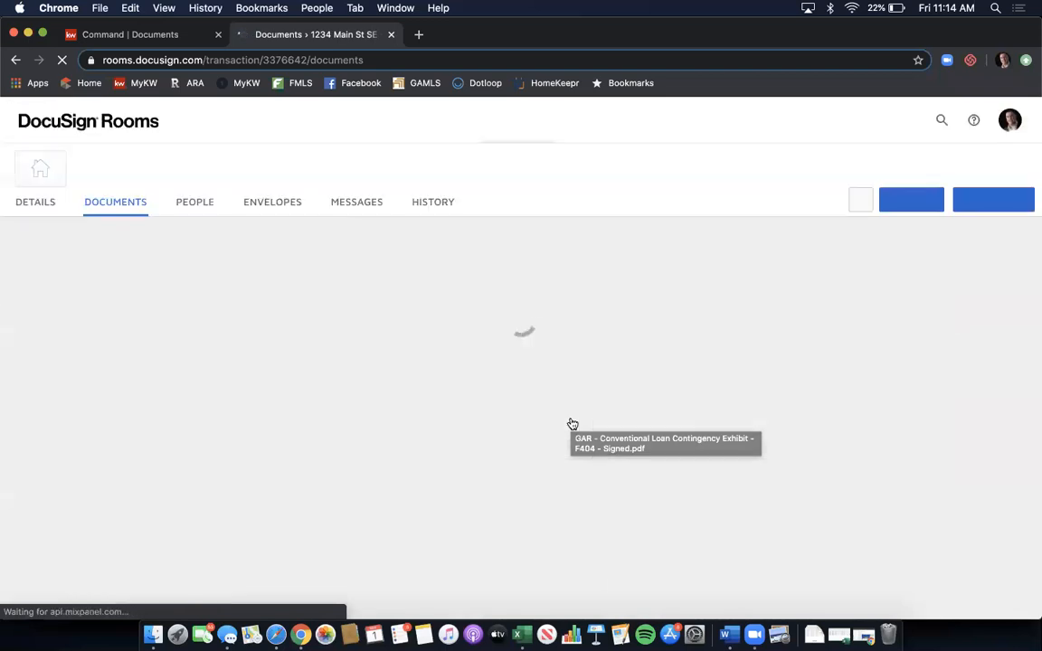
- Scroll down to Room Docs to confirm the new offer PDF among seven documents
{"action": "scroll", "coordinate": [572, 423], "scroll_direction": "down", "scroll_amount": 3}
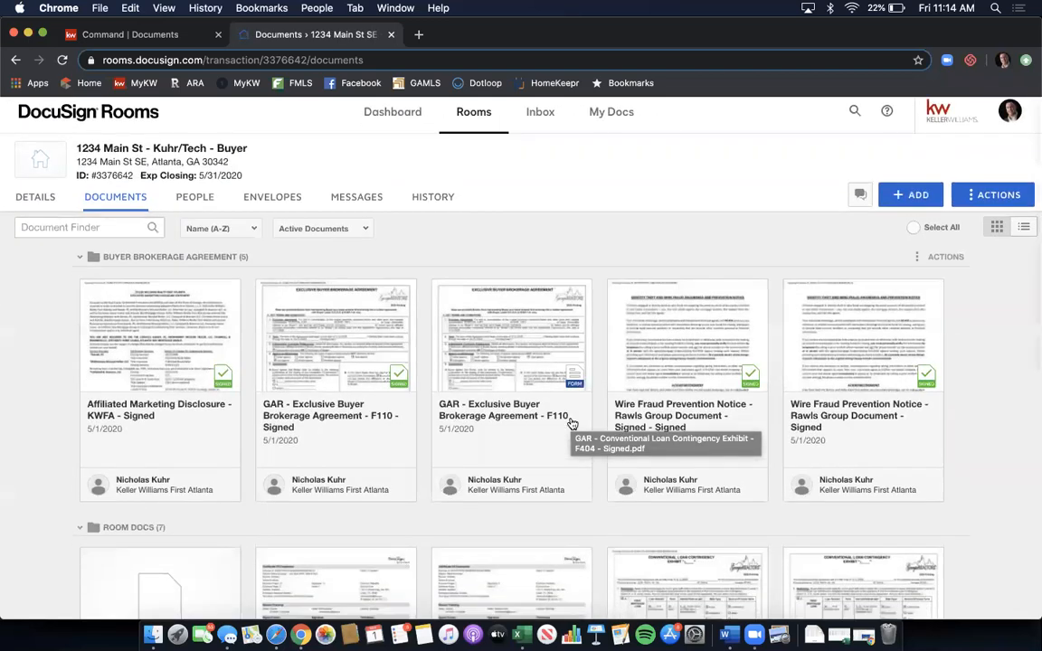
{"action": "scroll", "coordinate": [465, 388], "scroll_direction": "down", "scroll_amount": 3}
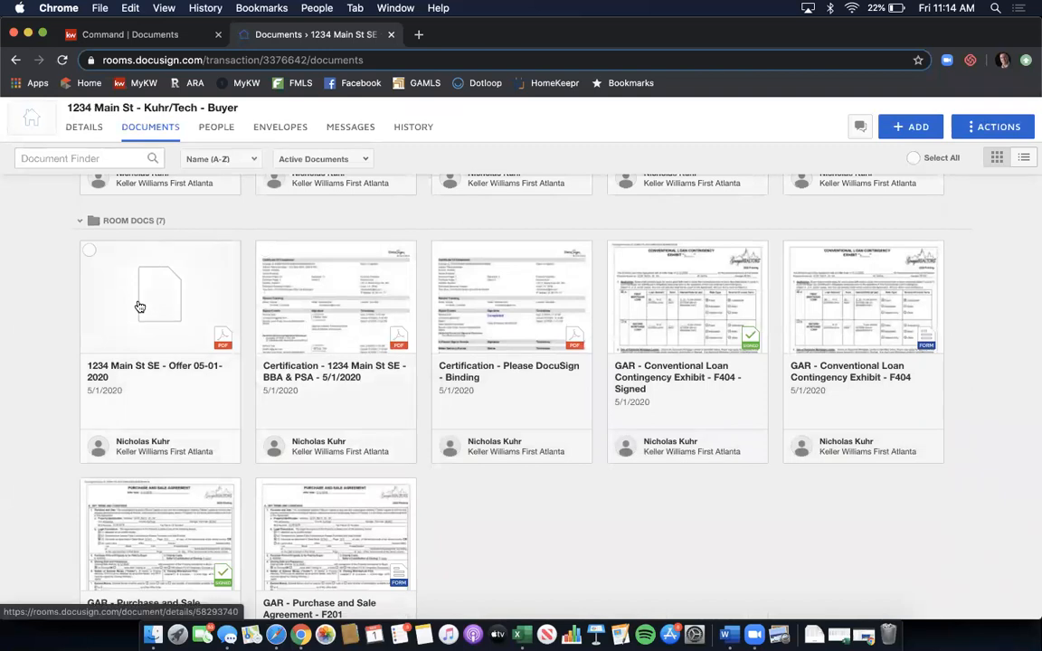
{"action": "left_click", "coordinate": [190, 287]}
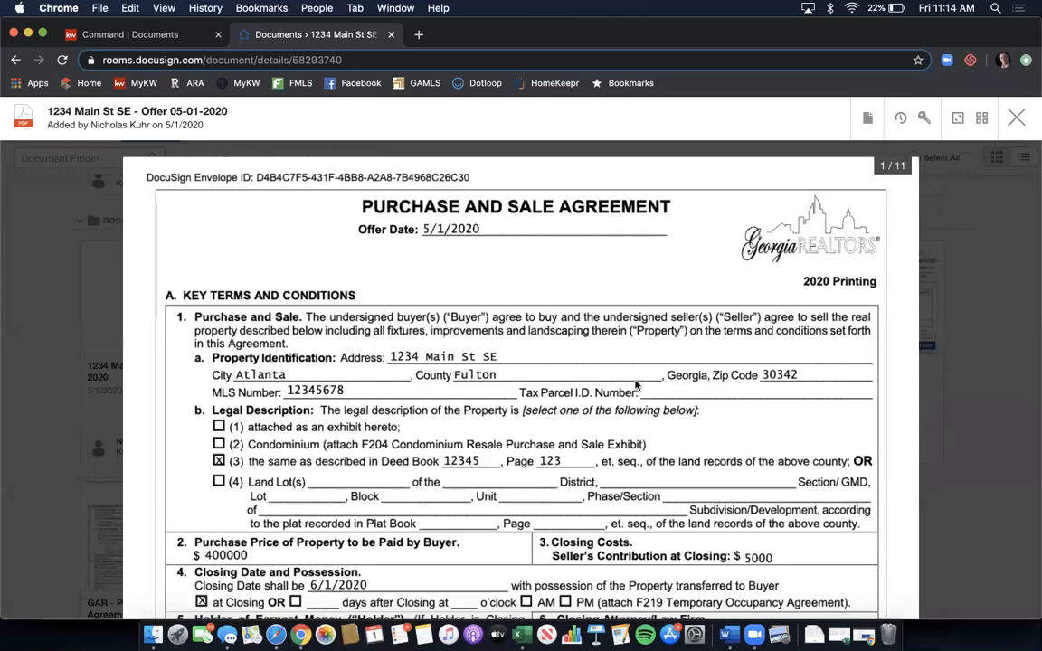
{"action": "scroll", "coordinate": [636, 384], "scroll_direction": "down", "scroll_amount": 10}
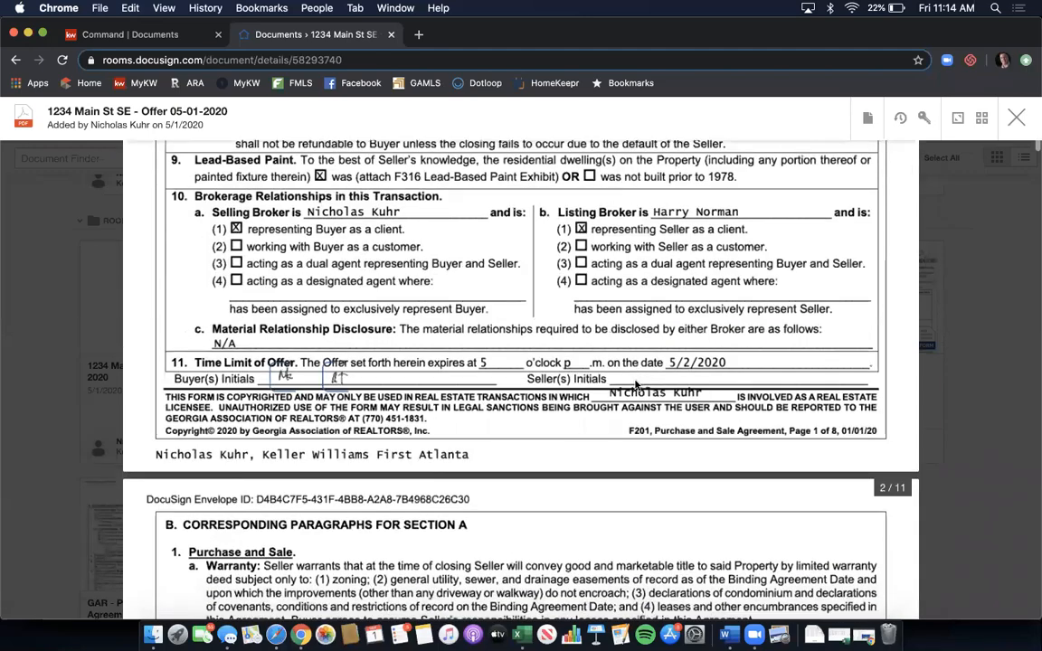
{"action": "scroll", "coordinate": [636, 385], "scroll_direction": "down", "scroll_amount": 10}
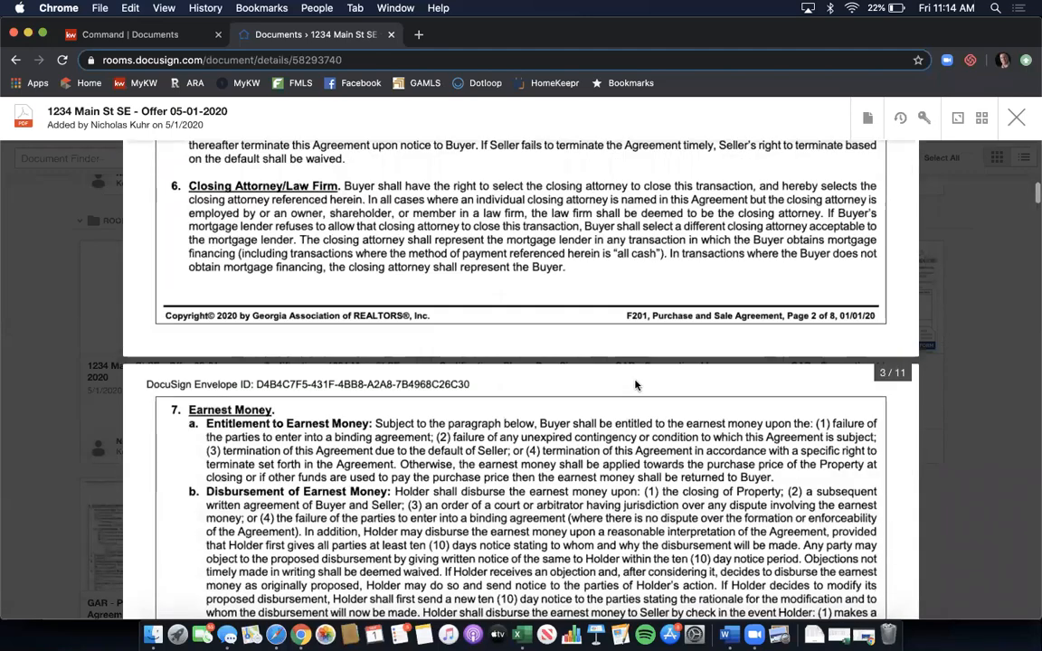
{"action": "scroll", "coordinate": [636, 385], "scroll_direction": "down", "scroll_amount": 10}
{"action": "scroll", "coordinate": [636, 385], "scroll_direction": "down", "scroll_amount": 10}
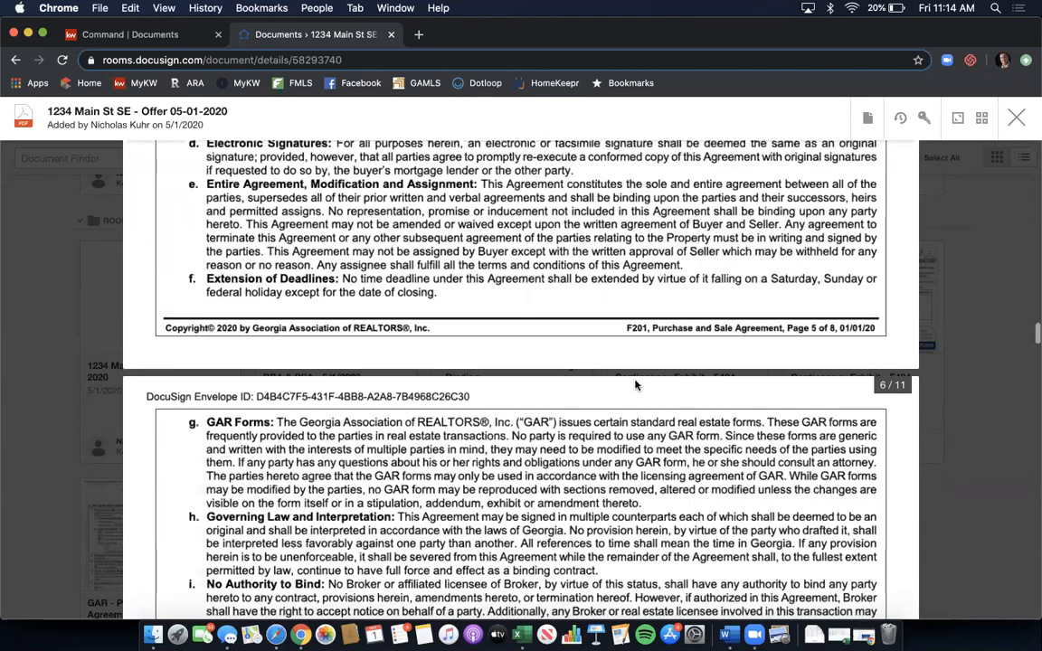
{"action": "scroll", "coordinate": [636, 384], "scroll_direction": "down", "scroll_amount": 10}
{"action": "scroll", "coordinate": [636, 384], "scroll_direction": "down", "scroll_amount": 10}
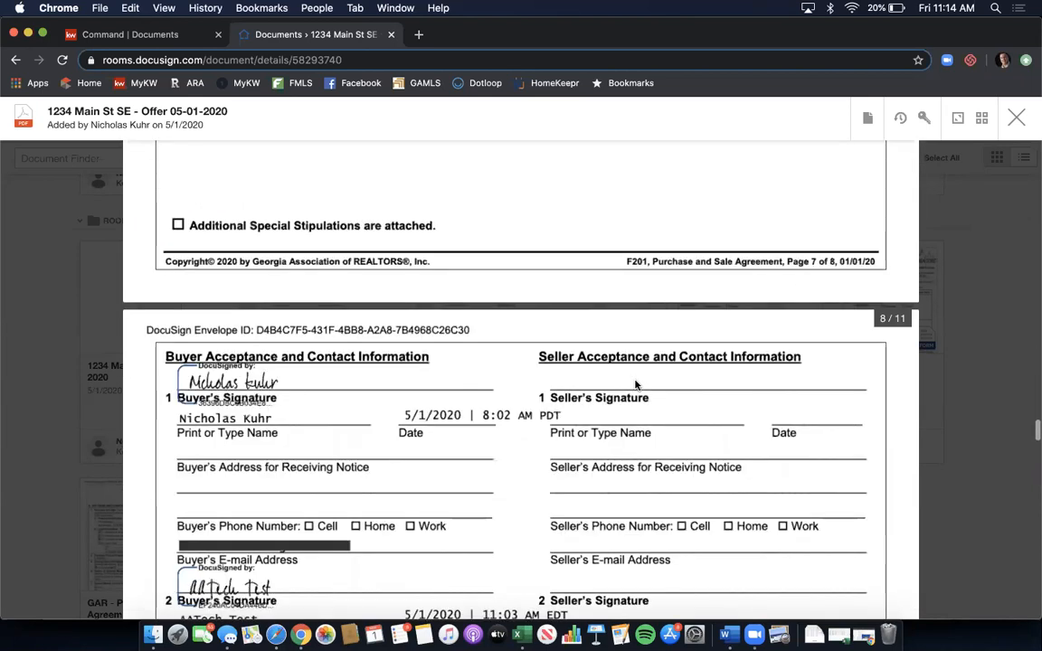
{"action": "scroll", "coordinate": [636, 385], "scroll_direction": "down", "scroll_amount": 5}
{"action": "scroll", "coordinate": [561, 380], "scroll_direction": "down", "scroll_amount": 10}
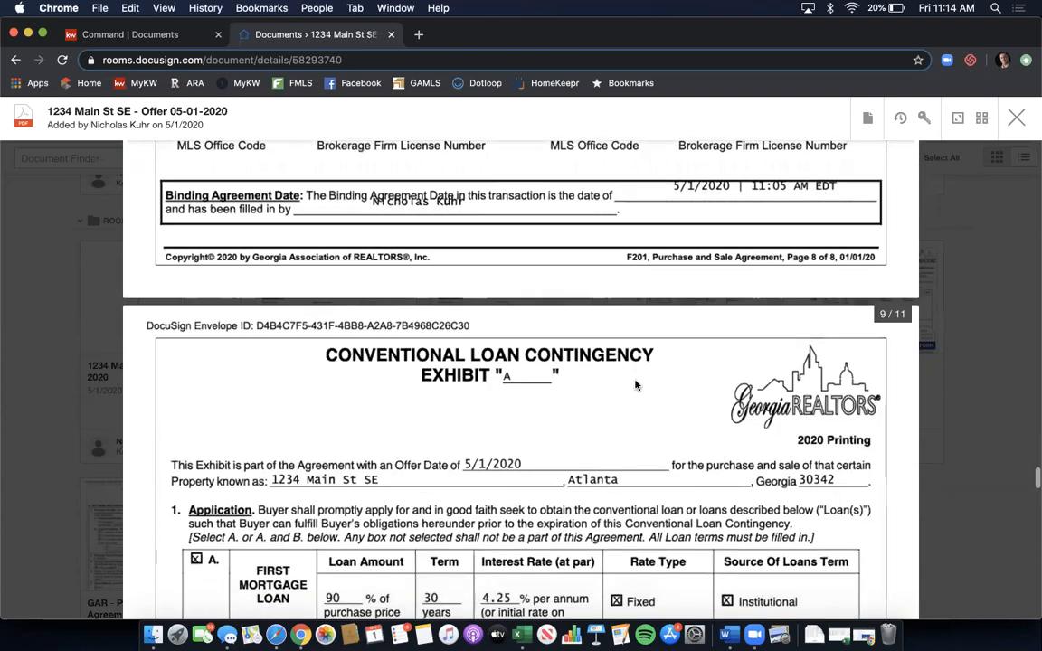
{"action": "scroll", "coordinate": [561, 380], "scroll_direction": "down", "scroll_amount": 5}
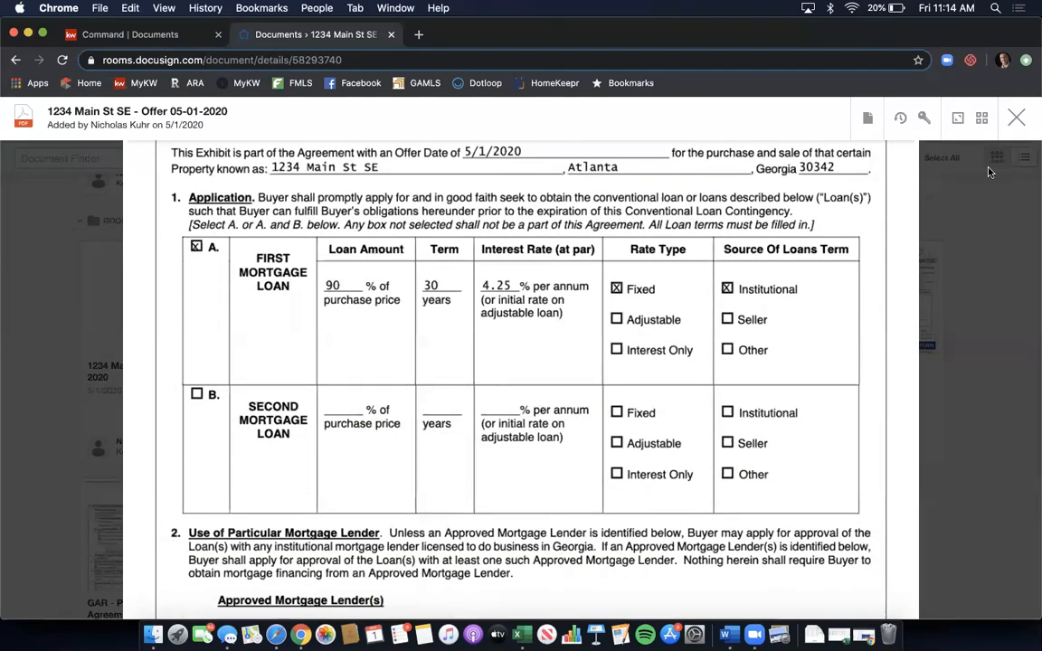
{"action": "left_click", "coordinate": [1018, 119]}
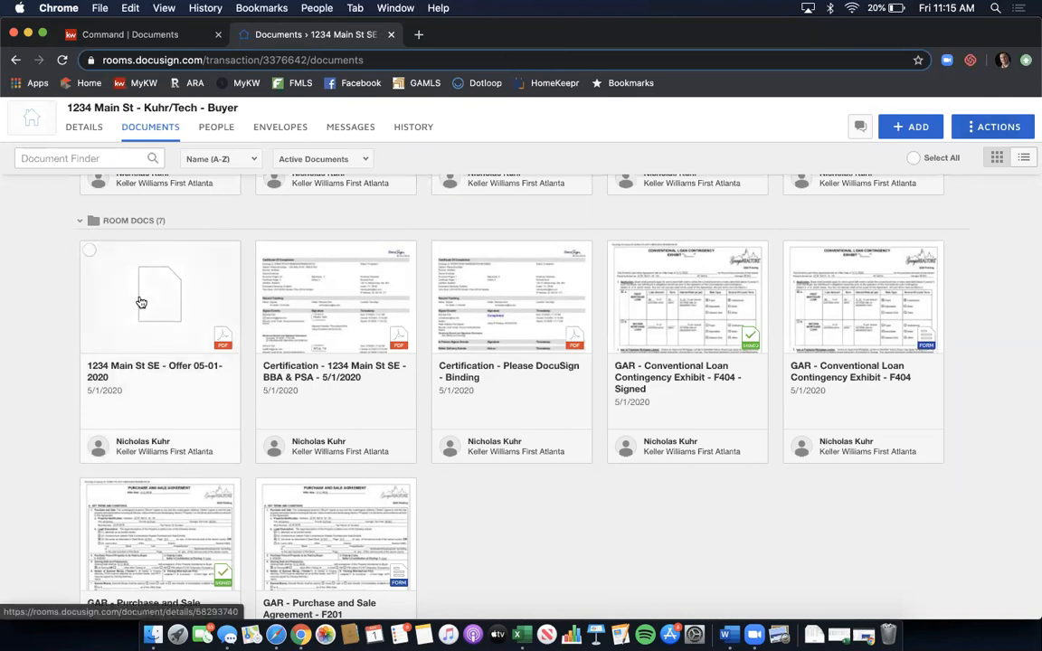
- Check the ADD document sources, then bring up the 1234 Main St SE - Offer card's actions menu
{"action": "left_click", "coordinate": [932, 128]}
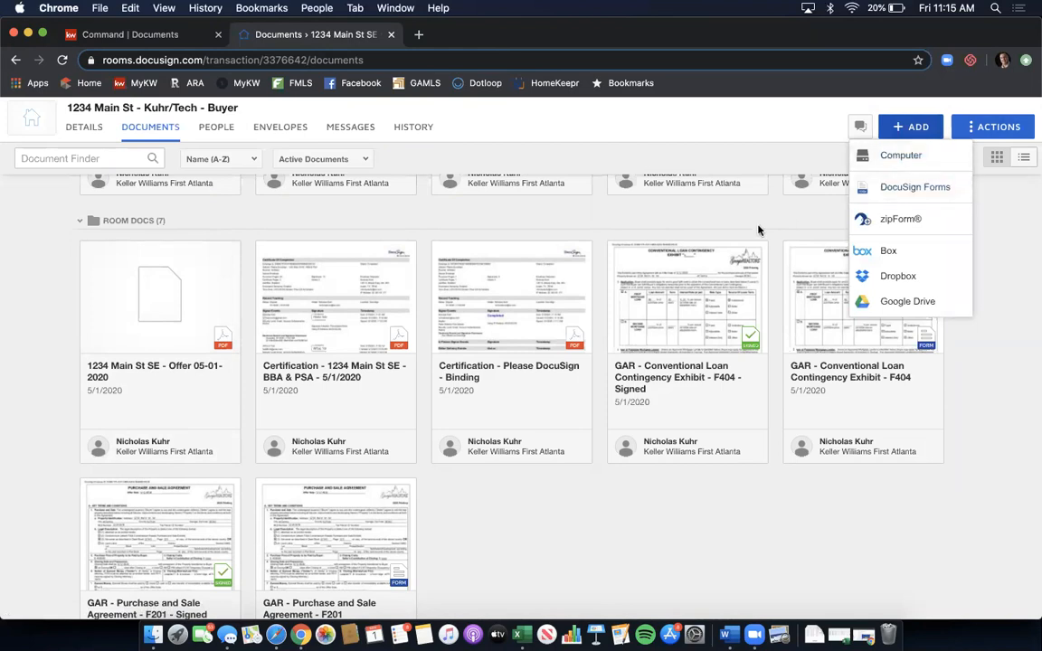
{"action": "right_click", "coordinate": [152, 300]}
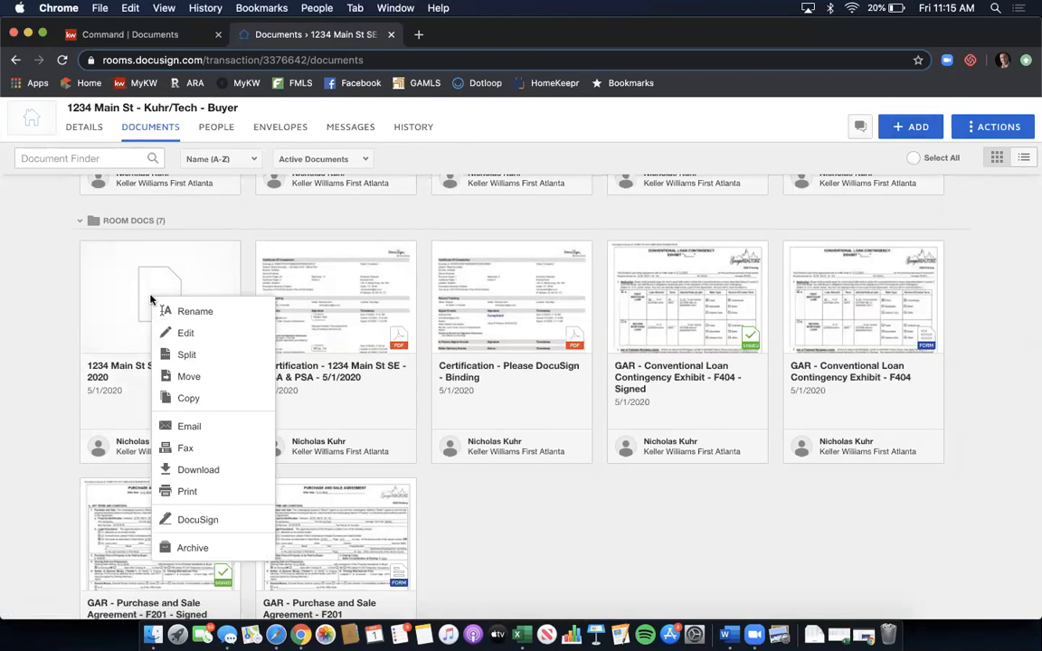
- Start splitting the offer PDF, defining pages 1-8 as 'Purchase & Sale Offer 2'
{"action": "left_click", "coordinate": [192, 358]}
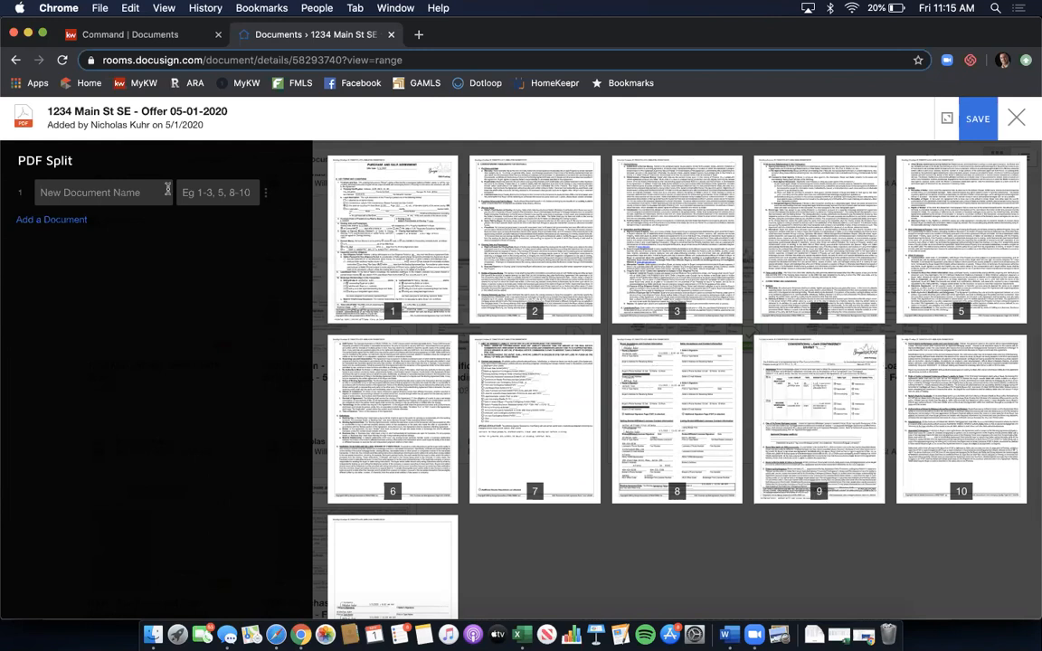
{"action": "left_click", "coordinate": [234, 194]}
{"action": "type", "text": "1-8"}
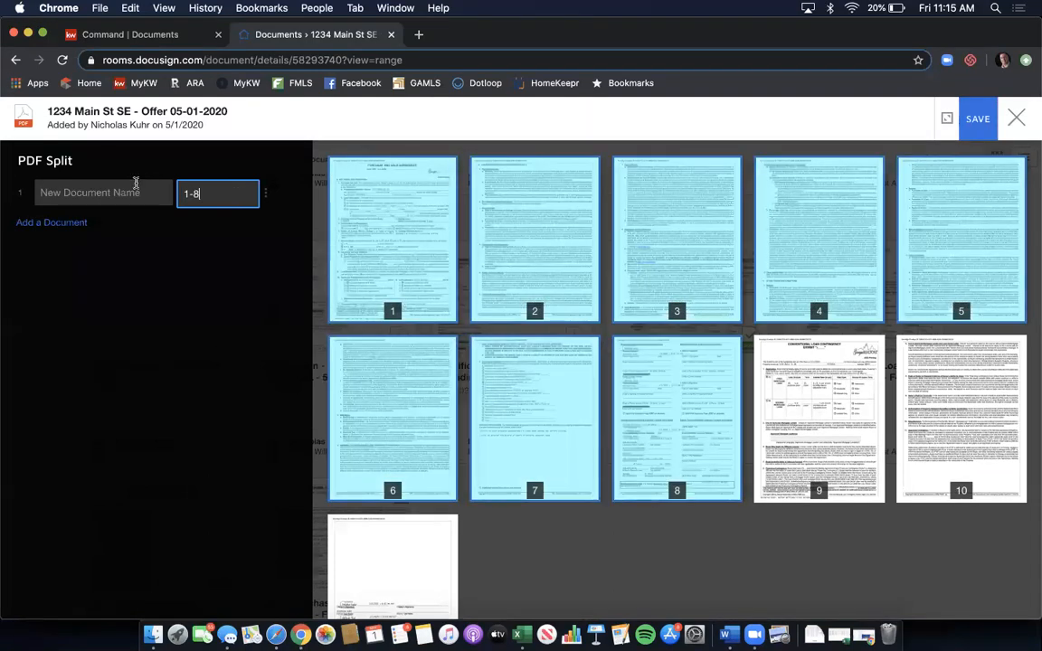
{"action": "left_click", "coordinate": [128, 194]}
{"action": "type", "text": "Purchase & Sale Offer 2"}
- Add a second part, pages 9-11 named 'Conventional Loan Exhibit 2', and save the split
{"action": "left_click", "coordinate": [58, 224]}
{"action": "left_click", "coordinate": [202, 233]}
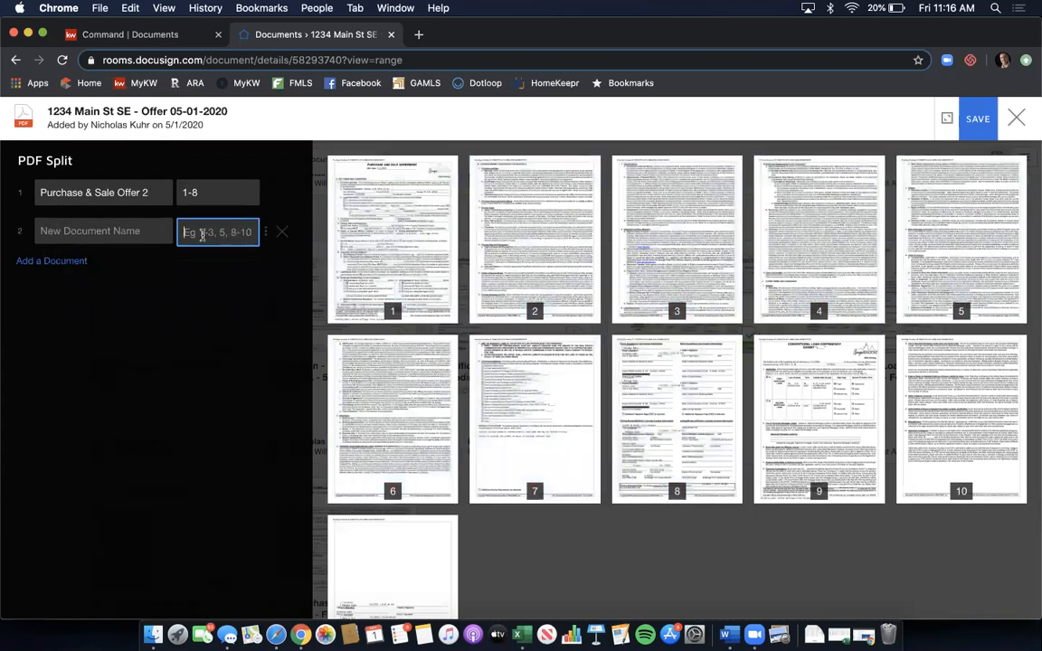
{"action": "type", "text": "9-11"}
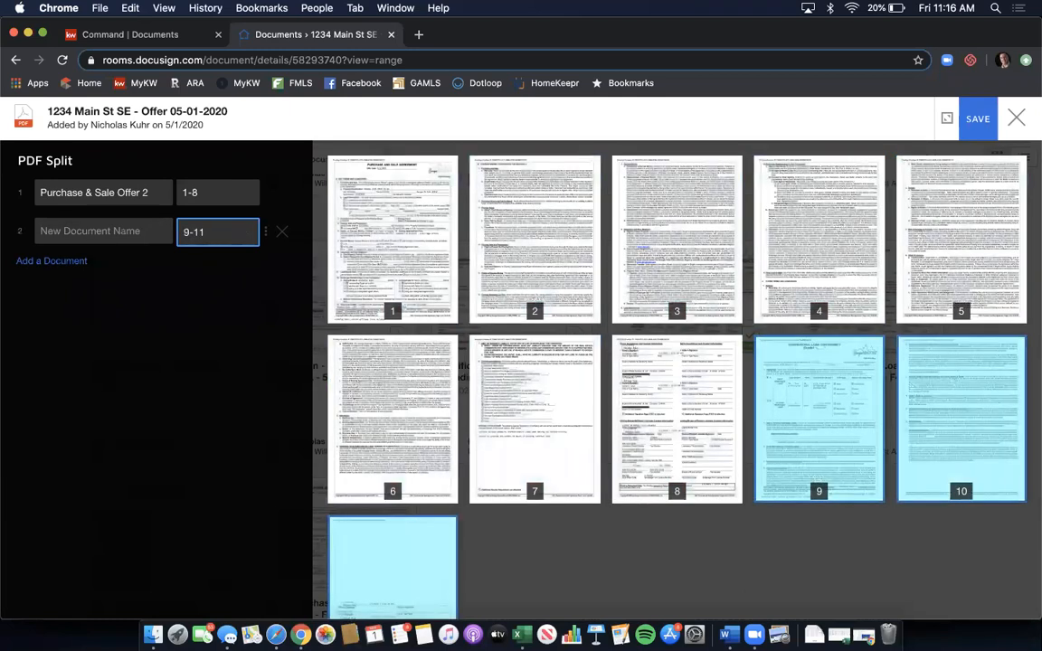
{"action": "left_click", "coordinate": [98, 226]}
{"action": "type", "text": "Conventional Loan Exhbit"}
{"action": "key", "text": "BackSpace"}
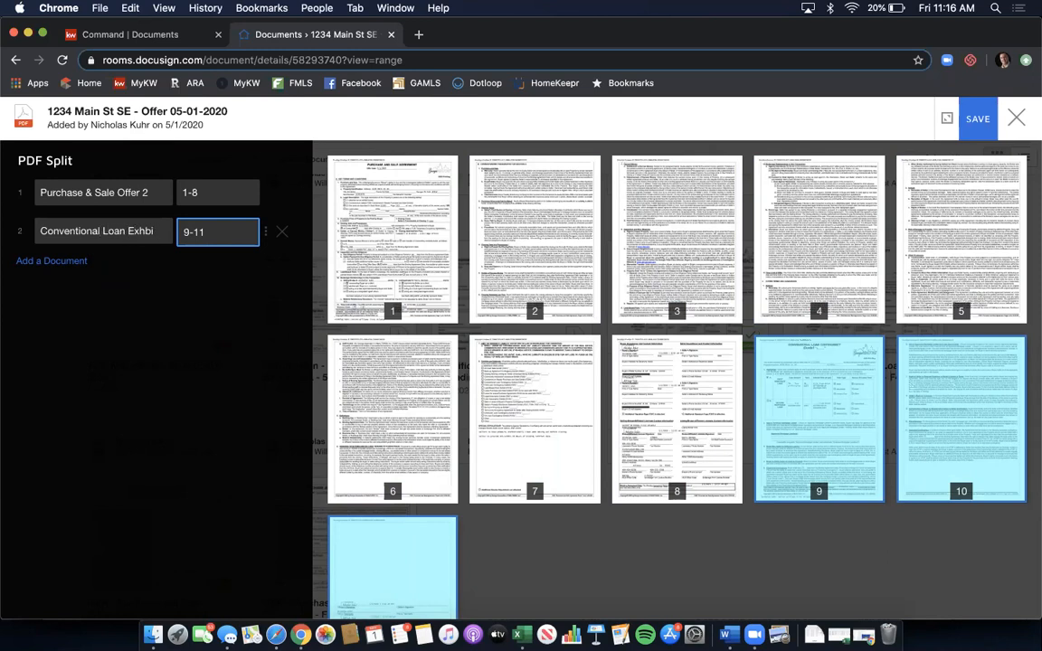
{"action": "type", "text": "ibit 2"}
{"action": "left_click", "coordinate": [980, 119]}
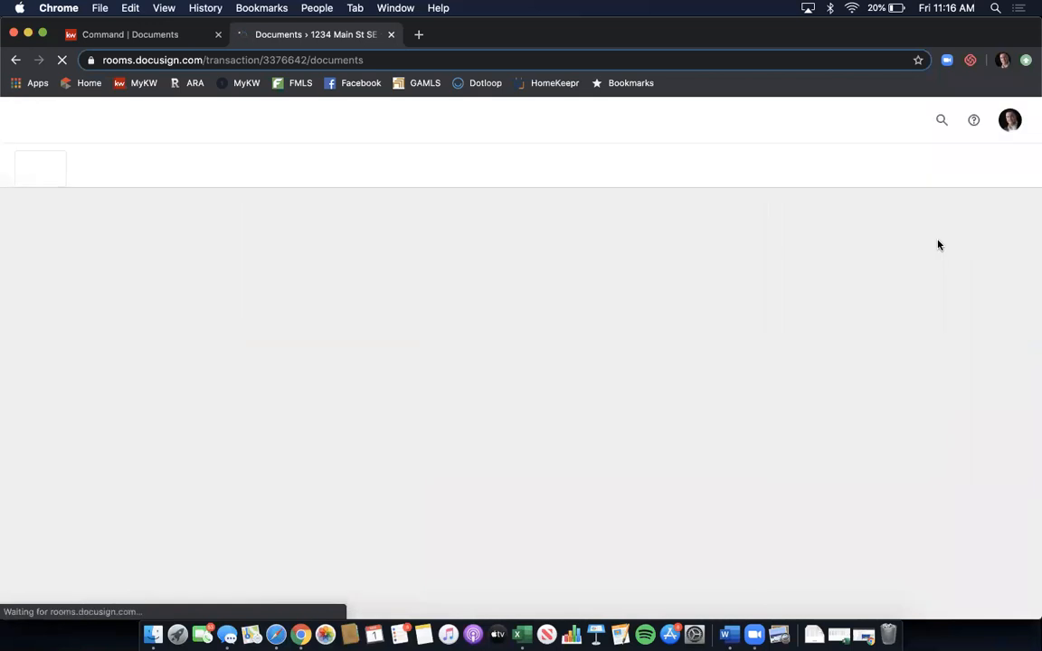
- Review the nine room documents and sort them by Added (Newest) instead of Name (A-Z)
{"action": "scroll", "coordinate": [939, 243], "scroll_direction": "down", "scroll_amount": 5}
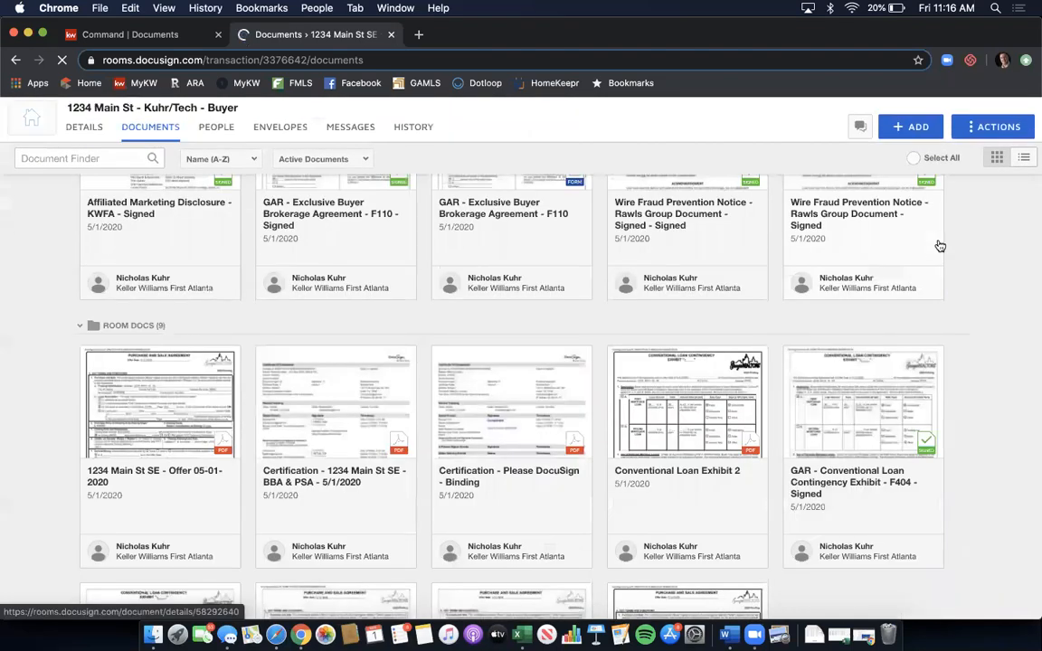
{"action": "scroll", "coordinate": [938, 244], "scroll_direction": "down", "scroll_amount": 5}
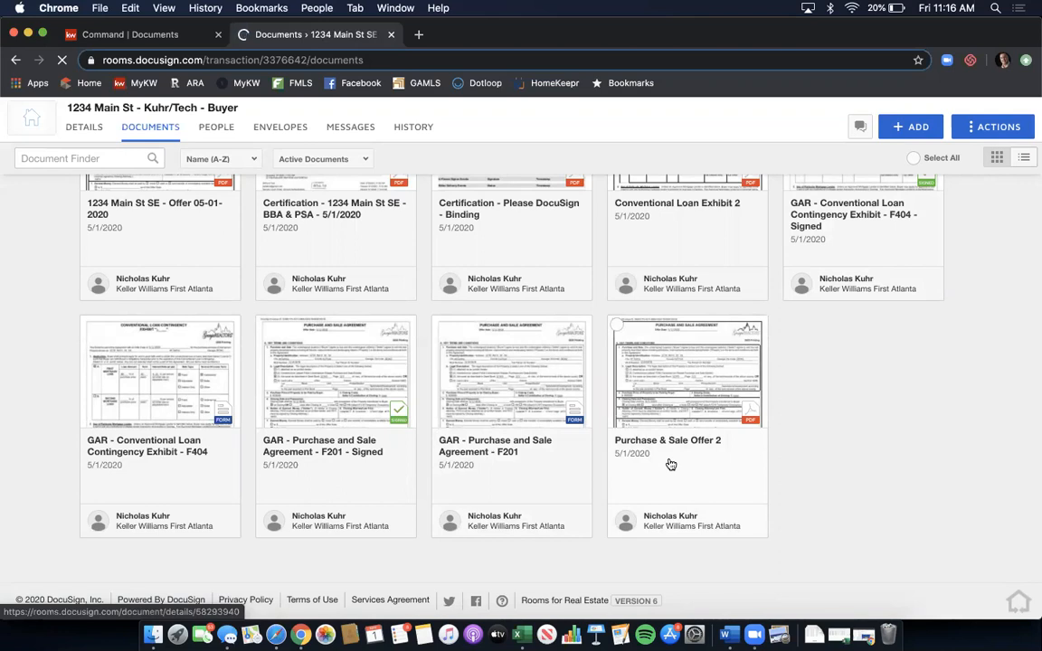
{"action": "scroll", "coordinate": [709, 457], "scroll_direction": "up", "scroll_amount": 3}
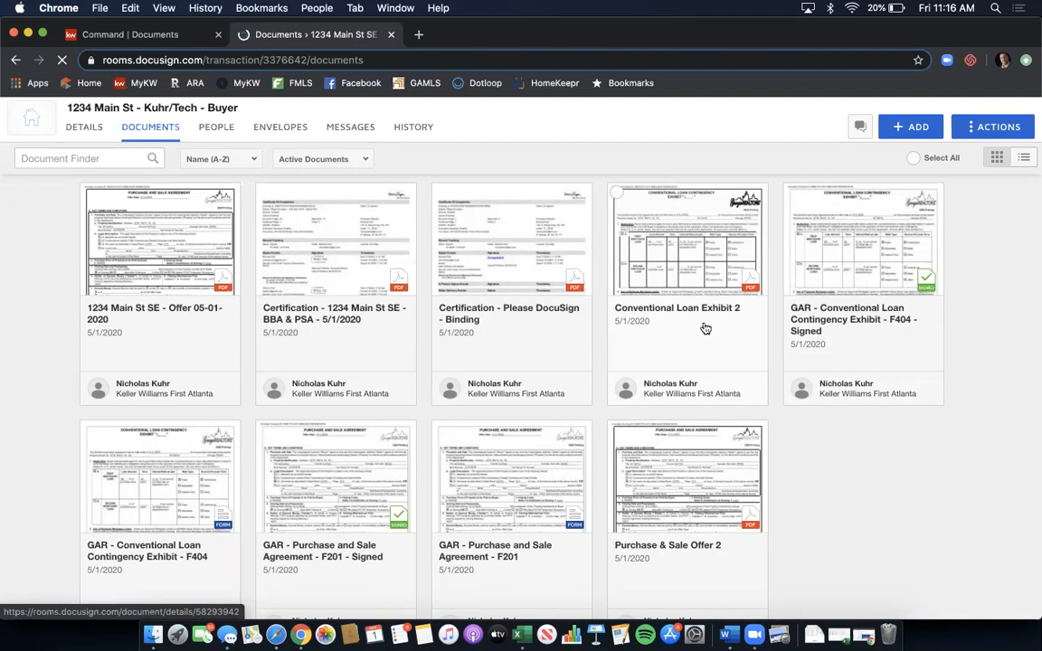
{"action": "left_click", "coordinate": [207, 161]}
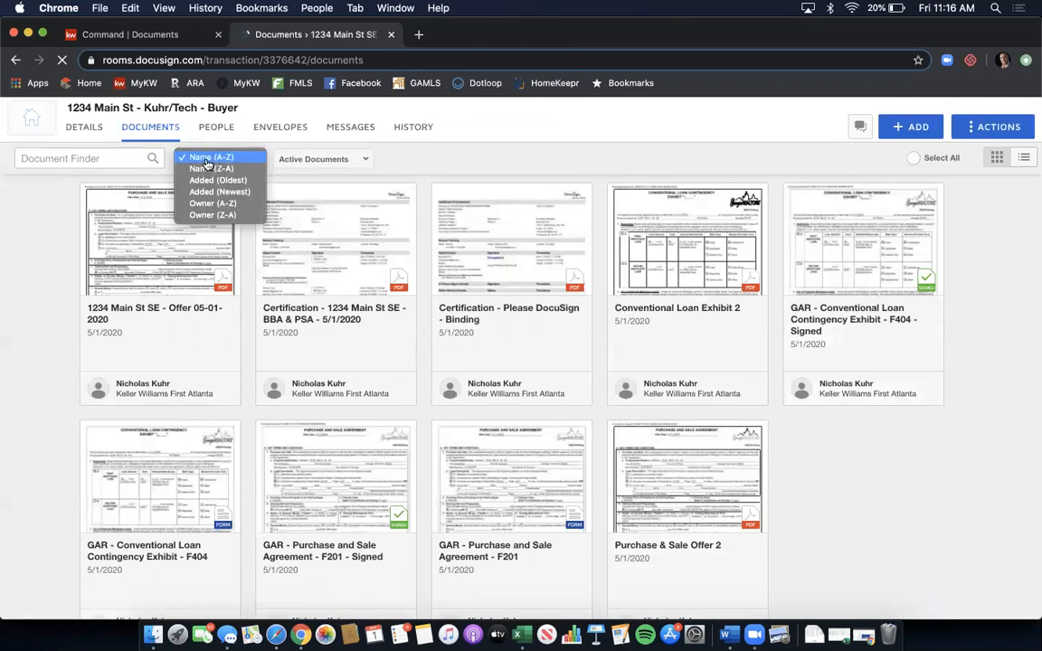
{"action": "left_click", "coordinate": [245, 199]}
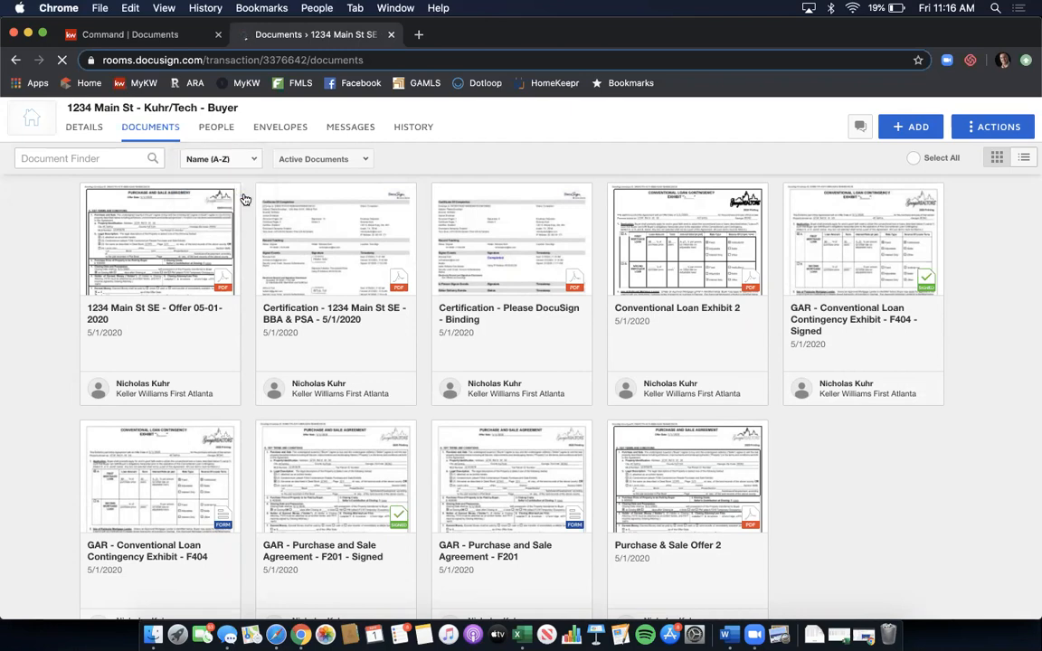
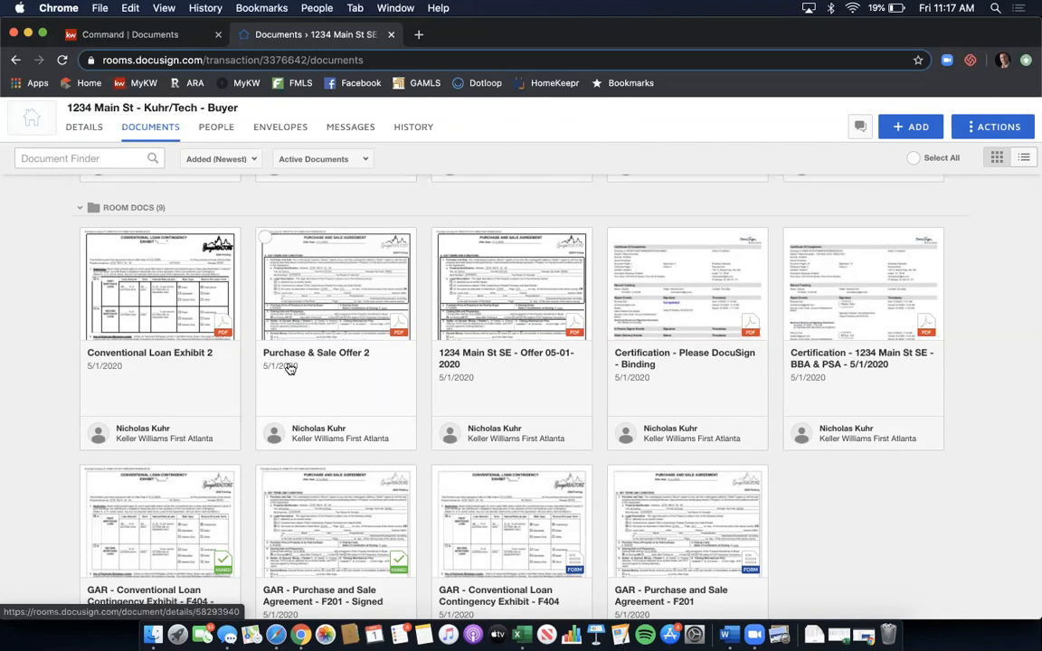
- Switch to the KW Command Documents tab for the buyer transaction
{"action": "left_click", "coordinate": [142, 34]}
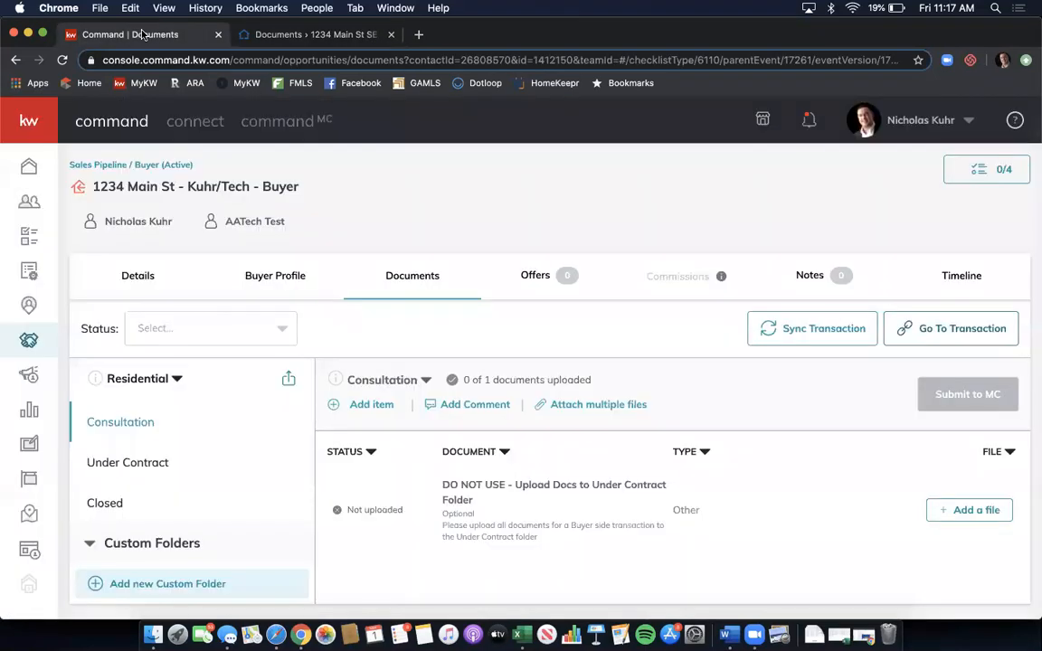
{"action": "scroll", "coordinate": [427, 243], "scroll_direction": "down", "scroll_amount": 1}
{"action": "scroll", "coordinate": [423, 339], "scroll_direction": "up", "scroll_amount": 1}
{"action": "scroll", "coordinate": [423, 340], "scroll_direction": "down", "scroll_amount": 1}
{"action": "scroll", "coordinate": [414, 342], "scroll_direction": "up", "scroll_amount": 1}
- Open the Under Contract folder and look through its 19 not-yet-uploaded checklist documents
{"action": "left_click", "coordinate": [132, 463]}
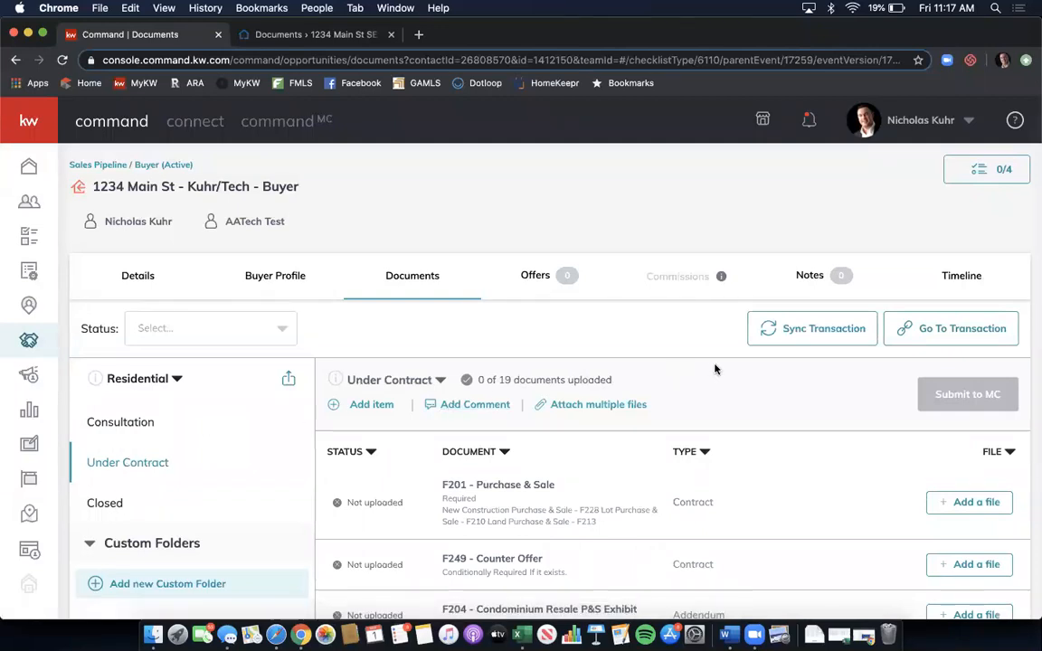
{"action": "scroll", "coordinate": [715, 369], "scroll_direction": "down", "scroll_amount": 3}
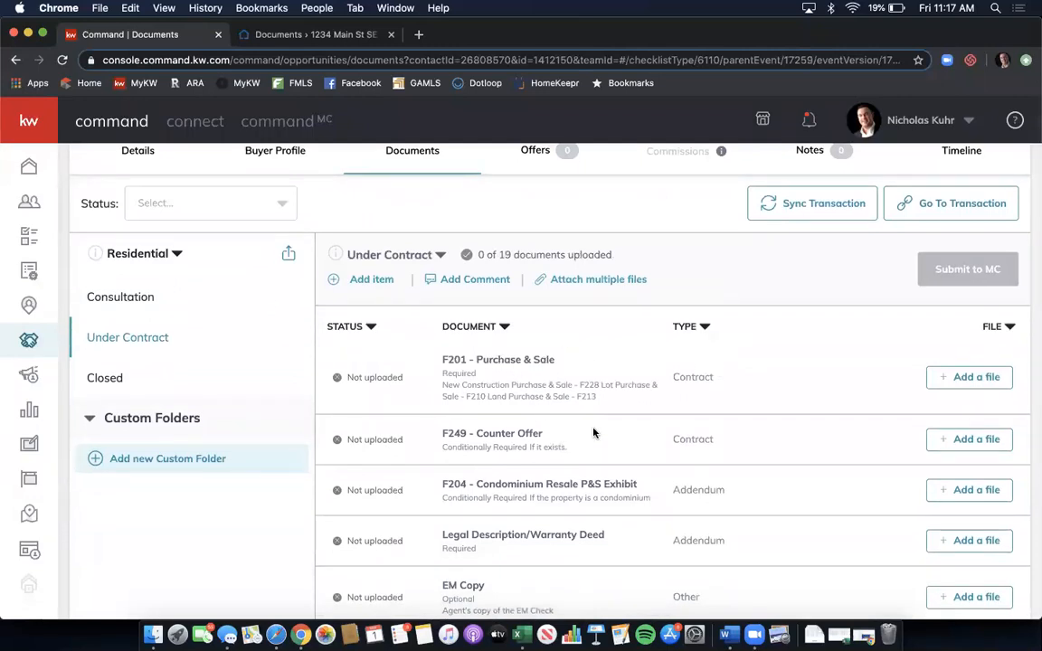
{"action": "scroll", "coordinate": [594, 432], "scroll_direction": "down", "scroll_amount": 3}
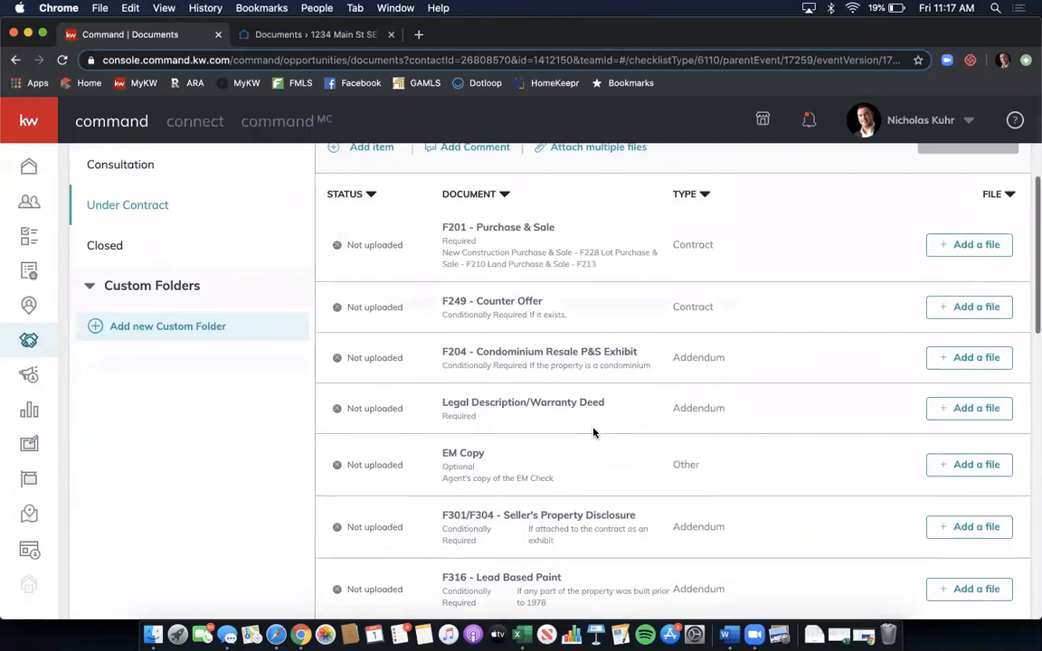
{"action": "scroll", "coordinate": [593, 433], "scroll_direction": "down", "scroll_amount": 2}
{"action": "scroll", "coordinate": [593, 430], "scroll_direction": "down", "scroll_amount": 6}
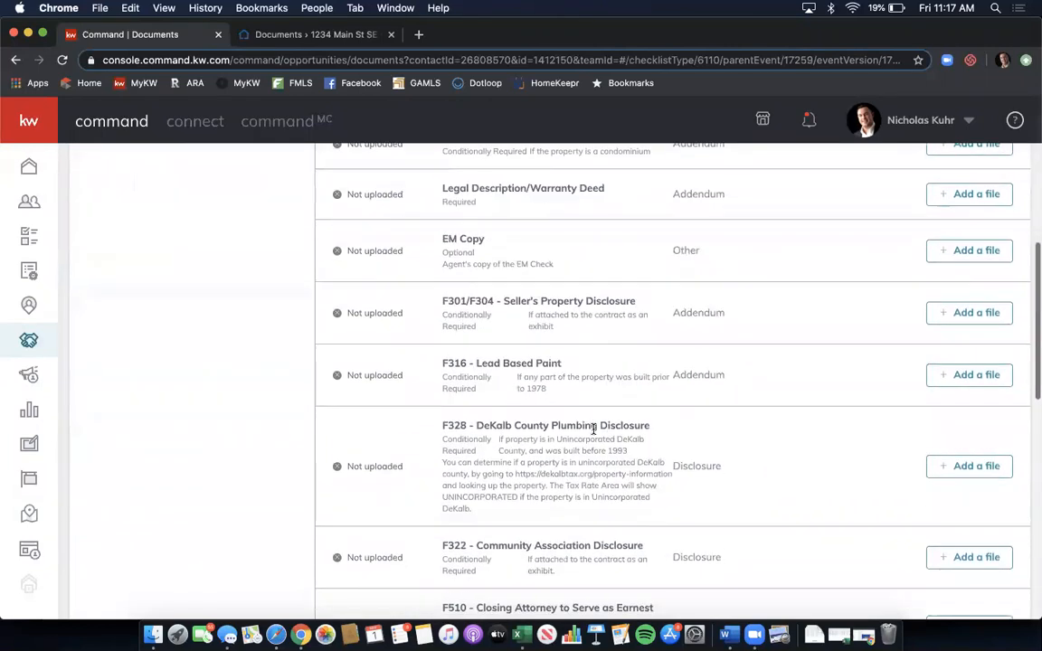
{"action": "scroll", "coordinate": [593, 429], "scroll_direction": "down", "scroll_amount": 2}
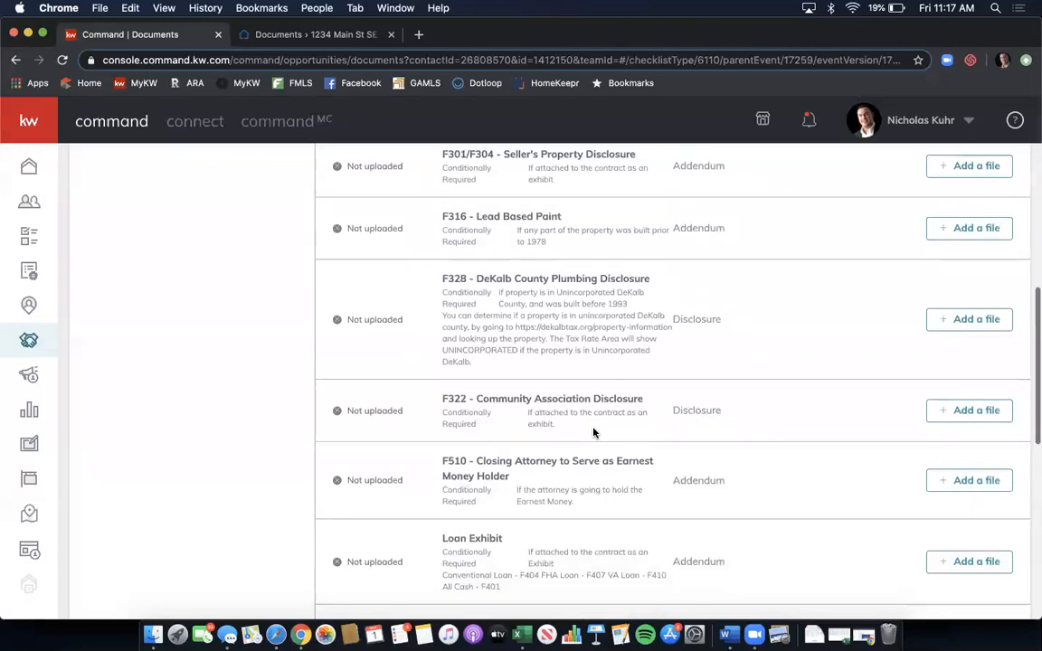
{"action": "scroll", "coordinate": [593, 430], "scroll_direction": "down", "scroll_amount": 3}
{"action": "scroll", "coordinate": [594, 429], "scroll_direction": "up", "scroll_amount": 5}
{"action": "scroll", "coordinate": [594, 434], "scroll_direction": "up", "scroll_amount": 10}
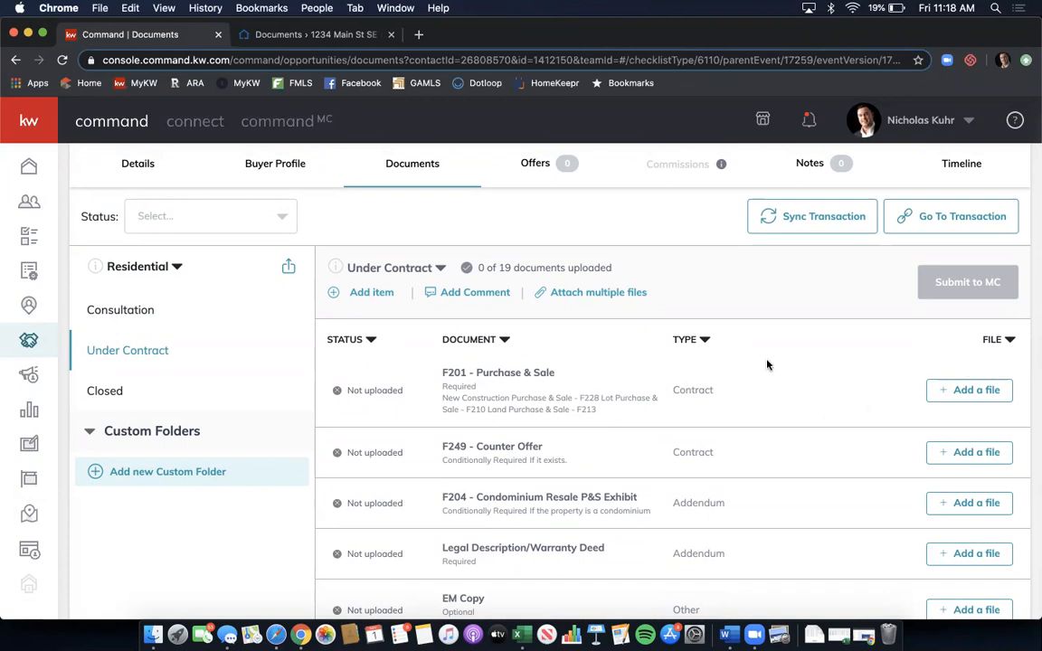
- Attach 'GAR - Purchase and Sale Agreement - F201 - Signed.pdf' from DocuSign to F201 - Purchase & Sale
{"action": "left_click", "coordinate": [942, 390]}
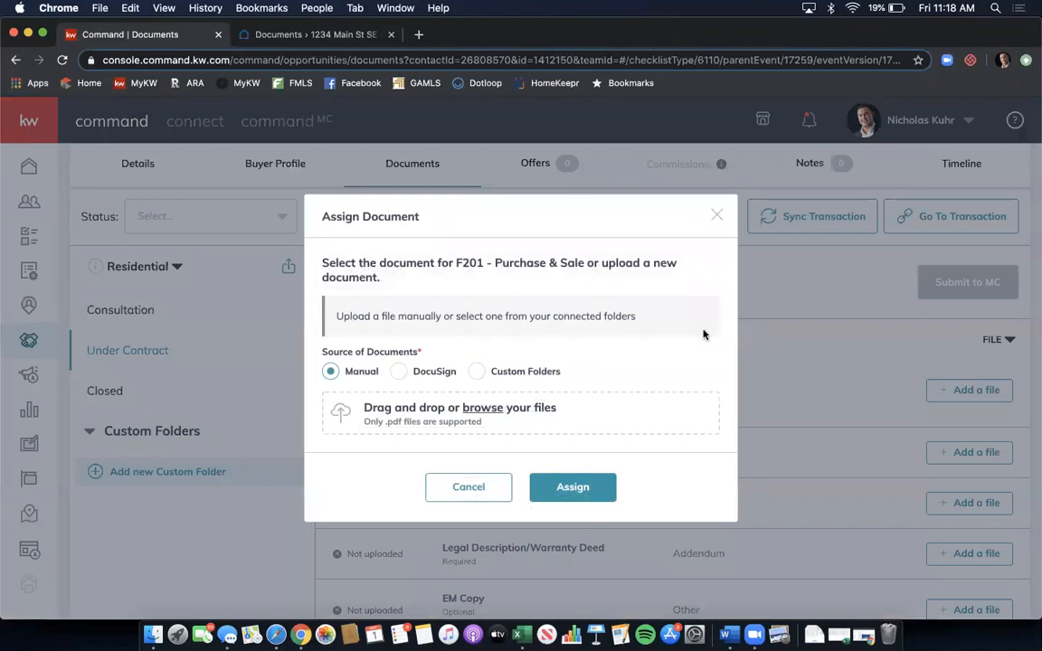
{"action": "left_click", "coordinate": [399, 372]}
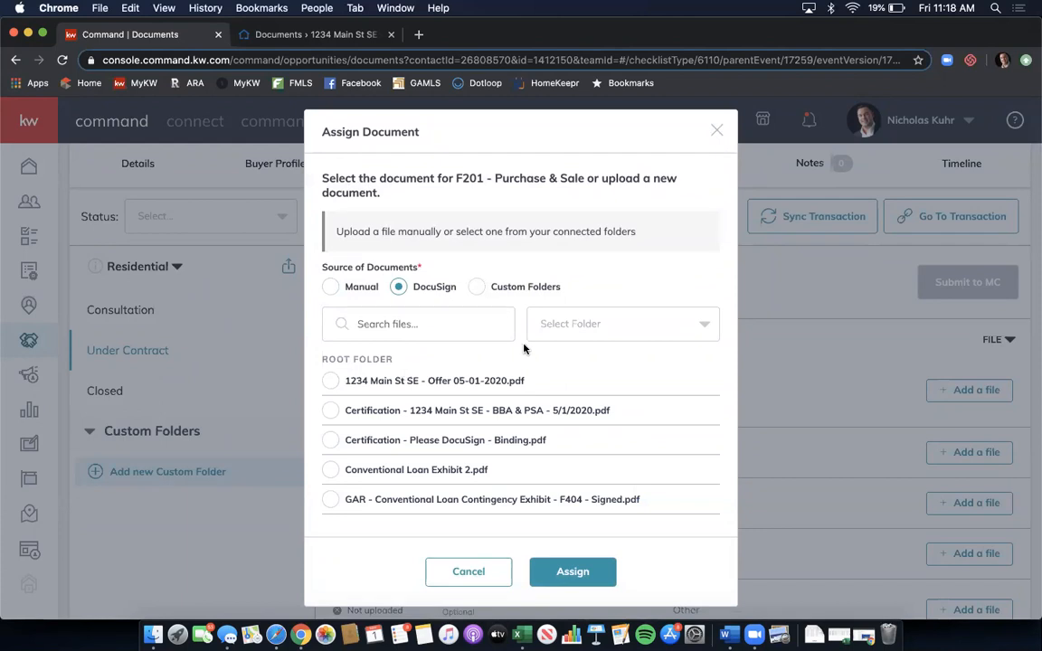
{"action": "scroll", "coordinate": [529, 353], "scroll_direction": "down", "scroll_amount": 1}
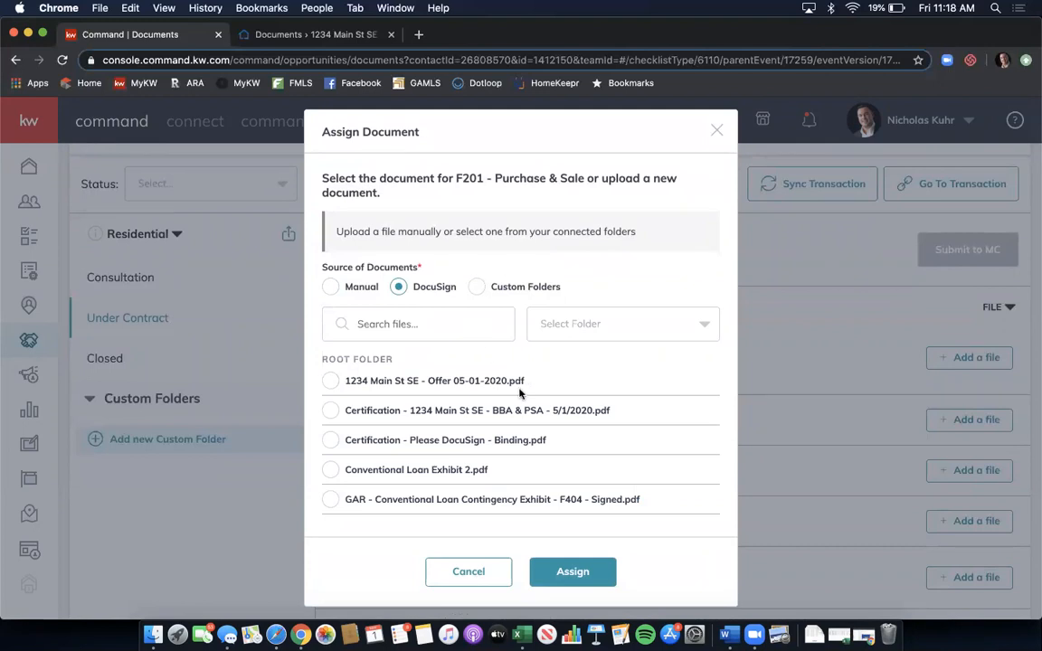
{"action": "scroll", "coordinate": [524, 416], "scroll_direction": "down", "scroll_amount": 3}
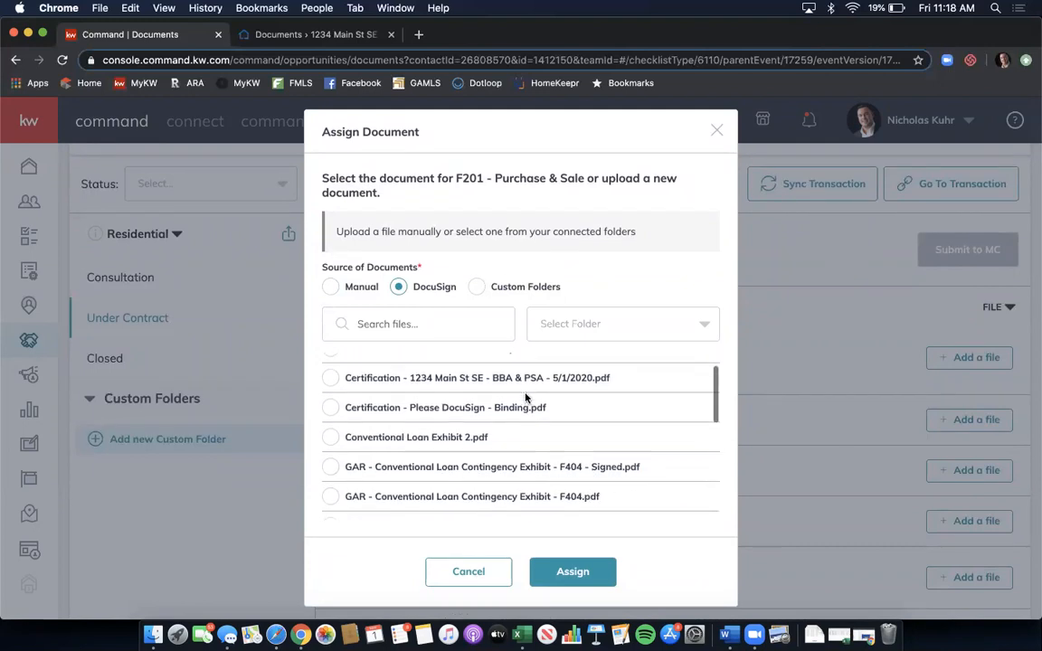
{"action": "scroll", "coordinate": [525, 398], "scroll_direction": "down", "scroll_amount": 2}
{"action": "scroll", "coordinate": [525, 398], "scroll_direction": "up", "scroll_amount": 5}
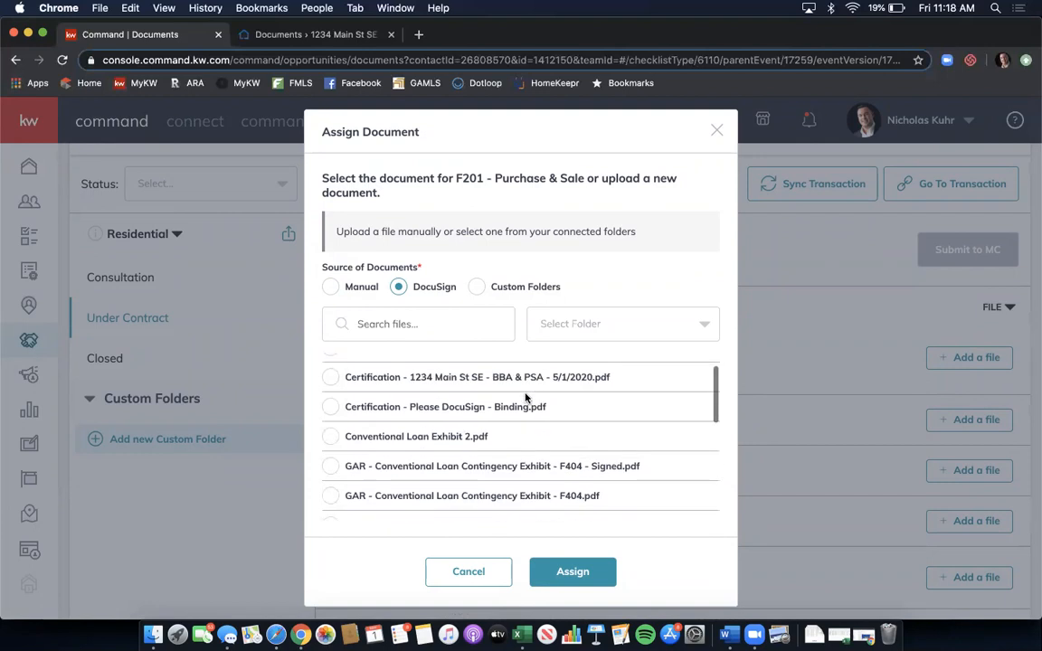
{"action": "left_click", "coordinate": [595, 331]}
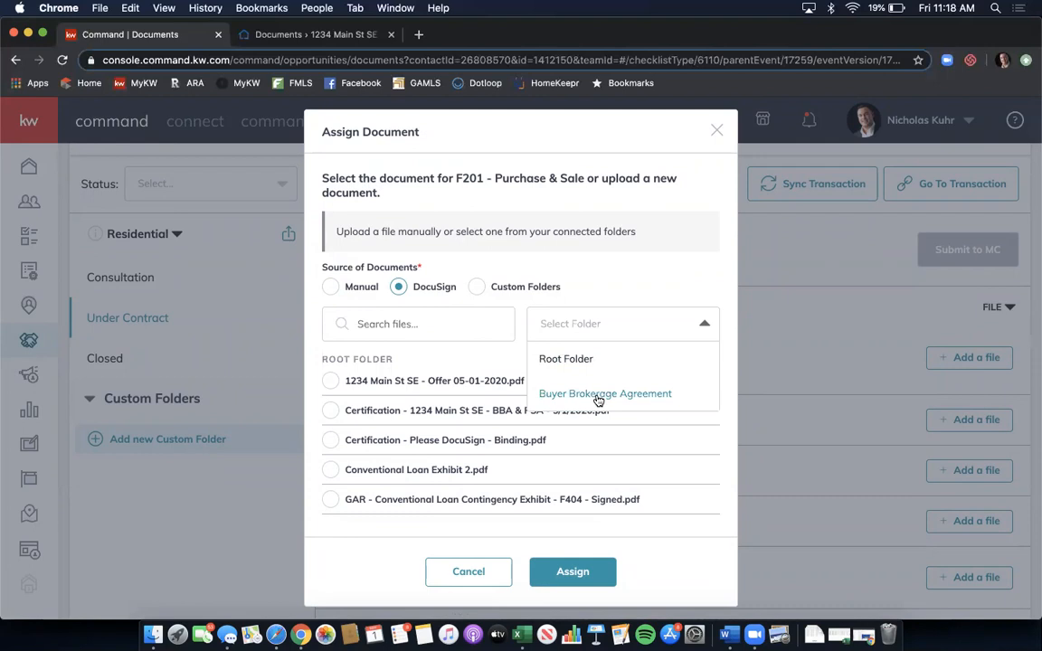
{"action": "left_click", "coordinate": [609, 300]}
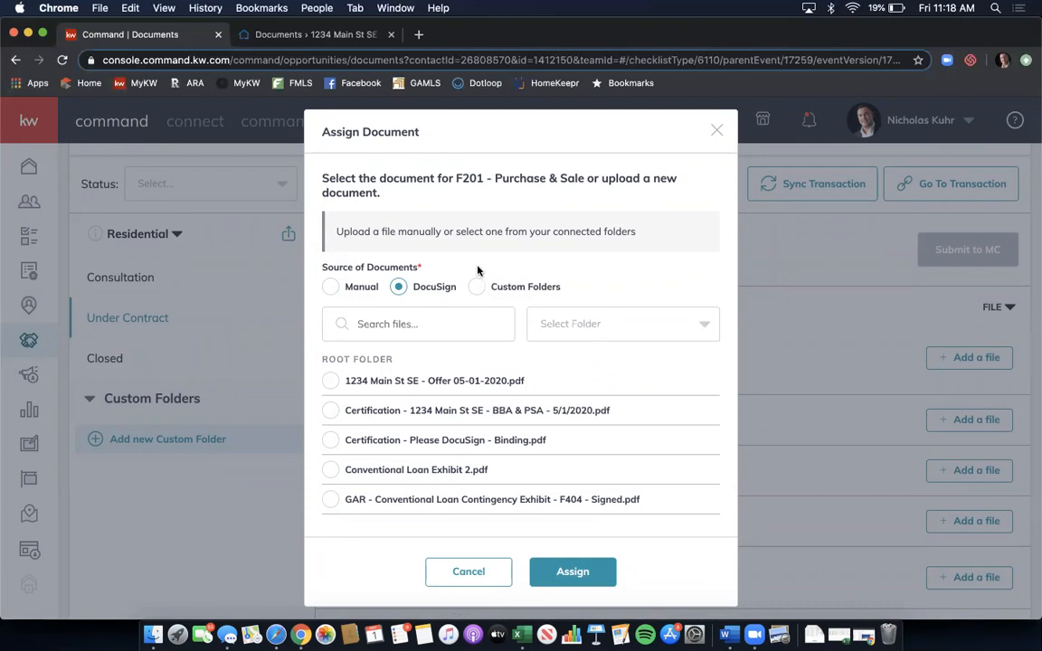
{"action": "scroll", "coordinate": [531, 420], "scroll_direction": "down", "scroll_amount": 5}
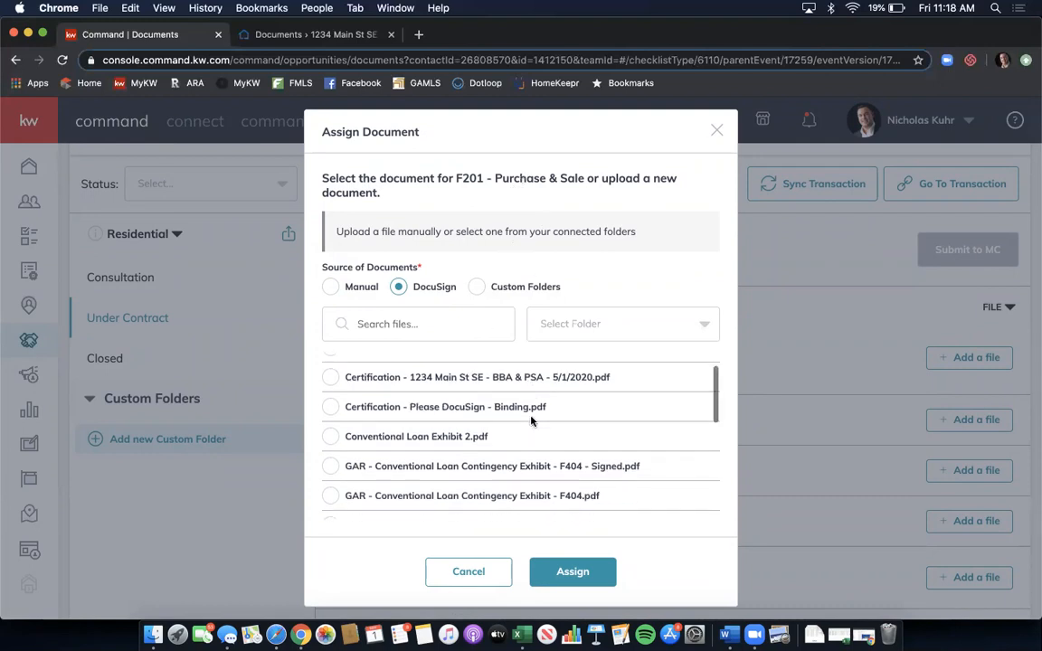
{"action": "scroll", "coordinate": [532, 420], "scroll_direction": "down", "scroll_amount": 1}
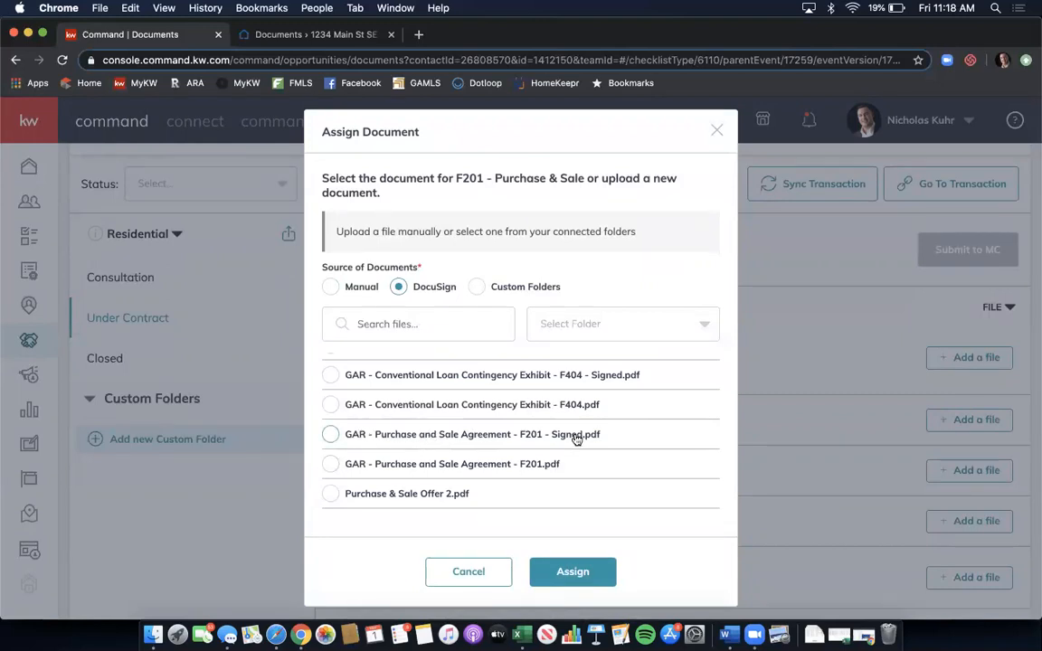
{"action": "left_click", "coordinate": [331, 435]}
{"action": "left_click", "coordinate": [561, 575]}
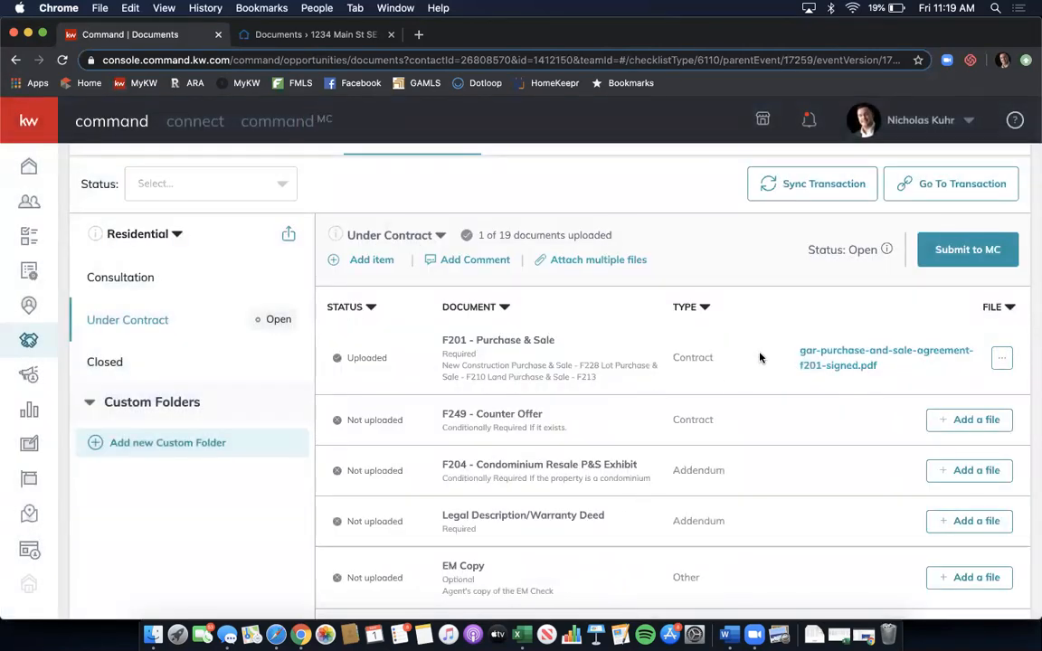
{"action": "left_click", "coordinate": [819, 354]}
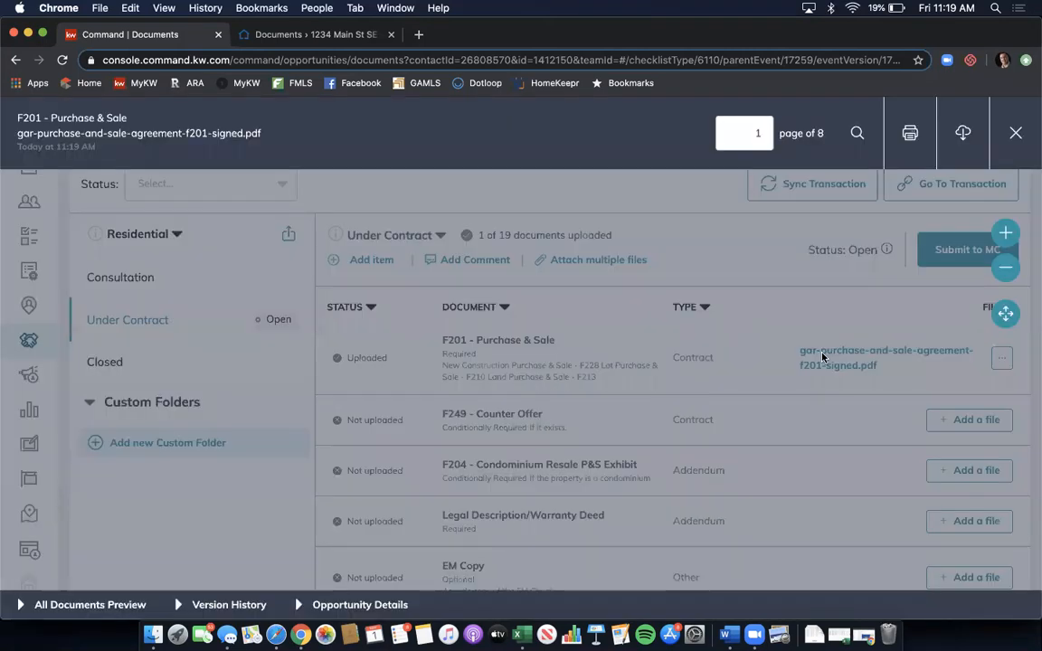
{"action": "scroll", "coordinate": [549, 308], "scroll_direction": "down", "scroll_amount": 15}
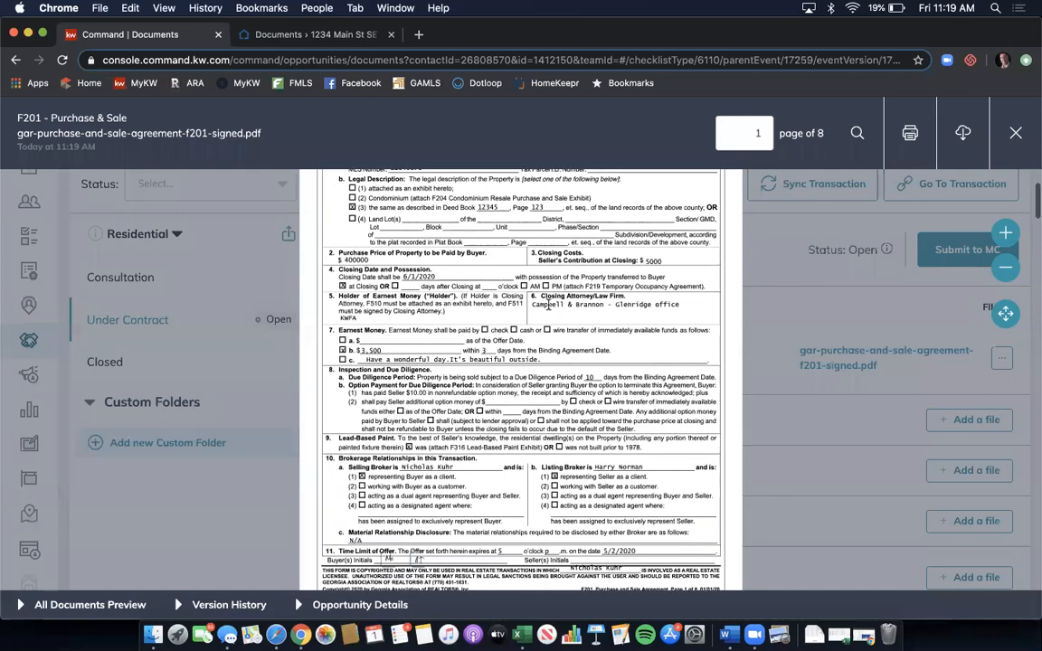
{"action": "scroll", "coordinate": [548, 306], "scroll_direction": "down", "scroll_amount": 20}
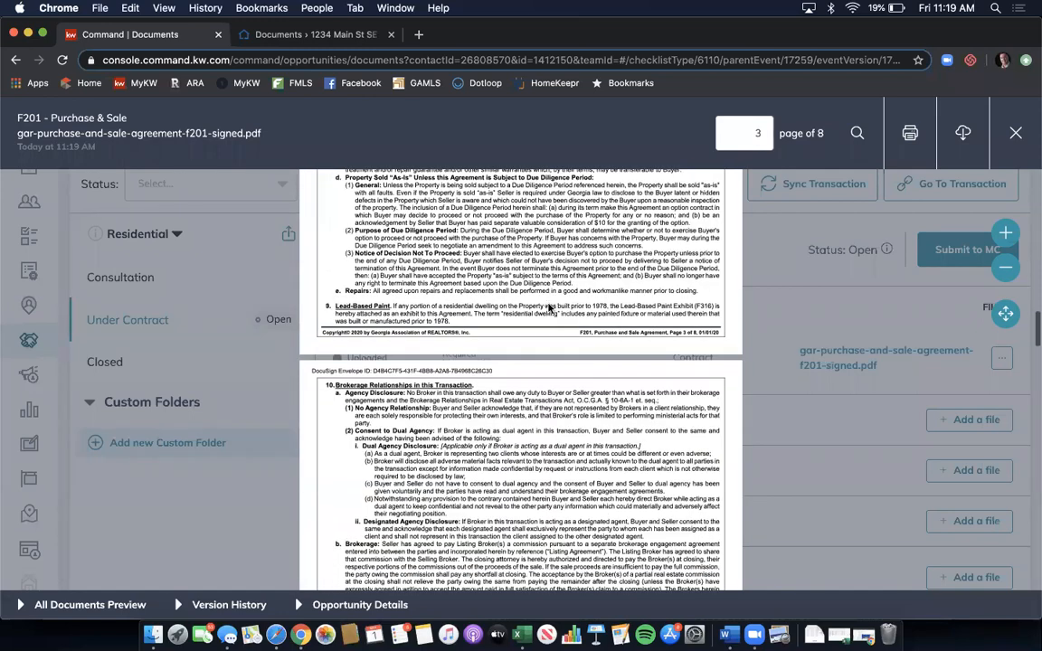
{"action": "scroll", "coordinate": [548, 306], "scroll_direction": "down", "scroll_amount": 5}
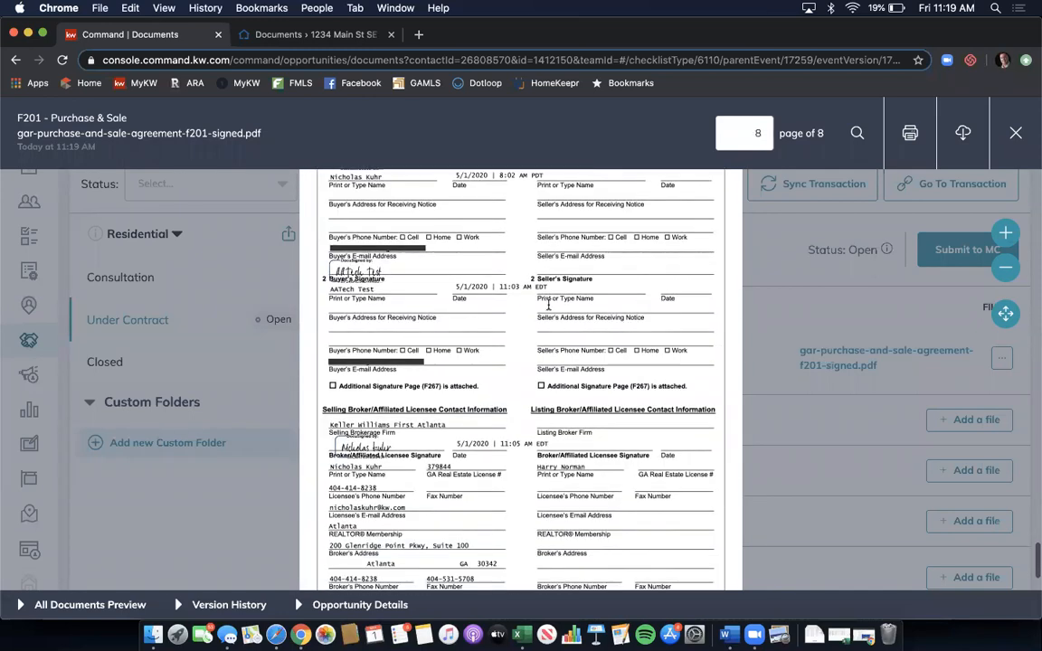
{"action": "left_click", "coordinate": [1016, 134]}
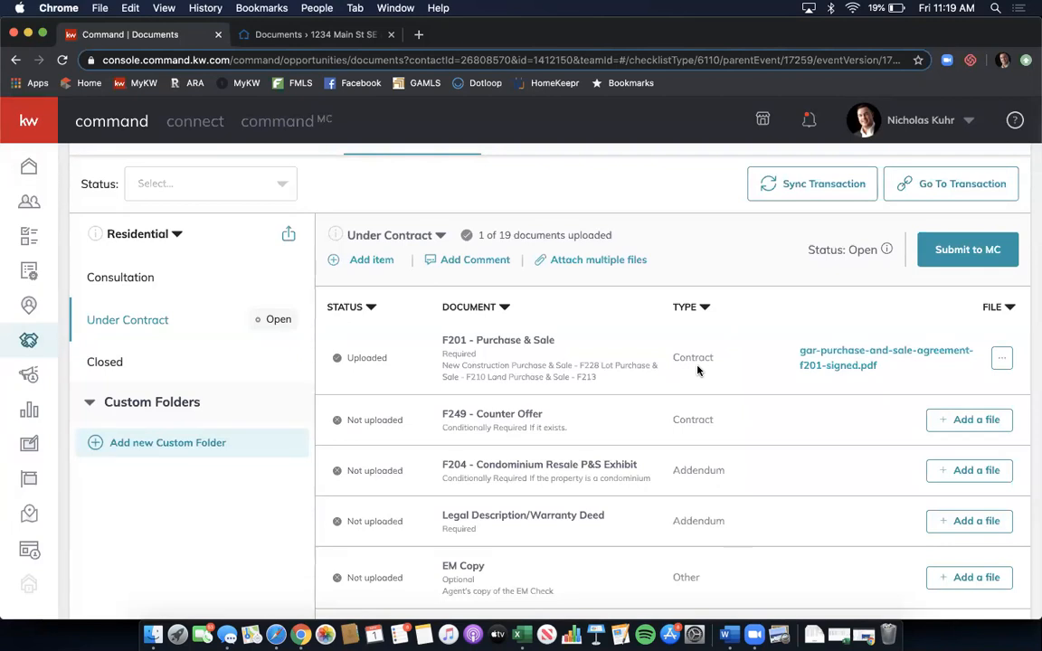
- Start a bulk file attachment for several checklist items, sourcing files from DocuSign
{"action": "left_click", "coordinate": [584, 265]}
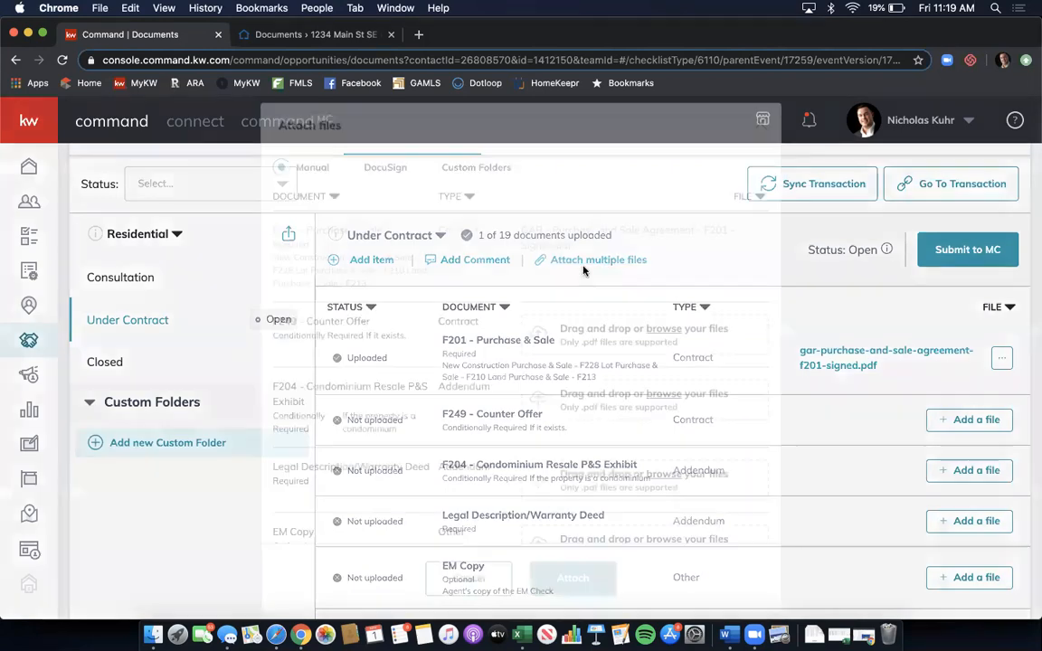
{"action": "scroll", "coordinate": [583, 269], "scroll_direction": "down", "scroll_amount": 2}
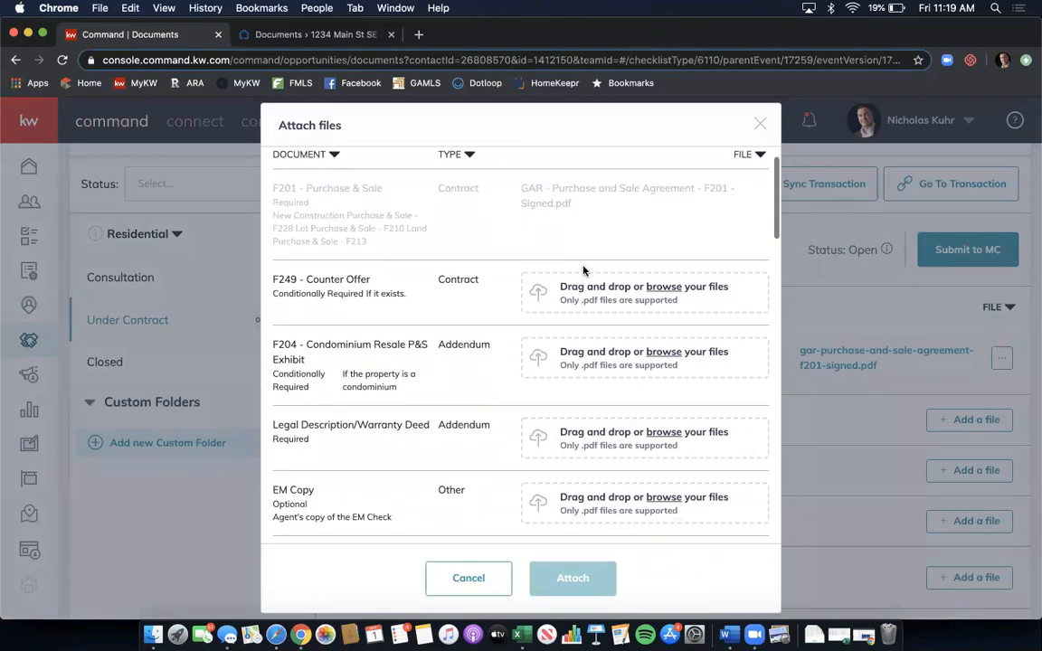
{"action": "scroll", "coordinate": [466, 273], "scroll_direction": "up", "scroll_amount": 2}
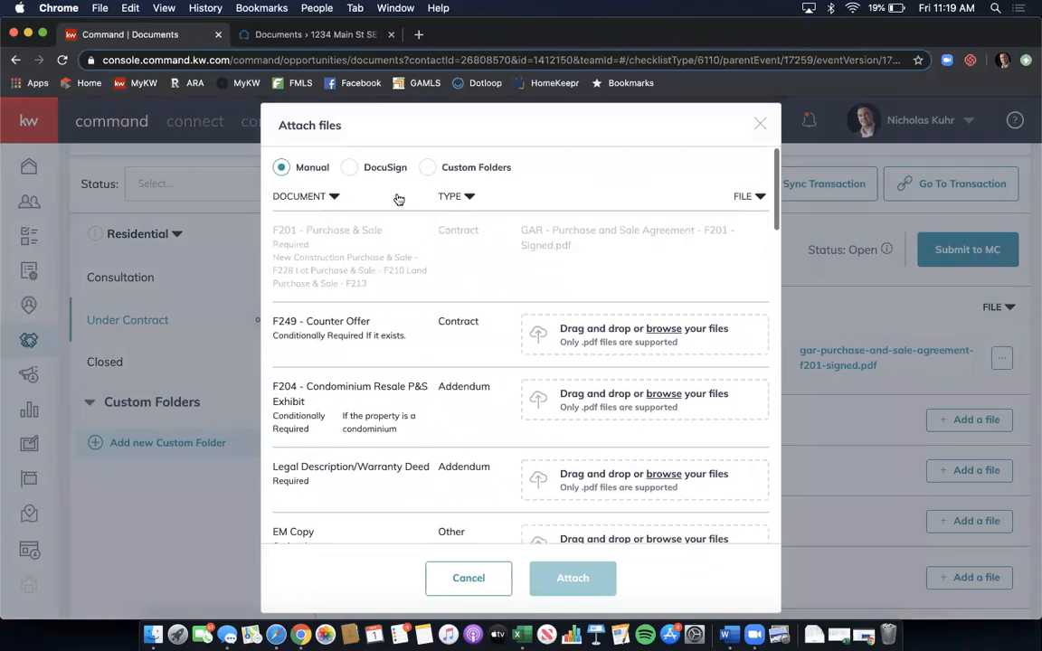
{"action": "left_click", "coordinate": [349, 172]}
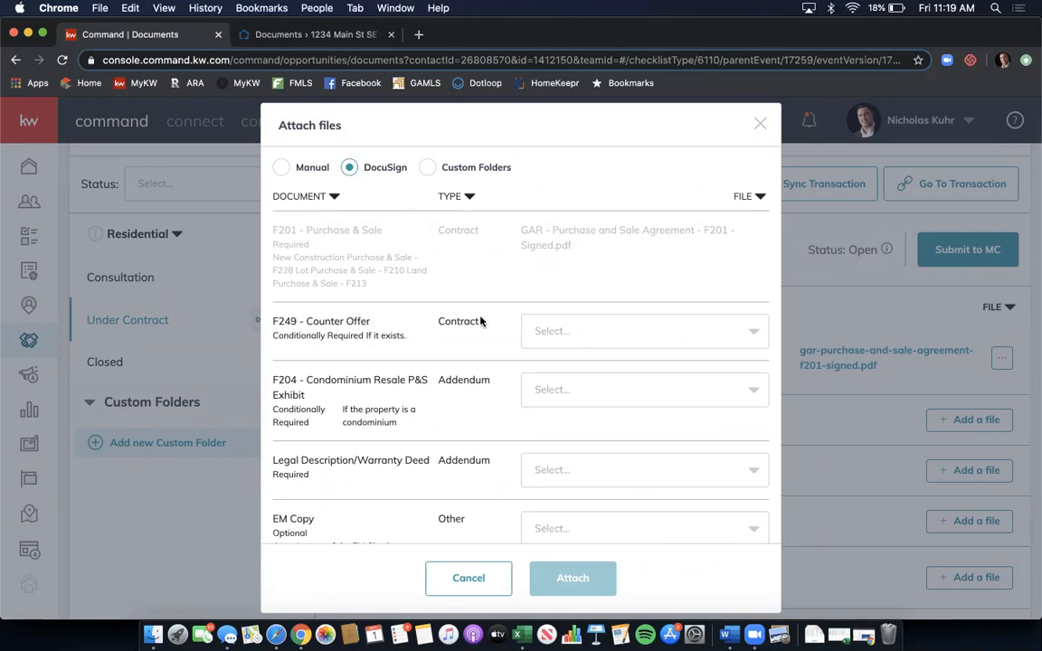
{"action": "scroll", "coordinate": [481, 321], "scroll_direction": "down", "scroll_amount": 5}
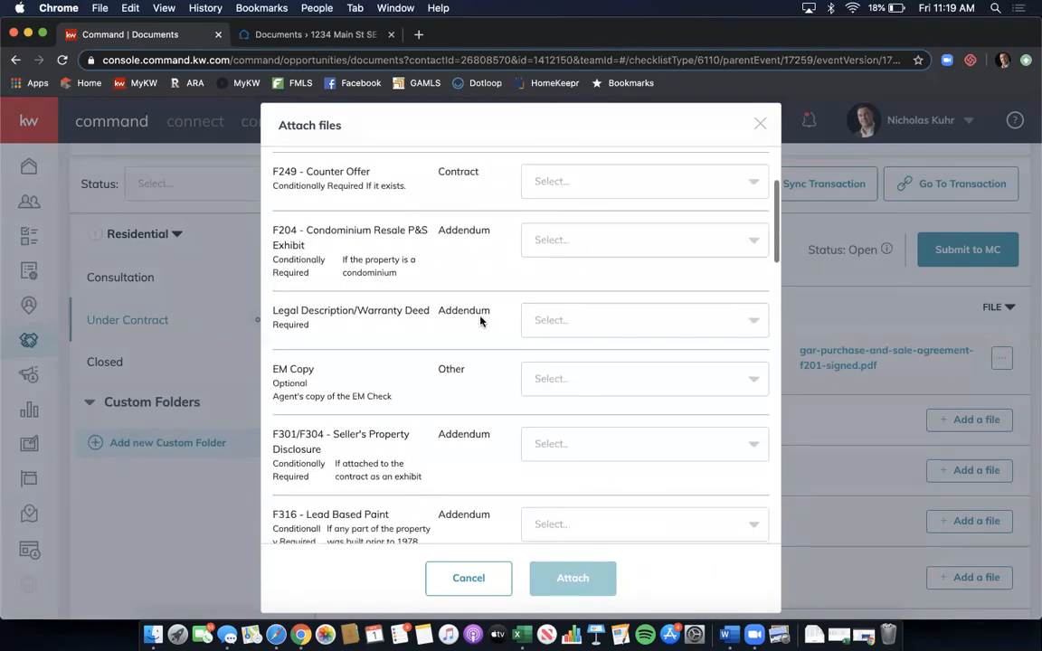
{"action": "scroll", "coordinate": [482, 321], "scroll_direction": "down", "scroll_amount": 6}
{"action": "scroll", "coordinate": [481, 321], "scroll_direction": "down", "scroll_amount": 9}
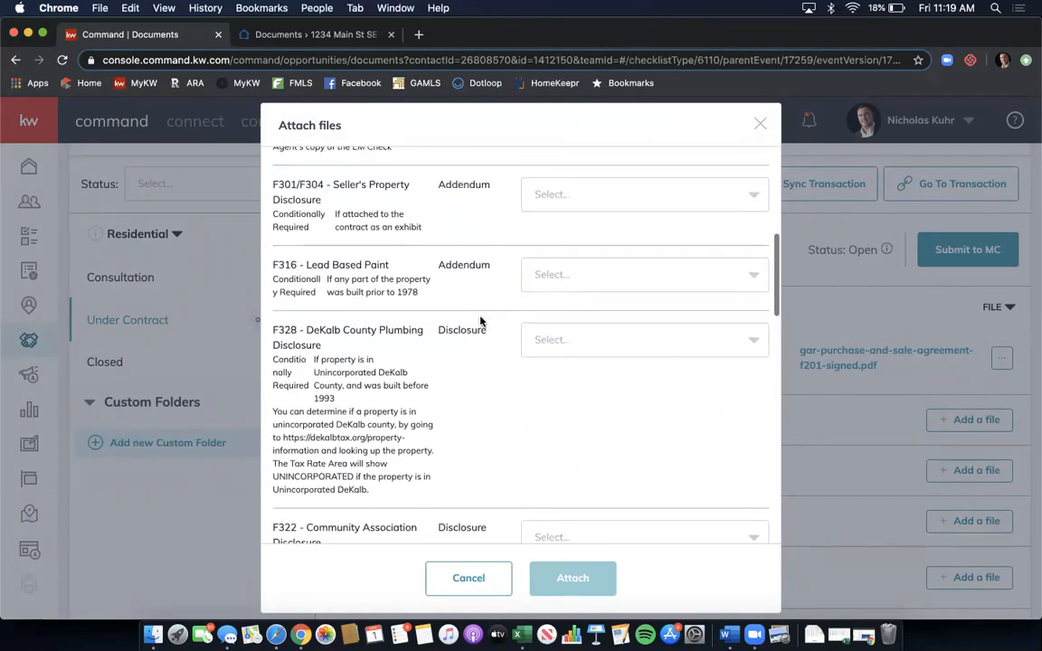
{"action": "scroll", "coordinate": [481, 321], "scroll_direction": "down", "scroll_amount": 6}
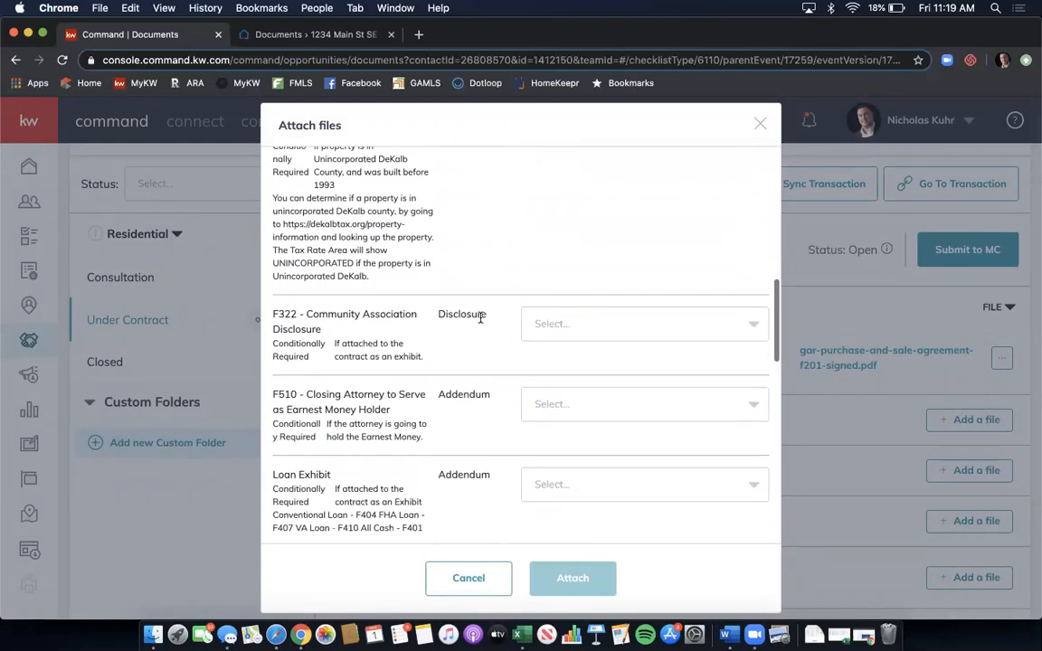
{"action": "scroll", "coordinate": [482, 322], "scroll_direction": "down", "scroll_amount": 1}
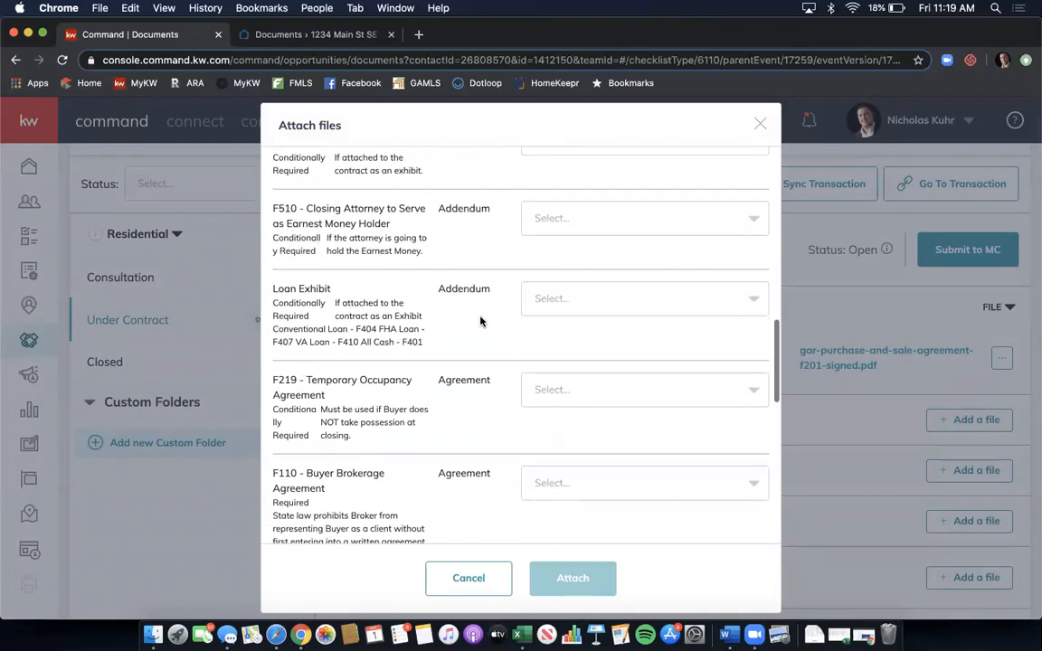
- Assign the signed F404 loan contingency exhibit to the Loan Exhibit item
{"action": "left_click", "coordinate": [600, 296]}
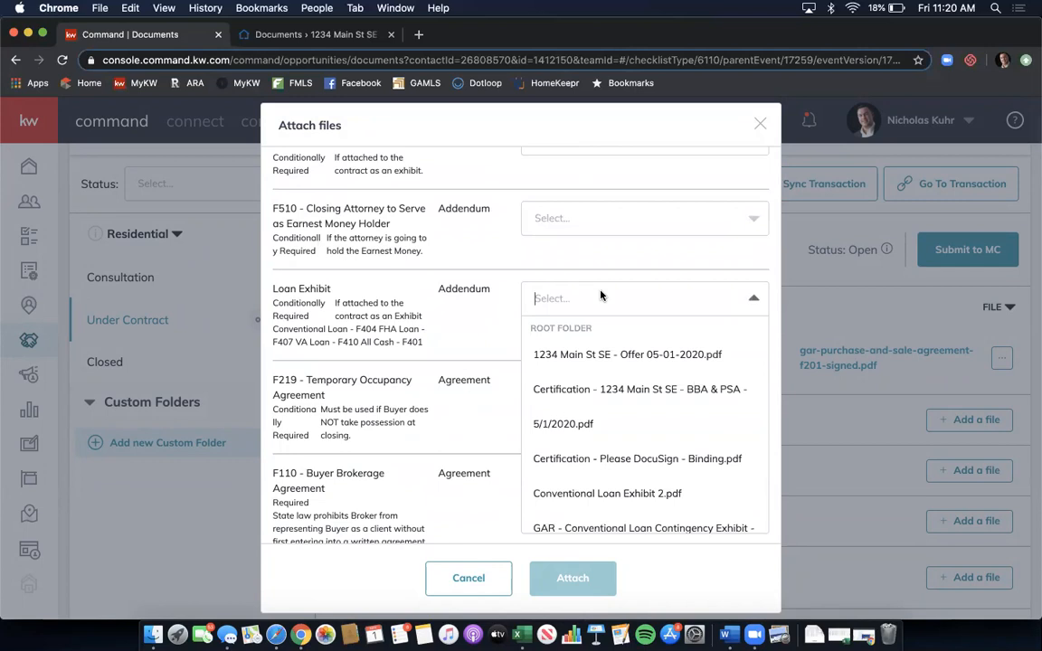
{"action": "scroll", "coordinate": [669, 400], "scroll_direction": "down", "scroll_amount": 2}
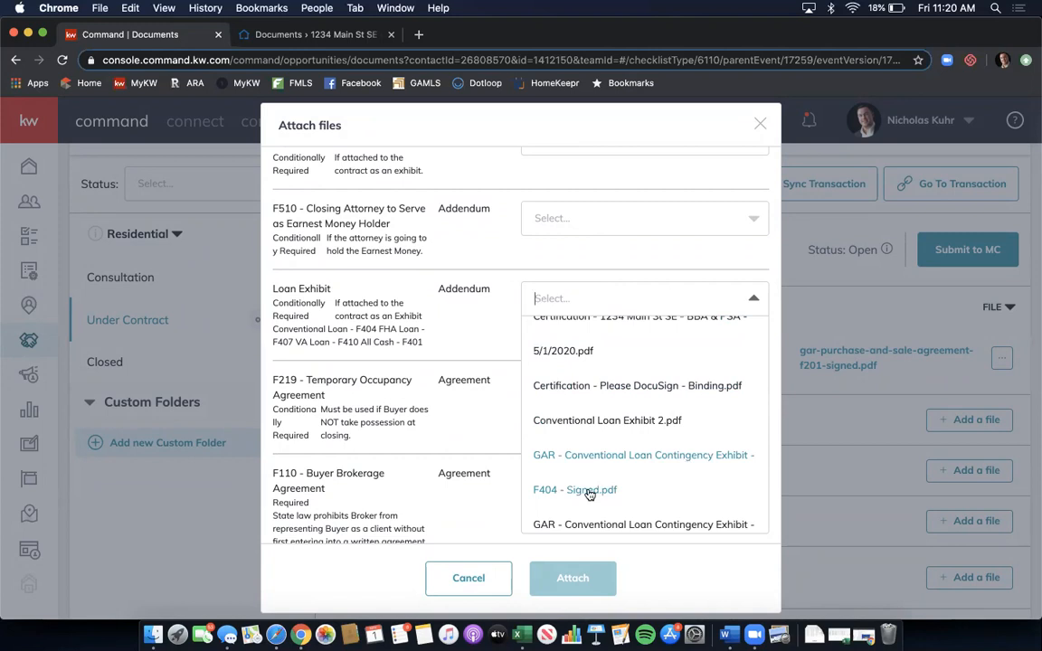
{"action": "scroll", "coordinate": [589, 494], "scroll_direction": "down", "scroll_amount": 2}
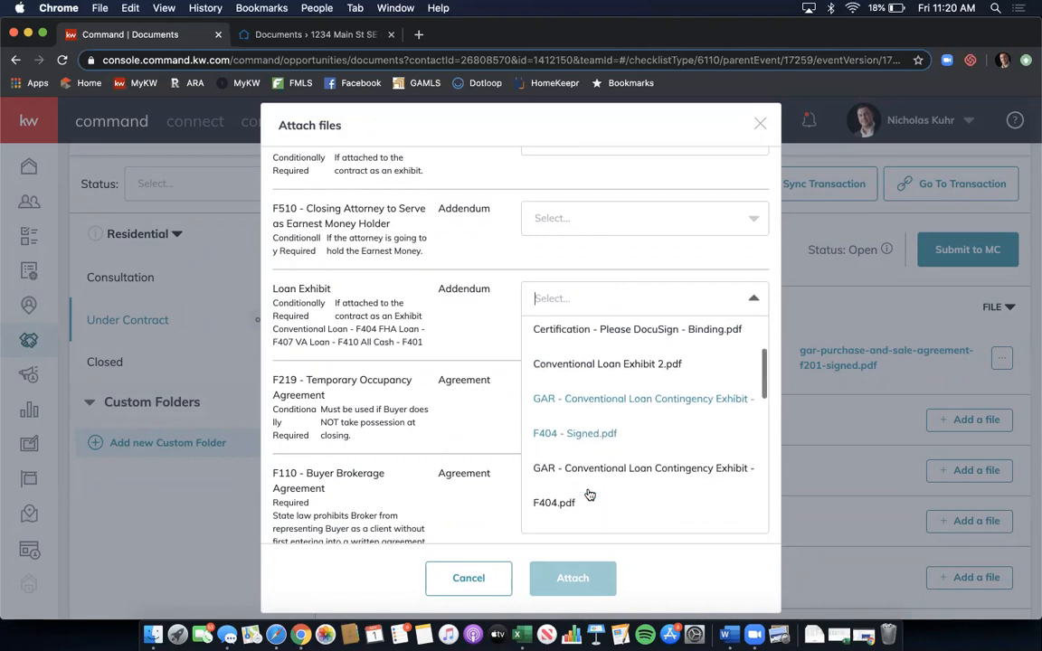
{"action": "left_click", "coordinate": [589, 409]}
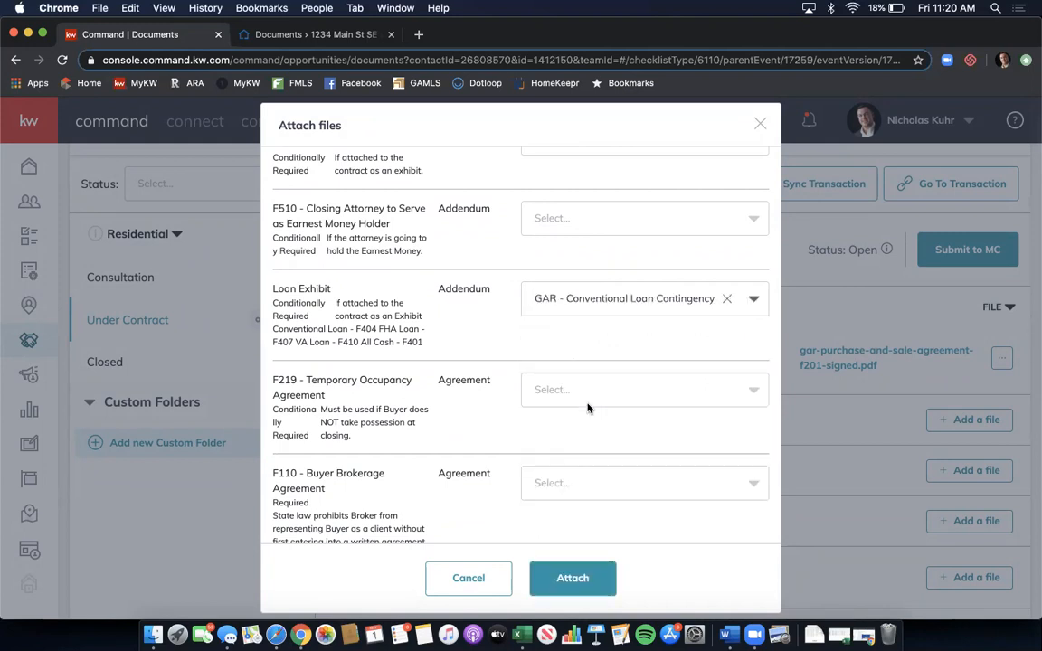
{"action": "scroll", "coordinate": [487, 362], "scroll_direction": "down", "scroll_amount": 1}
{"action": "scroll", "coordinate": [487, 362], "scroll_direction": "down", "scroll_amount": 3}
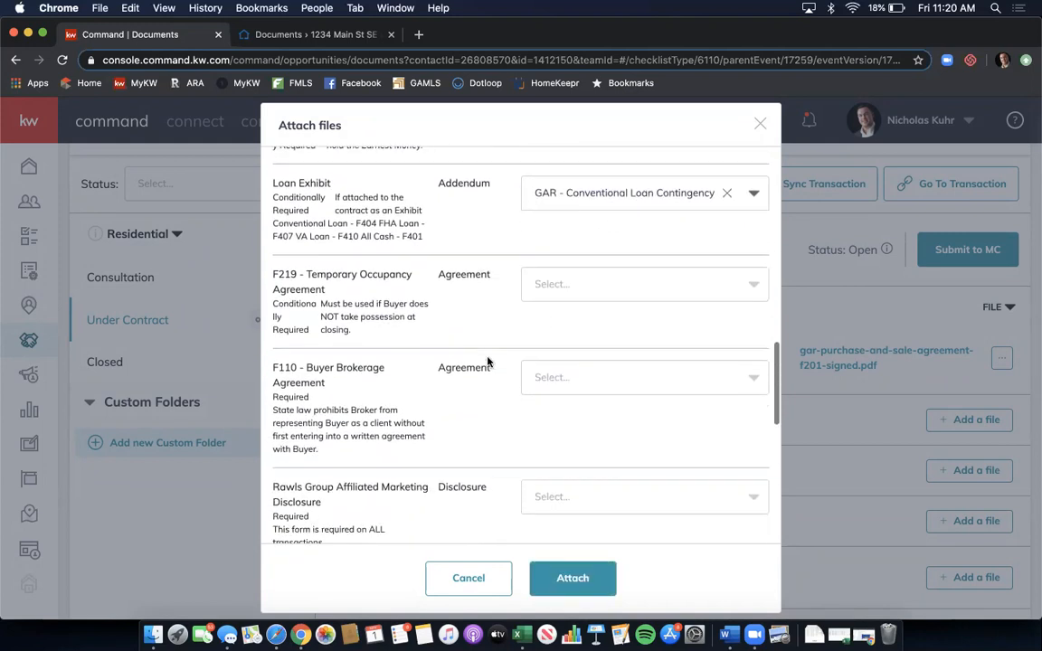
- Assign the signed F110 buyer brokerage agreement to the F110 Buyer Brokerage item
{"action": "left_click", "coordinate": [560, 342]}
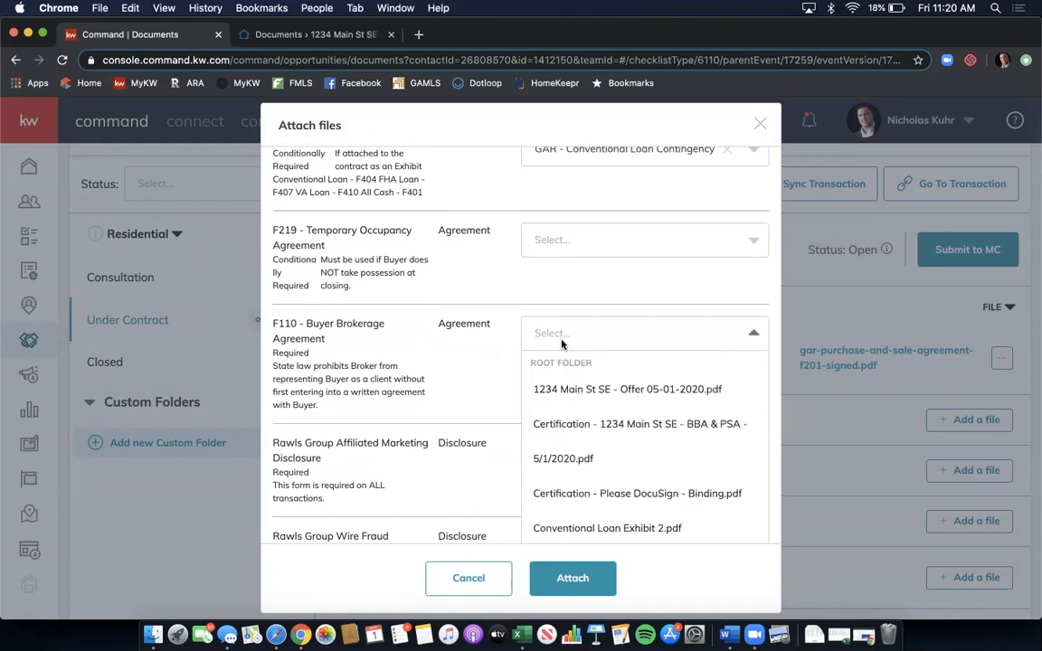
{"action": "scroll", "coordinate": [602, 387], "scroll_direction": "down", "scroll_amount": 2}
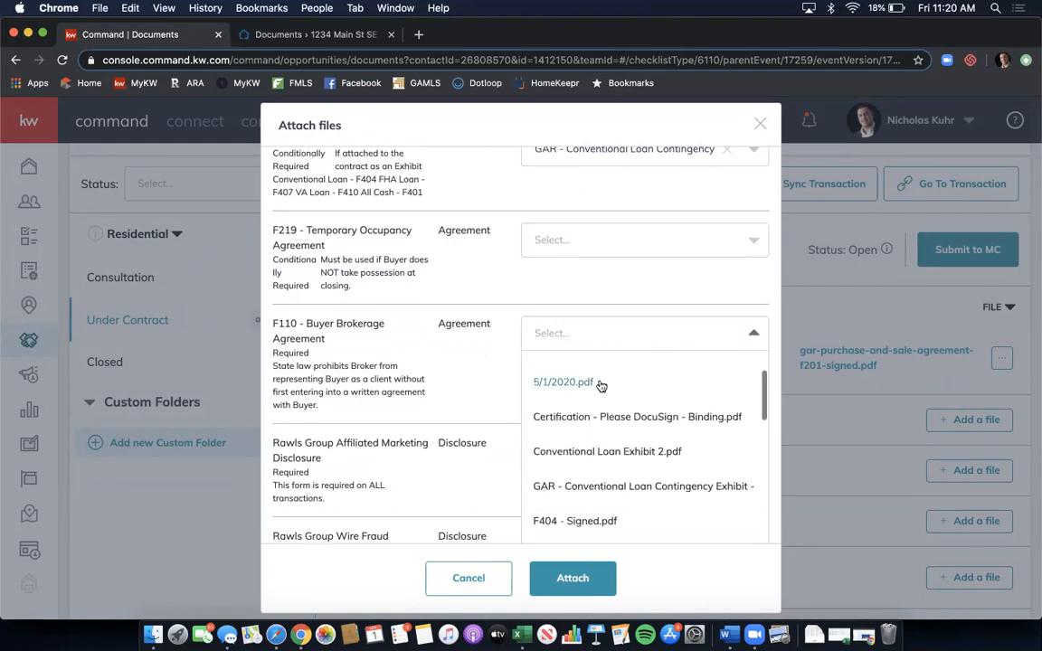
{"action": "scroll", "coordinate": [674, 421], "scroll_direction": "down", "scroll_amount": 1}
{"action": "scroll", "coordinate": [674, 420], "scroll_direction": "down", "scroll_amount": 5}
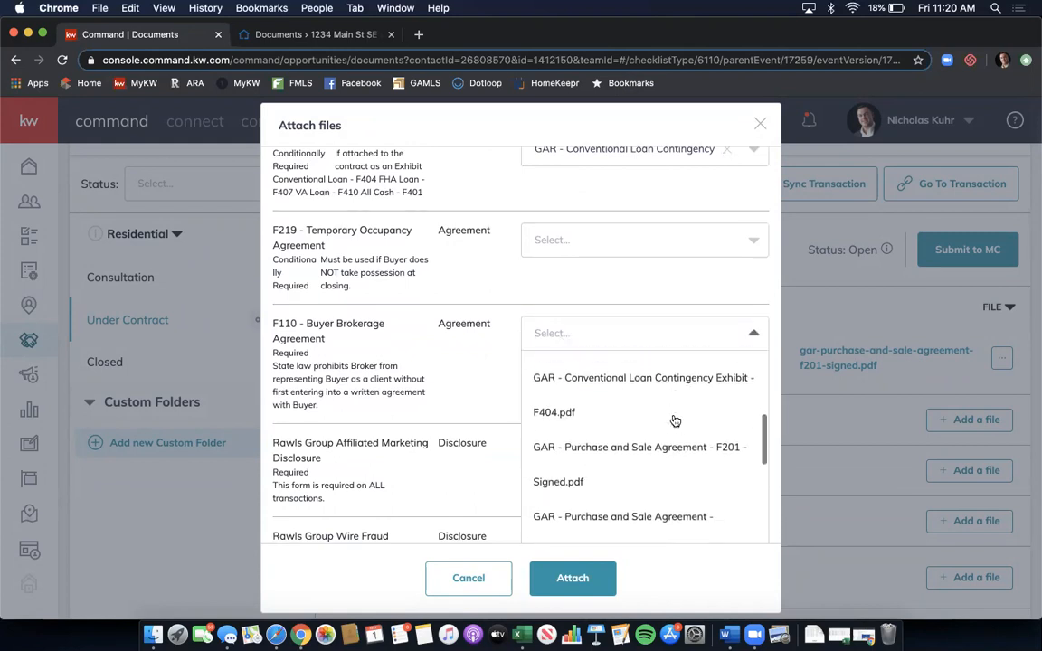
{"action": "scroll", "coordinate": [674, 421], "scroll_direction": "down", "scroll_amount": 4}
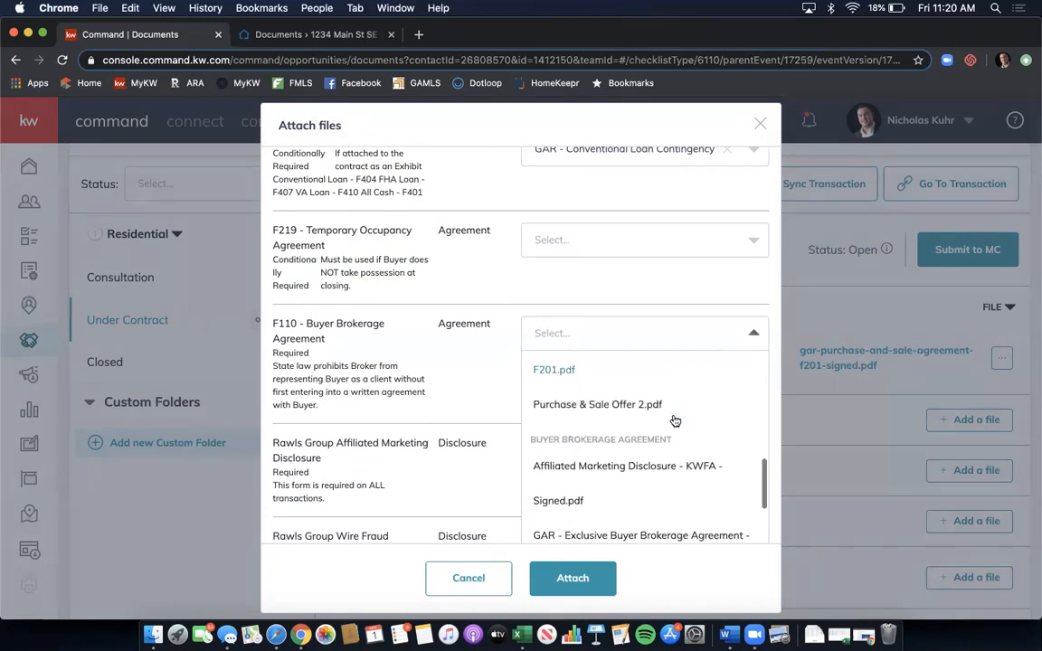
{"action": "scroll", "coordinate": [672, 484], "scroll_direction": "up", "scroll_amount": 1}
{"action": "scroll", "coordinate": [664, 439], "scroll_direction": "down", "scroll_amount": 2}
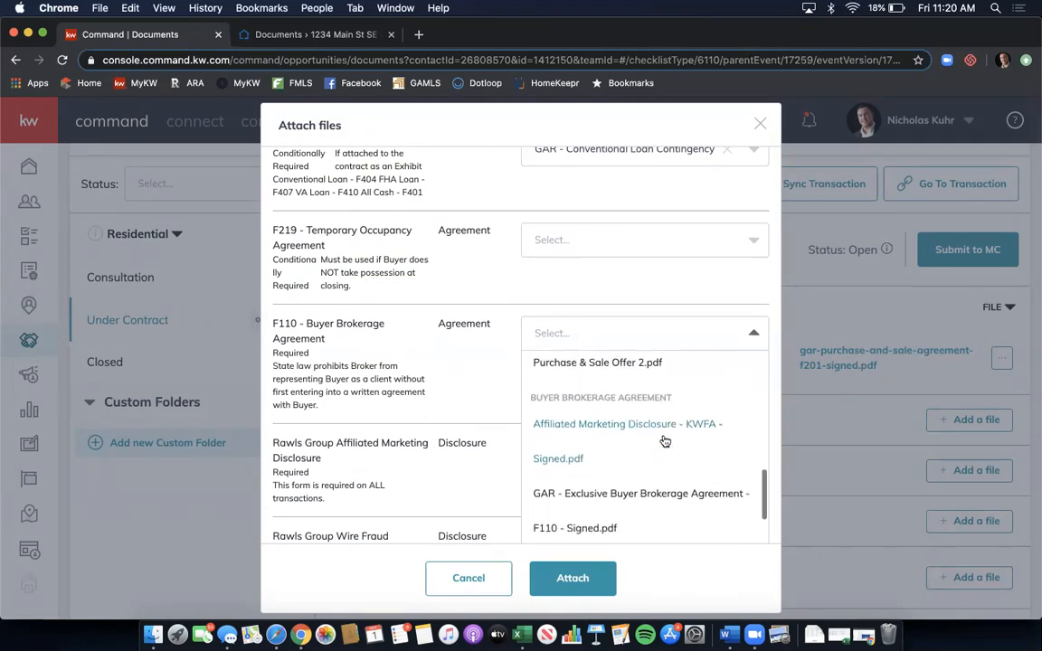
{"action": "scroll", "coordinate": [656, 441], "scroll_direction": "down", "scroll_amount": 1}
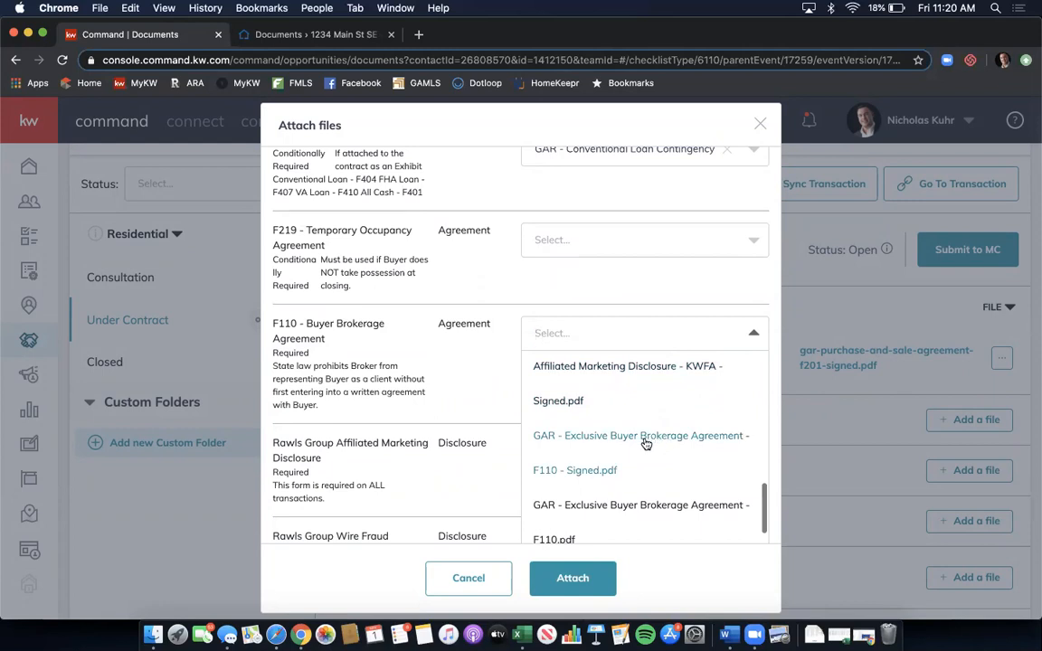
{"action": "scroll", "coordinate": [646, 441], "scroll_direction": "down", "scroll_amount": 1}
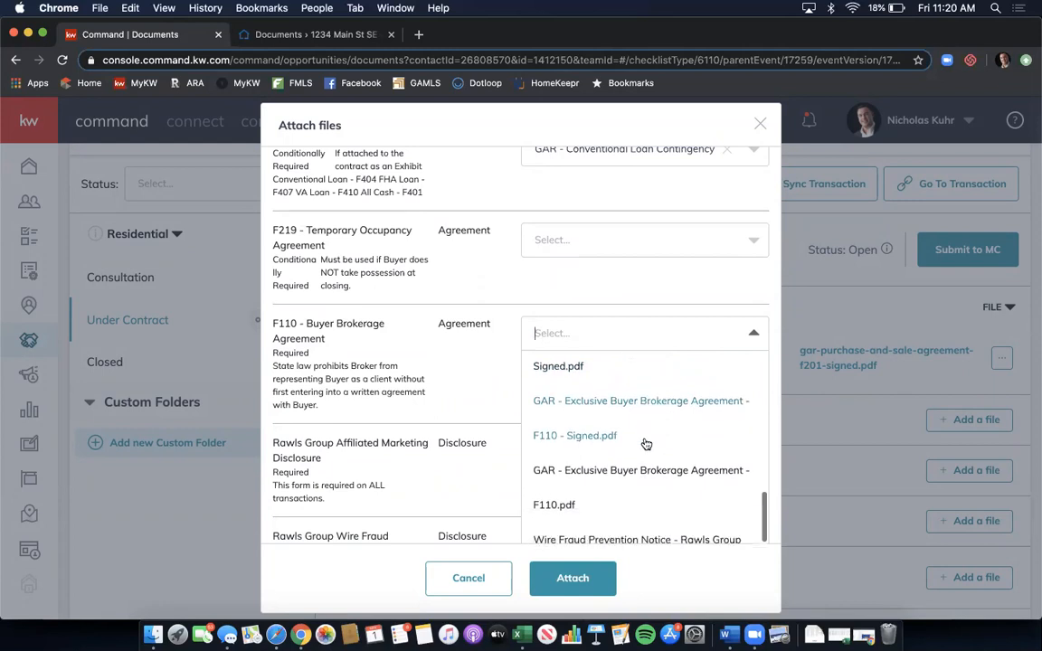
{"action": "left_click", "coordinate": [588, 442]}
{"action": "scroll", "coordinate": [588, 442], "scroll_direction": "down", "scroll_amount": 2}
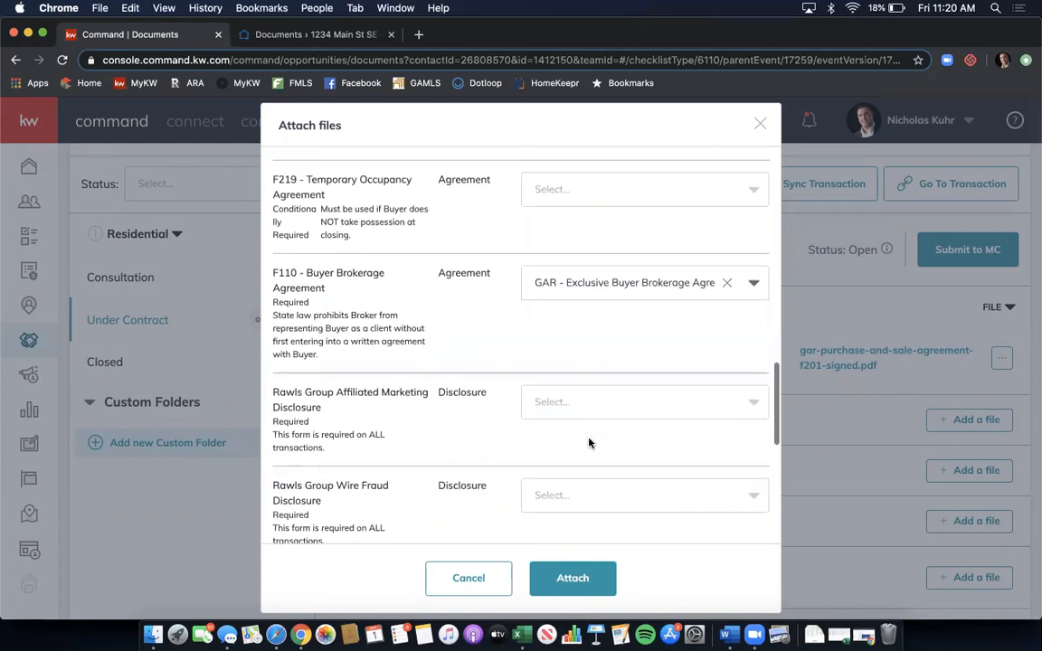
- Assign the signed Affiliated Marketing Disclosure KWFA file to the Affiliated Marketing item
{"action": "left_click", "coordinate": [601, 392]}
{"action": "scroll", "coordinate": [601, 437], "scroll_direction": "down", "scroll_amount": 3}
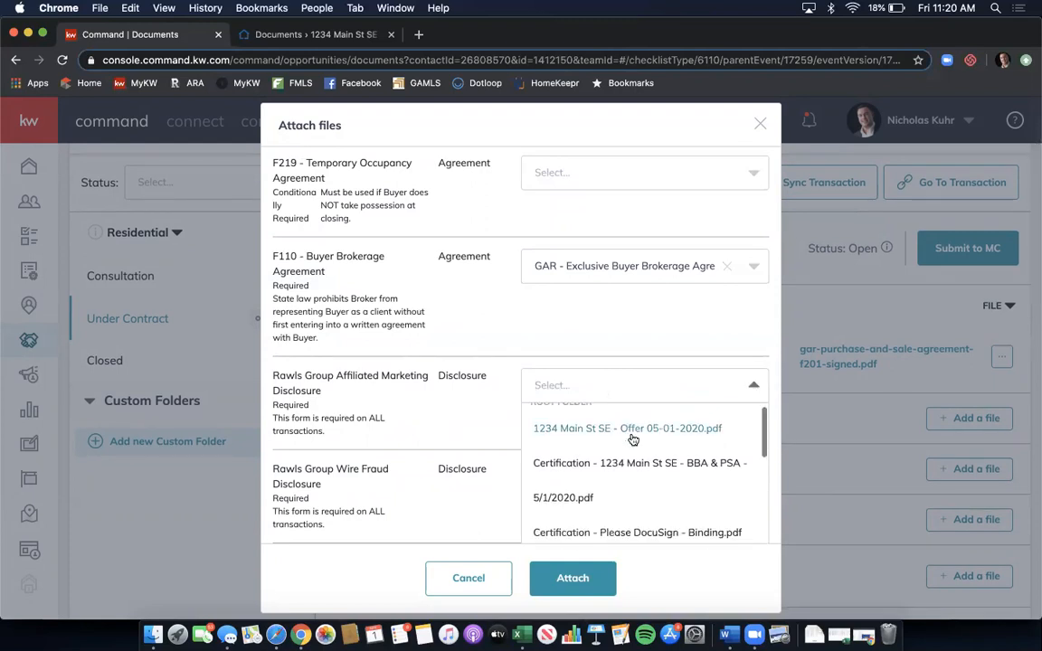
{"action": "scroll", "coordinate": [634, 440], "scroll_direction": "down", "scroll_amount": 5}
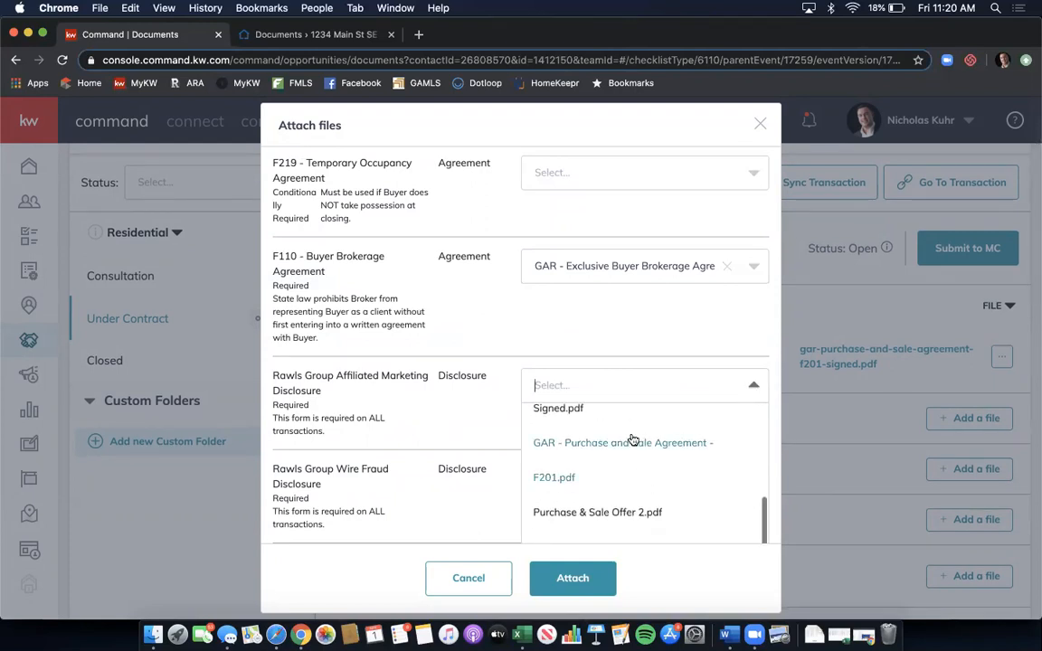
{"action": "scroll", "coordinate": [629, 441], "scroll_direction": "down", "scroll_amount": 2}
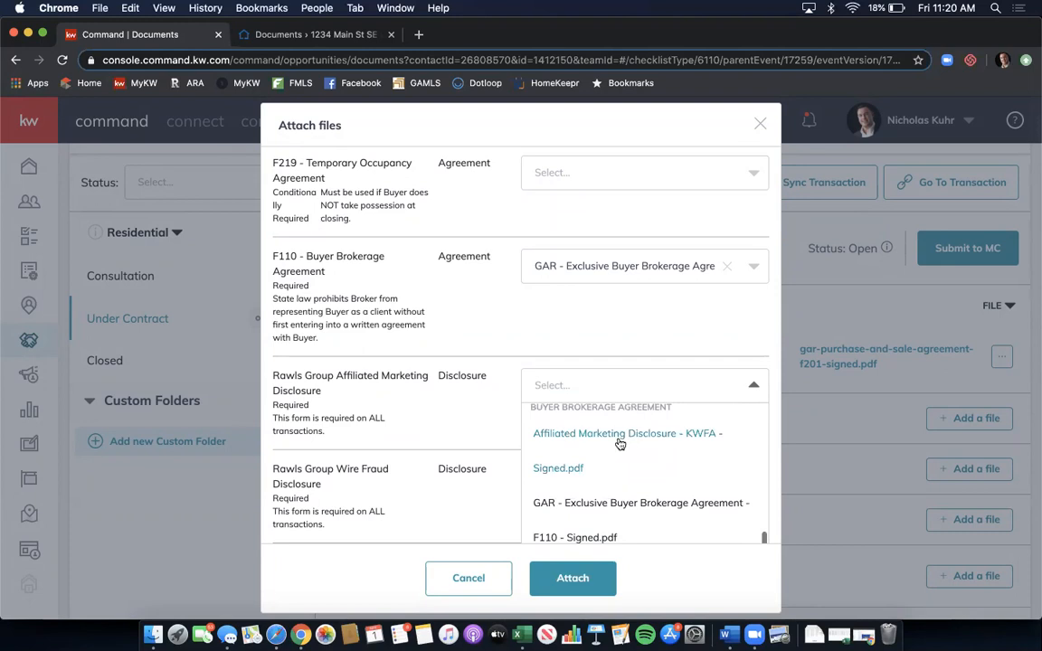
{"action": "left_click", "coordinate": [619, 451]}
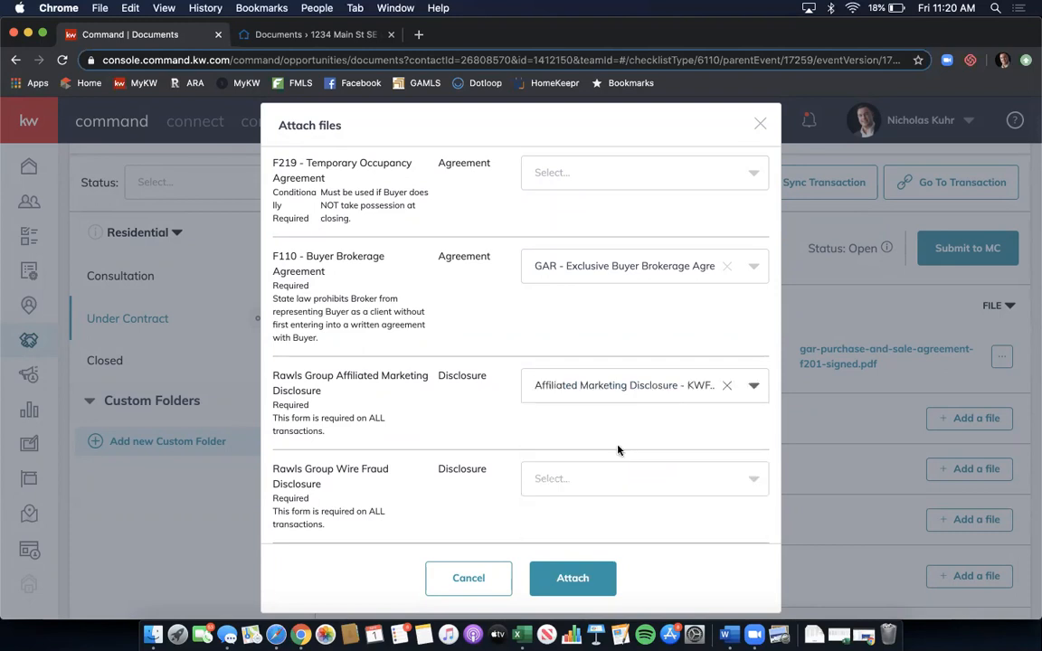
- Assign the Wire Fraud Prevention Notice to Wire Fraud Disclosure and attach all selected files
{"action": "left_click", "coordinate": [610, 478]}
{"action": "scroll", "coordinate": [610, 479], "scroll_direction": "down", "scroll_amount": 2}
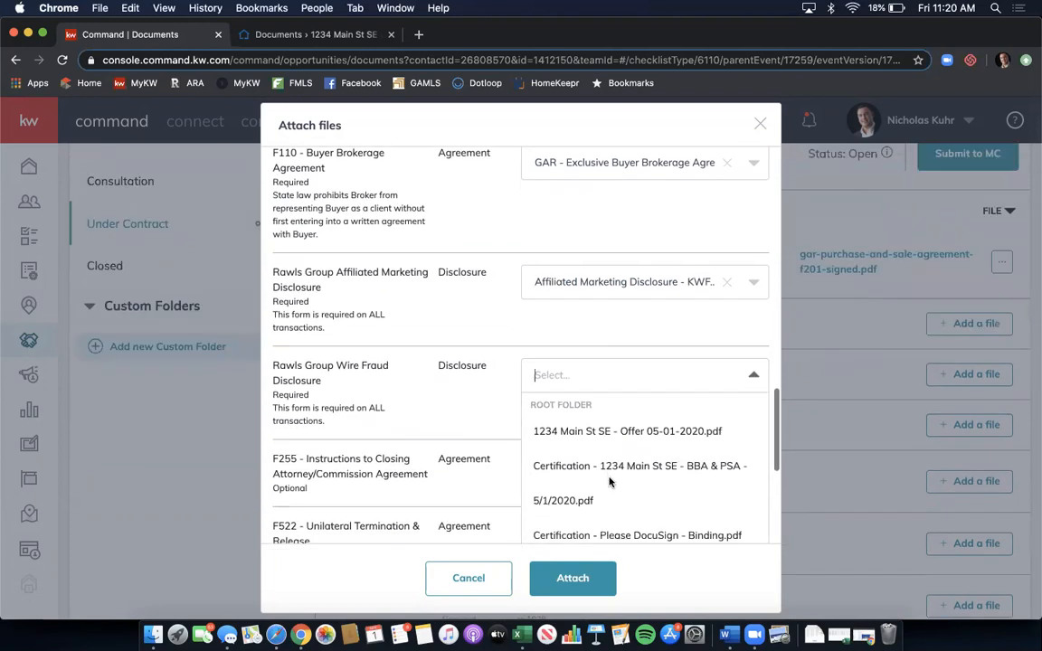
{"action": "scroll", "coordinate": [610, 483], "scroll_direction": "down", "scroll_amount": 5}
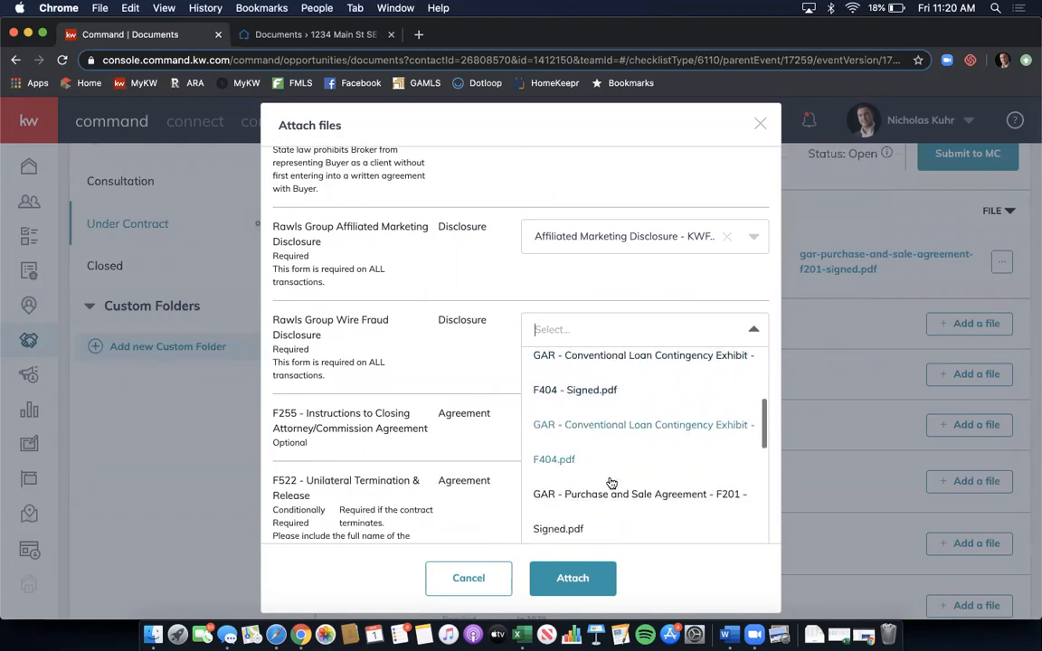
{"action": "scroll", "coordinate": [611, 483], "scroll_direction": "down", "scroll_amount": 5}
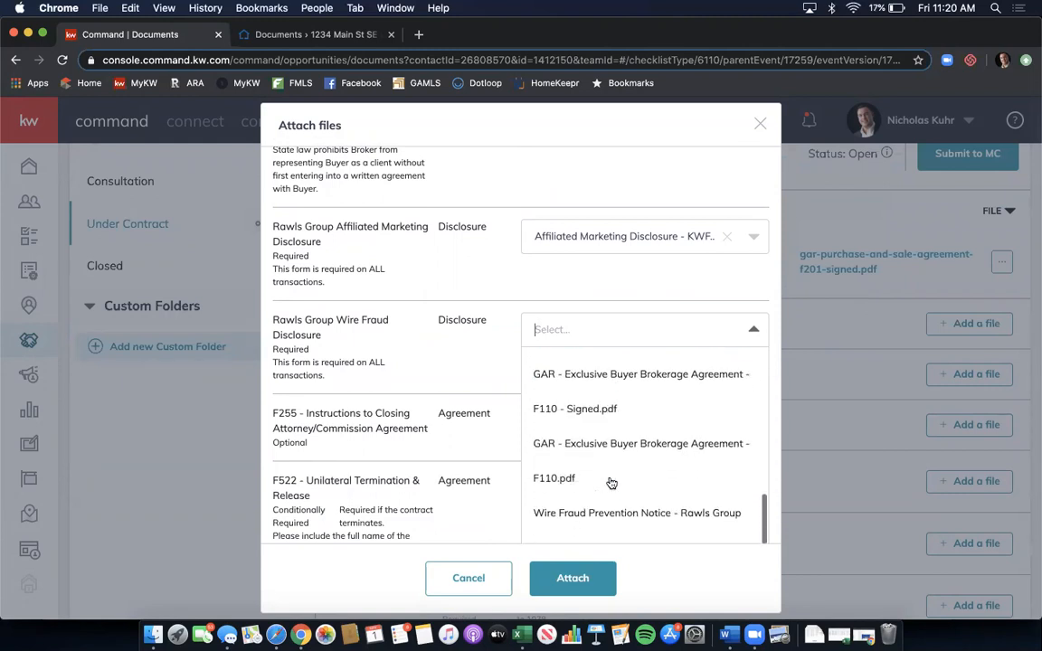
{"action": "scroll", "coordinate": [610, 483], "scroll_direction": "down", "scroll_amount": 1}
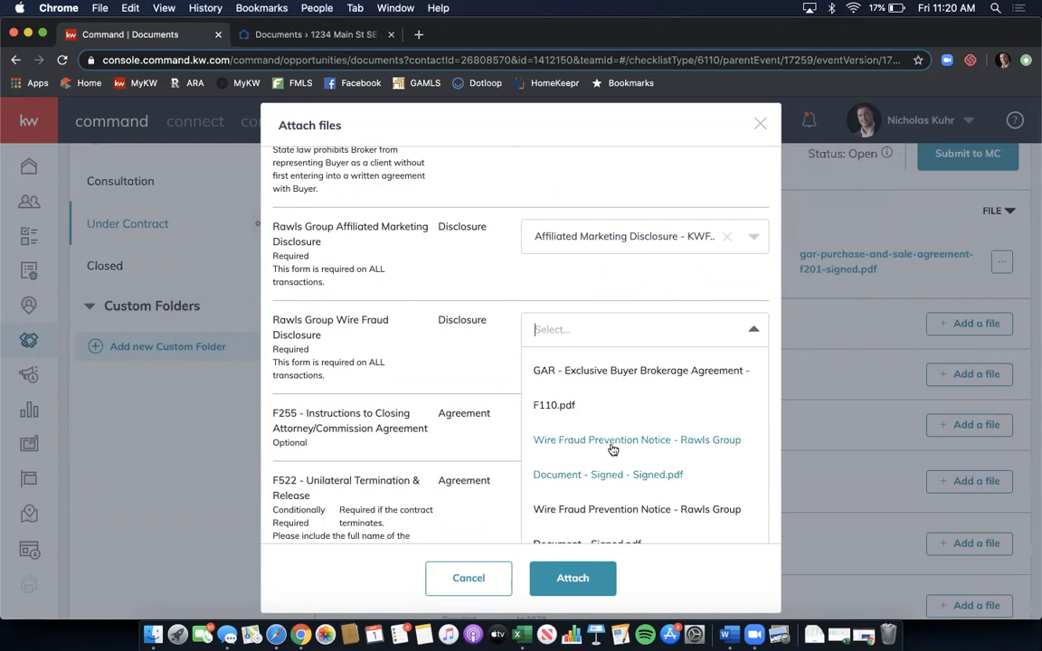
{"action": "left_click", "coordinate": [613, 449]}
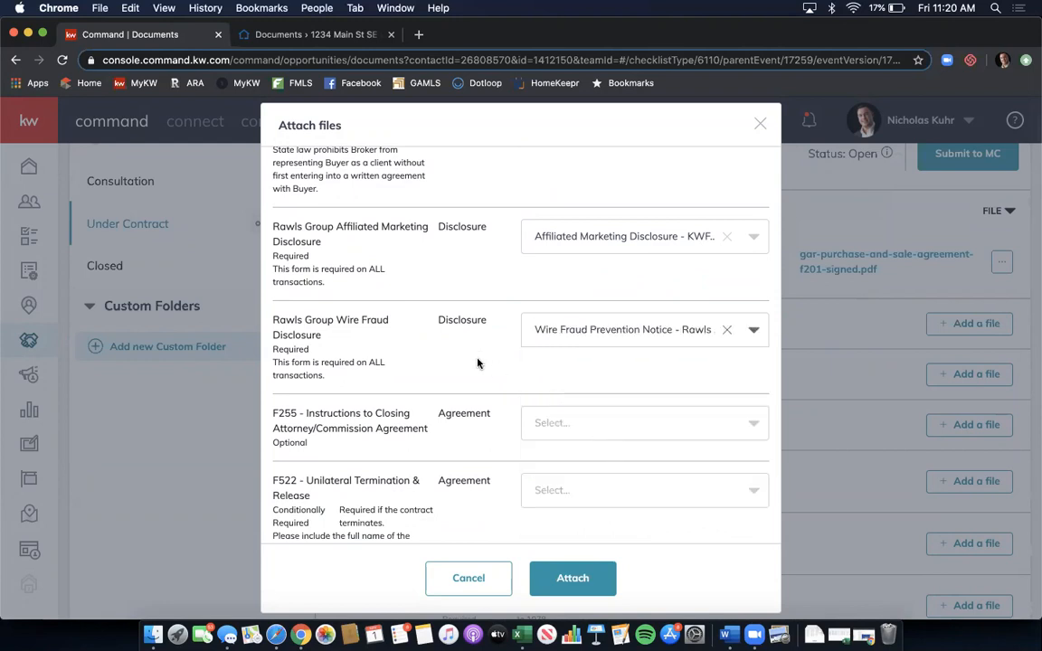
{"action": "scroll", "coordinate": [477, 363], "scroll_direction": "down", "scroll_amount": 6}
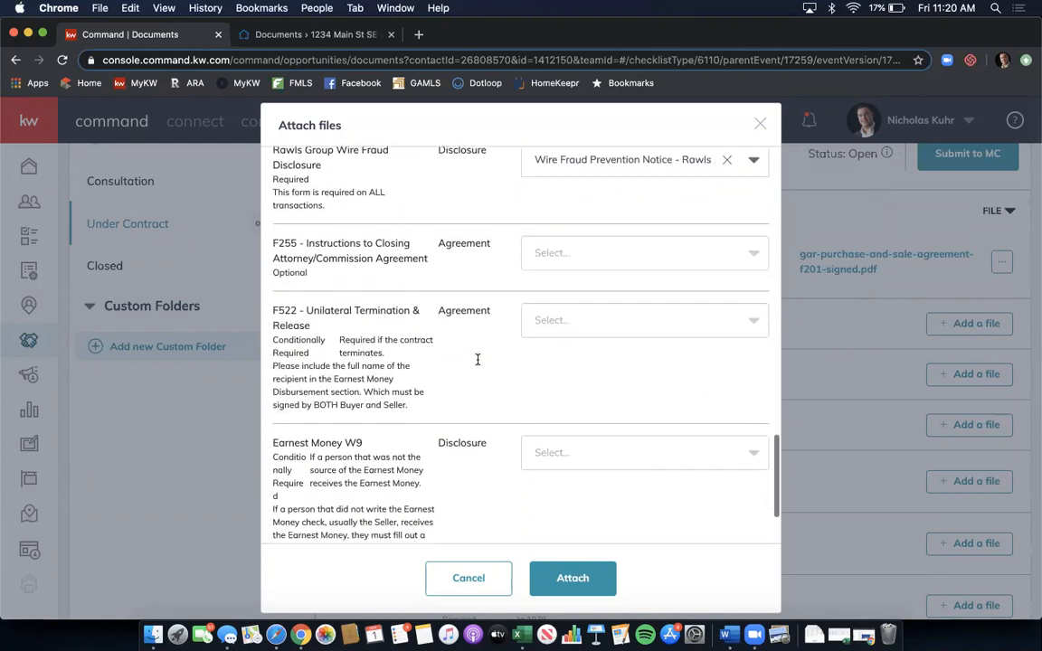
{"action": "scroll", "coordinate": [477, 363], "scroll_direction": "down", "scroll_amount": 1}
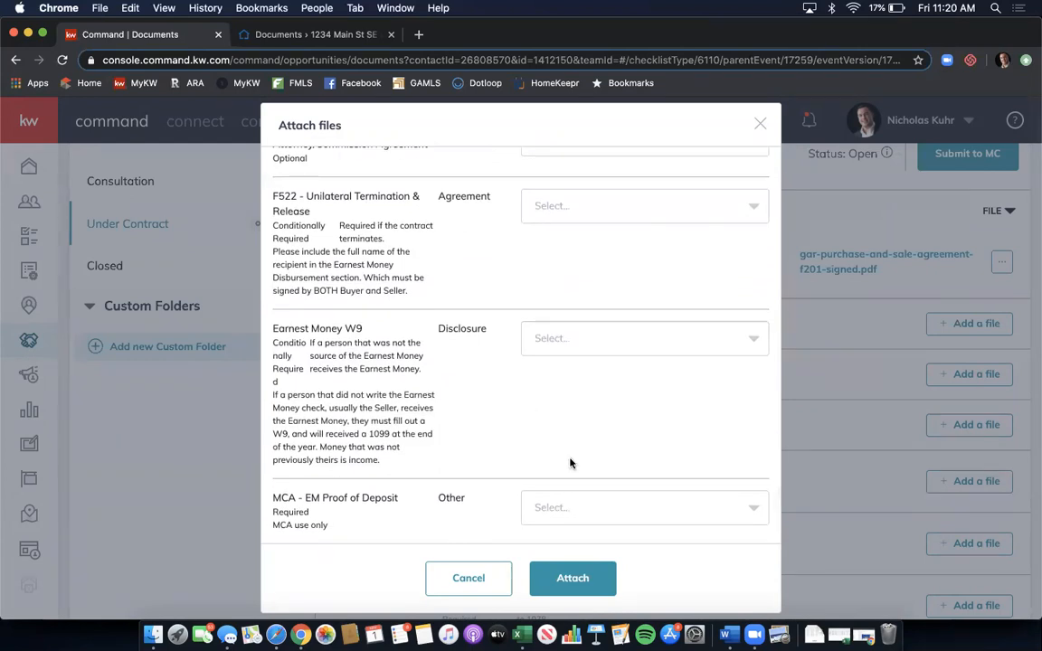
{"action": "left_click", "coordinate": [563, 579]}
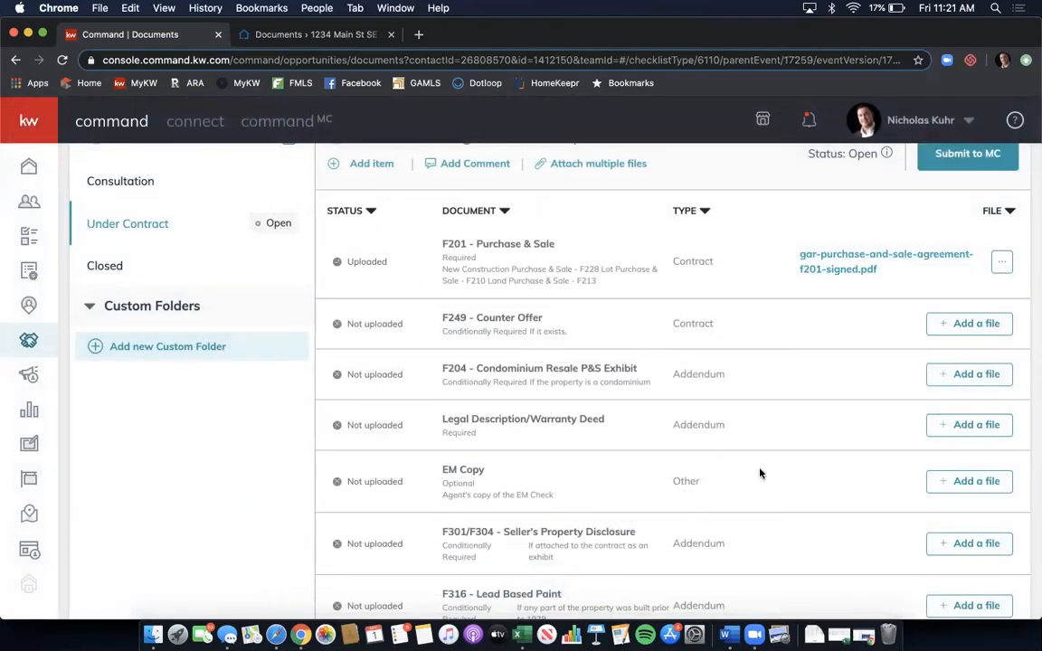
{"action": "scroll", "coordinate": [803, 346], "scroll_direction": "down", "scroll_amount": 5}
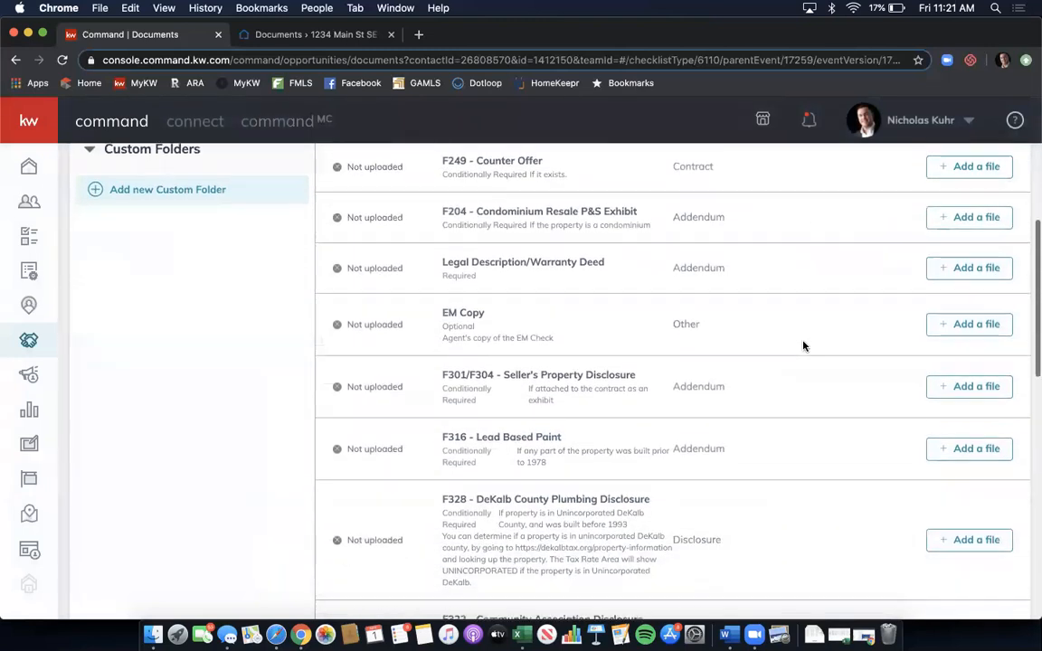
{"action": "scroll", "coordinate": [803, 346], "scroll_direction": "down", "scroll_amount": 6}
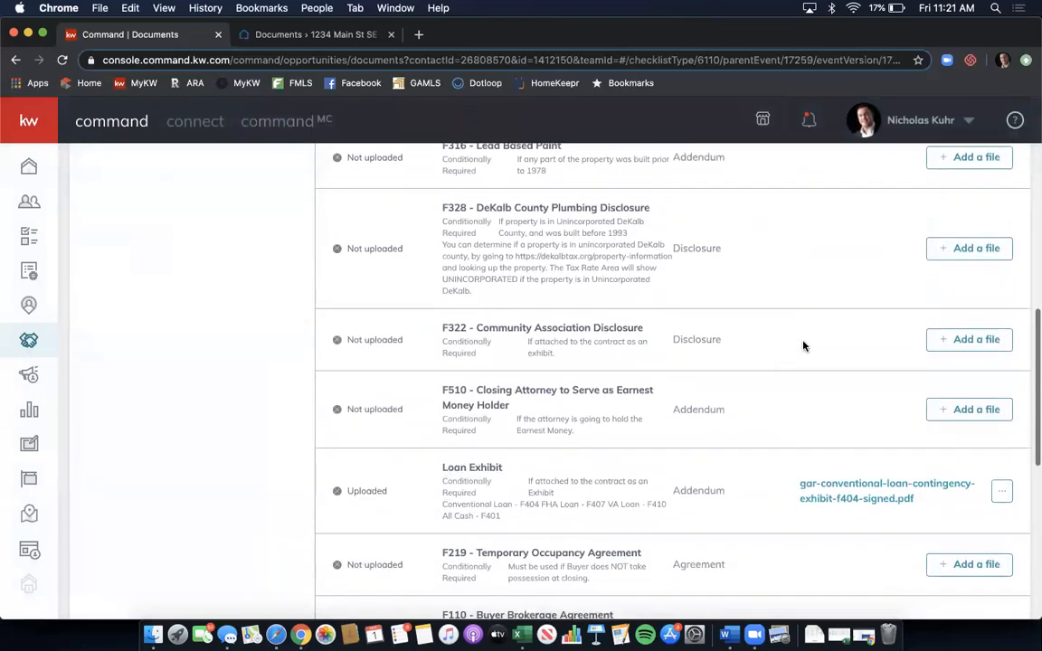
{"action": "scroll", "coordinate": [749, 416], "scroll_direction": "down", "scroll_amount": 2}
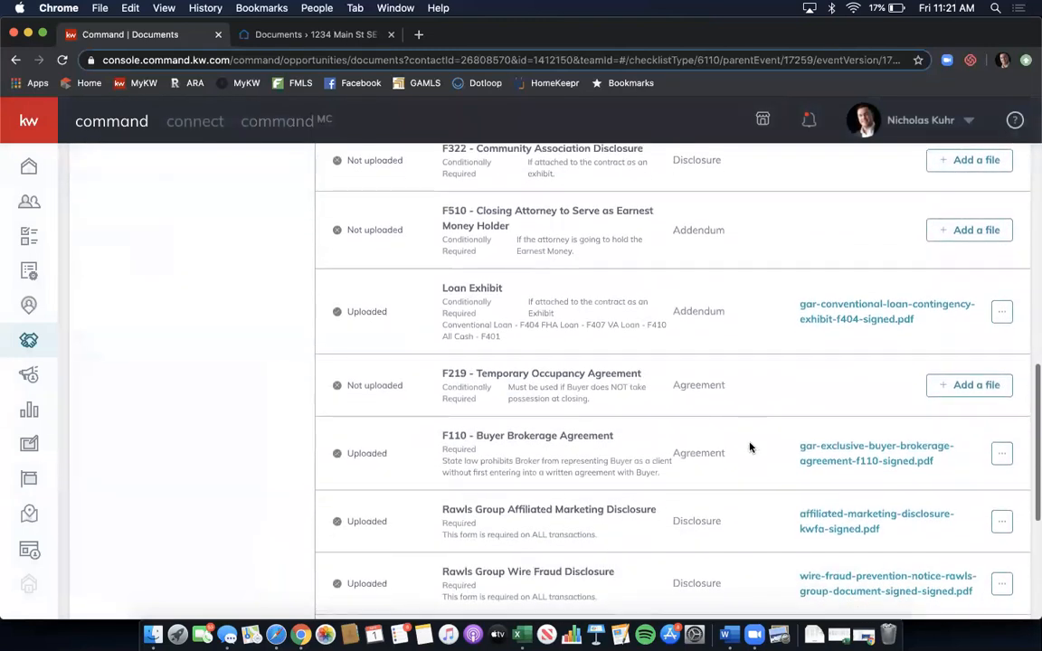
{"action": "scroll", "coordinate": [750, 460], "scroll_direction": "down", "scroll_amount": 3}
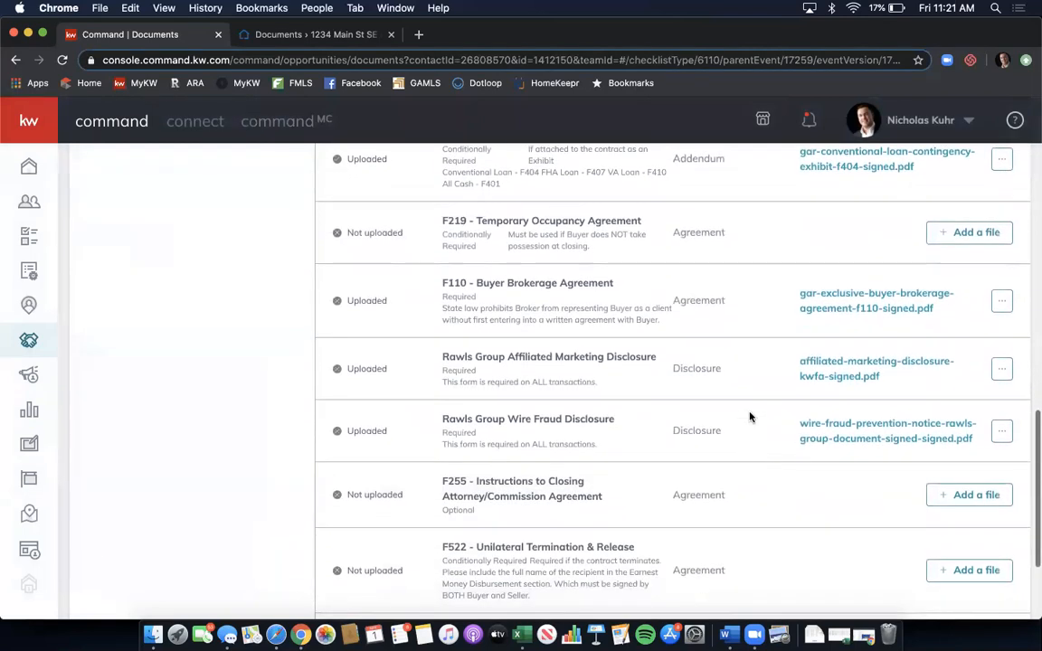
{"action": "scroll", "coordinate": [743, 392], "scroll_direction": "down", "scroll_amount": 4}
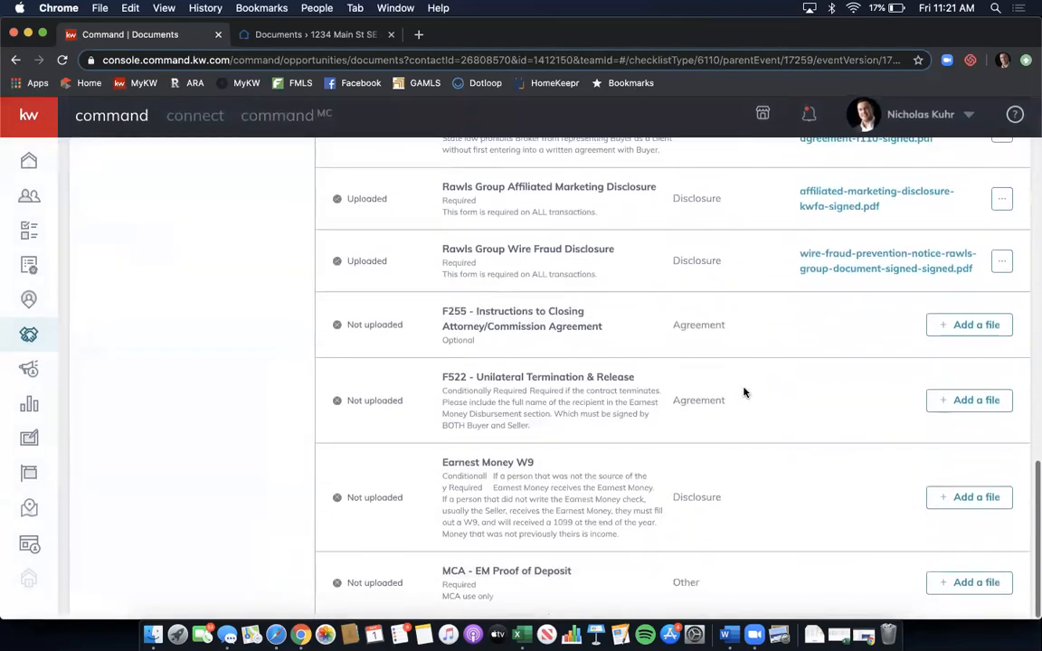
{"action": "scroll", "coordinate": [744, 392], "scroll_direction": "up", "scroll_amount": 10}
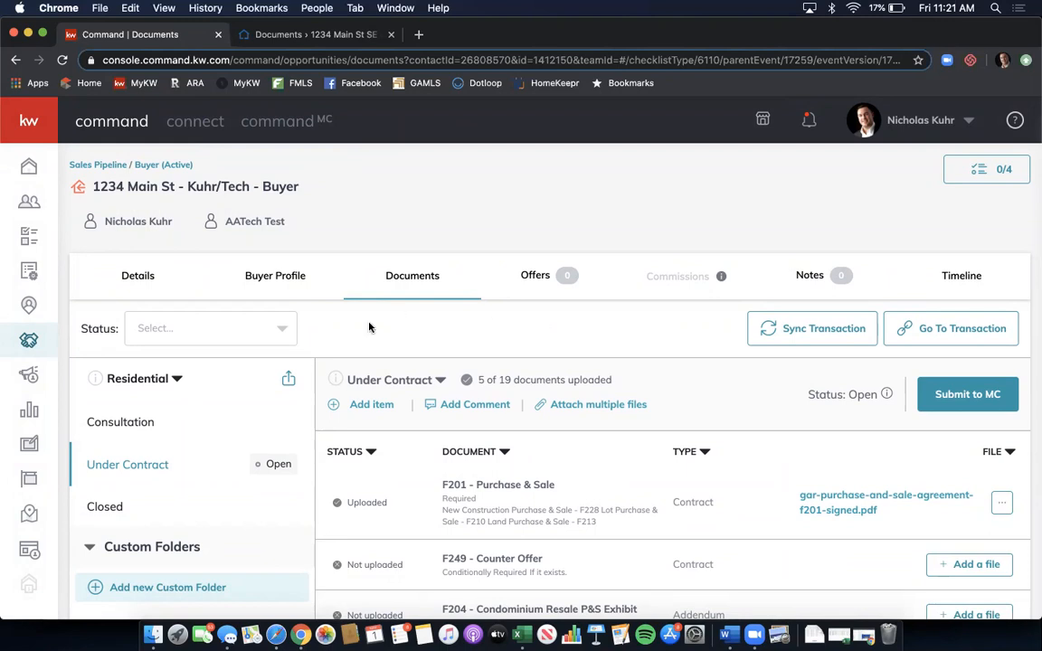
- Add a new checklist item named 'Amendment 1' with document type Addendum
{"action": "left_click", "coordinate": [383, 410]}
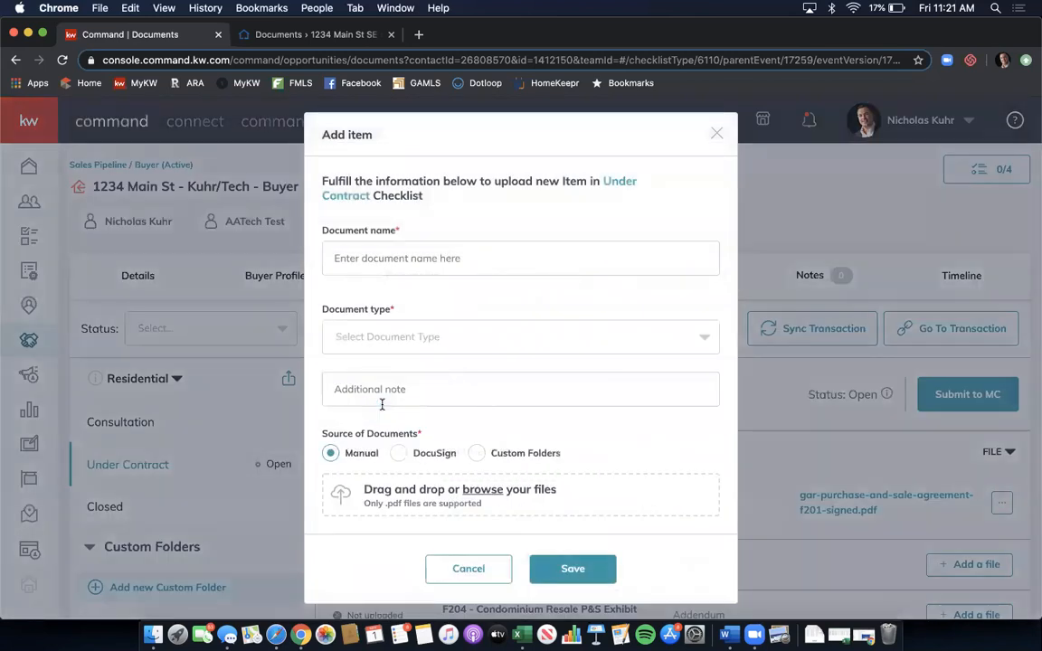
{"action": "left_click", "coordinate": [462, 259]}
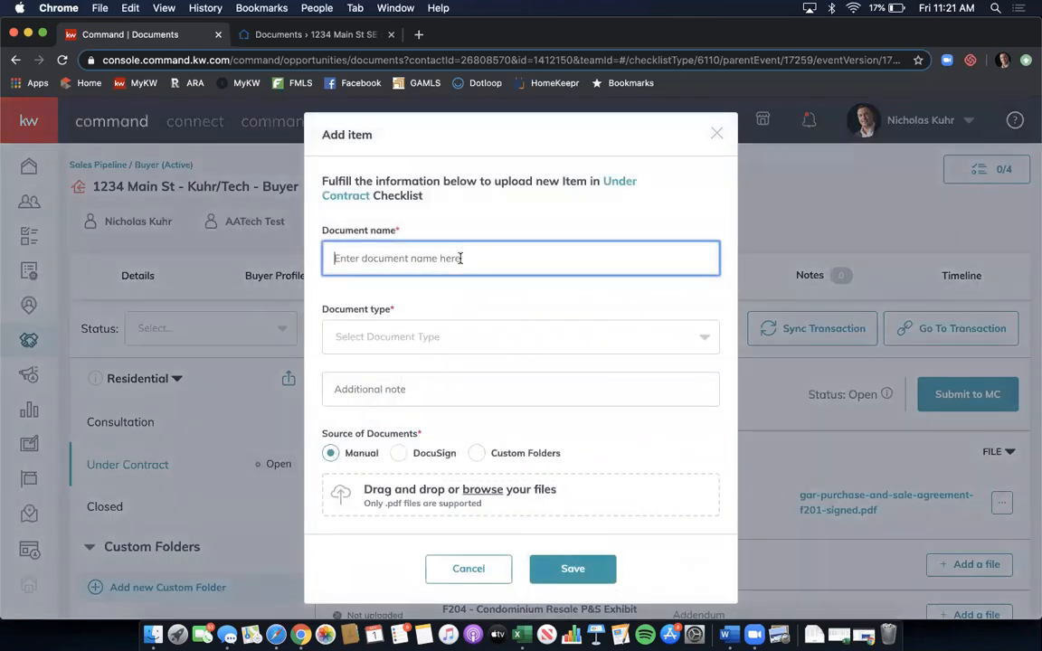
{"action": "type", "text": "Amendment 1"}
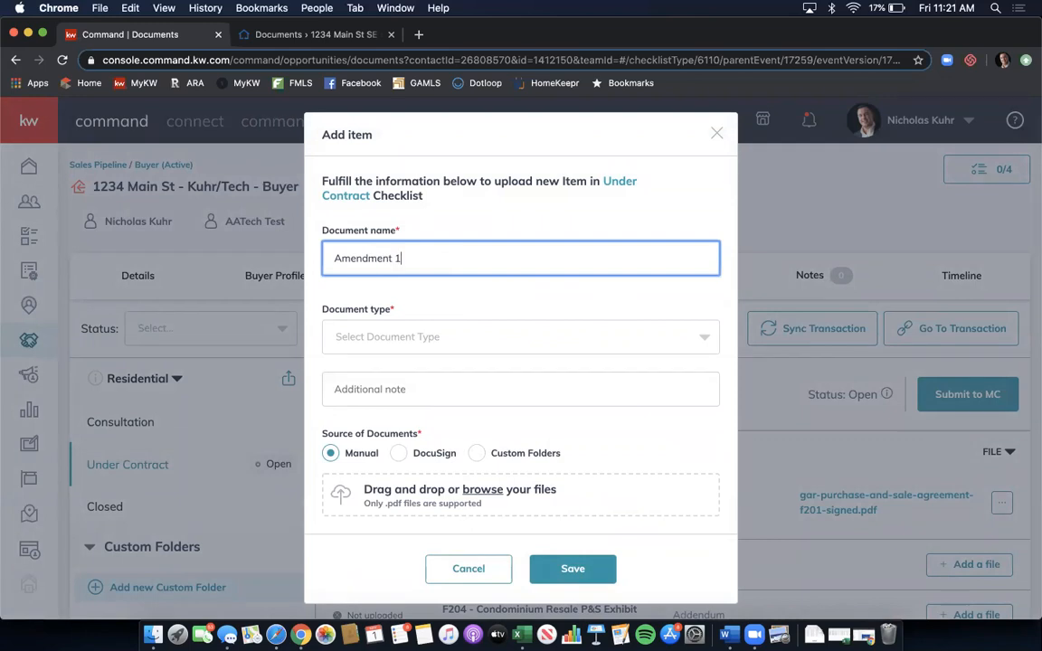
{"action": "left_click", "coordinate": [435, 337]}
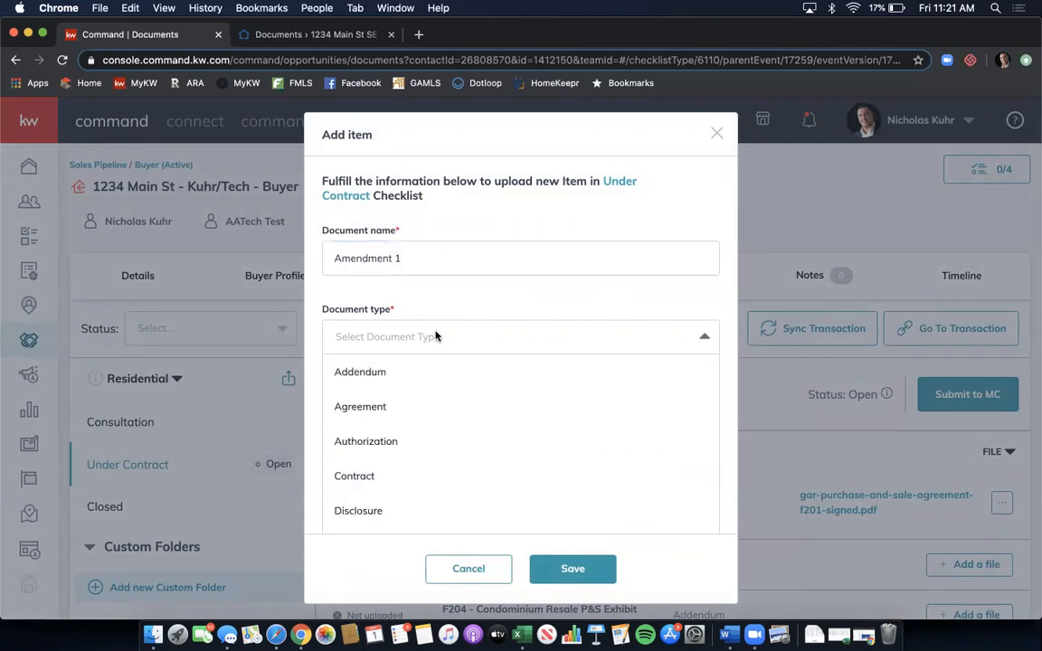
{"action": "scroll", "coordinate": [443, 398], "scroll_direction": "down", "scroll_amount": 1}
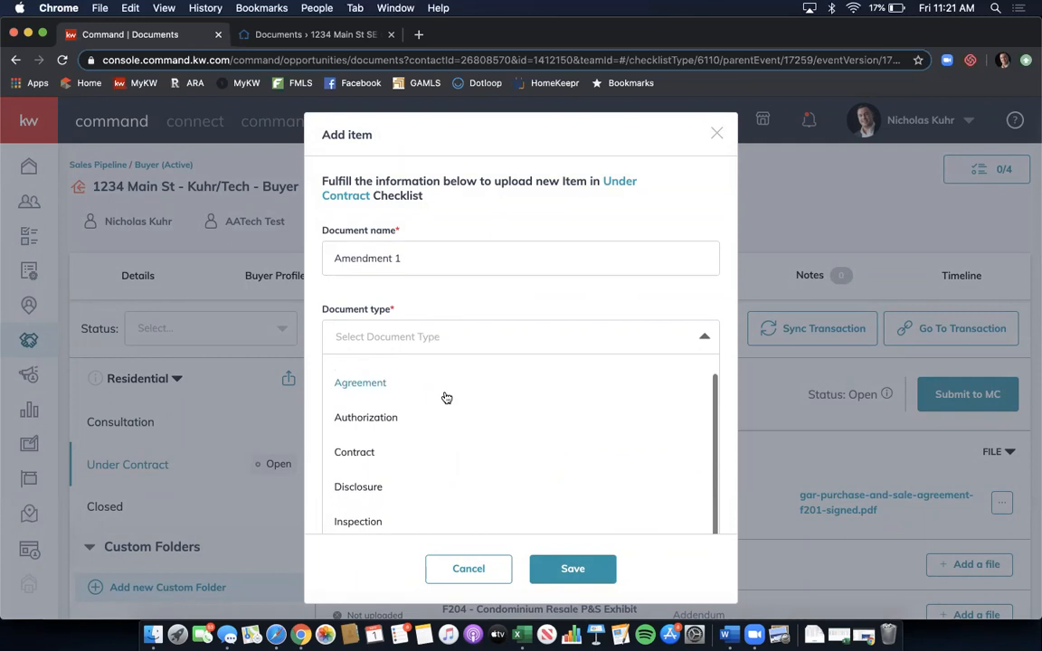
{"action": "scroll", "coordinate": [446, 398], "scroll_direction": "up", "scroll_amount": 1}
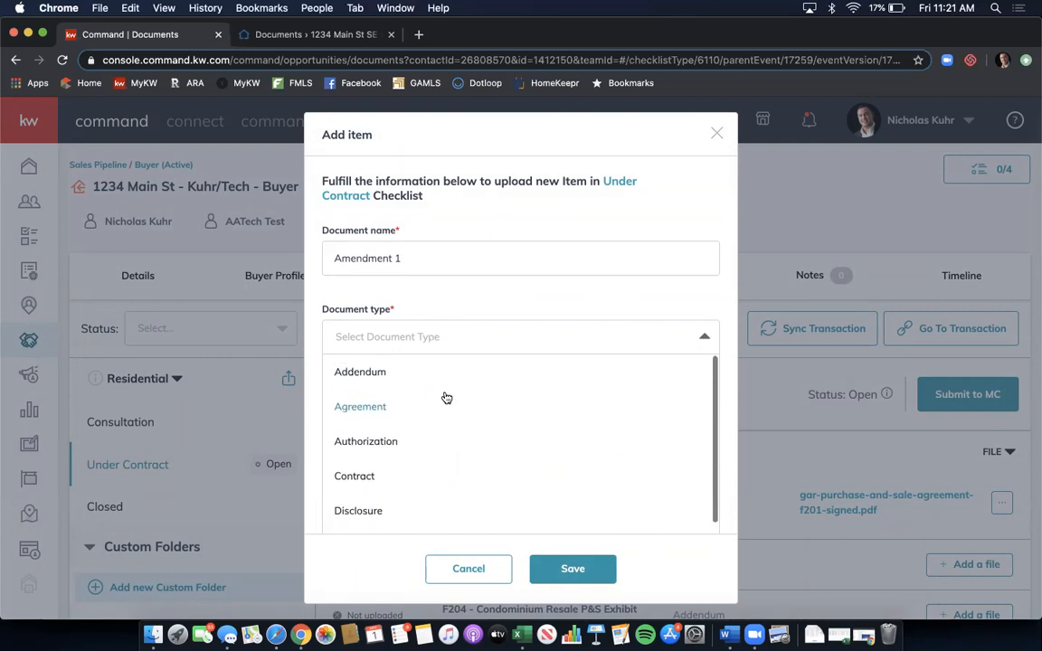
{"action": "left_click", "coordinate": [385, 372]}
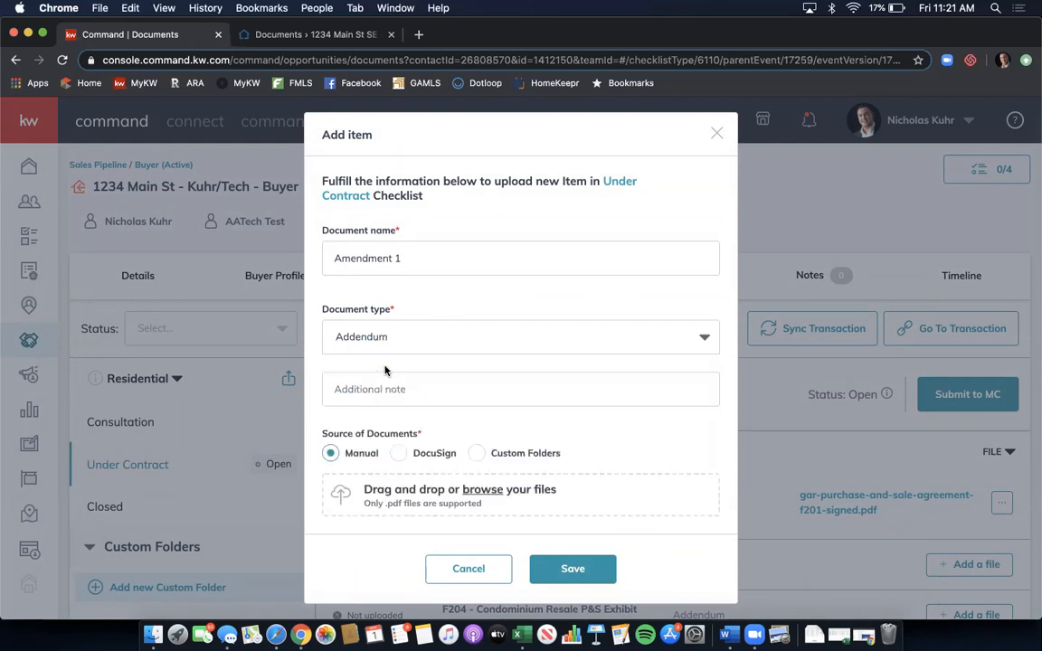
- Upload the Wire Fraud Prevention Notice from DocuSign to Amendment 1 and save it
{"action": "scroll", "coordinate": [423, 387], "scroll_direction": "down", "scroll_amount": 1}
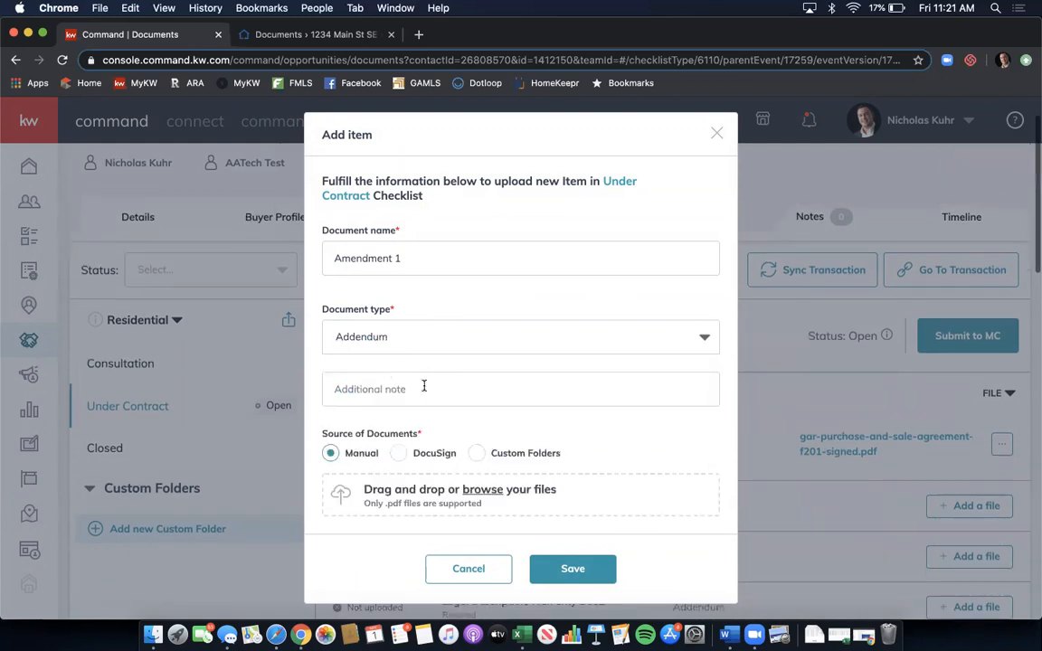
{"action": "left_click", "coordinate": [399, 452]}
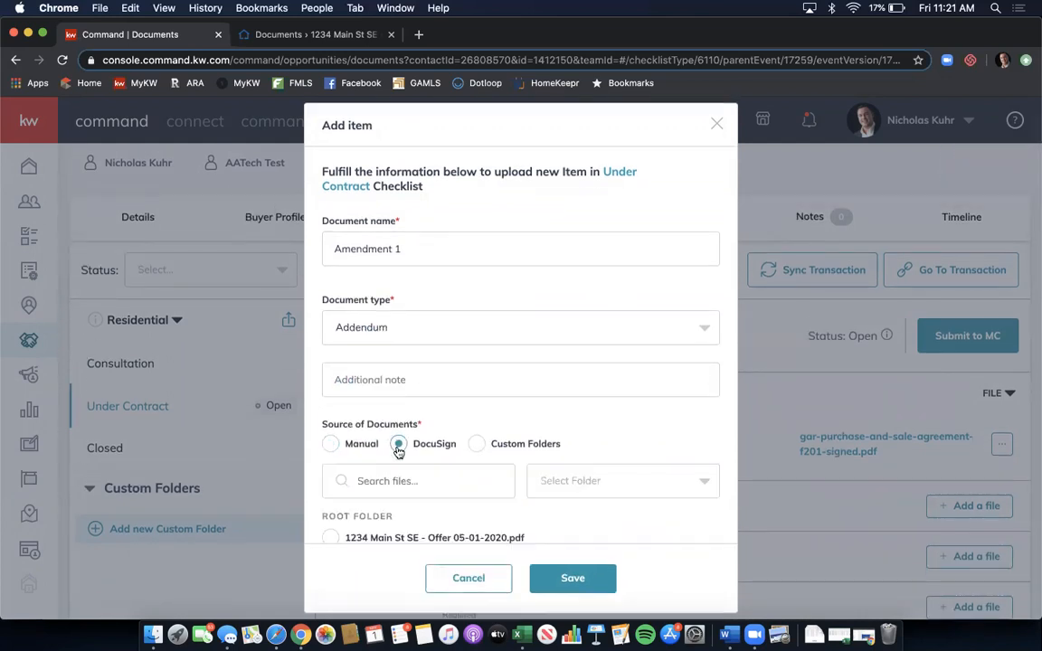
{"action": "scroll", "coordinate": [599, 424], "scroll_direction": "down", "scroll_amount": 1}
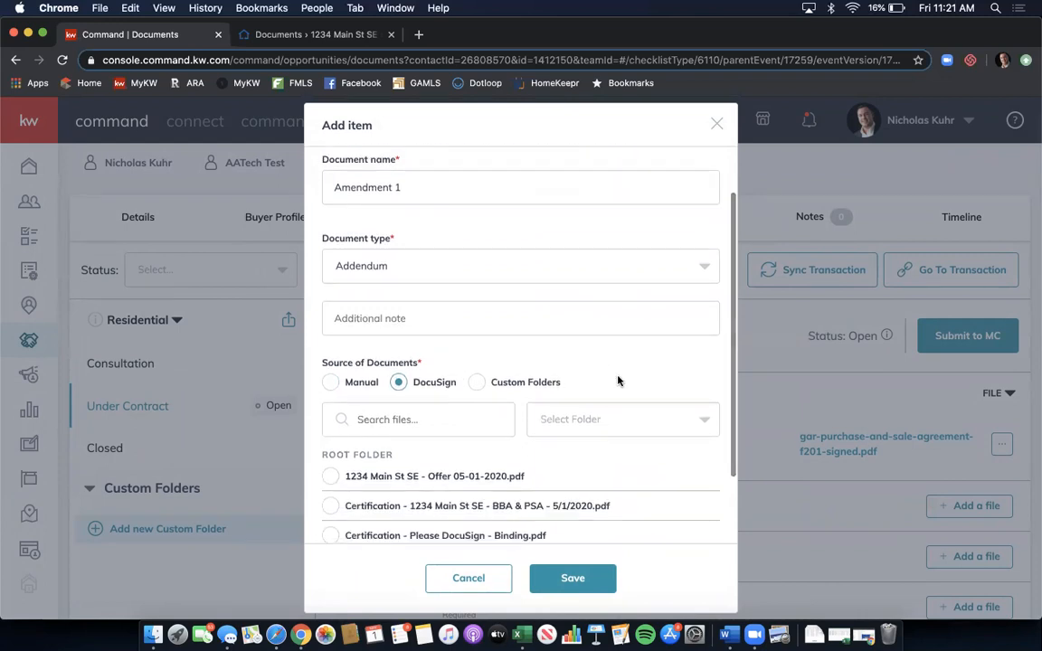
{"action": "scroll", "coordinate": [616, 379], "scroll_direction": "down", "scroll_amount": 2}
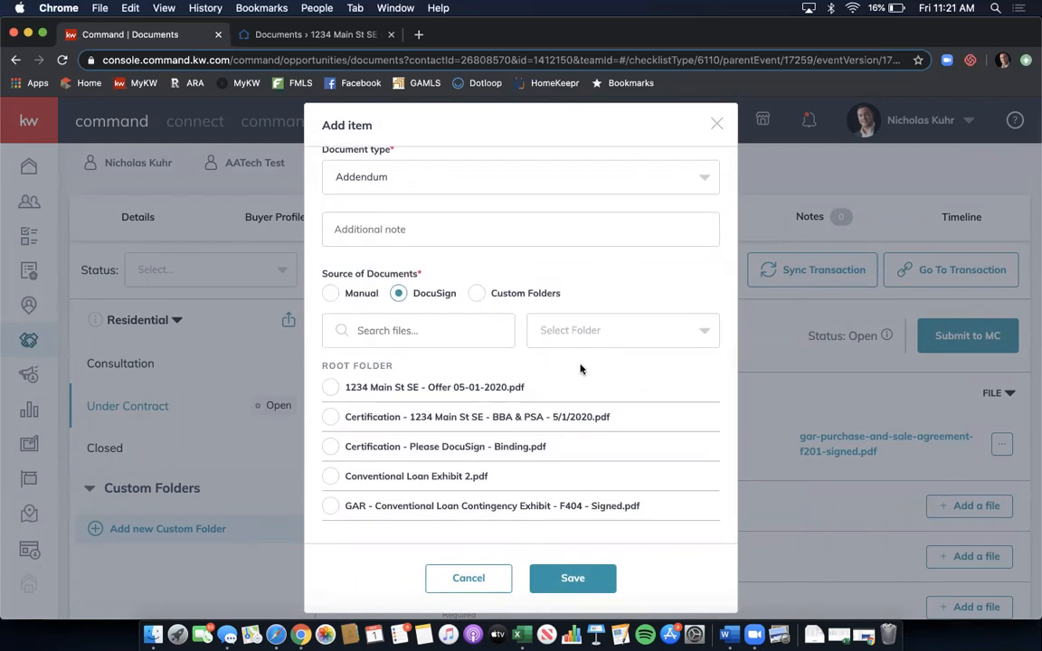
{"action": "scroll", "coordinate": [548, 408], "scroll_direction": "down", "scroll_amount": 1}
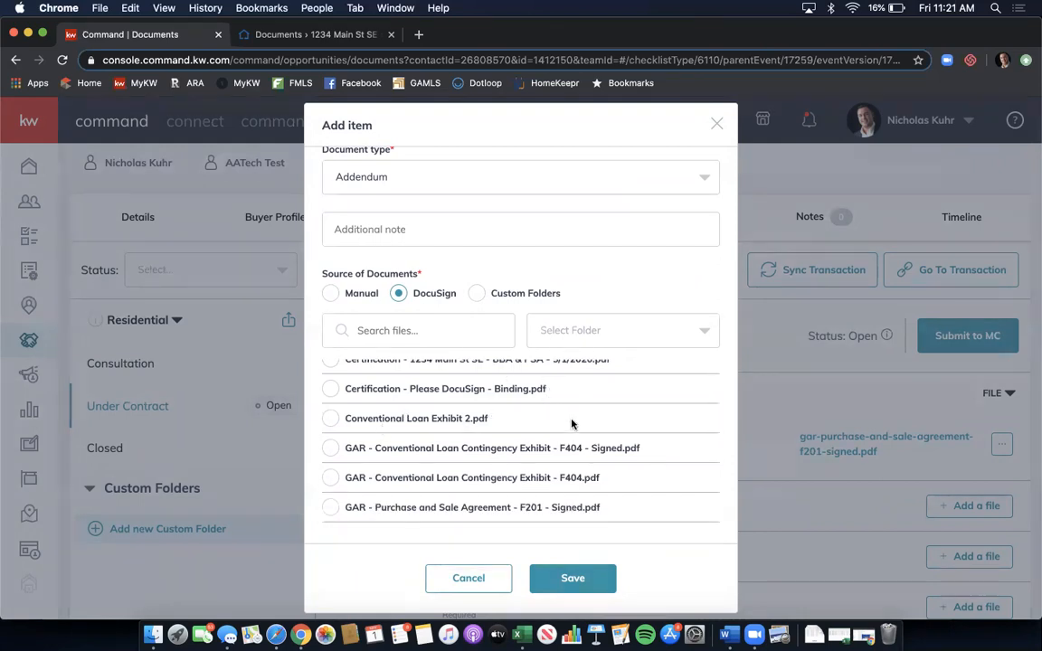
{"action": "scroll", "coordinate": [572, 423], "scroll_direction": "down", "scroll_amount": 4}
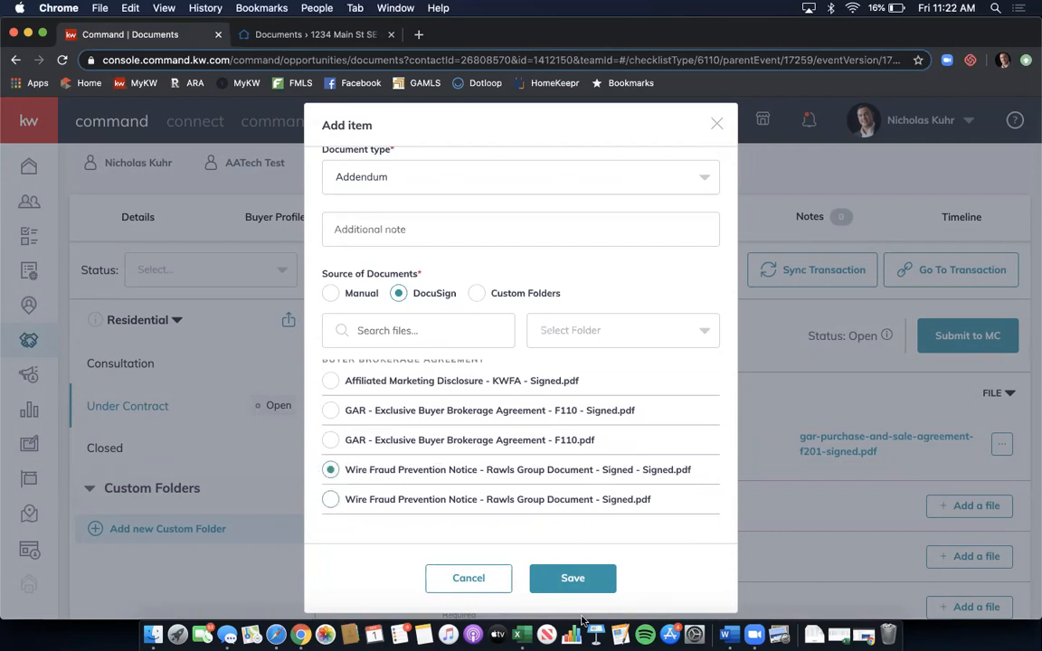
{"action": "left_click", "coordinate": [571, 588]}
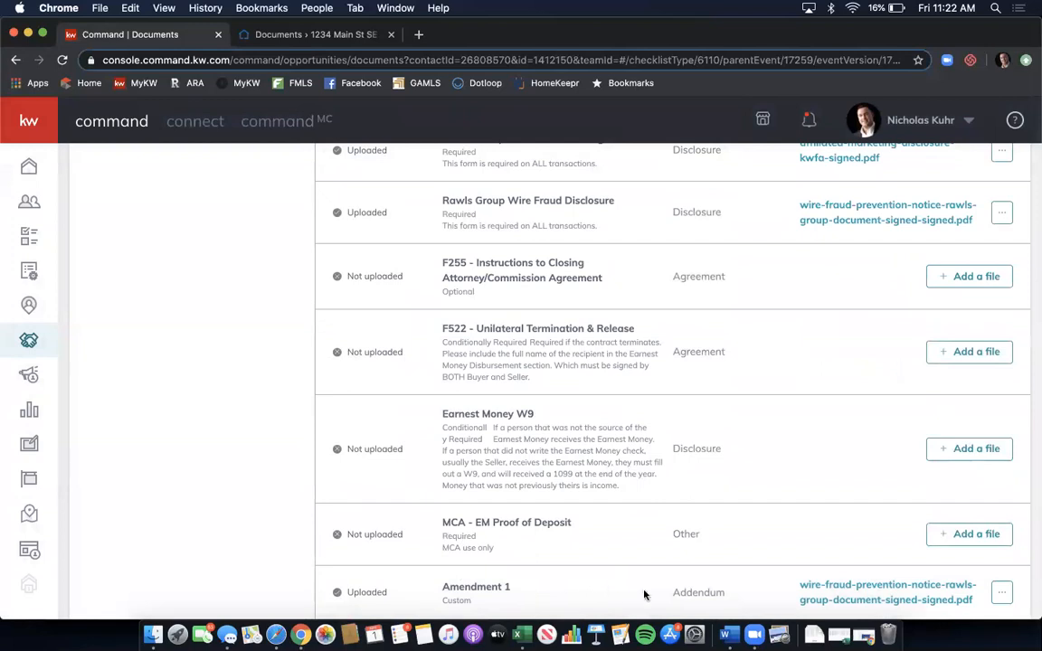
- Check the recent notifications and dismiss the list
{"action": "scroll", "coordinate": [709, 507], "scroll_direction": "up", "scroll_amount": 5}
{"action": "scroll", "coordinate": [711, 507], "scroll_direction": "up", "scroll_amount": 6}
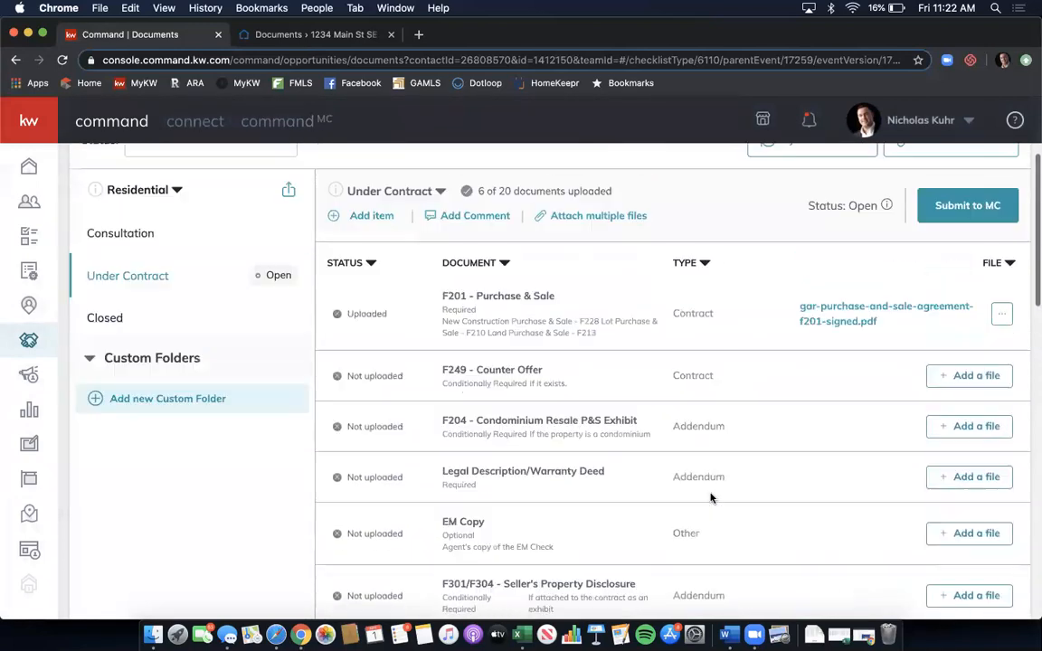
{"action": "scroll", "coordinate": [712, 497], "scroll_direction": "up", "scroll_amount": 1}
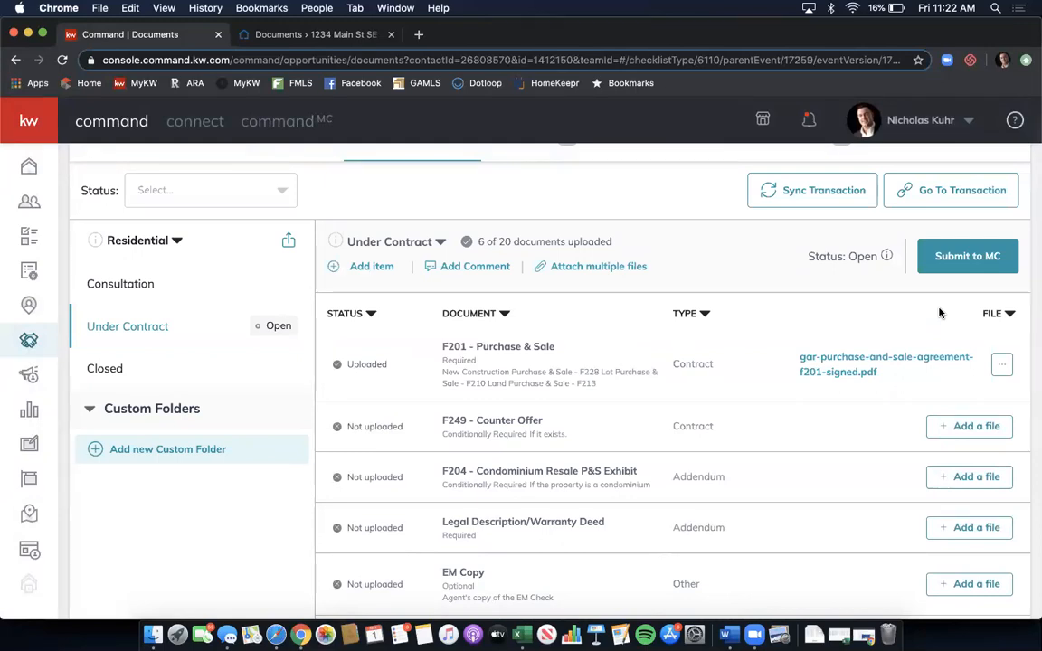
{"action": "scroll", "coordinate": [800, 313], "scroll_direction": "up", "scroll_amount": 3}
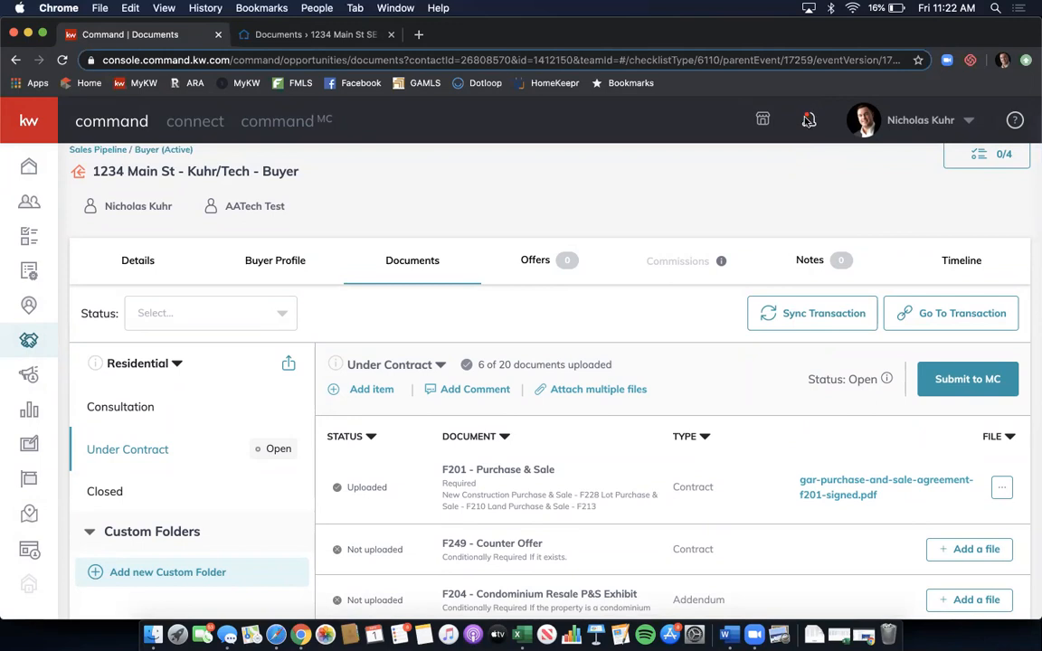
{"action": "left_click", "coordinate": [809, 120]}
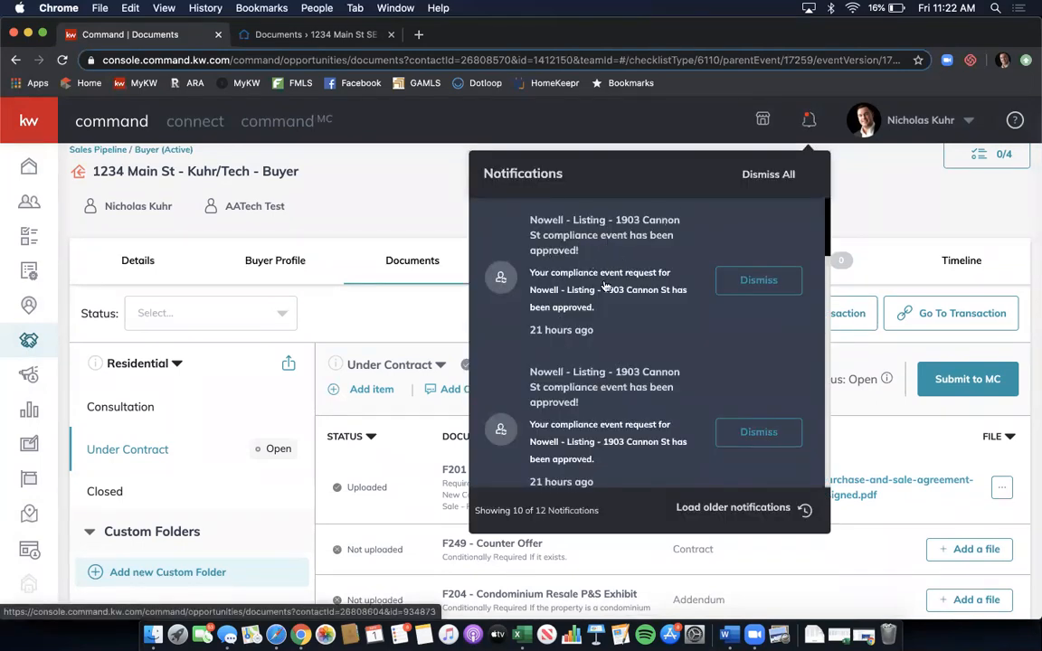
{"action": "left_click", "coordinate": [876, 193]}
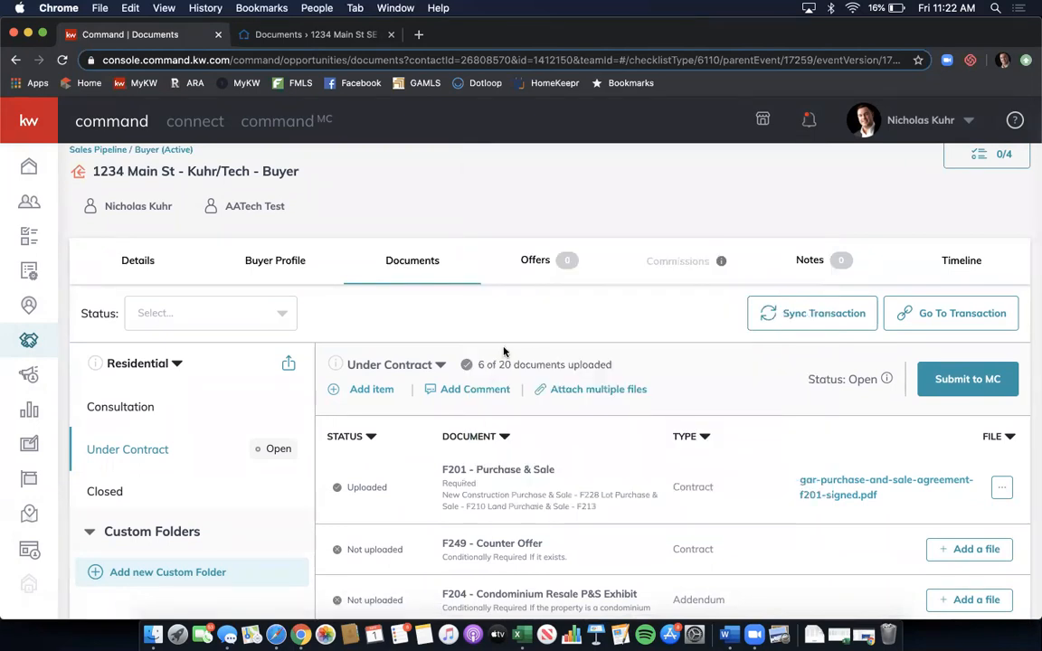
- Begin attaching a file to F249 - Counter Offer, bringing up a Finder window
{"action": "scroll", "coordinate": [504, 353], "scroll_direction": "down", "scroll_amount": 2}
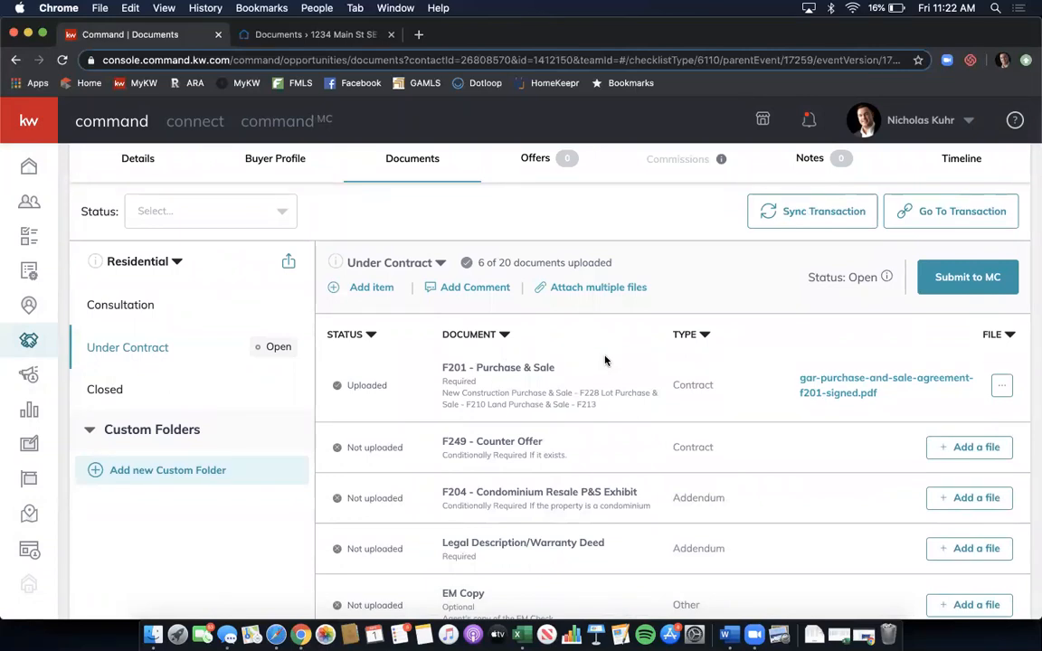
{"action": "scroll", "coordinate": [610, 360], "scroll_direction": "up", "scroll_amount": 2}
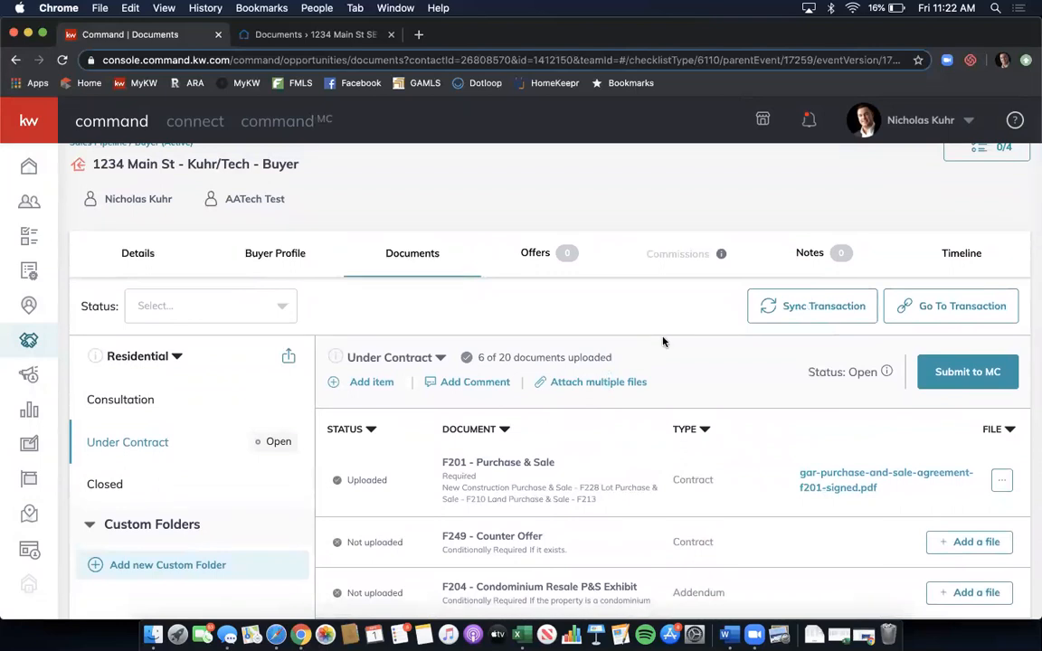
{"action": "scroll", "coordinate": [662, 342], "scroll_direction": "down", "scroll_amount": 4}
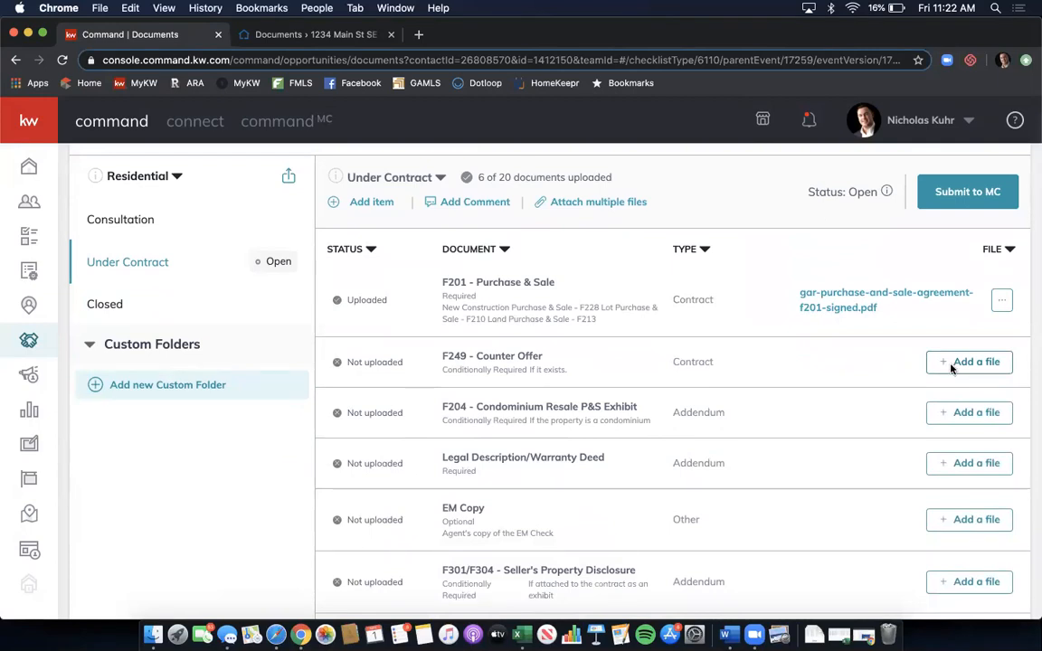
{"action": "left_click", "coordinate": [952, 368]}
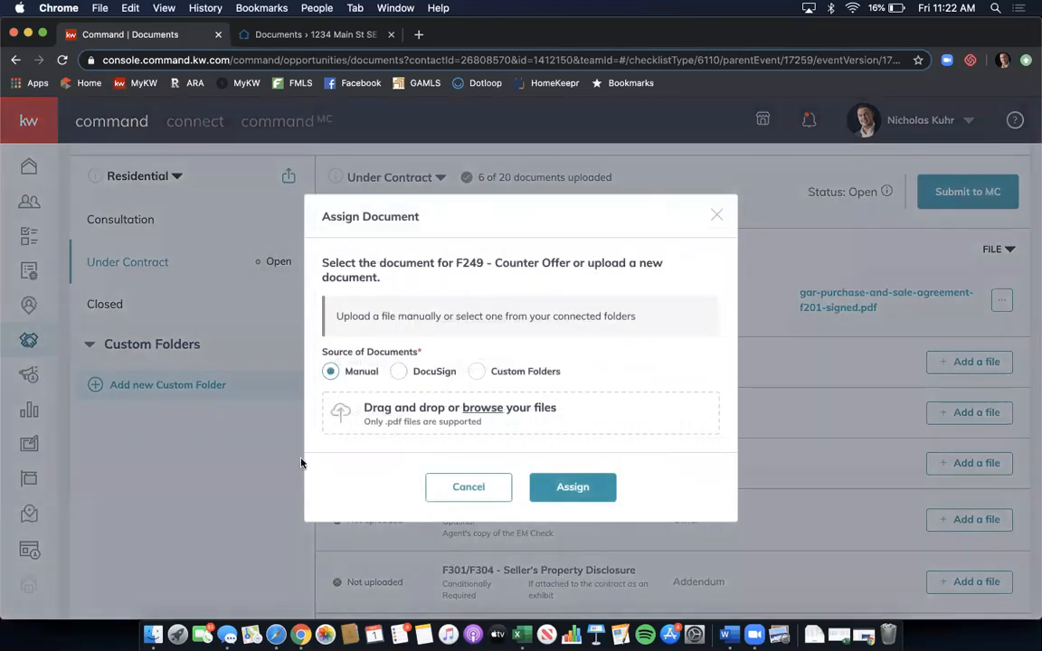
{"action": "left_click", "coordinate": [145, 601]}
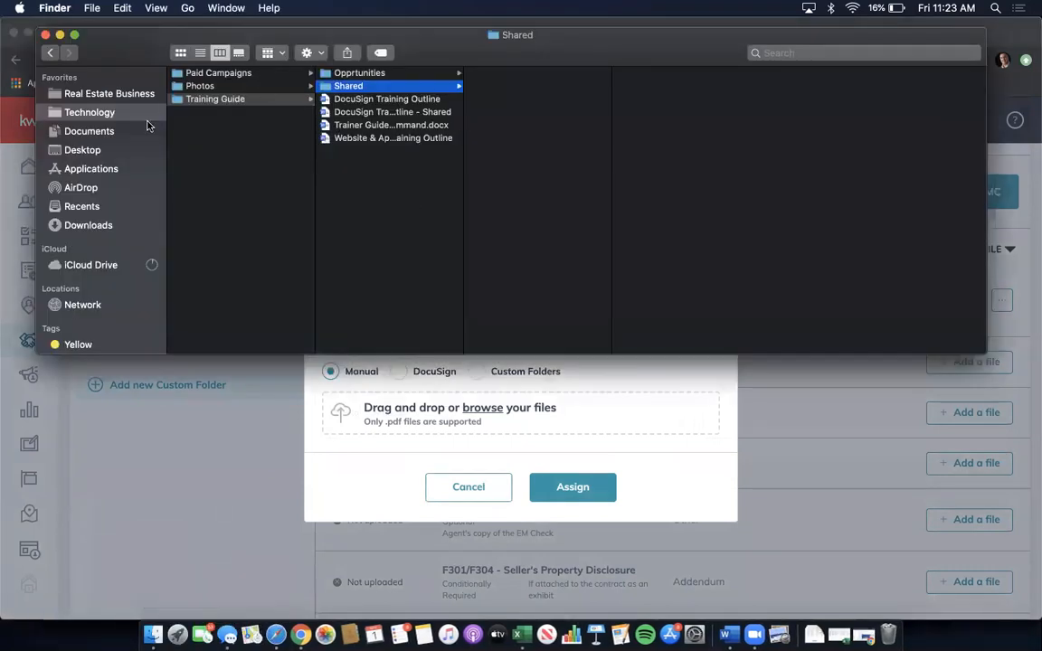
- Browse Finder to KW First Atlanta > Clients > Sellers > client folder > Settlement Statement
{"action": "left_click", "coordinate": [109, 93]}
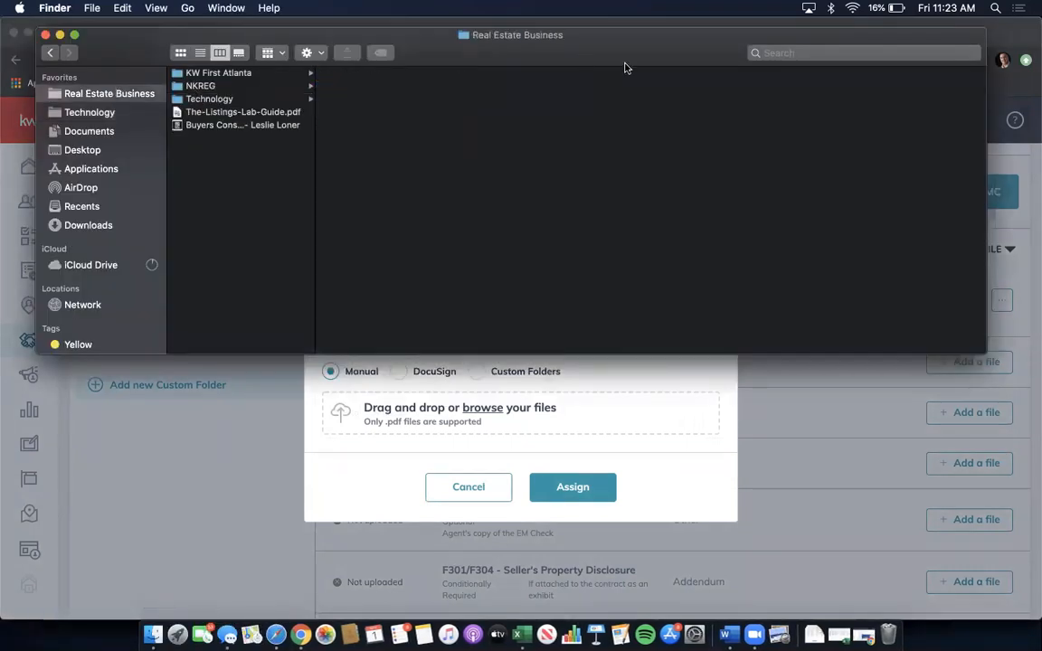
{"action": "left_click_drag", "start_coordinate": [729, 61], "coordinate": [731, 172]}
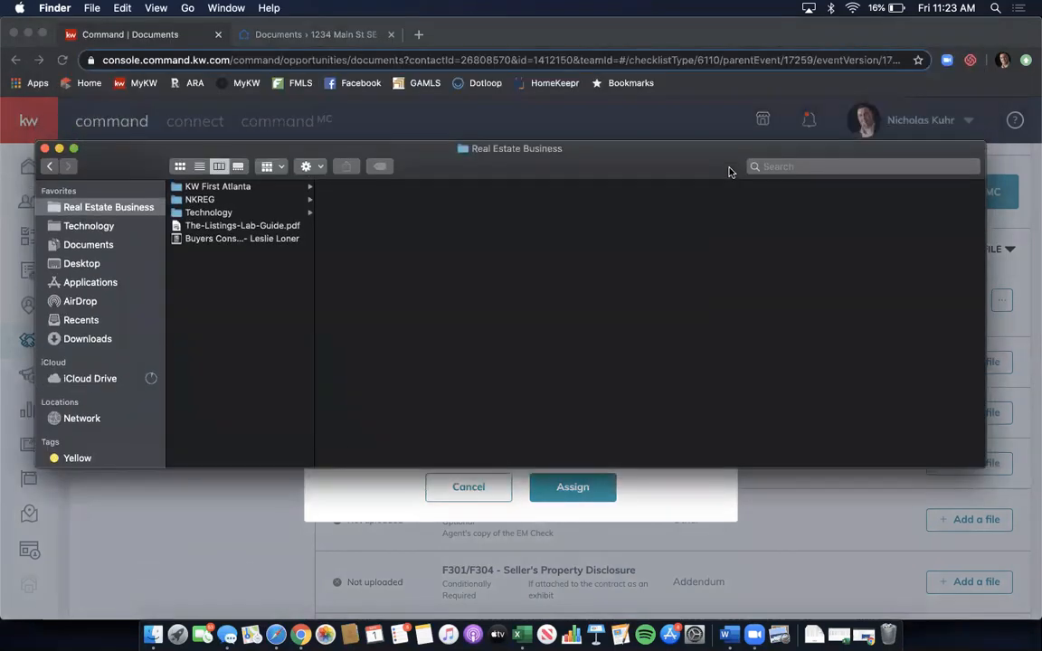
{"action": "left_click", "coordinate": [299, 193]}
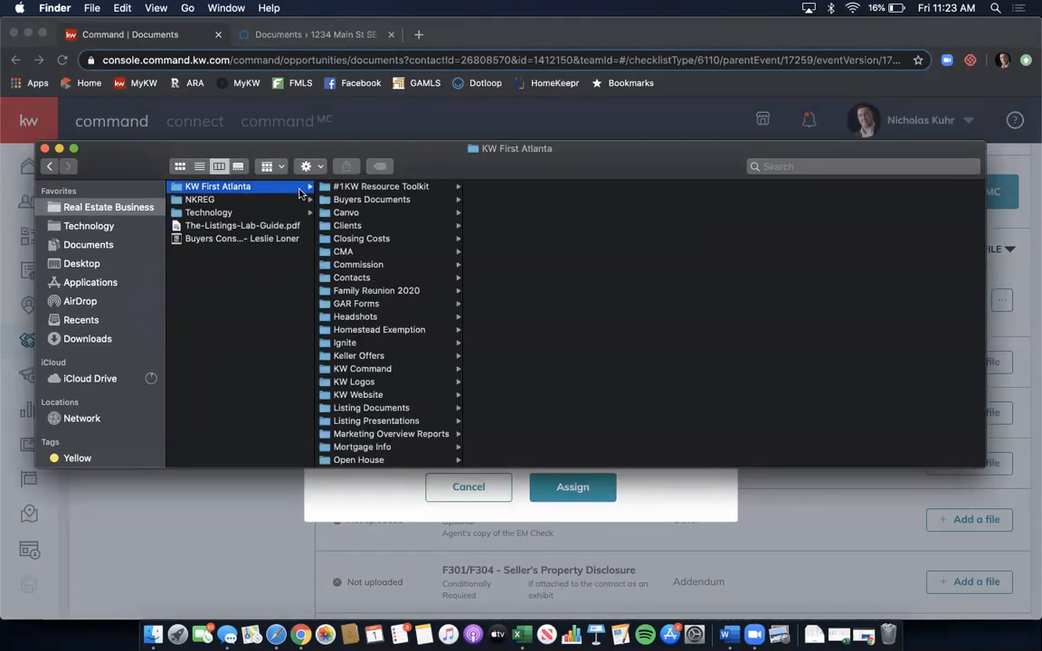
{"action": "left_click", "coordinate": [416, 225]}
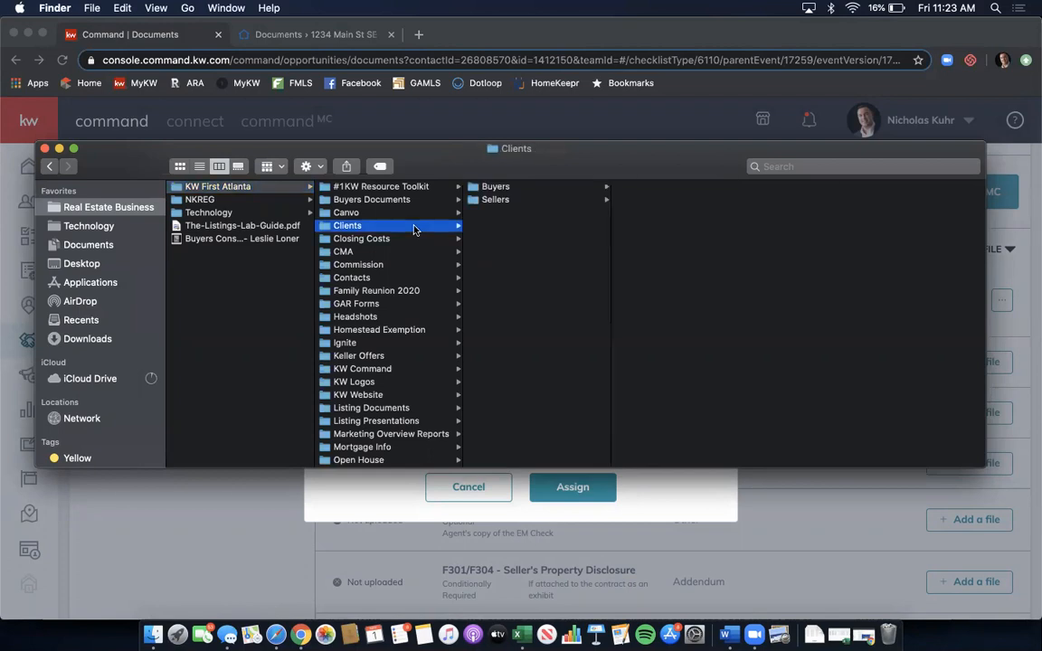
{"action": "left_click", "coordinate": [496, 199]}
{"action": "left_click", "coordinate": [684, 279]}
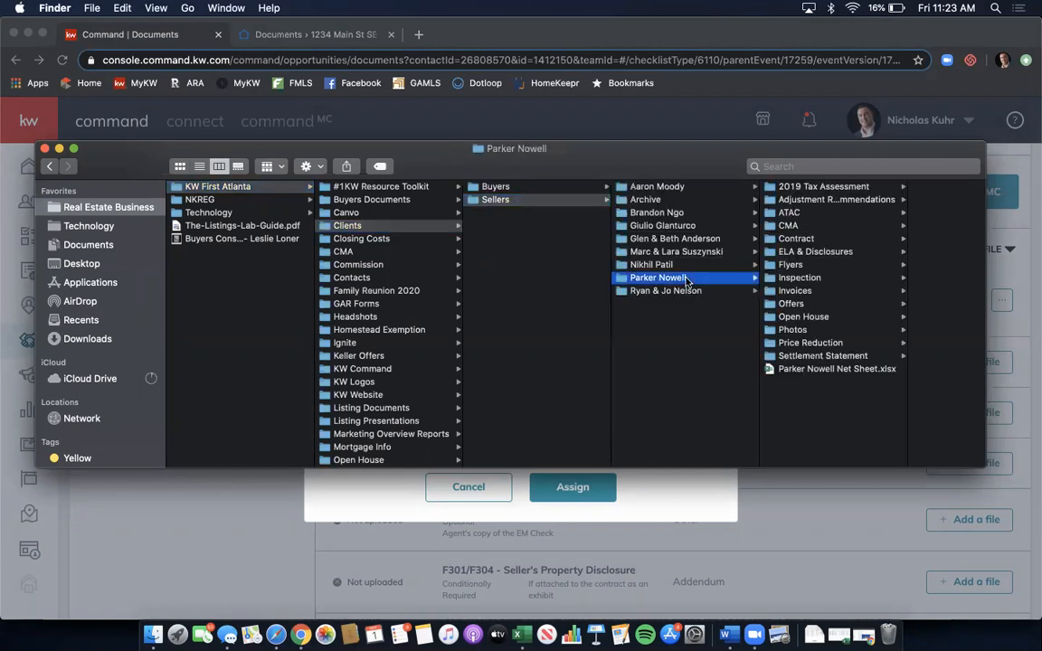
{"action": "left_click", "coordinate": [823, 355]}
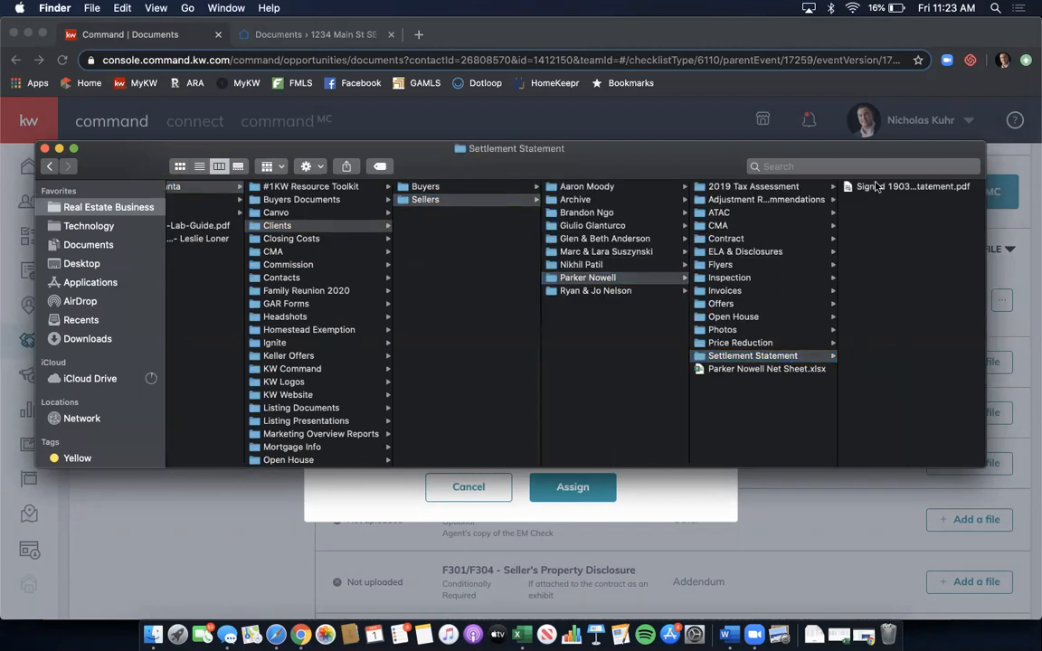
- Assign the signed ALTA settlement statement PDF to F249 - Counter Offer
{"action": "left_click", "coordinate": [876, 186]}
{"action": "left_click_drag", "start_coordinate": [633, 152], "coordinate": [636, 346]}
{"action": "left_click_drag", "start_coordinate": [697, 397], "coordinate": [620, 424]}
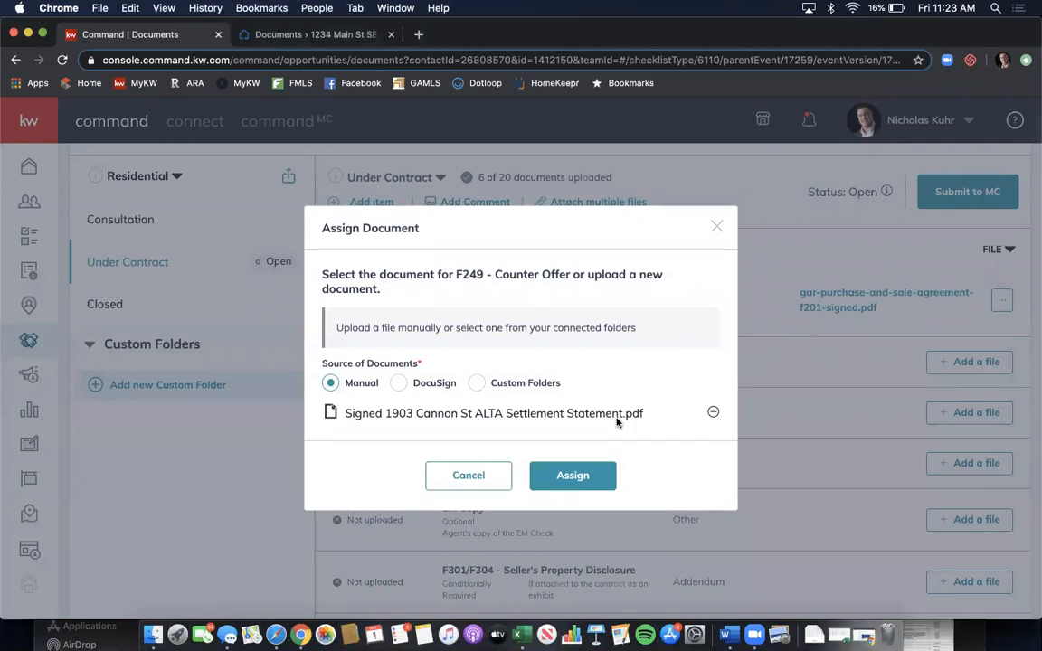
{"action": "left_click", "coordinate": [595, 477]}
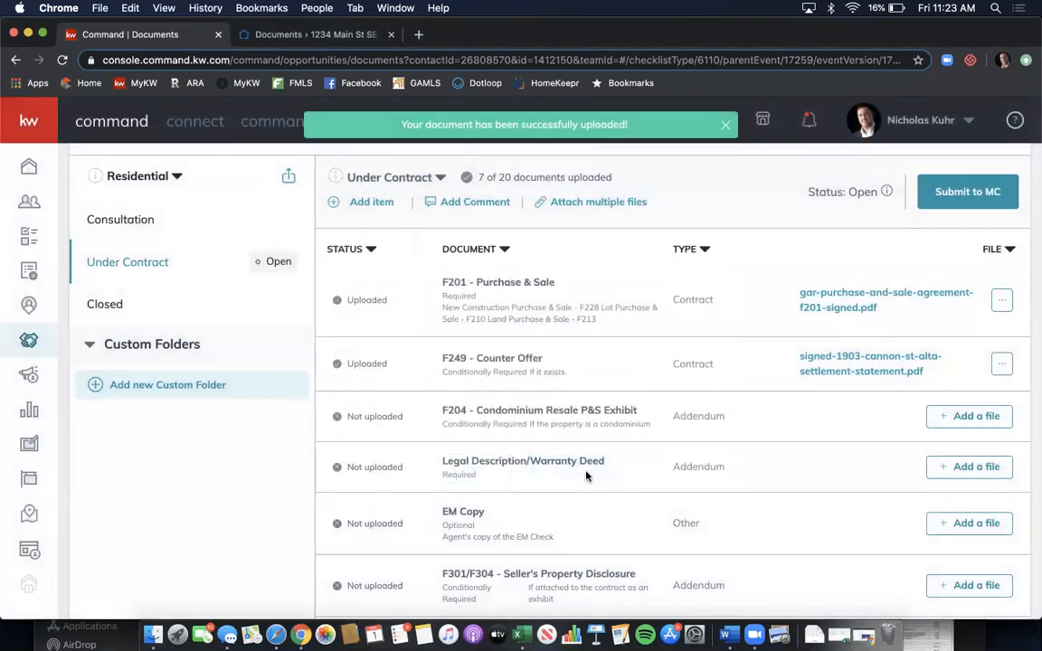
{"action": "scroll", "coordinate": [696, 491], "scroll_direction": "up", "scroll_amount": 3}
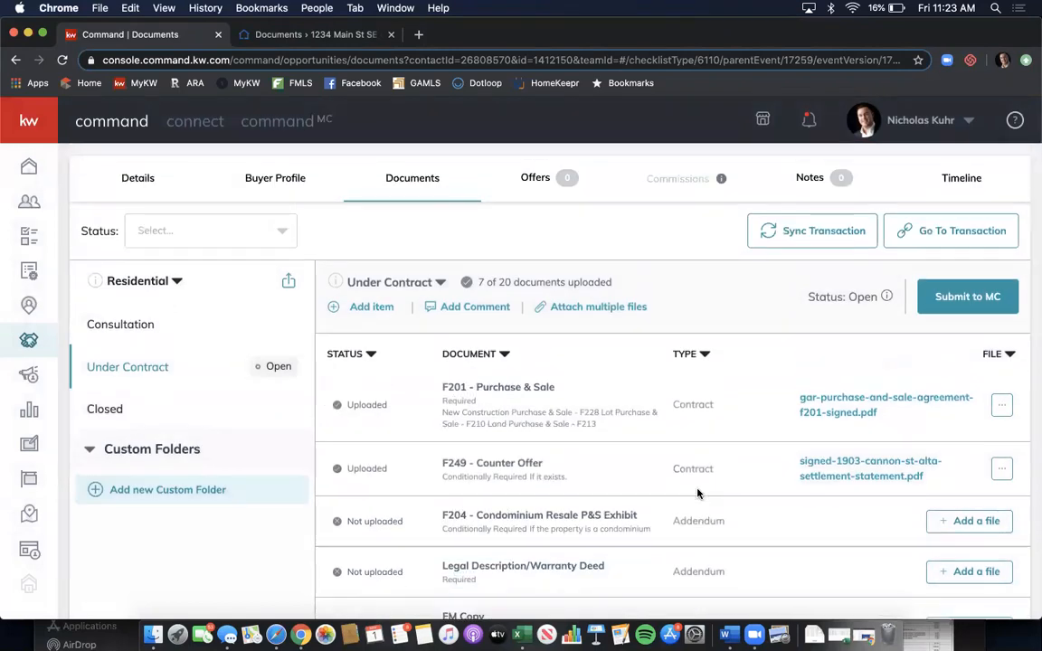
- Sync the transaction's latest information to DocuSign, confirming with Update
{"action": "left_click", "coordinate": [790, 226]}
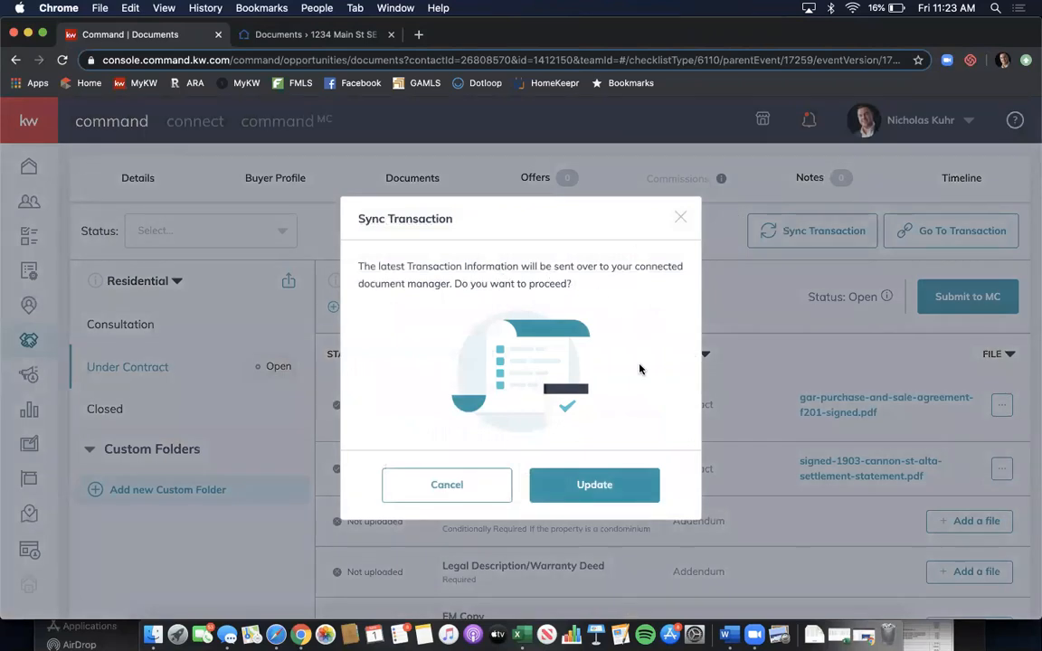
{"action": "left_click", "coordinate": [614, 481]}
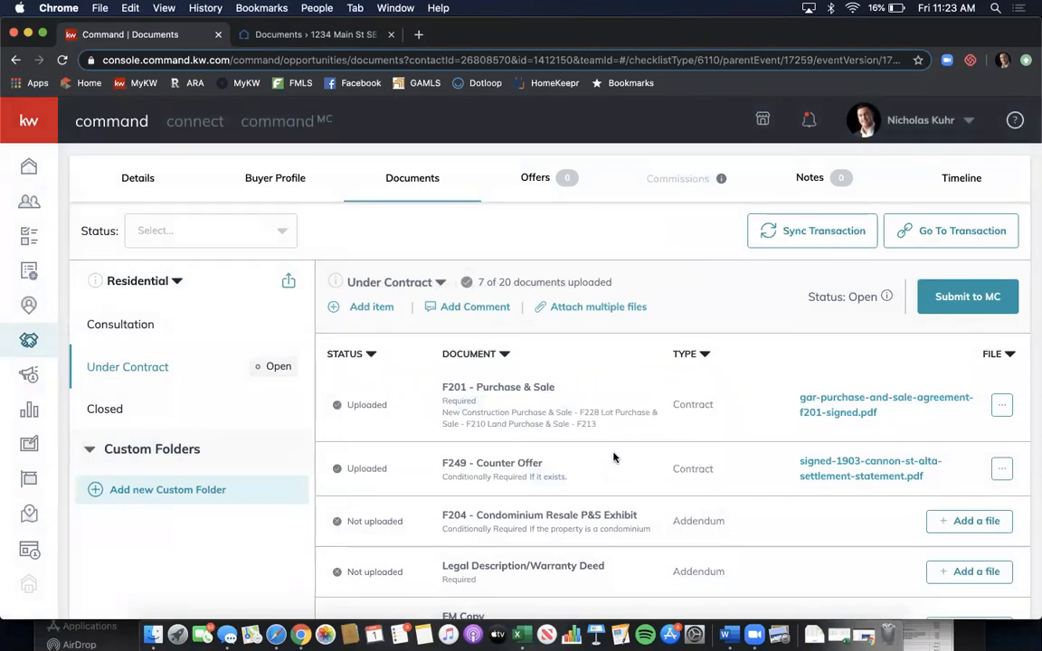
- Reload the DocuSign room's Documents page and review the Buyer Brokerage Agreement and Room Docs folders
{"action": "left_click", "coordinate": [301, 34]}
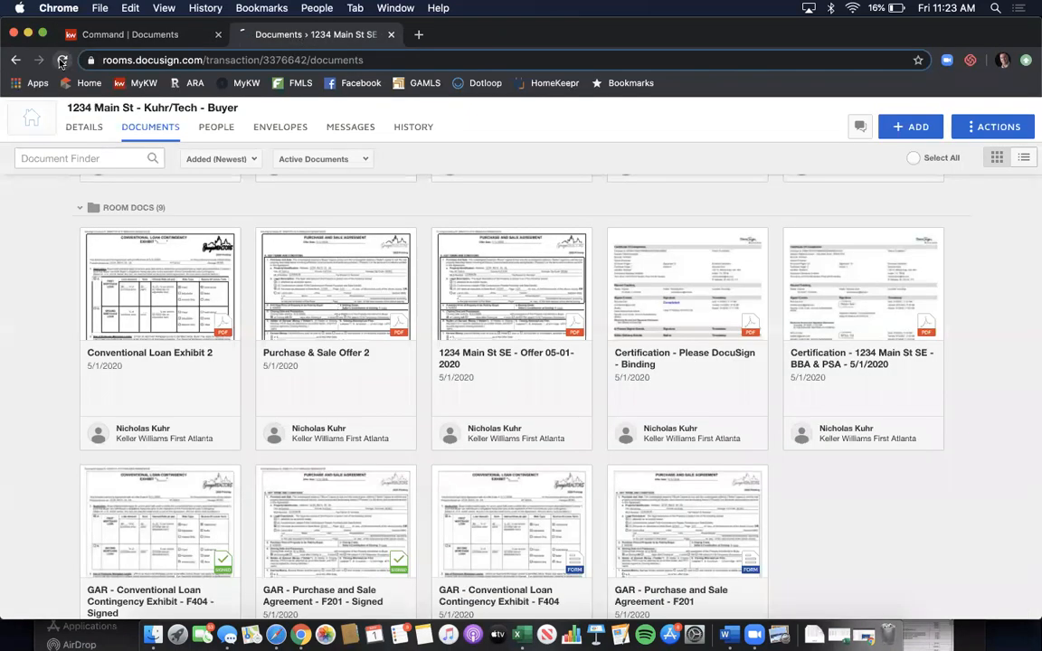
{"action": "left_click", "coordinate": [61, 59]}
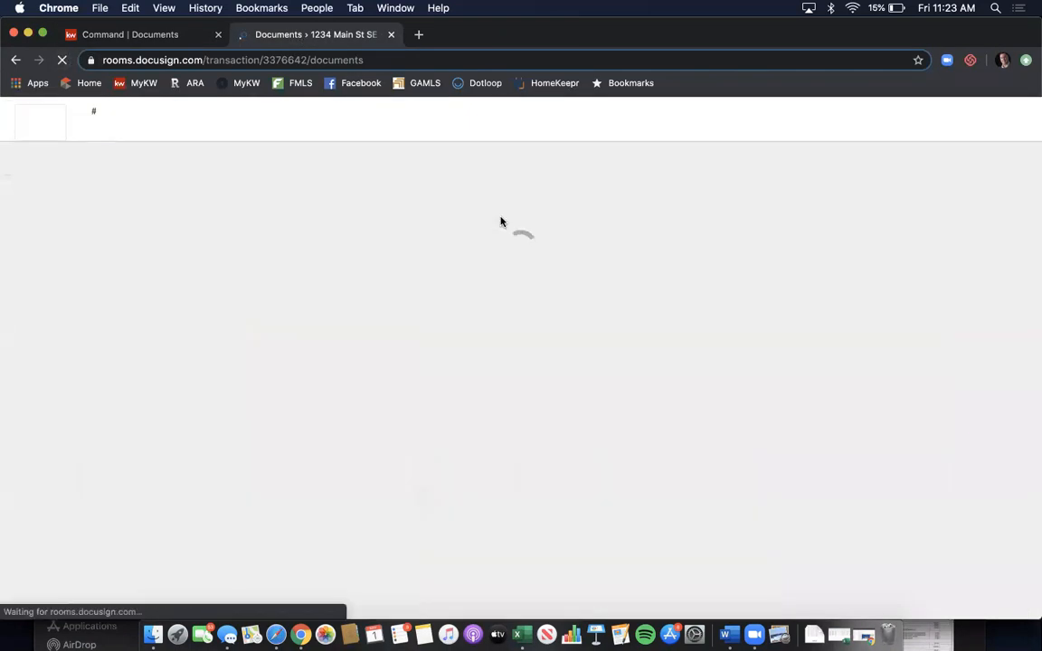
{"action": "scroll", "coordinate": [734, 261], "scroll_direction": "down", "scroll_amount": 5}
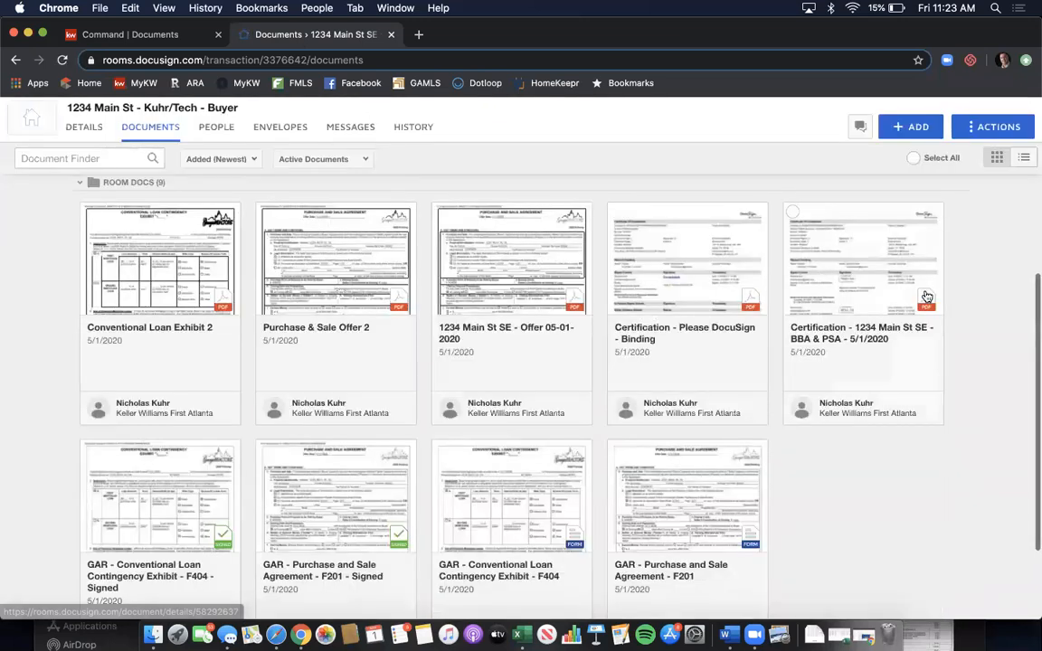
{"action": "scroll", "coordinate": [968, 350], "scroll_direction": "up", "scroll_amount": 3}
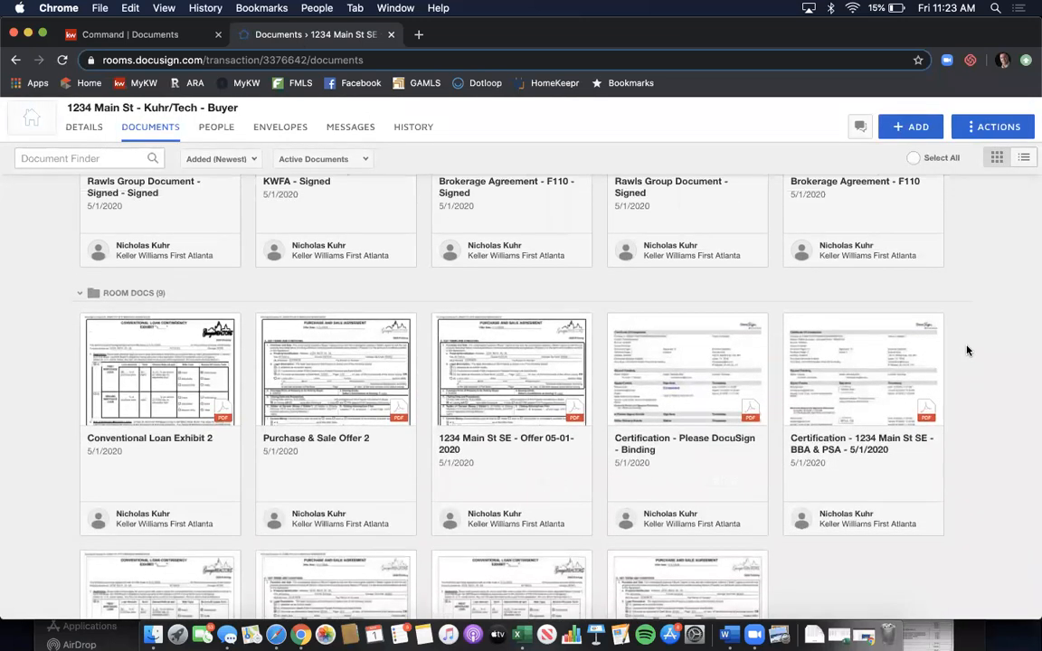
{"action": "scroll", "coordinate": [967, 350], "scroll_direction": "down", "scroll_amount": 5}
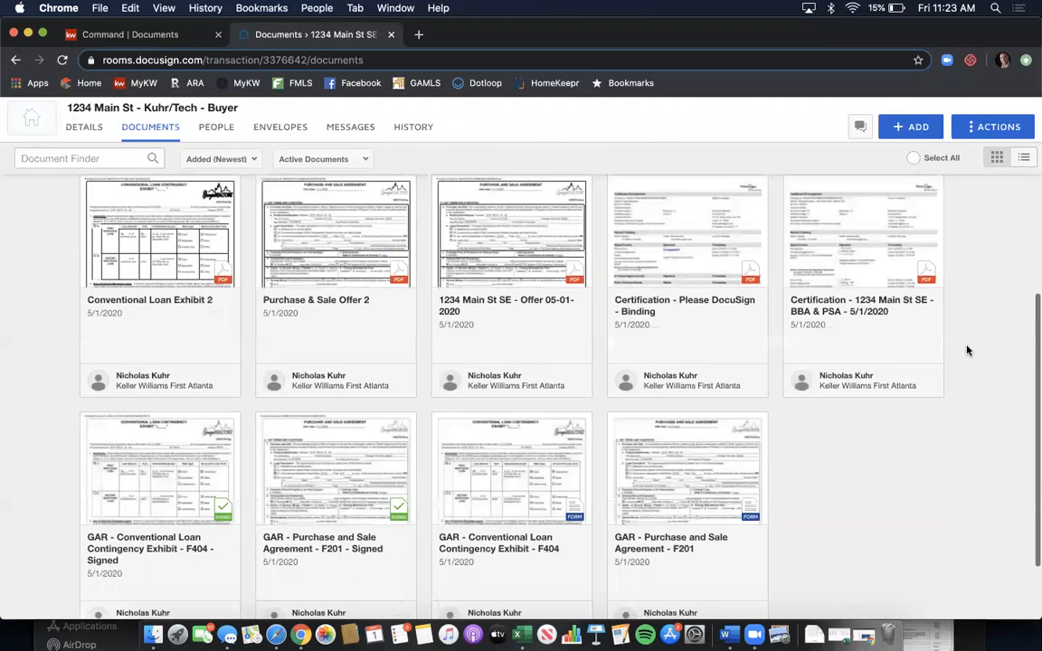
{"action": "scroll", "coordinate": [967, 351], "scroll_direction": "up", "scroll_amount": 4}
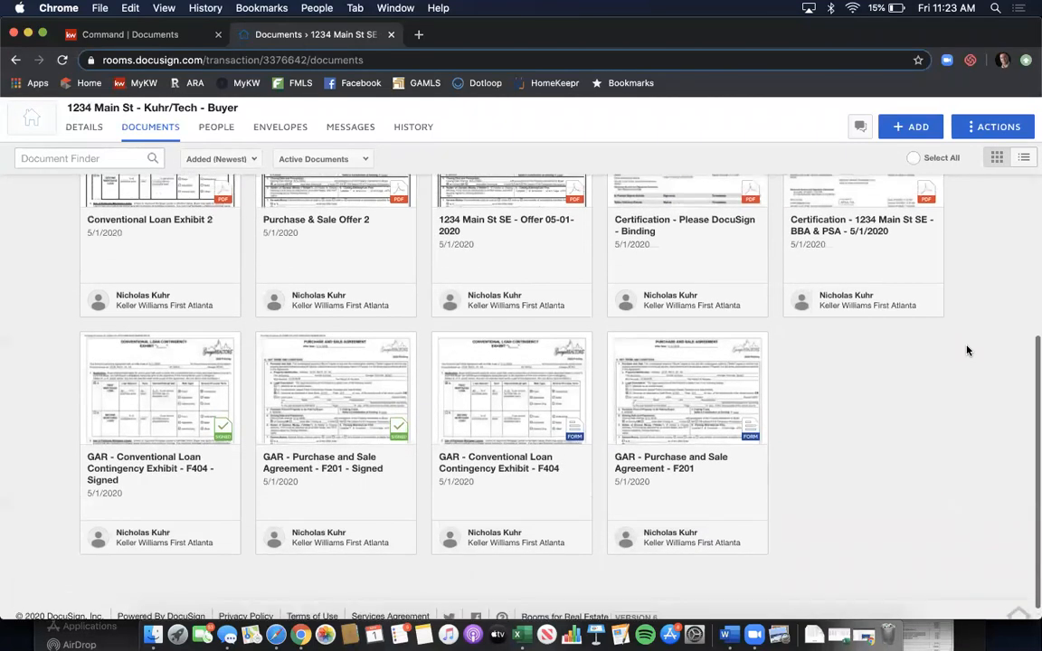
{"action": "scroll", "coordinate": [967, 350], "scroll_direction": "up", "scroll_amount": 6}
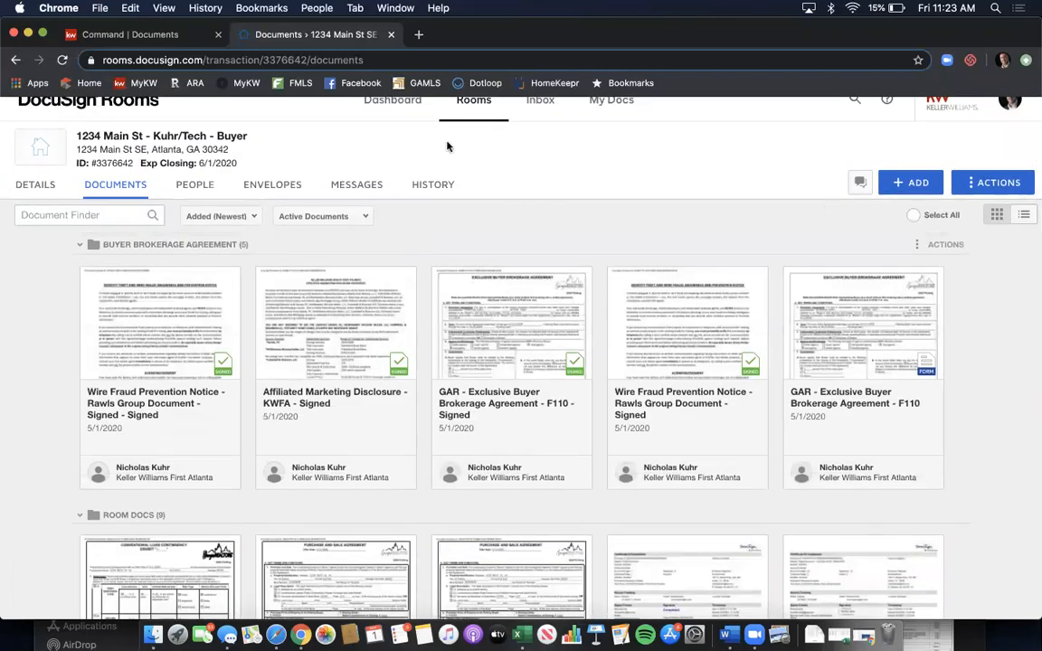
- Return to KW Command and close the DocuSign room tab
{"action": "left_click", "coordinate": [154, 38]}
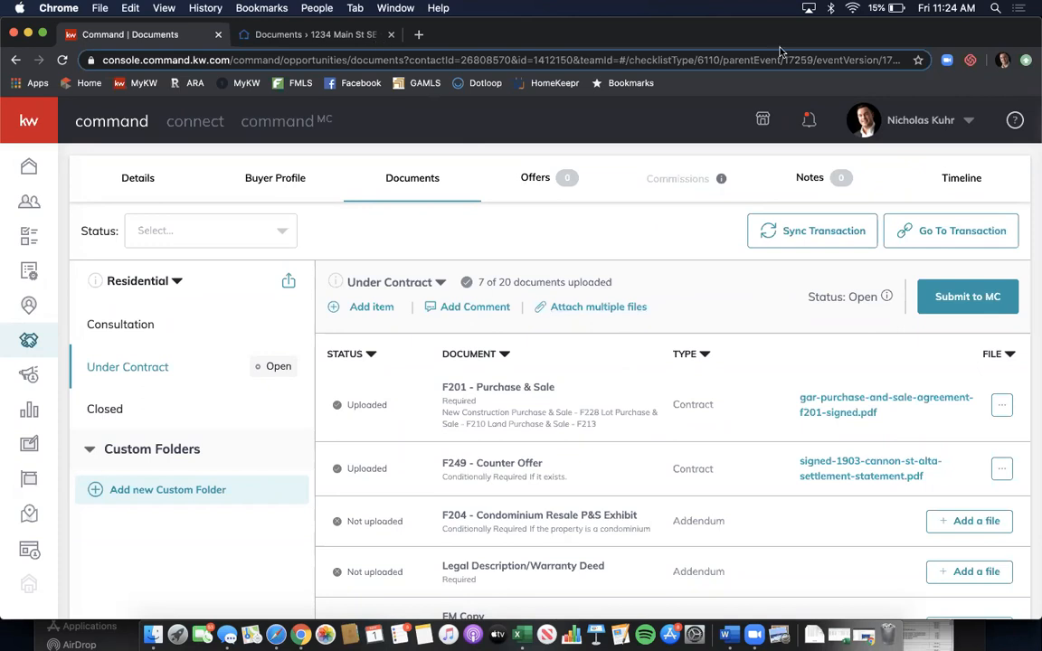
{"action": "left_click_drag", "start_coordinate": [783, 45], "coordinate": [782, 120]}
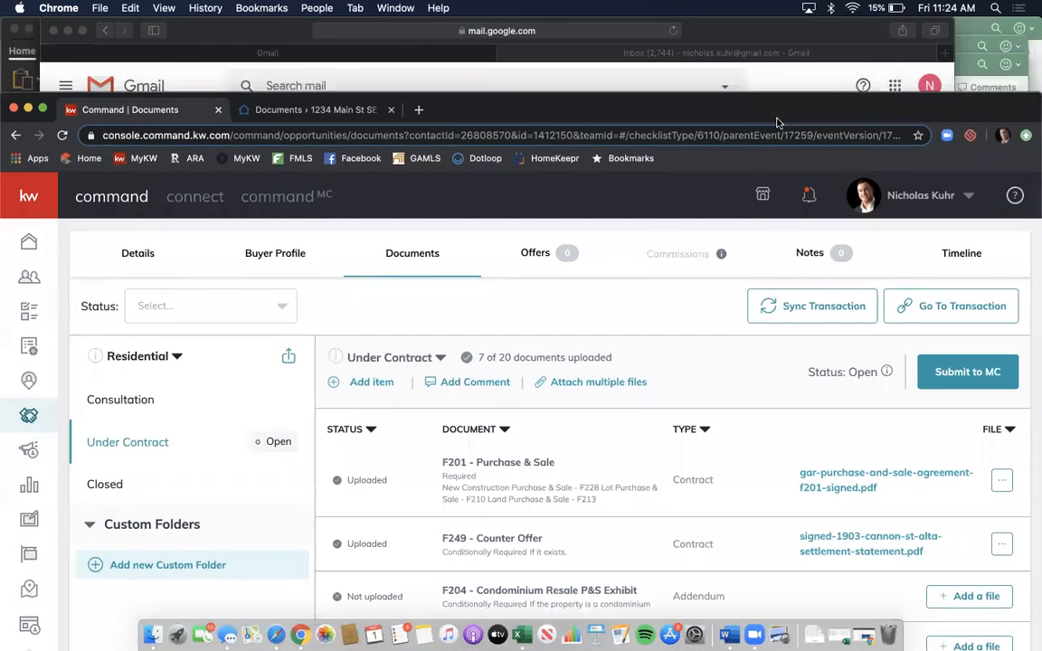
{"action": "left_click", "coordinate": [391, 110]}
{"action": "left_click_drag", "start_coordinate": [724, 95], "coordinate": [724, 20]}
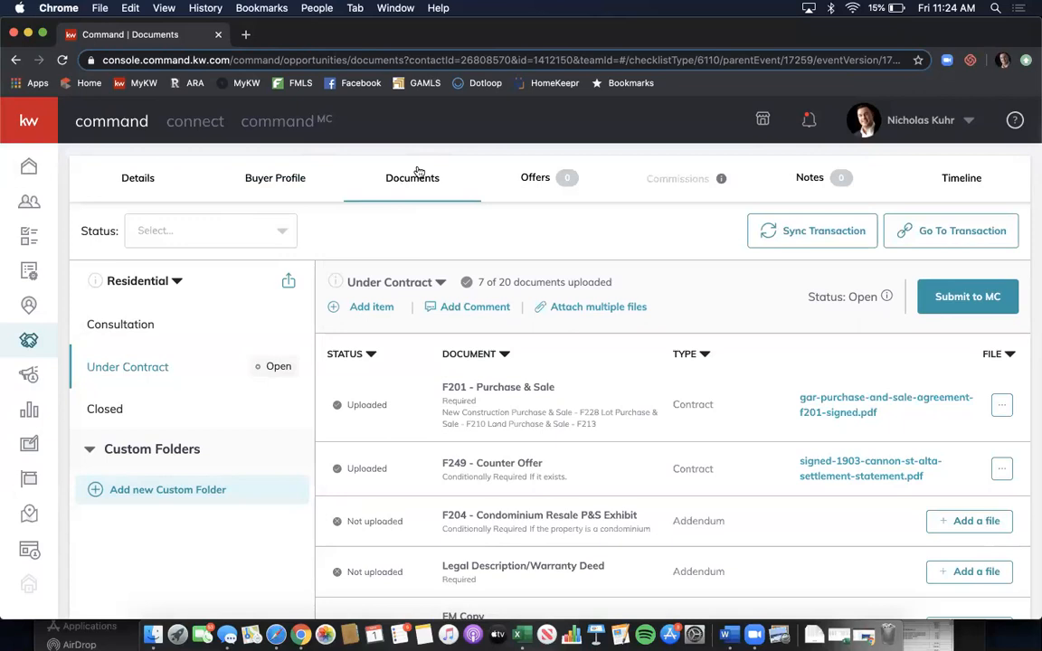
- Open the linked transaction in DocuSign Rooms via Go To Transaction, then close that tab
{"action": "left_click", "coordinate": [937, 246]}
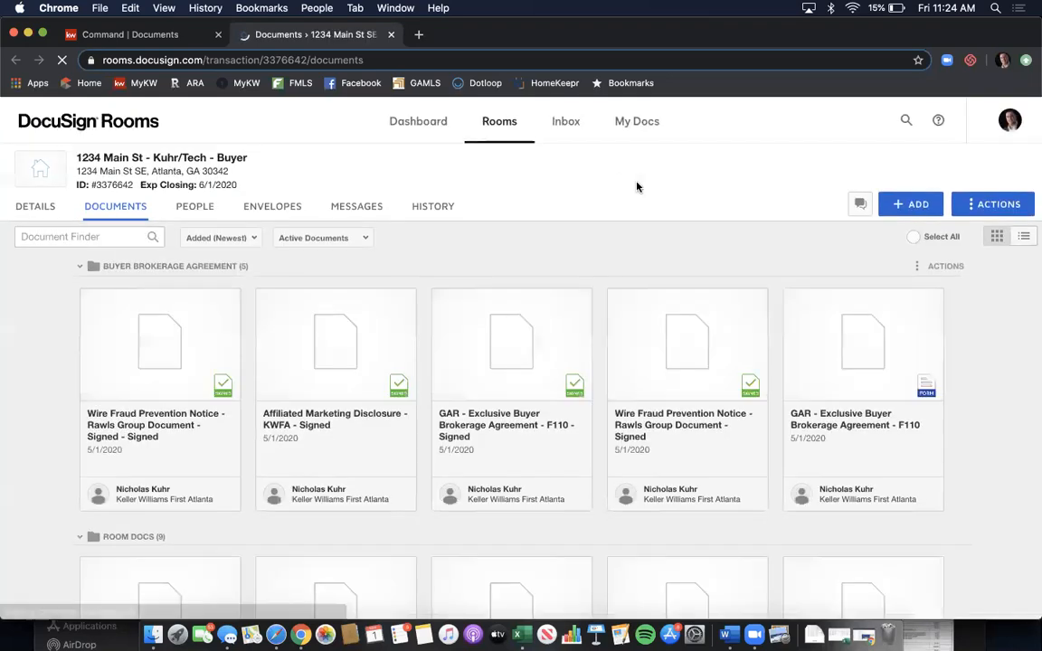
{"action": "scroll", "coordinate": [528, 229], "scroll_direction": "down", "scroll_amount": 8}
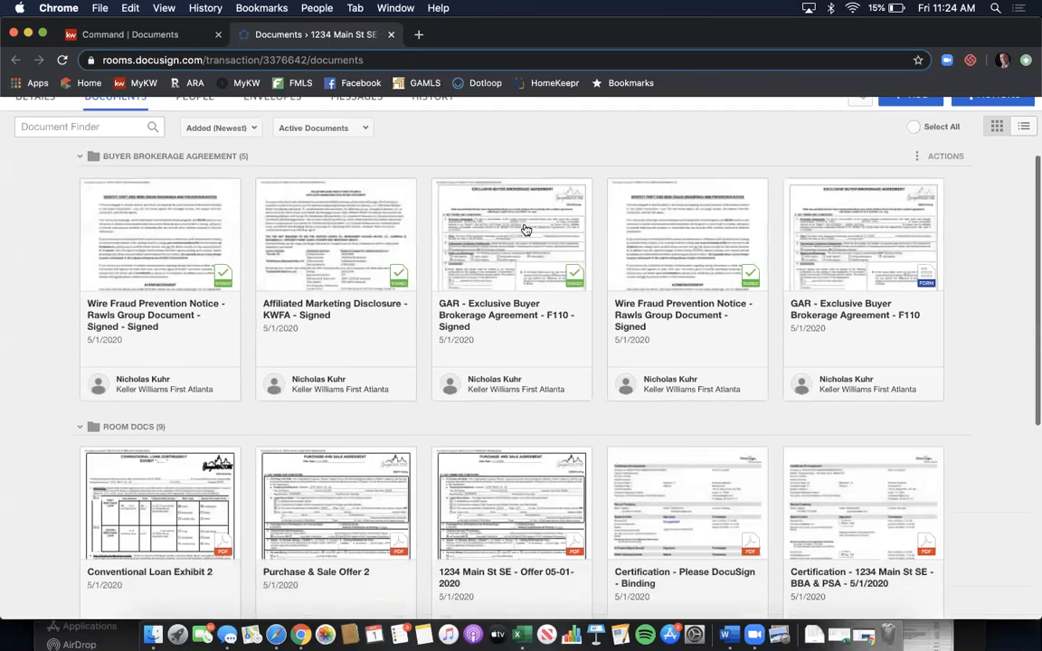
{"action": "scroll", "coordinate": [521, 217], "scroll_direction": "up", "scroll_amount": 8}
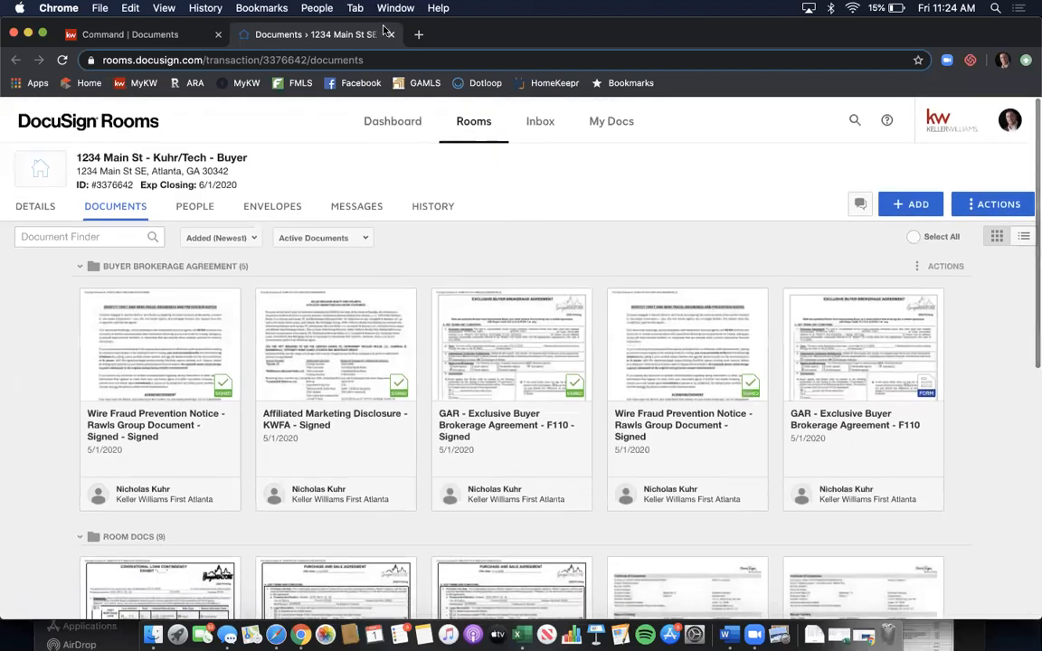
{"action": "left_click", "coordinate": [390, 34]}
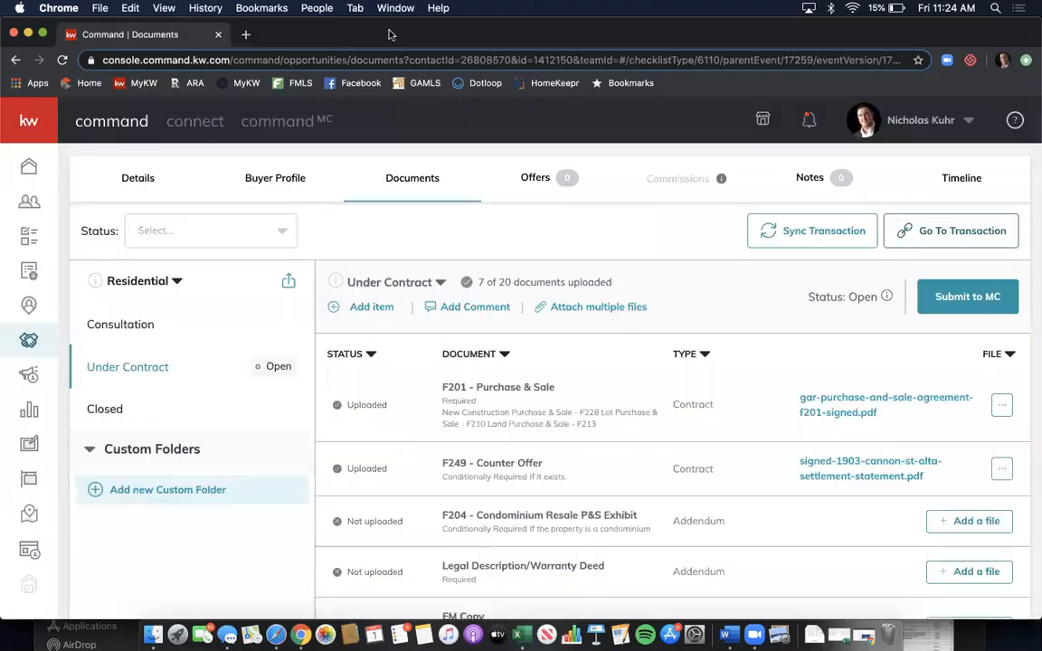
- Open docusign.com in a new Chrome tab and go to its Log In page
{"action": "left_click", "coordinate": [242, 35]}
{"action": "type", "text": "docus"}
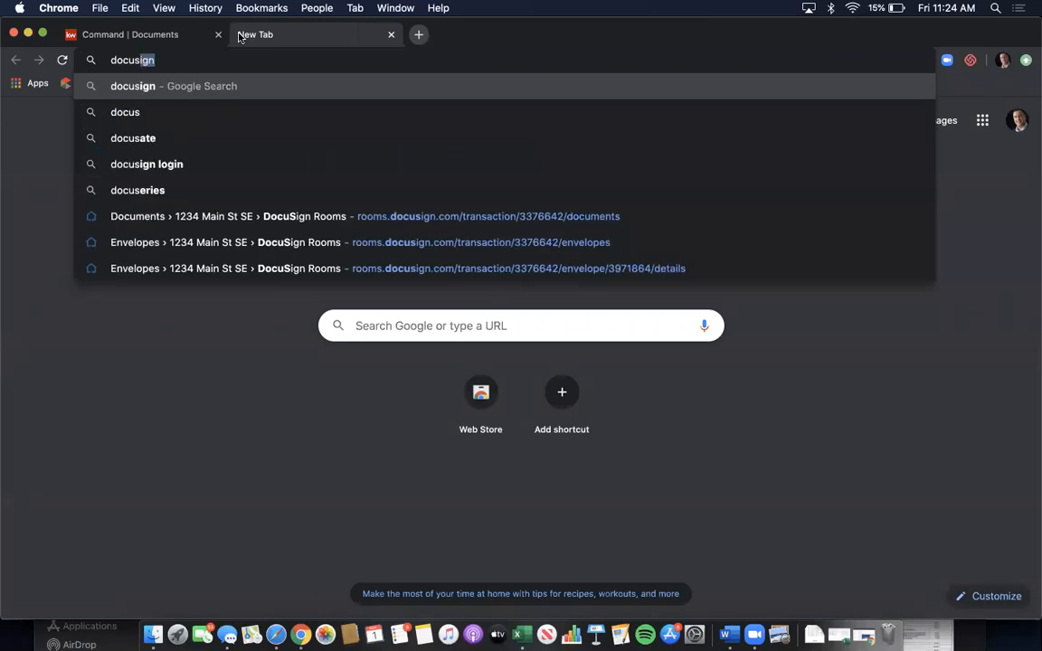
{"action": "type", "text": "ign.co"}
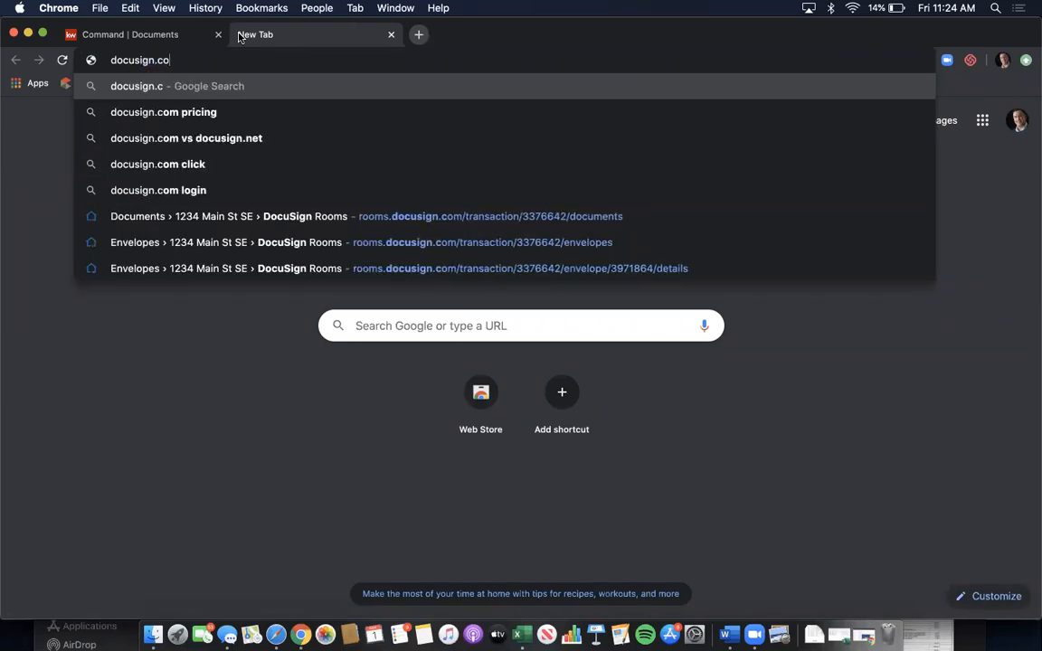
{"action": "type", "text": "m"}
{"action": "key", "text": "Return"}
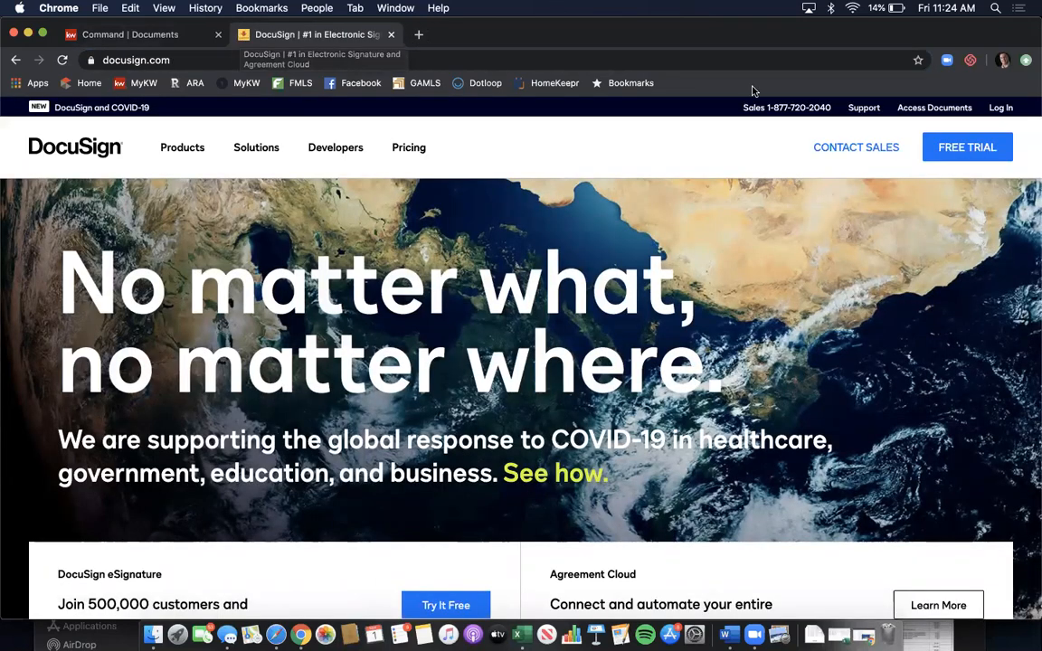
{"action": "left_click", "coordinate": [1000, 107]}
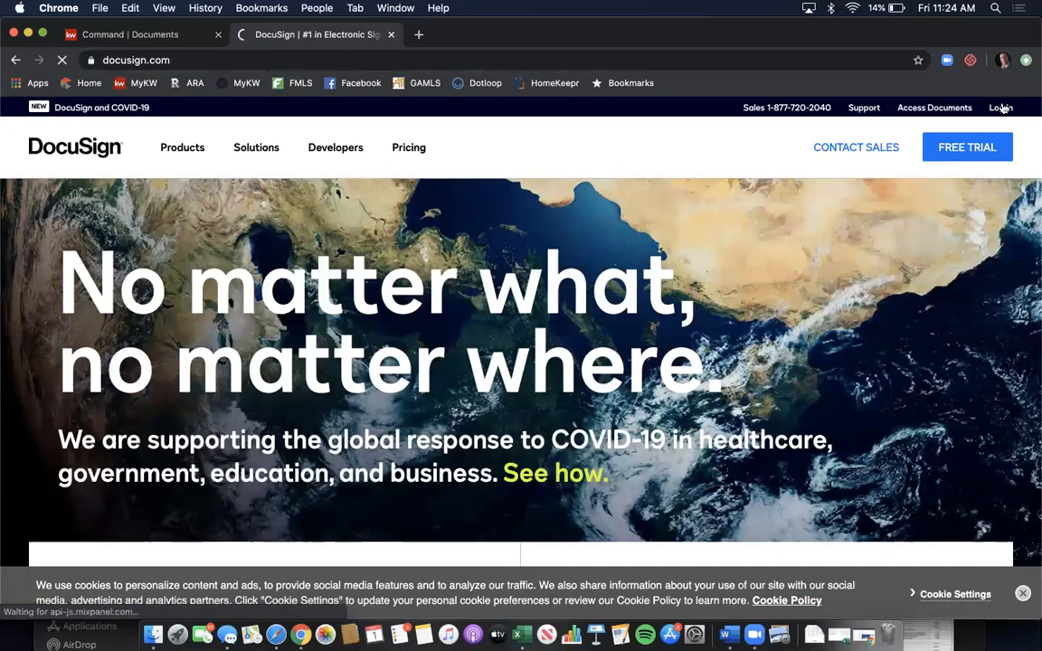
- Log in to the DocuSign account to reach the eSignature Home page
{"action": "left_click", "coordinate": [502, 384]}
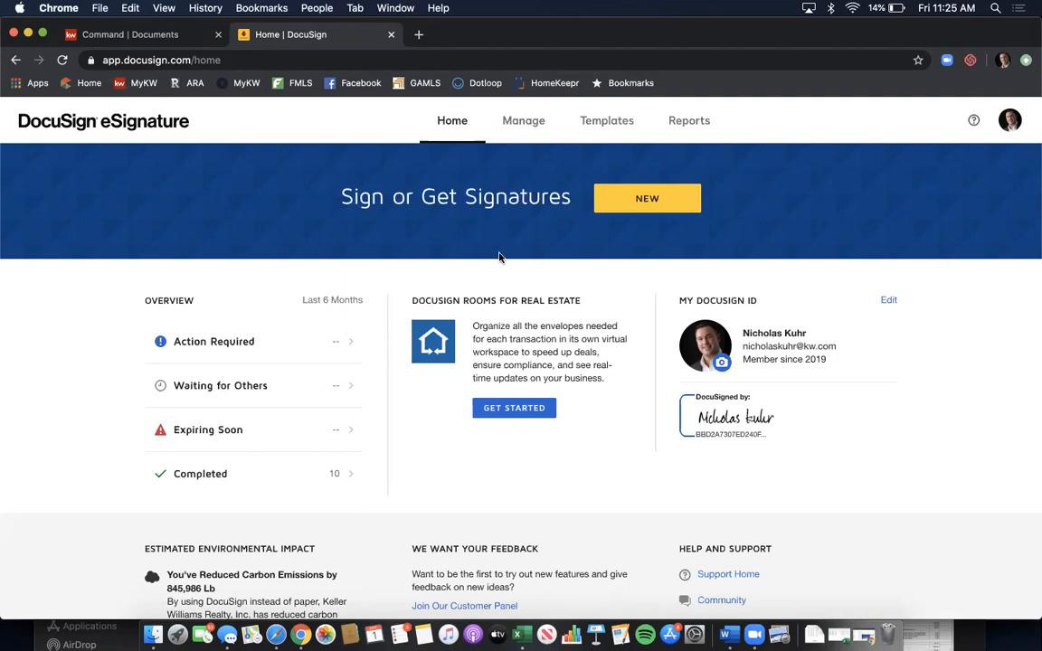
- Switch from eSignature to DocuSign Rooms and dismiss the Congratulations popup
{"action": "left_click", "coordinate": [522, 414]}
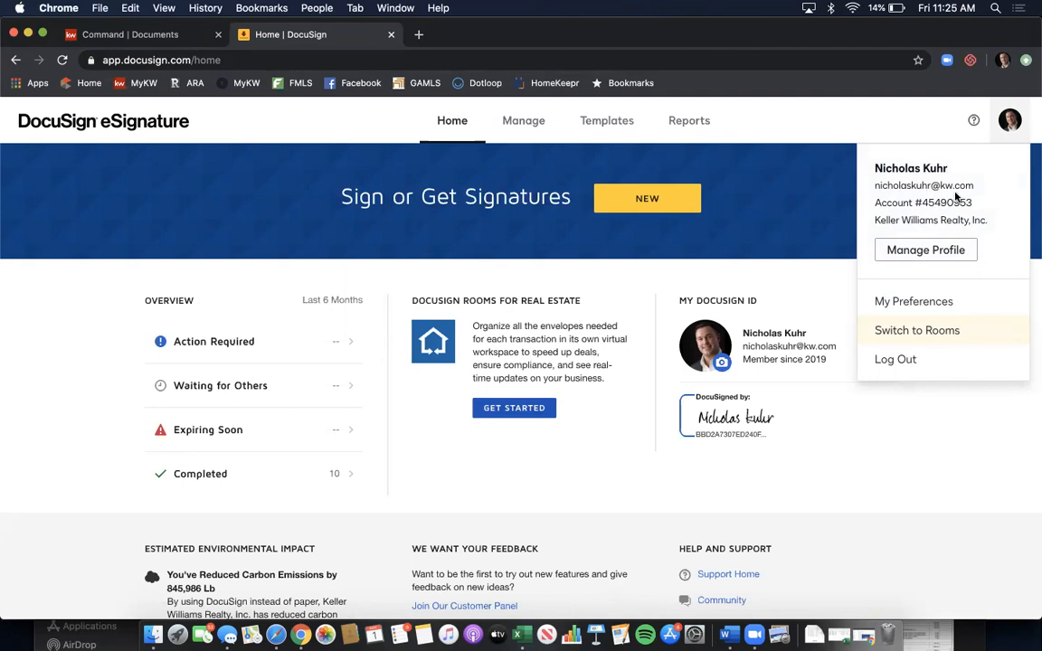
{"action": "left_click", "coordinate": [944, 337]}
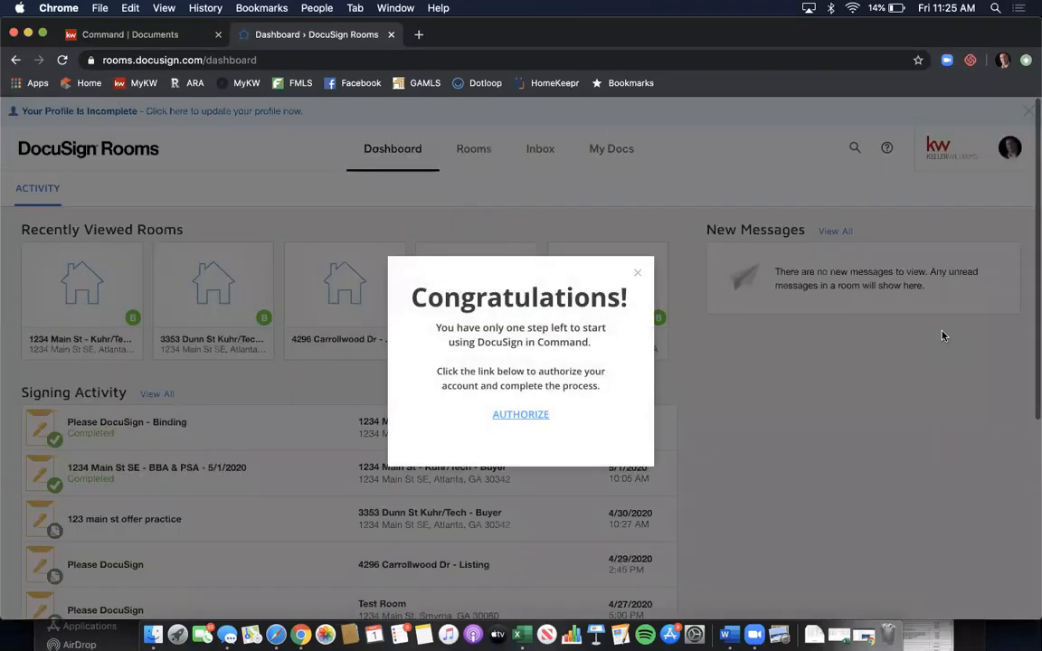
{"action": "left_click", "coordinate": [639, 275]}
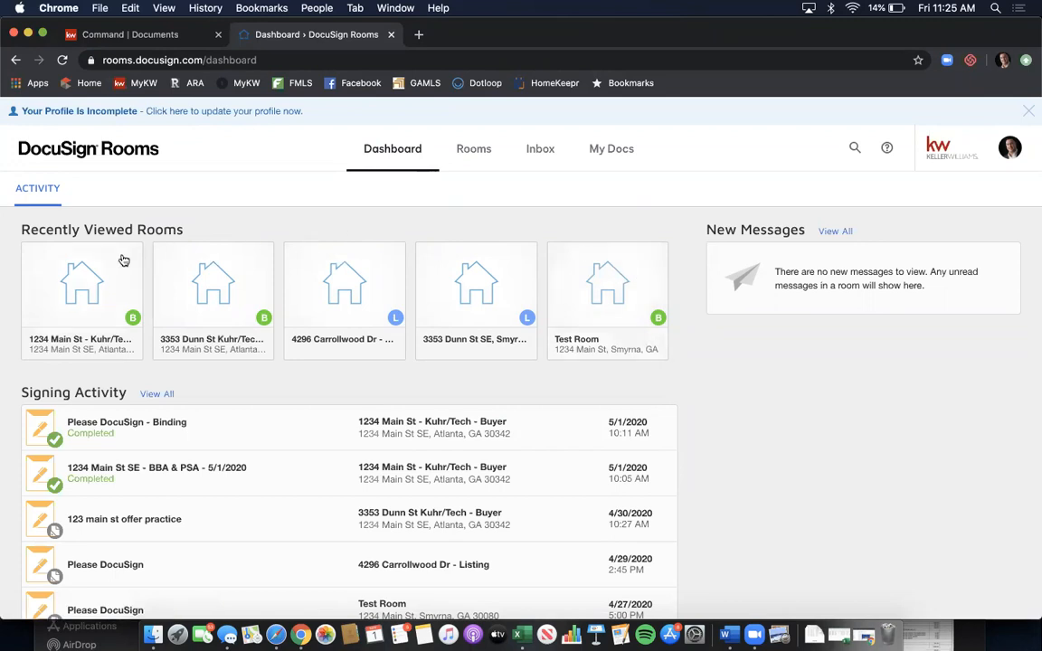
- Open the 1234 Main St buyer room's Documents page and browse its document folders
{"action": "left_click", "coordinate": [66, 303]}
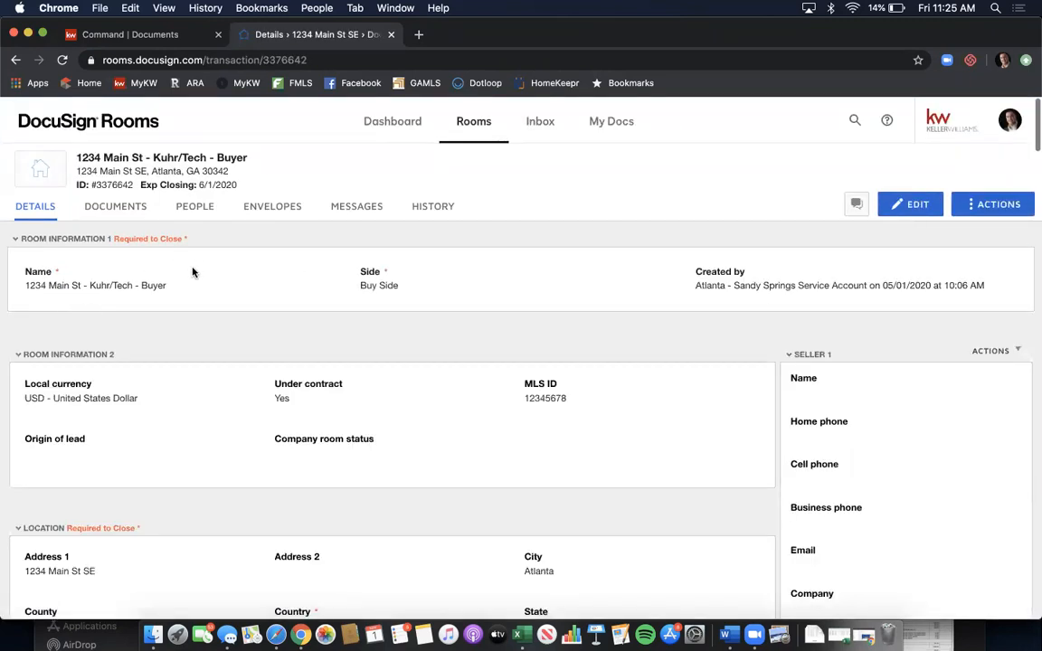
{"action": "left_click", "coordinate": [95, 217]}
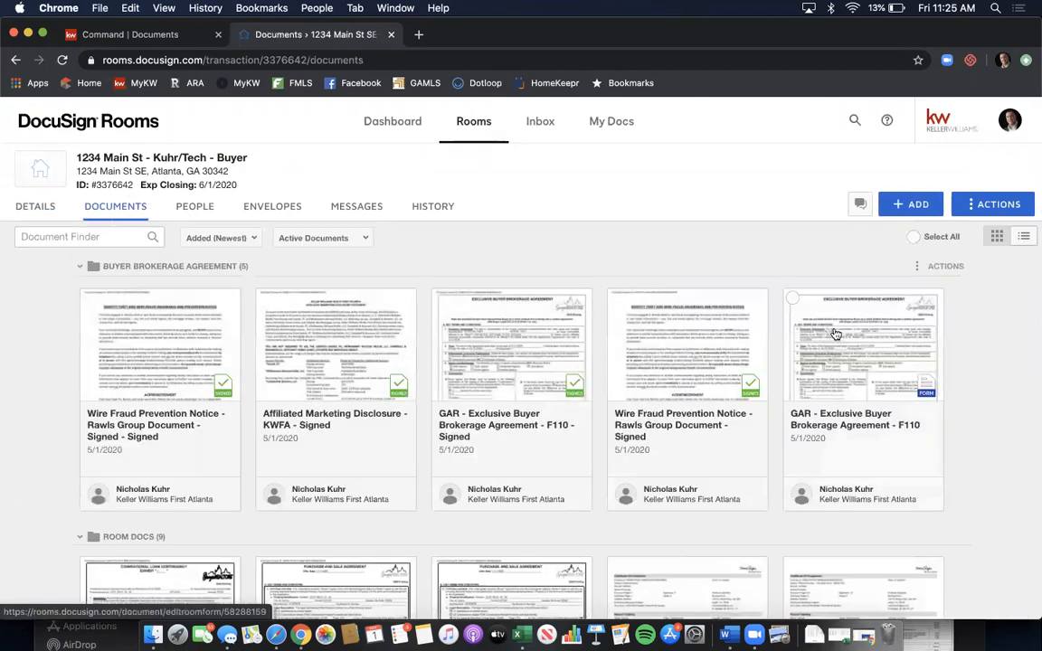
{"action": "scroll", "coordinate": [1014, 318], "scroll_direction": "down", "scroll_amount": 5}
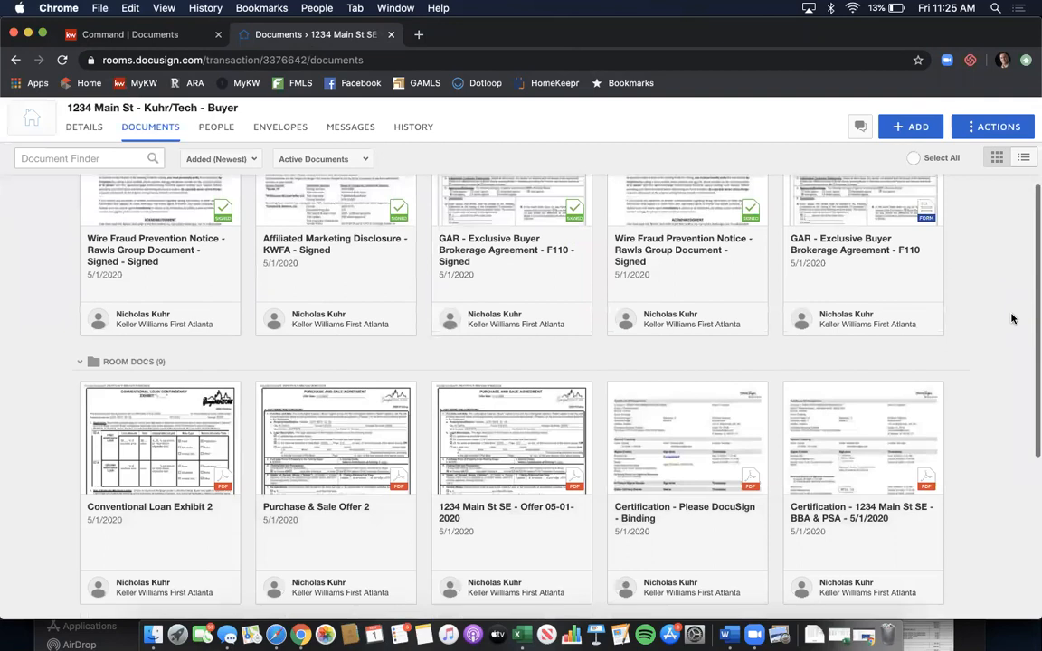
{"action": "scroll", "coordinate": [1013, 319], "scroll_direction": "down", "scroll_amount": 9}
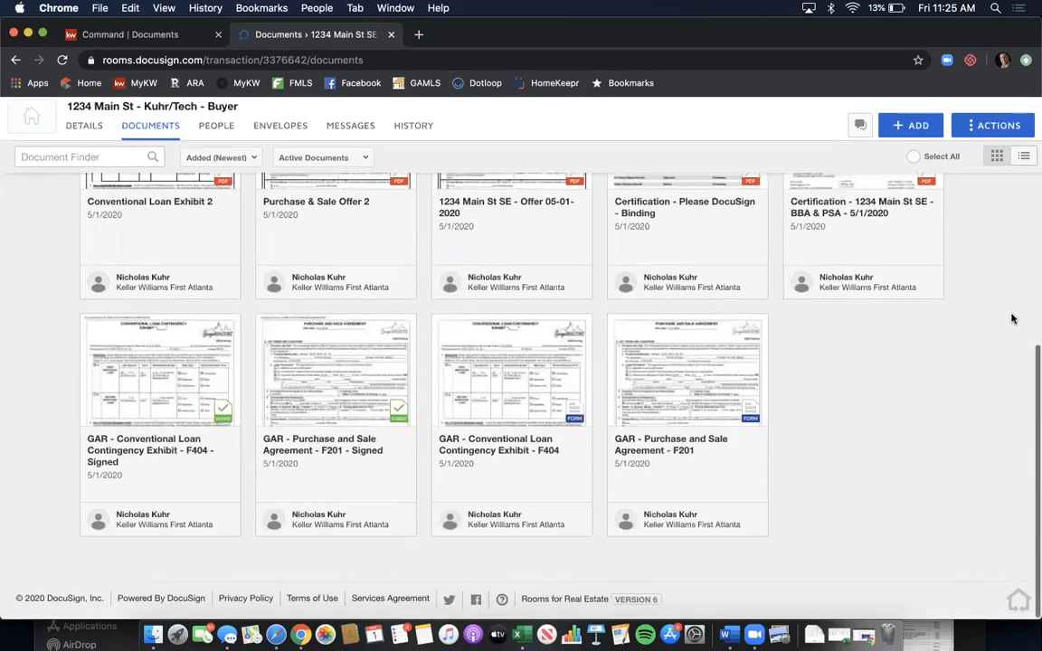
{"action": "scroll", "coordinate": [1013, 319], "scroll_direction": "up", "scroll_amount": 10}
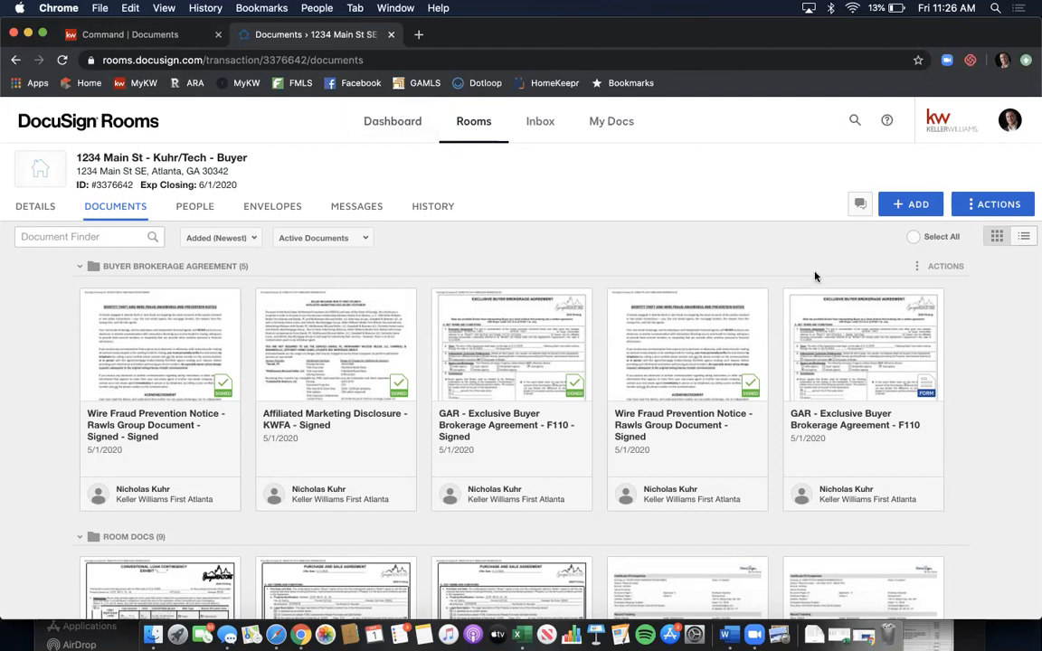
- Upload the seller's property disclosure PDF from the client's Disclosures folder into the room
{"action": "left_click", "coordinate": [904, 204]}
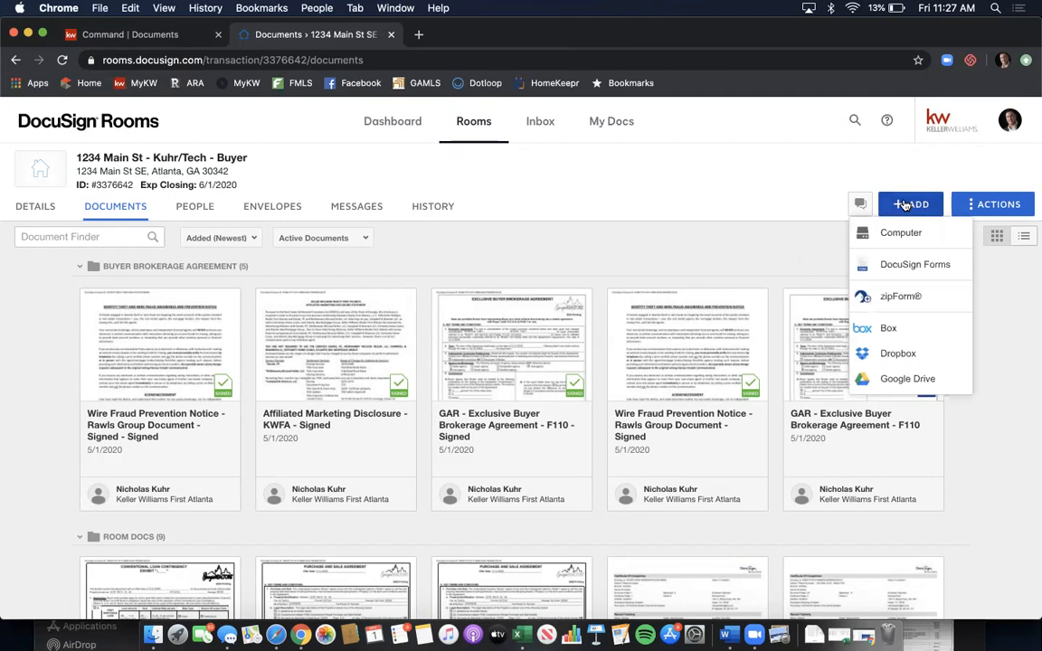
{"action": "left_click", "coordinate": [900, 234]}
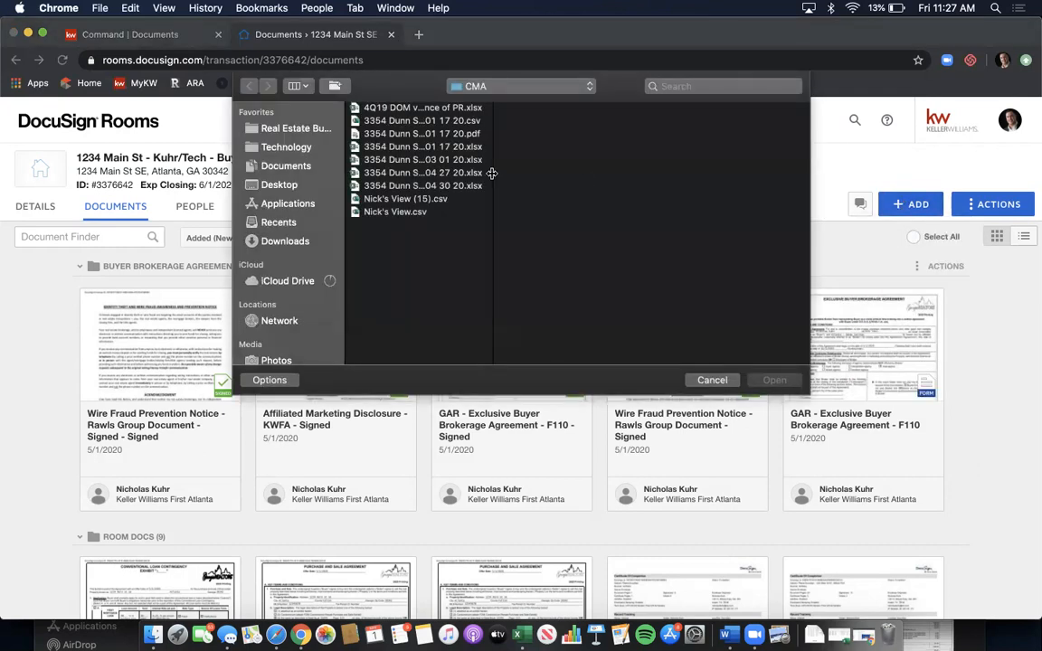
{"action": "left_click", "coordinate": [298, 128]}
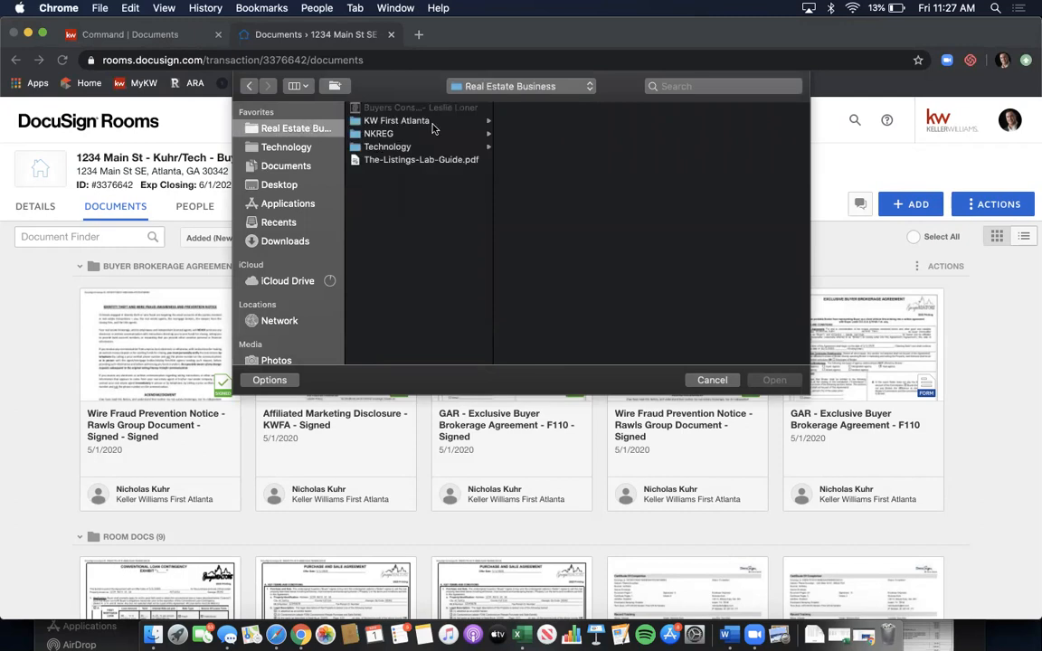
{"action": "left_click", "coordinate": [402, 121]}
{"action": "left_click", "coordinate": [577, 160]}
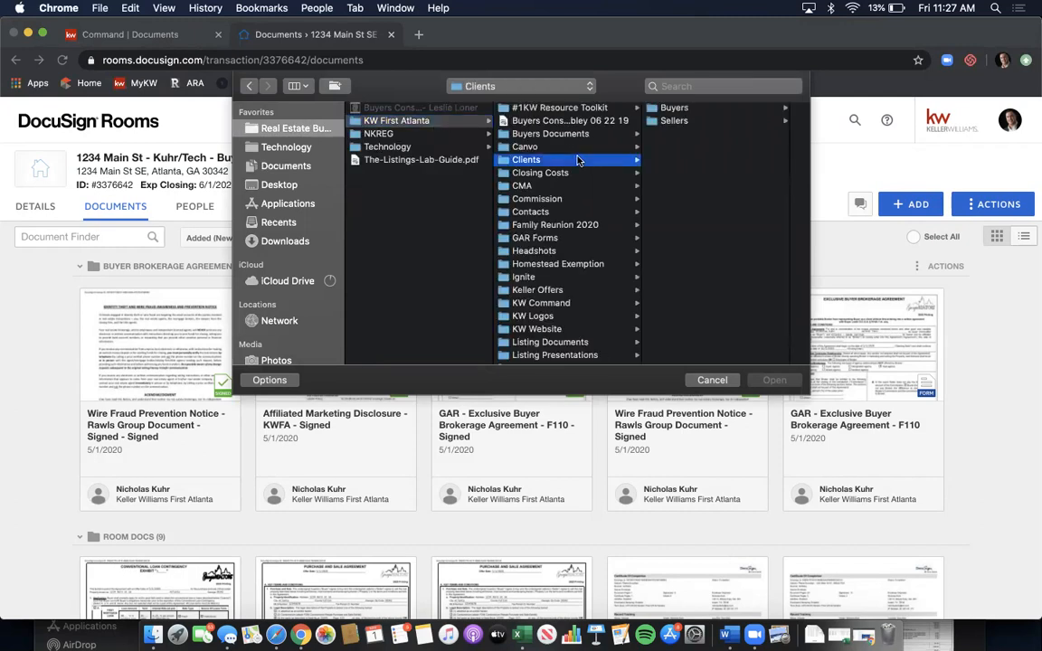
{"action": "left_click", "coordinate": [684, 122]}
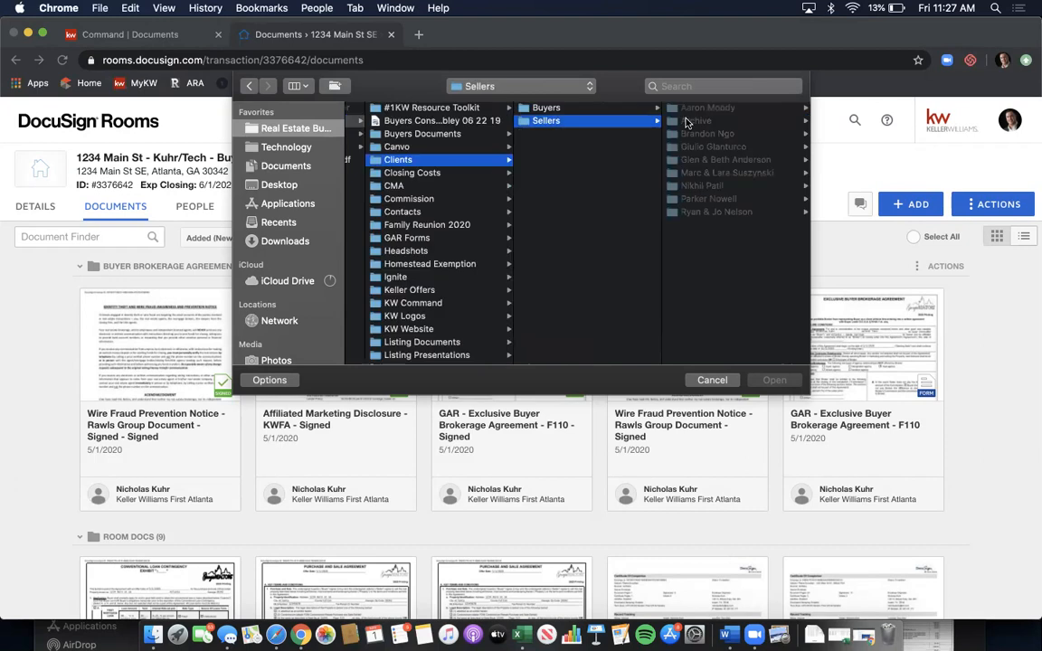
{"action": "left_click", "coordinate": [724, 212]}
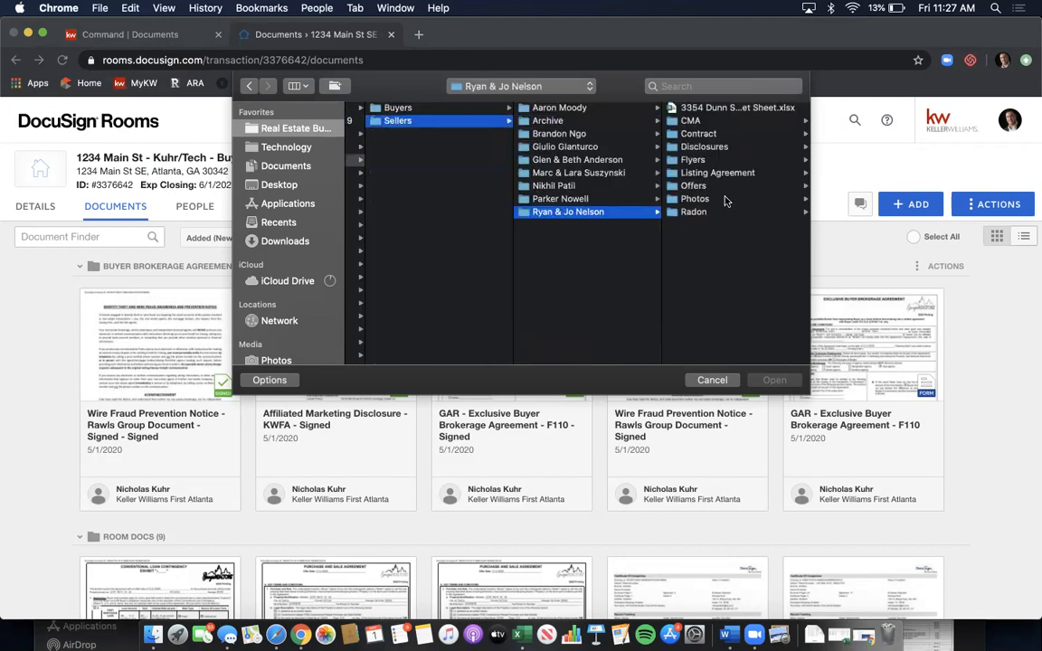
{"action": "left_click", "coordinate": [724, 147]}
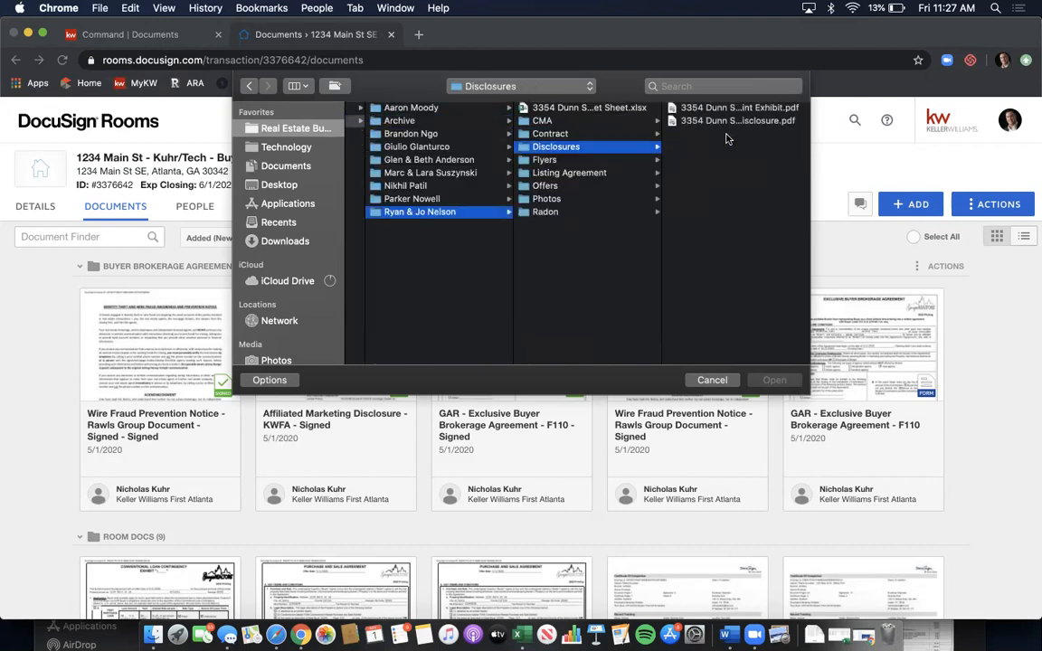
{"action": "left_click", "coordinate": [728, 110]}
{"action": "key", "text": "Down"}
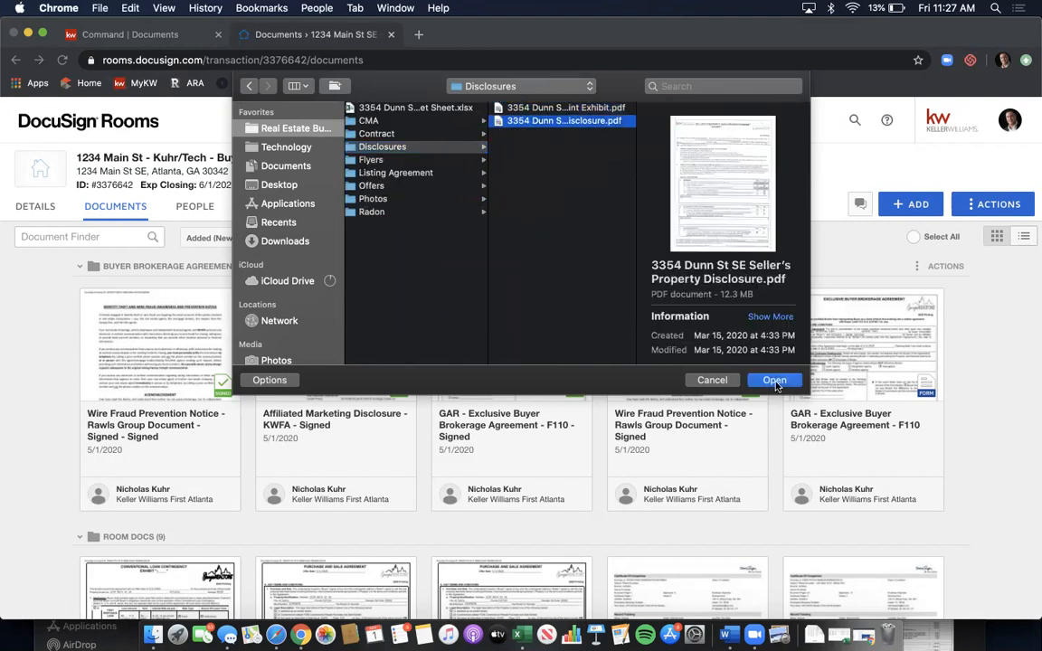
{"action": "left_click", "coordinate": [774, 380]}
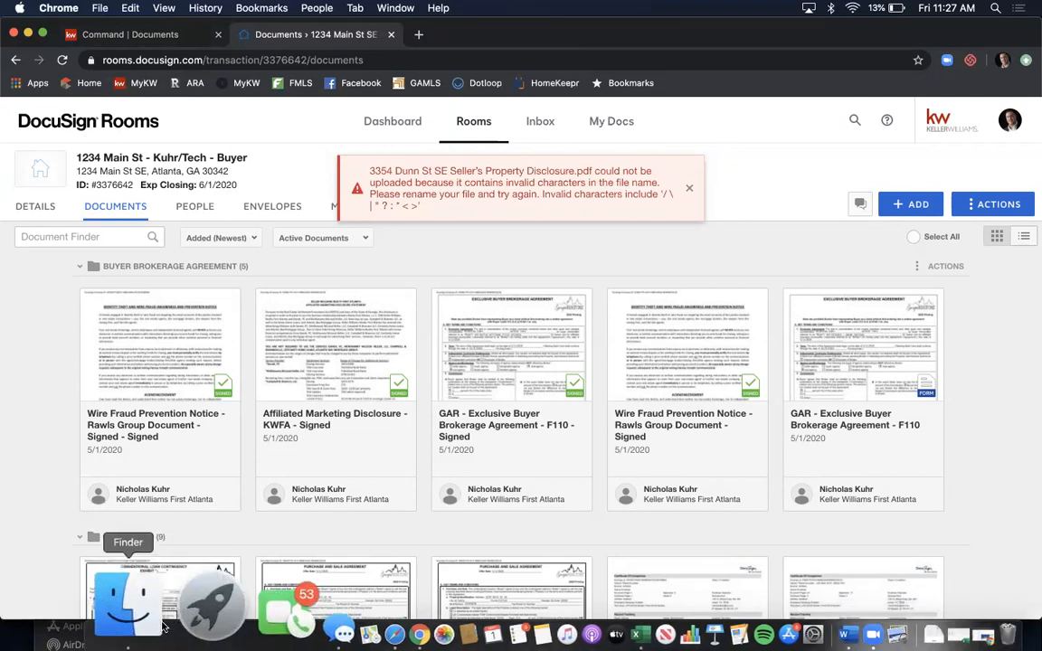
- Upload the Lead-Based Paint Exhibit PDF and dismiss the invalid file name error and notice
{"action": "left_click", "coordinate": [914, 204]}
{"action": "left_click", "coordinate": [898, 232]}
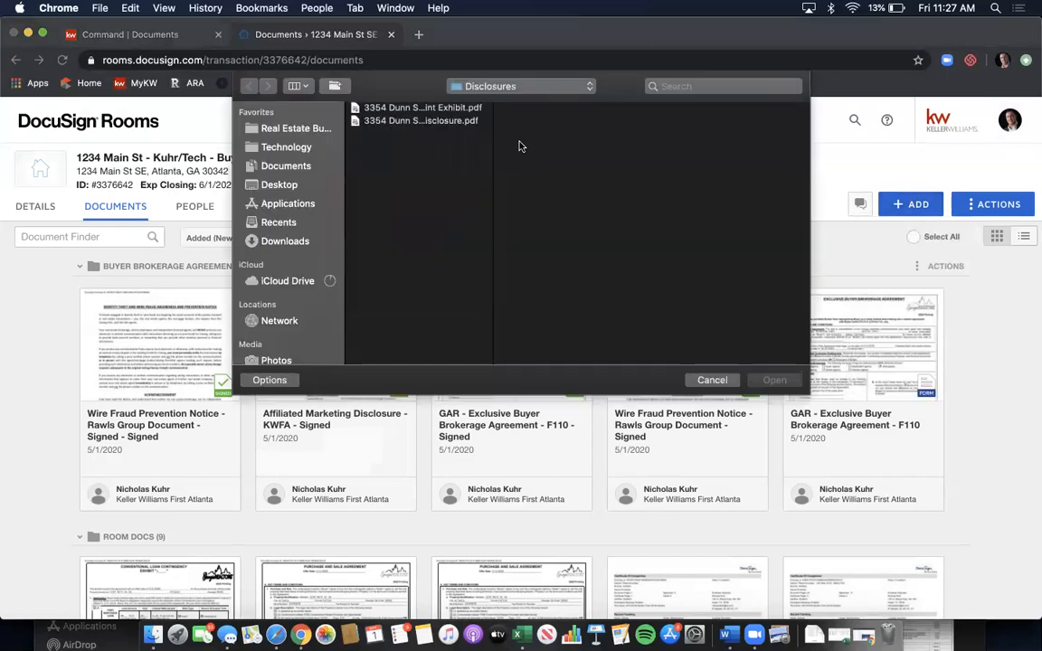
{"action": "left_click", "coordinate": [461, 110]}
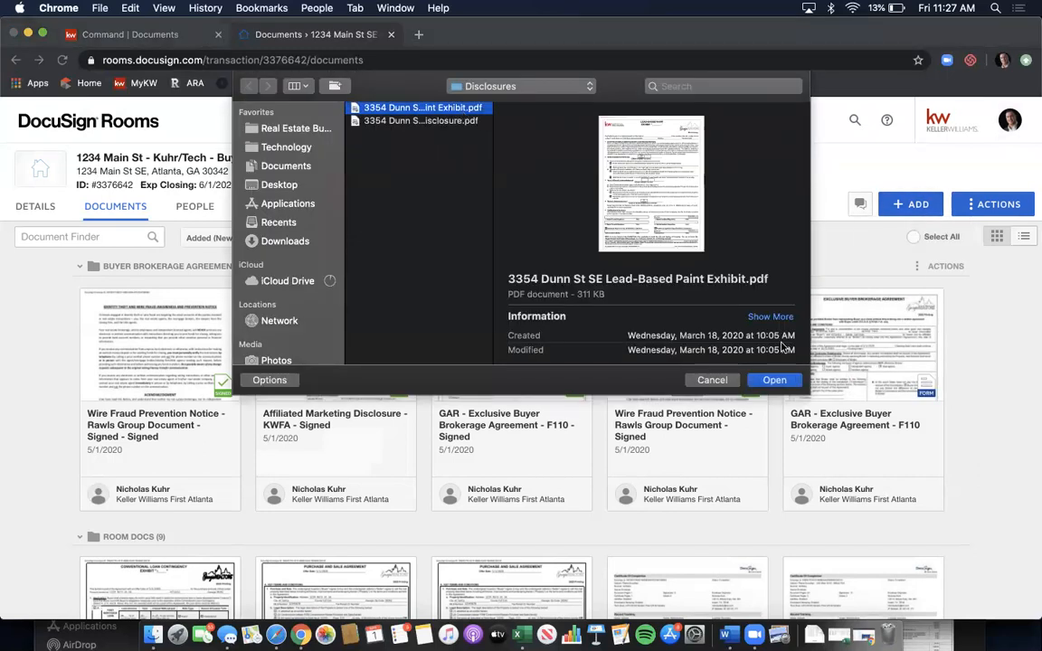
{"action": "left_click", "coordinate": [773, 379]}
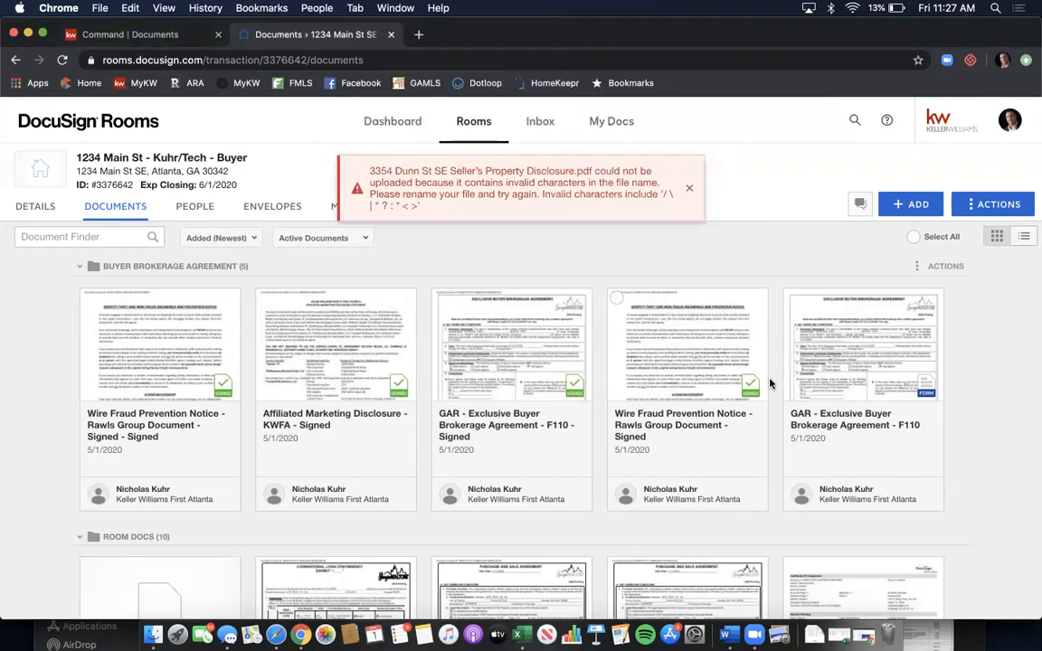
{"action": "left_click", "coordinate": [691, 189]}
{"action": "left_click", "coordinate": [689, 173]}
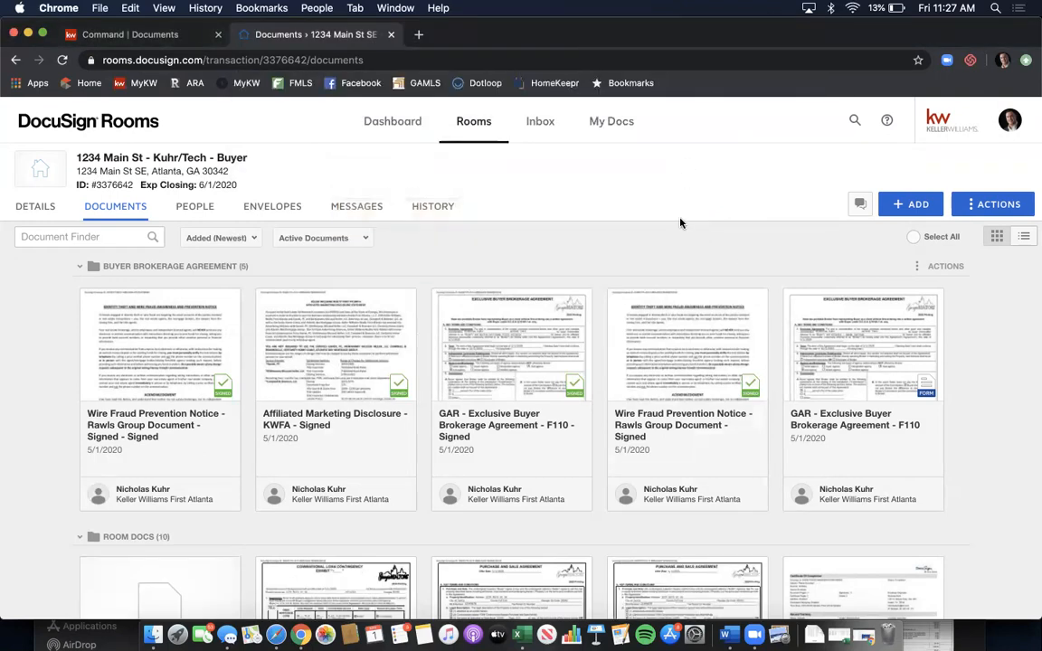
- Preview the uploaded Lead-Based Paint Exhibit, then go to the room's Envelopes page
{"action": "scroll", "coordinate": [688, 270], "scroll_direction": "down", "scroll_amount": 4}
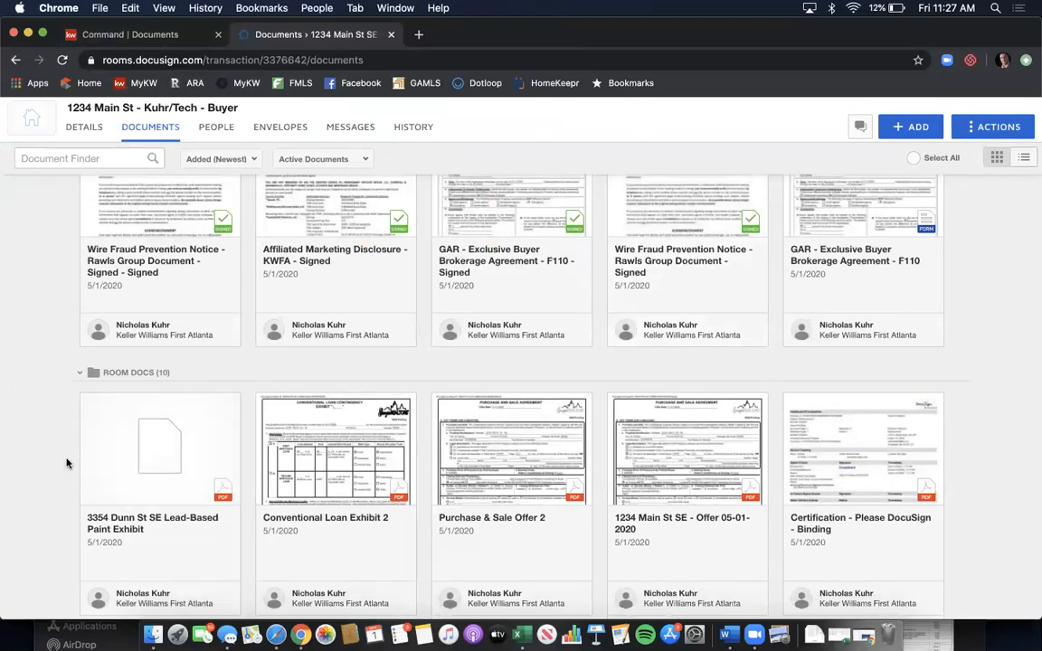
{"action": "left_click", "coordinate": [158, 446]}
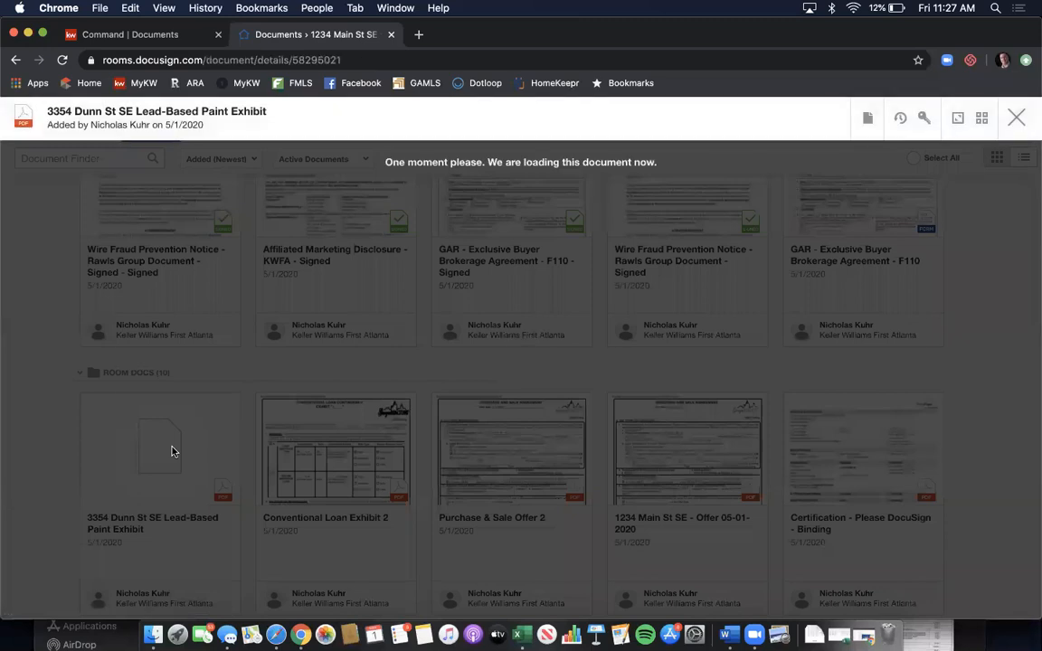
{"action": "scroll", "coordinate": [566, 312], "scroll_direction": "down", "scroll_amount": 2}
{"action": "scroll", "coordinate": [566, 312], "scroll_direction": "down", "scroll_amount": 10}
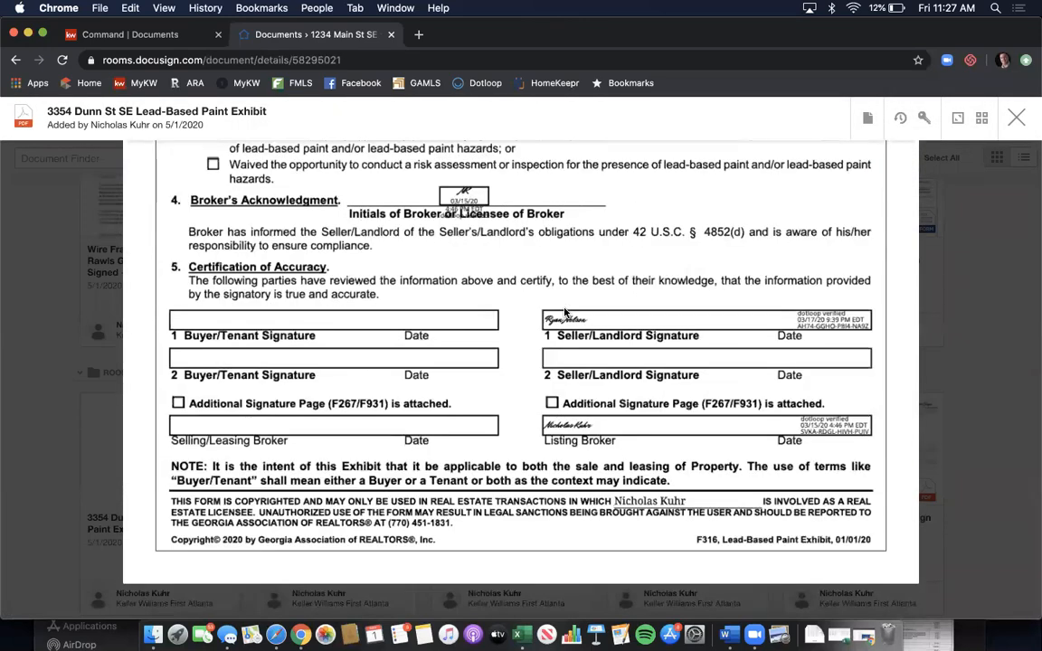
{"action": "left_click", "coordinate": [1016, 117]}
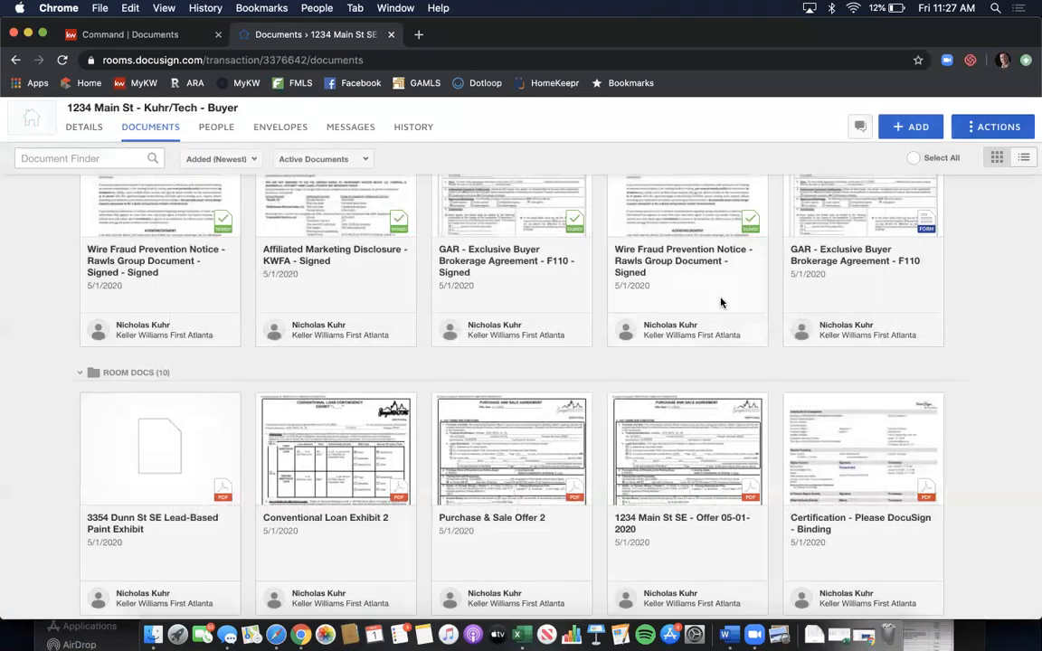
{"action": "scroll", "coordinate": [721, 302], "scroll_direction": "up", "scroll_amount": 3}
{"action": "left_click", "coordinate": [271, 205]}
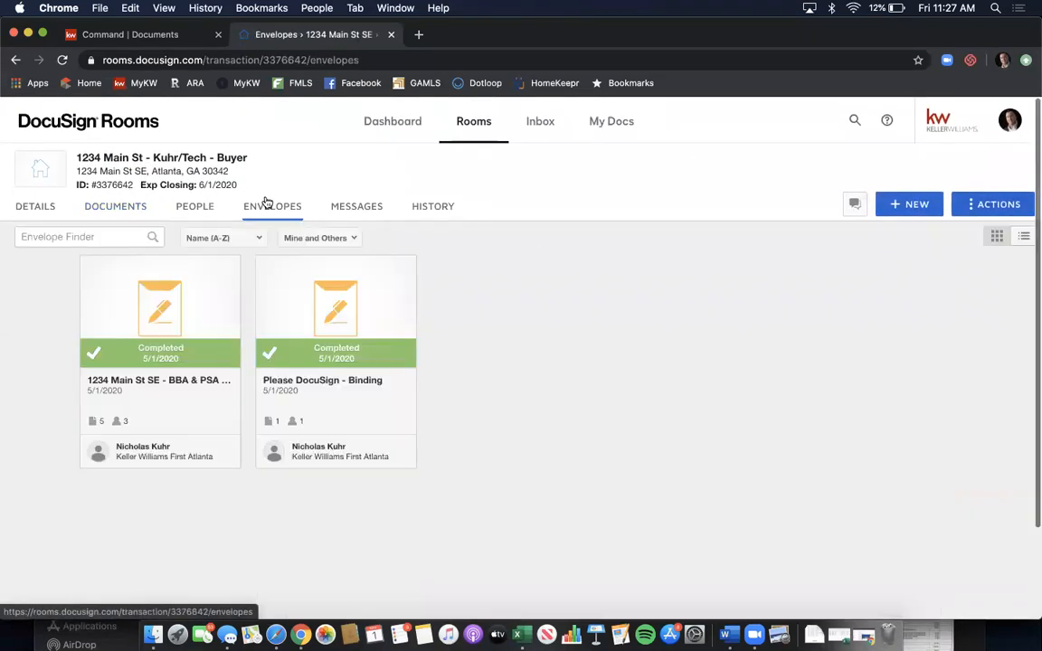
- Start a new envelope named 'Please DocuSign - LBPE'
{"action": "left_click", "coordinate": [905, 204]}
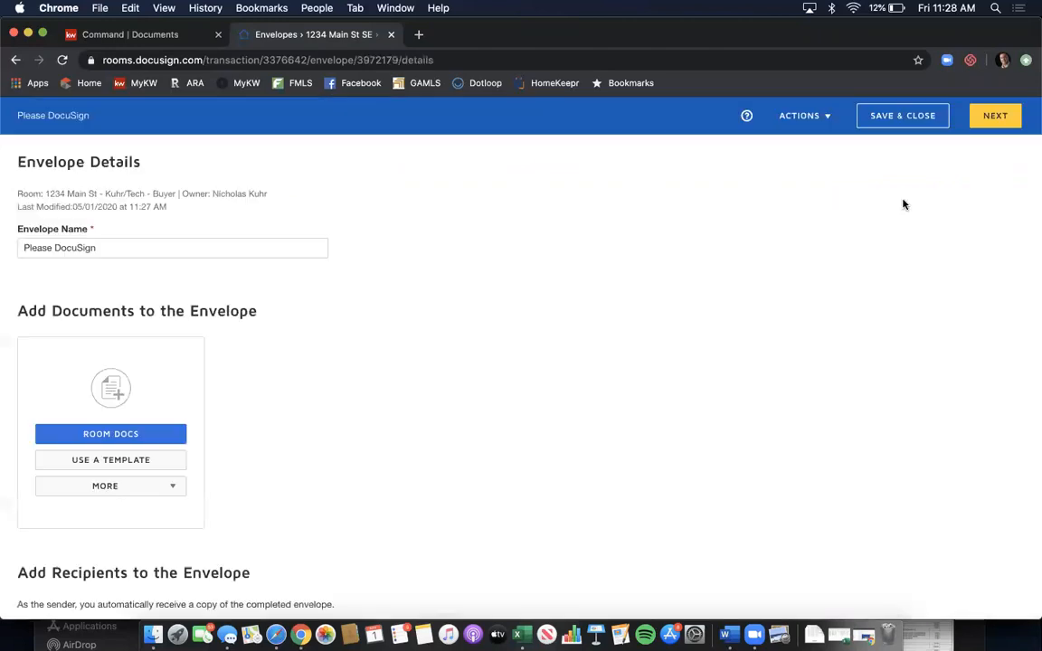
{"action": "left_click", "coordinate": [244, 253]}
{"action": "type", "text": "- SPD"}
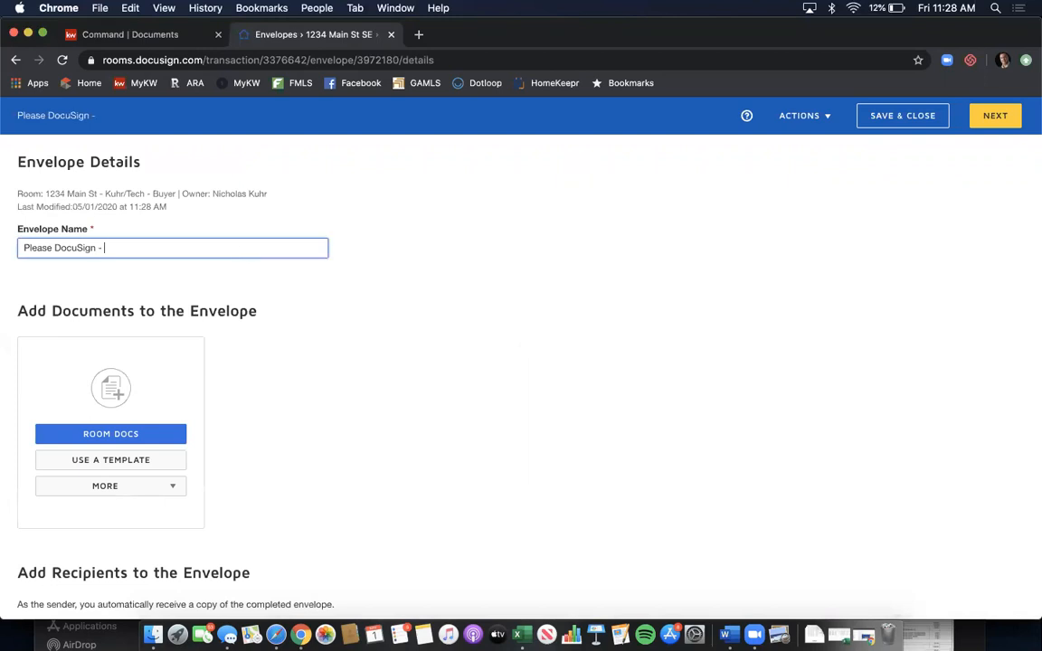
{"action": "key", "text": "BackSpace"}
{"action": "key", "text": "BackSpace"}
{"action": "key", "text": "BackSpace"}
{"action": "type", "text": "LBPE"}
{"action": "key", "text": "BackSpace"}
{"action": "type", "text": "PE"}
{"action": "scroll", "coordinate": [244, 257], "scroll_direction": "down", "scroll_amount": 3}
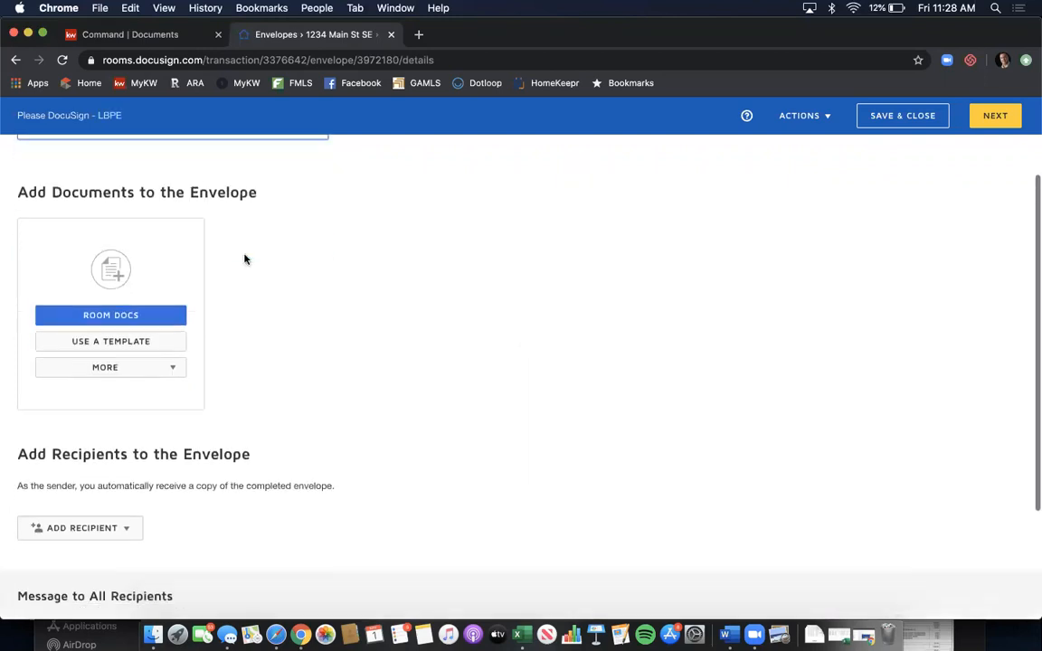
- Add the Lead-Based Paint Exhibit from the room's documents to the envelope
{"action": "left_click", "coordinate": [162, 304]}
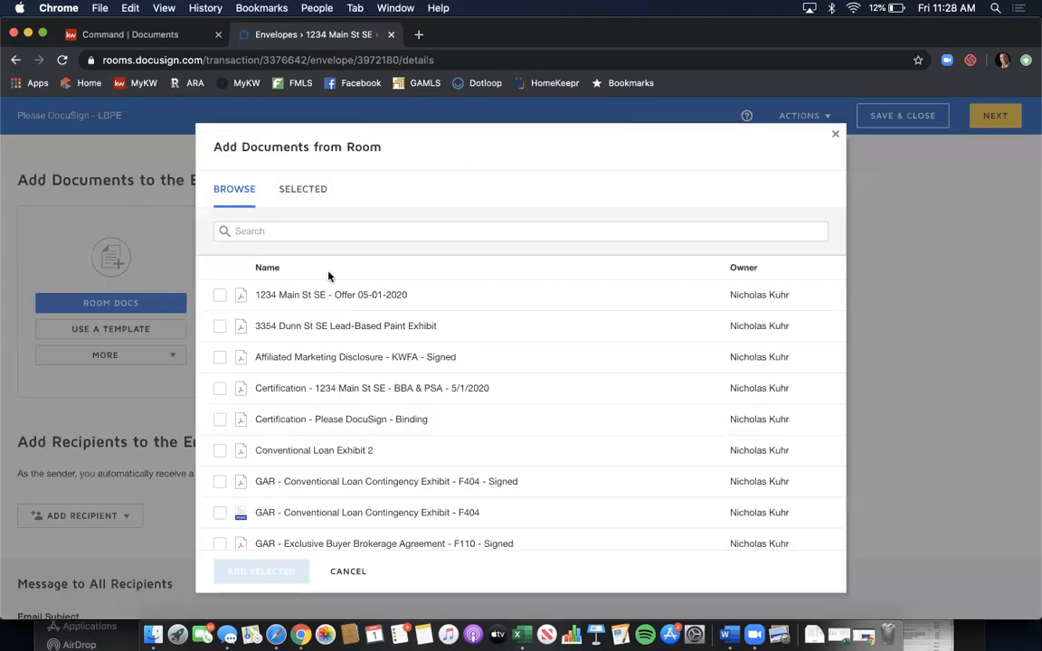
{"action": "left_click", "coordinate": [218, 326]}
{"action": "left_click", "coordinate": [264, 575]}
{"action": "scroll", "coordinate": [268, 377], "scroll_direction": "down", "scroll_amount": 2}
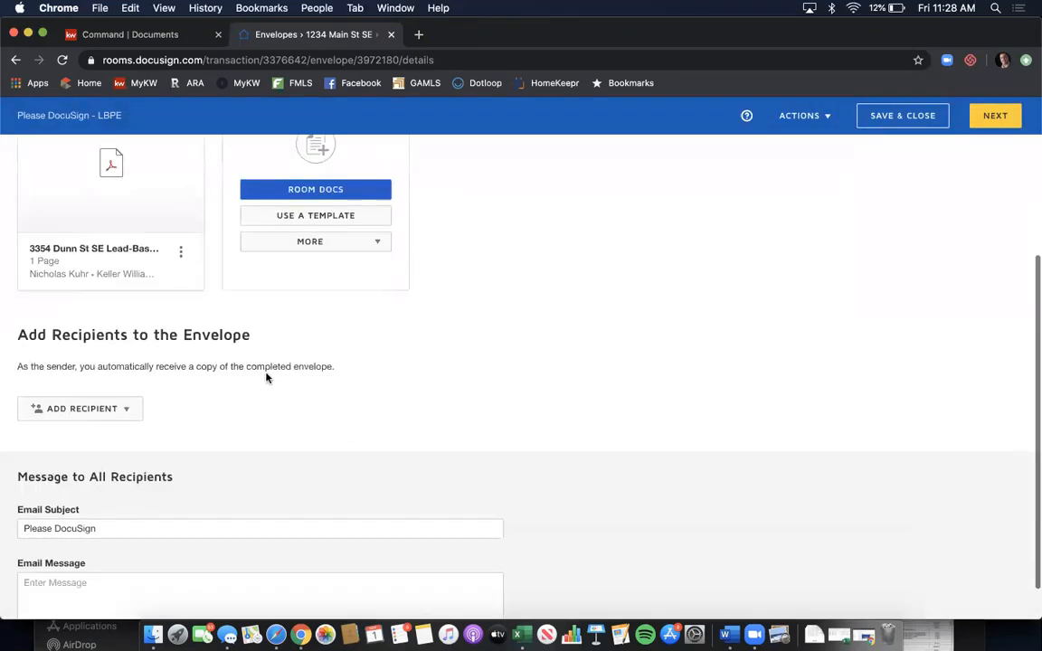
{"action": "scroll", "coordinate": [464, 308], "scroll_direction": "up", "scroll_amount": 1}
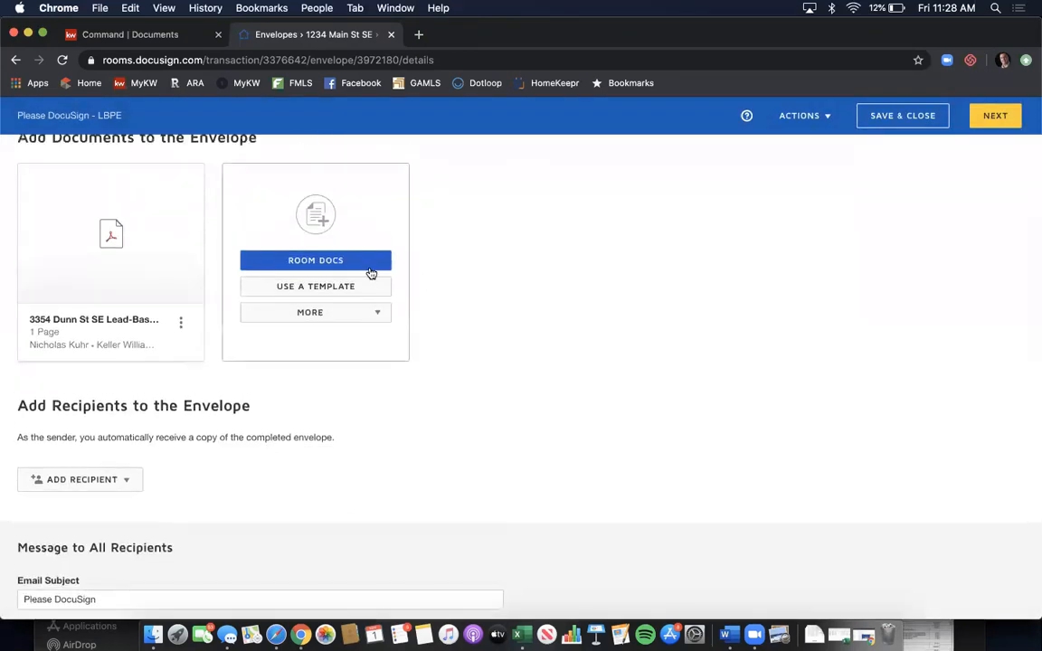
- Try uploading the Seller's Property Disclosure PDF from the computer, which fails on invalid characters
{"action": "left_click", "coordinate": [353, 314]}
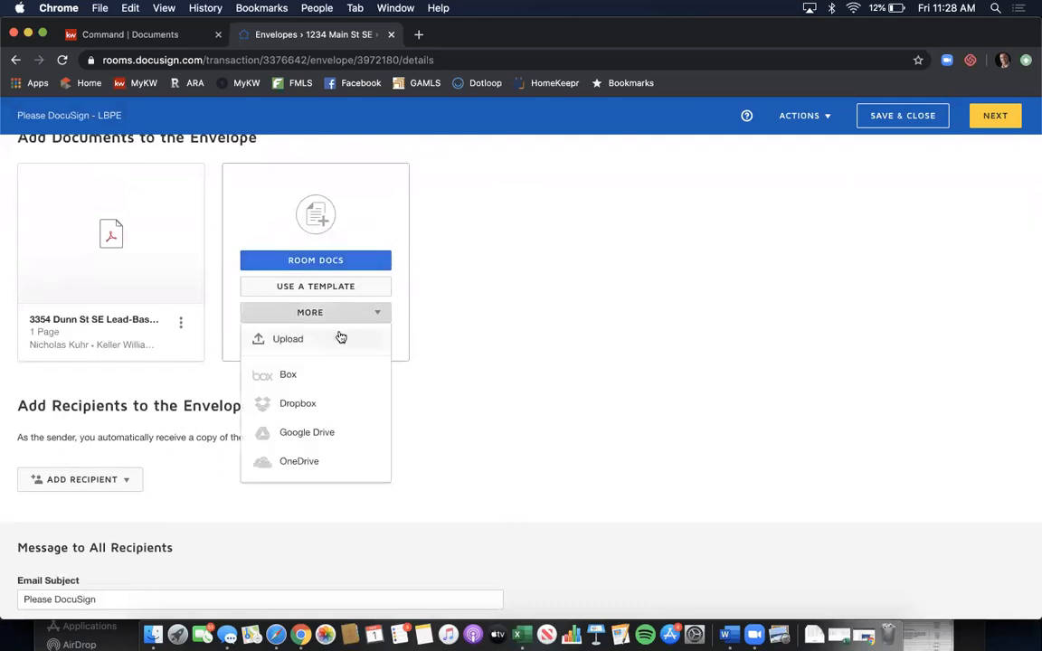
{"action": "left_click", "coordinate": [341, 338]}
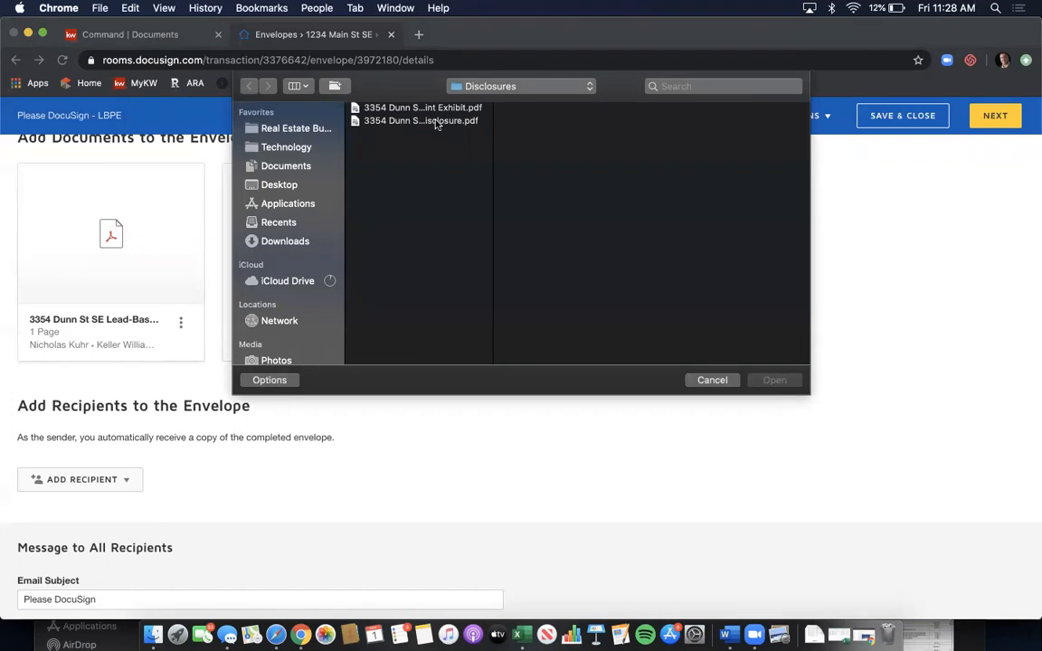
{"action": "left_click", "coordinate": [436, 121]}
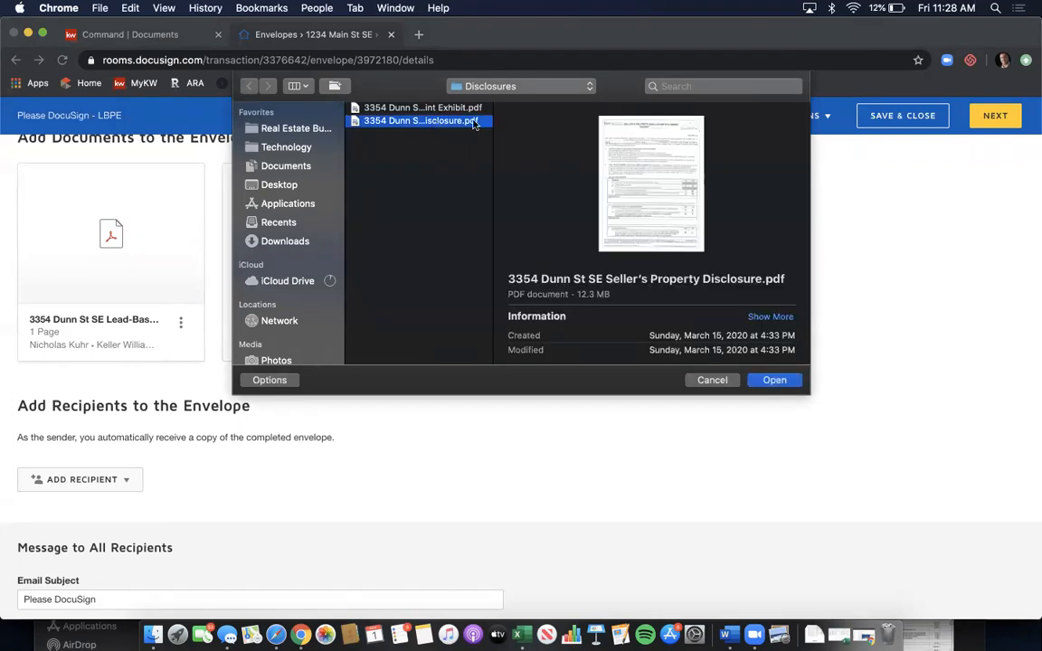
{"action": "left_click", "coordinate": [774, 381]}
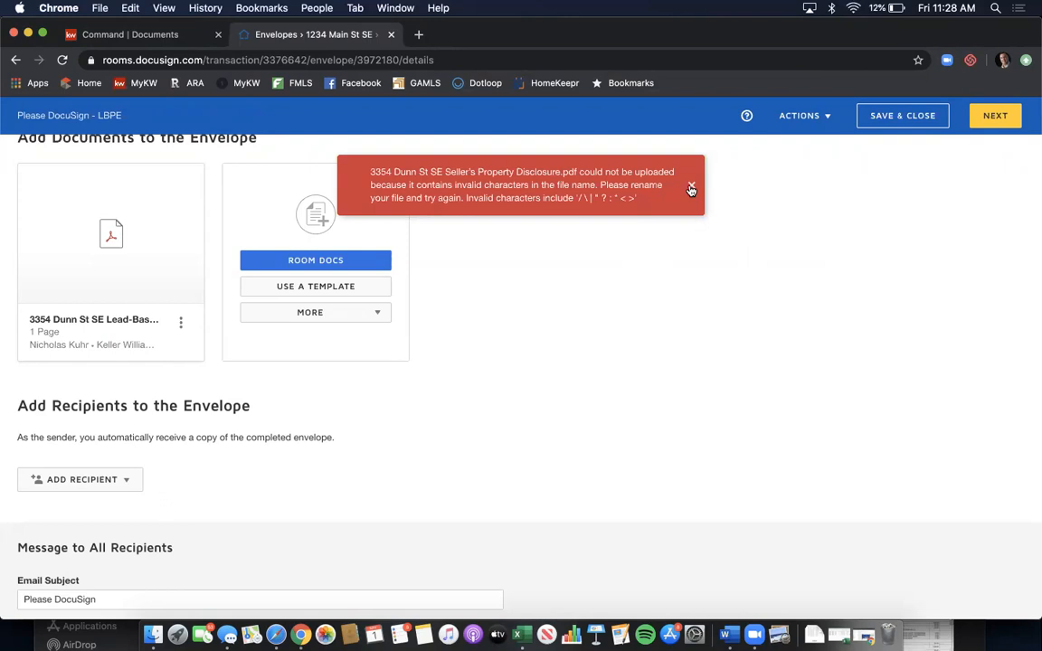
- Add the Buyer 1, Buyer 2 and Agent Owner room contacts as envelope recipients
{"action": "scroll", "coordinate": [412, 358], "scroll_direction": "down", "scroll_amount": 2}
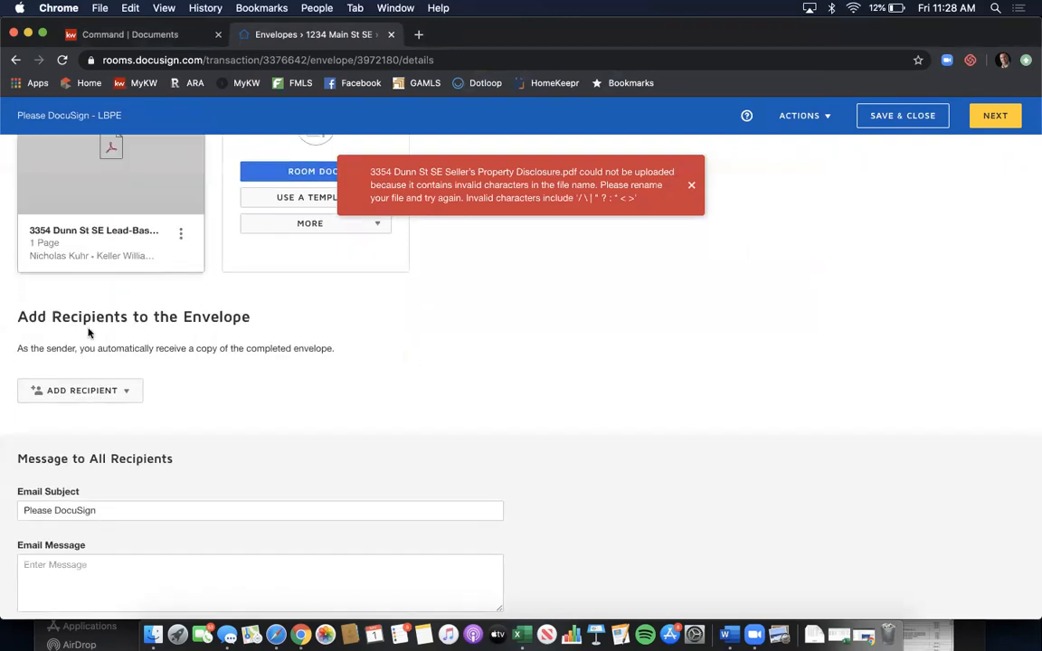
{"action": "left_click", "coordinate": [79, 390]}
{"action": "left_click", "coordinate": [94, 421]}
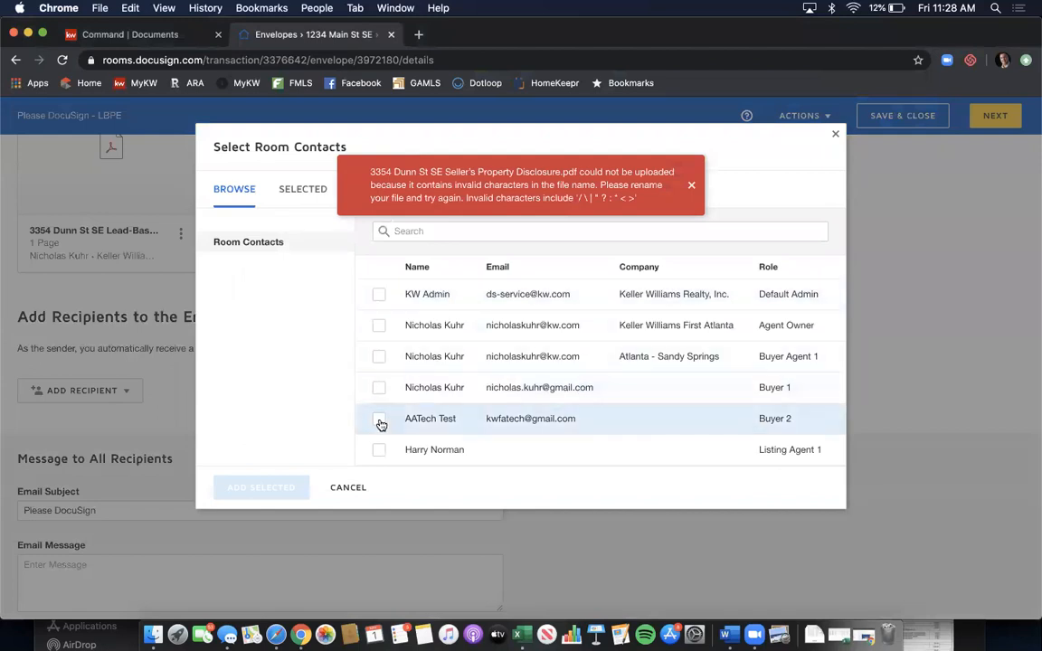
{"action": "left_click", "coordinate": [379, 388]}
{"action": "left_click", "coordinate": [378, 421]}
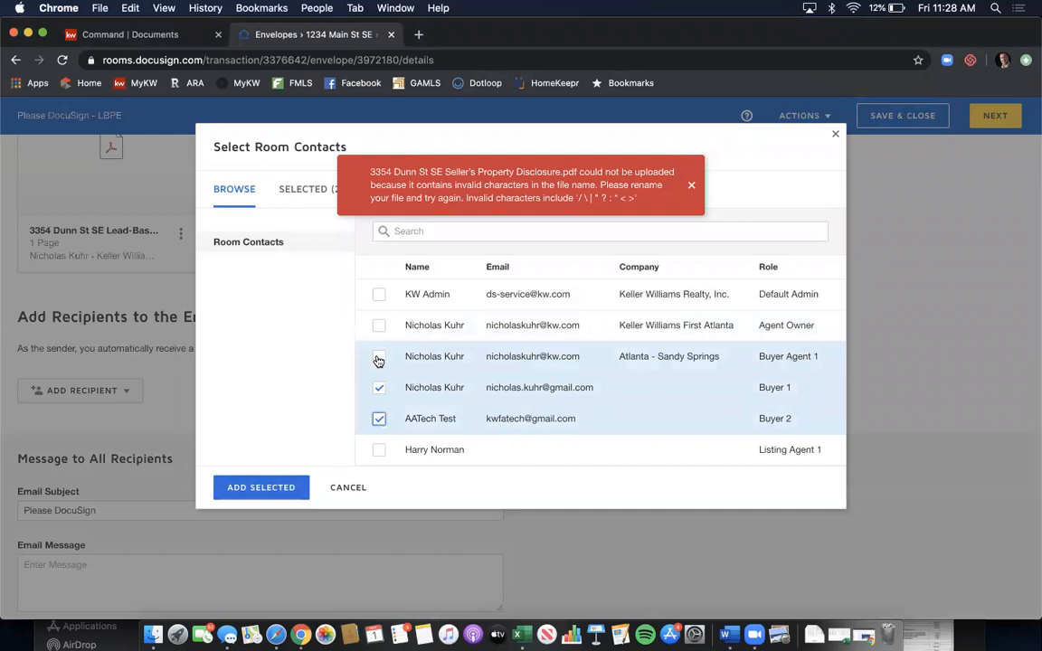
{"action": "left_click", "coordinate": [379, 326]}
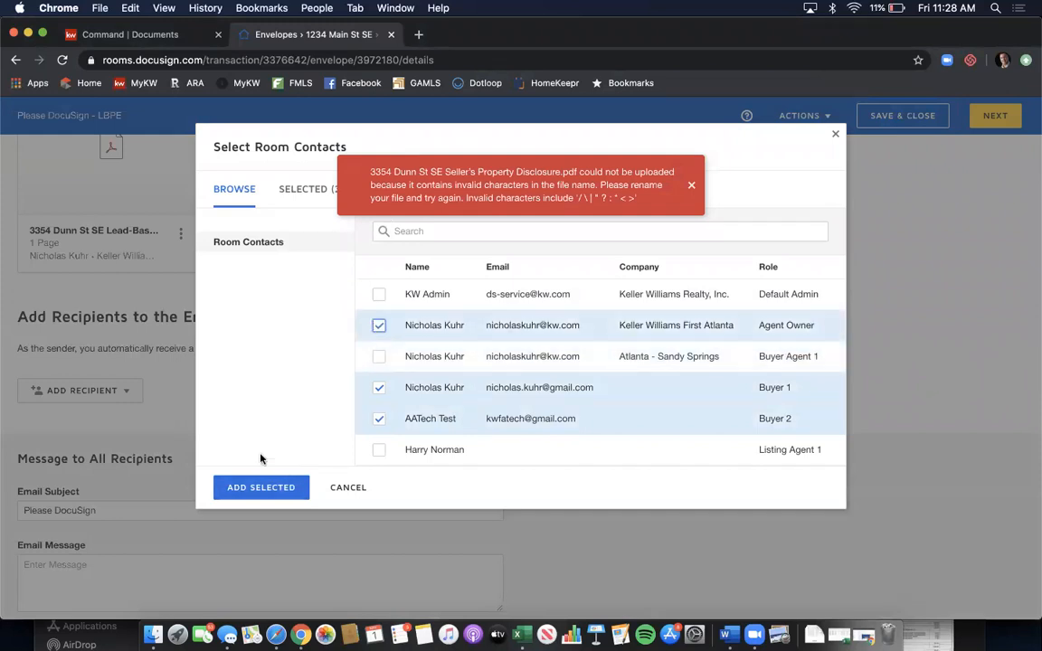
{"action": "left_click", "coordinate": [258, 489]}
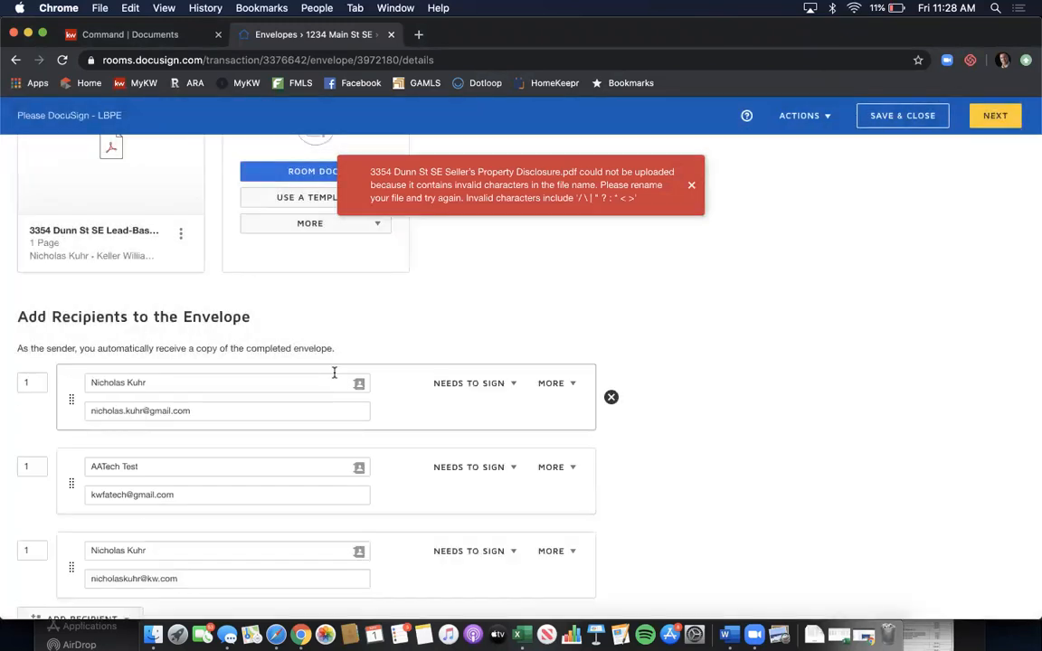
- Set the recipients' routing orders to 1, 2 and 3 and continue to field placement
{"action": "scroll", "coordinate": [334, 372], "scroll_direction": "down", "scroll_amount": 1}
{"action": "left_click", "coordinate": [29, 424]}
{"action": "type", "text": "2"}
{"action": "left_click", "coordinate": [34, 472]}
{"action": "left_click", "coordinate": [25, 425]}
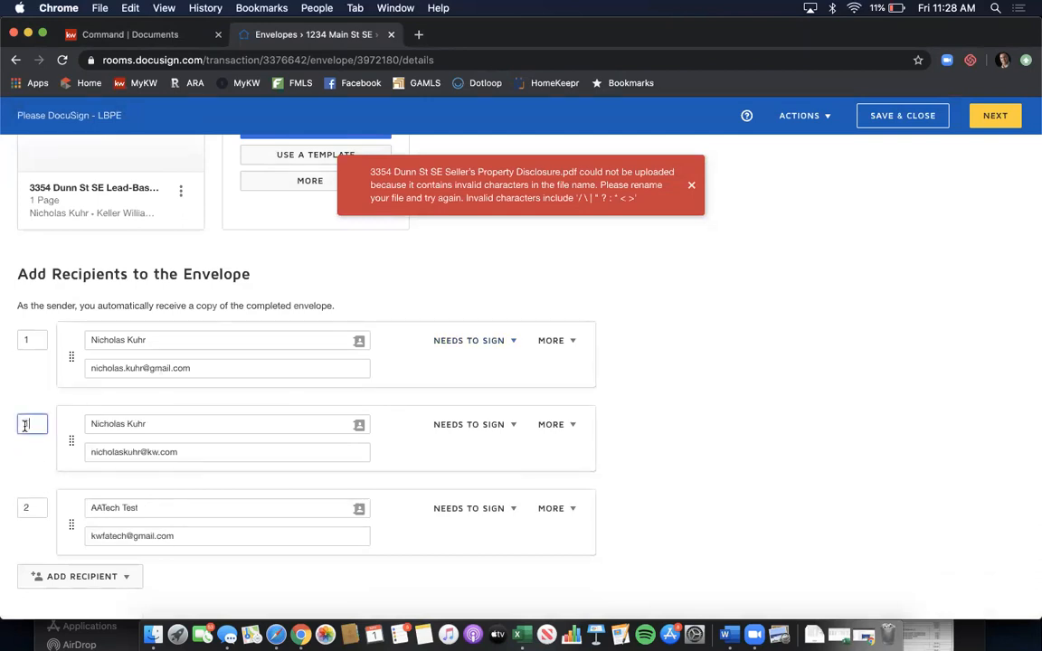
{"action": "left_click", "coordinate": [486, 392]}
{"action": "left_click", "coordinate": [994, 114]}
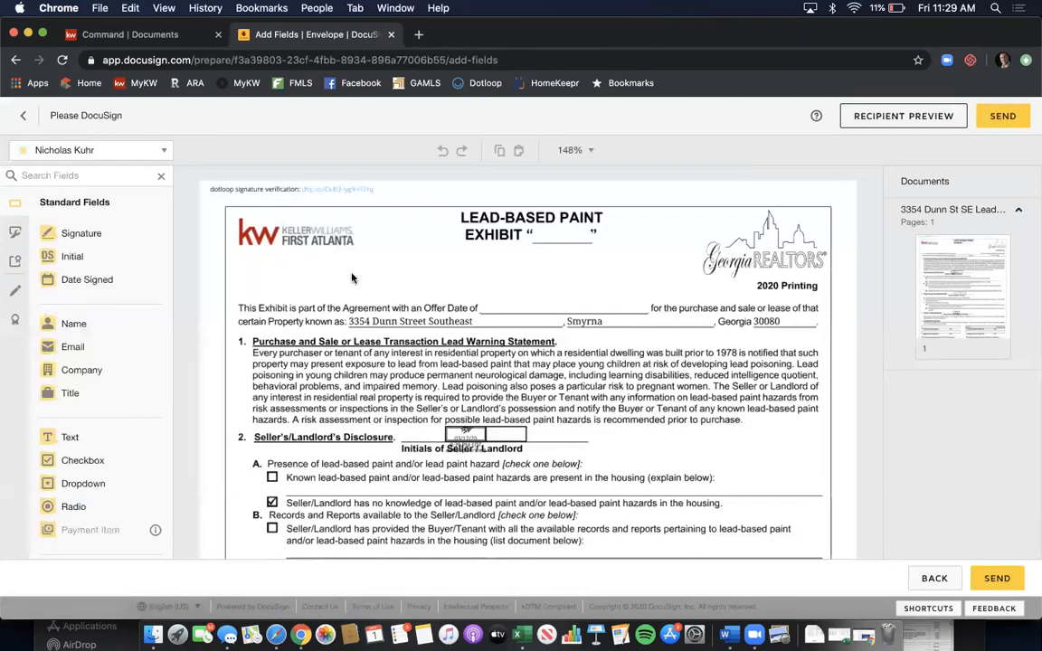
- For the third recipient, add a black text field reading 'A' after EXHIBIT
{"action": "left_click", "coordinate": [165, 152]}
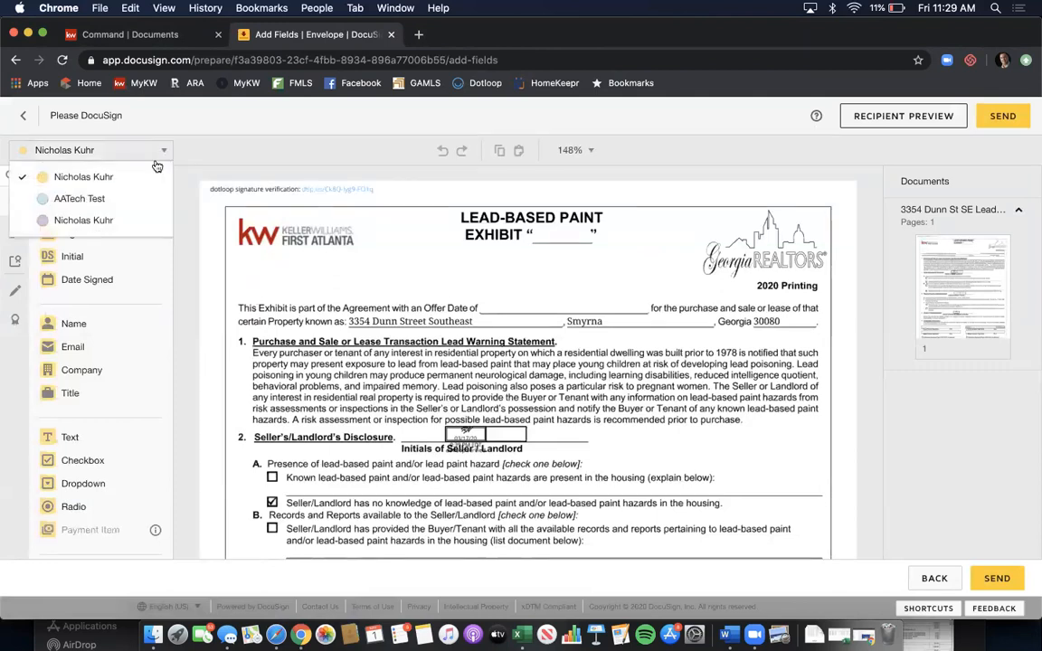
{"action": "left_click", "coordinate": [125, 222]}
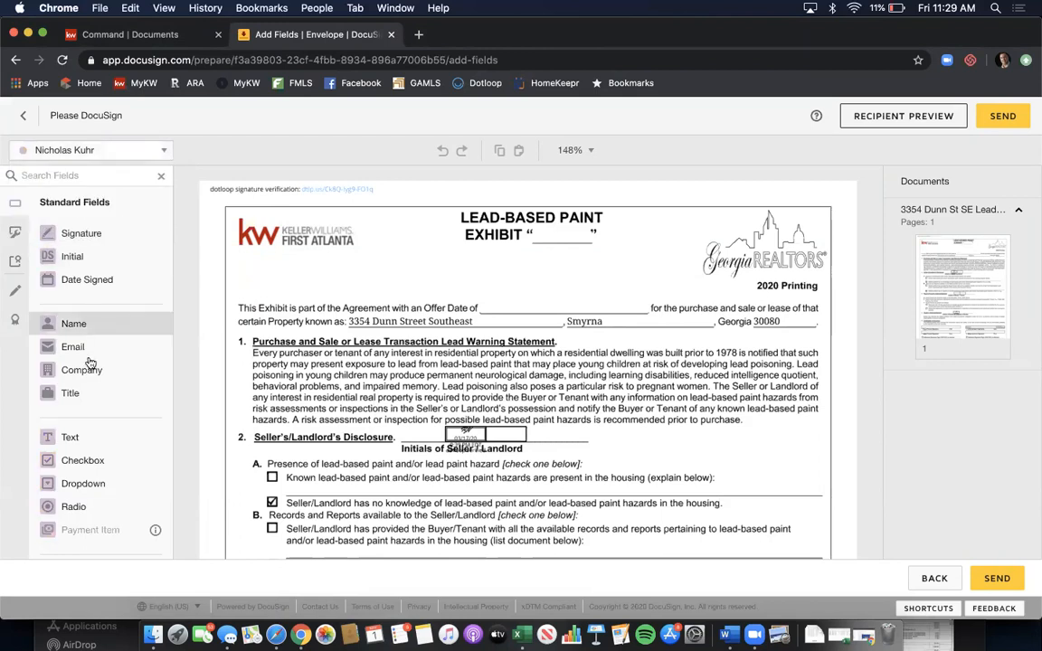
{"action": "left_click_drag", "start_coordinate": [72, 437], "coordinate": [536, 230]}
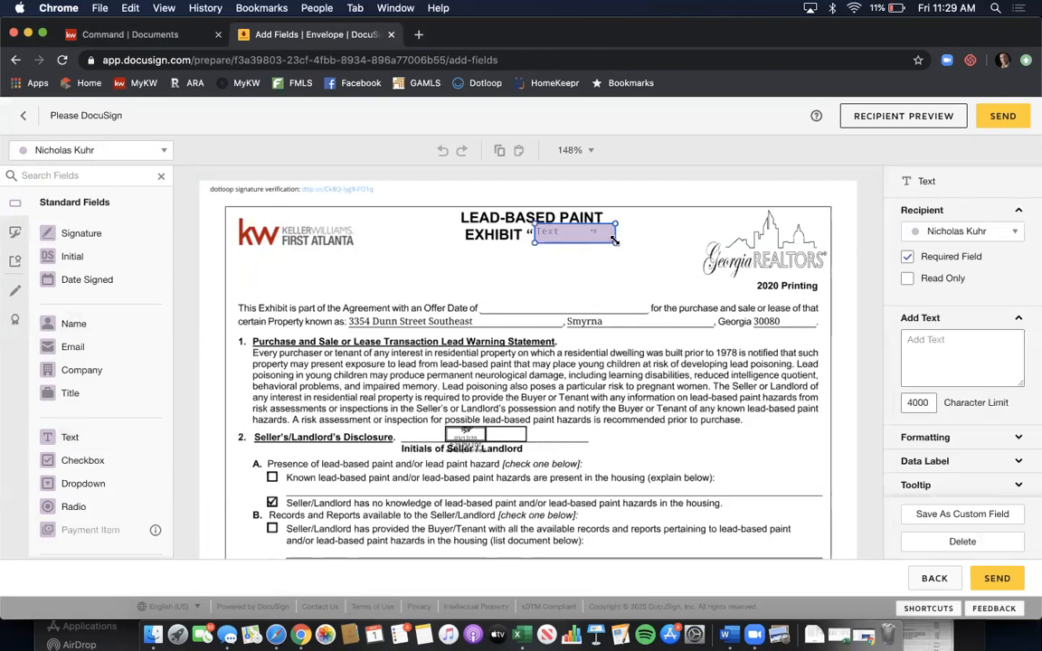
{"action": "left_click_drag", "start_coordinate": [604, 240], "coordinate": [588, 241]}
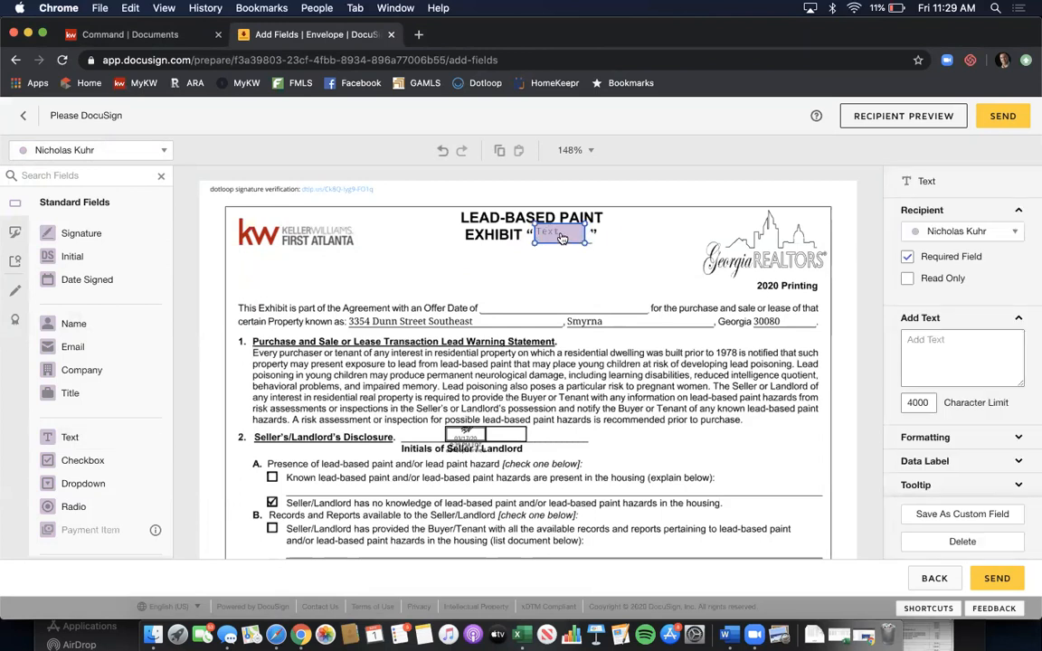
{"action": "type", "text": "A"}
{"action": "left_click", "coordinate": [933, 437]}
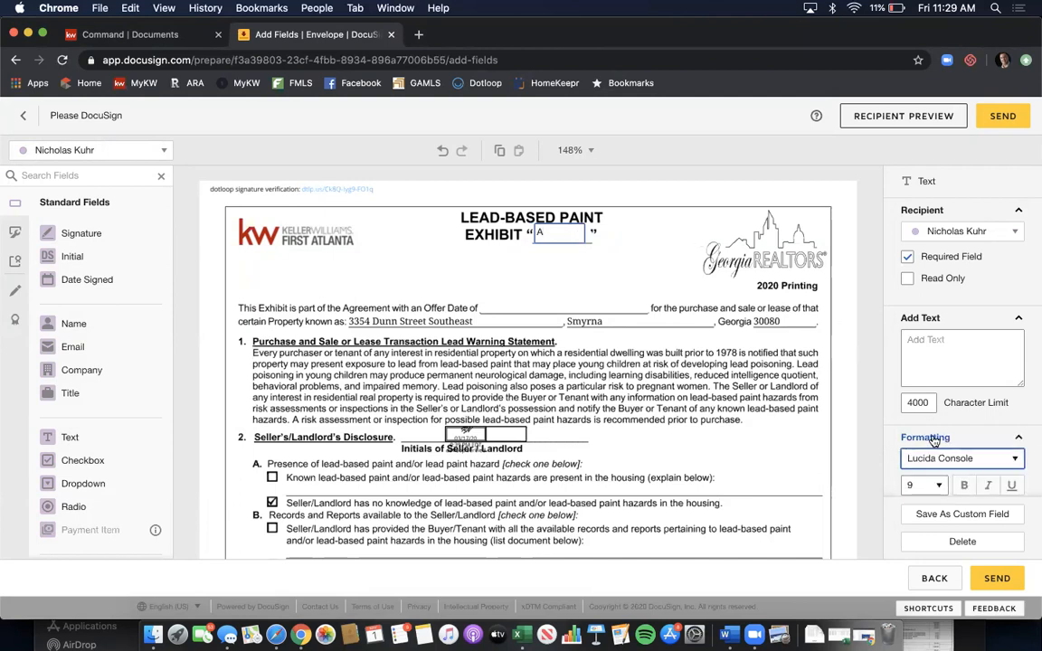
{"action": "scroll", "coordinate": [954, 413], "scroll_direction": "down", "scroll_amount": 5}
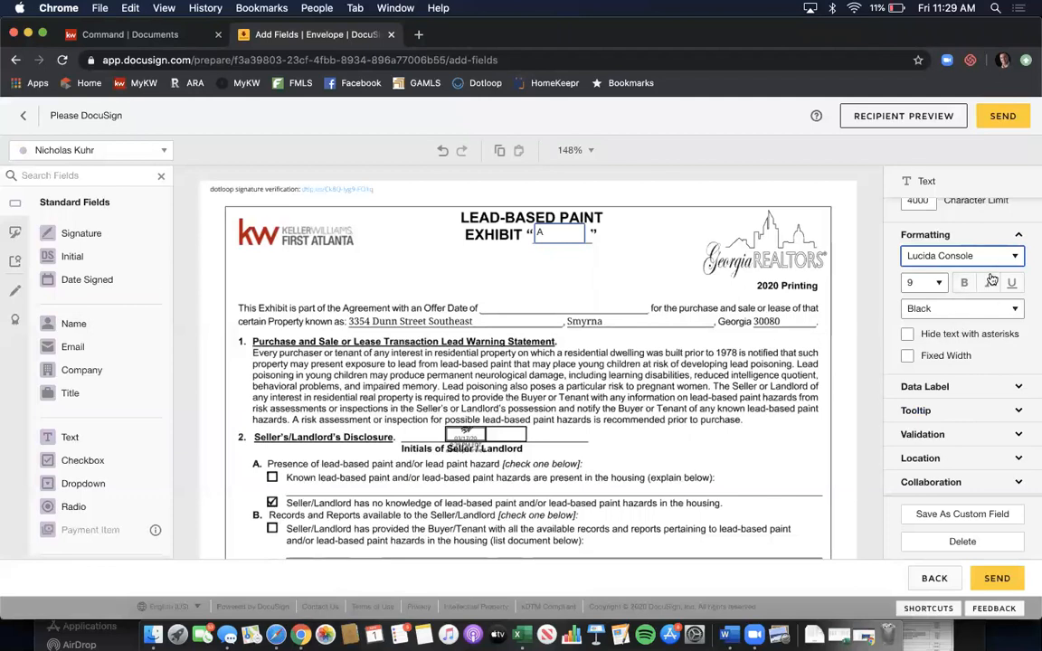
{"action": "left_click", "coordinate": [977, 310]}
{"action": "left_click", "coordinate": [976, 311]}
{"action": "scroll", "coordinate": [977, 341], "scroll_direction": "down", "scroll_amount": 1}
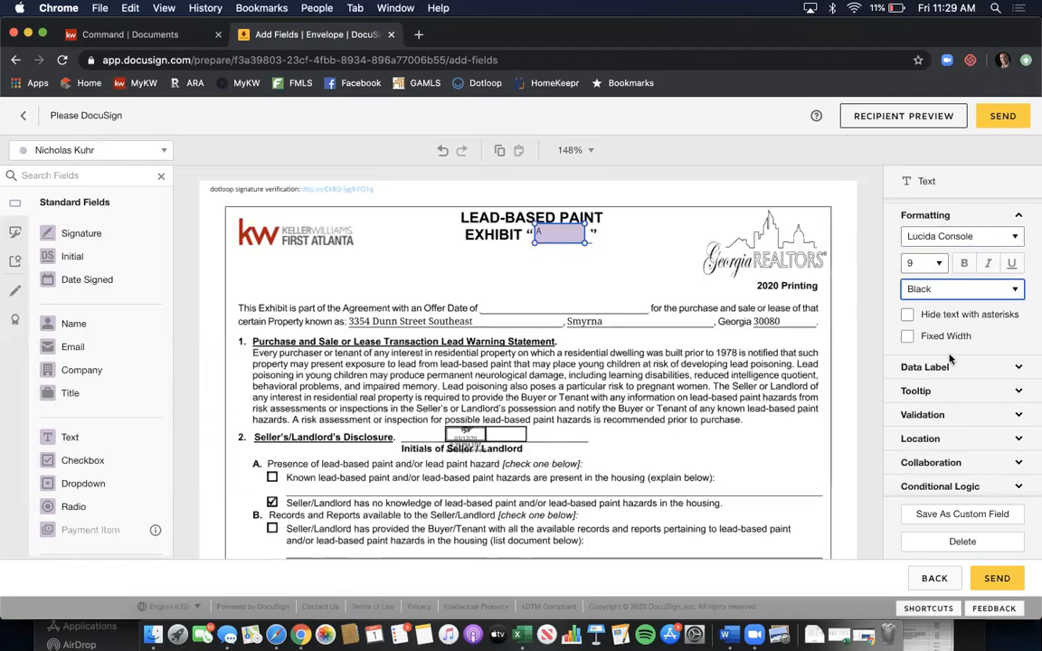
{"action": "left_click", "coordinate": [525, 235]}
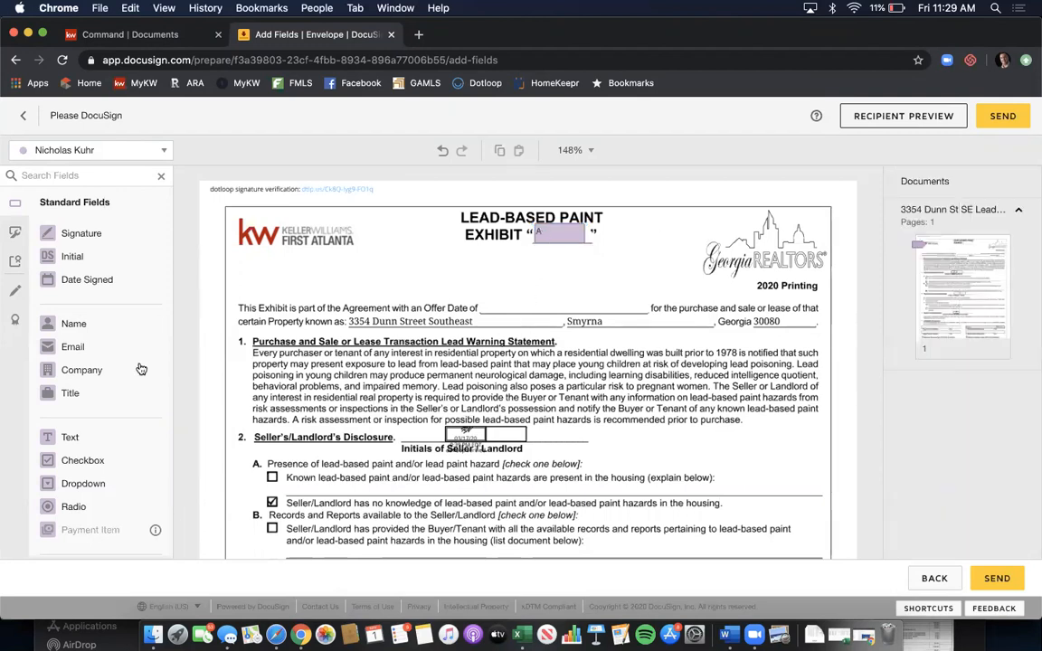
- Add a text field reading '4/30/2020' on the Offer Date line
{"action": "left_click", "coordinate": [108, 439]}
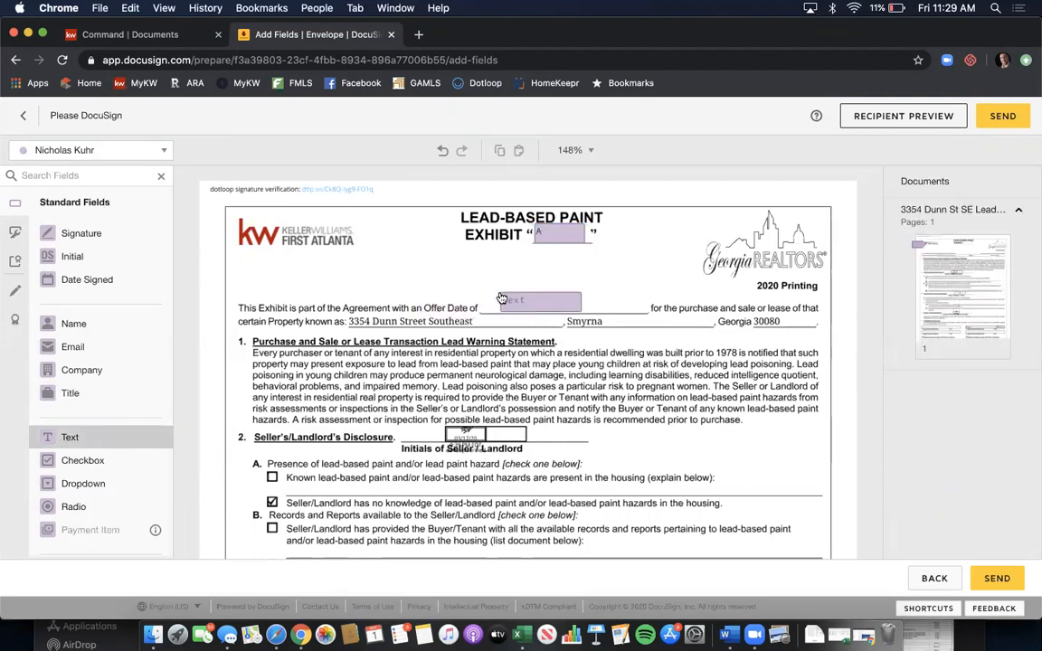
{"action": "left_click", "coordinate": [503, 300]}
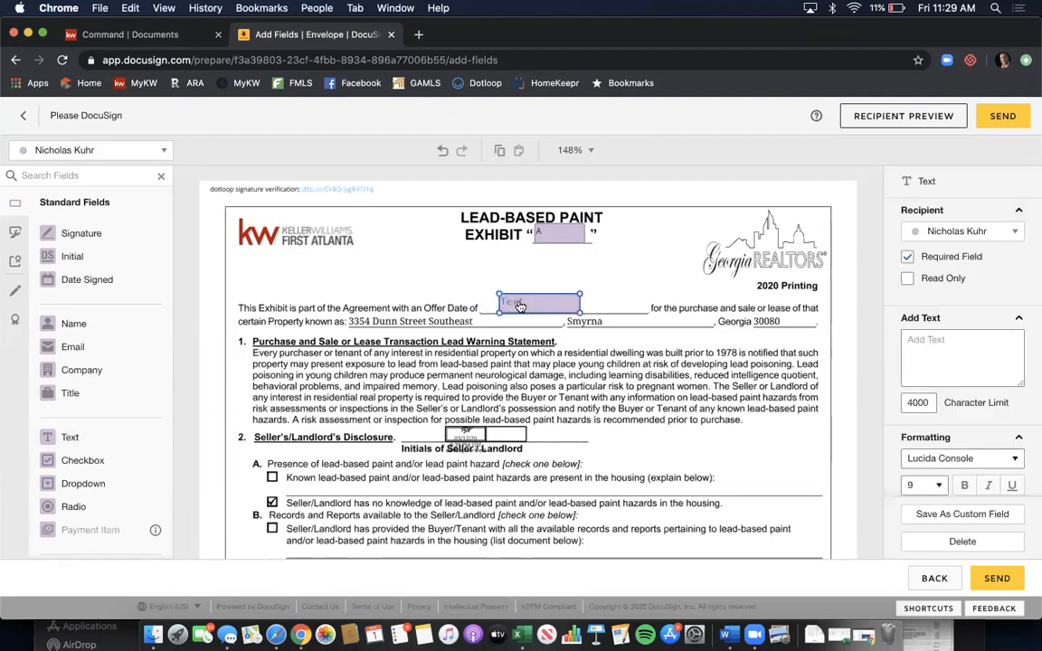
{"action": "left_click", "coordinate": [521, 305]}
{"action": "type", "text": "4/30/2020"}
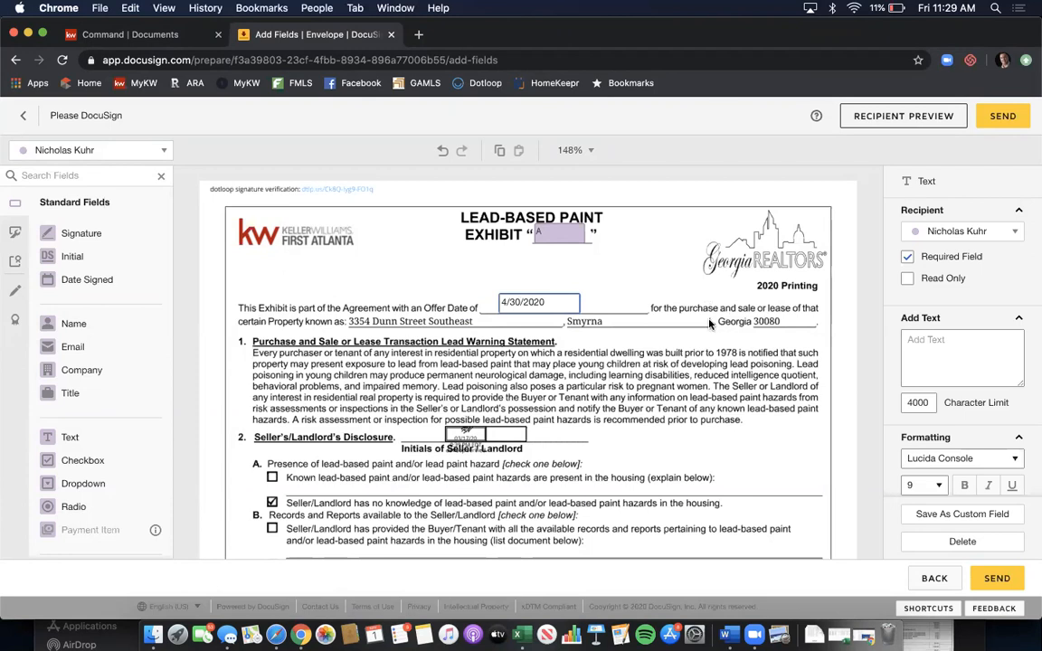
{"action": "left_click", "coordinate": [711, 324]}
{"action": "scroll", "coordinate": [711, 324], "scroll_direction": "down", "scroll_amount": 10}
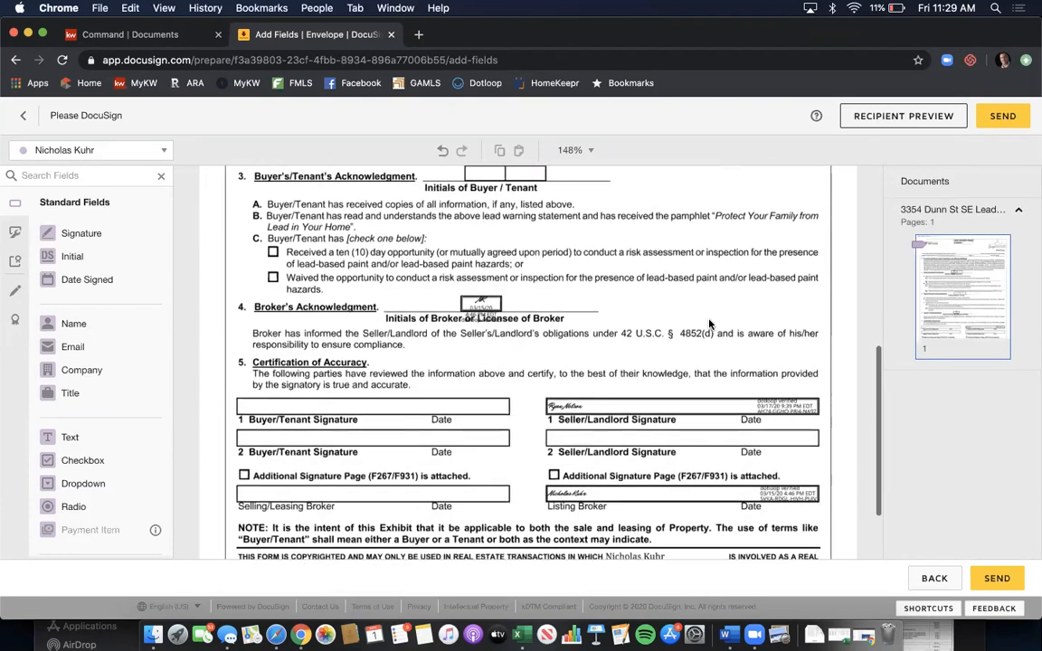
- Place the first recipient's Signature and Date Signed fields on the Buyer/Tenant 1 line
{"action": "scroll", "coordinate": [712, 324], "scroll_direction": "down", "scroll_amount": 3}
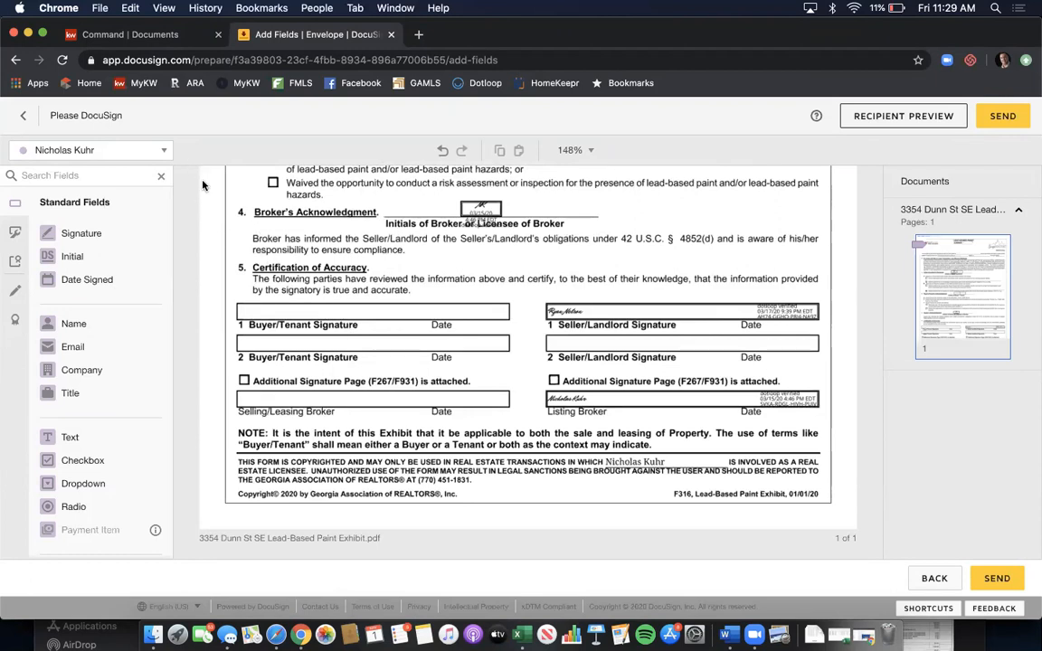
{"action": "left_click", "coordinate": [166, 151]}
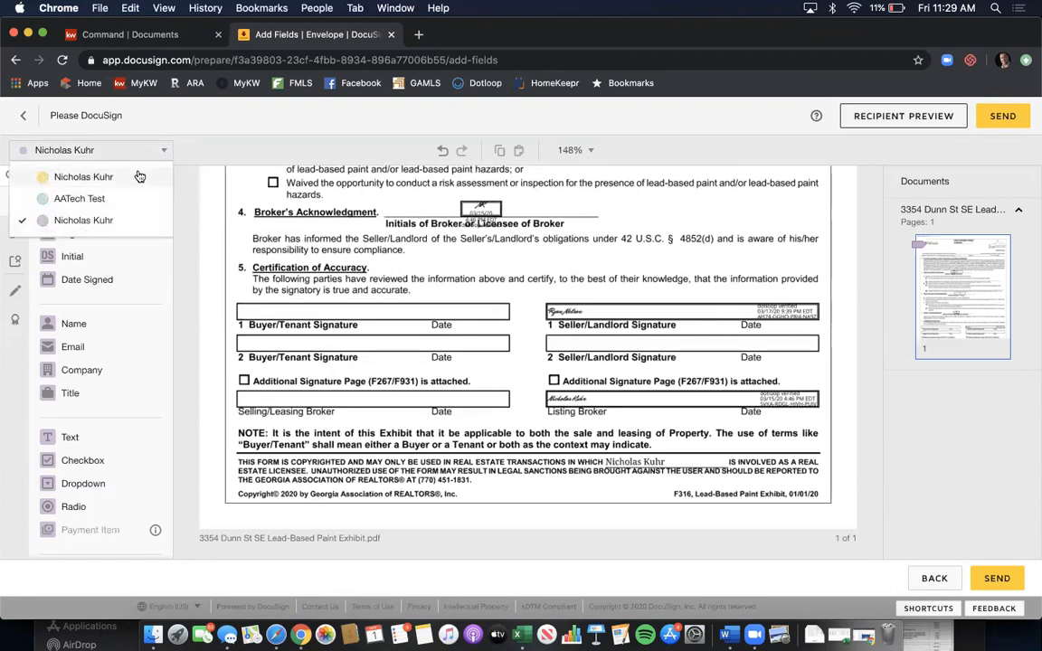
{"action": "left_click", "coordinate": [139, 172]}
{"action": "mouse_move", "coordinate": [149, 228]}
{"action": "left_mouse_down"}
{"action": "mouse_move", "coordinate": [279, 308]}
{"action": "mouse_move", "coordinate": [257, 292]}
{"action": "left_mouse_up"}
{"action": "left_click_drag", "start_coordinate": [133, 284], "coordinate": [428, 312]}
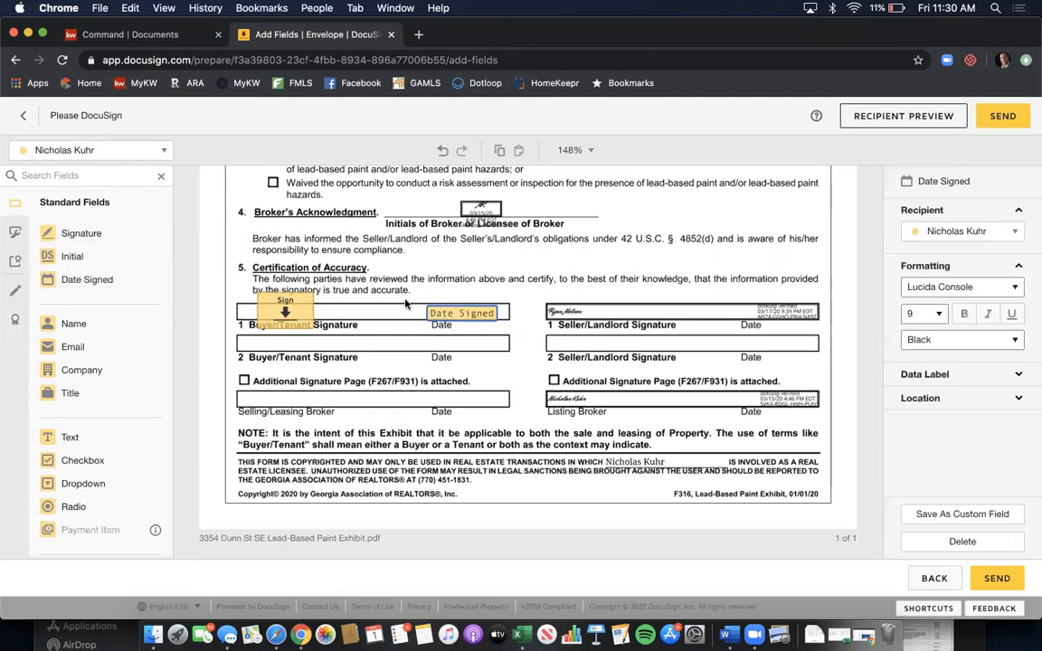
- Place the second recipient's Signature and Date Signed fields on the Buyer/Tenant 2 line
{"action": "left_click", "coordinate": [151, 146]}
{"action": "left_click", "coordinate": [146, 198]}
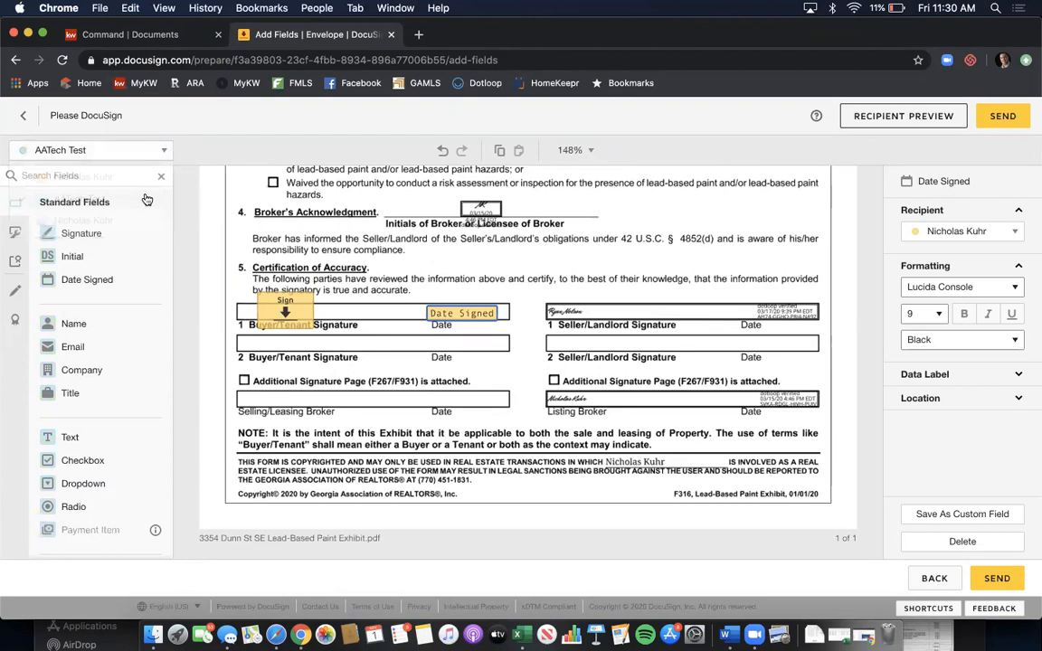
{"action": "left_click_drag", "start_coordinate": [128, 233], "coordinate": [247, 330]}
{"action": "left_click_drag", "start_coordinate": [133, 276], "coordinate": [433, 344]}
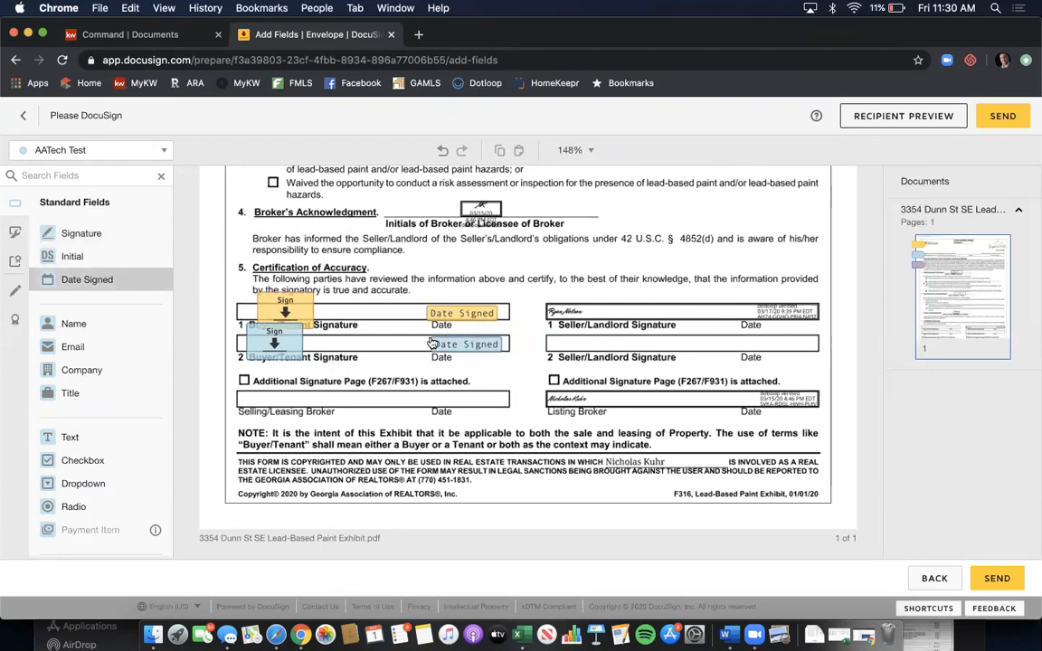
- Place the third recipient's Signature and Date Signed fields on the Selling/Leasing Broker line
{"action": "left_click", "coordinate": [164, 152]}
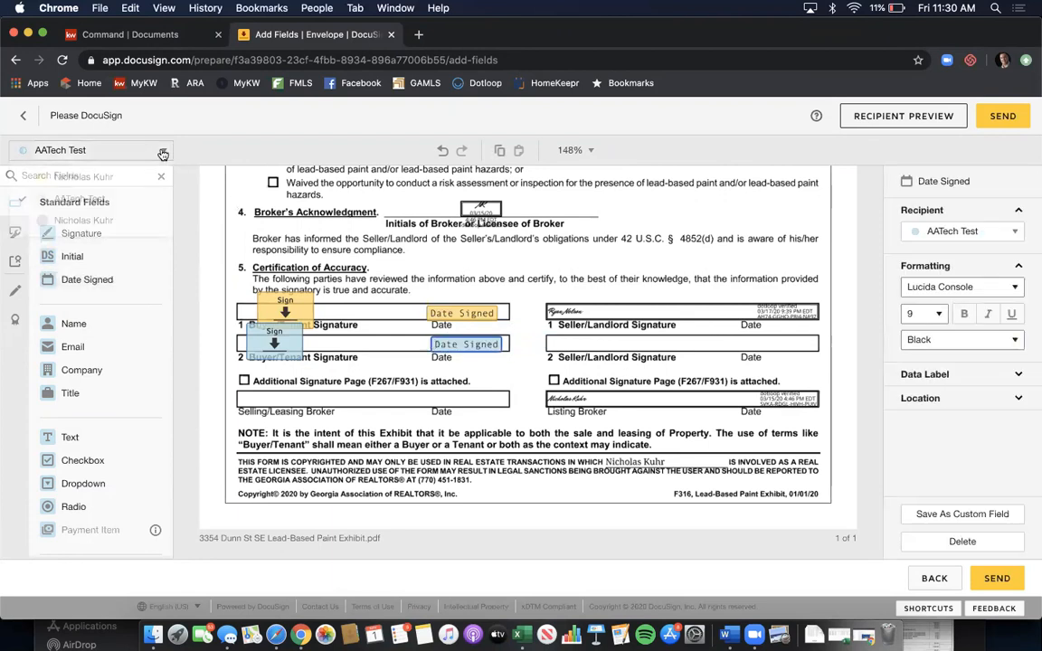
{"action": "left_click", "coordinate": [143, 221]}
{"action": "mouse_move", "coordinate": [144, 231]}
{"action": "left_mouse_down"}
{"action": "mouse_move", "coordinate": [271, 357]}
{"action": "mouse_move", "coordinate": [249, 386]}
{"action": "left_mouse_up"}
{"action": "left_click_drag", "start_coordinate": [98, 287], "coordinate": [414, 400]}
{"action": "left_click", "coordinate": [624, 438]}
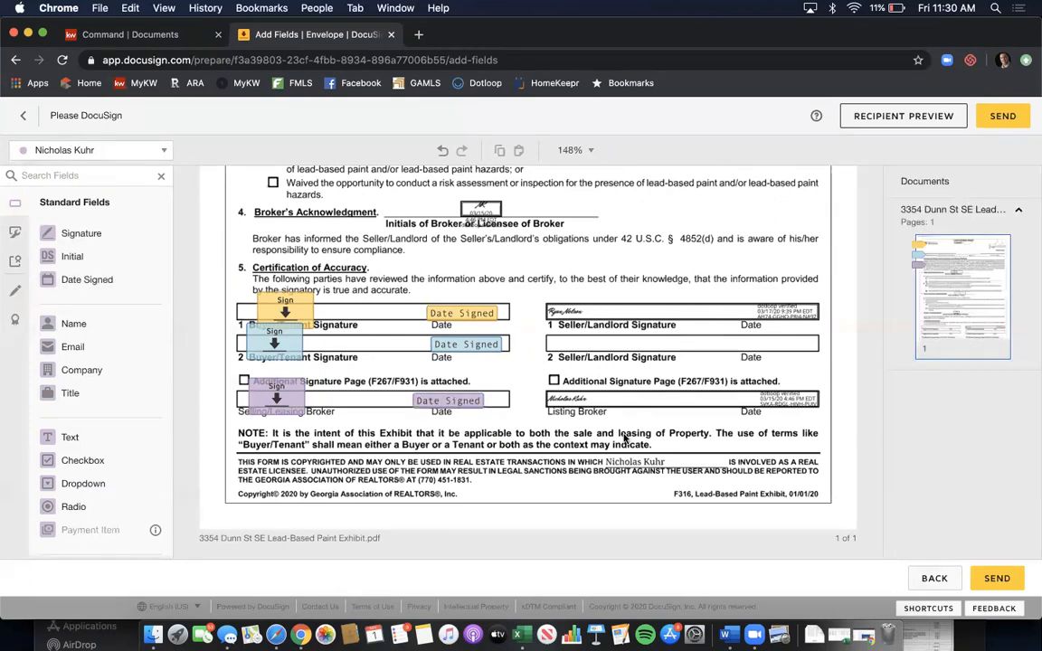